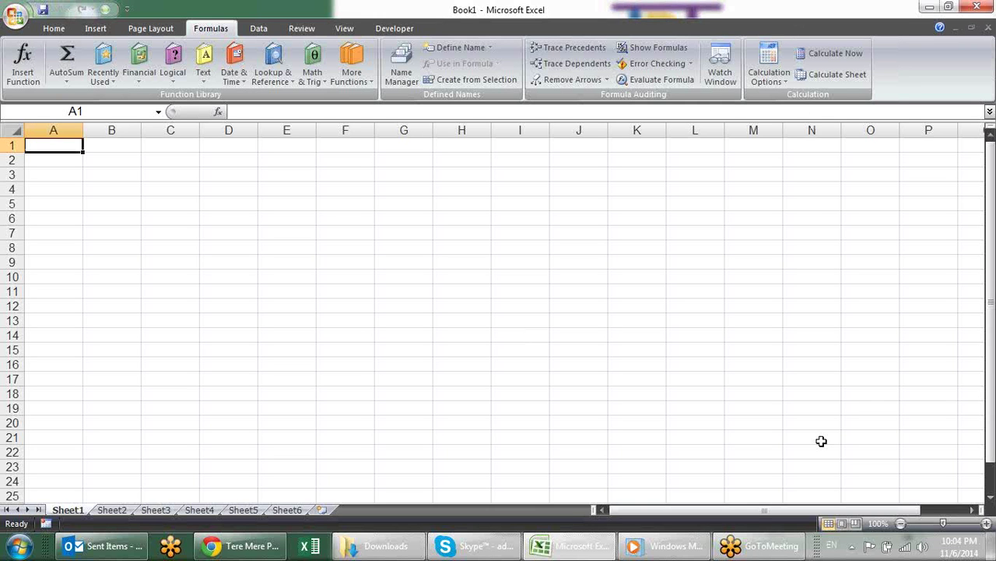
- Browse the Lookup & Reference function list, then cancel a stray entry in C2
{"action": "left_click", "coordinate": [171, 162]}
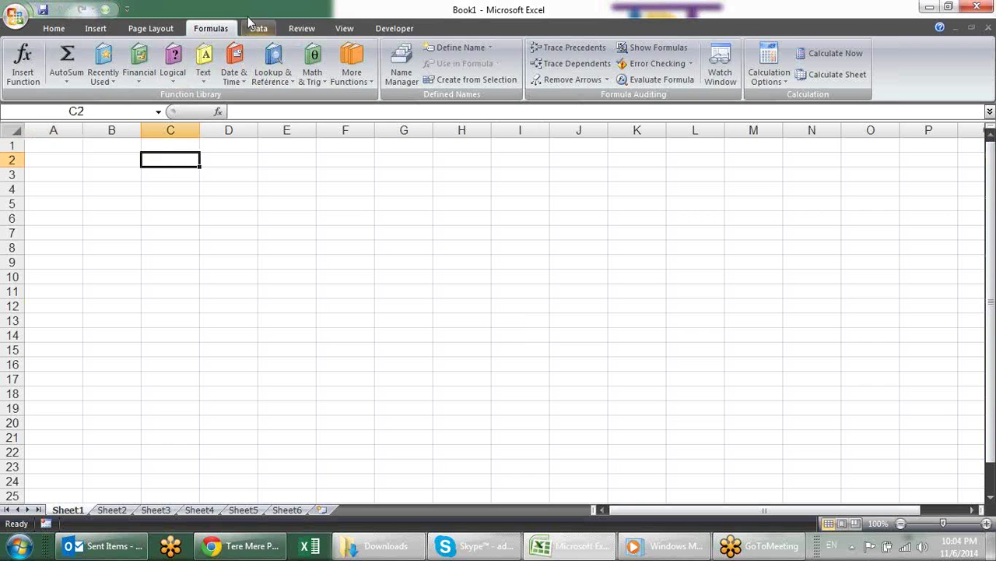
{"action": "left_click", "coordinate": [271, 82]}
{"action": "mouse_move", "coordinate": [292, 98]}
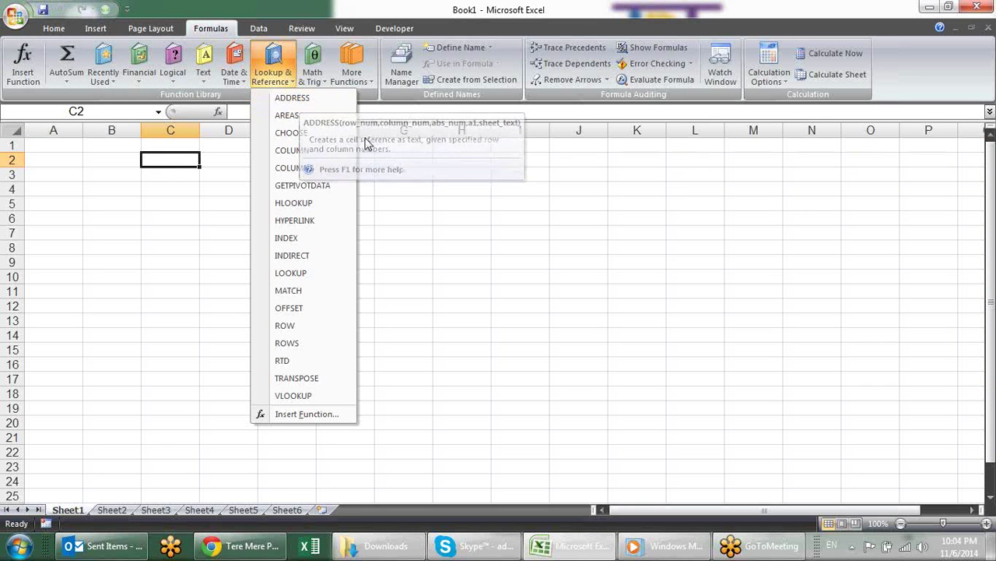
{"action": "left_click", "coordinate": [474, 180]}
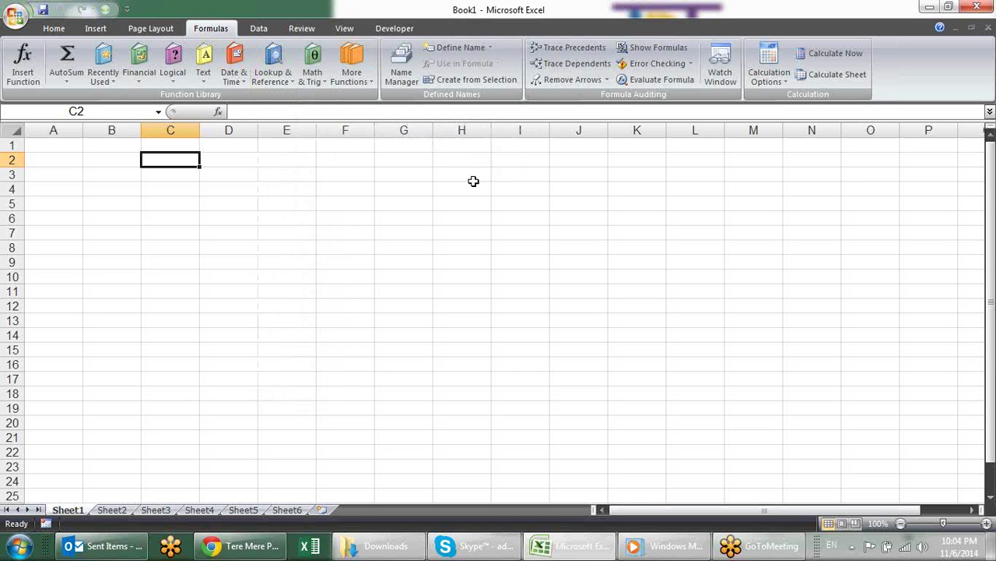
{"action": "type", "text": "c"}
{"action": "key", "text": "Escape"}
- Enter 2 in C1 and 3 in D1
{"action": "left_click", "coordinate": [169, 141]}
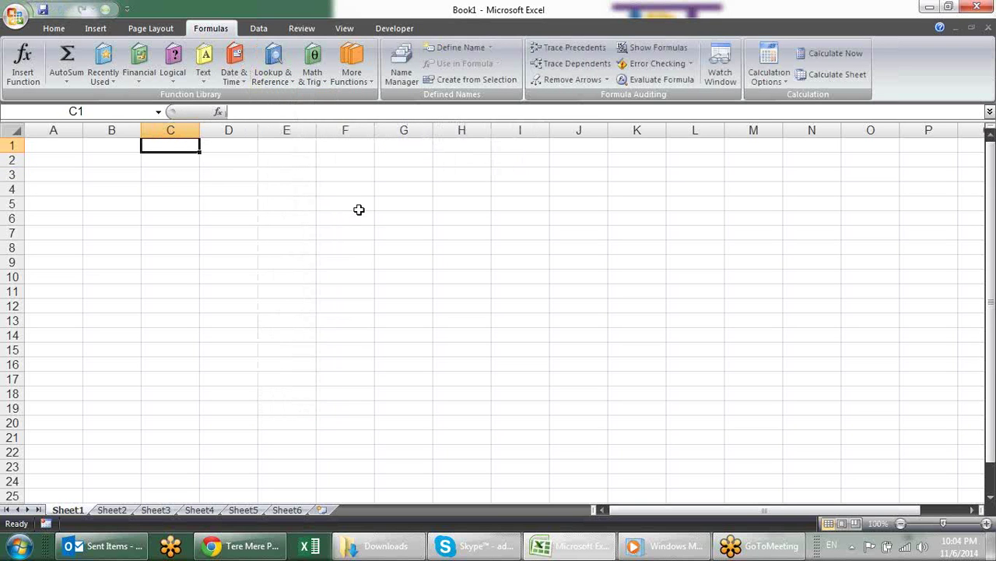
{"action": "type", "text": "2"}
{"action": "key", "text": "Right"}
{"action": "type", "text": "3"}
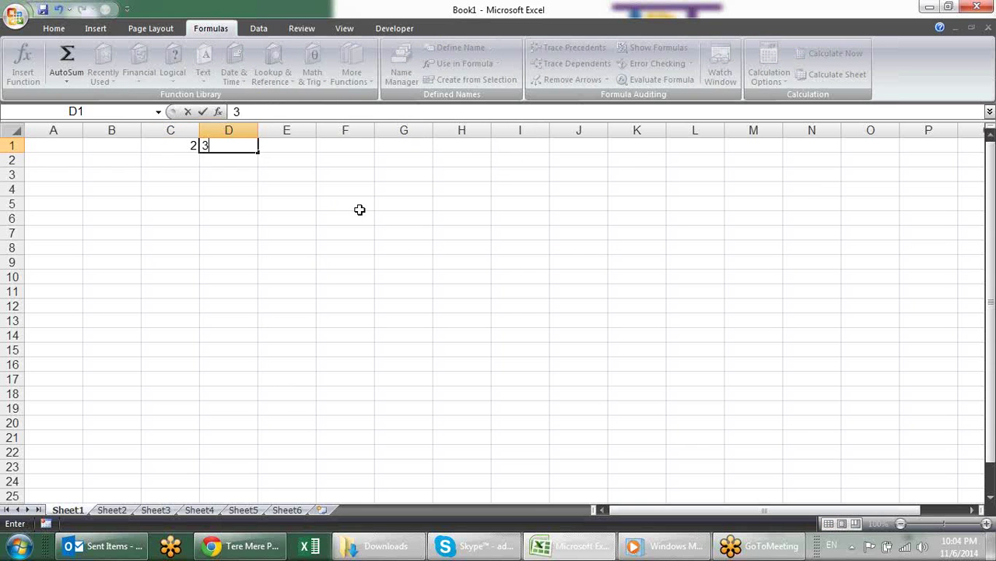
{"action": "key", "text": "Return"}
{"action": "key", "text": "Left"}
{"action": "key", "text": "Down"}
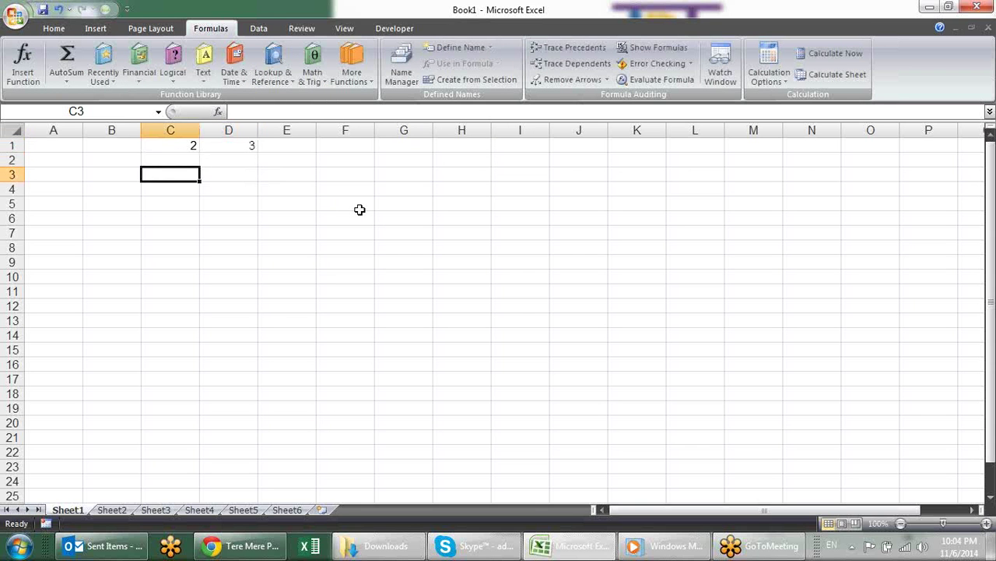
- Enter =ADDRESS(C1,D1) in C3, which returns $C$2
{"action": "type", "text": "=ad"}
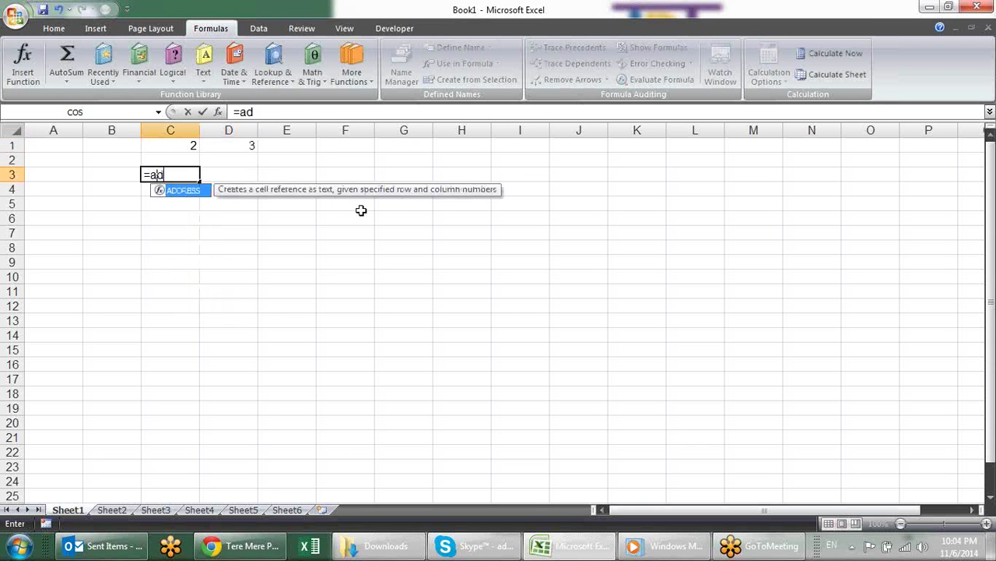
{"action": "key", "text": "Tab"}
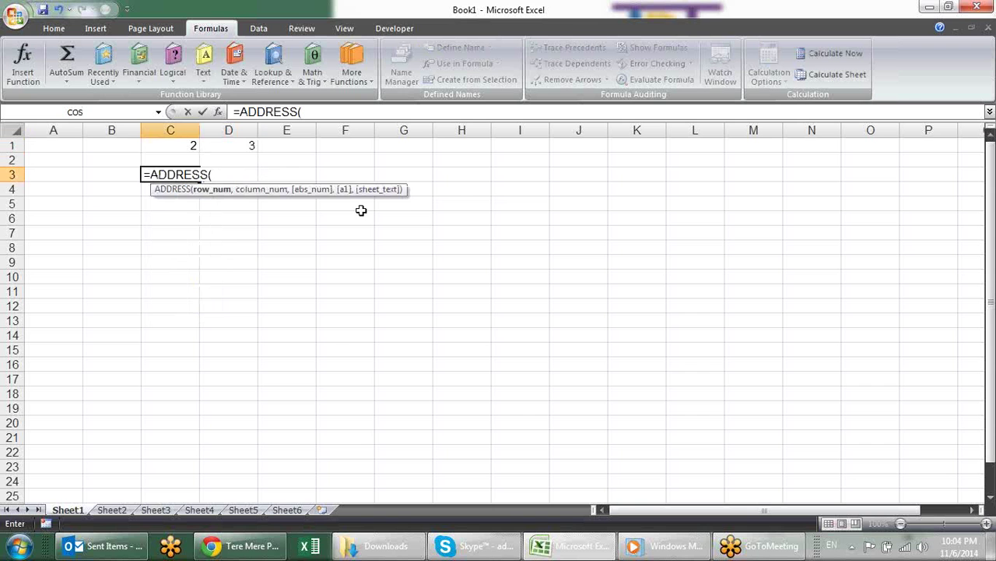
{"action": "left_click", "coordinate": [187, 144]}
{"action": "type", "text": ","}
{"action": "left_click", "coordinate": [243, 147]}
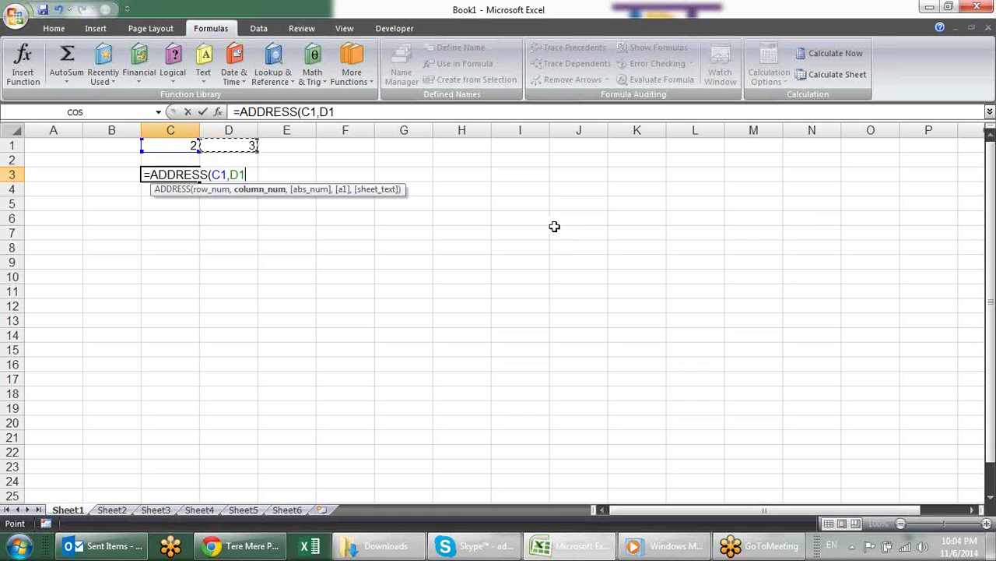
{"action": "type", "text": ")"}
{"action": "key", "text": "Return"}
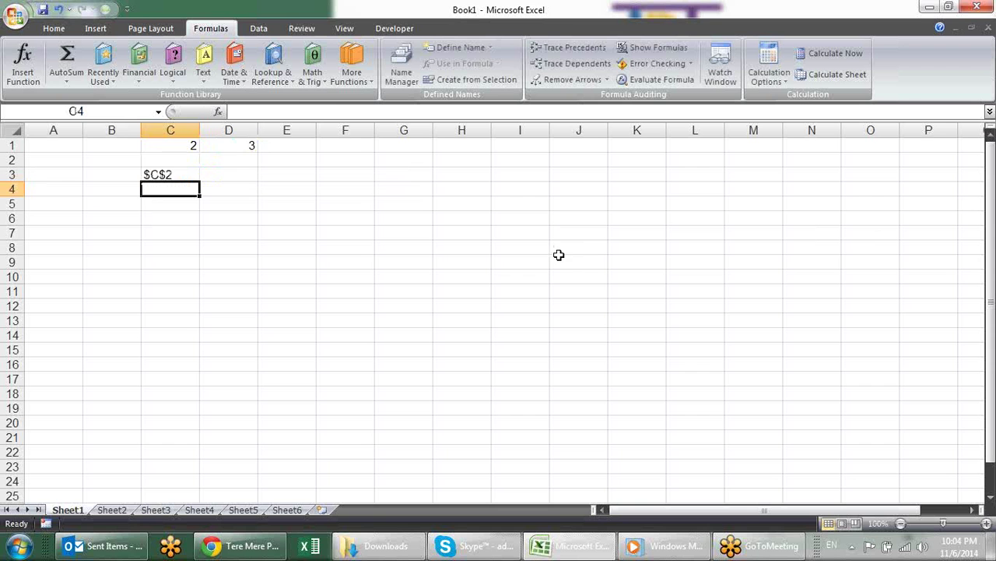
- Review the ADDRESS formula in C3 in edit mode without changing it
{"action": "double_click", "coordinate": [195, 172]}
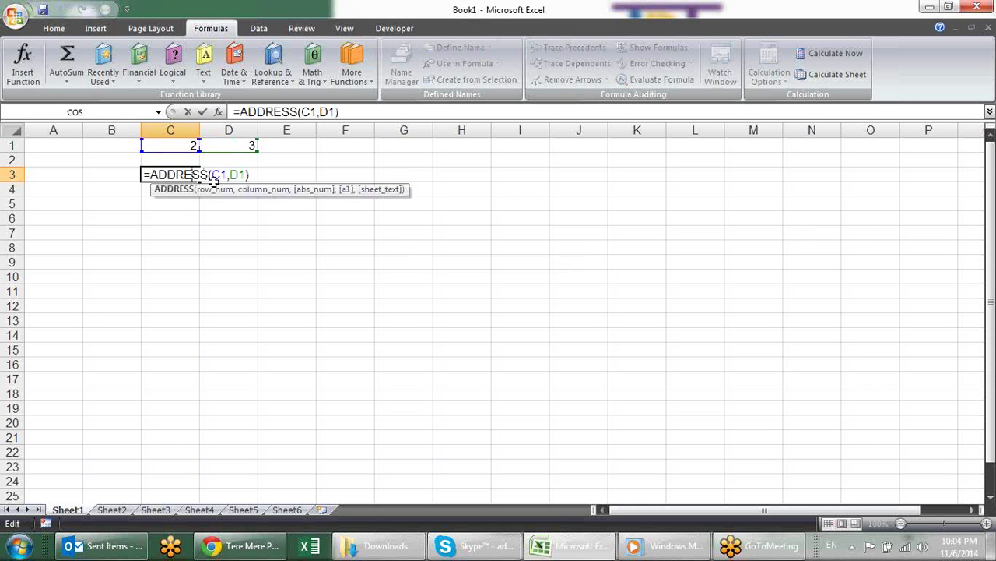
{"action": "left_click", "coordinate": [224, 175]}
{"action": "key", "text": "Return"}
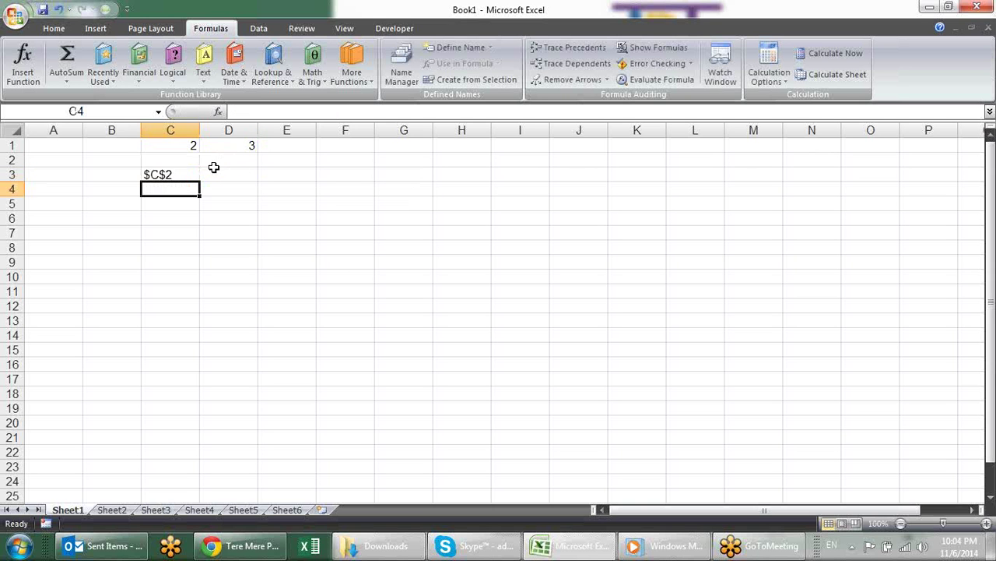
{"action": "left_click", "coordinate": [190, 169]}
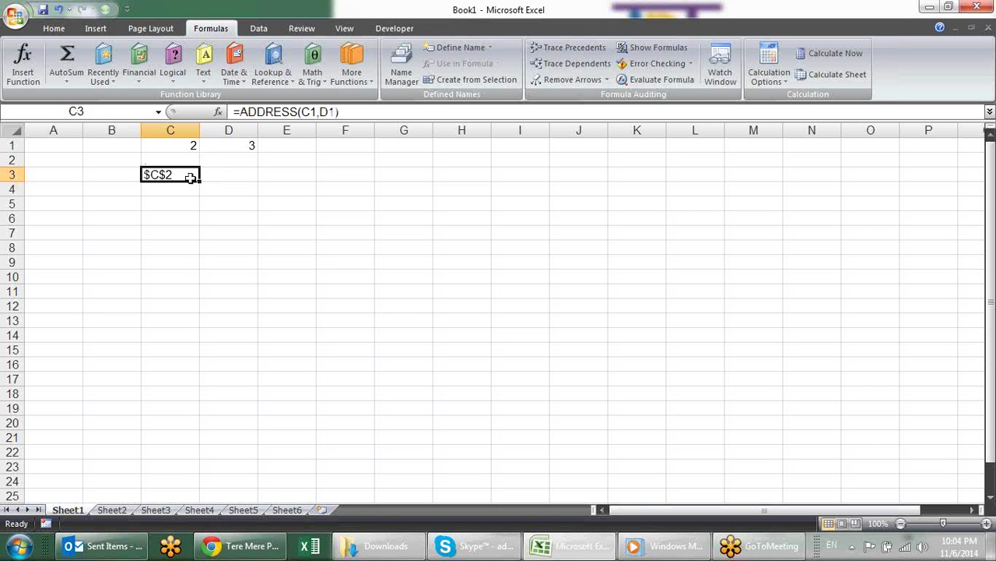
{"action": "double_click", "coordinate": [191, 174]}
{"action": "left_click", "coordinate": [249, 236]}
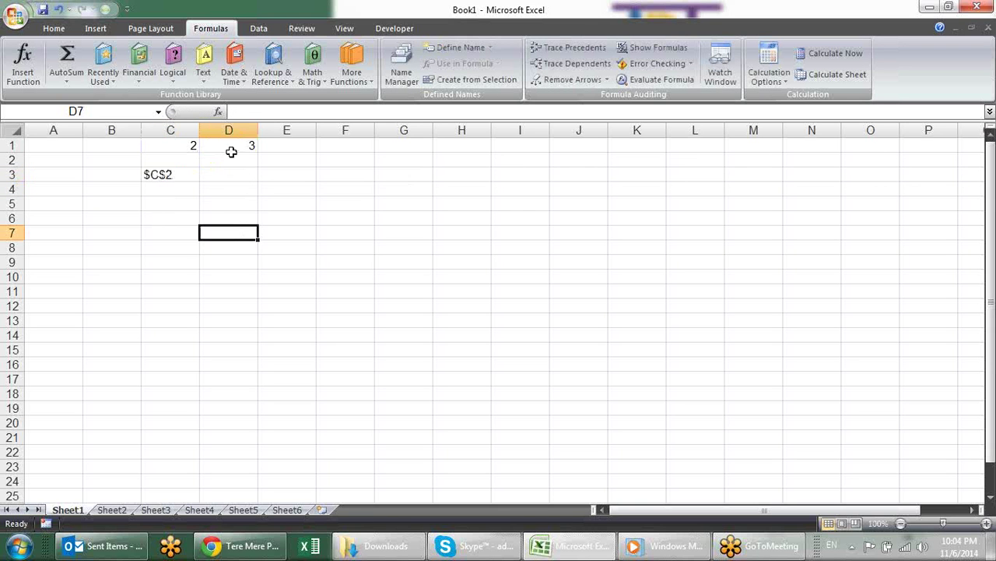
- Change C1 to 4 and check the ADDRESS result in C3
{"action": "left_click", "coordinate": [192, 145]}
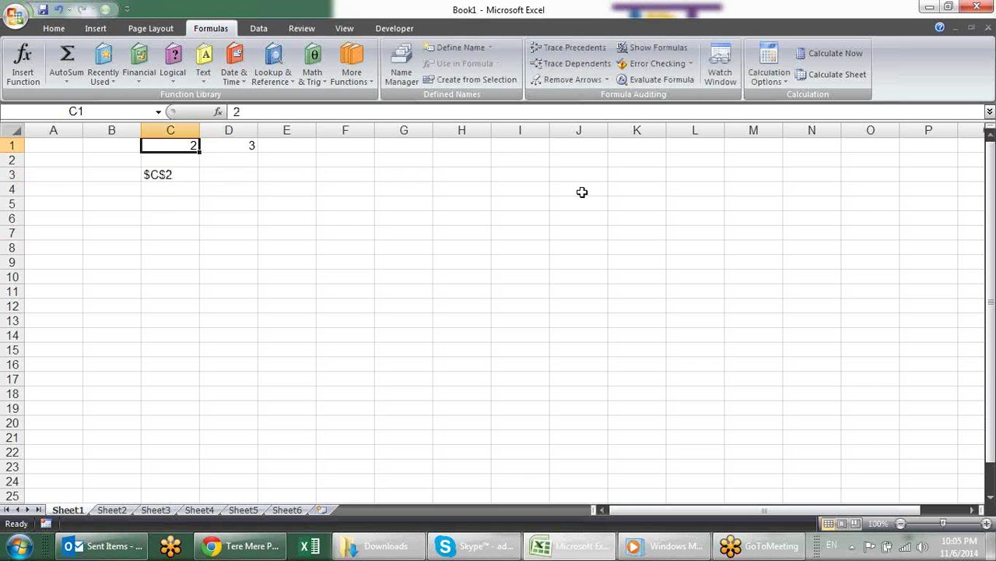
{"action": "type", "text": "4"}
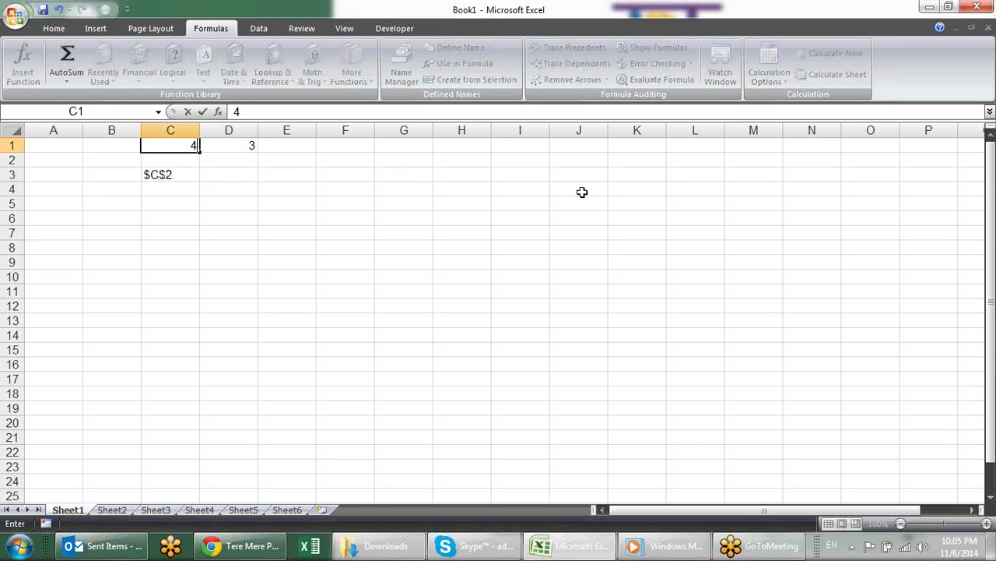
{"action": "key", "text": "Return"}
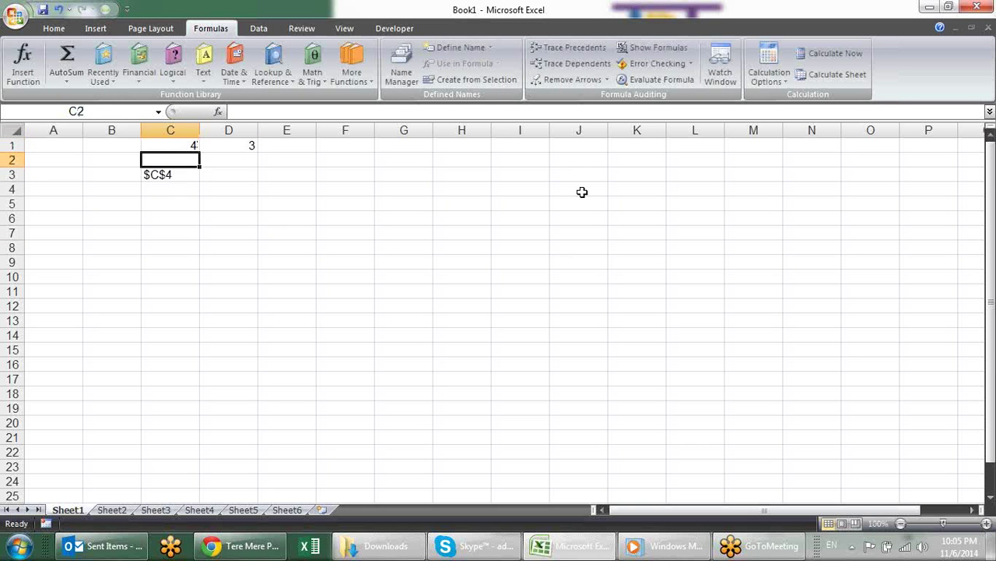
{"action": "key", "text": "Up"}
{"action": "key", "text": "Down"}
{"action": "key", "text": "Down"}
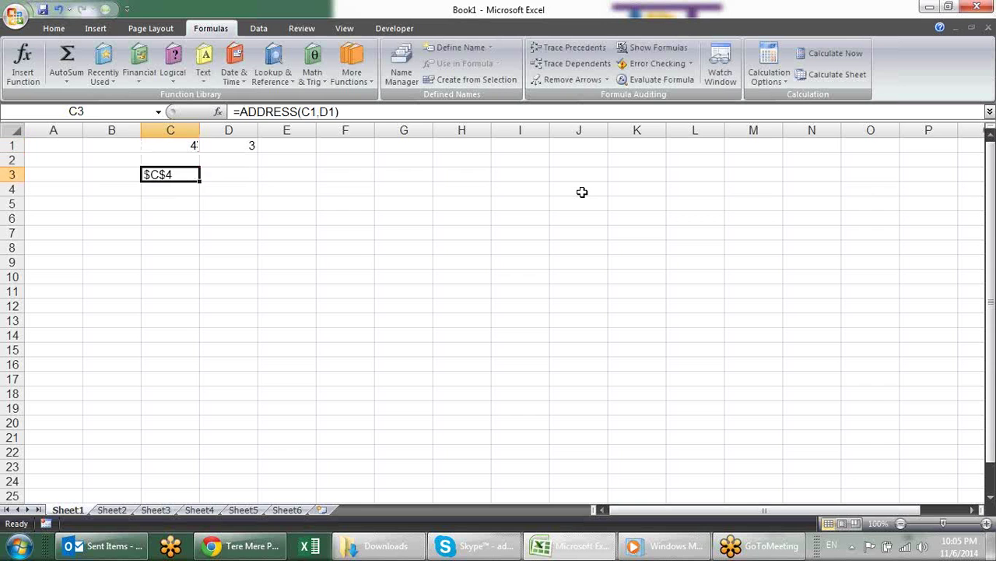
{"action": "key", "text": "Down"}
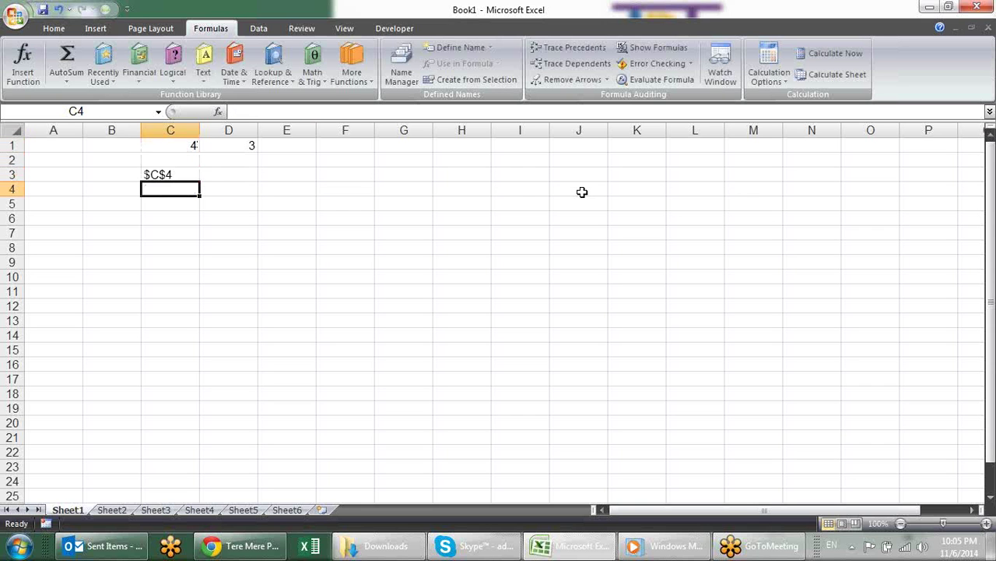
{"action": "key", "text": "Up"}
{"action": "key", "text": "Up"}
{"action": "key", "text": "Up"}
- Change D1 to 5 so C3 now reads $E$4
{"action": "key", "text": "Right"}
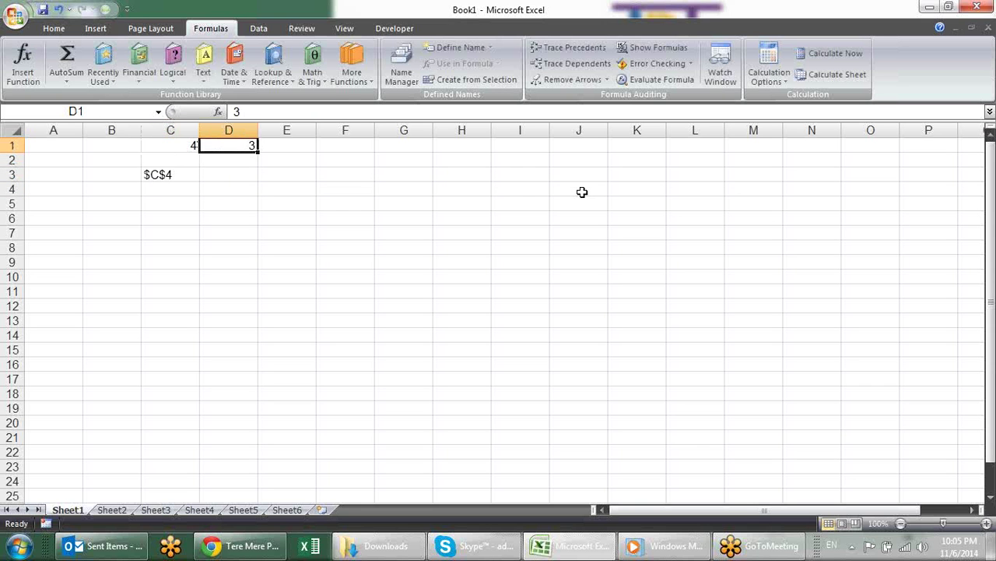
{"action": "type", "text": "5"}
{"action": "key", "text": "Return"}
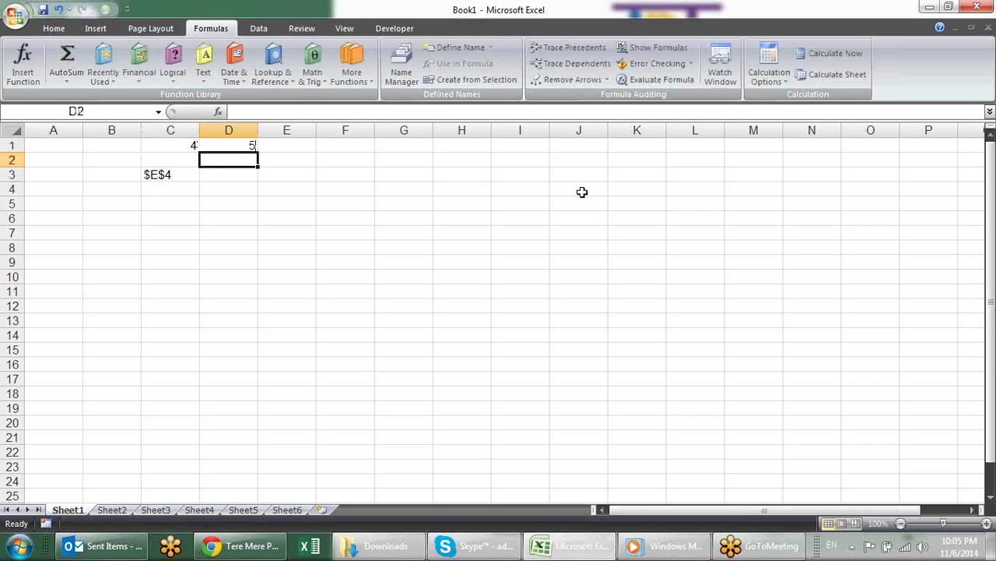
{"action": "key", "text": "Down"}
{"action": "key", "text": "Left"}
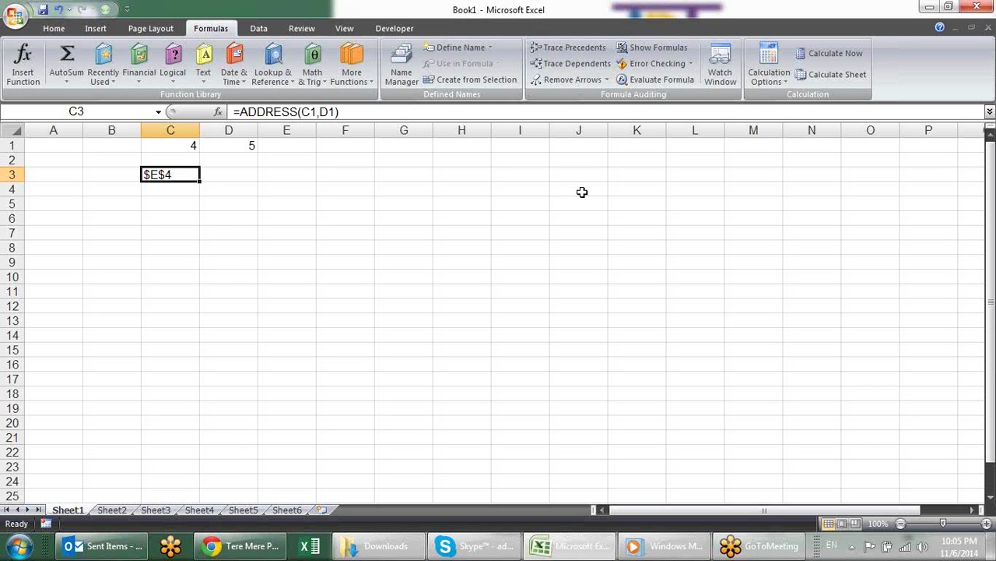
{"action": "key", "text": "Right"}
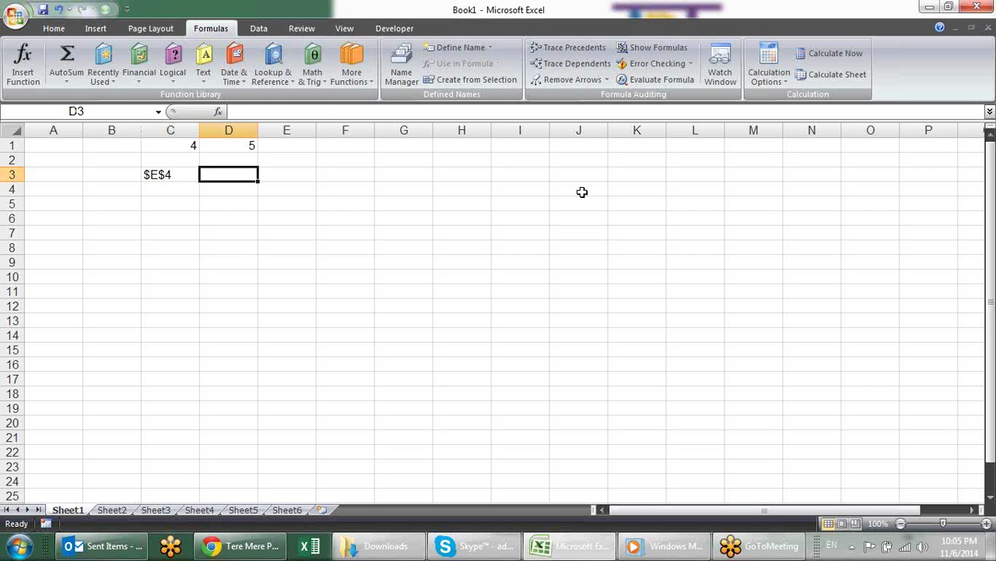
- Enter =C3 in D3 so it also shows $E$4, after abandoning an =e4 attempt
{"action": "type", "text": "="}
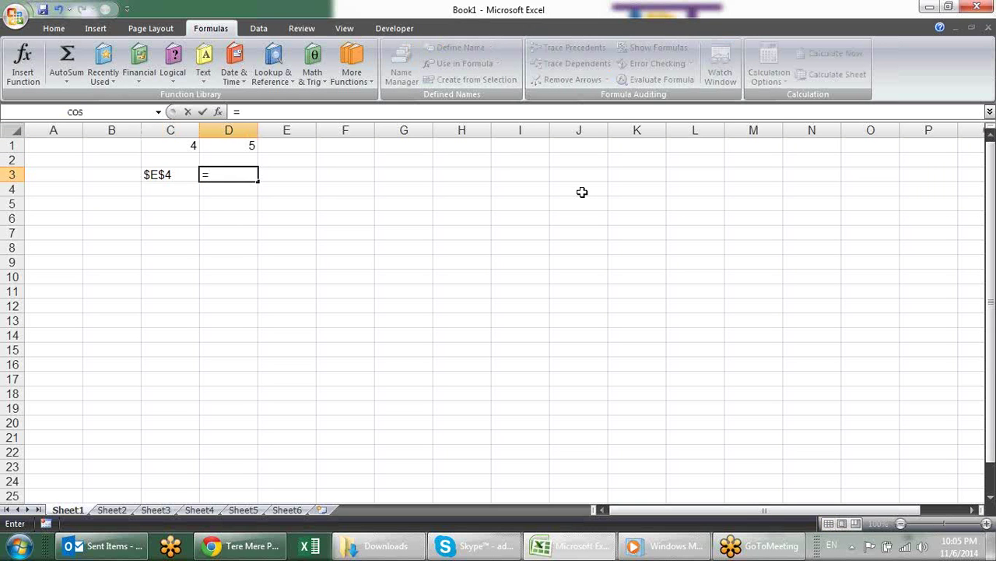
{"action": "type", "text": "e4"}
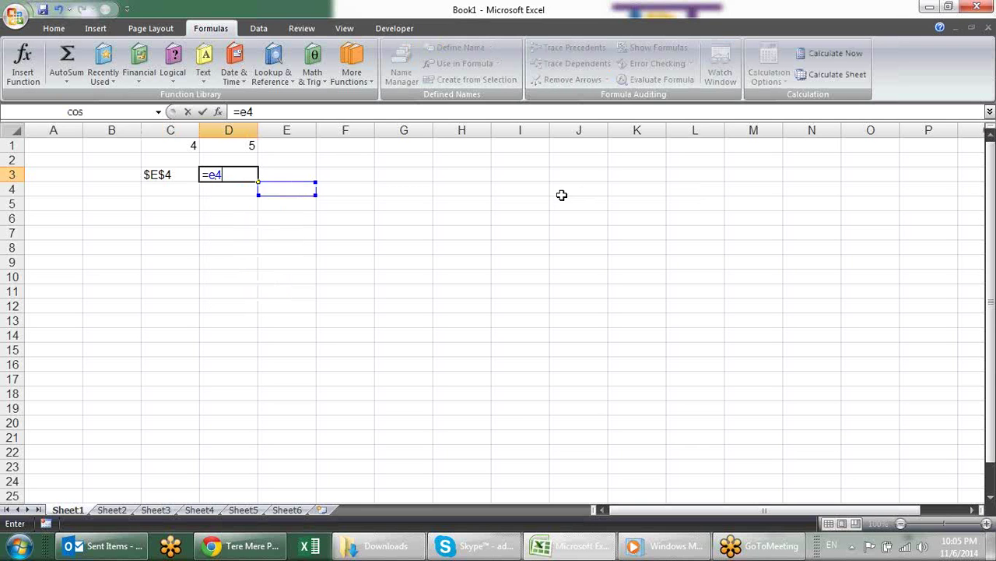
{"action": "key", "text": "Escape"}
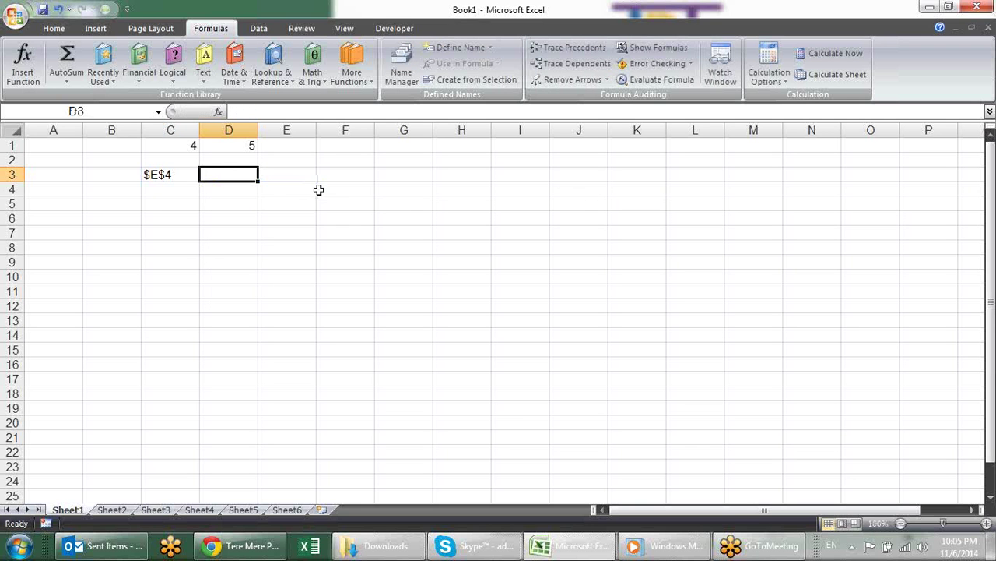
{"action": "left_click", "coordinate": [162, 174]}
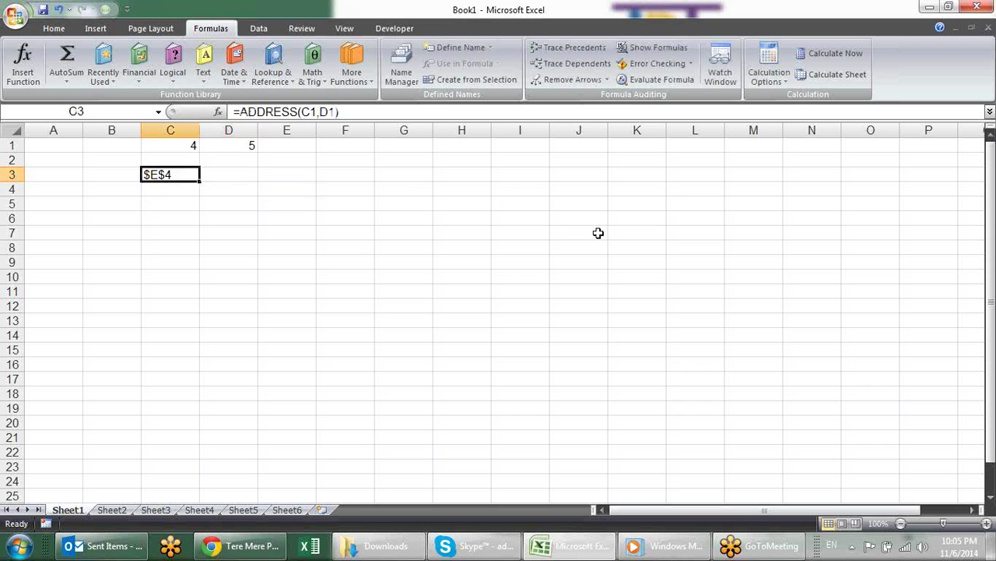
{"action": "left_click", "coordinate": [246, 170]}
{"action": "type", "text": "="}
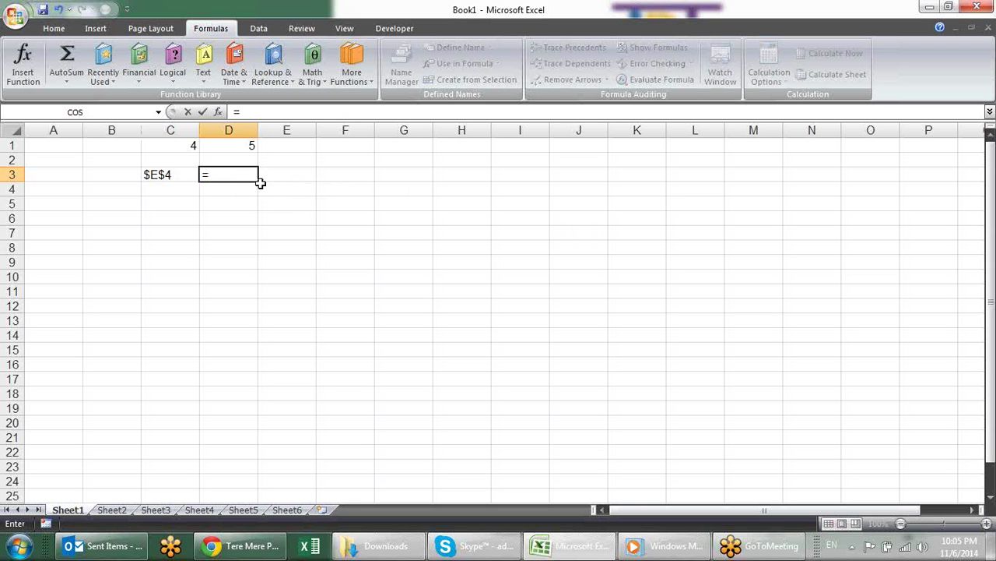
{"action": "left_click", "coordinate": [180, 175]}
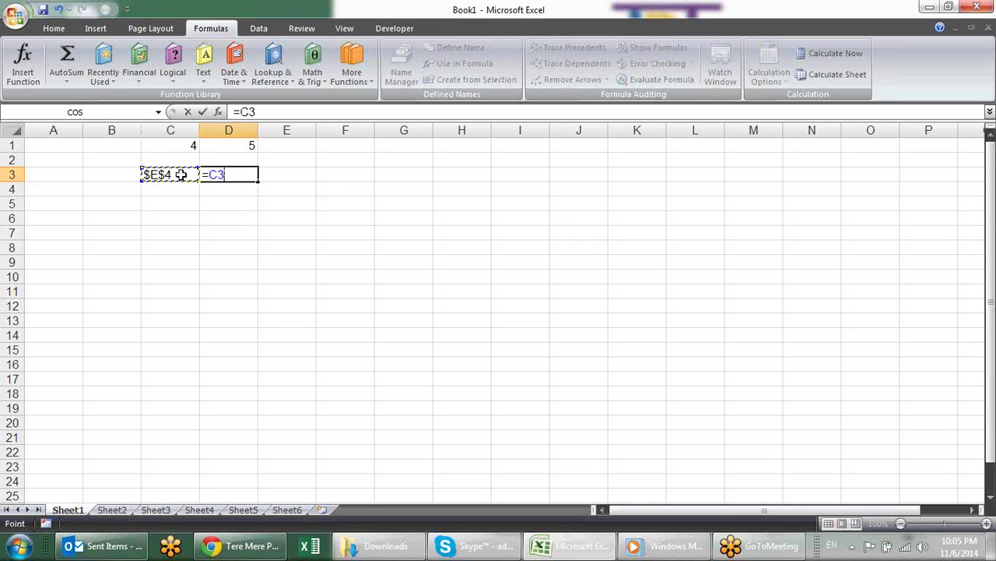
{"action": "key", "text": "Return"}
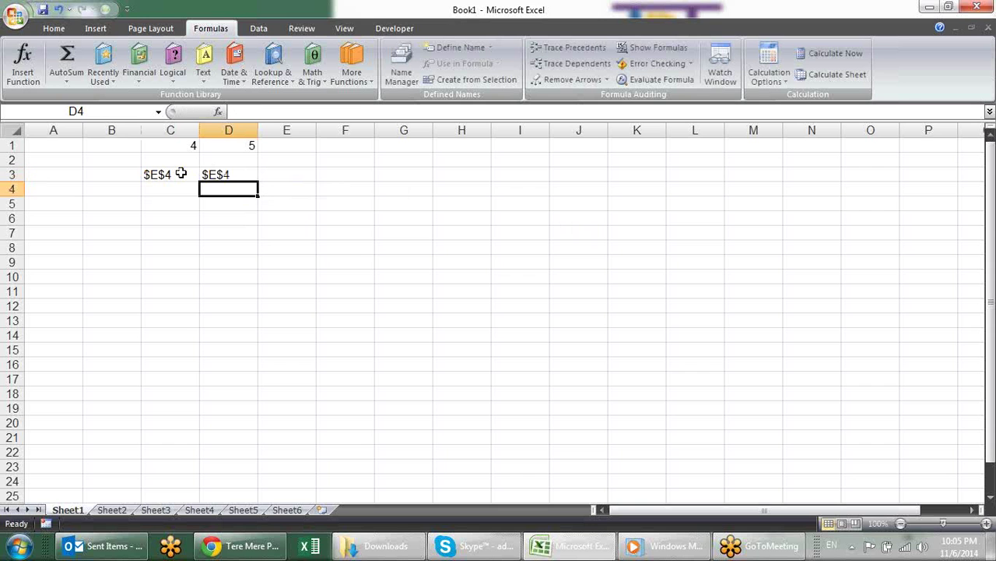
{"action": "left_click", "coordinate": [222, 174]}
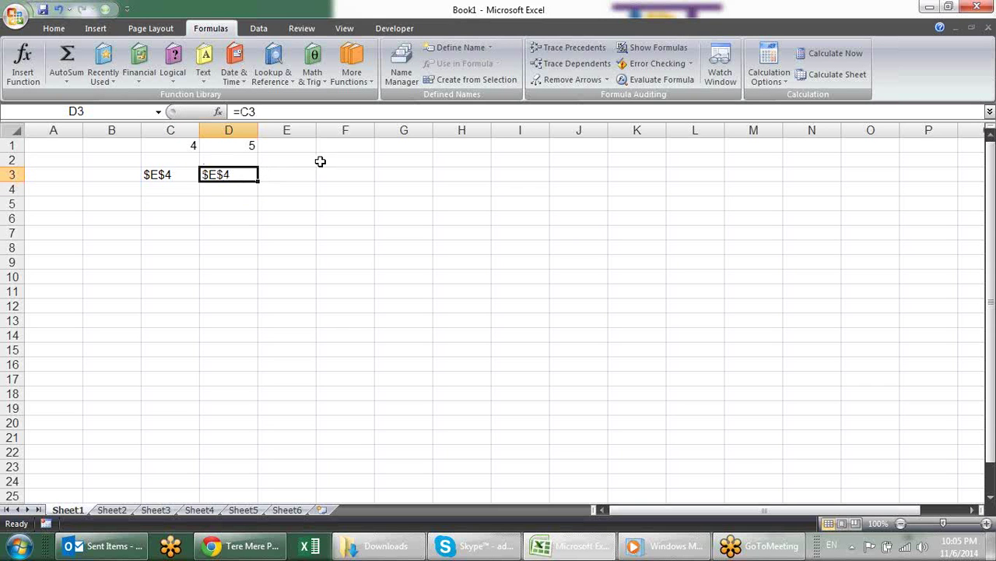
{"action": "left_click", "coordinate": [287, 190]}
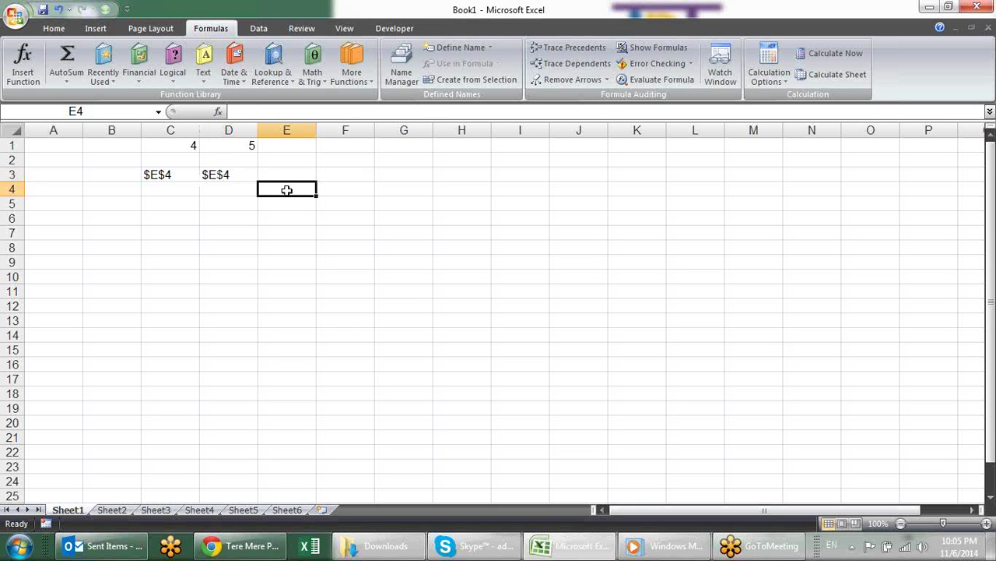
- Enter hi in E4 and recheck the ADDRESS formula in C3
{"action": "type", "text": "hi"}
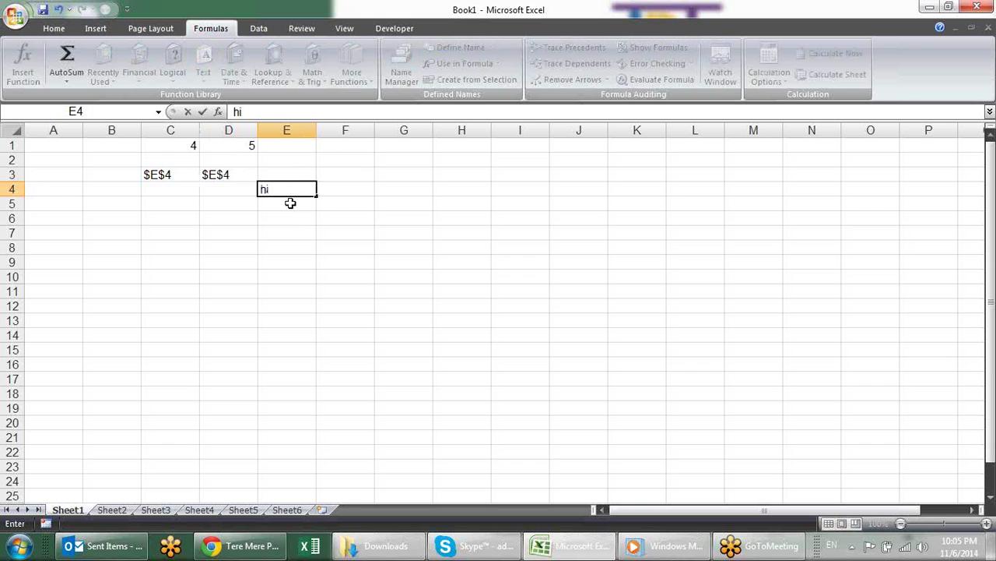
{"action": "key", "text": "Return"}
{"action": "key", "text": "Return"}
{"action": "left_click", "coordinate": [176, 163]}
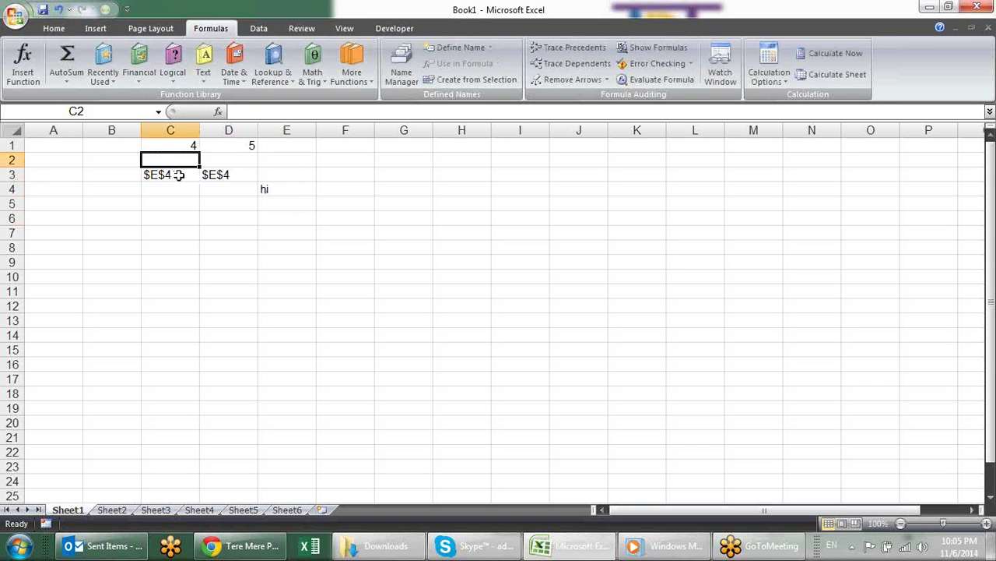
{"action": "left_click", "coordinate": [178, 174]}
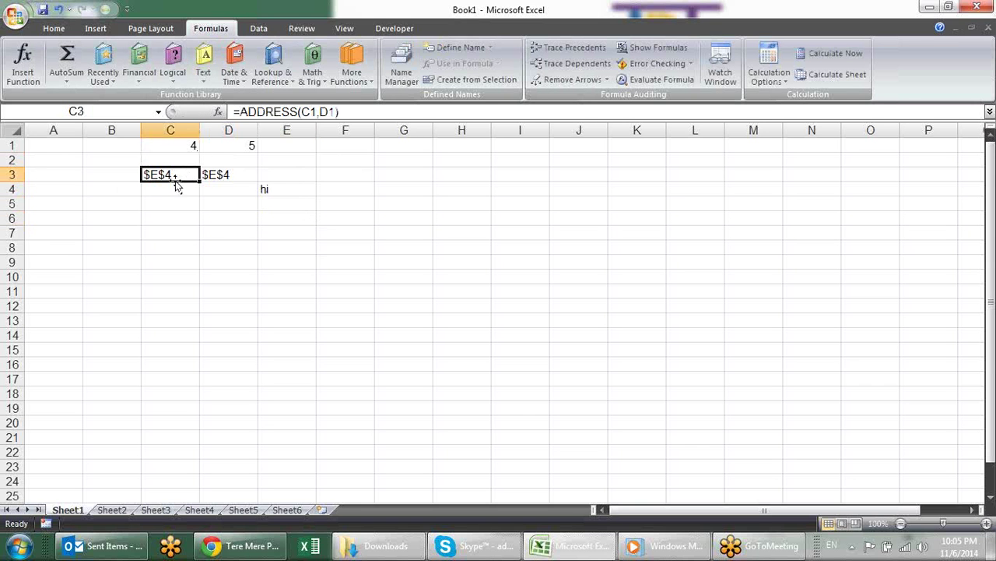
- Replace D3 with =INDIRECT(C3), which returns hi from E4
{"action": "left_click", "coordinate": [236, 171]}
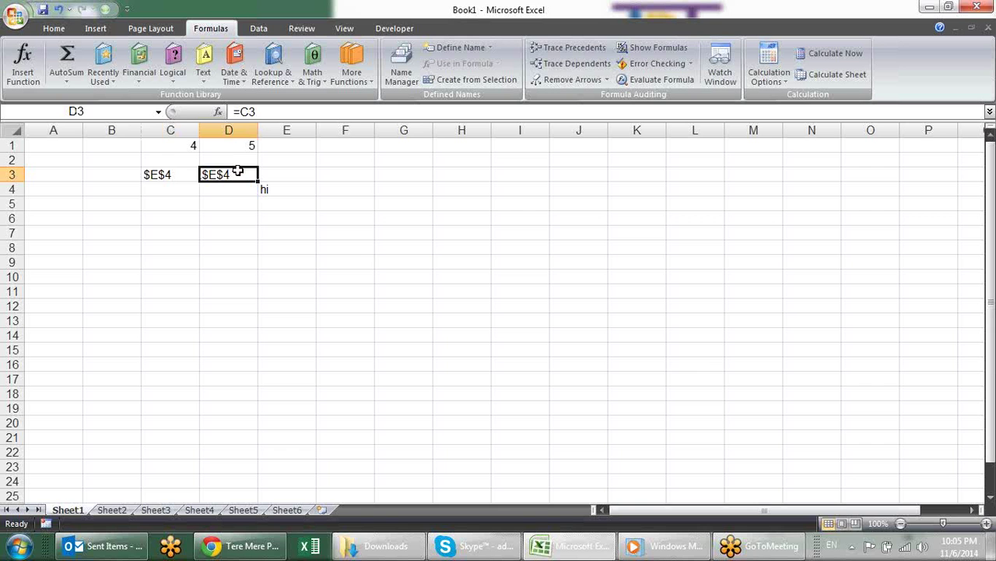
{"action": "type", "text": "=i"}
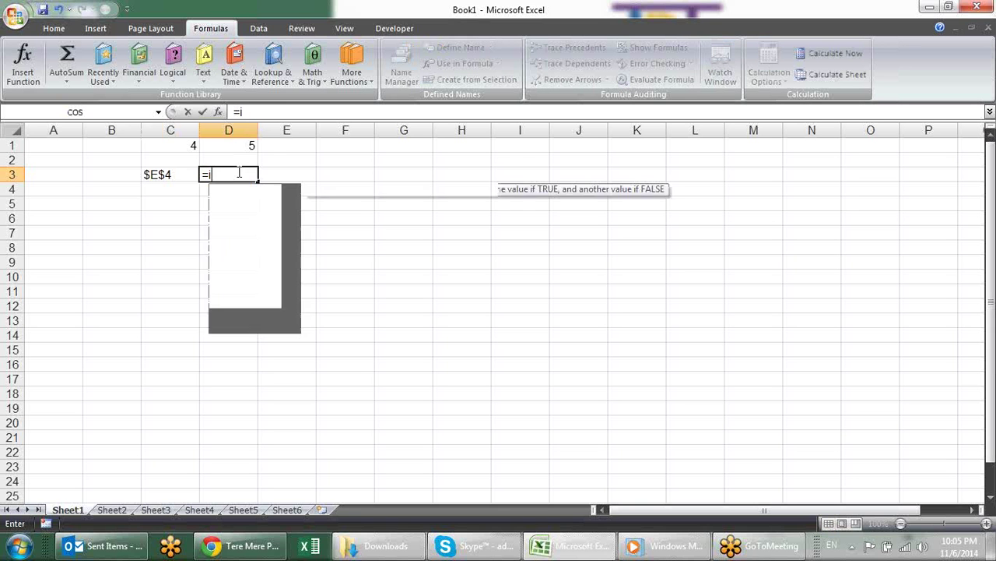
{"action": "type", "text": "nd"}
{"action": "key", "text": "Tab"}
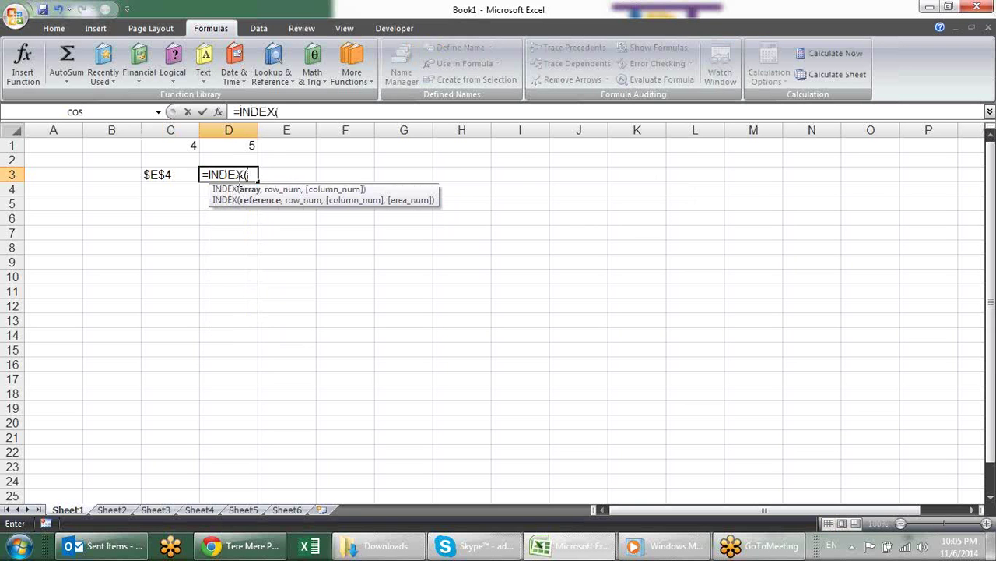
{"action": "key", "text": "BackSpace"}
{"action": "key", "text": "BackSpace"}
{"action": "key", "text": "BackSpace"}
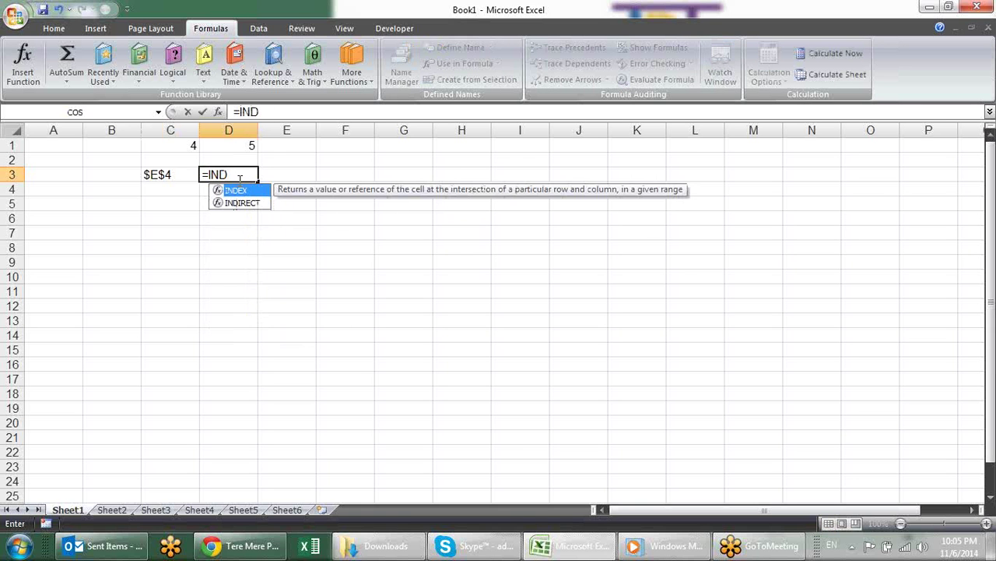
{"action": "key", "text": "Down"}
{"action": "key", "text": "Tab"}
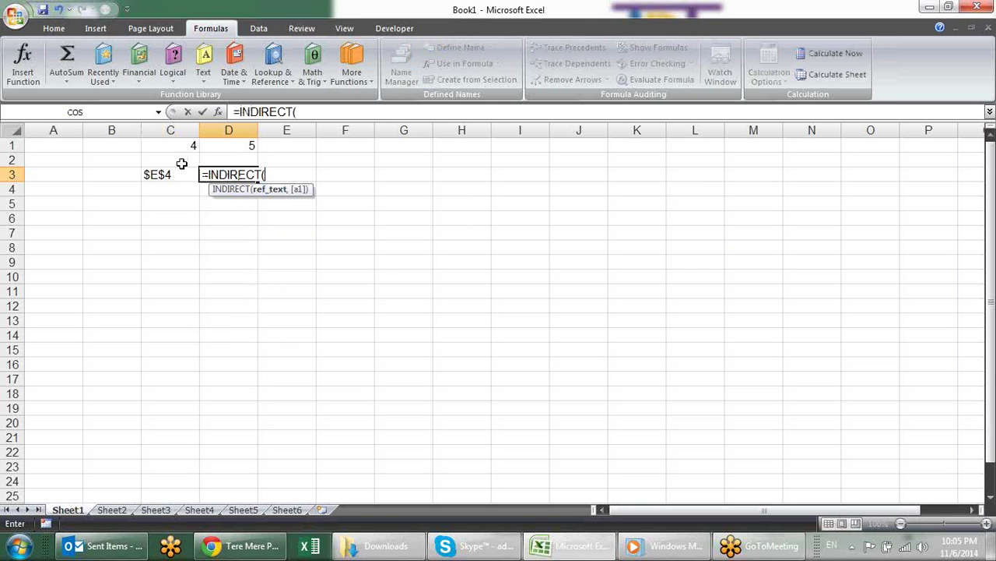
{"action": "left_click", "coordinate": [182, 181]}
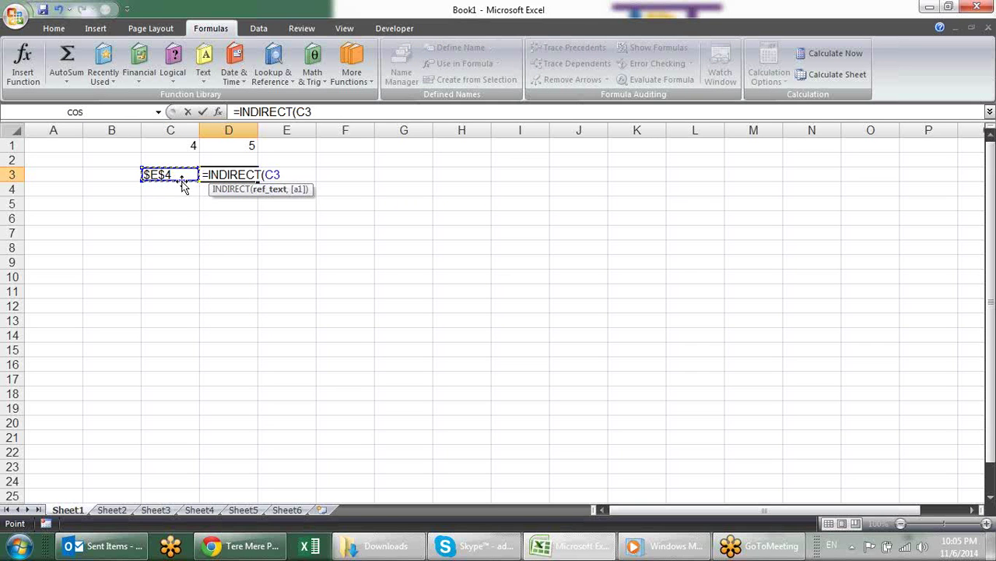
{"action": "key", "text": "Return"}
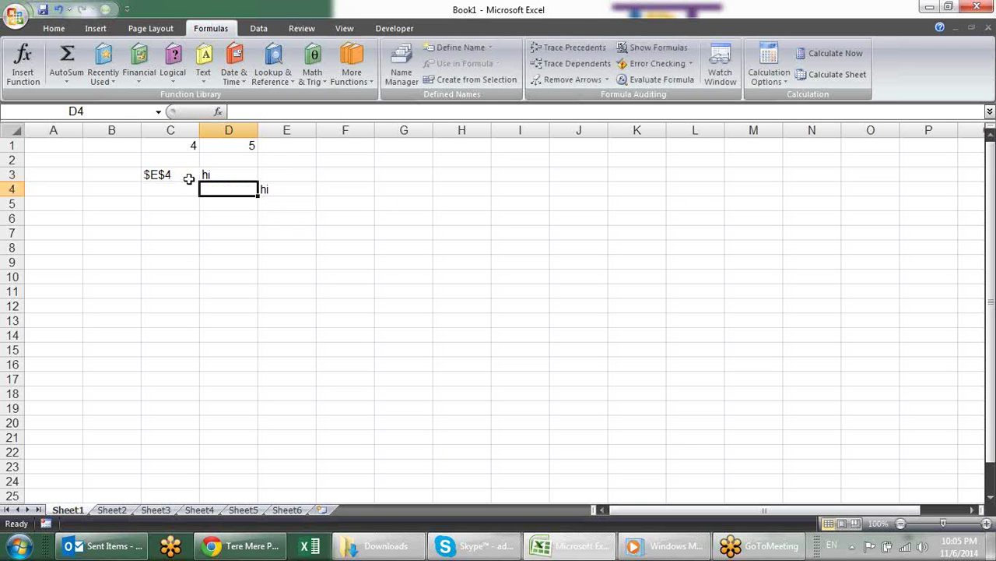
{"action": "left_click", "coordinate": [184, 174]}
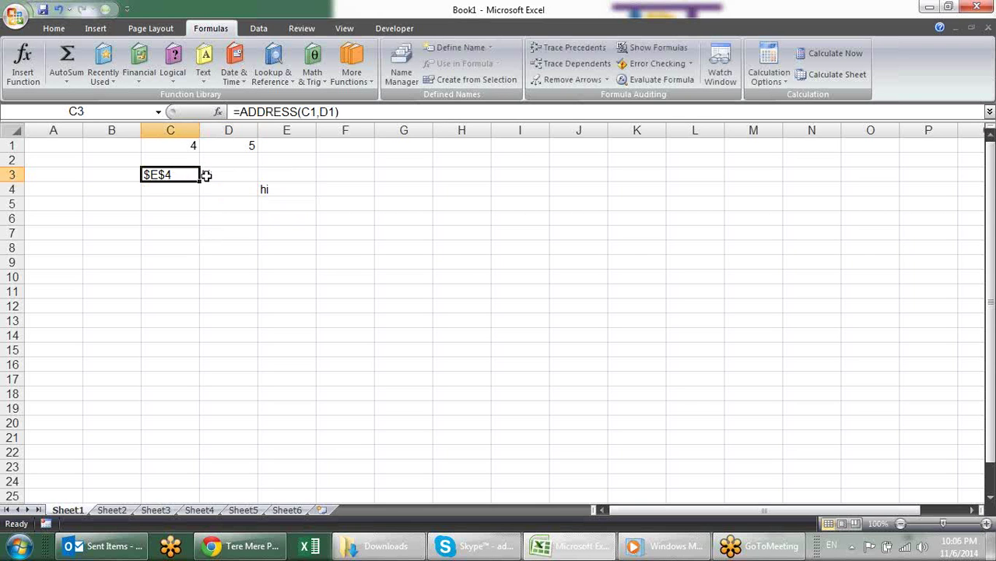
{"action": "left_click", "coordinate": [245, 174]}
{"action": "type", "text": "=INDIRECT(C3)"}
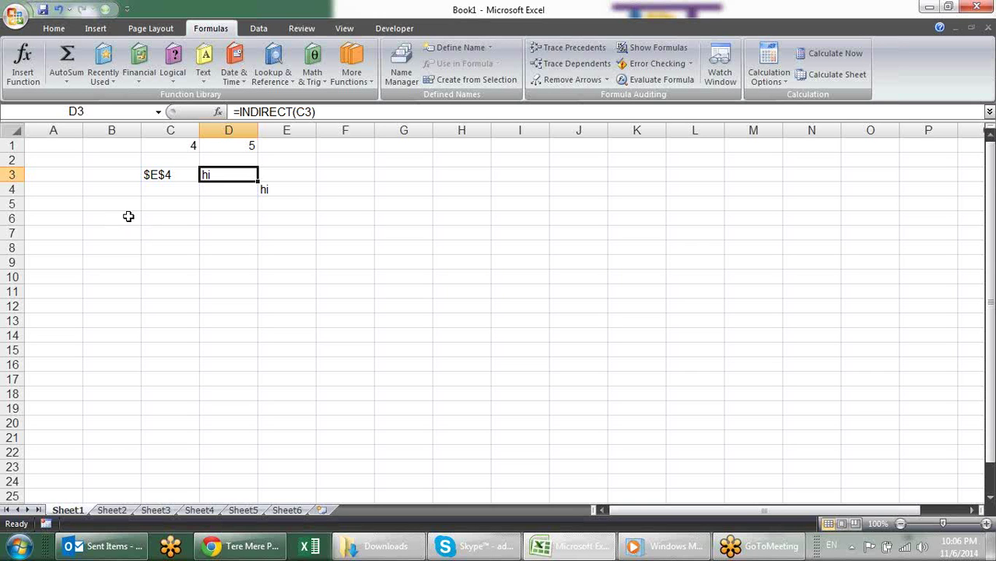
- Type the headings HR in B6 and ADMIN in C6
{"action": "left_click", "coordinate": [125, 221]}
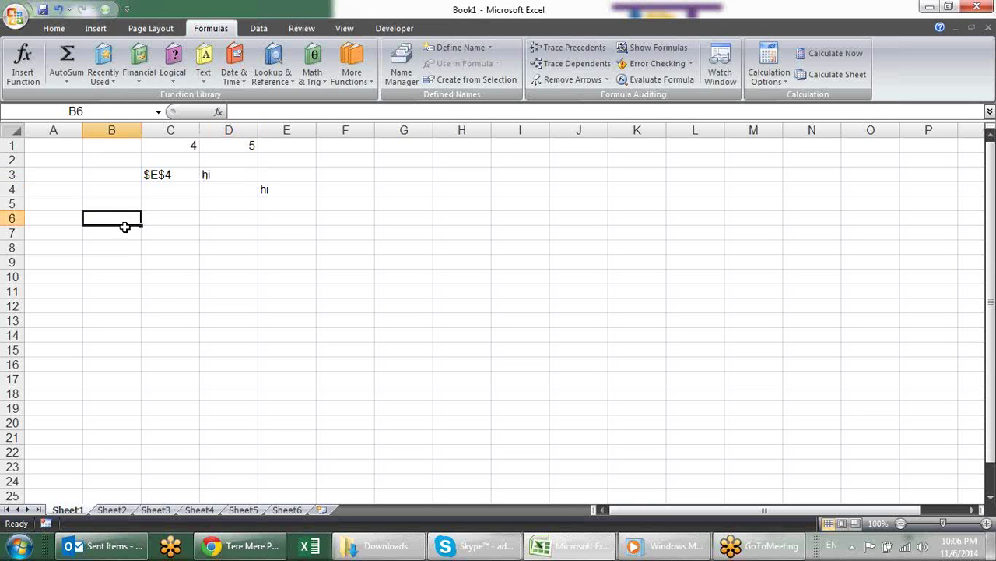
{"action": "type", "text": "HR"}
{"action": "key", "text": "Tab"}
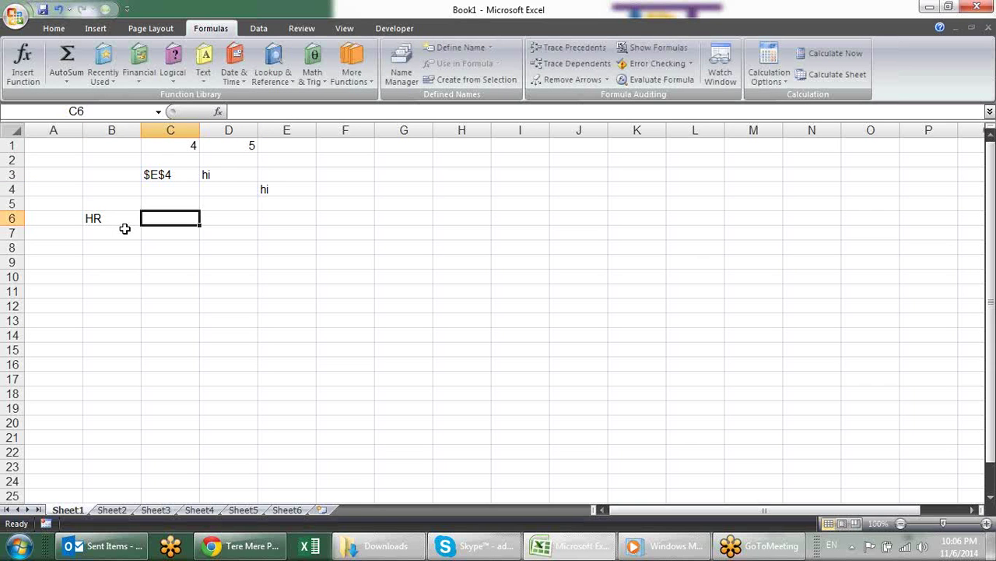
{"action": "type", "text": "ADMIN"}
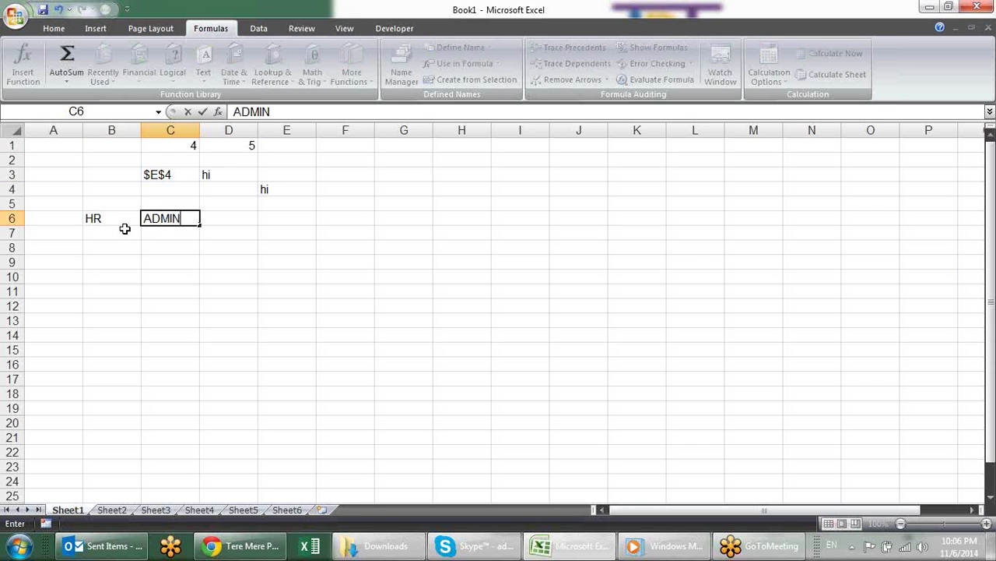
{"action": "key", "text": "Return"}
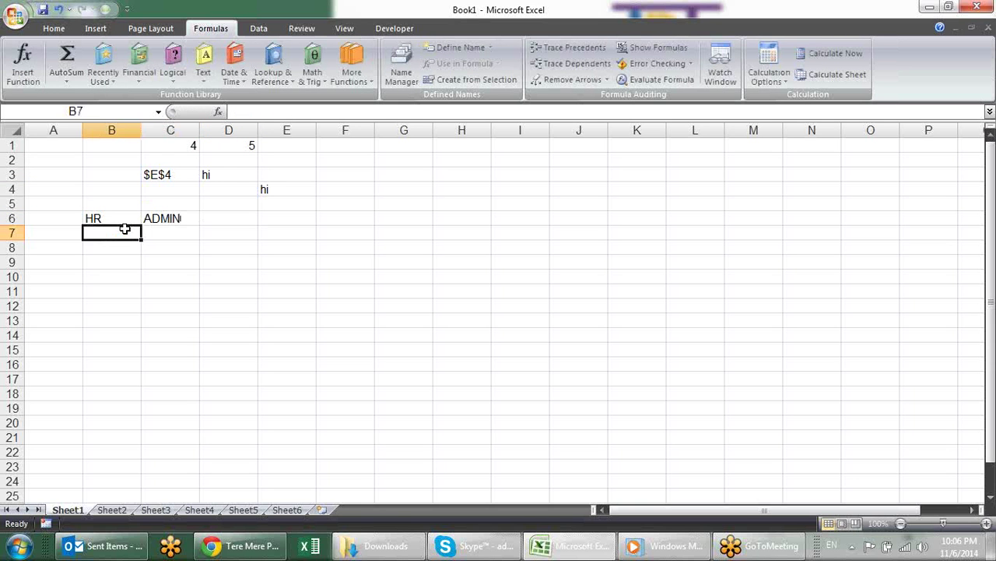
- Fill names down to B13, then move the last four to C7:C10 under ADMIN
{"action": "type", "text": "sandeep"}
{"action": "key", "text": "Return"}
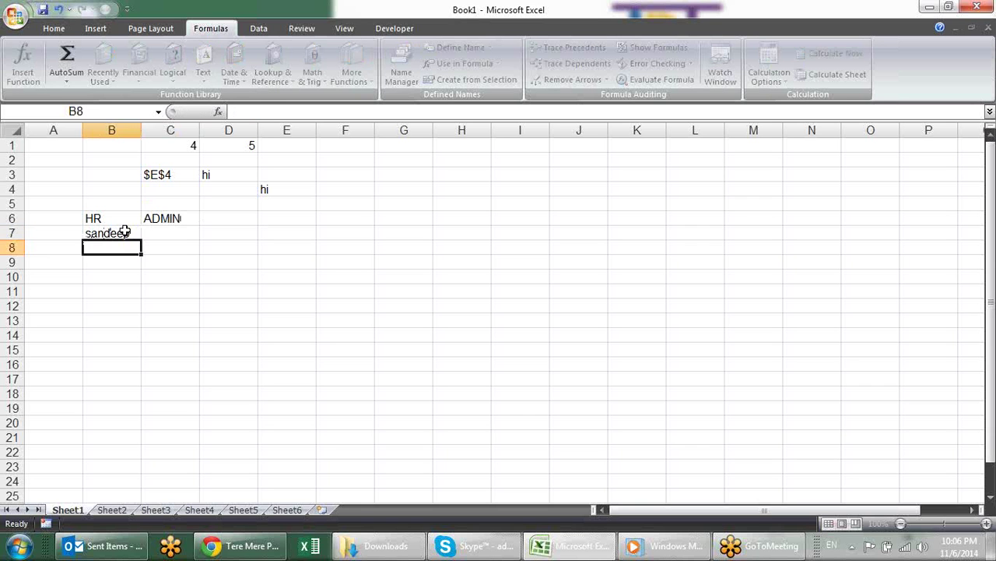
{"action": "left_click", "coordinate": [124, 232]}
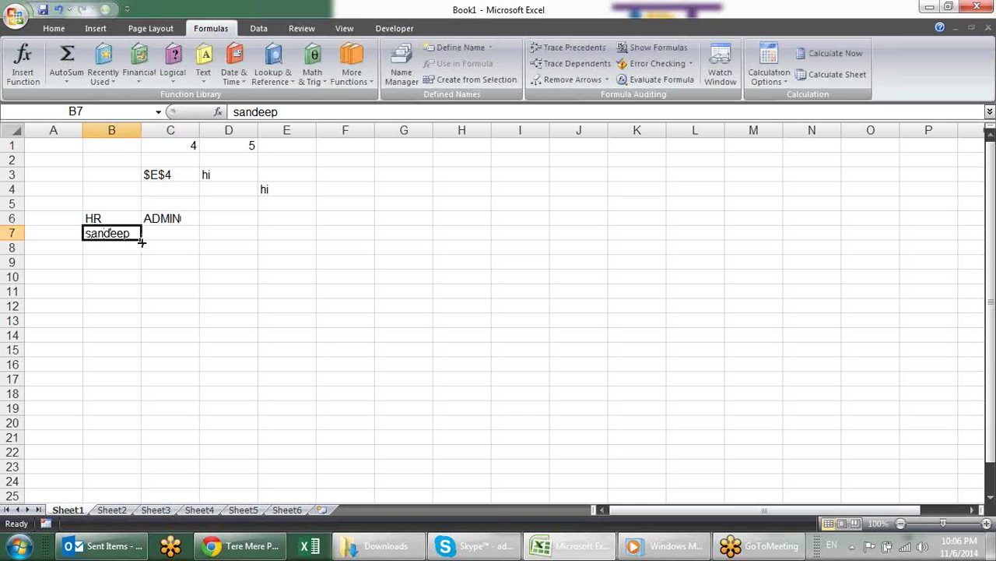
{"action": "left_click_drag", "start_coordinate": [141, 240], "coordinate": [129, 330]}
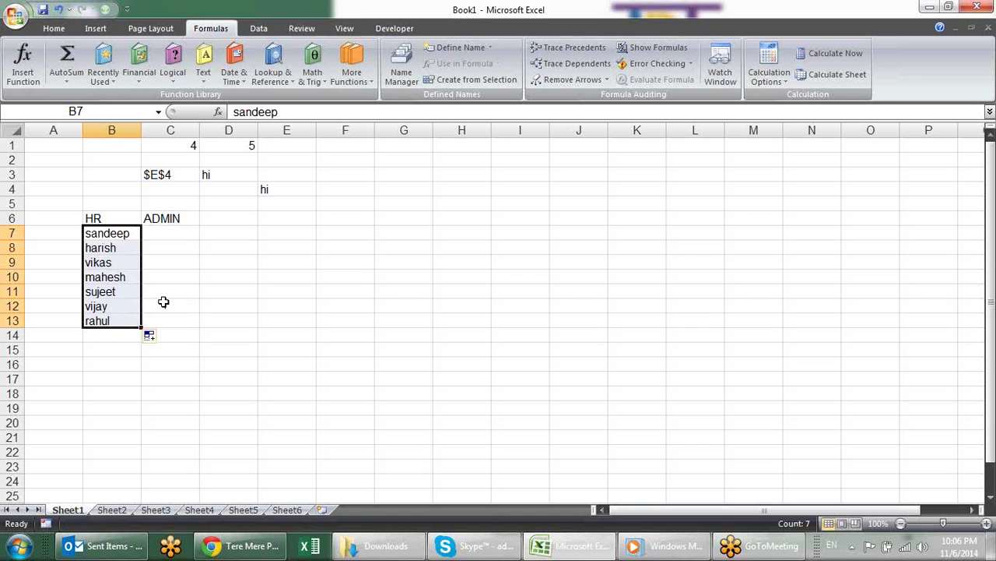
{"action": "left_click_drag", "start_coordinate": [136, 277], "coordinate": [129, 318]}
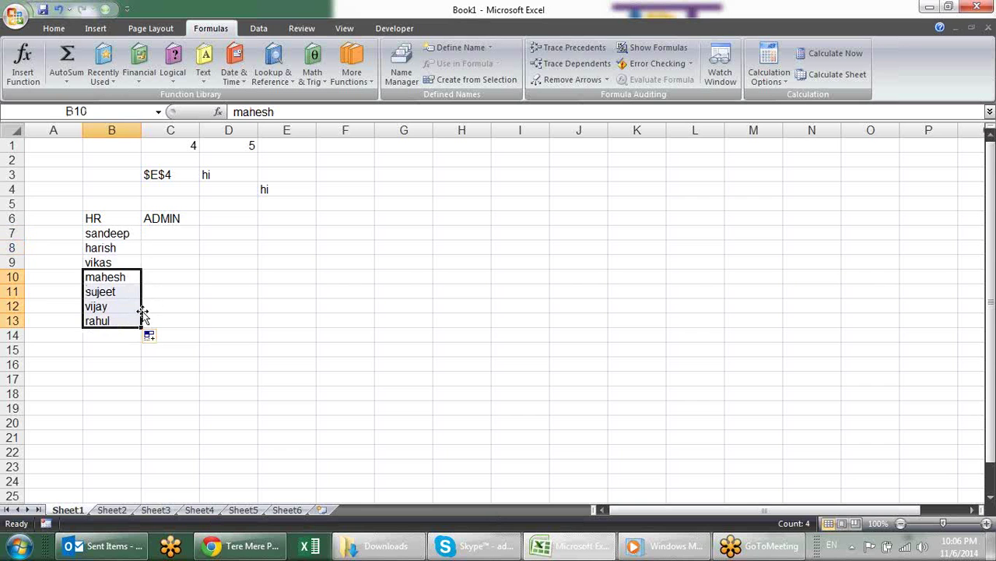
{"action": "key", "text": "ctrl+x"}
{"action": "left_click", "coordinate": [181, 233]}
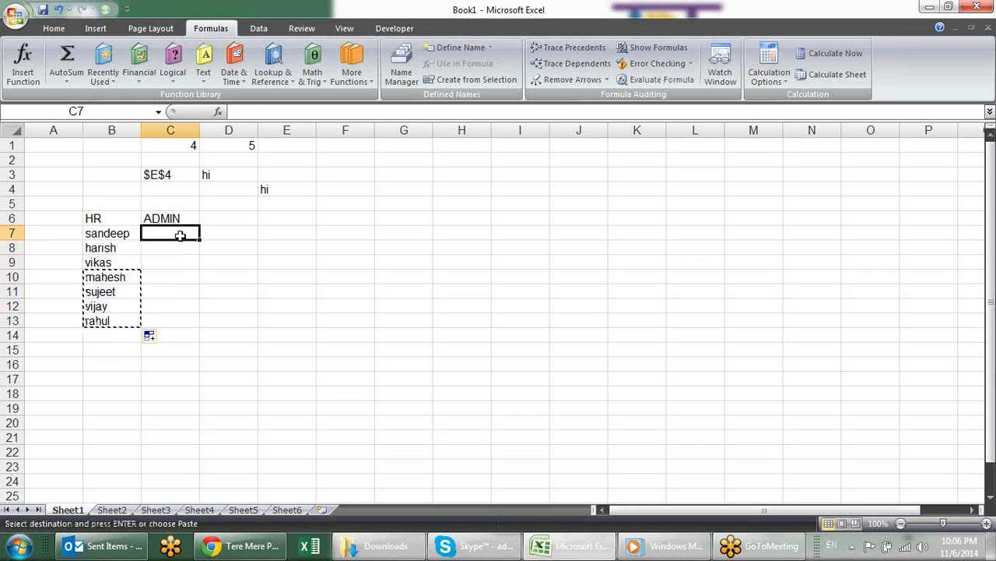
{"action": "key", "text": "ctrl+v"}
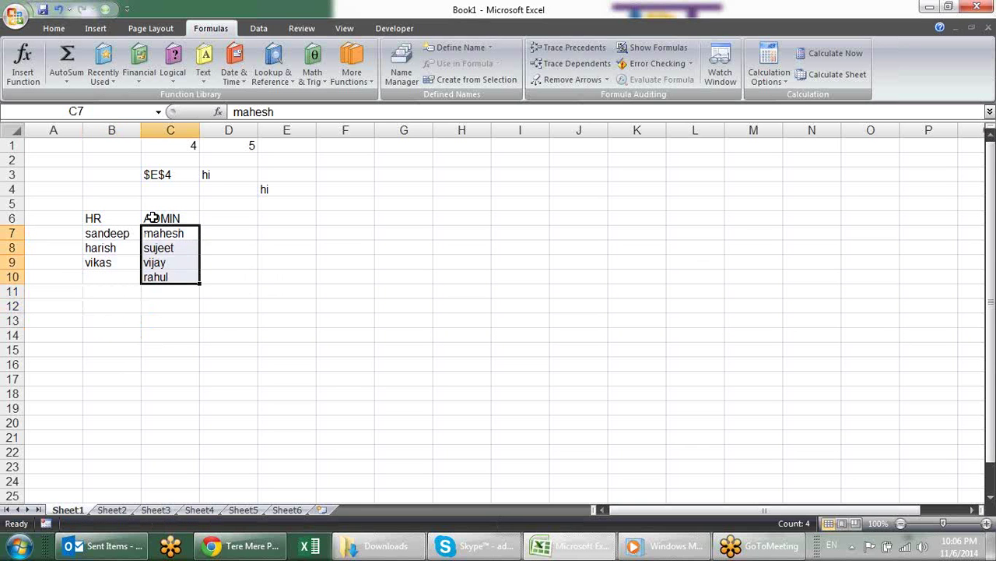
{"action": "left_click_drag", "start_coordinate": [132, 233], "coordinate": [126, 263]}
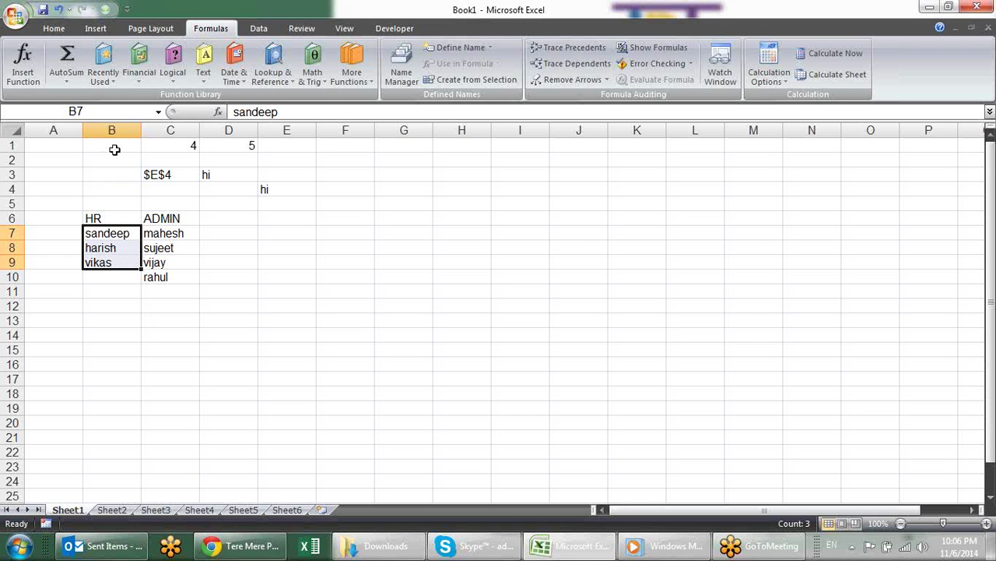
- Use the Name Box to name B7:B9 HR and C7:C10 ADMIN
{"action": "left_click", "coordinate": [124, 111]}
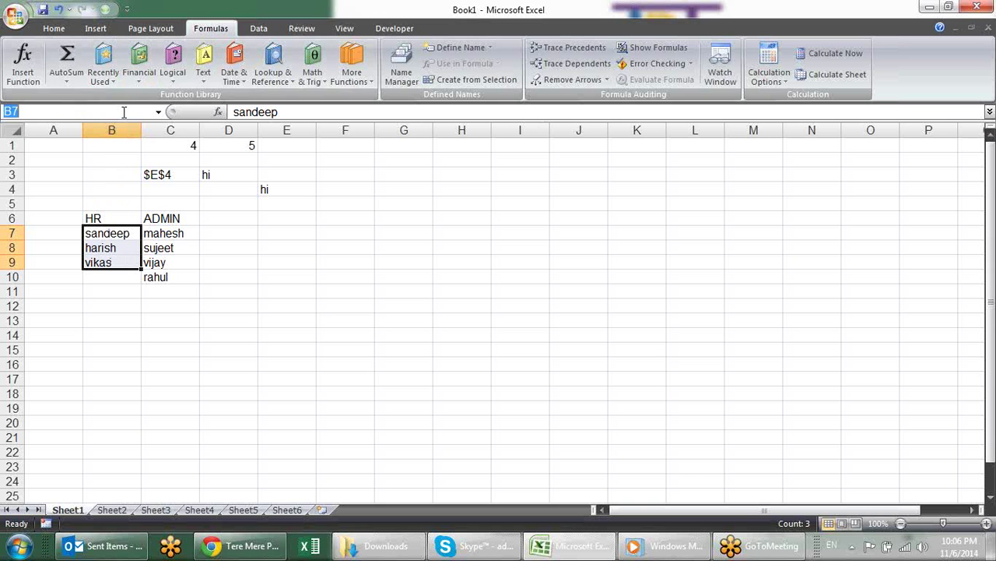
{"action": "type", "text": "HR"}
{"action": "key", "text": "Return"}
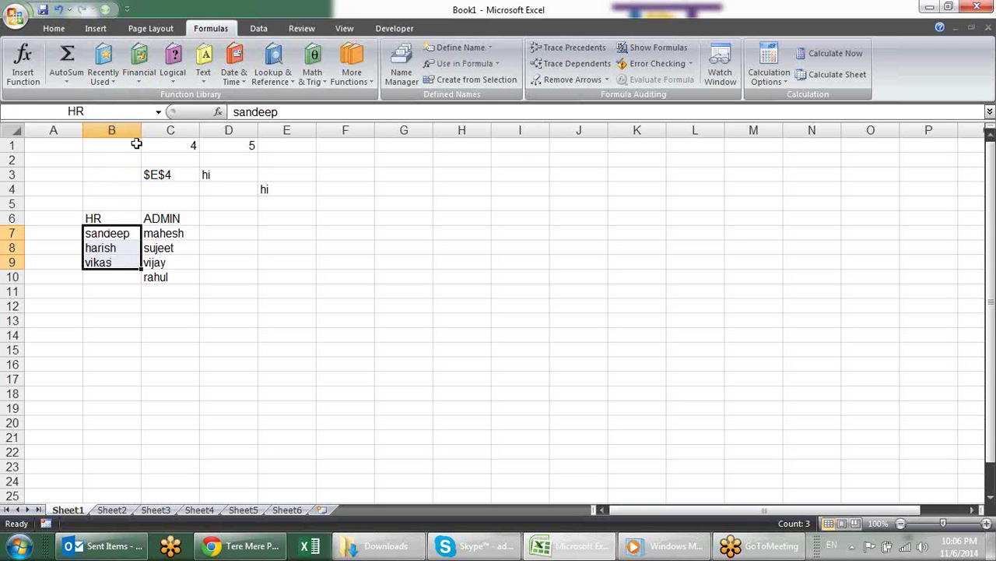
{"action": "left_click_drag", "start_coordinate": [171, 233], "coordinate": [173, 278]}
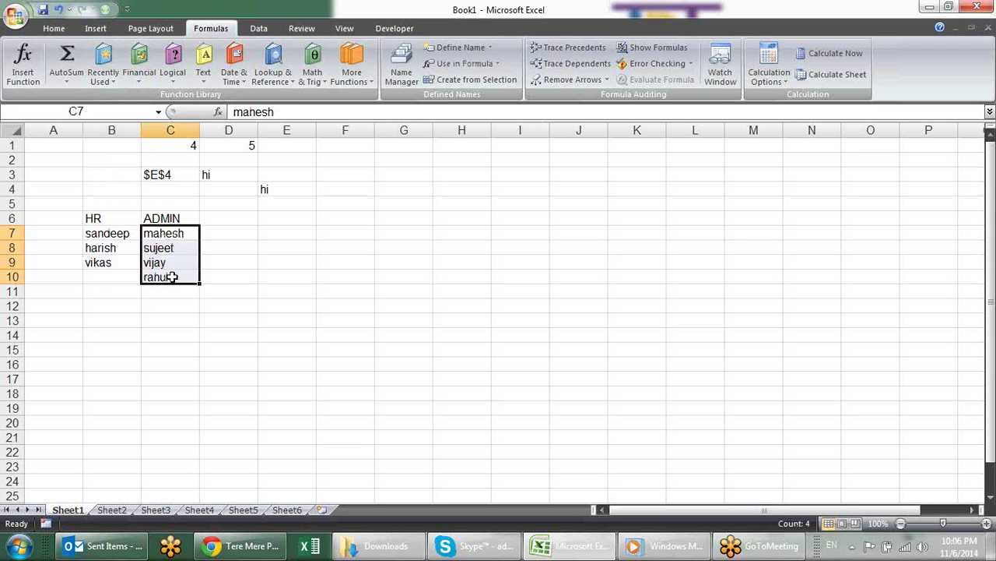
{"action": "left_click", "coordinate": [123, 113]}
{"action": "type", "text": "A"}
{"action": "type", "text": "DMIN"}
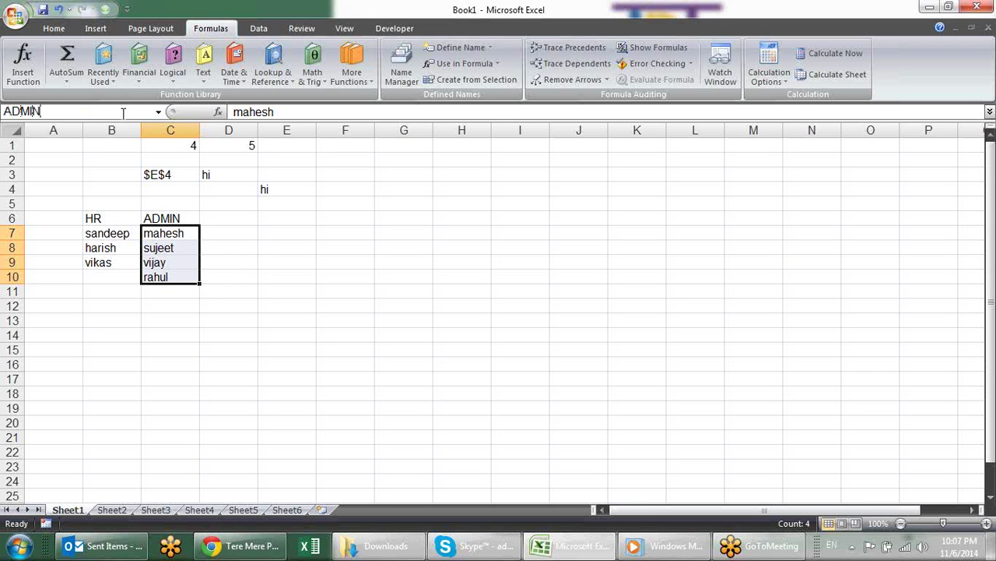
{"action": "key", "text": "Return"}
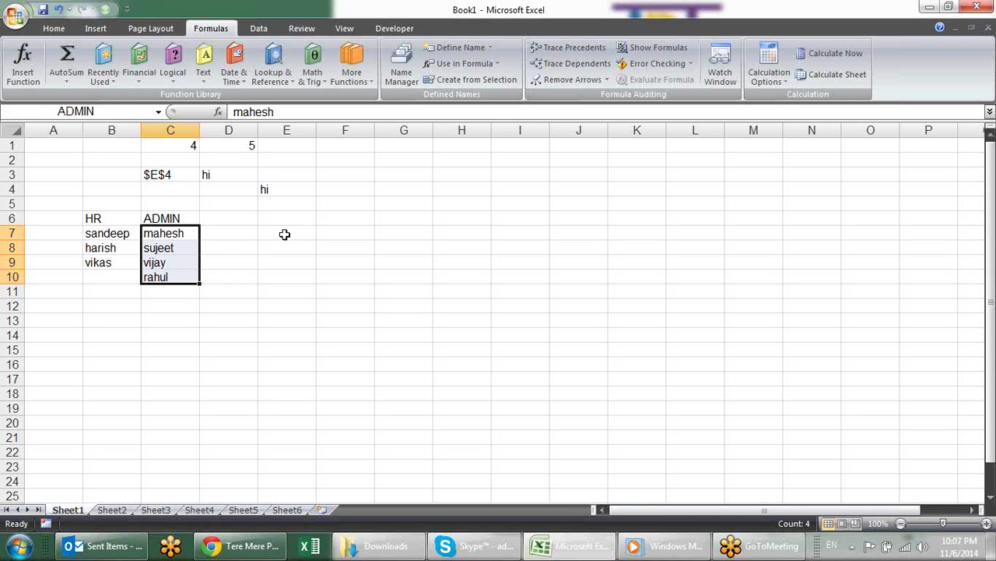
{"action": "left_click", "coordinate": [281, 243]}
{"action": "type", "text": "="}
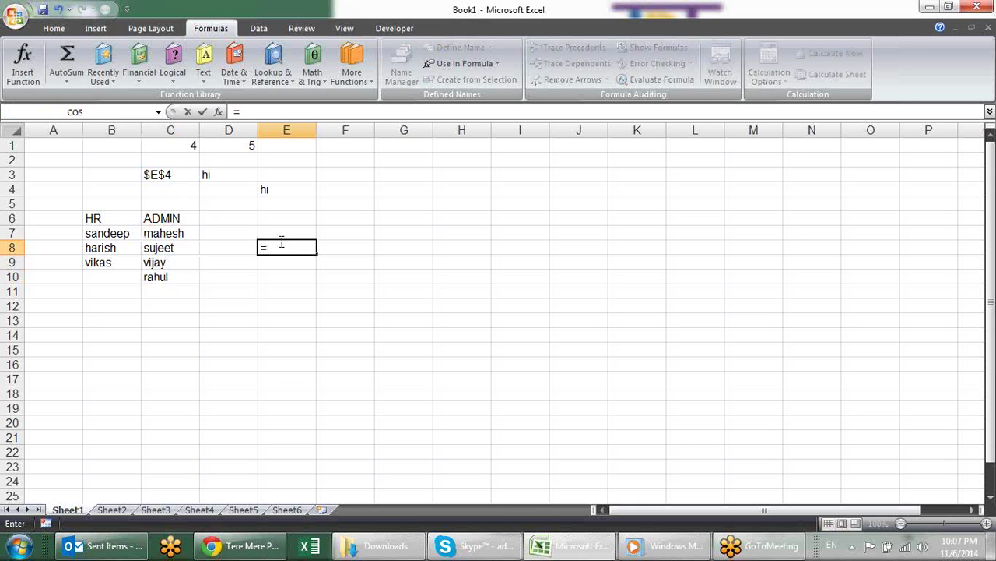
{"action": "type", "text": "hr"}
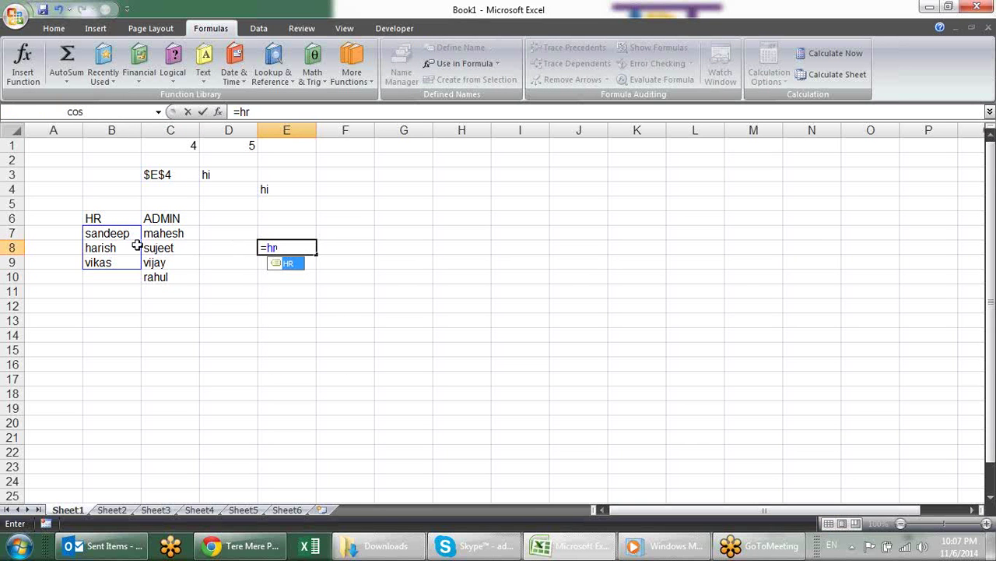
{"action": "key", "text": "BackSpace"}
{"action": "key", "text": "BackSpace"}
{"action": "type", "text": "ad"}
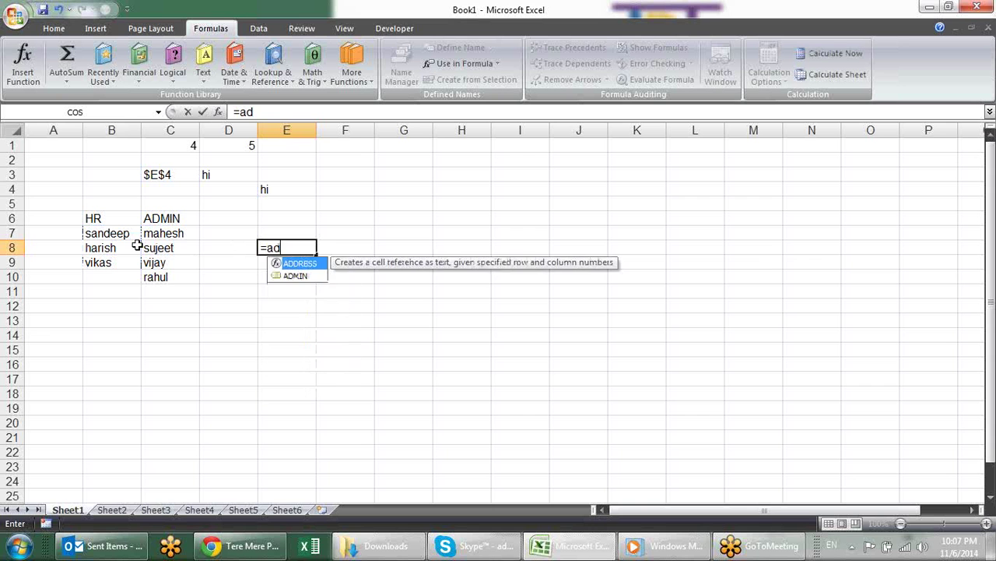
{"action": "type", "text": "i"}
{"action": "key", "text": "BackSpace"}
{"action": "type", "text": "mi"}
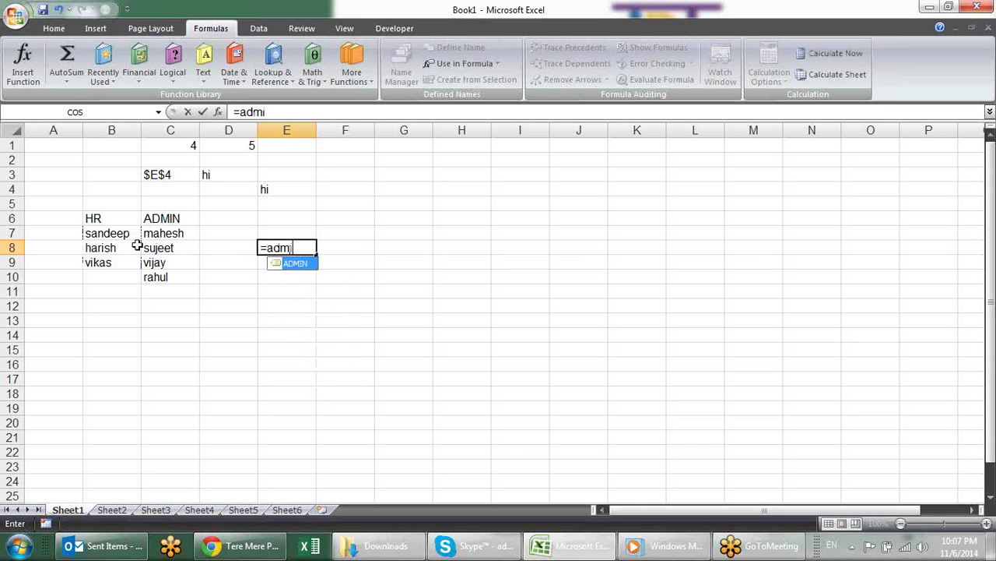
{"action": "key", "text": "Tab"}
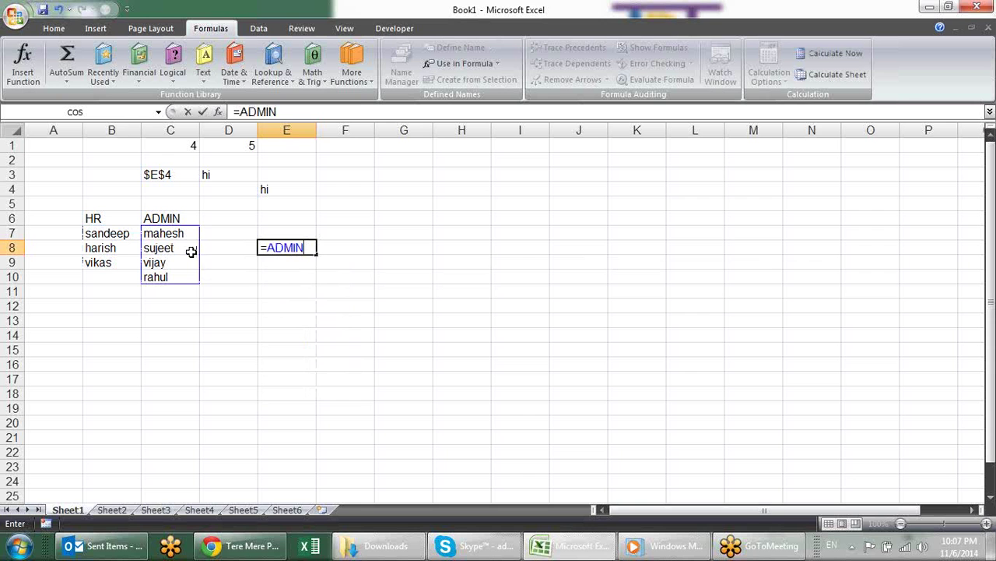
{"action": "key", "text": "Escape"}
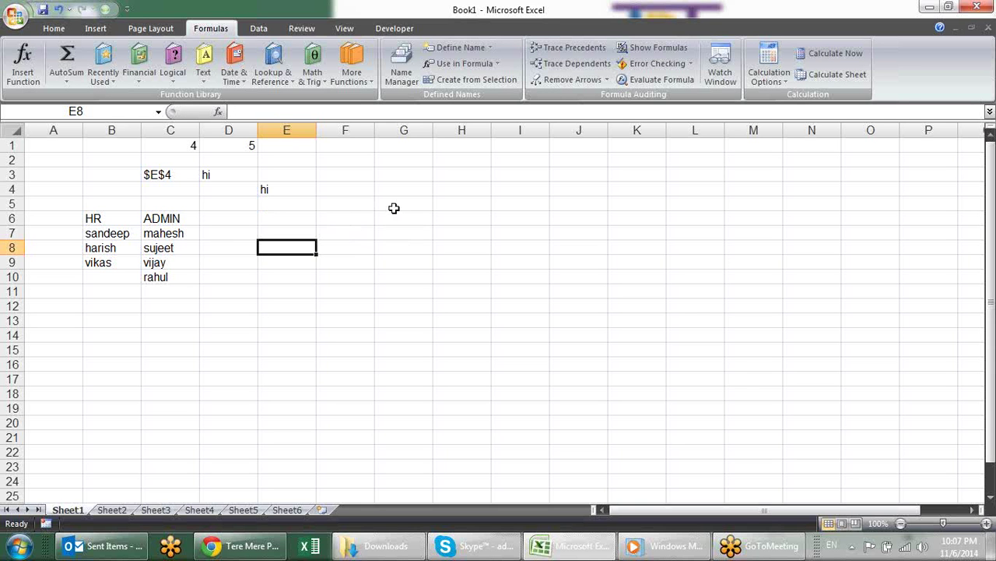
- Give G6 a List data validation with source HR,ADMIN
{"action": "left_click", "coordinate": [394, 218]}
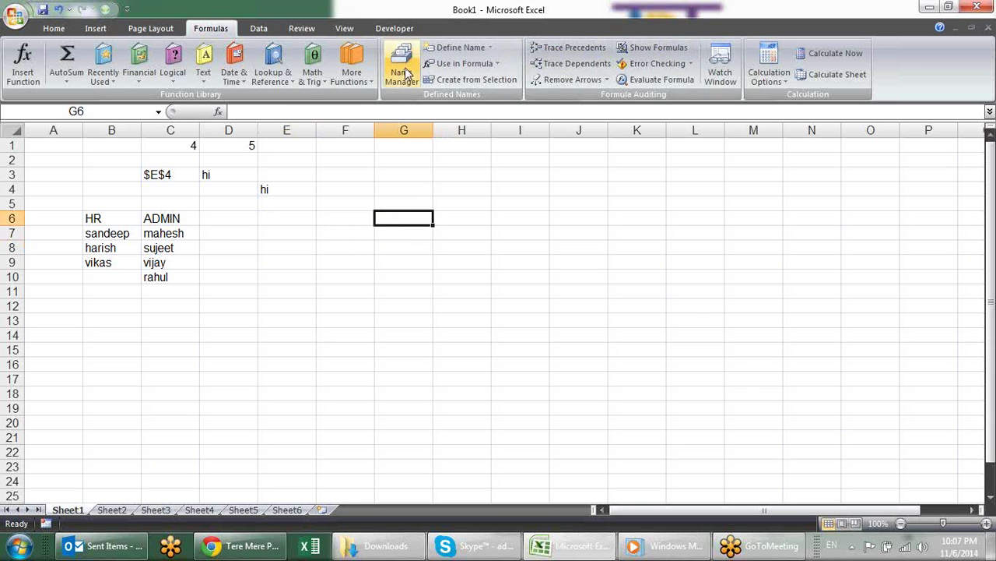
{"action": "left_click", "coordinate": [258, 29]}
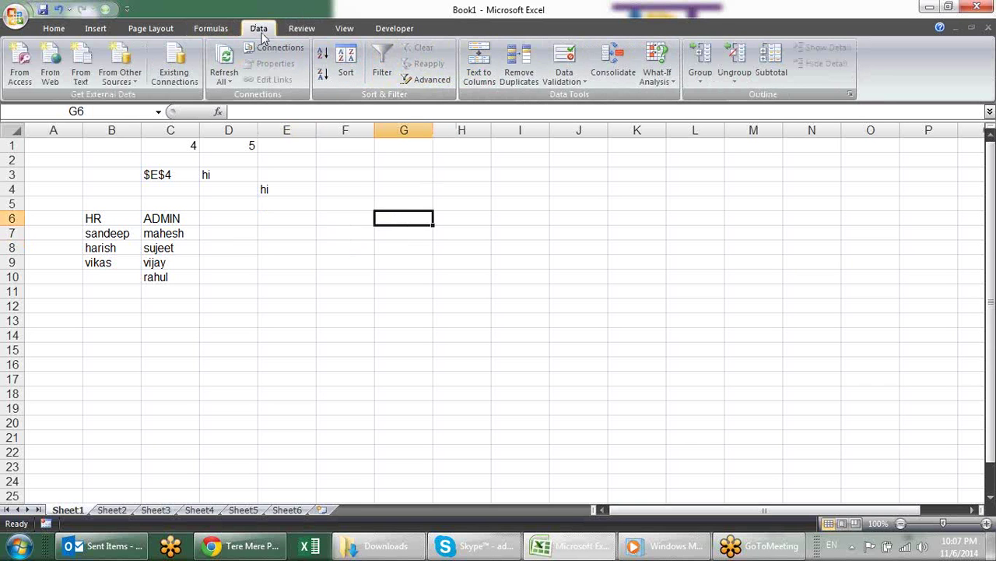
{"action": "left_click", "coordinate": [564, 58]}
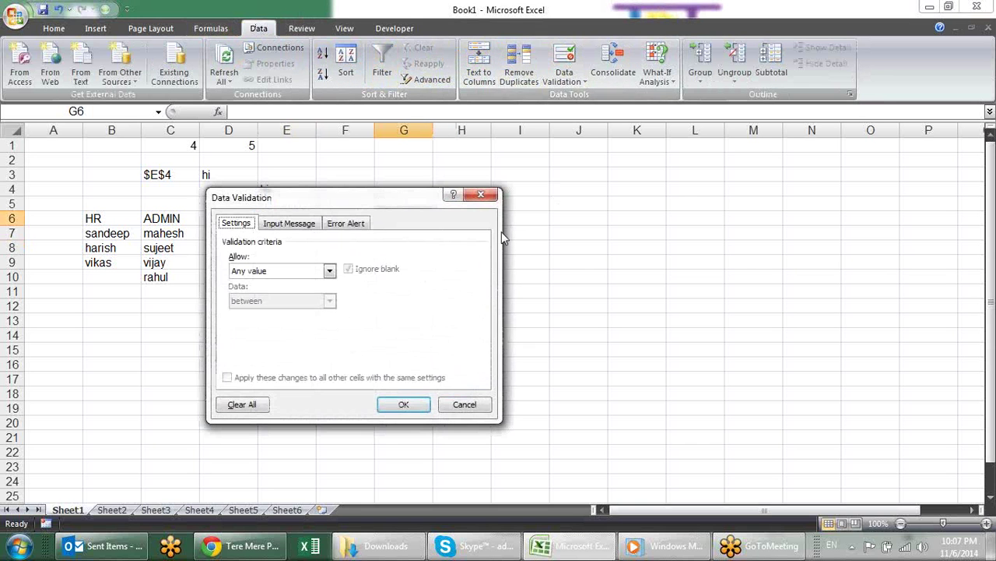
{"action": "left_click", "coordinate": [329, 270]}
{"action": "left_click", "coordinate": [301, 316]}
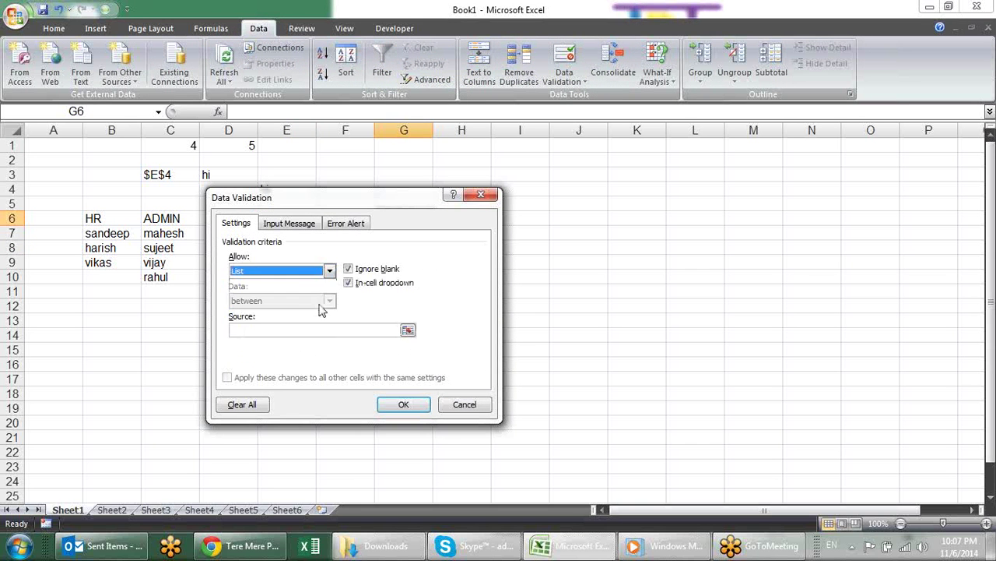
{"action": "left_click", "coordinate": [307, 335]}
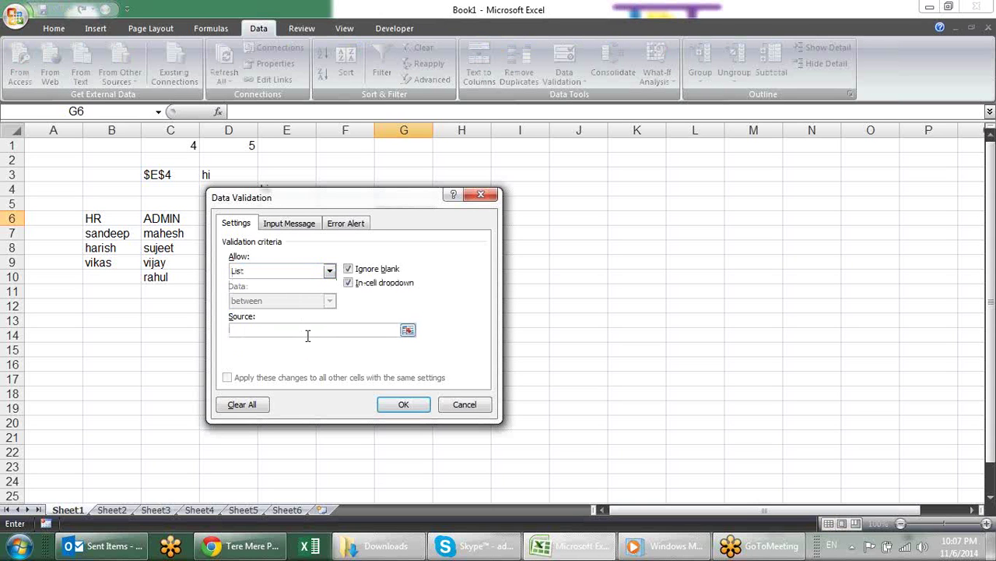
{"action": "type", "text": "HR"}
{"action": "type", "text": "D"}
{"action": "key", "text": "BackSpace"}
{"action": "type", "text": "AD"}
{"action": "type", "text": "MIN"}
{"action": "key", "text": "Return"}
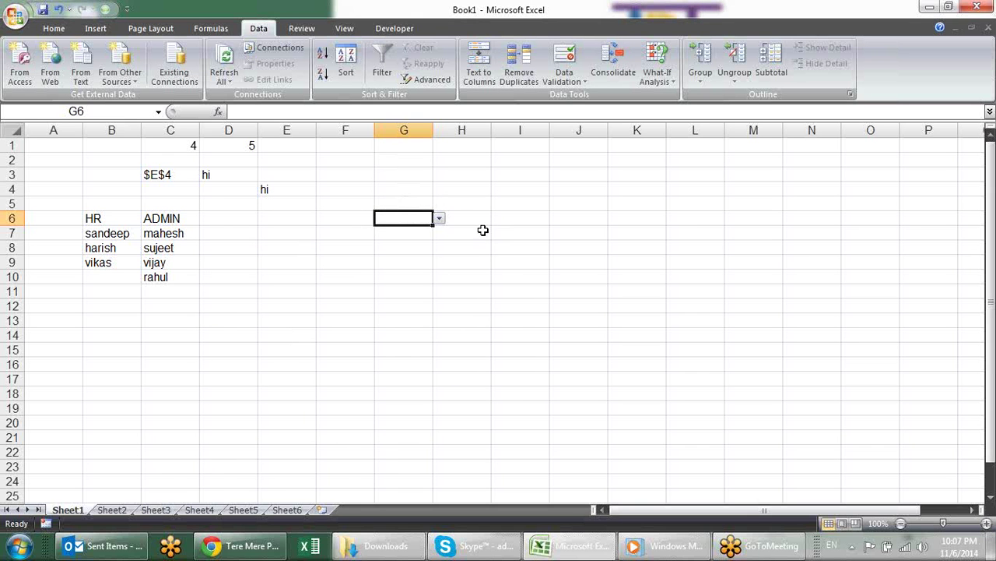
- Pick HR from G6's dropdown, then switch it to ADMIN
{"action": "left_click", "coordinate": [483, 218]}
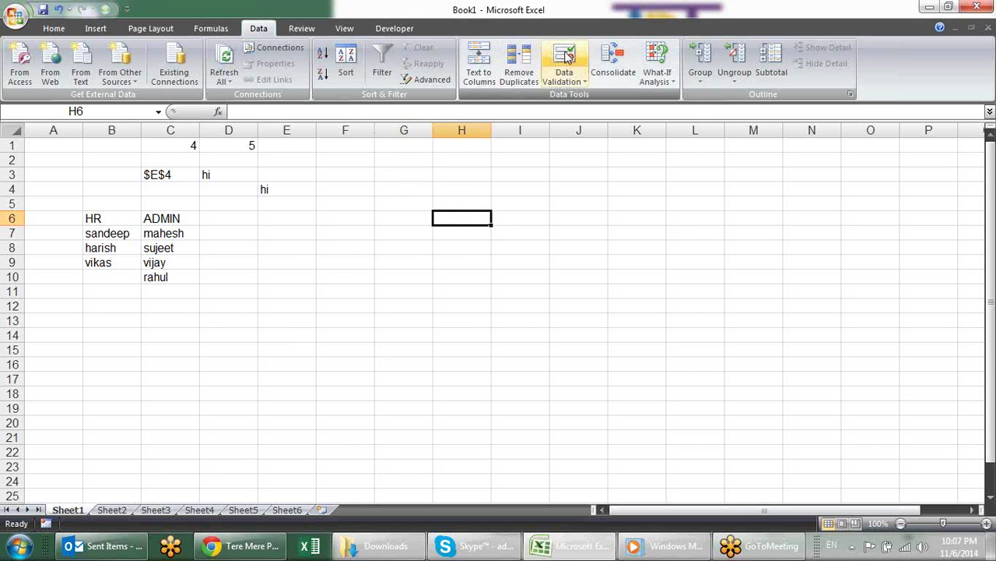
{"action": "left_click", "coordinate": [422, 217]}
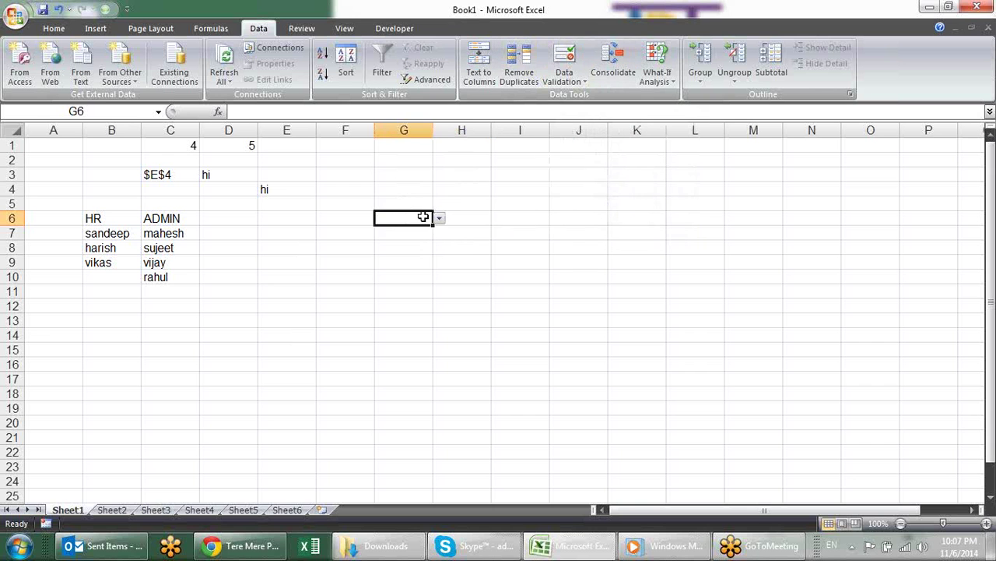
{"action": "left_click", "coordinate": [440, 218]}
{"action": "left_click", "coordinate": [430, 226]}
{"action": "left_click", "coordinate": [478, 217]}
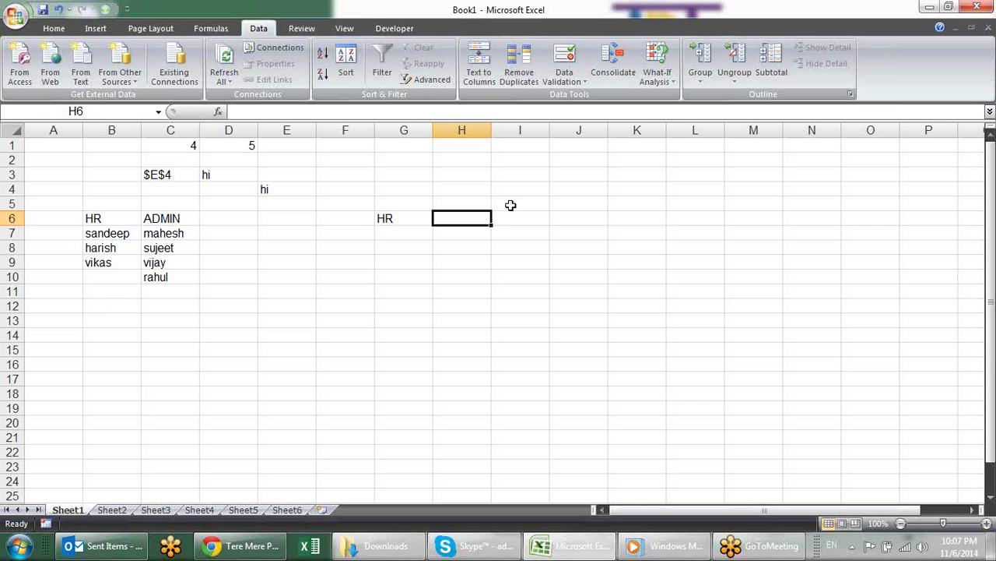
{"action": "left_click", "coordinate": [385, 218]}
{"action": "left_click", "coordinate": [440, 218]}
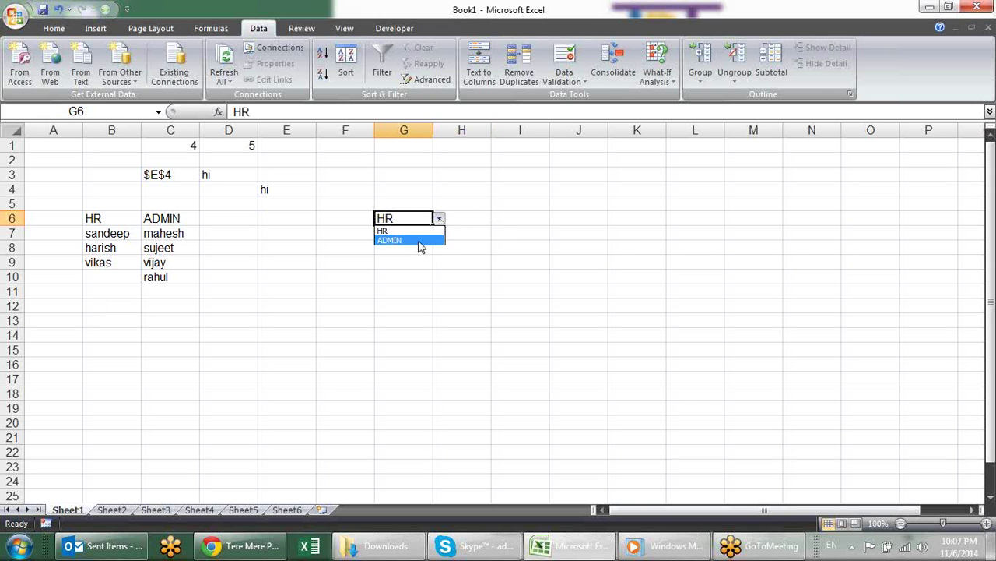
{"action": "left_click", "coordinate": [421, 241]}
{"action": "left_click", "coordinate": [482, 218]}
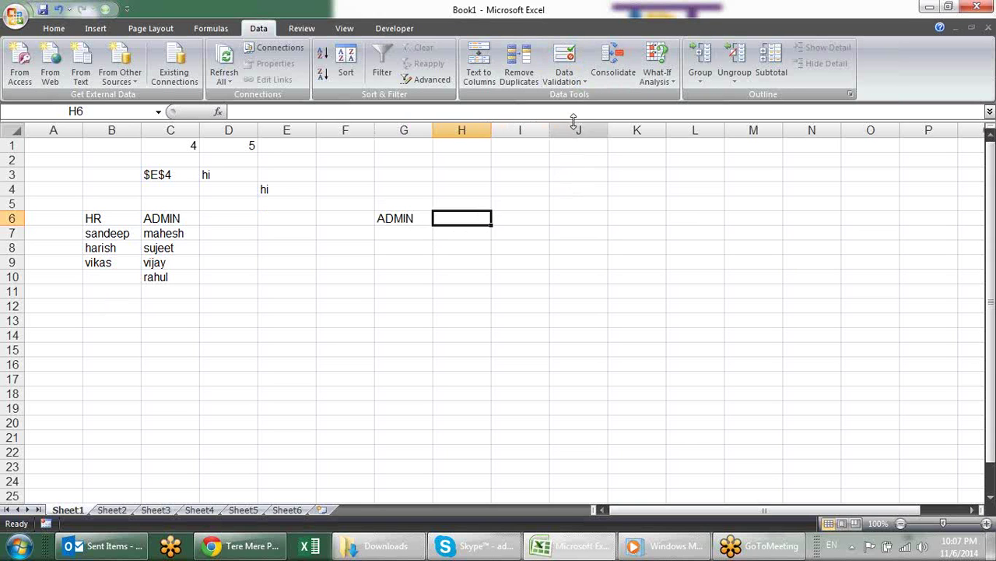
- Give H6 a List validation whose source is =INDIRECT($G$6)
{"action": "left_click", "coordinate": [578, 64]}
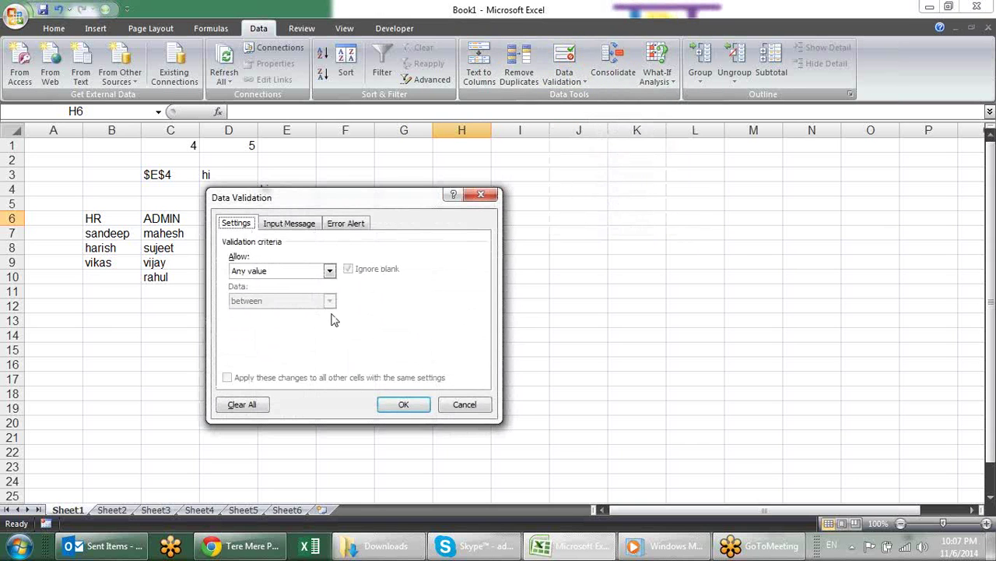
{"action": "left_click", "coordinate": [330, 271]}
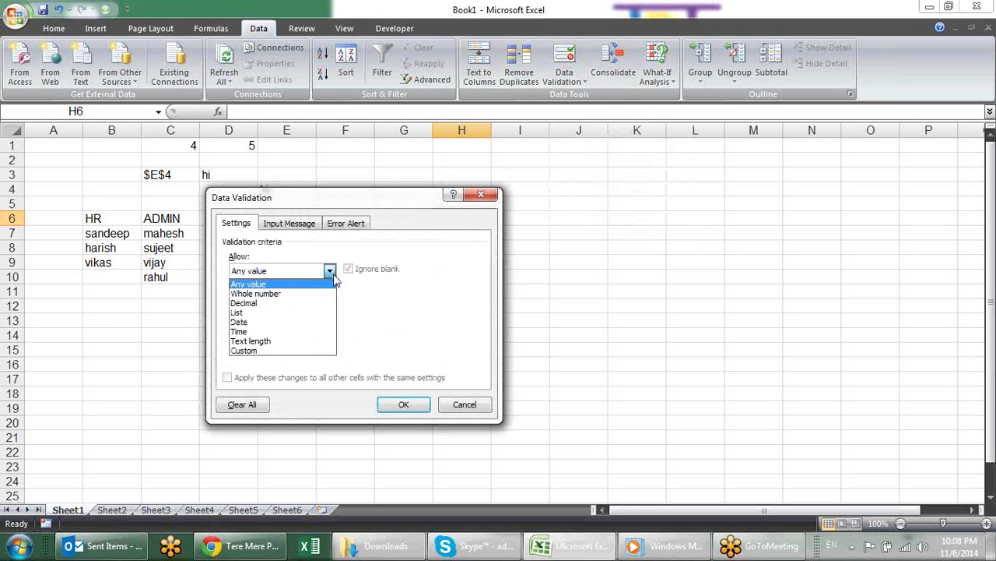
{"action": "left_click", "coordinate": [315, 312]}
{"action": "left_click", "coordinate": [309, 331]}
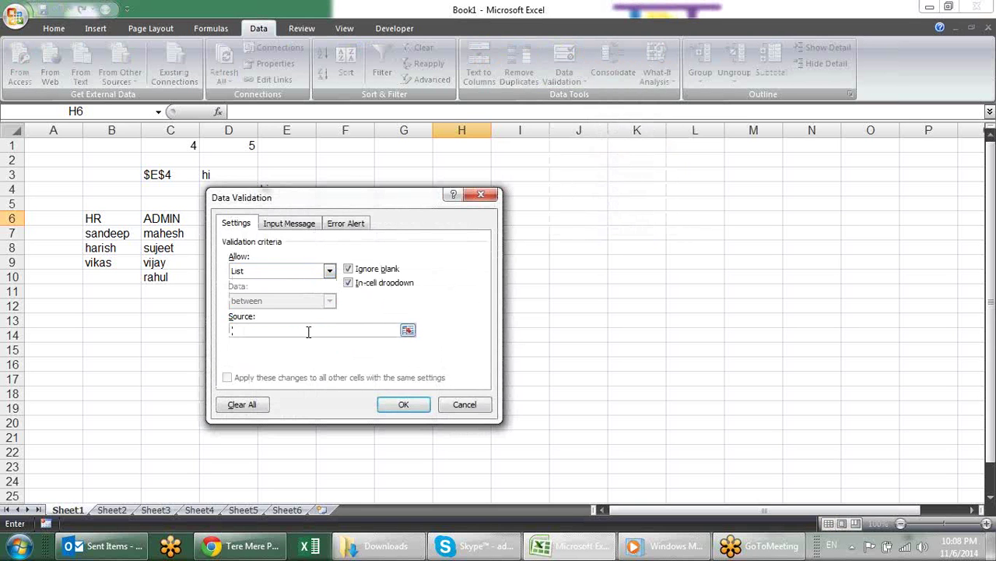
{"action": "left_click_drag", "start_coordinate": [350, 210], "coordinate": [659, 153]}
{"action": "type", "text": "="}
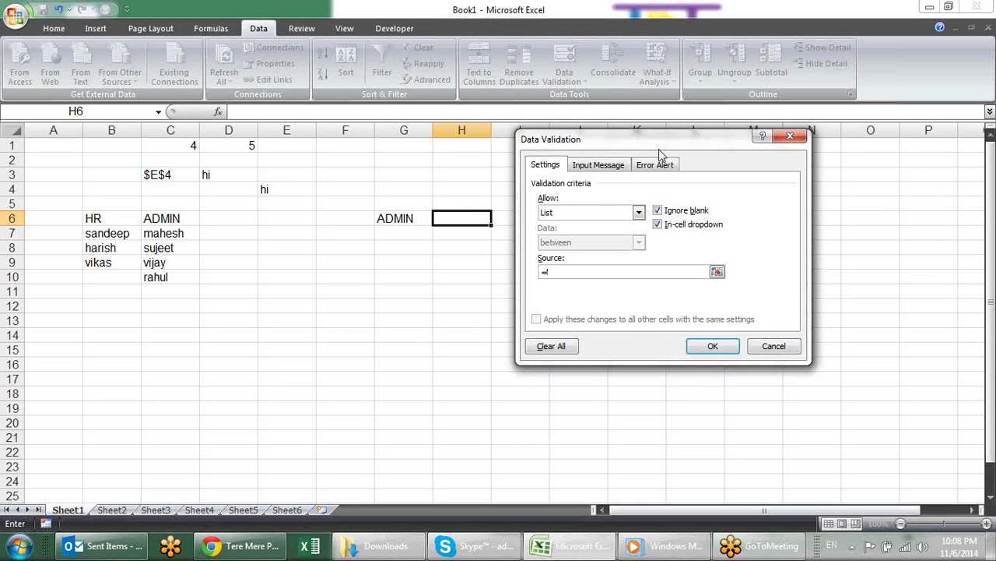
{"action": "type", "text": "Indi"}
{"action": "type", "text": "rect"}
{"action": "type", "text": "("}
{"action": "left_click", "coordinate": [400, 217]}
{"action": "left_click", "coordinate": [400, 218]}
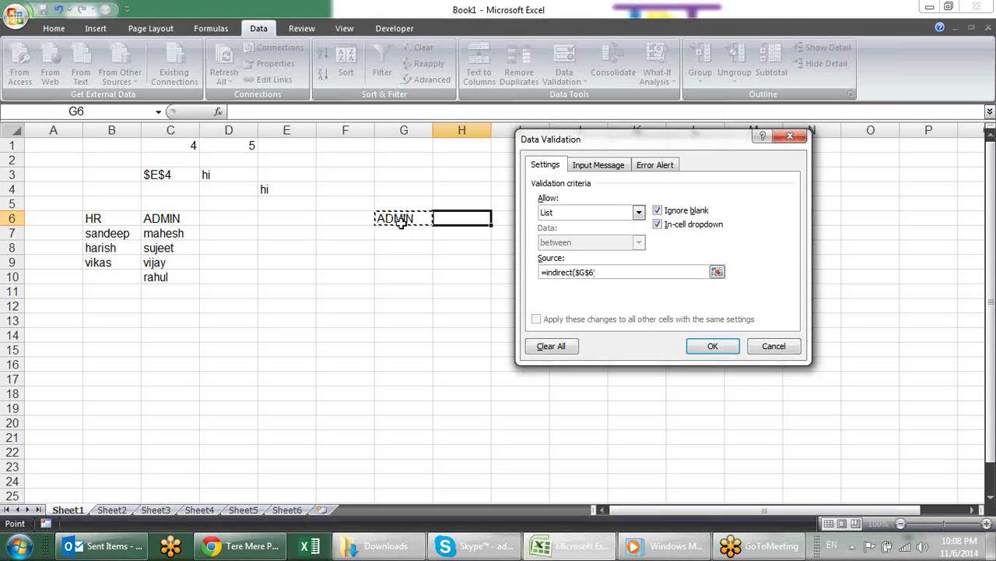
{"action": "type", "text": ")"}
{"action": "left_click", "coordinate": [713, 347]}
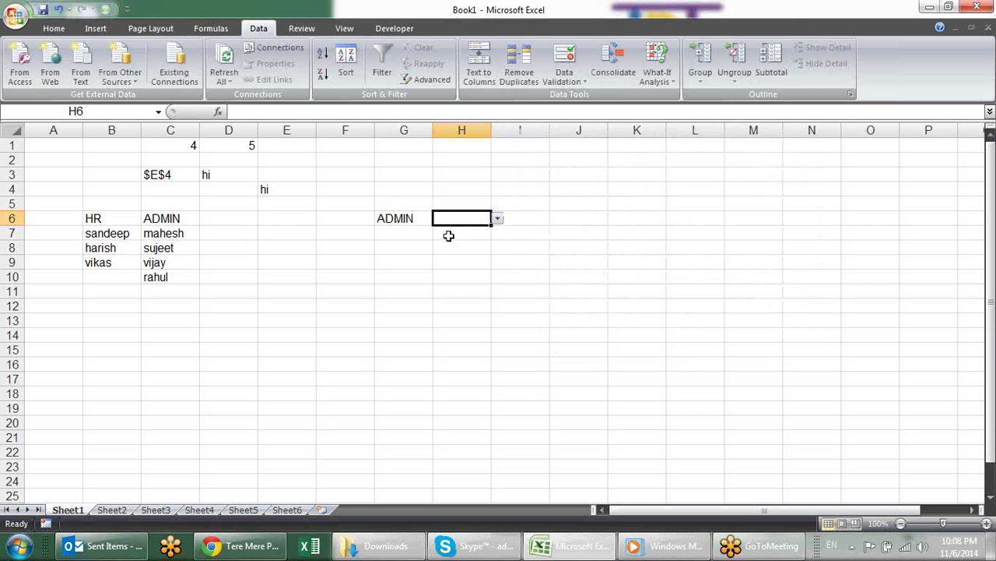
{"action": "left_click", "coordinate": [498, 219]}
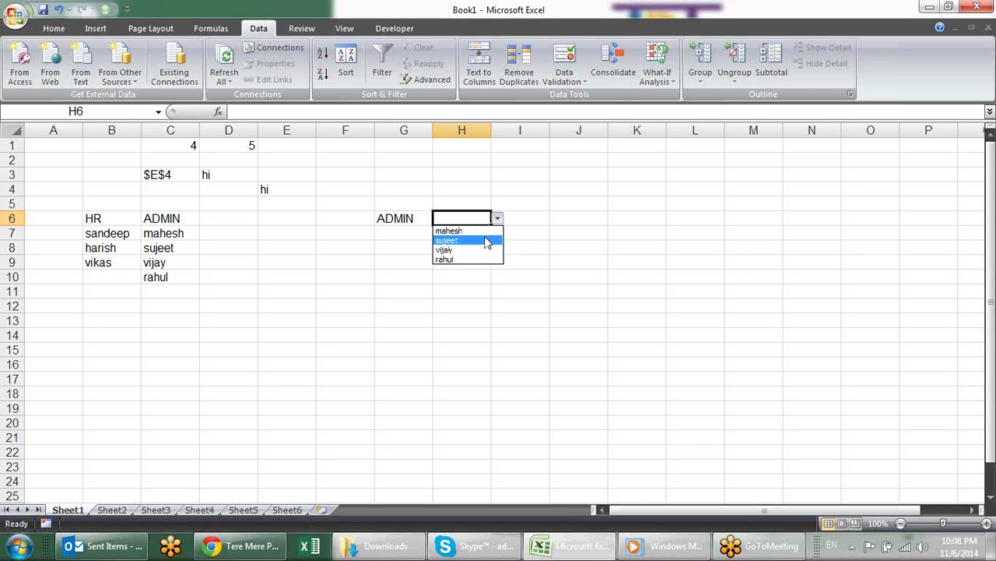
{"action": "left_click", "coordinate": [423, 218]}
{"action": "left_click", "coordinate": [420, 218]}
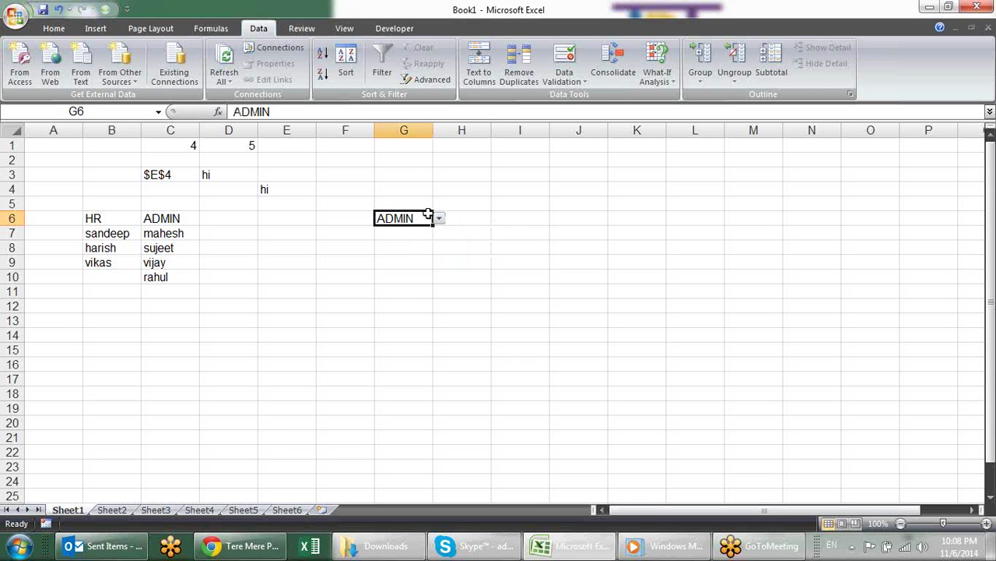
{"action": "left_click", "coordinate": [440, 220]}
{"action": "left_click", "coordinate": [390, 227]}
{"action": "left_click", "coordinate": [469, 221]}
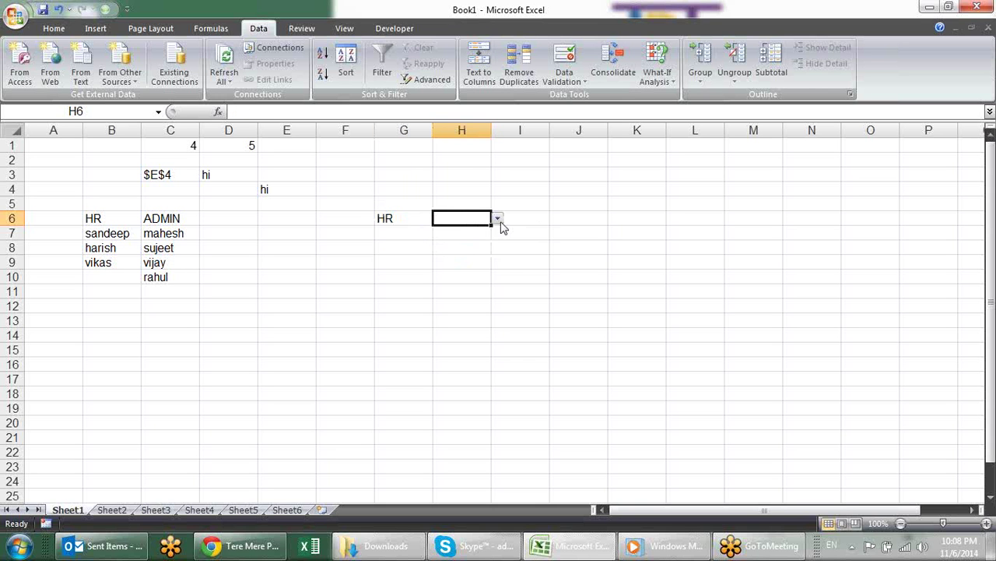
{"action": "left_click", "coordinate": [498, 218]}
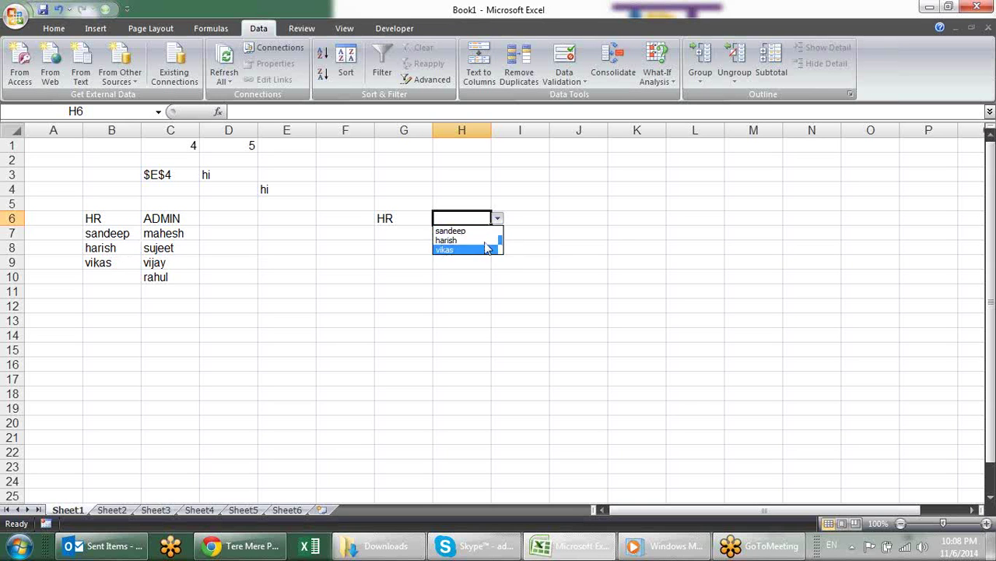
{"action": "key", "text": "Escape"}
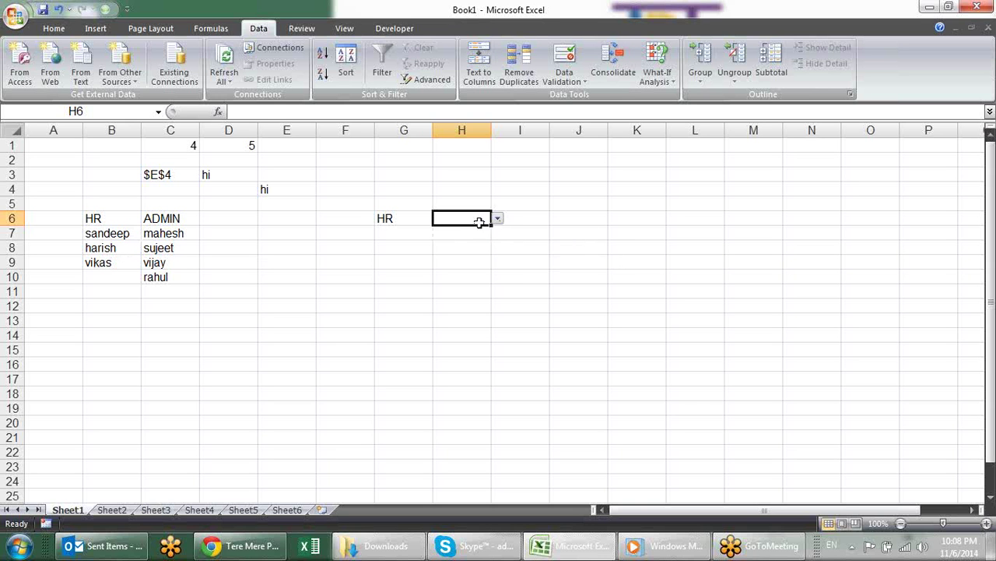
{"action": "left_click", "coordinate": [497, 219]}
{"action": "left_click", "coordinate": [483, 231]}
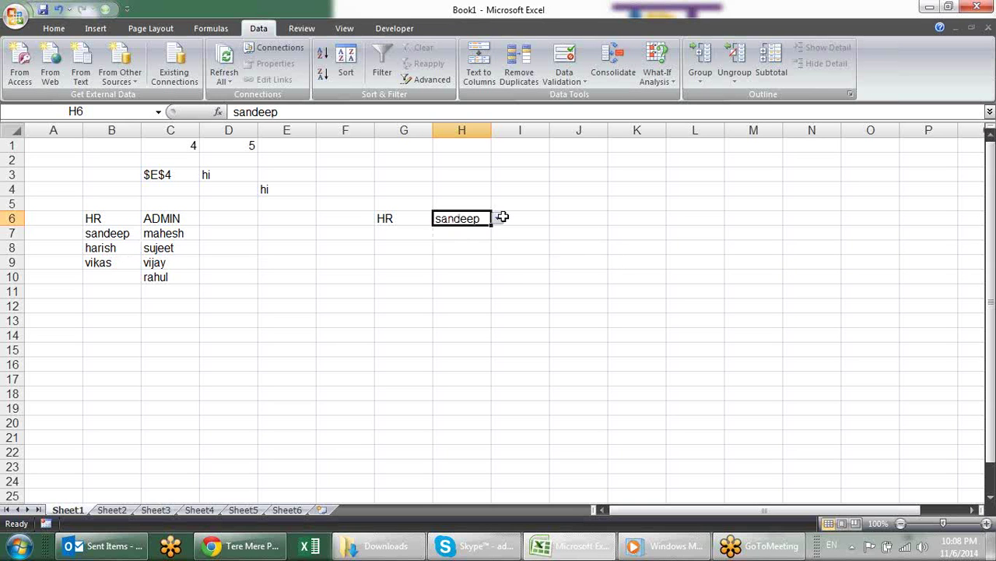
{"action": "left_click", "coordinate": [497, 219]}
{"action": "left_click", "coordinate": [467, 239]}
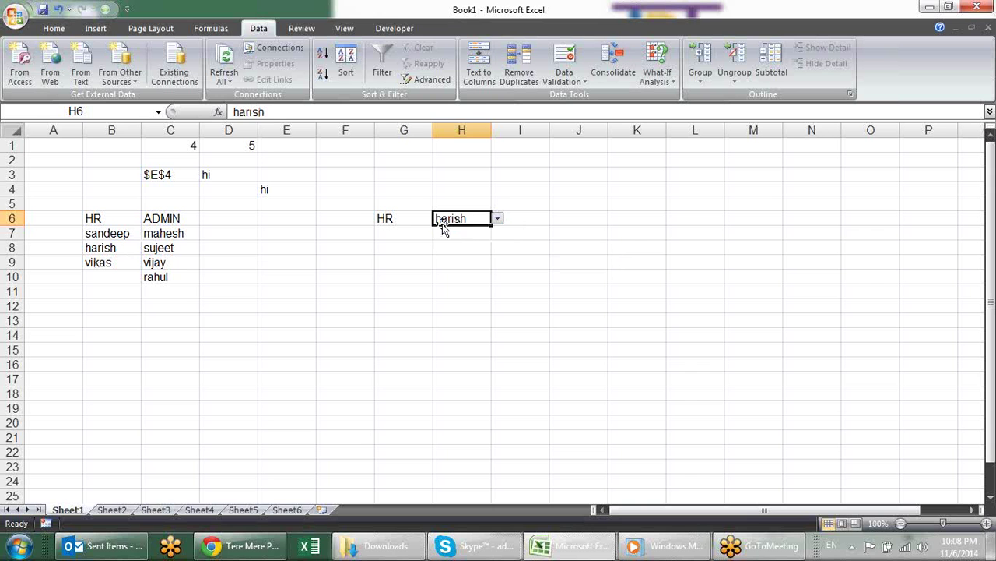
{"action": "left_click", "coordinate": [415, 217]}
{"action": "left_click", "coordinate": [439, 219]}
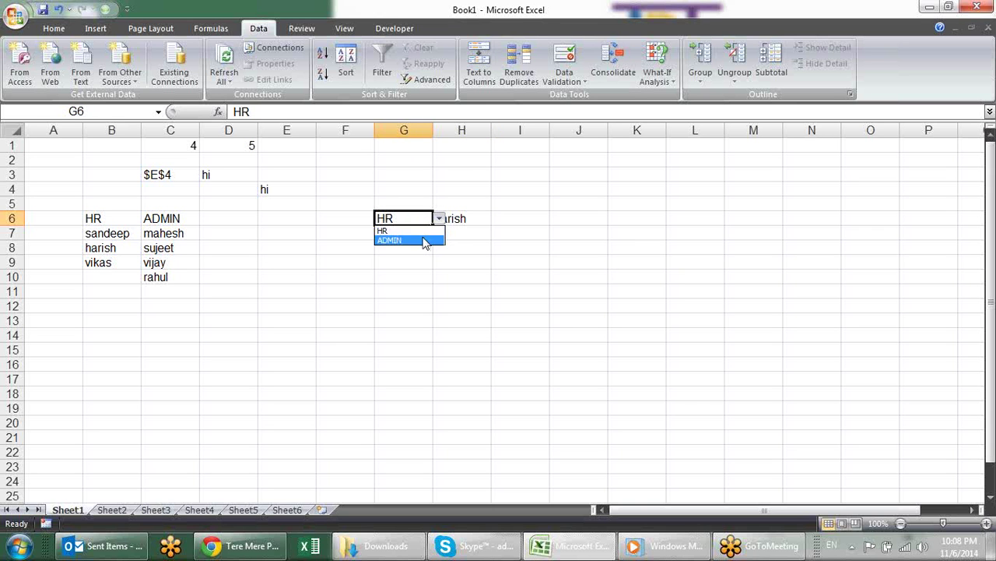
{"action": "left_click", "coordinate": [420, 240]}
{"action": "left_click", "coordinate": [93, 234]}
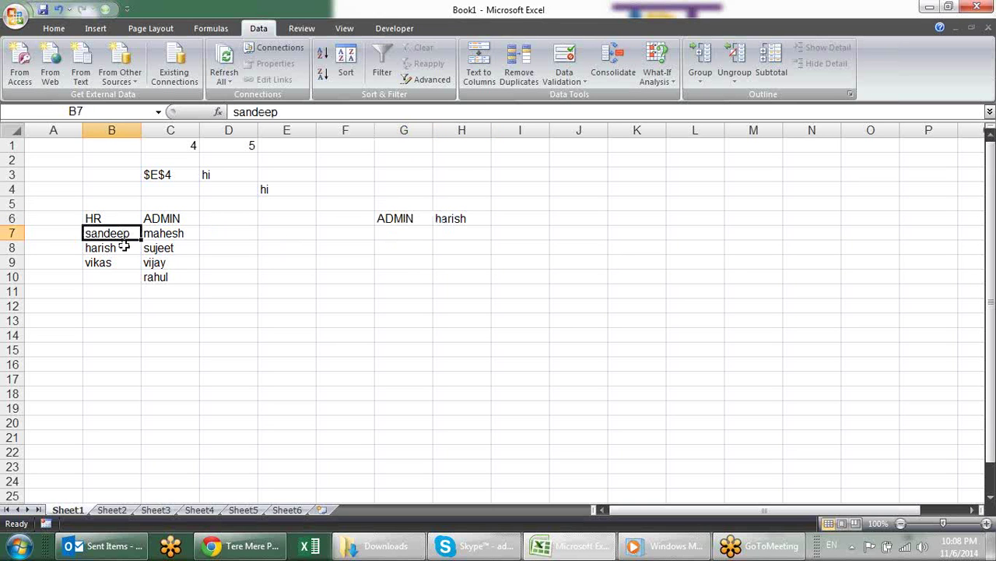
{"action": "left_click", "coordinate": [169, 246]}
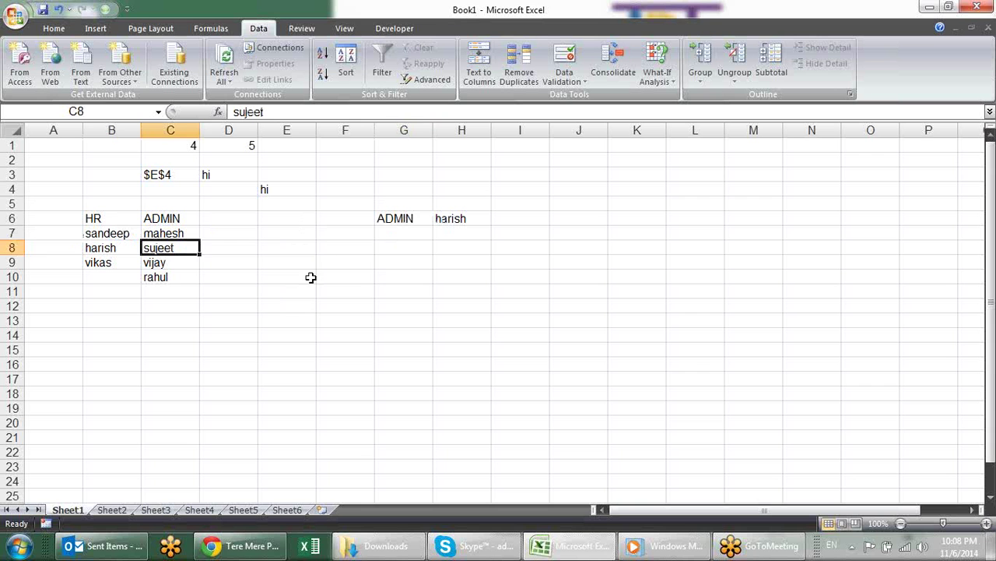
{"action": "left_click", "coordinate": [321, 249]}
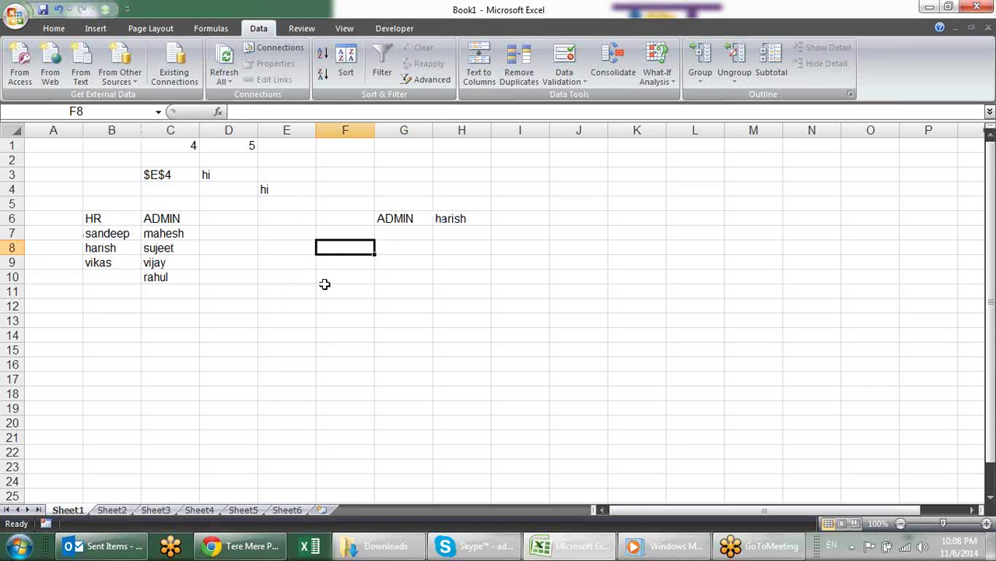
- Show the Formulas tab's Lookup & Reference list, then select the ADMIN names C7:C10
{"action": "left_click", "coordinate": [211, 28]}
{"action": "left_click", "coordinate": [272, 76]}
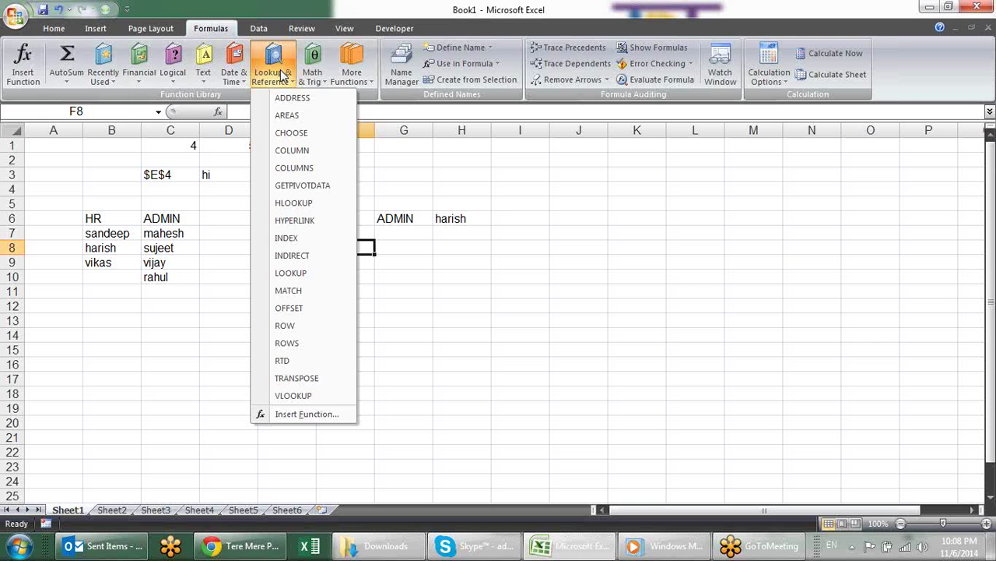
{"action": "left_click", "coordinate": [543, 201]}
{"action": "left_click", "coordinate": [543, 204]}
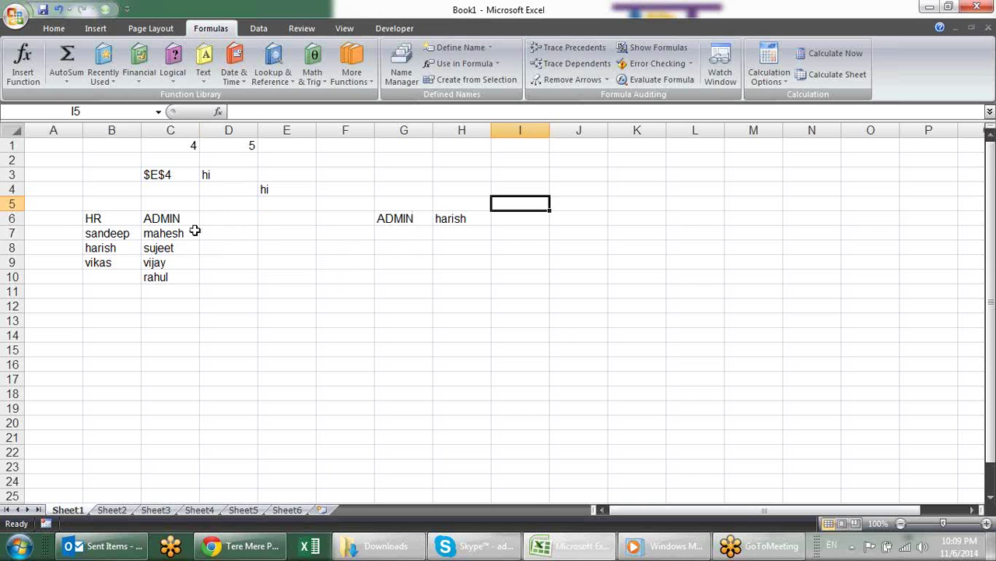
{"action": "left_click_drag", "start_coordinate": [193, 232], "coordinate": [187, 280]}
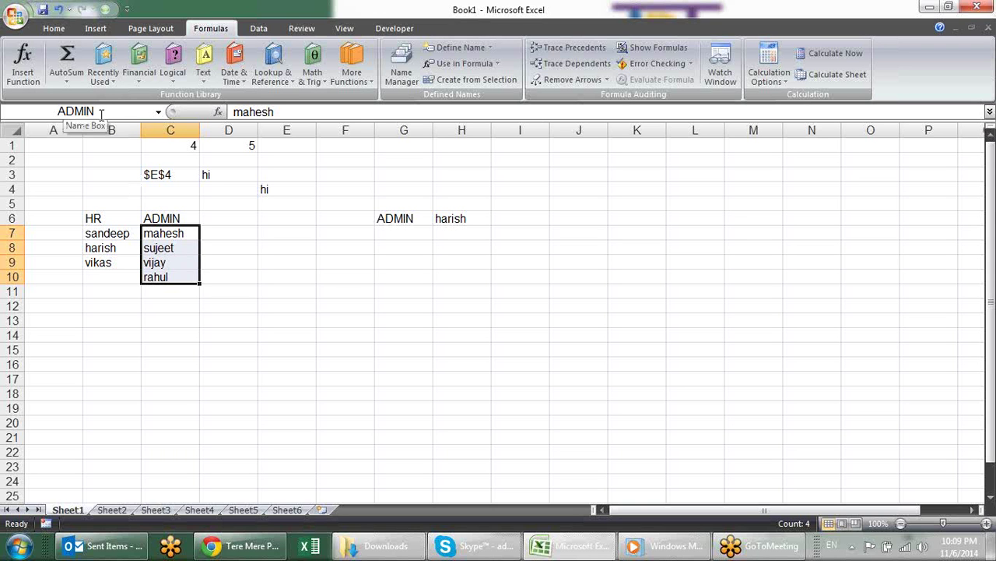
{"action": "left_click", "coordinate": [244, 244]}
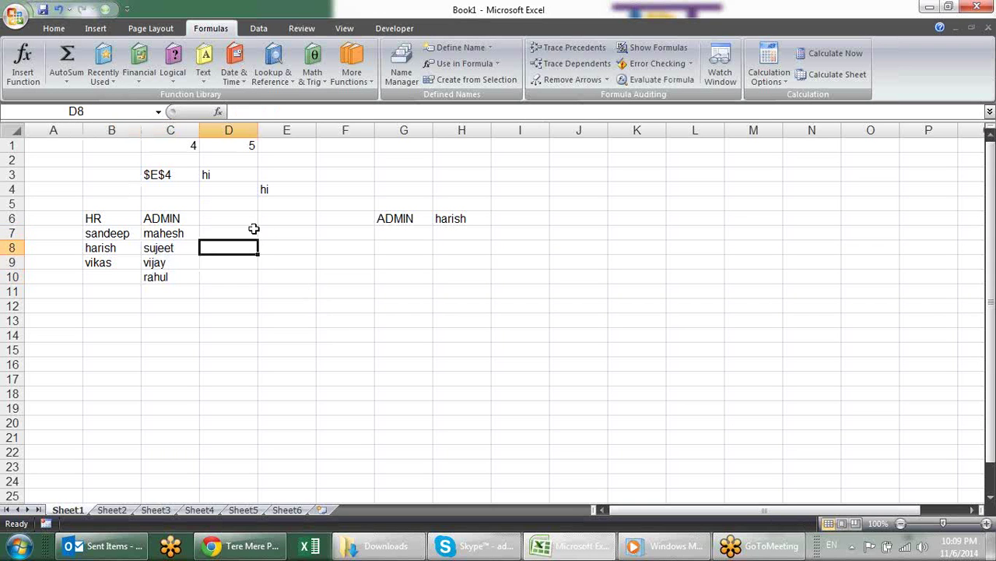
{"action": "left_click", "coordinate": [400, 78]}
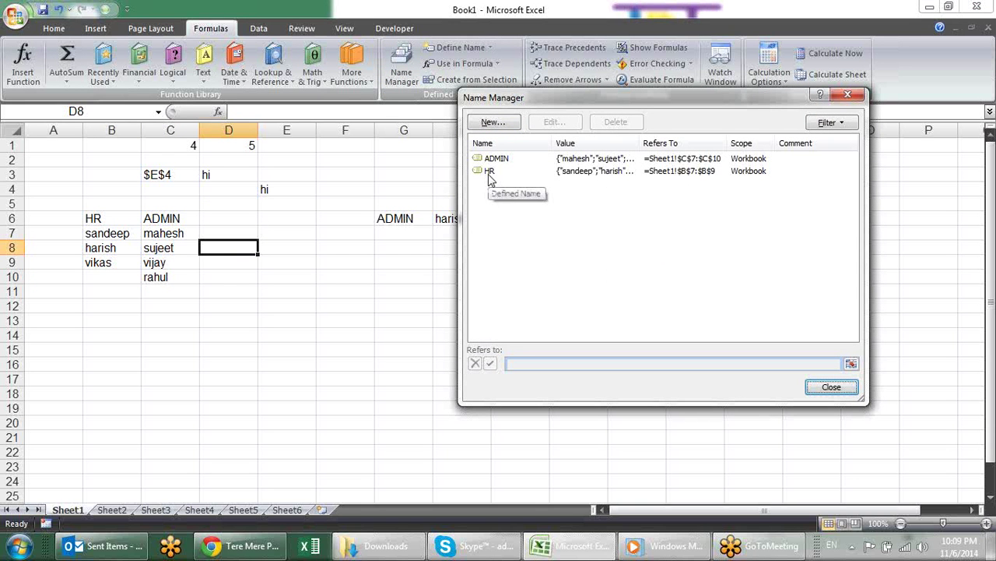
{"action": "left_click", "coordinate": [635, 159]}
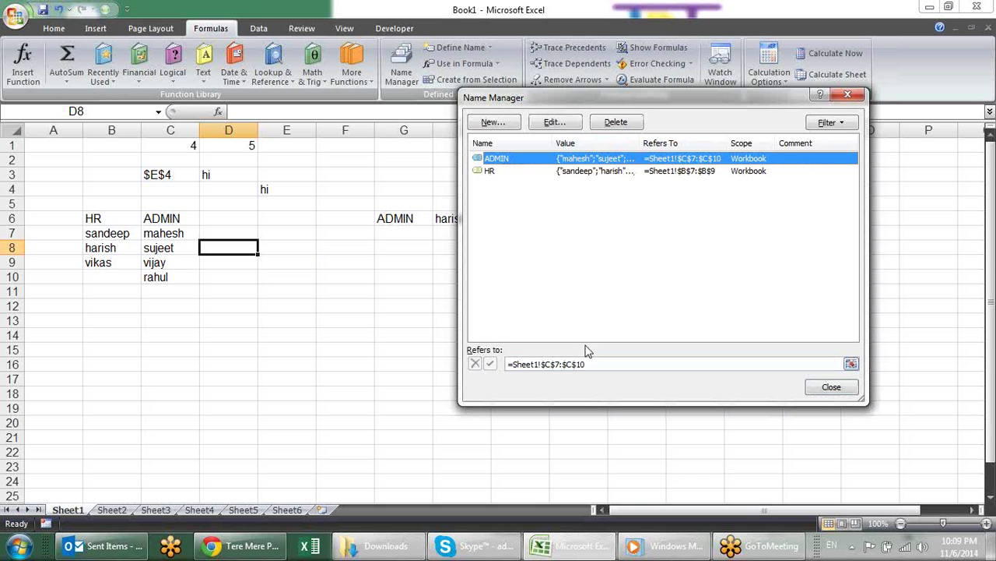
{"action": "left_click", "coordinate": [577, 173]}
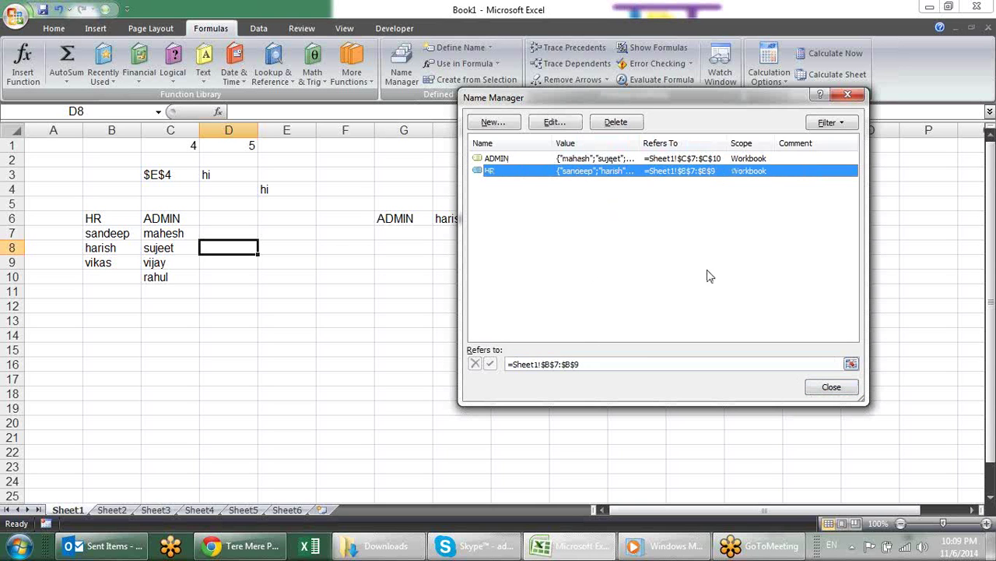
{"action": "left_click", "coordinate": [852, 390]}
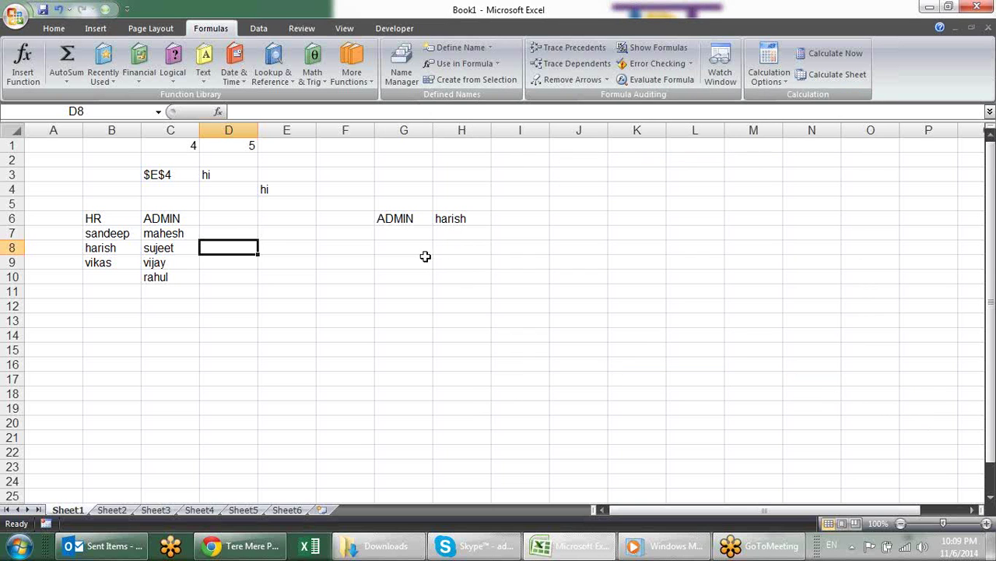
{"action": "left_click", "coordinate": [234, 220]}
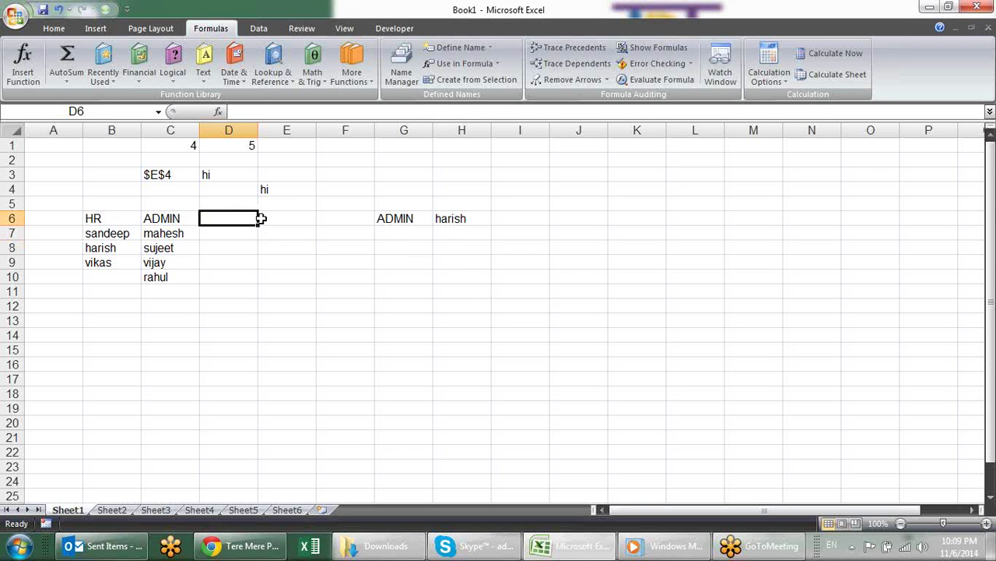
{"action": "left_click", "coordinate": [385, 220]}
{"action": "left_click", "coordinate": [439, 219]}
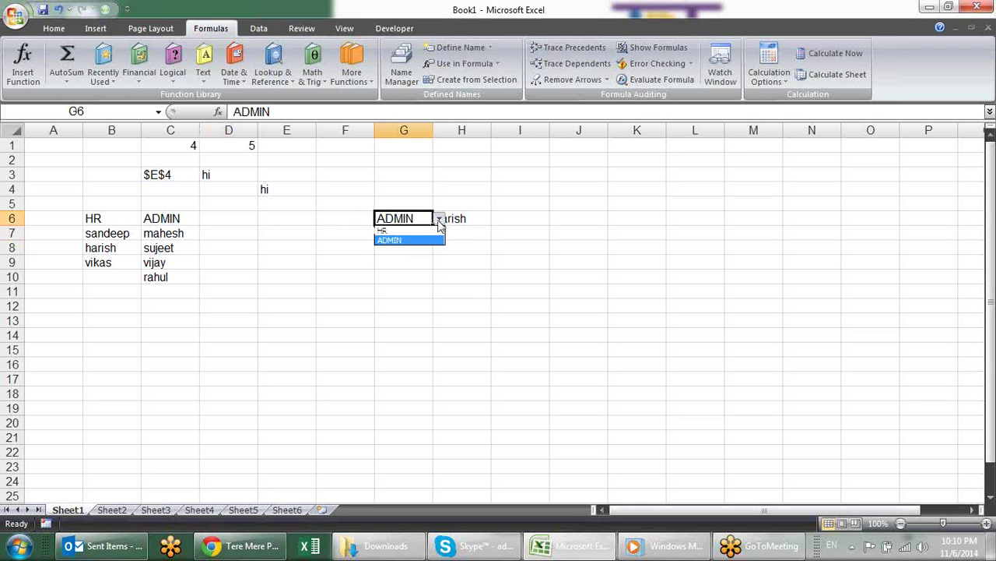
{"action": "left_click", "coordinate": [459, 220]}
{"action": "left_click", "coordinate": [462, 218]}
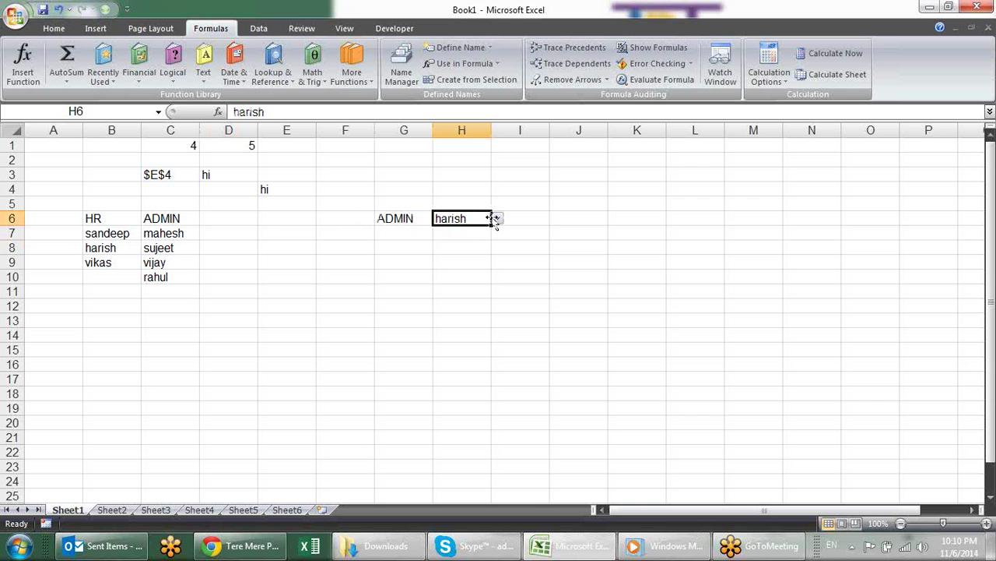
{"action": "left_click", "coordinate": [498, 219]}
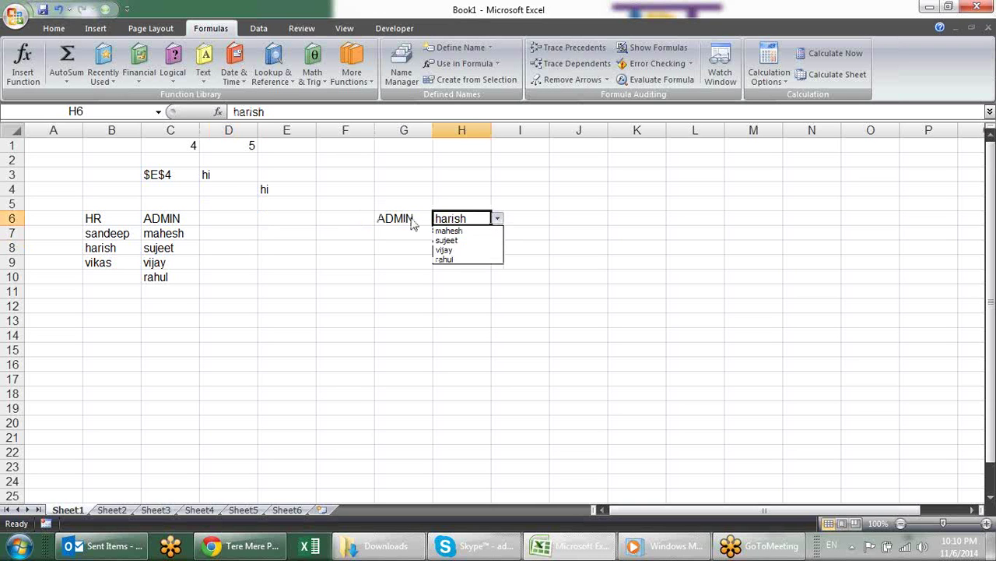
{"action": "left_click", "coordinate": [620, 243]}
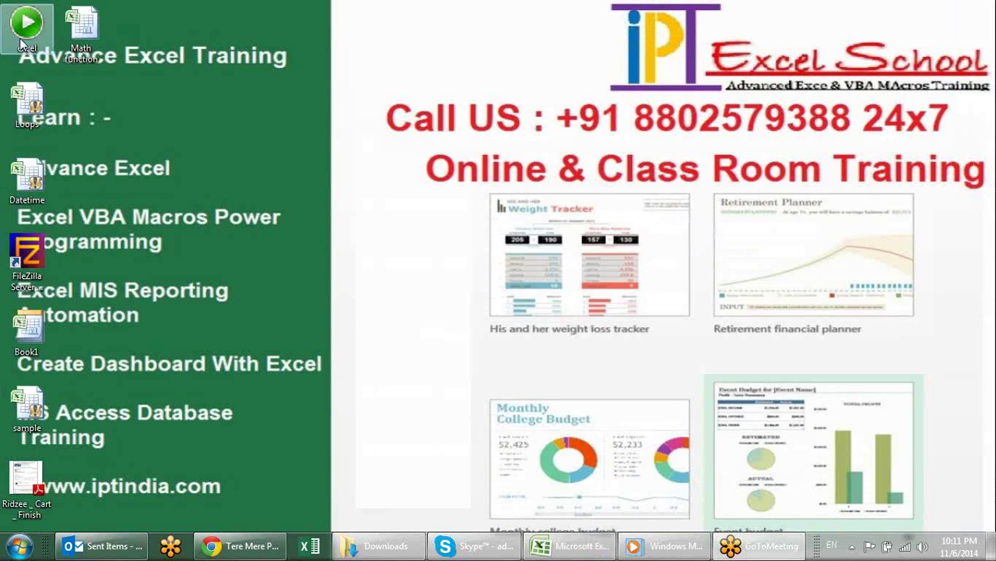
- Open the excel folder from the desktop, then return to the Book1 workbook in Excel
{"action": "double_click", "coordinate": [26, 31]}
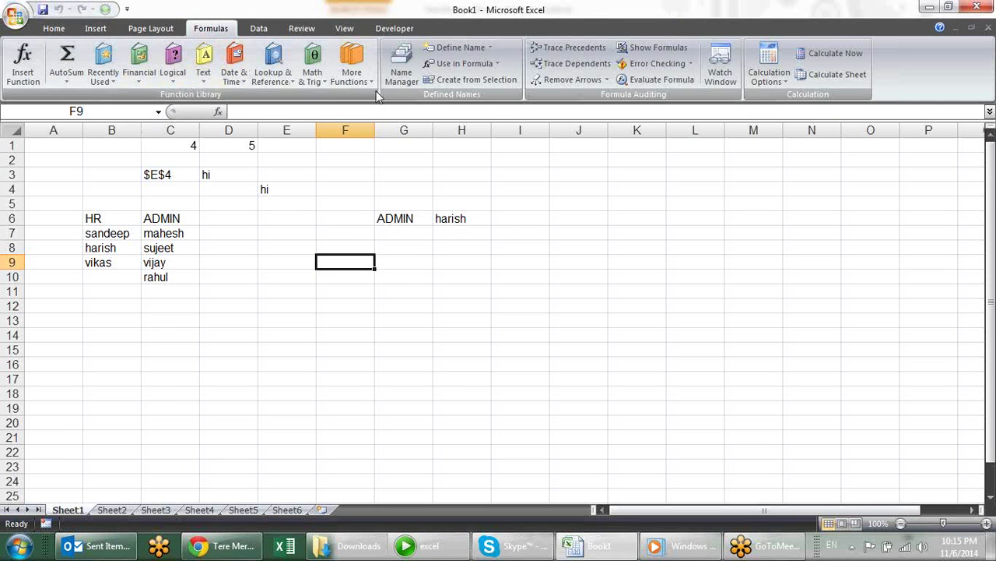
{"action": "left_click", "coordinate": [276, 76]}
{"action": "left_click", "coordinate": [237, 78]}
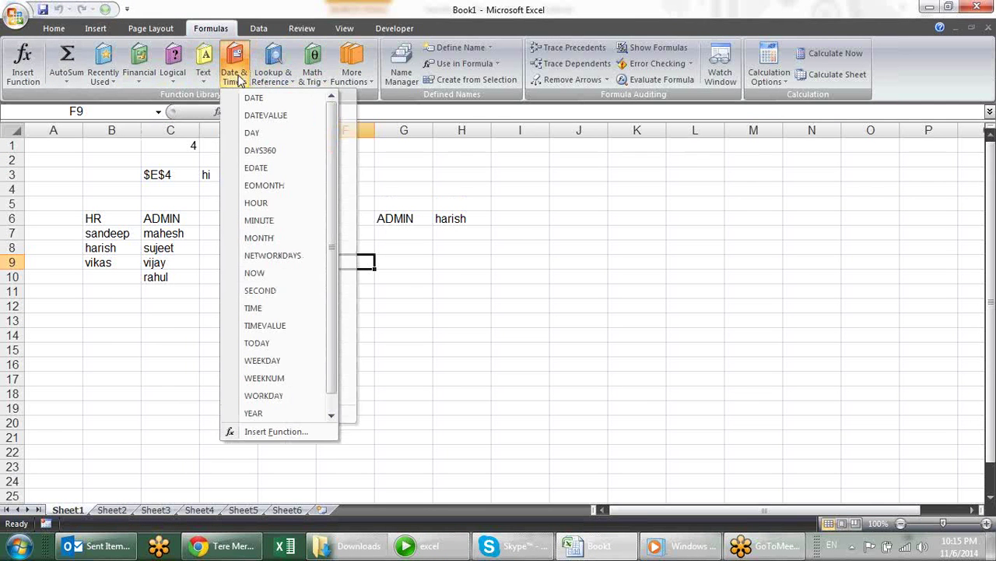
{"action": "left_click", "coordinate": [289, 86]}
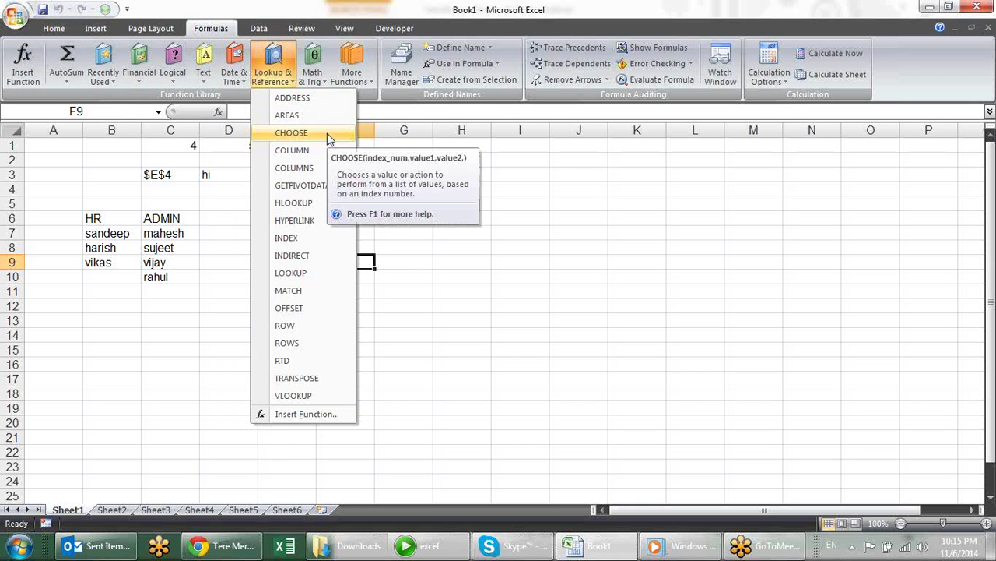
{"action": "left_click", "coordinate": [504, 250]}
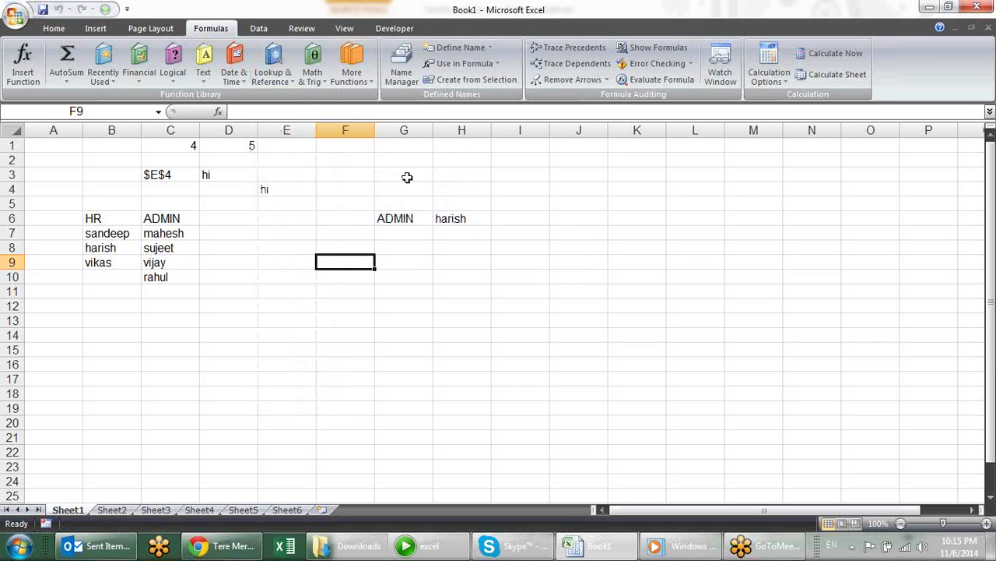
{"action": "left_click", "coordinate": [369, 192]}
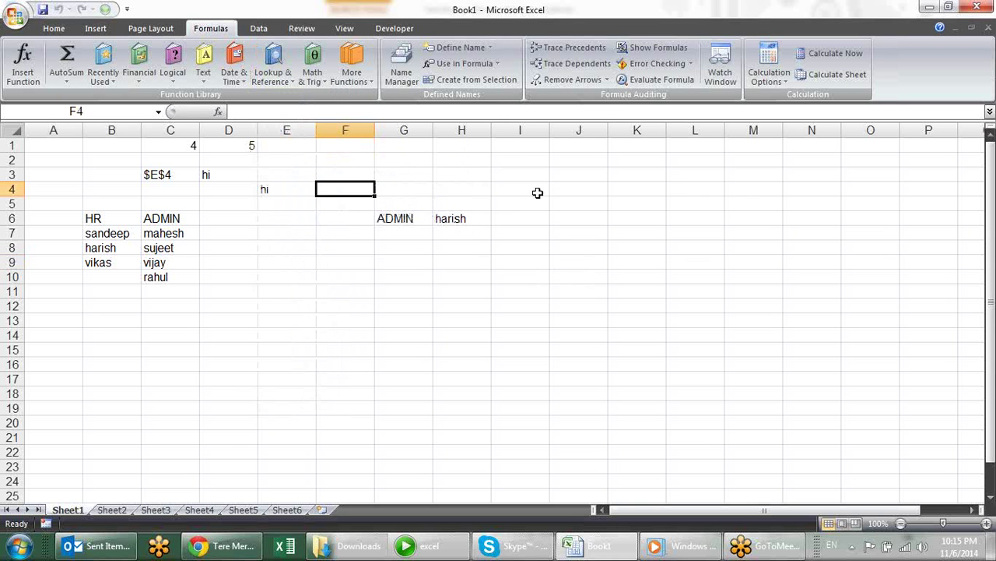
{"action": "type", "text": "="}
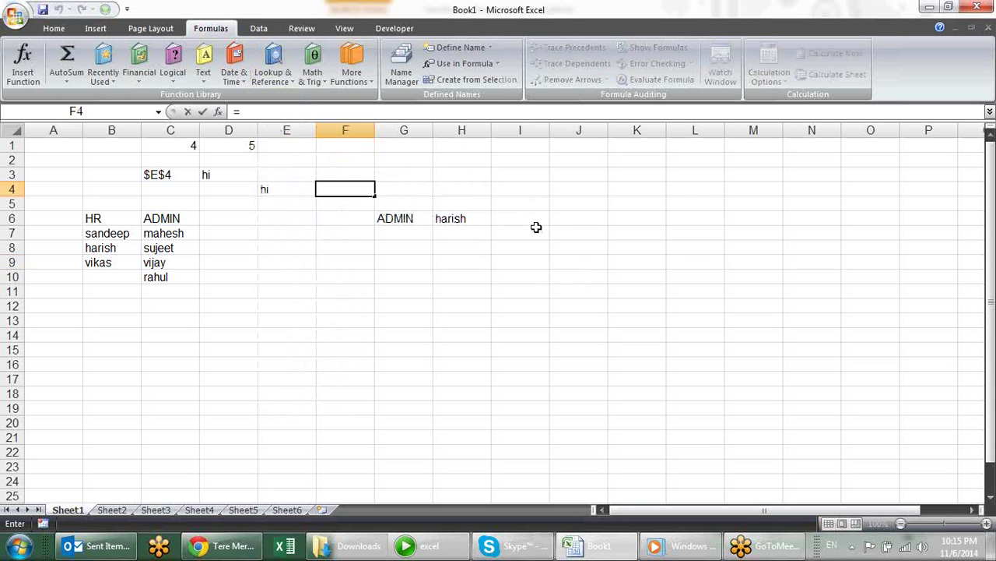
{"action": "type", "text": "areas("}
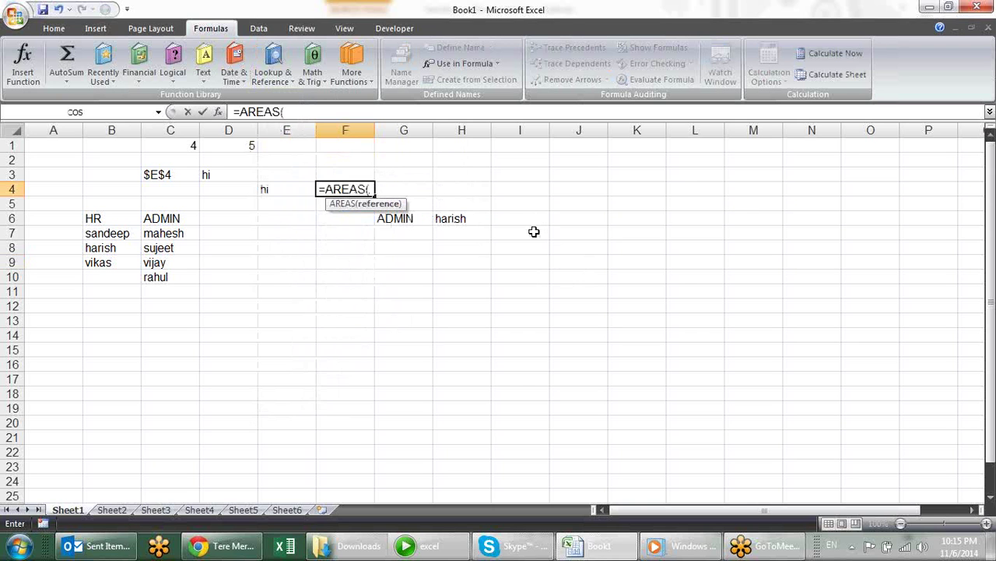
{"action": "type", "text": "())"}
{"action": "key", "text": "F2"}
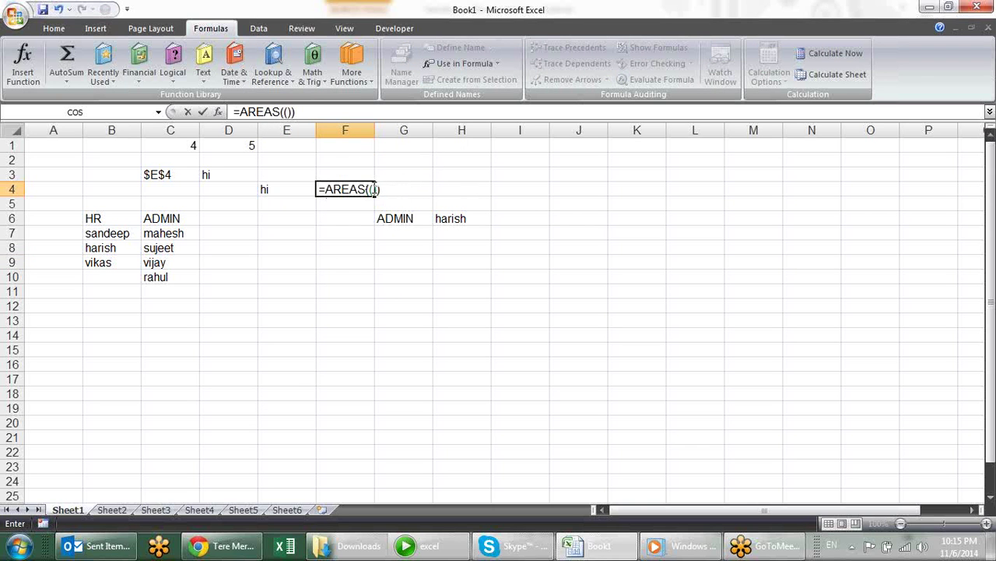
{"action": "key", "text": "Left"}
{"action": "left_click_drag", "start_coordinate": [669, 161], "coordinate": [679, 313]}
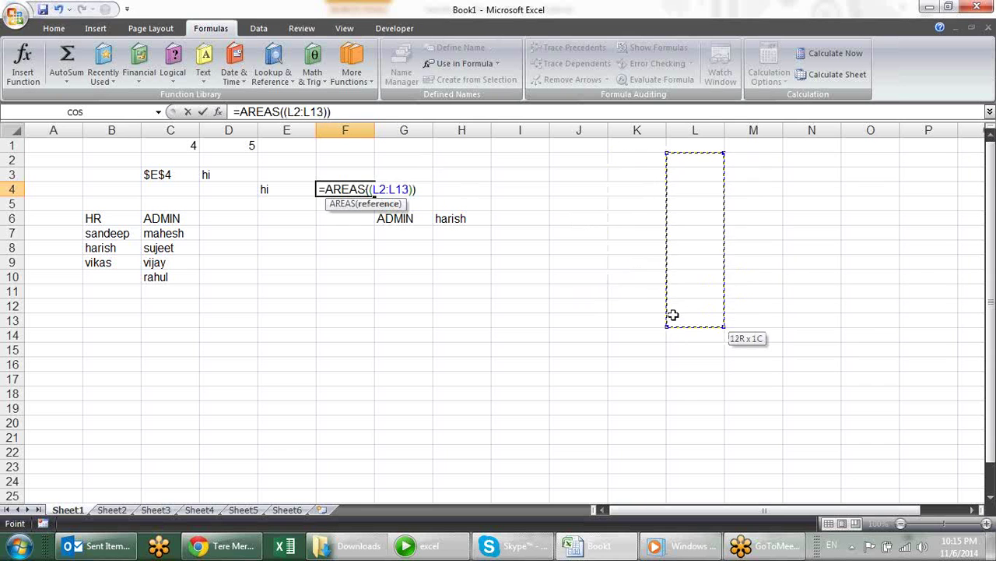
{"action": "type", "text": ","}
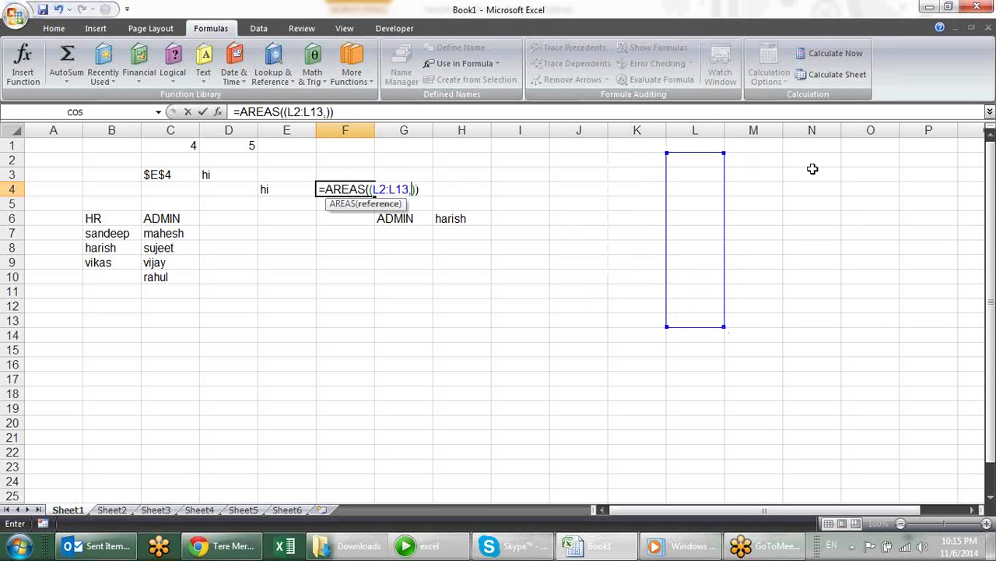
{"action": "left_click", "coordinate": [805, 155]}
{"action": "left_click_drag", "start_coordinate": [788, 171], "coordinate": [812, 298]}
{"action": "type", "text": ","}
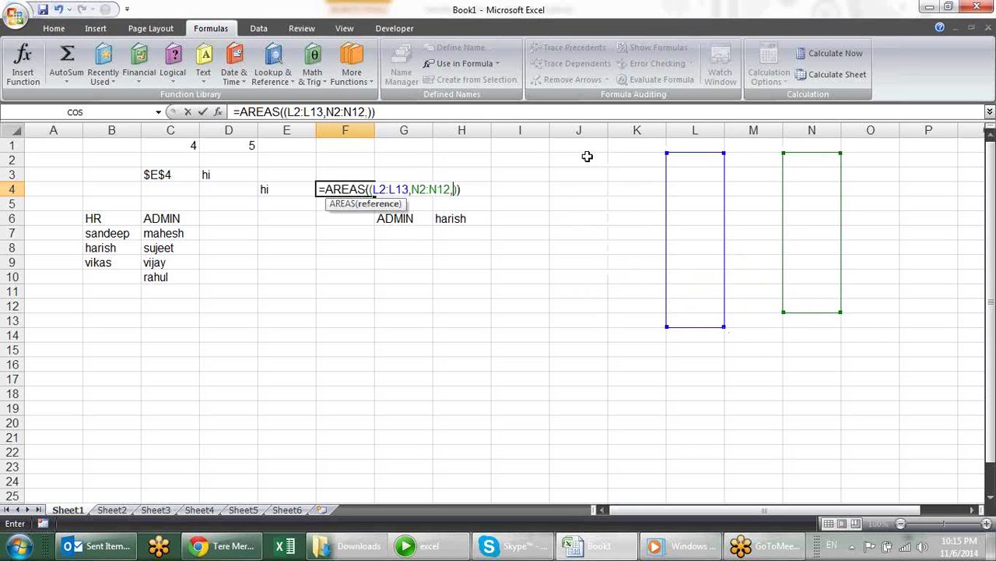
{"action": "left_click_drag", "start_coordinate": [585, 156], "coordinate": [601, 299]}
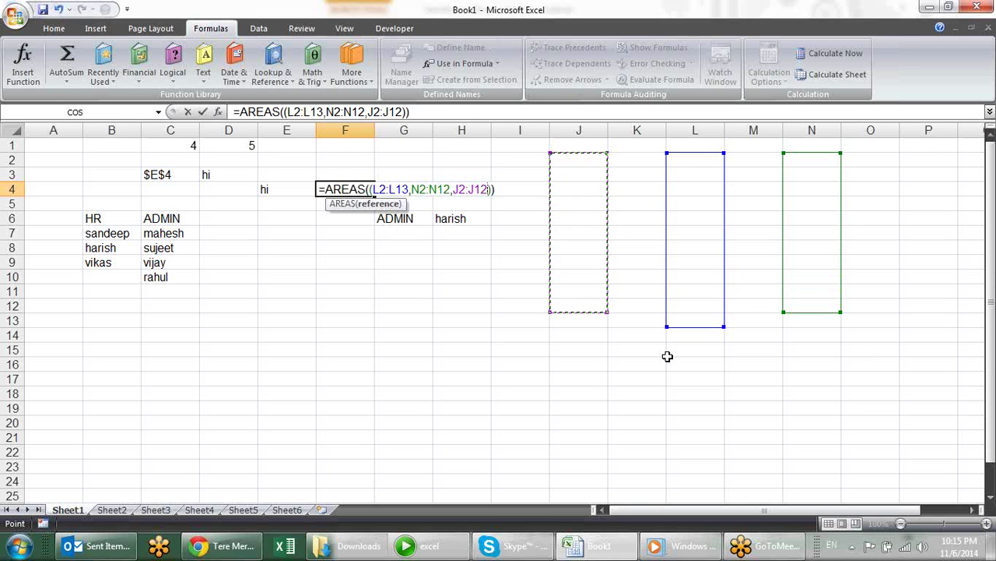
{"action": "key", "text": "Return"}
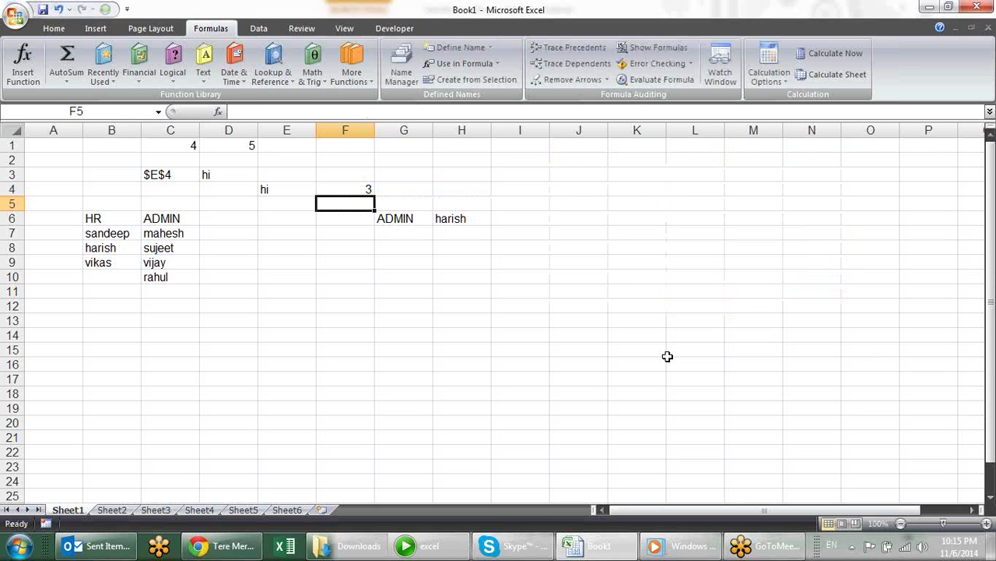
{"action": "key", "text": "Up"}
{"action": "key", "text": "Delete"}
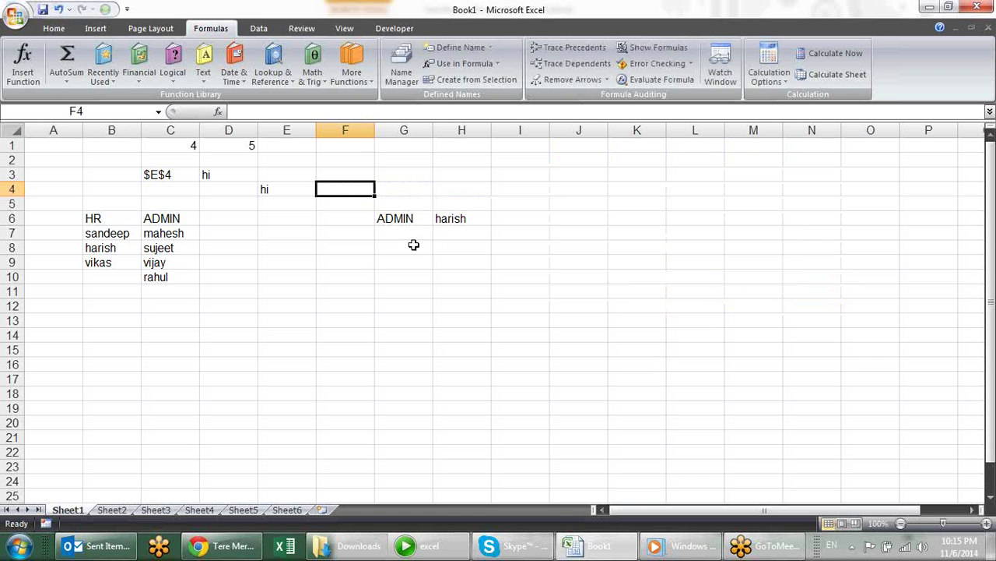
{"action": "left_click", "coordinate": [366, 250]}
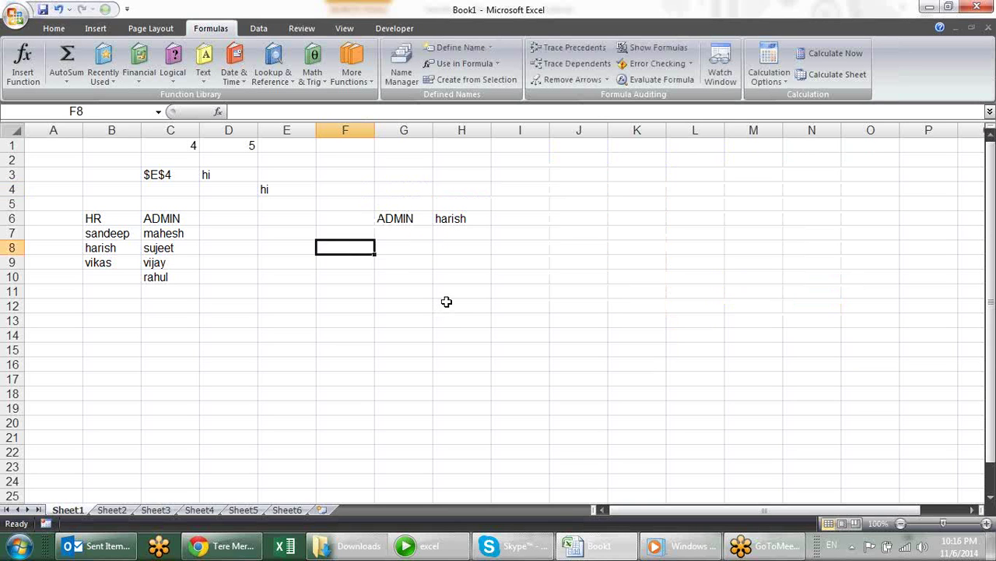
{"action": "type", "text": "="}
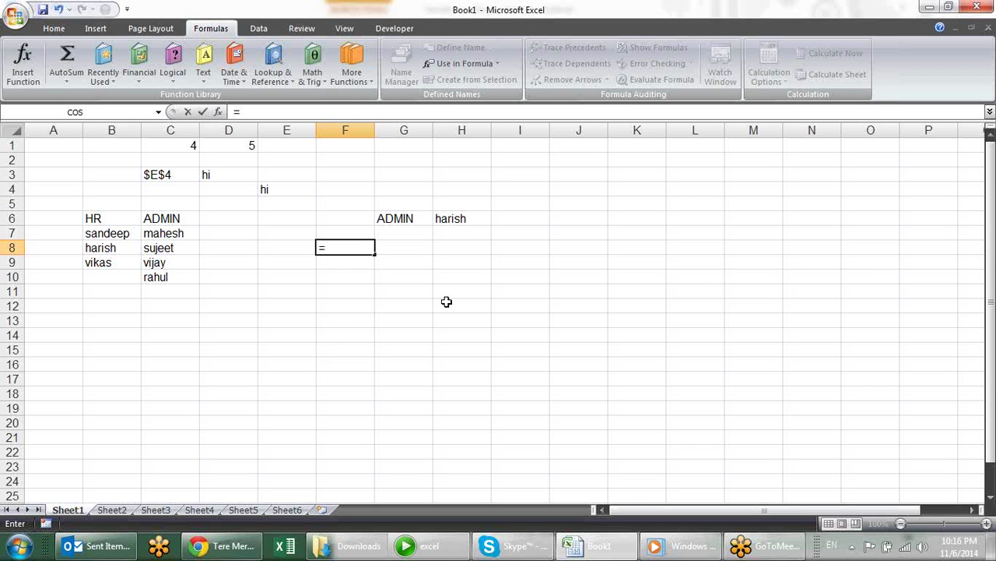
{"action": "type", "text": "cho"}
{"action": "key", "text": "Tab"}
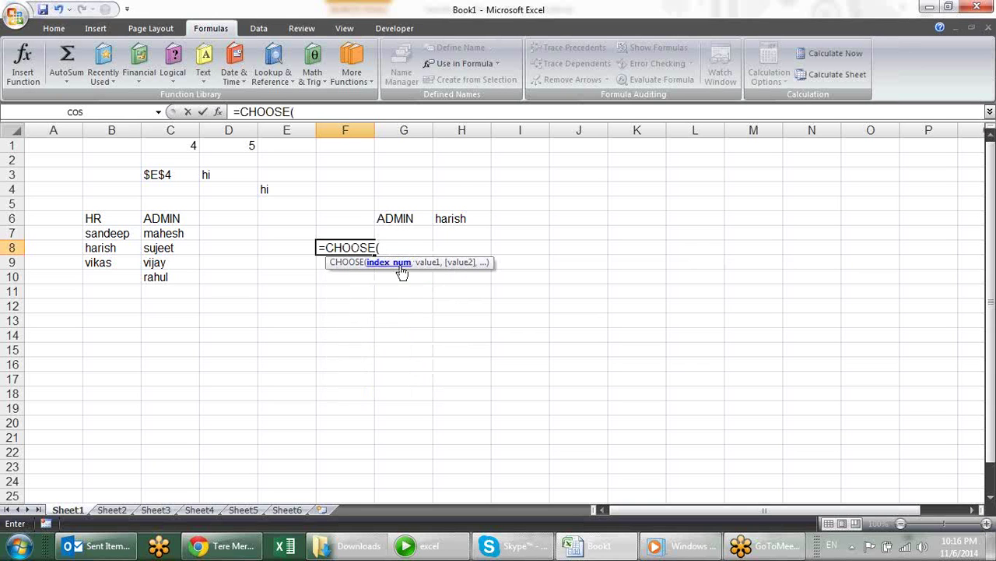
{"action": "key", "text": "Page_Down"}
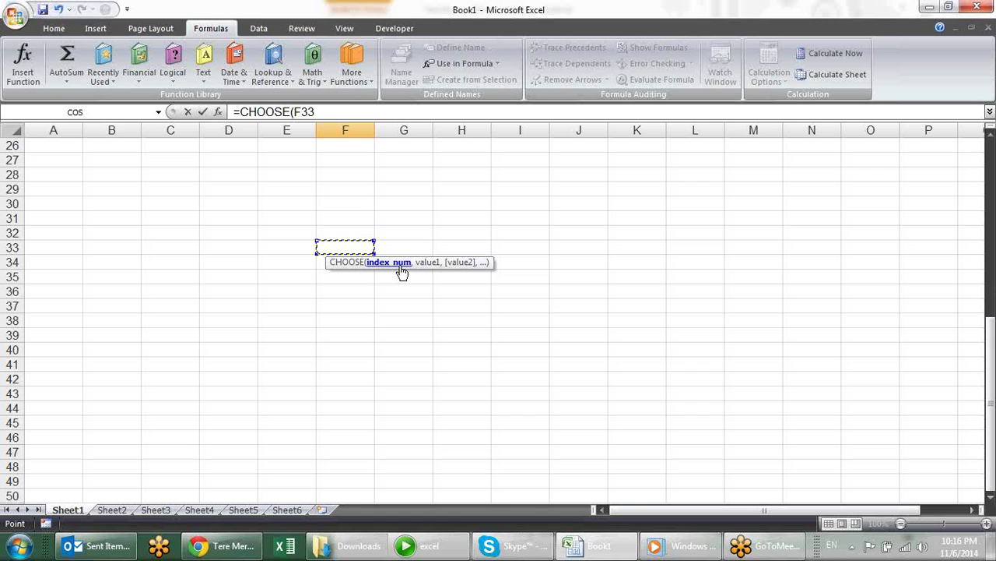
{"action": "left_click", "coordinate": [338, 112]}
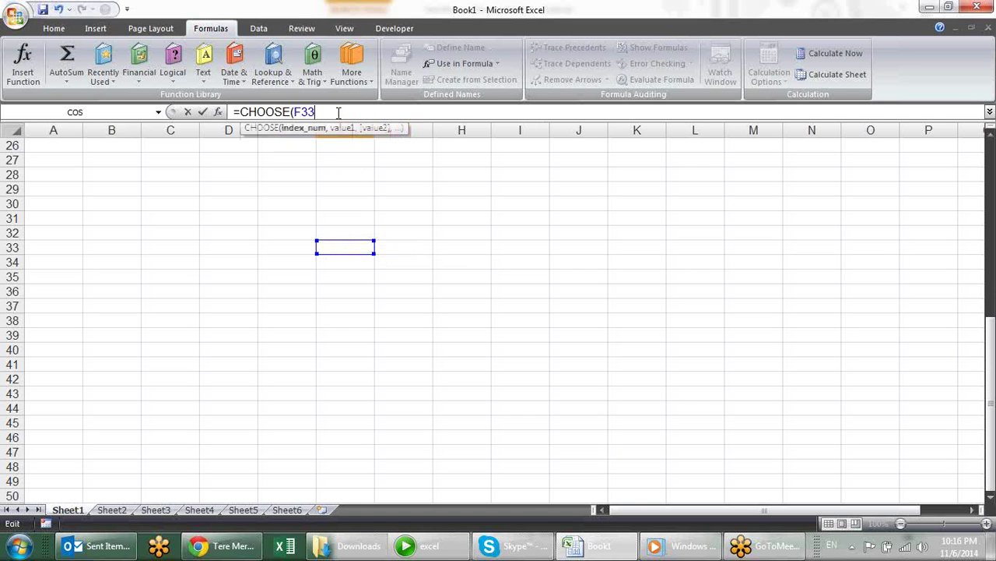
{"action": "key", "text": "BackSpace"}
{"action": "key", "text": "BackSpace"}
{"action": "key", "text": "BackSpace"}
{"action": "type", "text": "3,"}
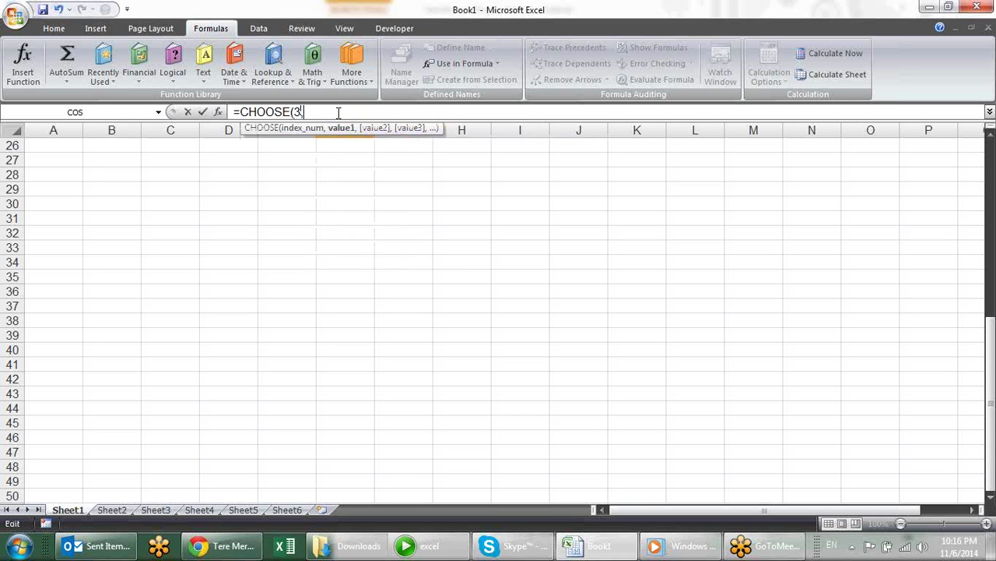
{"action": "type", "text": "\"A"}
{"action": "type", "text": "\","}
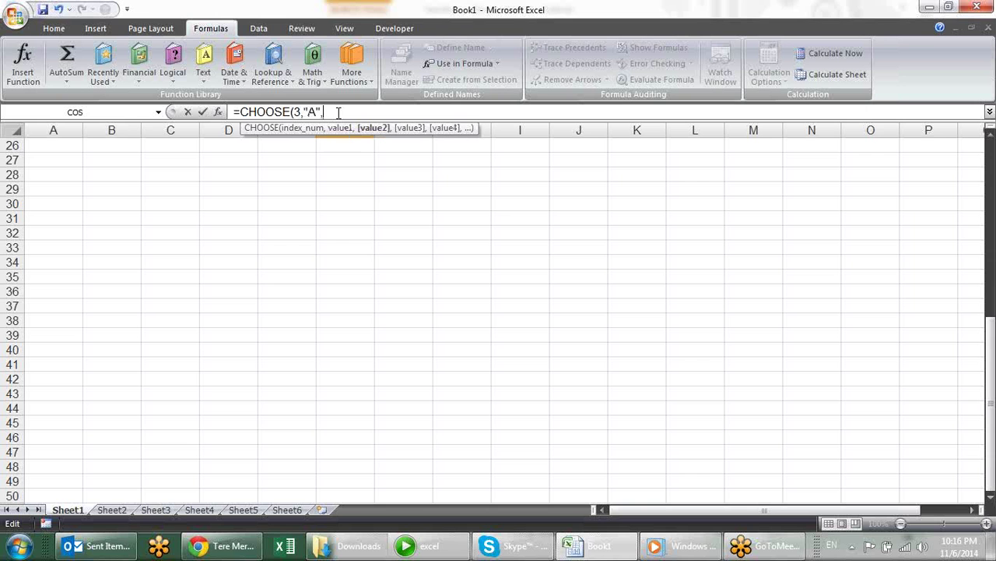
{"action": "type", "text": "\"B"}
{"action": "type", "text": "\","}
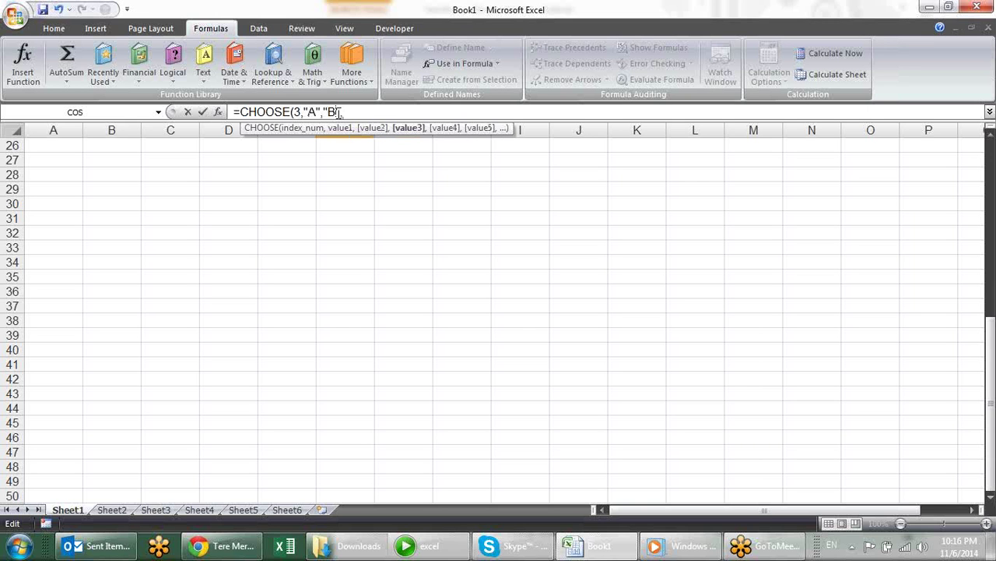
{"action": "type", "text": "\"C\""}
{"action": "type", "text": ")"}
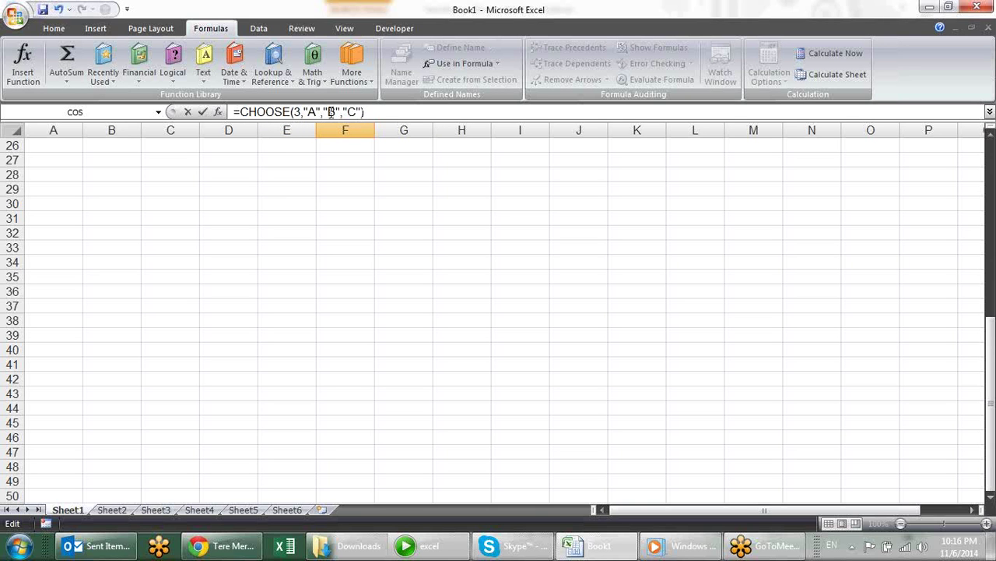
{"action": "key", "text": "Escape"}
{"action": "scroll", "coordinate": [330, 207], "scroll_direction": "up", "scroll_amount": 3}
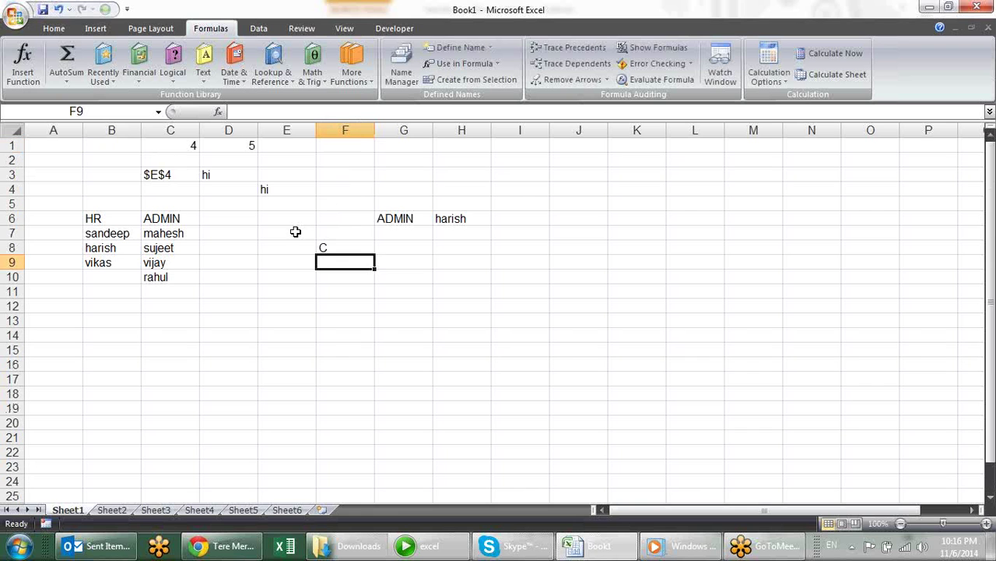
{"action": "left_click", "coordinate": [349, 247]}
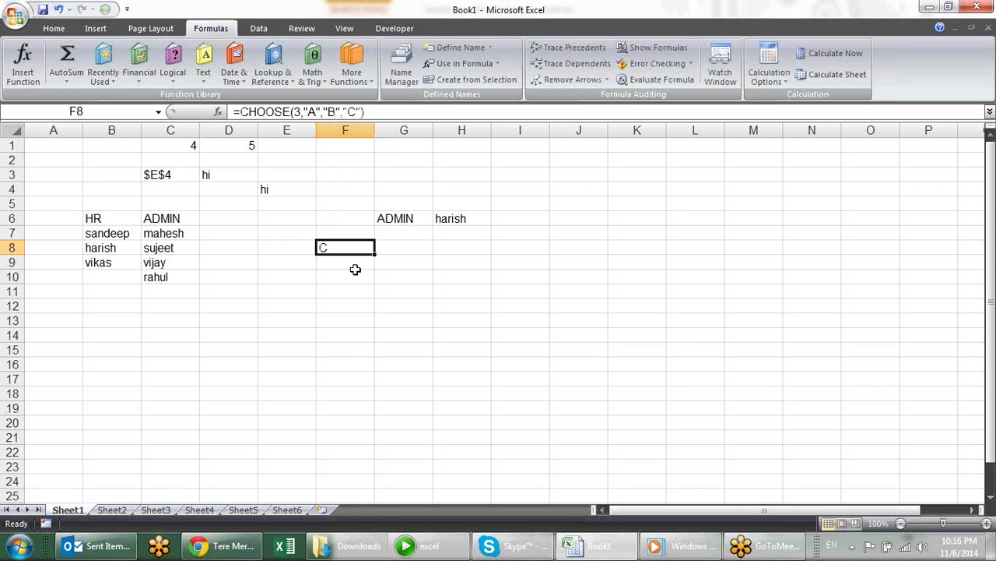
{"action": "double_click", "coordinate": [352, 259]}
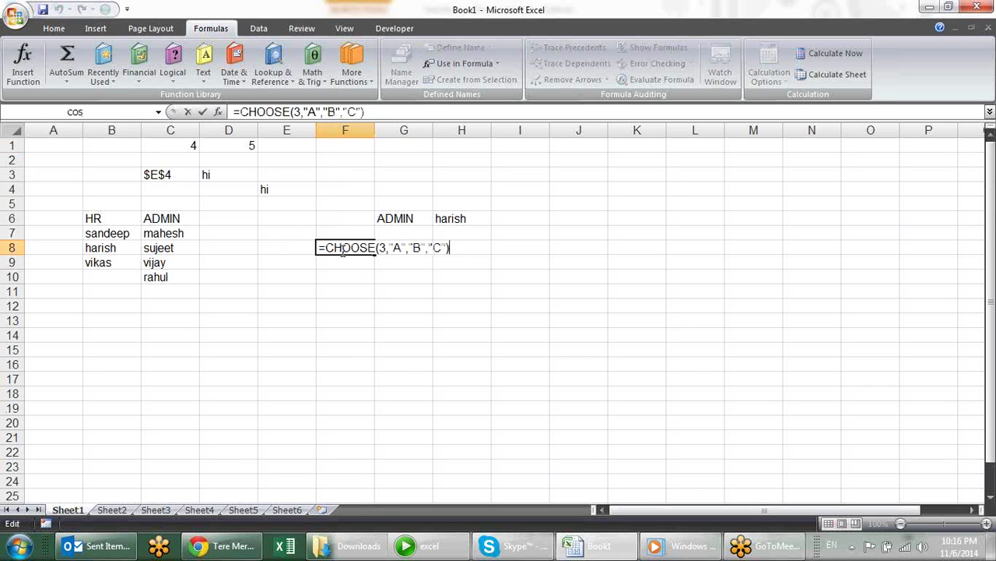
{"action": "left_click", "coordinate": [381, 247]}
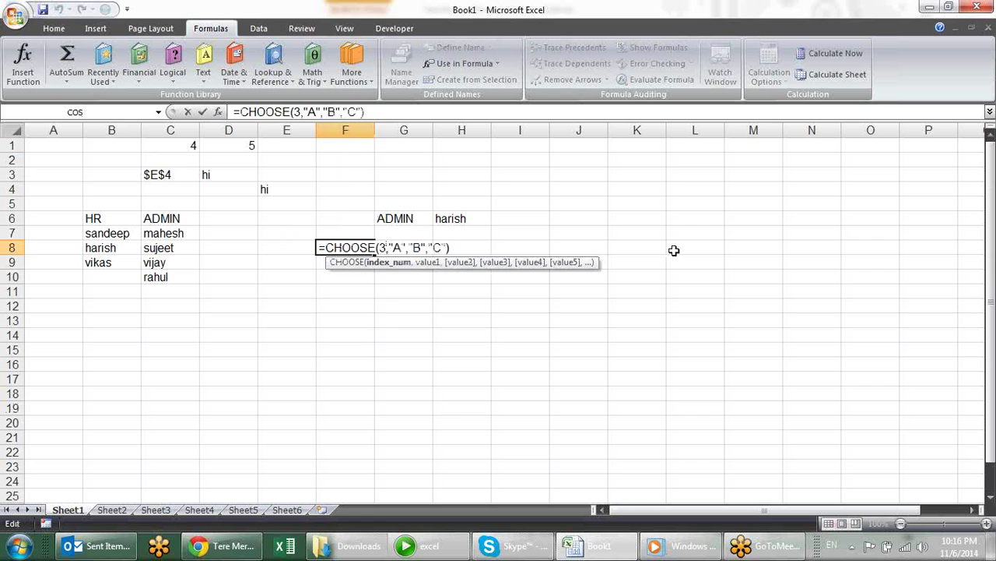
{"action": "key", "text": "BackSpace"}
{"action": "type", "text": "1"}
{"action": "key", "text": "Return"}
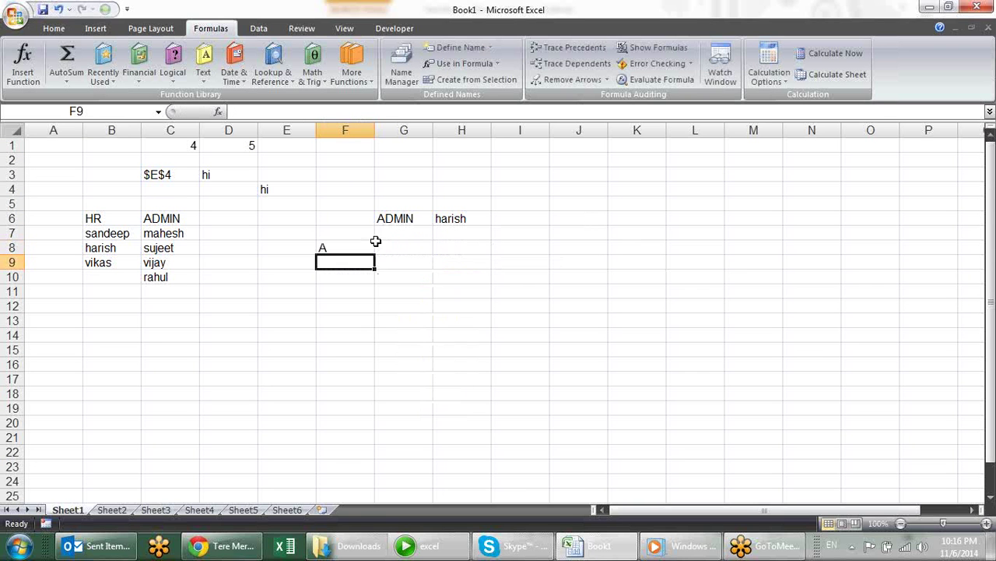
{"action": "left_click", "coordinate": [362, 244]}
{"action": "key", "text": "Delete"}
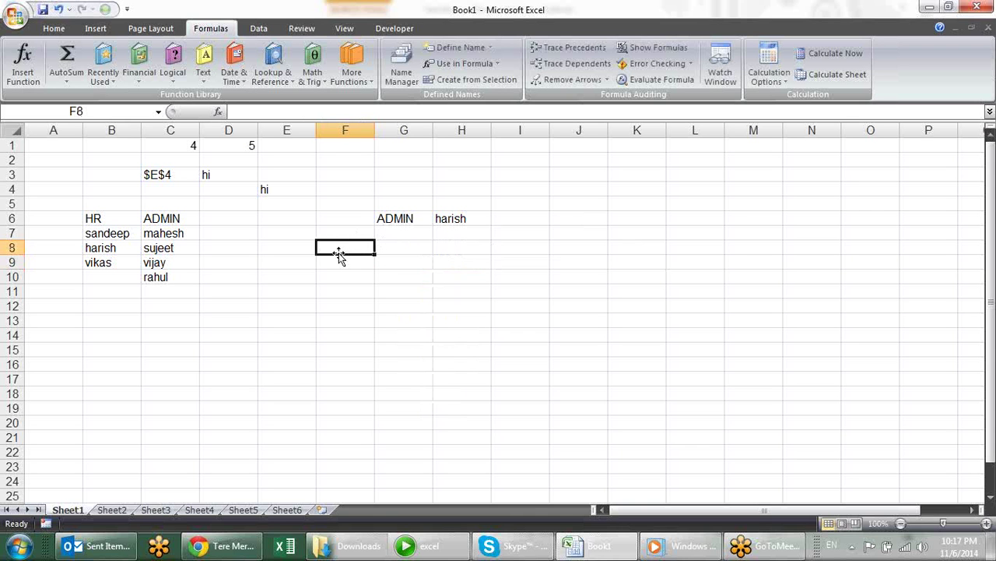
- Number F8:F19 from 1 to 12 by entering 1, 2, 3 and filling down
{"action": "type", "text": "1"}
{"action": "key", "text": "Return"}
{"action": "type", "text": "2"}
{"action": "key", "text": "Return"}
{"action": "type", "text": "3"}
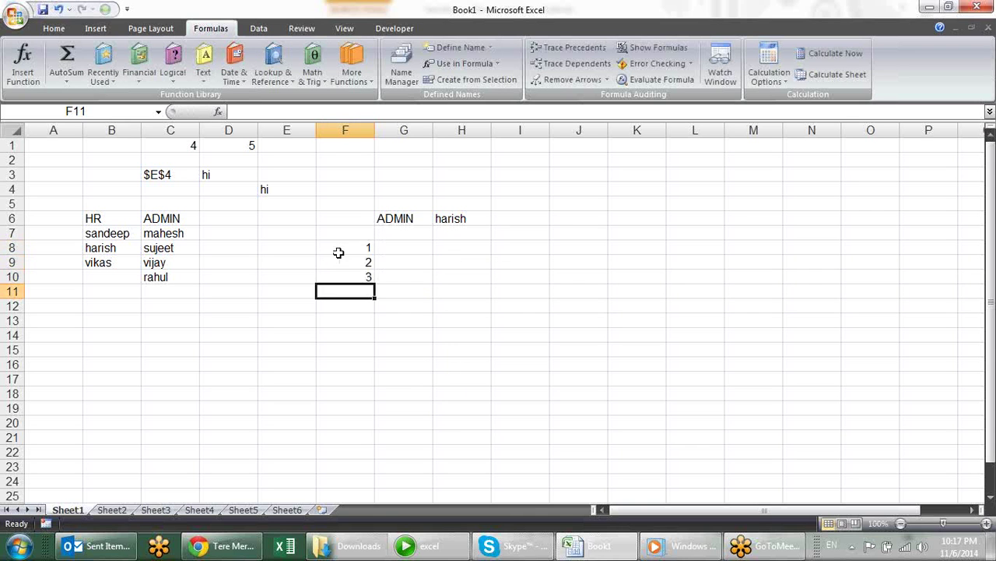
{"action": "left_click", "coordinate": [339, 252]}
{"action": "left_click_drag", "start_coordinate": [339, 251], "coordinate": [365, 419]}
{"action": "left_click", "coordinate": [413, 247]}
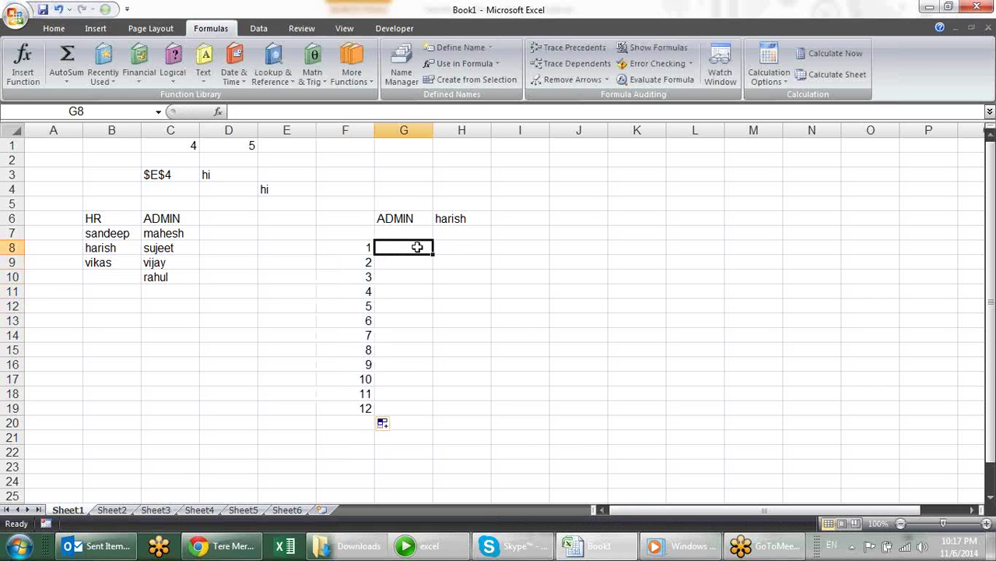
{"action": "left_click", "coordinate": [354, 247]}
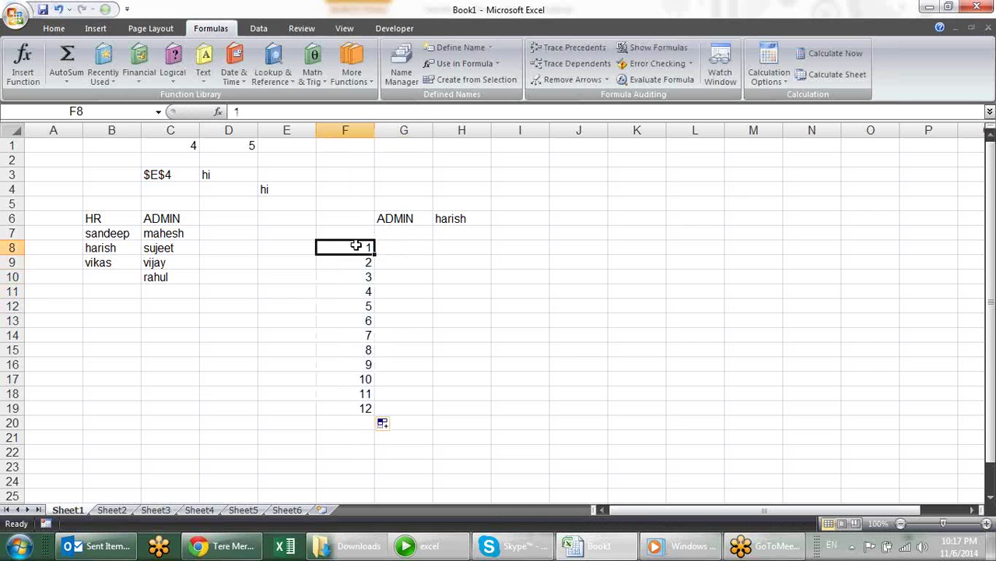
{"action": "left_click", "coordinate": [400, 247]}
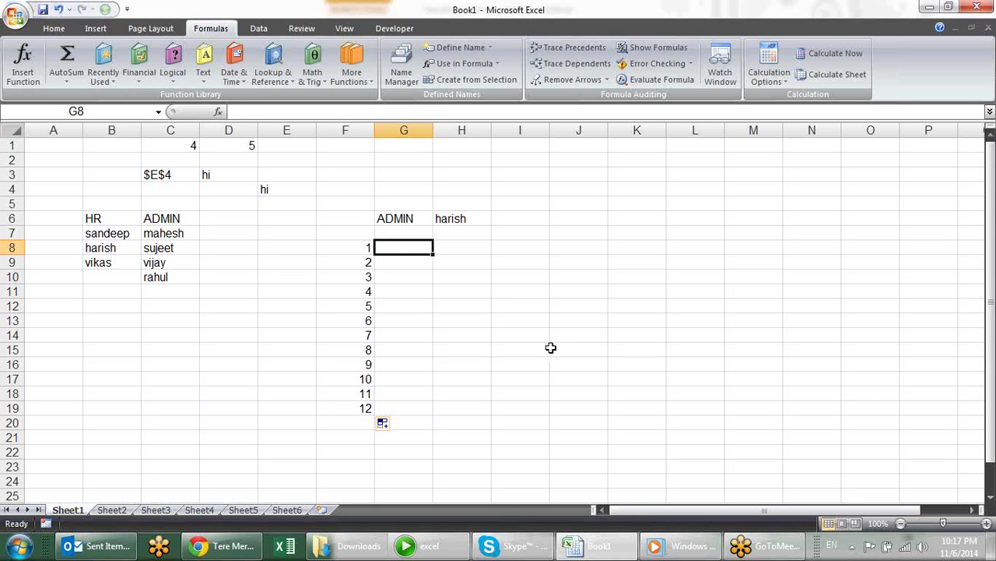
- Start a CHOOSE formula in G8 that uses F8 as its index
{"action": "type", "text": "="}
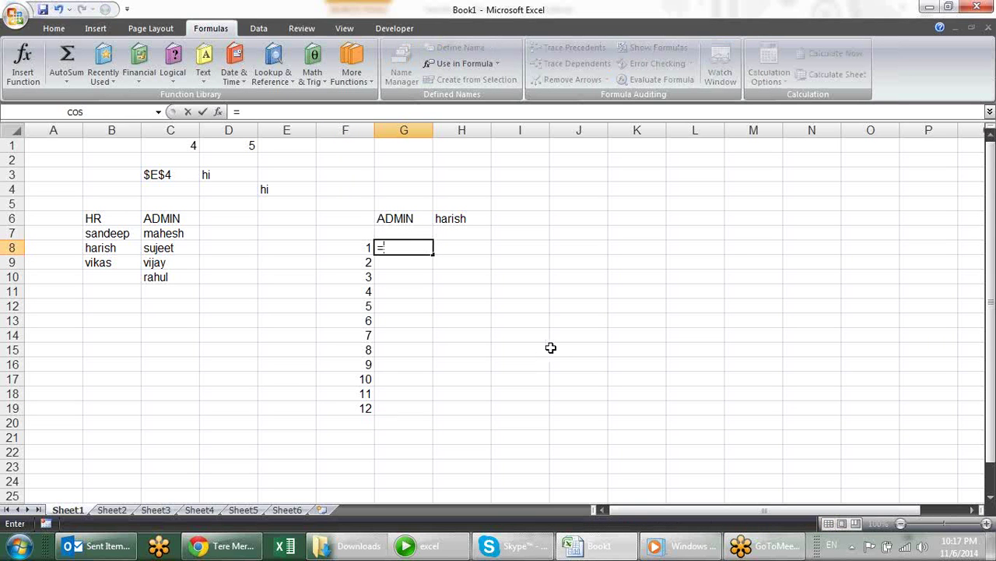
{"action": "type", "text": "c"}
{"action": "type", "text": "ho"}
{"action": "key", "text": "Tab"}
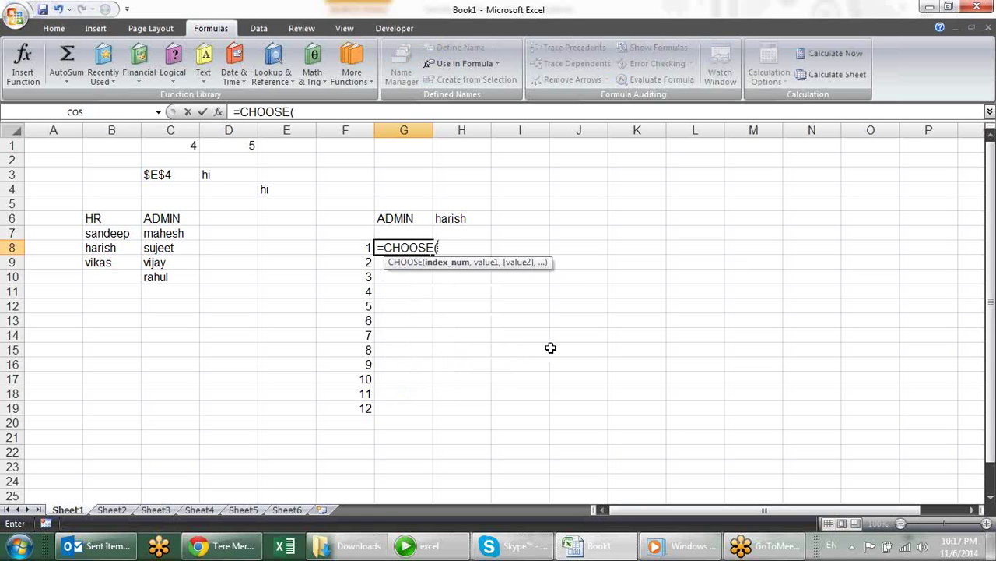
{"action": "type", "text": "1,"}
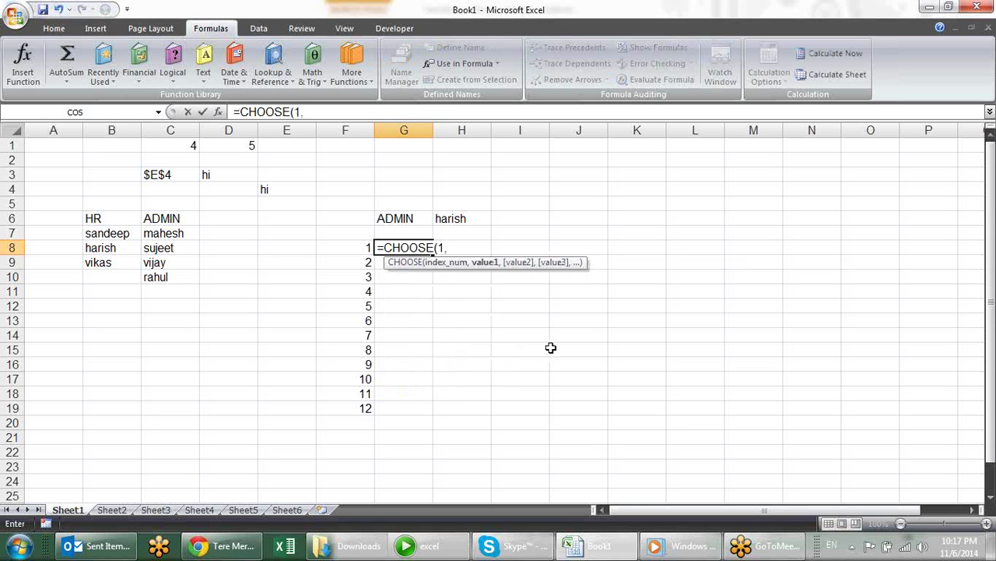
{"action": "key", "text": "BackSpace"}
{"action": "key", "text": "BackSpace"}
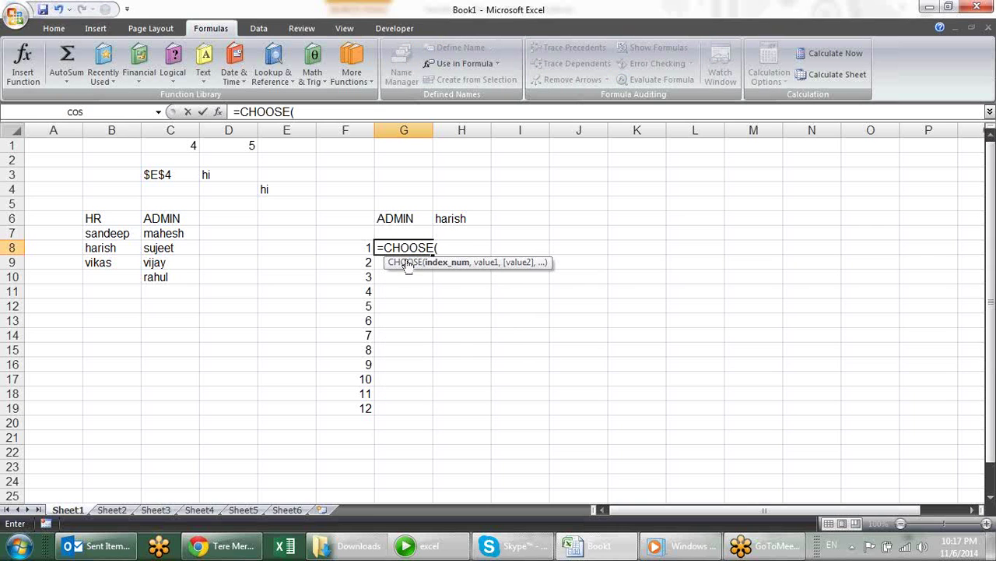
{"action": "left_click", "coordinate": [365, 244]}
{"action": "type", "text": ","}
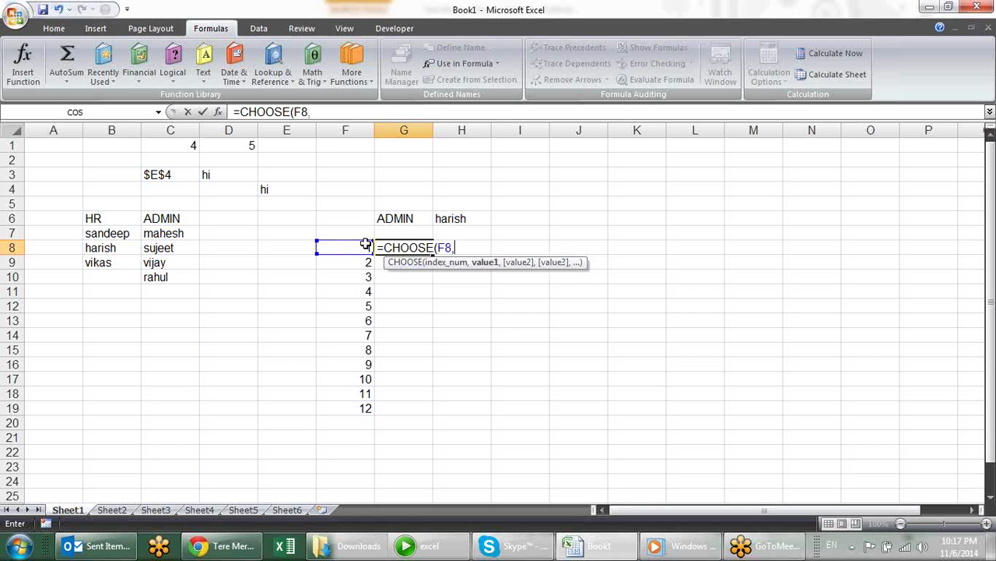
- Cancel the G8 formula, fill Jan through Dec into H8:H19, and widen column H
{"action": "key", "text": "Escape"}
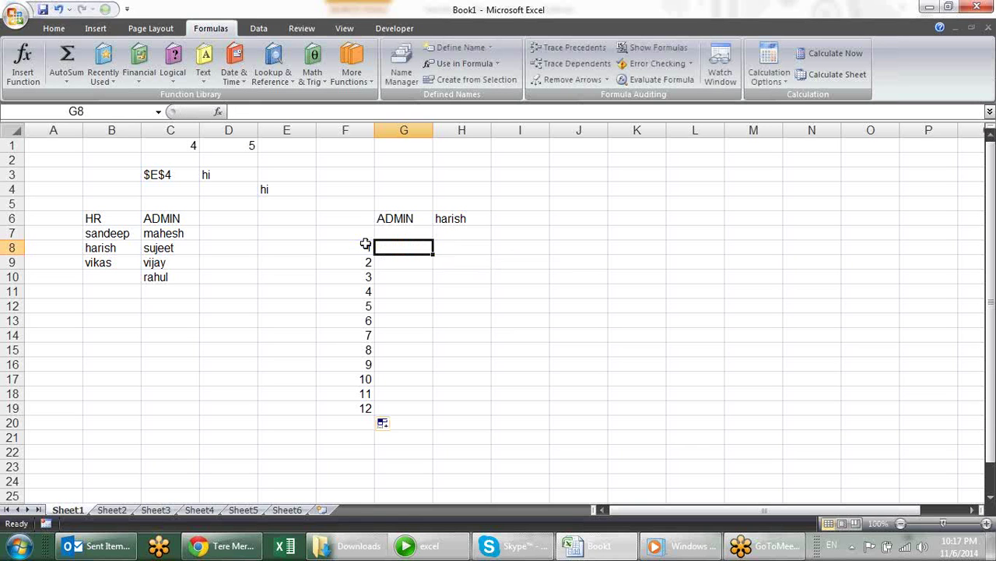
{"action": "left_click", "coordinate": [453, 246]}
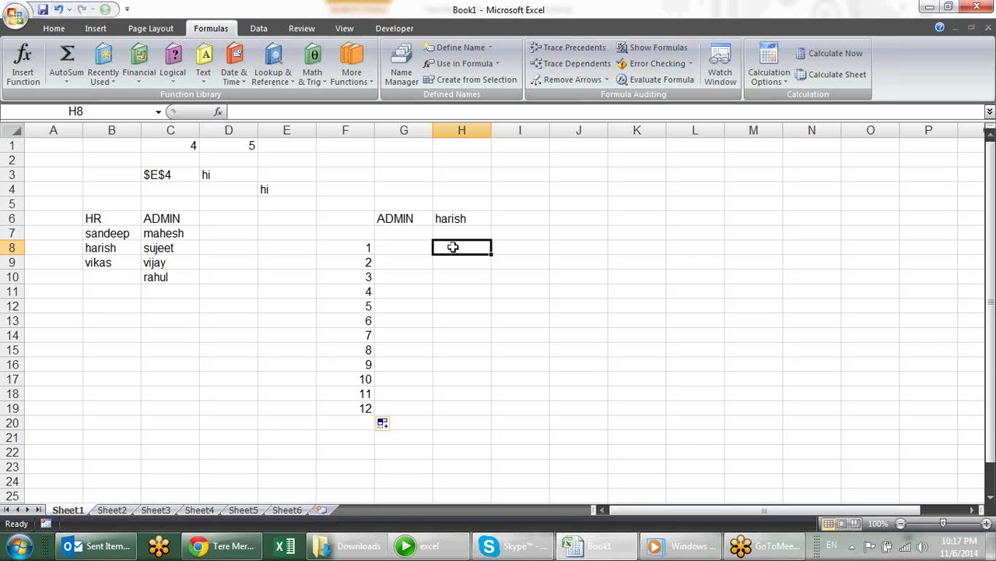
{"action": "type", "text": "Jan"}
{"action": "key", "text": "Return"}
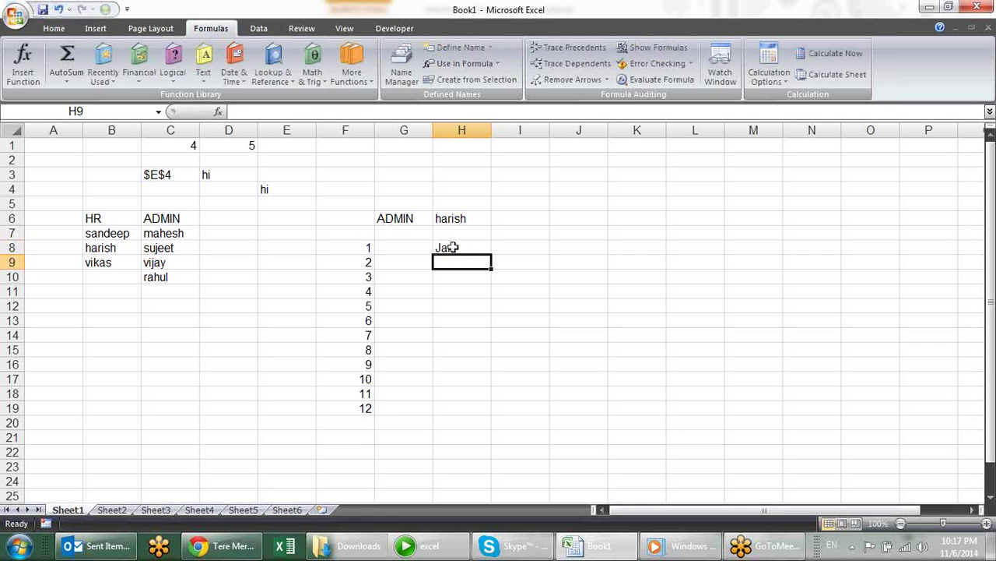
{"action": "left_click", "coordinate": [451, 247]}
{"action": "mouse_move", "coordinate": [491, 254]}
{"action": "left_mouse_down"}
{"action": "mouse_move", "coordinate": [482, 437]}
{"action": "mouse_move", "coordinate": [484, 421]}
{"action": "left_mouse_up"}
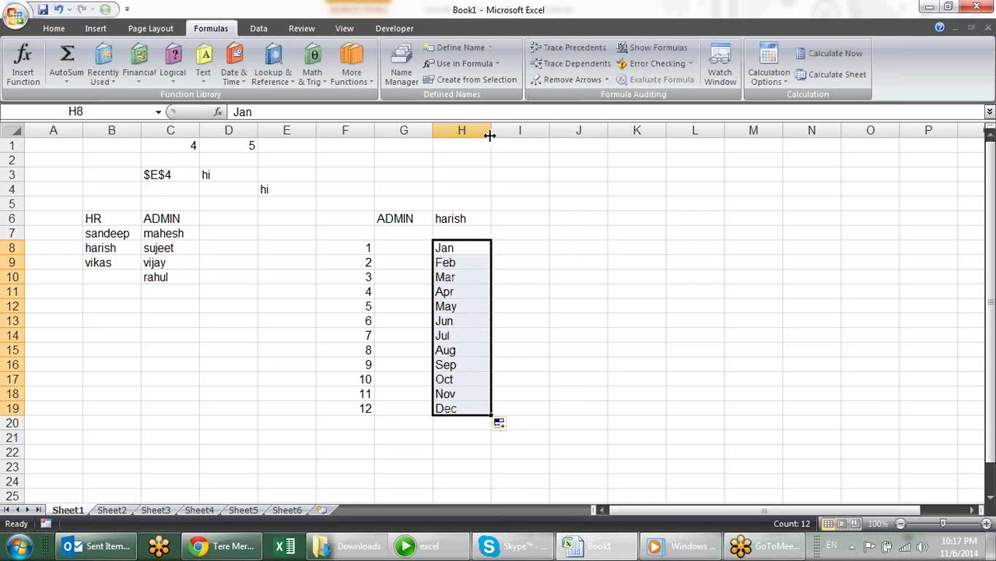
{"action": "left_click_drag", "start_coordinate": [489, 136], "coordinate": [864, 135]}
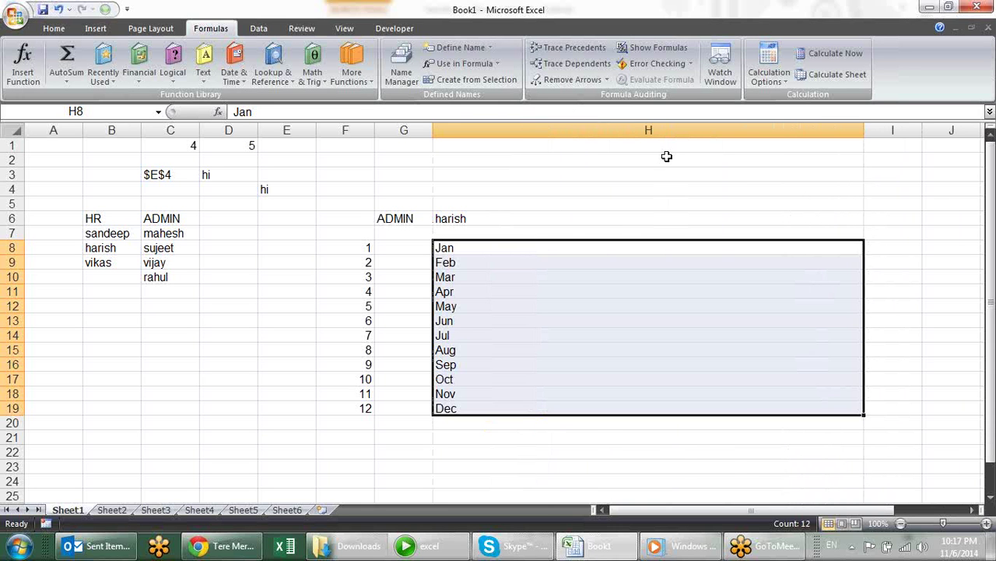
- Use Home > Fill > Justify to merge the H8:H19 months into one line in H8
{"action": "left_click", "coordinate": [53, 28]}
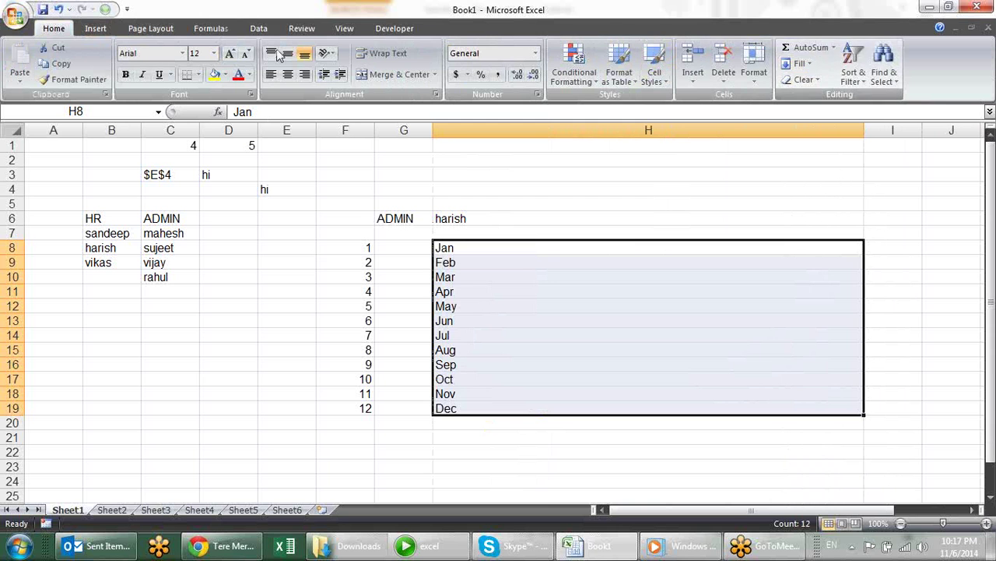
{"action": "left_click", "coordinate": [812, 69]}
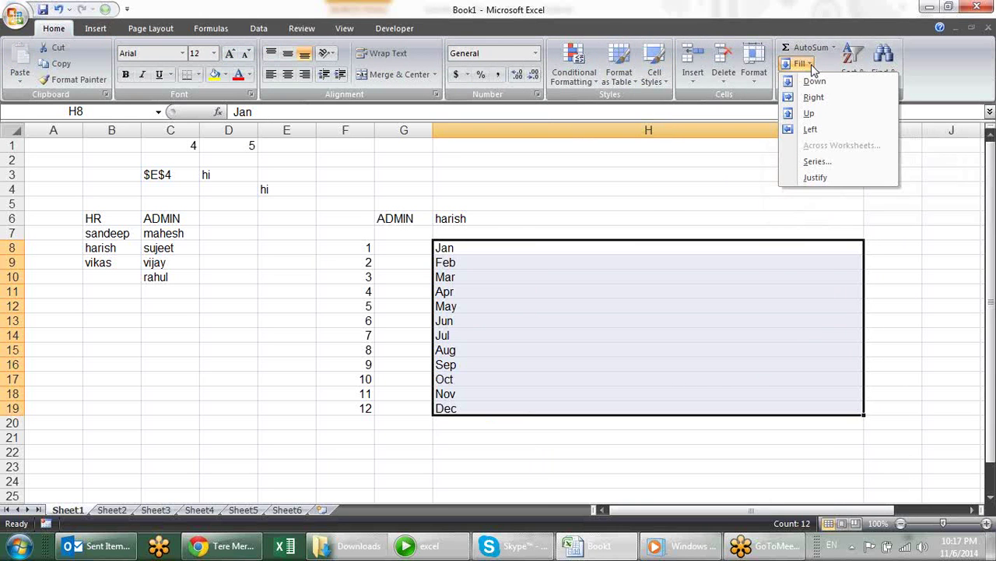
{"action": "left_click", "coordinate": [816, 178]}
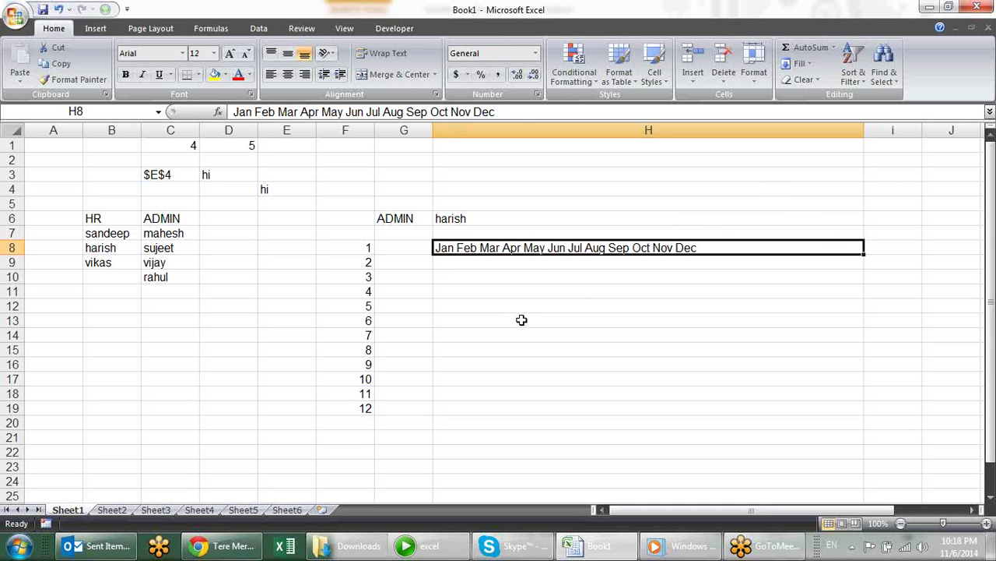
- Replace the spaces in H8's month list with "," separators using Find and Replace
{"action": "key", "text": "ctrl+f"}
{"action": "left_click", "coordinate": [578, 221]}
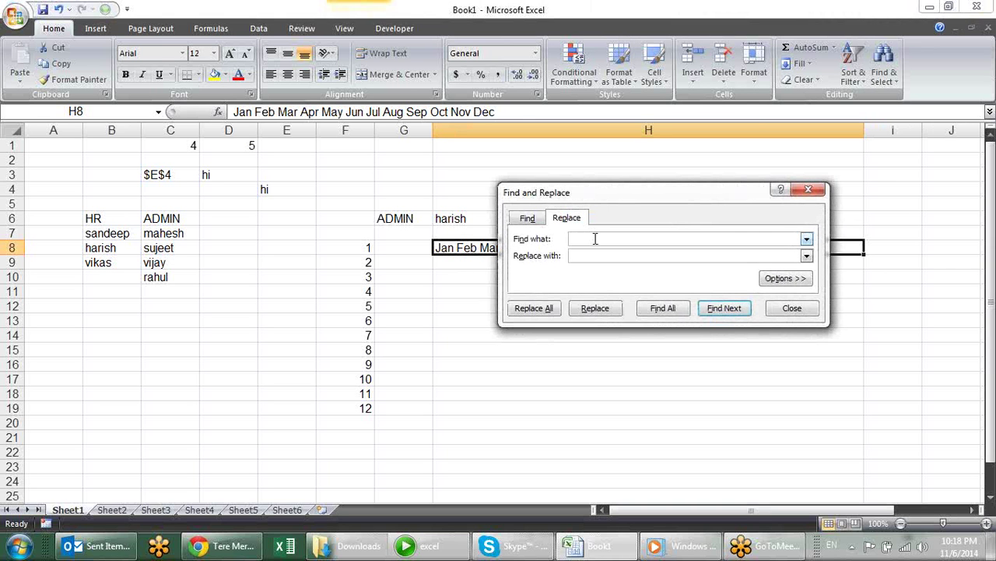
{"action": "left_click", "coordinate": [598, 255]}
{"action": "type", "text": "1"}
{"action": "type", "text": ","}
{"action": "type", "text": "1"}
{"action": "left_click", "coordinate": [600, 310]}
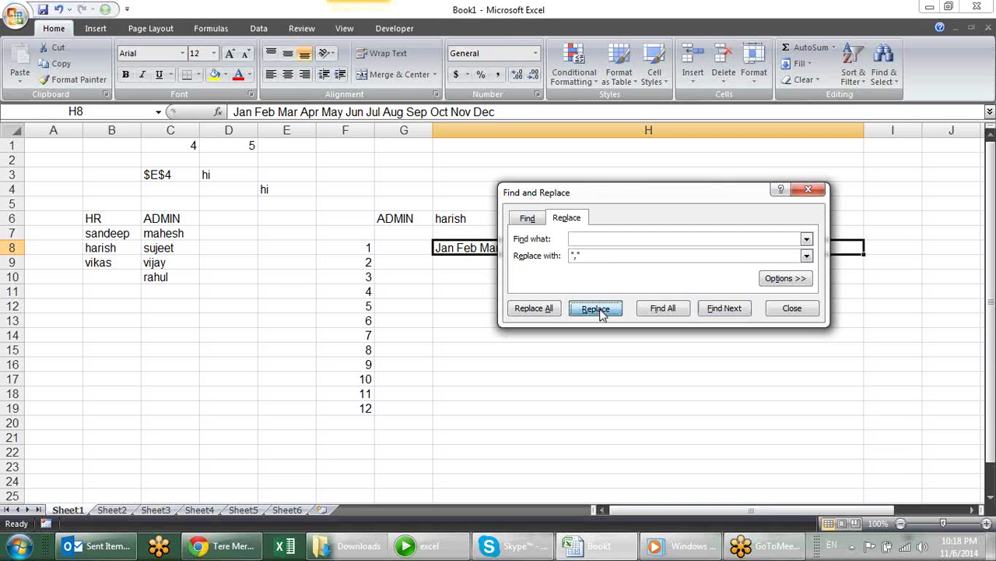
{"action": "left_click", "coordinate": [795, 309]}
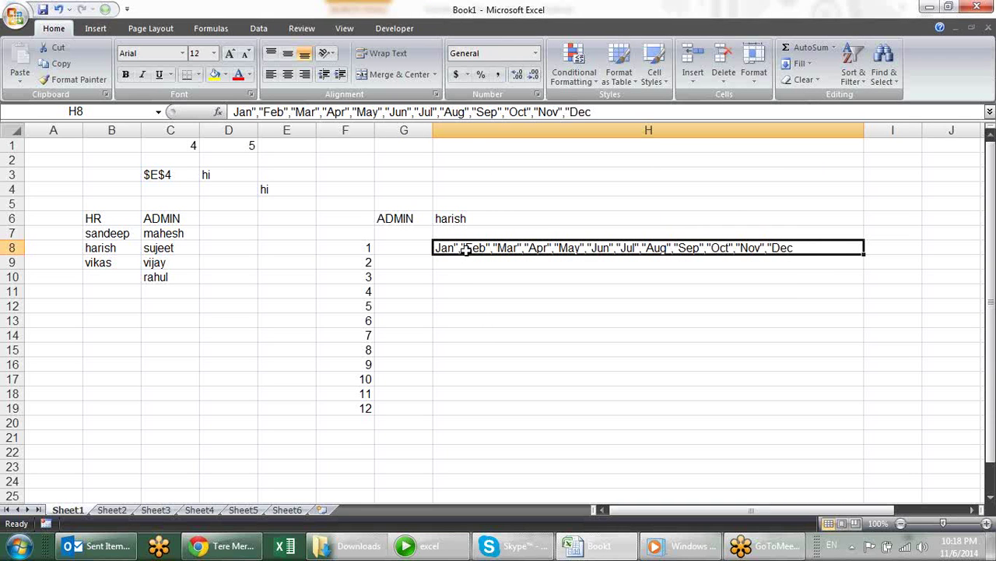
- Add quotation marks at the start and end of H8's month list
{"action": "double_click", "coordinate": [802, 247]}
{"action": "type", "text": "\""}
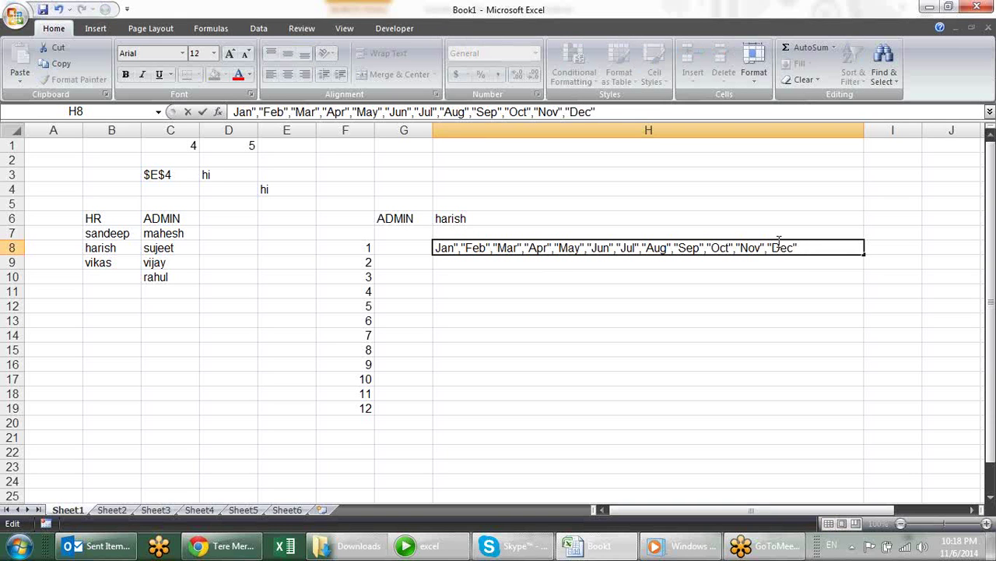
{"action": "left_click", "coordinate": [436, 248]}
{"action": "type", "text": "\""}
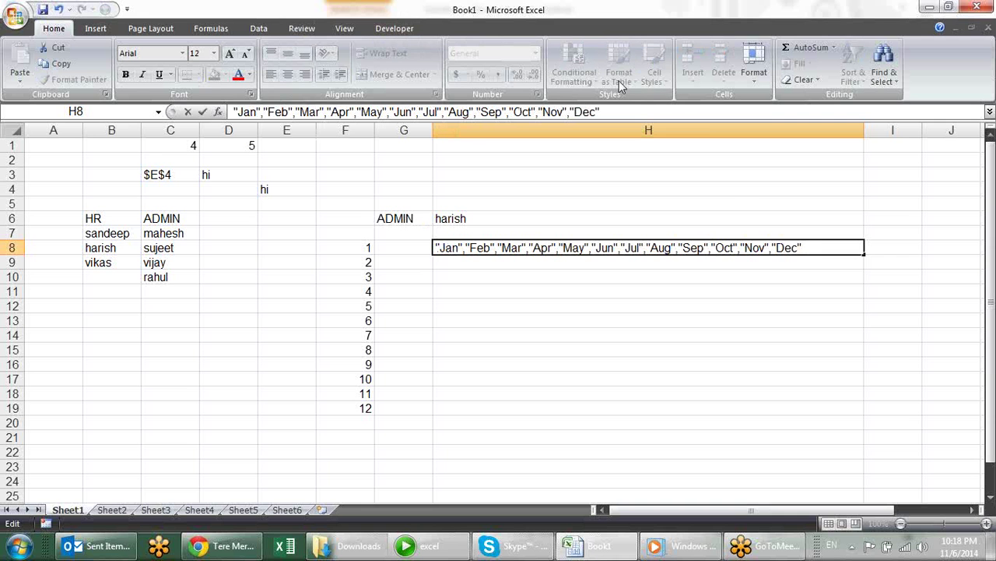
{"action": "key", "text": "ctrl+a"}
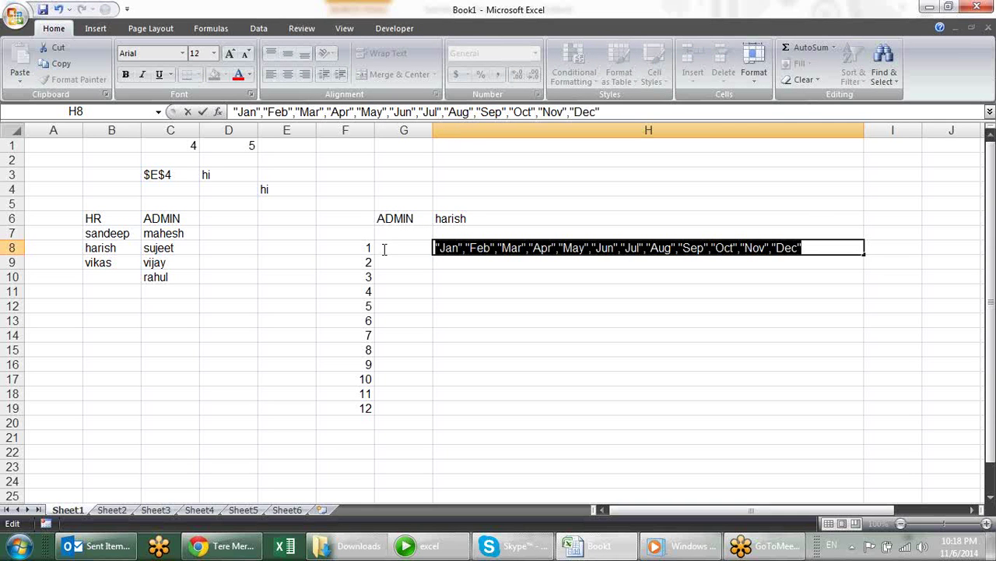
{"action": "left_click", "coordinate": [406, 249]}
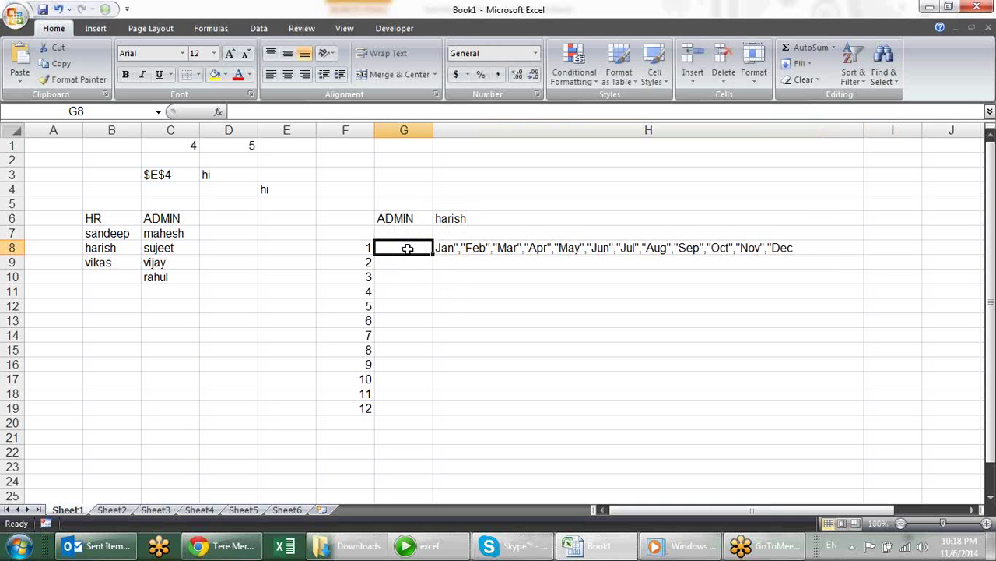
- Enter =CHOOSE(F8,"Jan",…,"Dec") in G8 and fill it down to G19
{"action": "type", "text": "=cho"}
{"action": "key", "text": "Tab"}
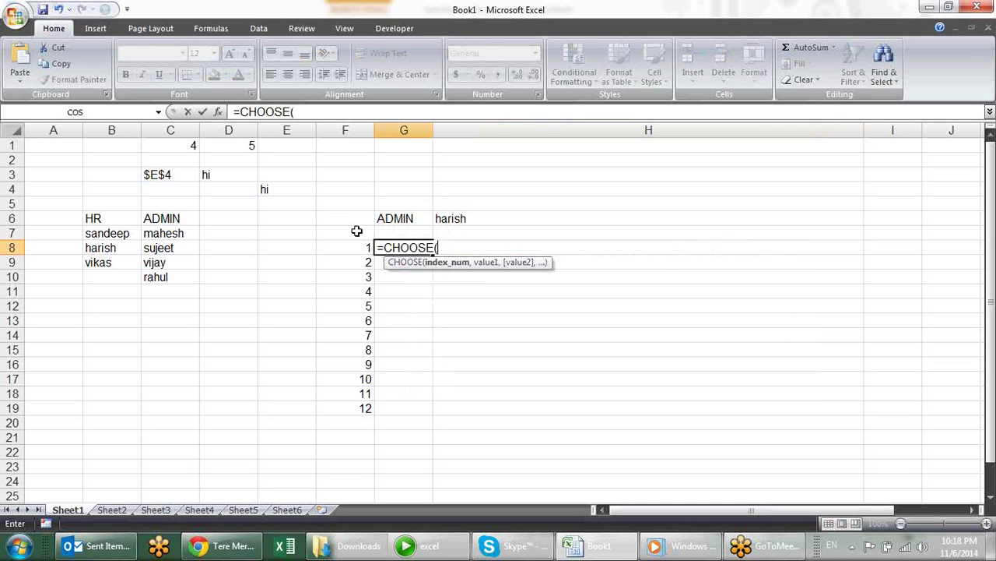
{"action": "left_click", "coordinate": [369, 246]}
{"action": "type", "text": ","}
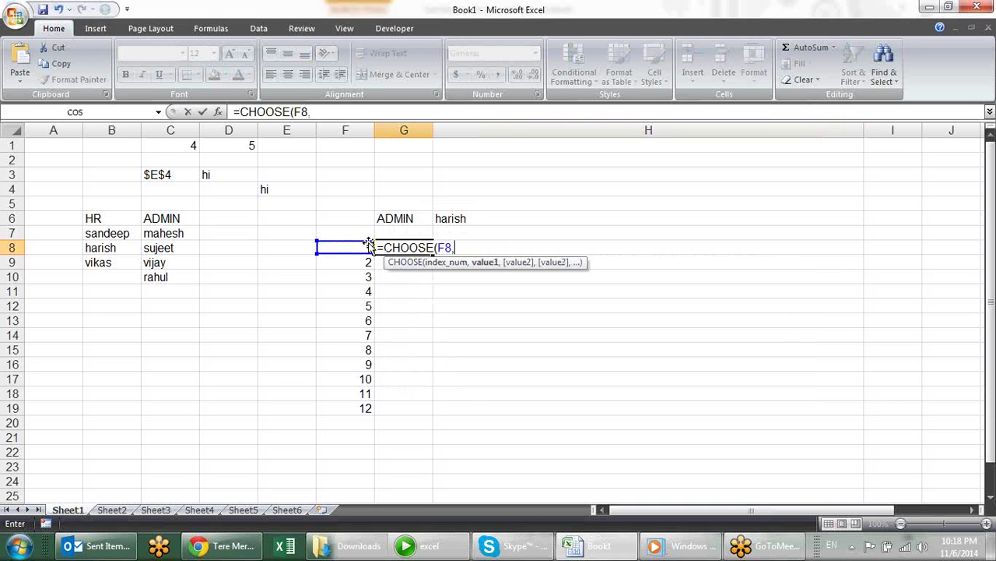
{"action": "type", "text": "\"Jan\",\"Feb\",\"Mar\",\"Apr\",\"May\",\"Jun\",\"Jul\",\"Aug\",\"Sep\",\"Oct\",\"Nov\",\"Dec\""}
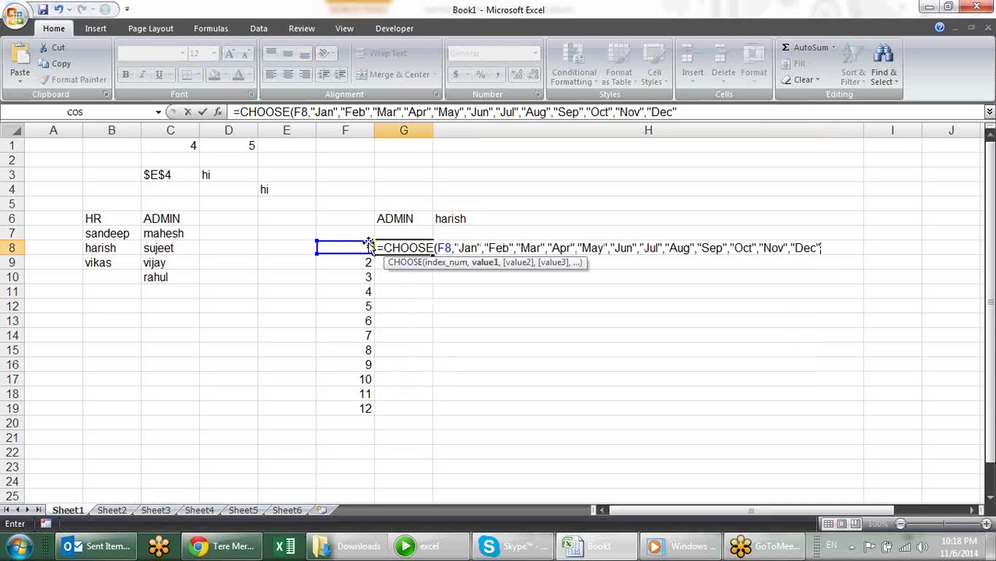
{"action": "type", "text": ")"}
{"action": "key", "text": "Return"}
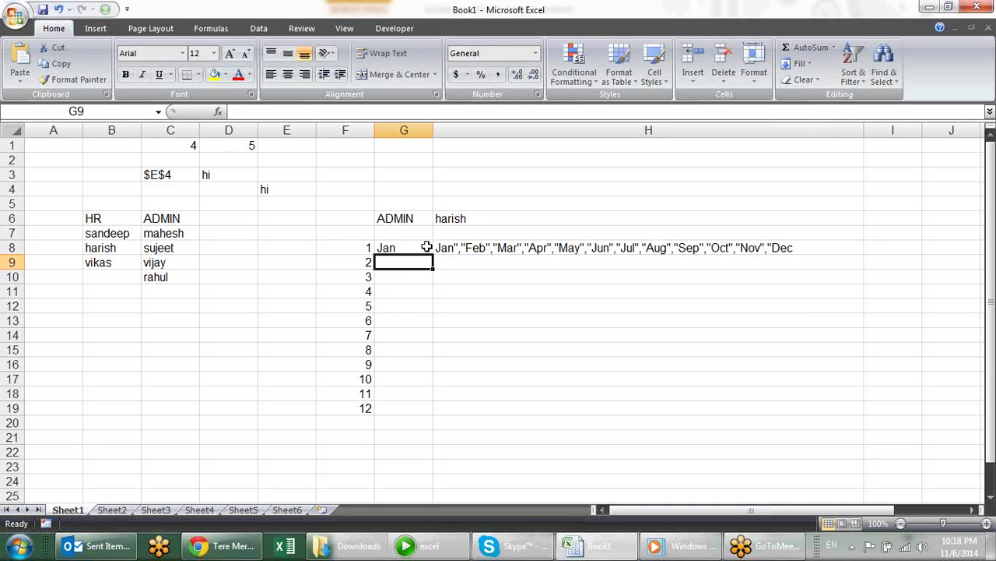
{"action": "left_click", "coordinate": [421, 247]}
{"action": "left_click", "coordinate": [437, 259]}
{"action": "left_click", "coordinate": [424, 247]}
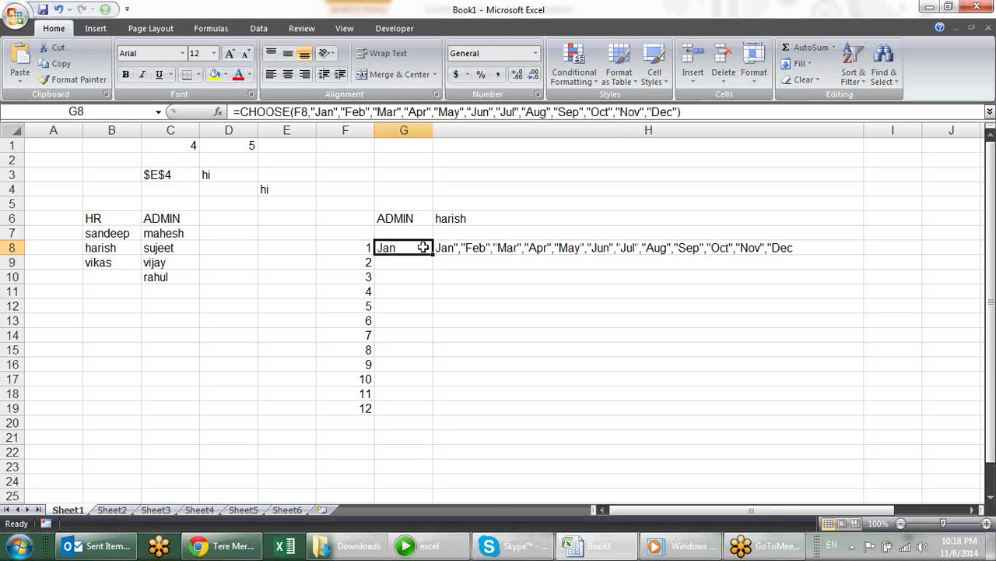
{"action": "double_click", "coordinate": [433, 256]}
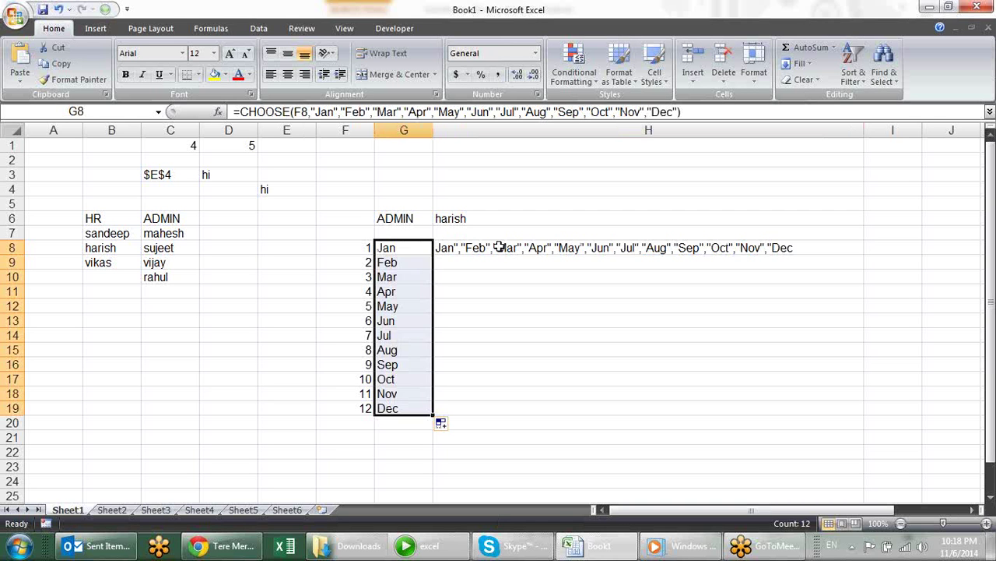
{"action": "left_click", "coordinate": [465, 251]}
- Clear the month list from H8 and narrow column H back down
{"action": "key", "text": "Delete"}
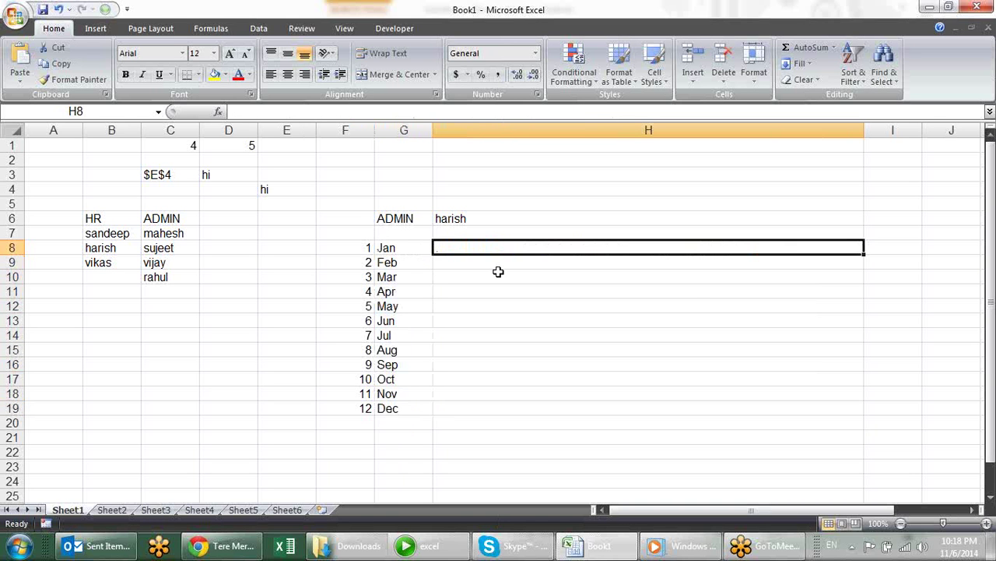
{"action": "left_click_drag", "start_coordinate": [864, 129], "coordinate": [487, 131]}
{"action": "left_click", "coordinate": [540, 157]}
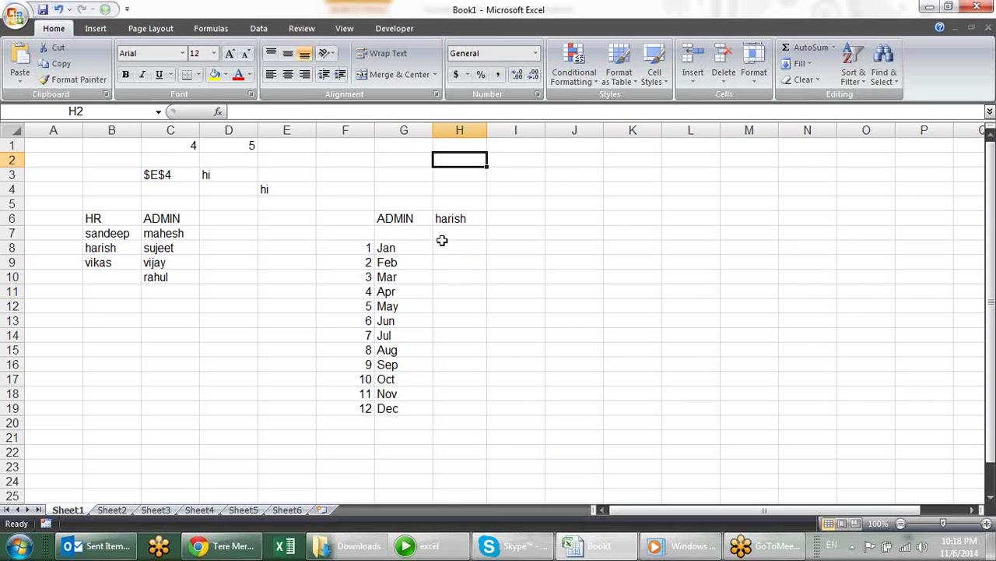
{"action": "left_click", "coordinate": [471, 290]}
- Change the serial numbers in F10 and F11 to 6 and 12
{"action": "left_click", "coordinate": [366, 276]}
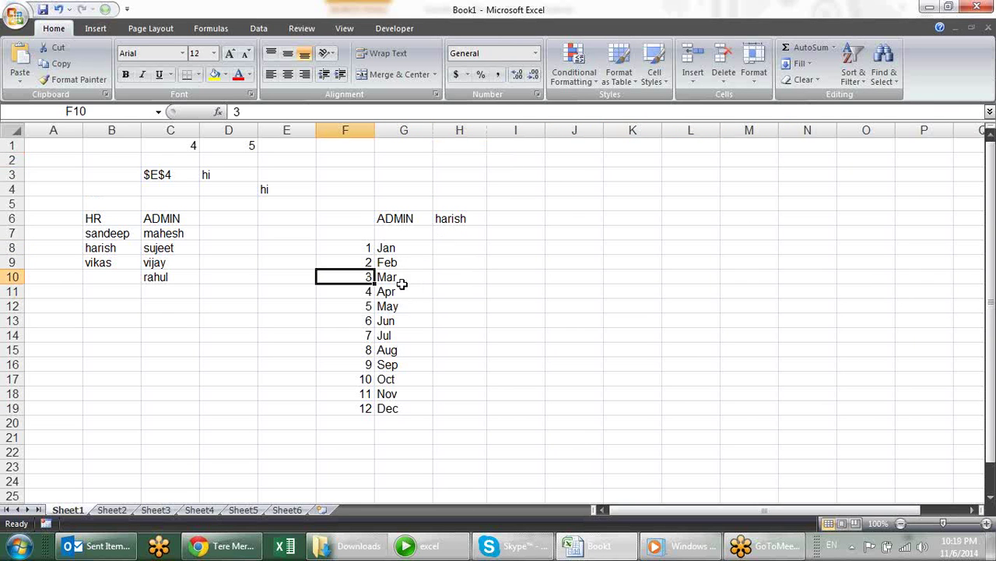
{"action": "type", "text": "6"}
{"action": "key", "text": "Return"}
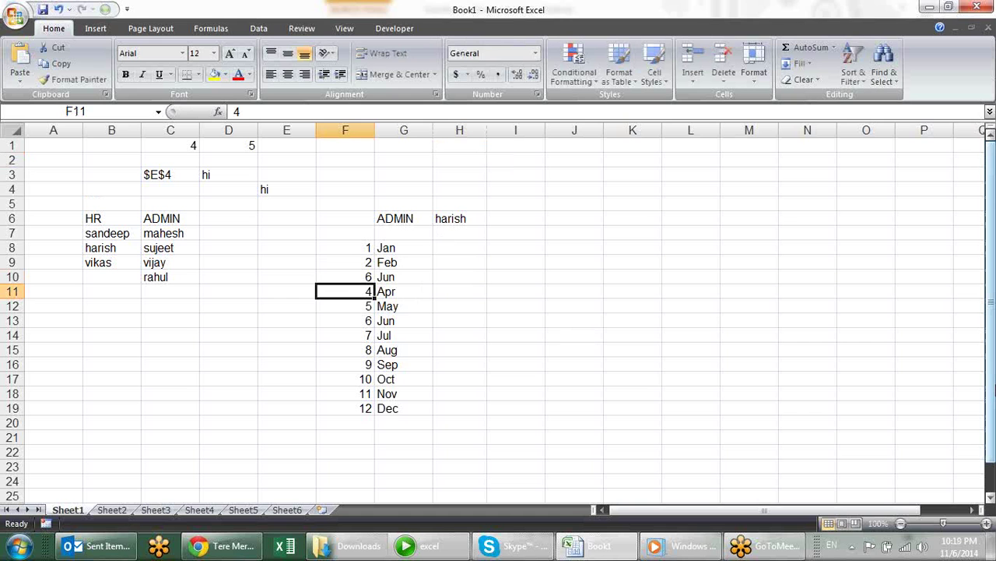
{"action": "type", "text": "12"}
{"action": "key", "text": "Return"}
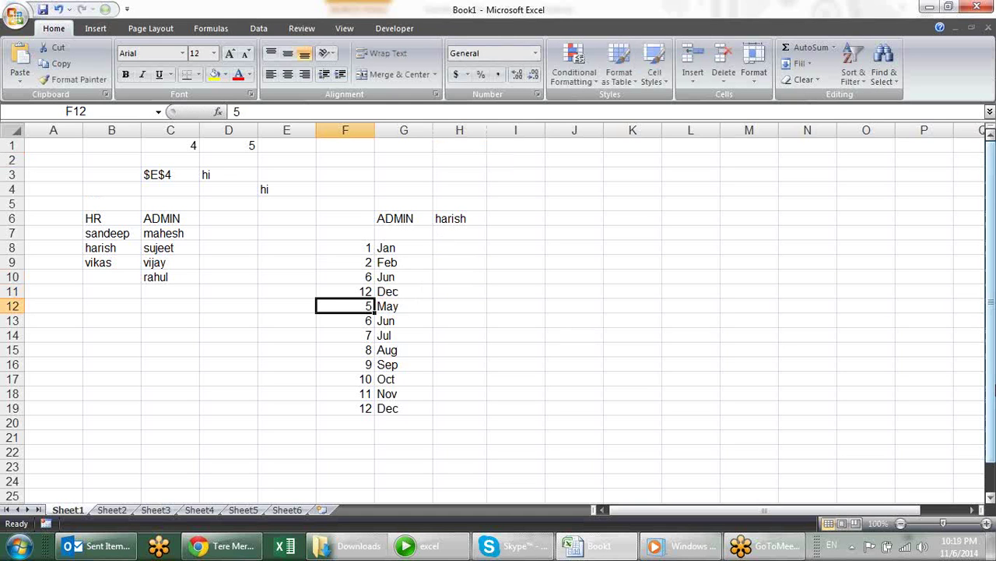
- Check the CHOOSE results in column G, now showing Jun and Dec in G10 and G11
{"action": "left_click", "coordinate": [409, 246]}
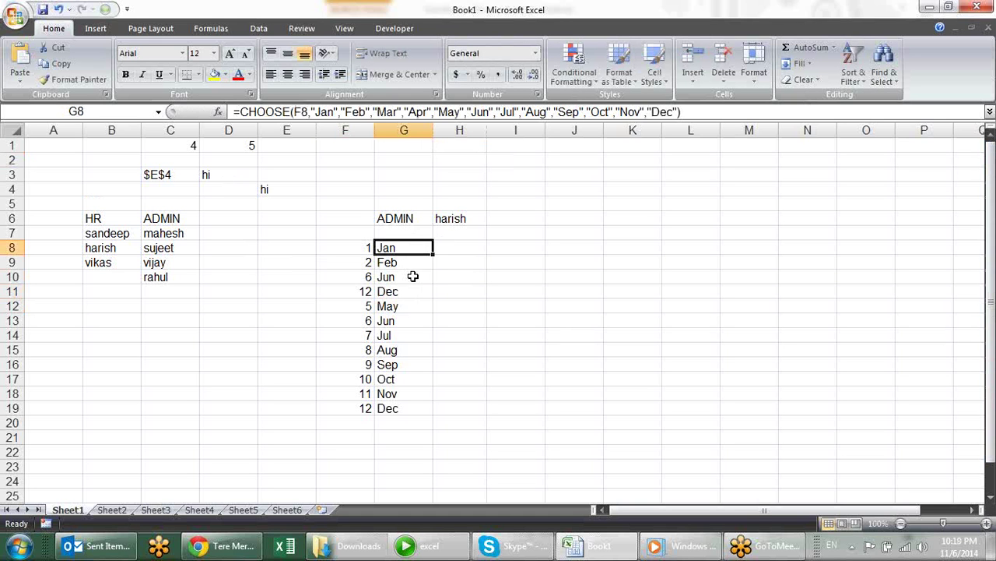
{"action": "left_click", "coordinate": [411, 277]}
{"action": "left_click", "coordinate": [407, 315]}
{"action": "left_click", "coordinate": [404, 347]}
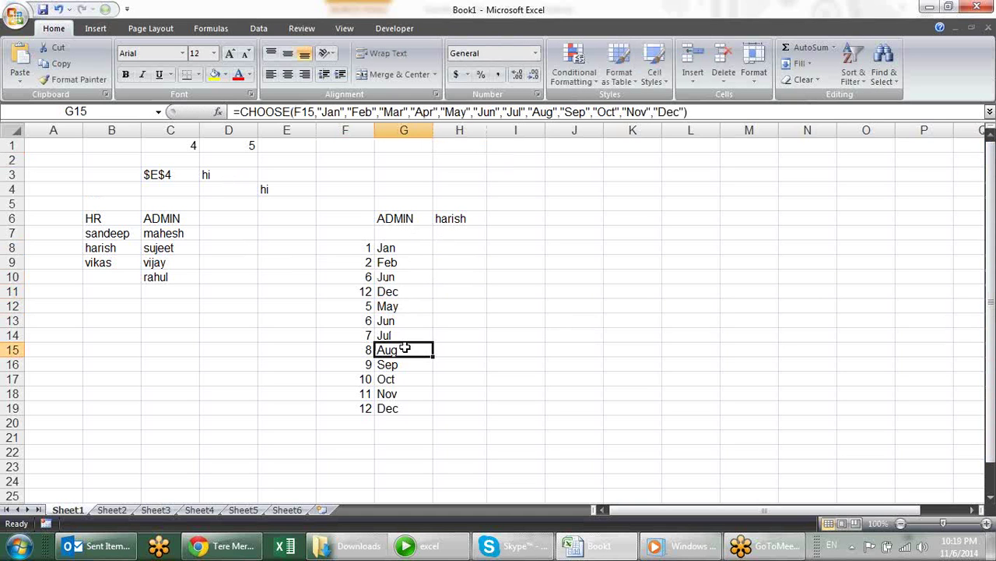
{"action": "left_click", "coordinate": [439, 278]}
{"action": "left_click", "coordinate": [418, 260]}
{"action": "left_click", "coordinate": [419, 248]}
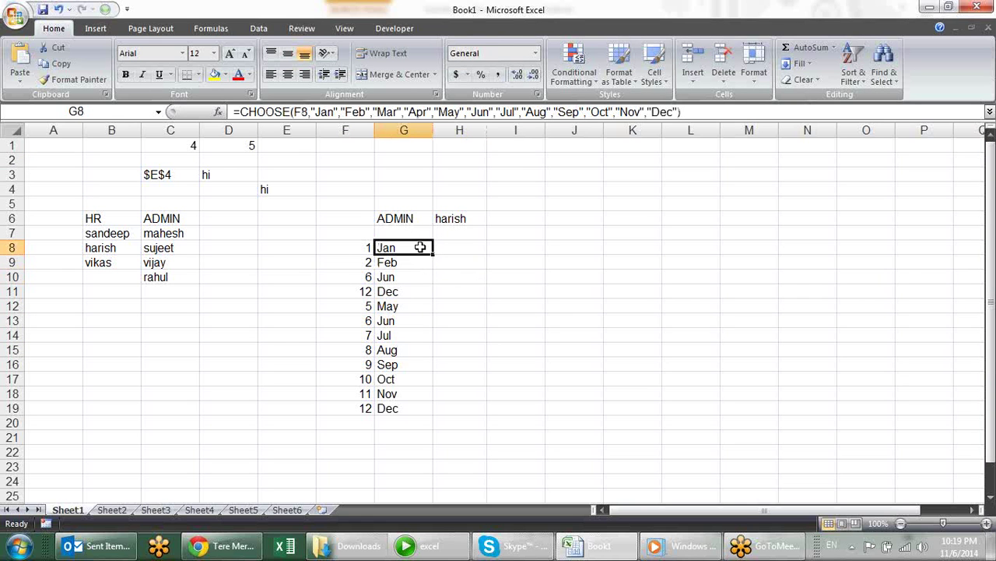
{"action": "left_click", "coordinate": [417, 278]}
{"action": "left_click", "coordinate": [418, 320]}
{"action": "left_click", "coordinate": [415, 376]}
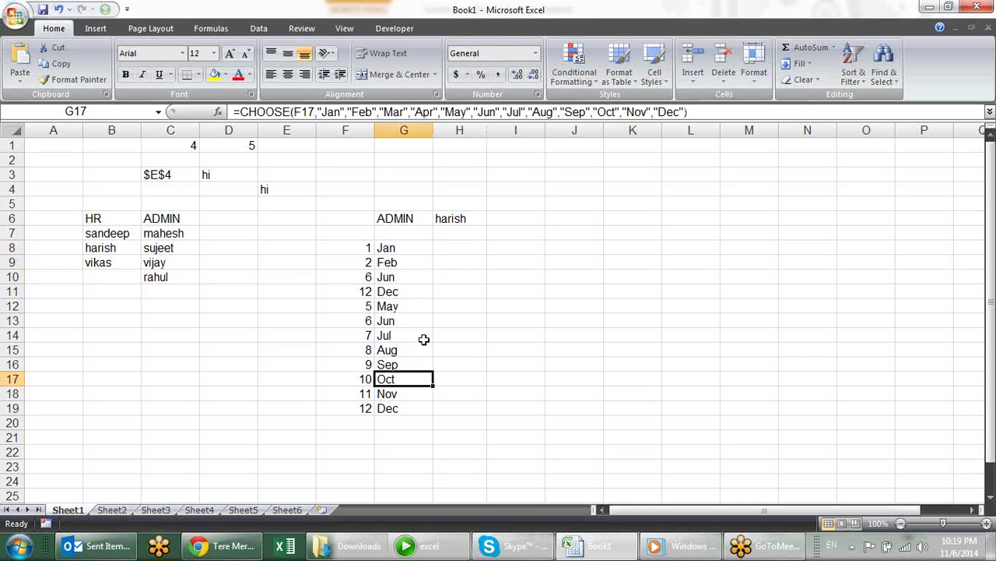
{"action": "left_click", "coordinate": [423, 337]}
{"action": "left_click", "coordinate": [421, 292]}
{"action": "left_click", "coordinate": [417, 248]}
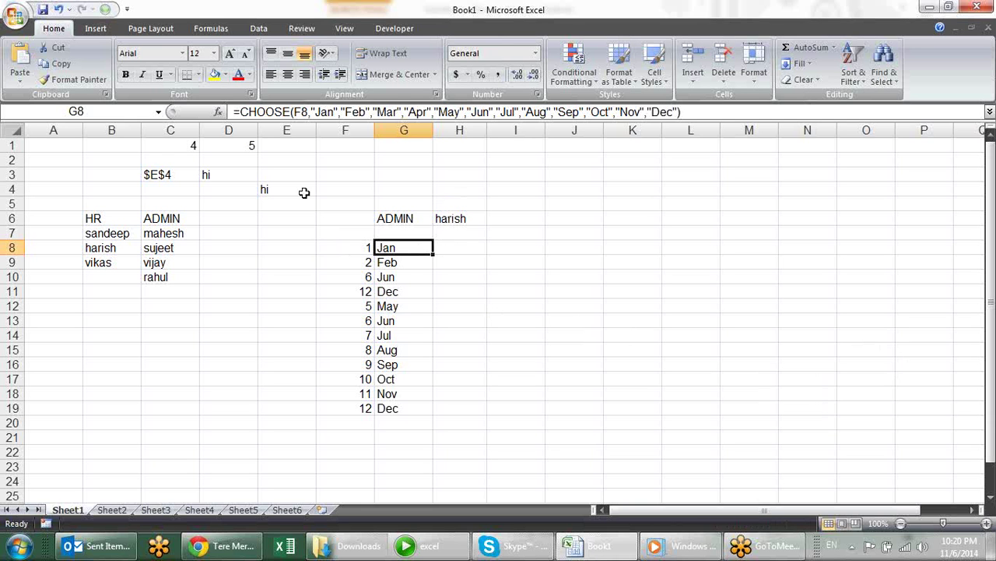
{"action": "left_click", "coordinate": [258, 28]}
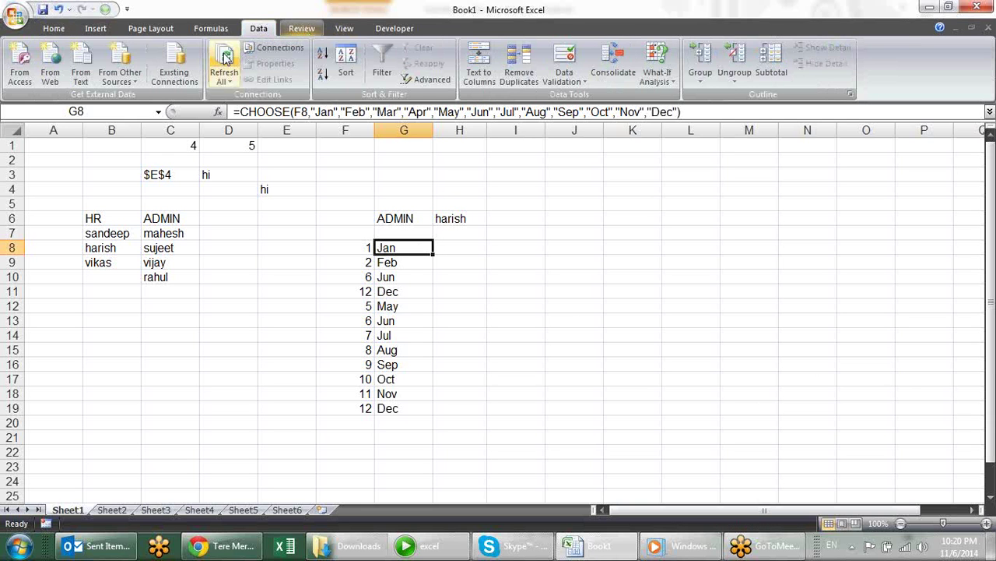
{"action": "left_click", "coordinate": [211, 28]}
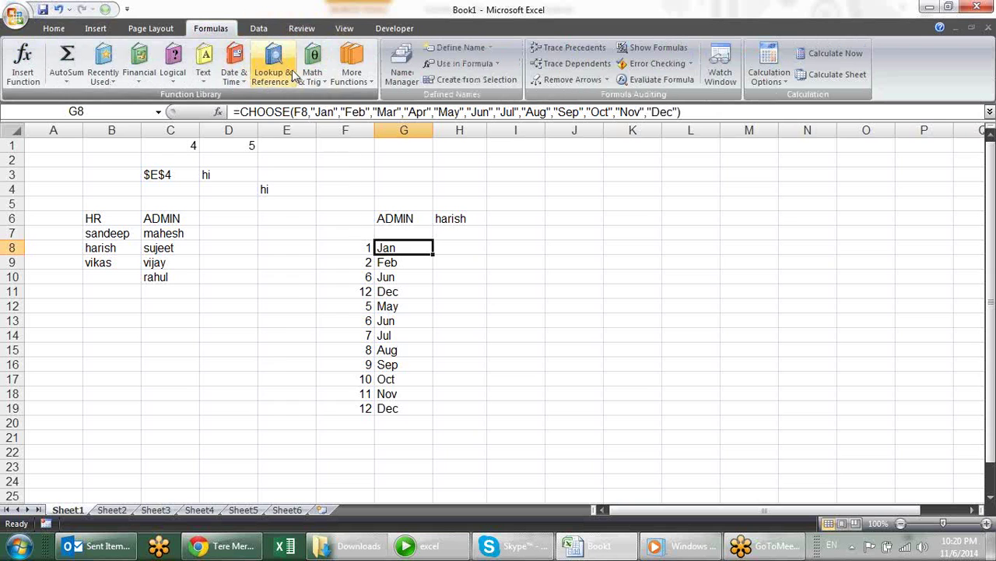
{"action": "left_click", "coordinate": [295, 73]}
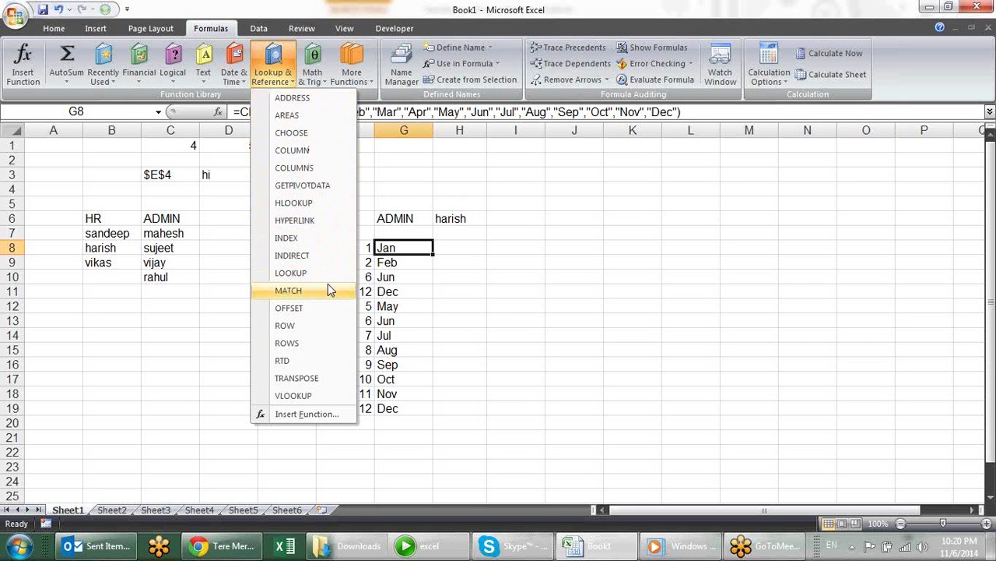
{"action": "mouse_move", "coordinate": [289, 290]}
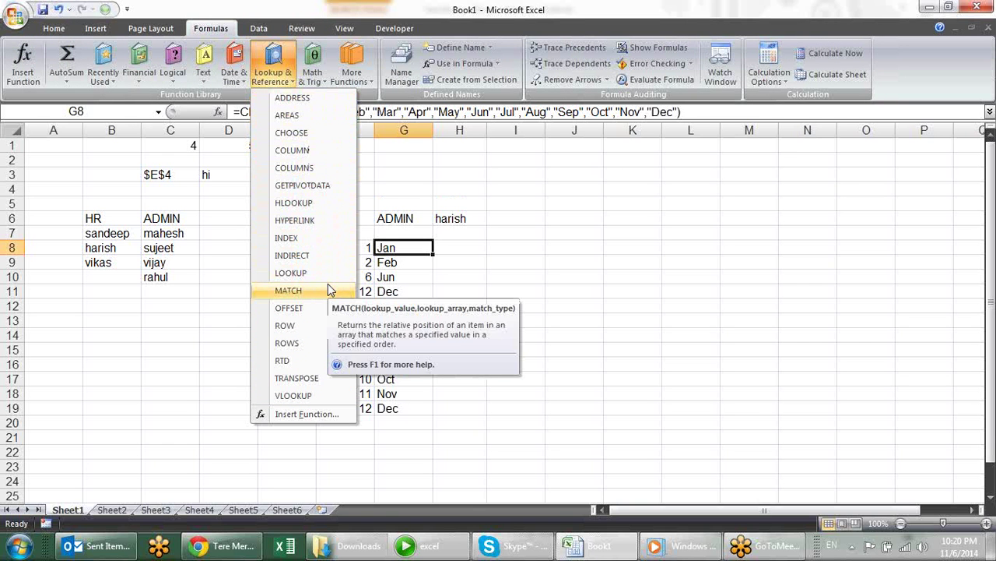
{"action": "left_click", "coordinate": [556, 262]}
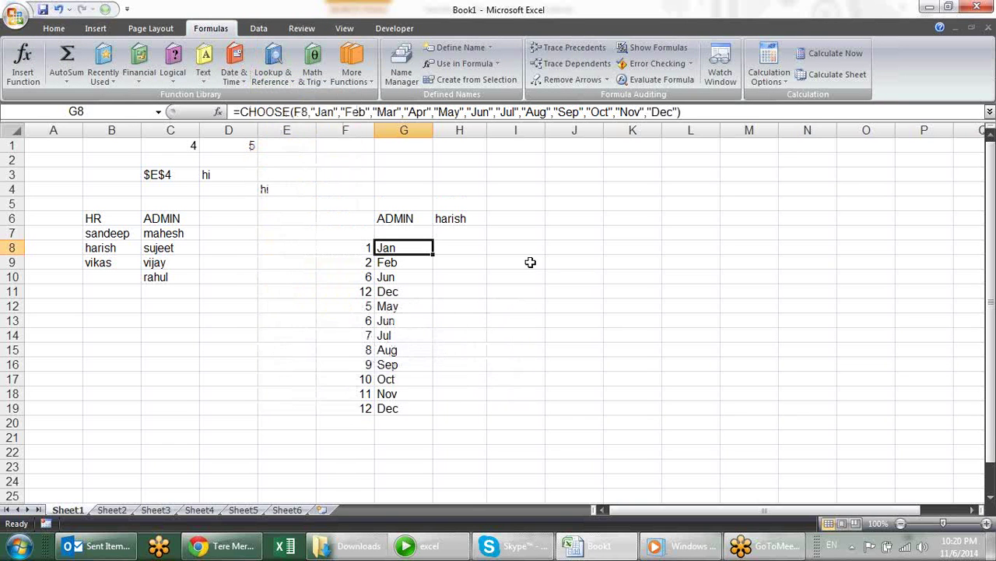
{"action": "left_click", "coordinate": [506, 259]}
{"action": "left_click", "coordinate": [448, 249]}
{"action": "left_click", "coordinate": [416, 253]}
{"action": "left_click", "coordinate": [407, 278]}
{"action": "left_click", "coordinate": [413, 301]}
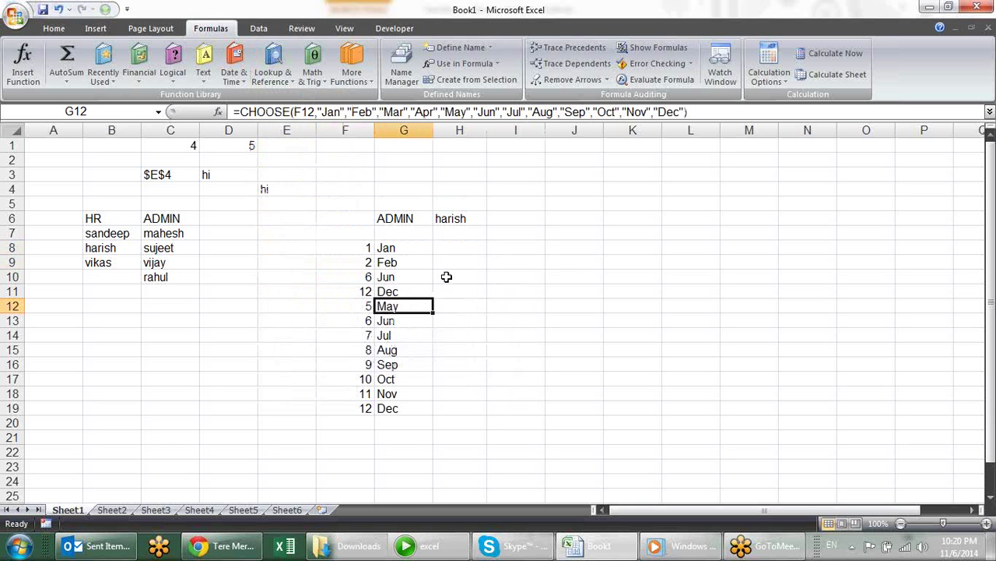
{"action": "left_click", "coordinate": [419, 248]}
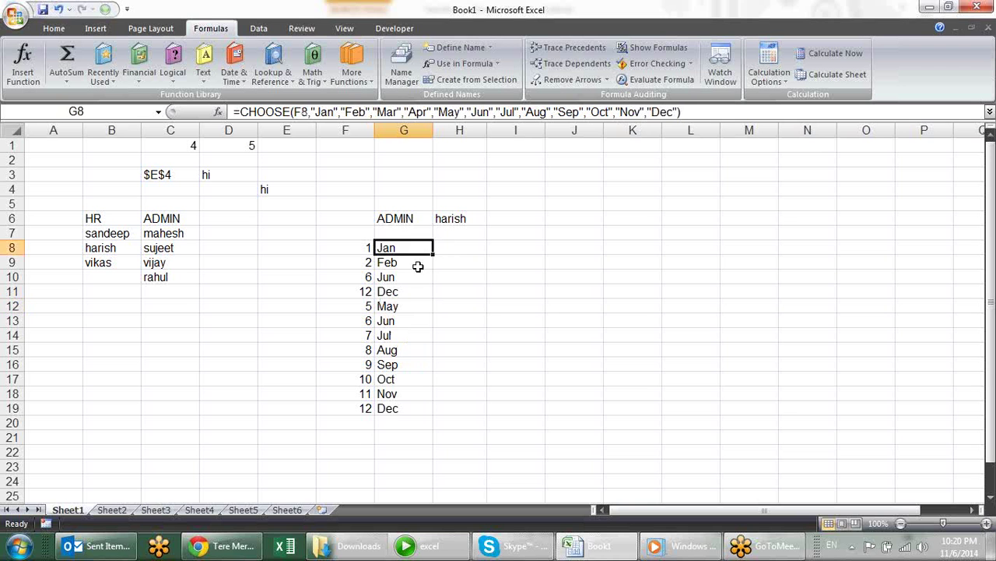
{"action": "left_click", "coordinate": [418, 266]}
{"action": "left_click", "coordinate": [408, 290]}
{"action": "left_click", "coordinate": [406, 308]}
{"action": "left_click", "coordinate": [413, 333]}
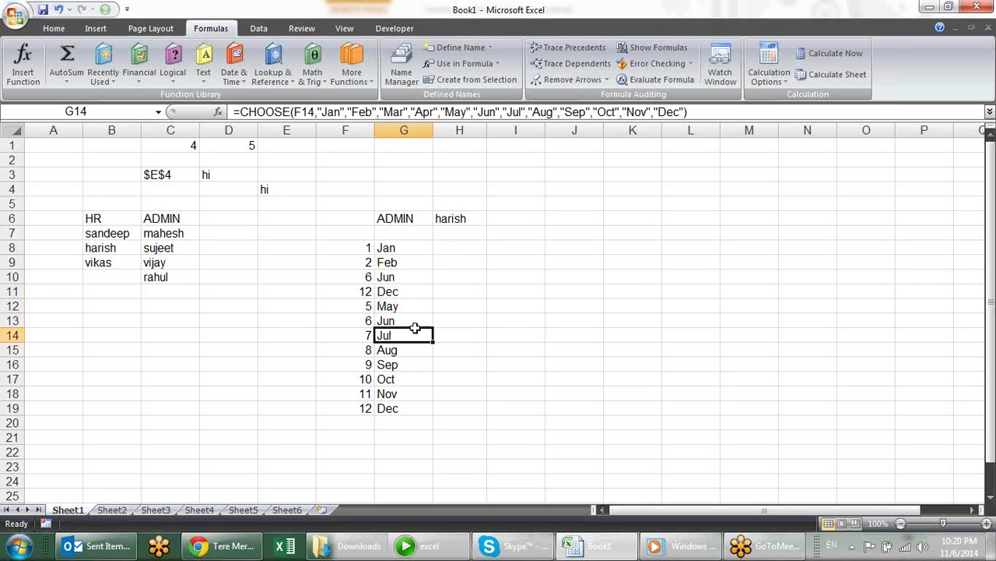
{"action": "left_click", "coordinate": [419, 350]}
{"action": "left_click", "coordinate": [417, 380]}
{"action": "left_click", "coordinate": [411, 405]}
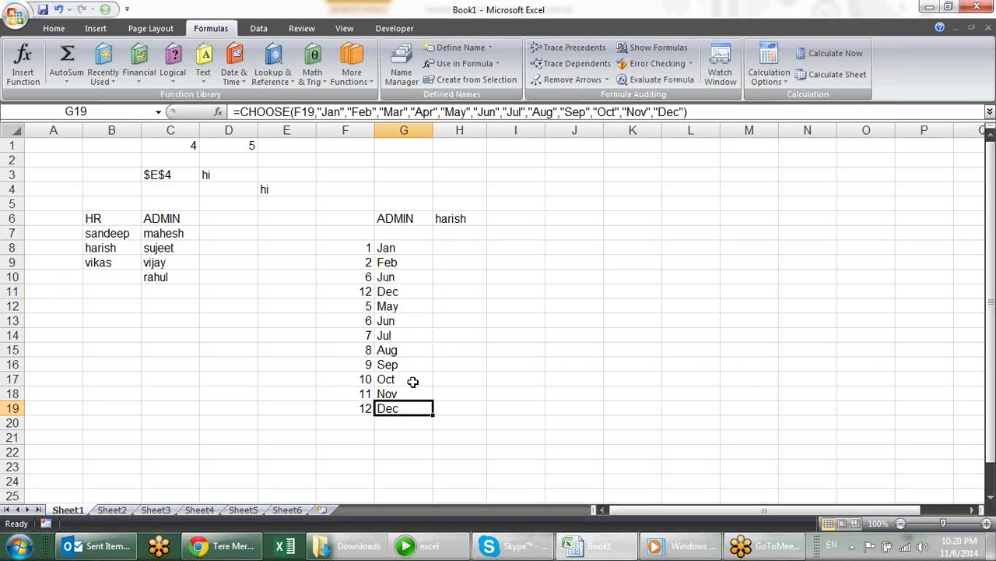
{"action": "left_click", "coordinate": [412, 380]}
{"action": "left_click", "coordinate": [415, 350]}
{"action": "left_click", "coordinate": [421, 306]}
{"action": "left_click", "coordinate": [423, 276]}
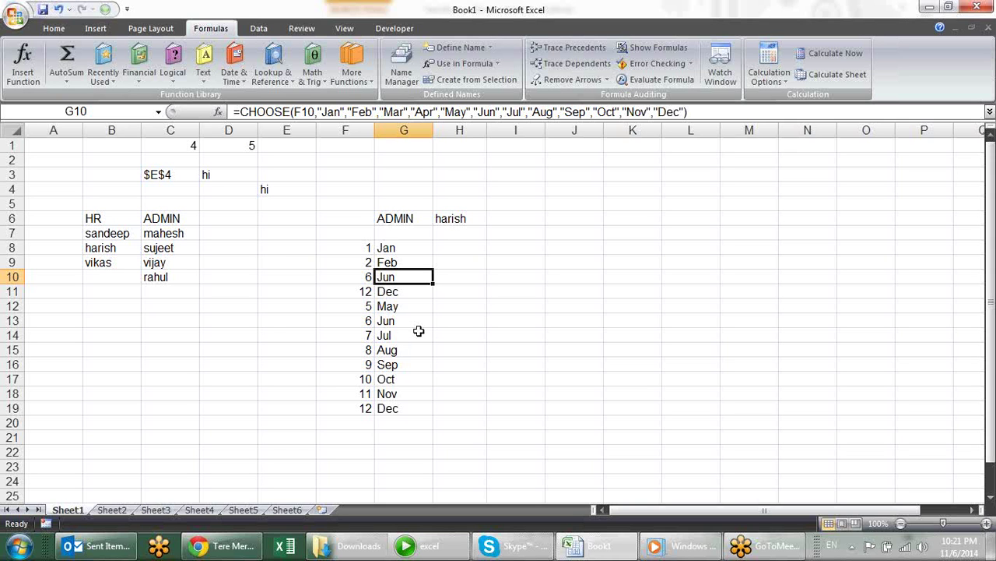
{"action": "left_click", "coordinate": [457, 262]}
{"action": "left_click", "coordinate": [413, 247]}
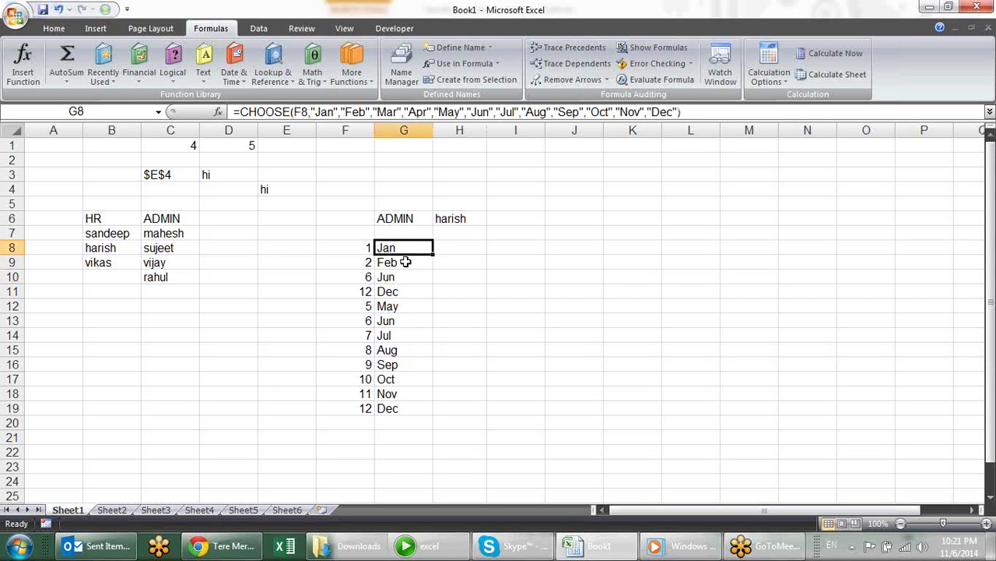
{"action": "left_click", "coordinate": [417, 277]}
{"action": "left_click", "coordinate": [398, 317]}
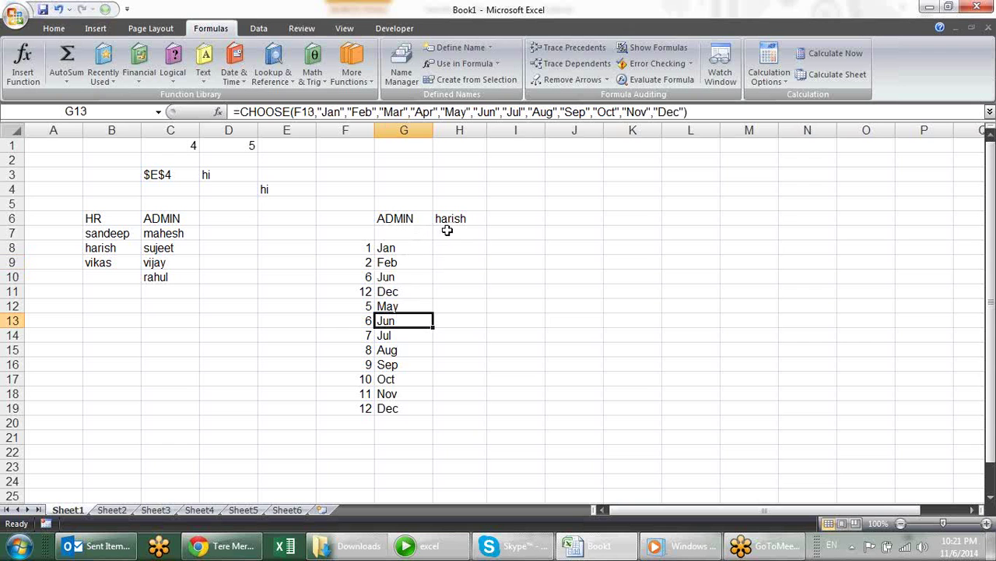
{"action": "left_click", "coordinate": [285, 86]}
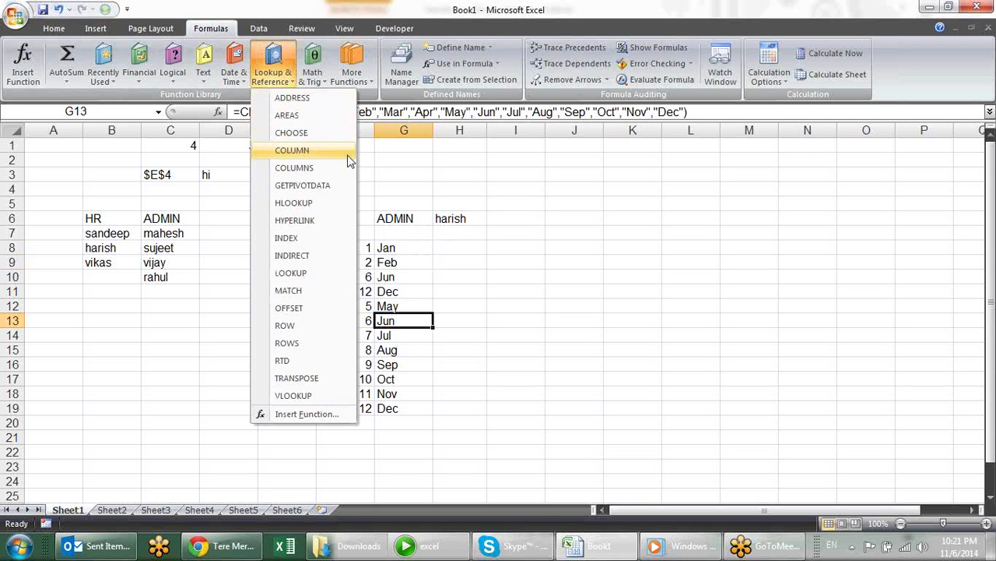
{"action": "left_click", "coordinate": [417, 248]}
{"action": "left_click", "coordinate": [416, 248]}
{"action": "left_click", "coordinate": [404, 262]}
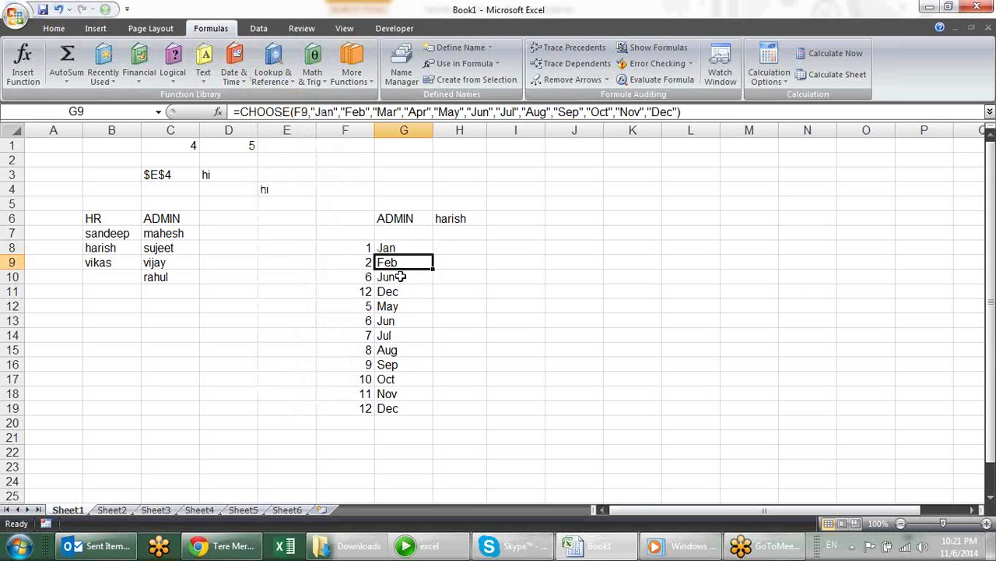
{"action": "left_click", "coordinate": [407, 292]}
{"action": "left_click", "coordinate": [407, 319]}
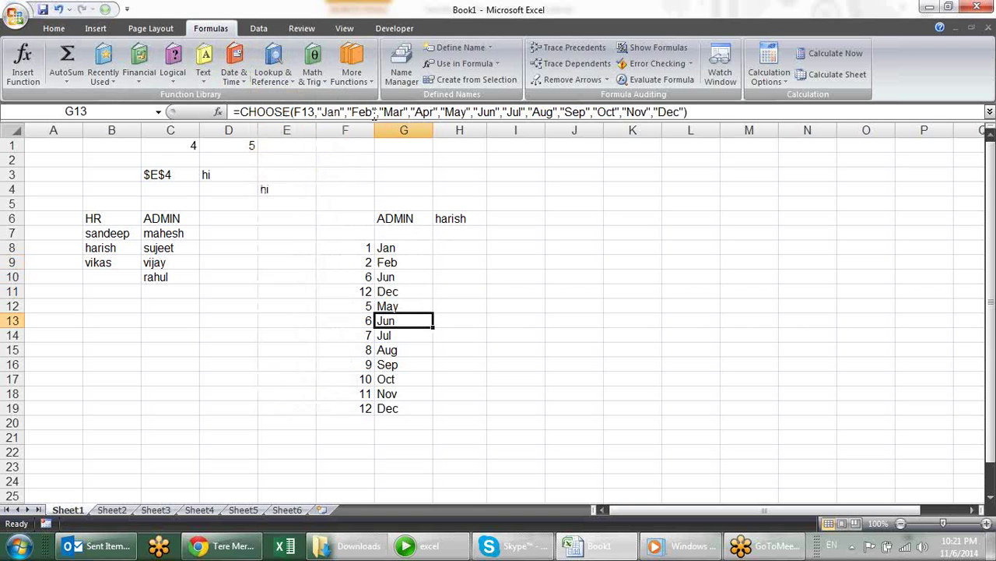
{"action": "left_click", "coordinate": [288, 83]}
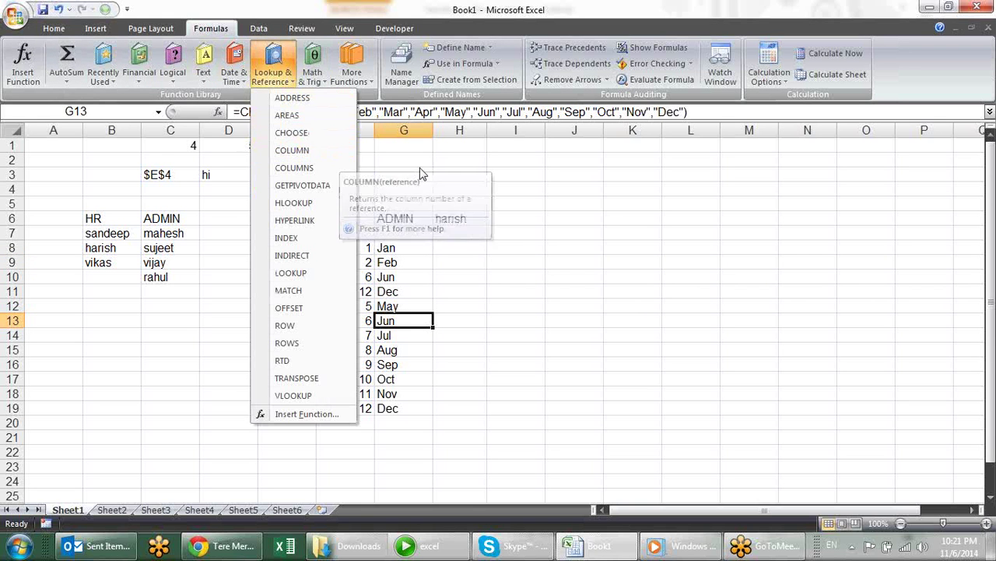
{"action": "left_click", "coordinate": [520, 232]}
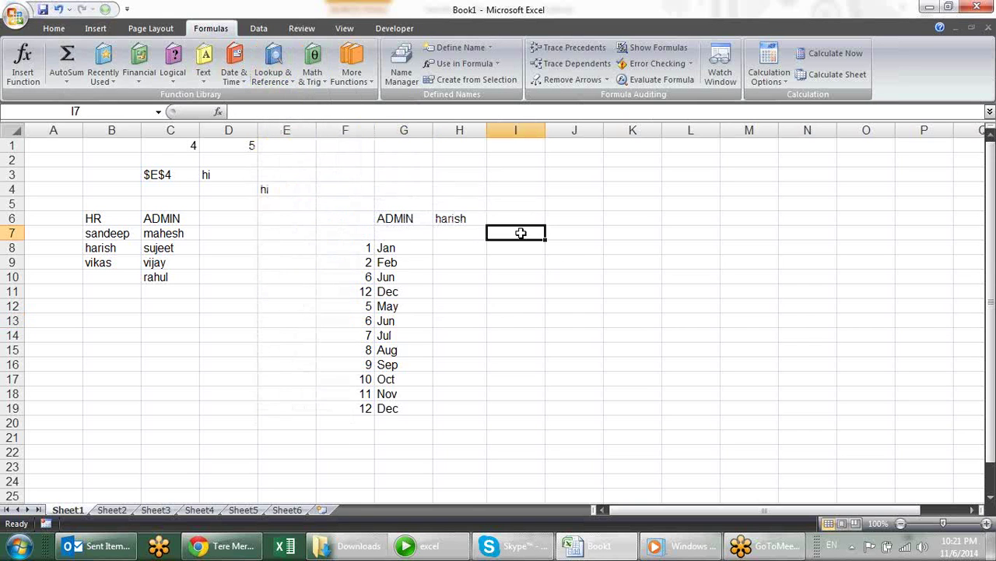
- Enter =ROW() in I7, which returns 7
{"action": "type", "text": "="}
{"action": "key", "text": "Escape"}
{"action": "type", "text": "=riw"}
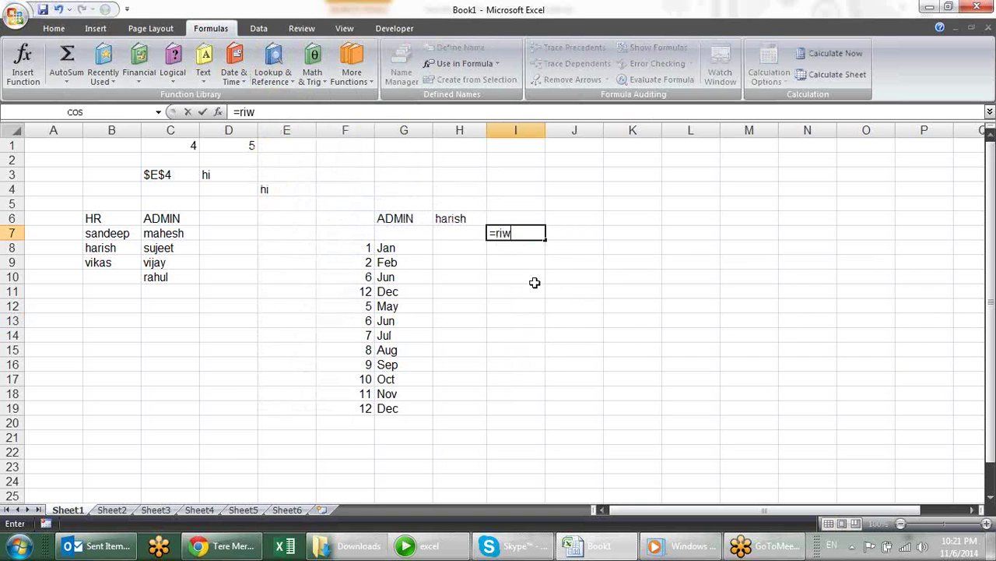
{"action": "key", "text": "BackSpace"}
{"action": "key", "text": "BackSpace"}
{"action": "type", "text": "o"}
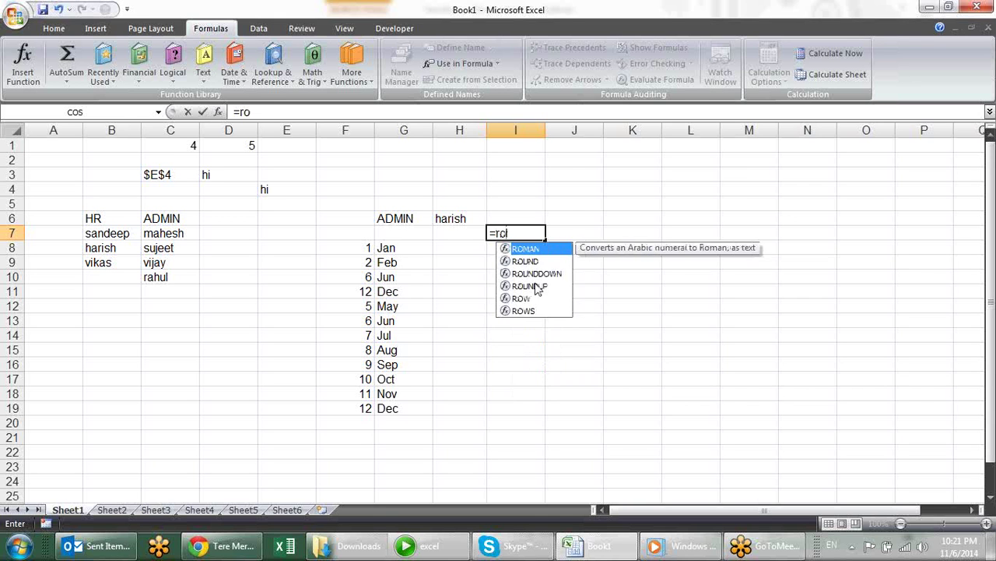
{"action": "type", "text": "w("}
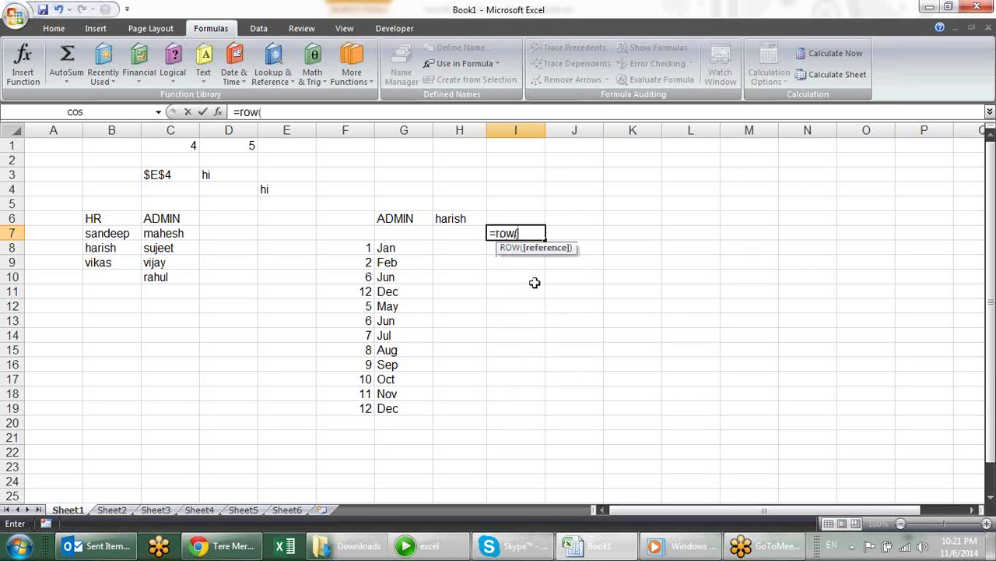
{"action": "key", "text": "Return"}
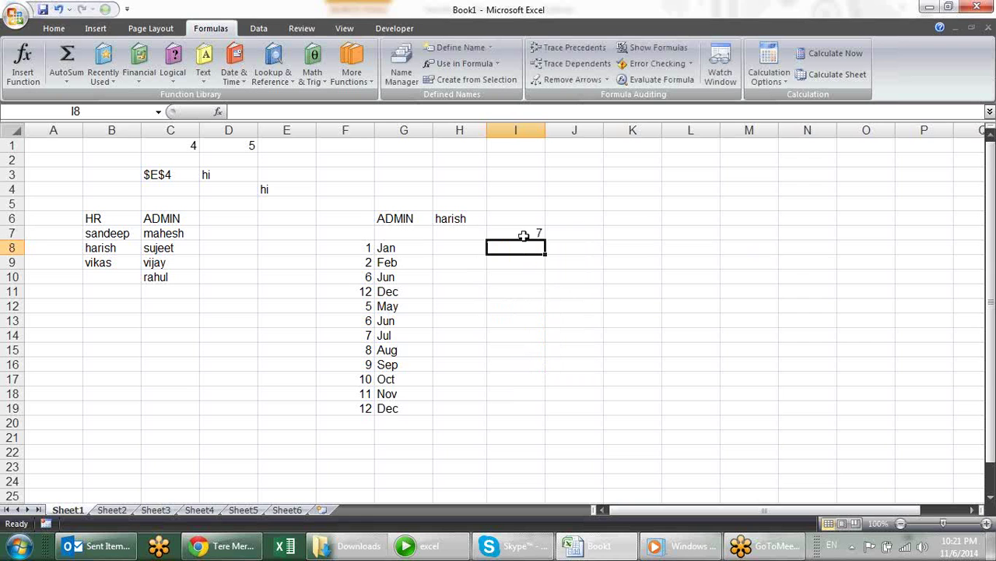
- Enter =COLUMN() in J7, which returns 10
{"action": "left_click", "coordinate": [562, 222]}
{"action": "left_click", "coordinate": [564, 234]}
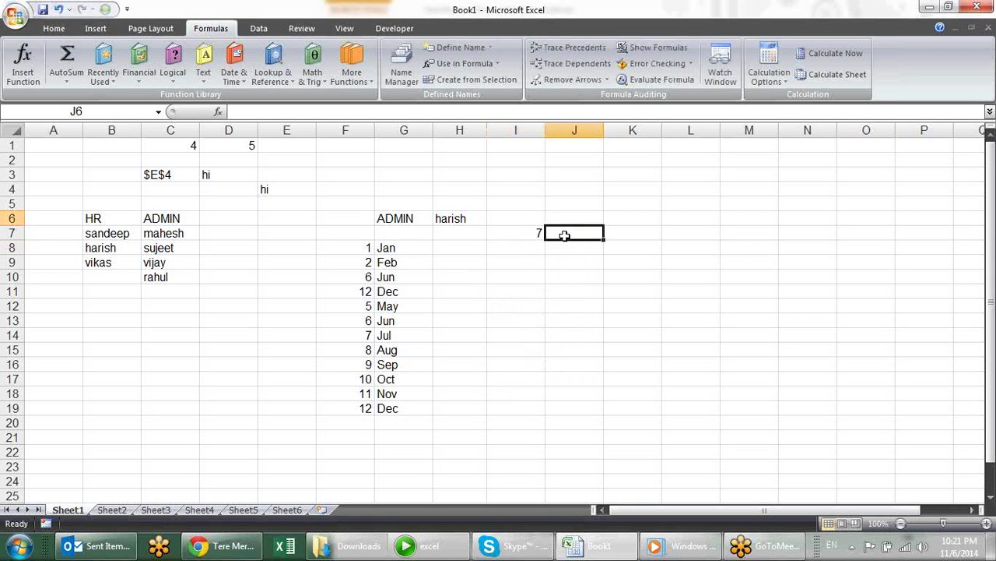
{"action": "type", "text": "=colo"}
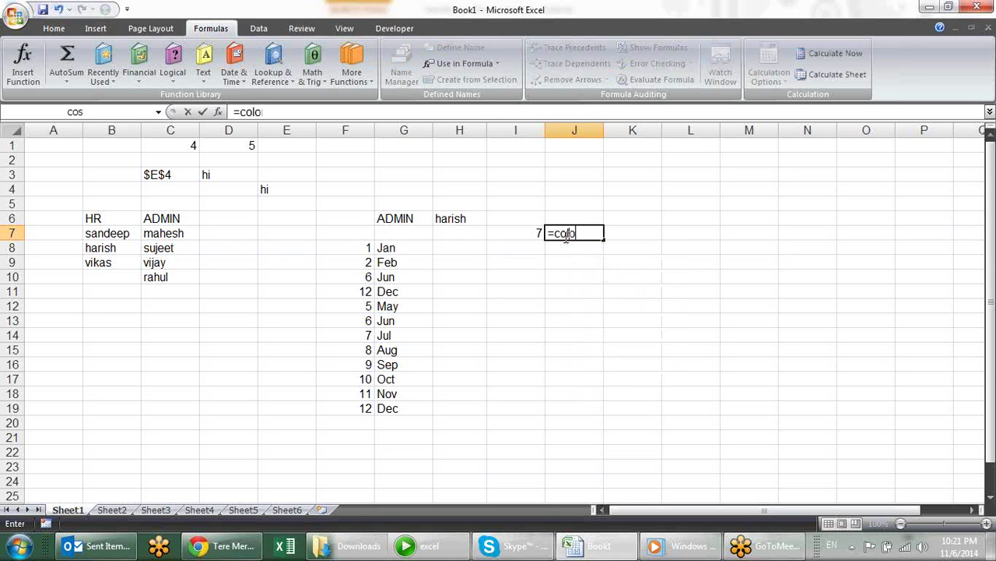
{"action": "key", "text": "BackSpace"}
{"action": "key", "text": "Tab"}
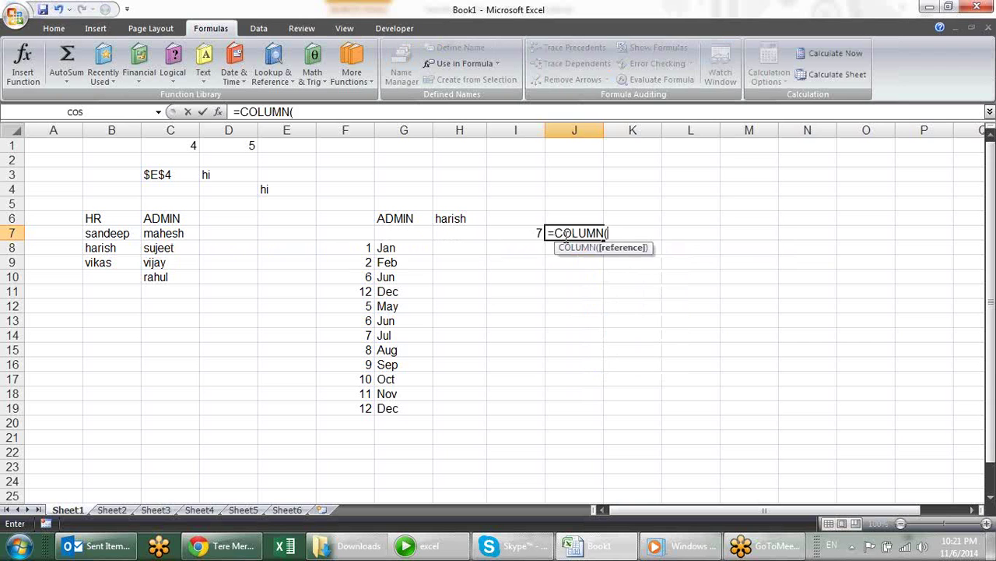
{"action": "key", "text": "Return"}
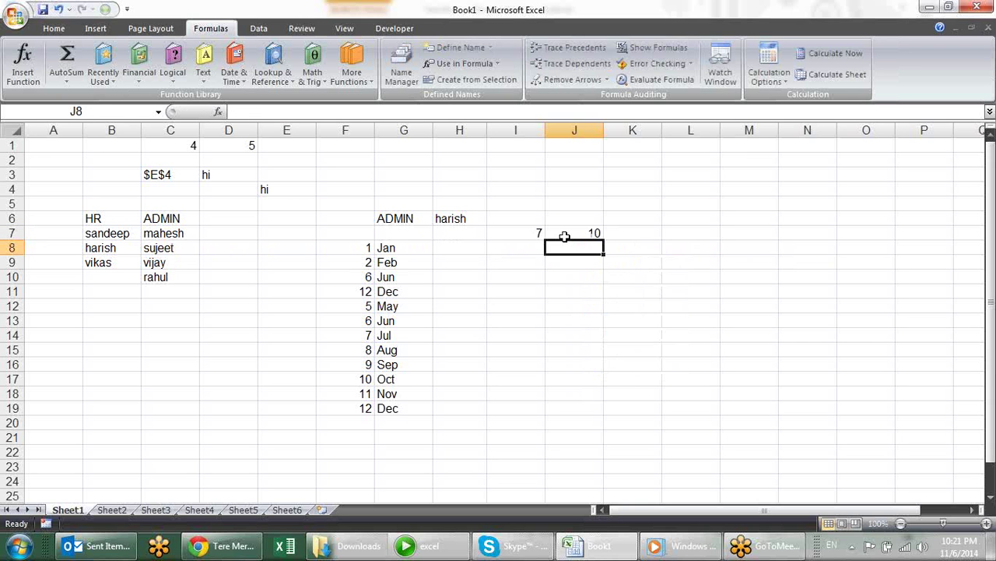
{"action": "left_click", "coordinate": [564, 237]}
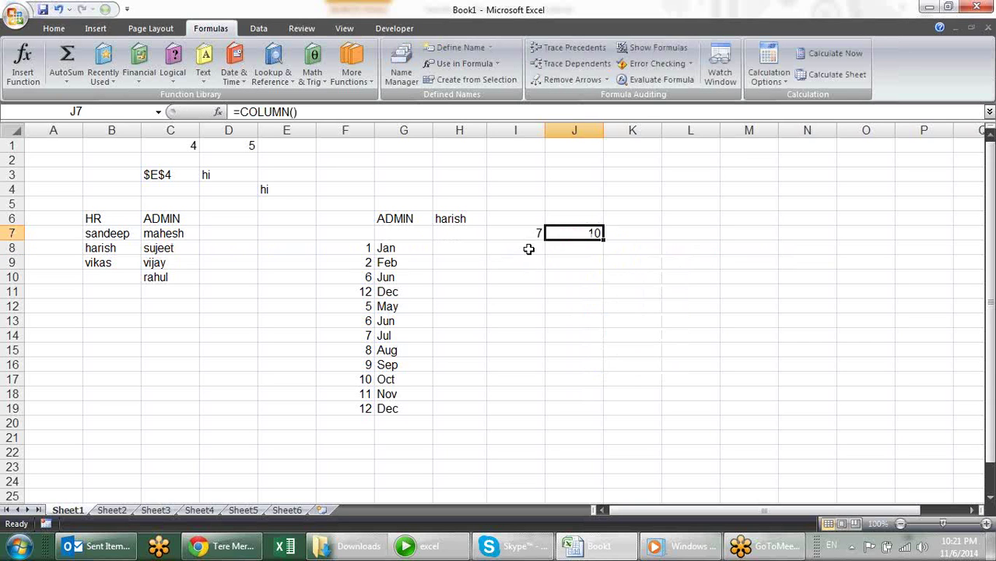
{"action": "left_click", "coordinate": [528, 235]}
- Try adding a cell reference to I7's ROW formula, cancel it, and select I9
{"action": "double_click", "coordinate": [527, 235]}
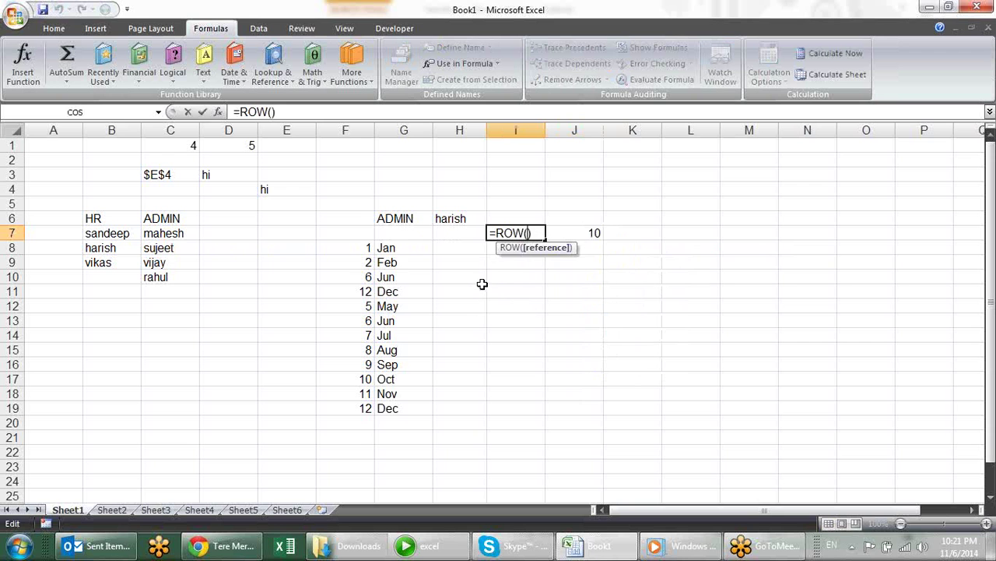
{"action": "left_click", "coordinate": [502, 264]}
{"action": "key", "text": "Escape"}
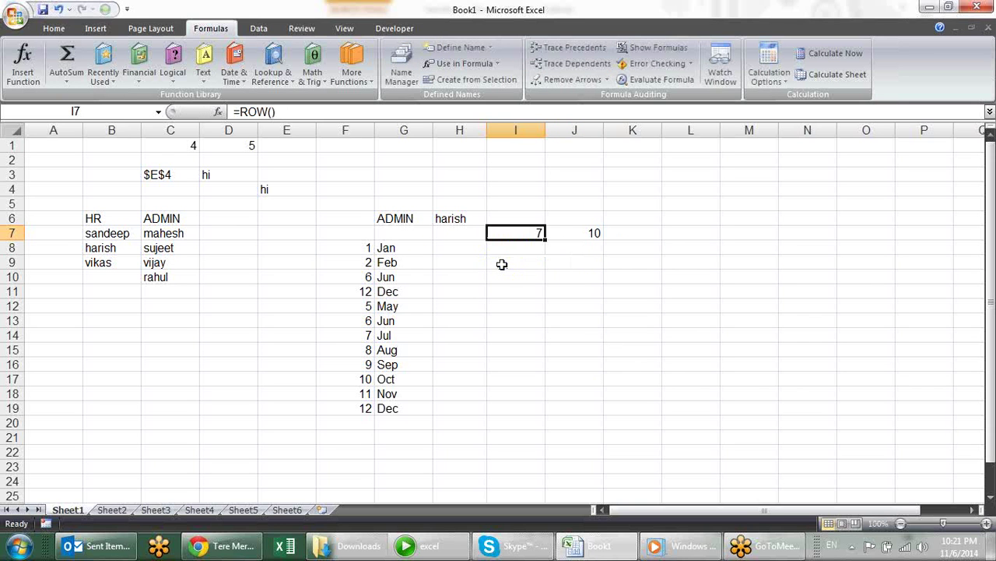
{"action": "left_click", "coordinate": [502, 265]}
- Enter =ROW(F4) in I9, which displays 4
{"action": "type", "text": "=ro"}
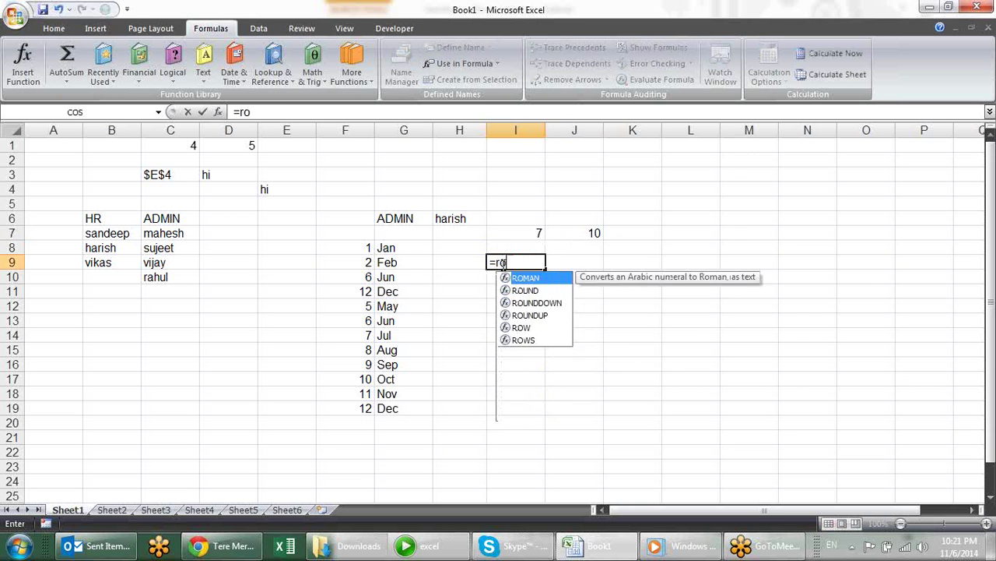
{"action": "type", "text": "w"}
{"action": "key", "text": "Tab"}
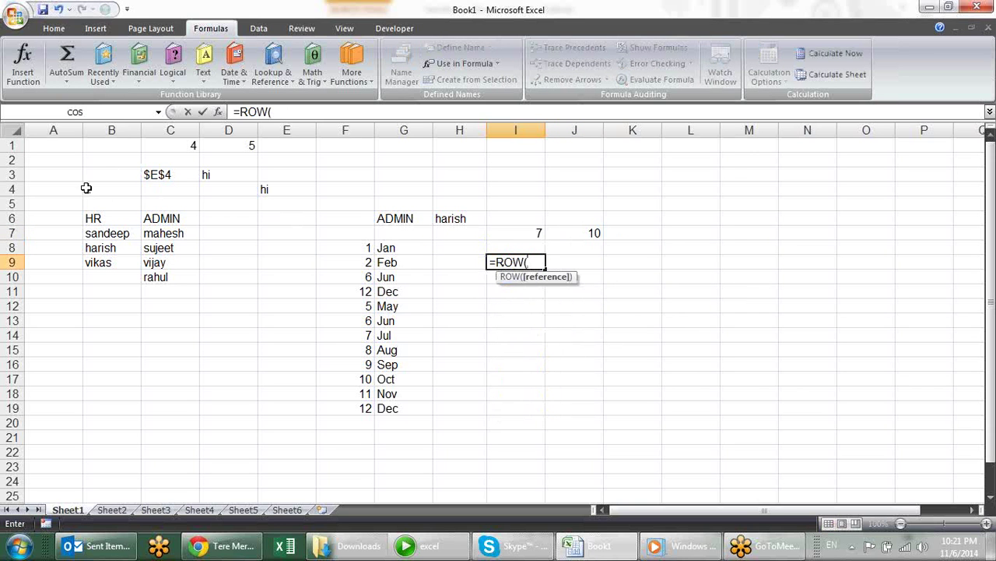
{"action": "left_click", "coordinate": [332, 188]}
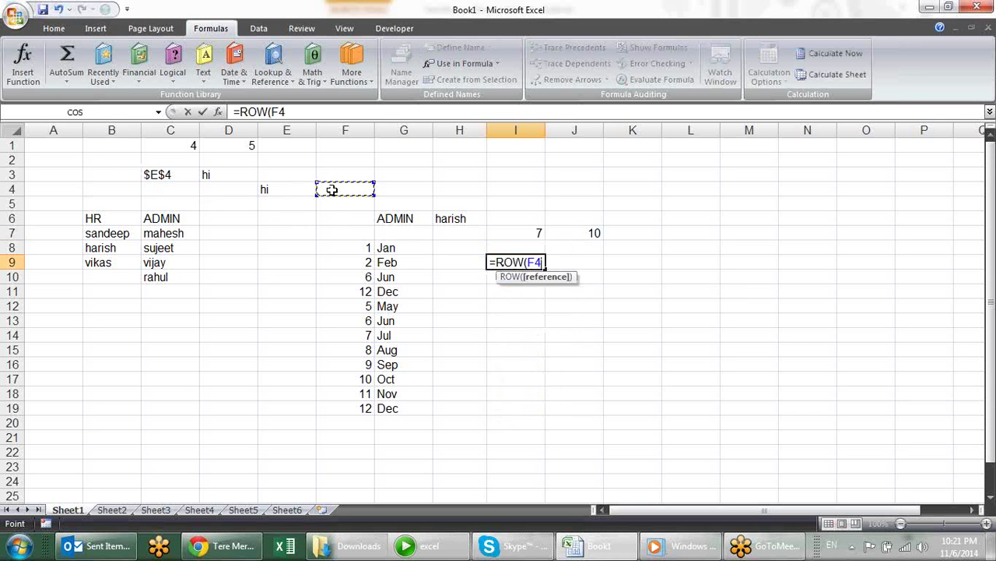
{"action": "type", "text": ")"}
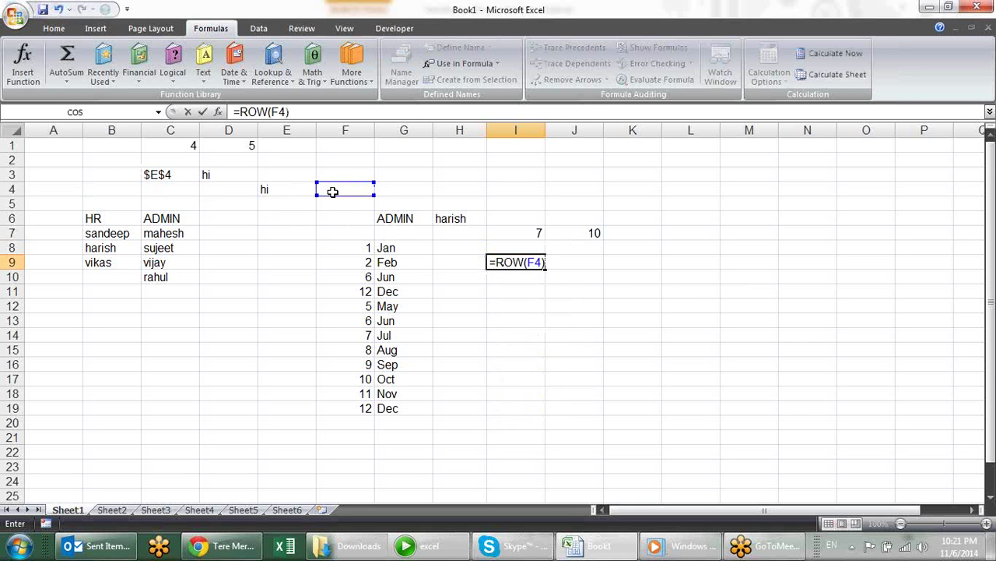
{"action": "key", "text": "Return"}
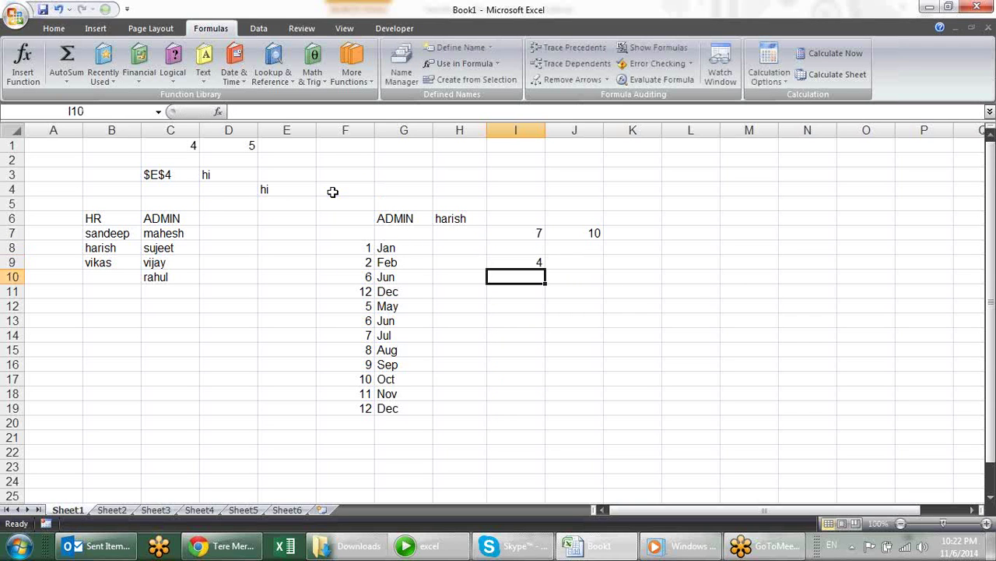
{"action": "key", "text": "Up"}
- Enter =COLUMN(I6) in J9, which returns 9
{"action": "key", "text": "Right"}
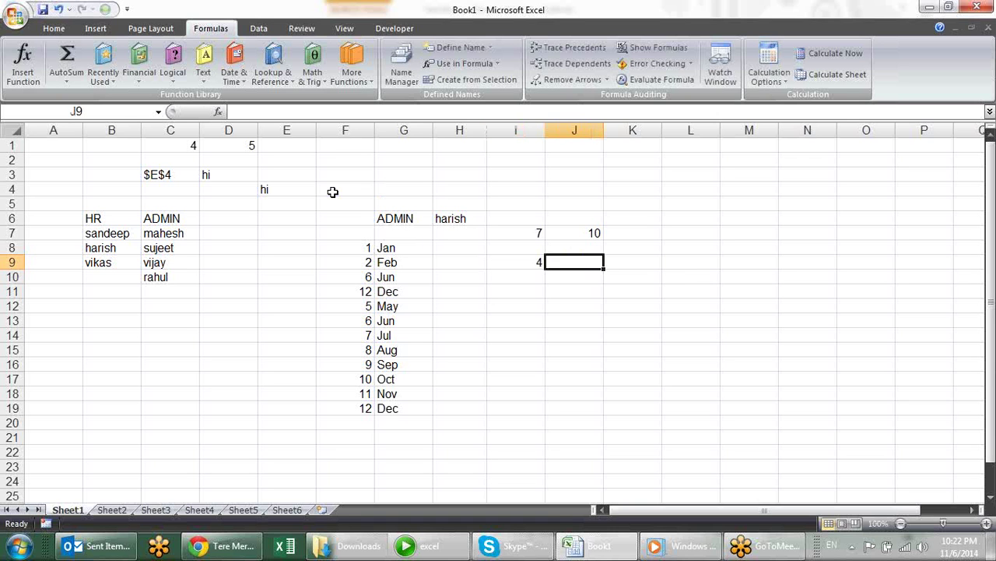
{"action": "key", "text": "F2"}
{"action": "type", "text": "="}
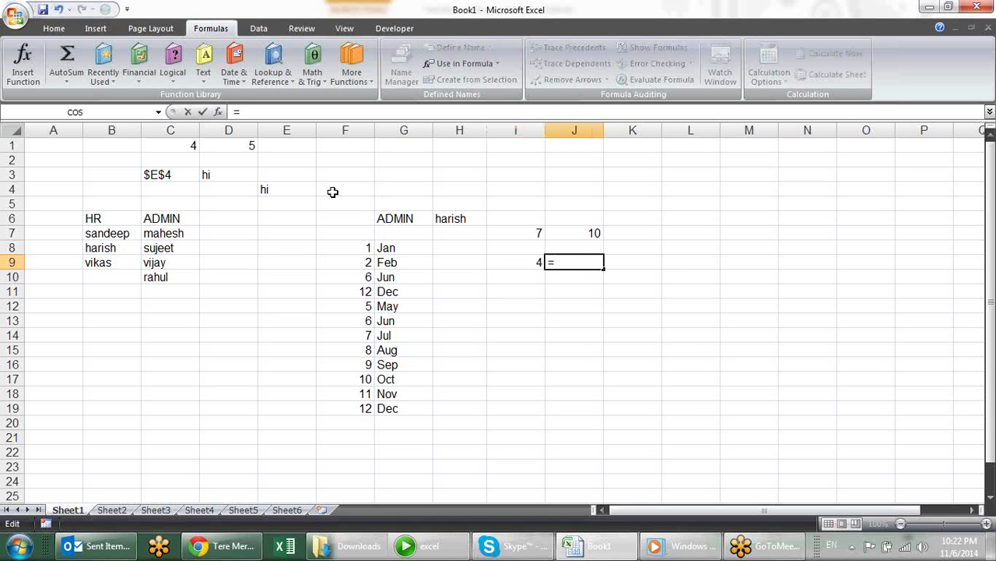
{"action": "type", "text": "colu"}
{"action": "key", "text": "Tab"}
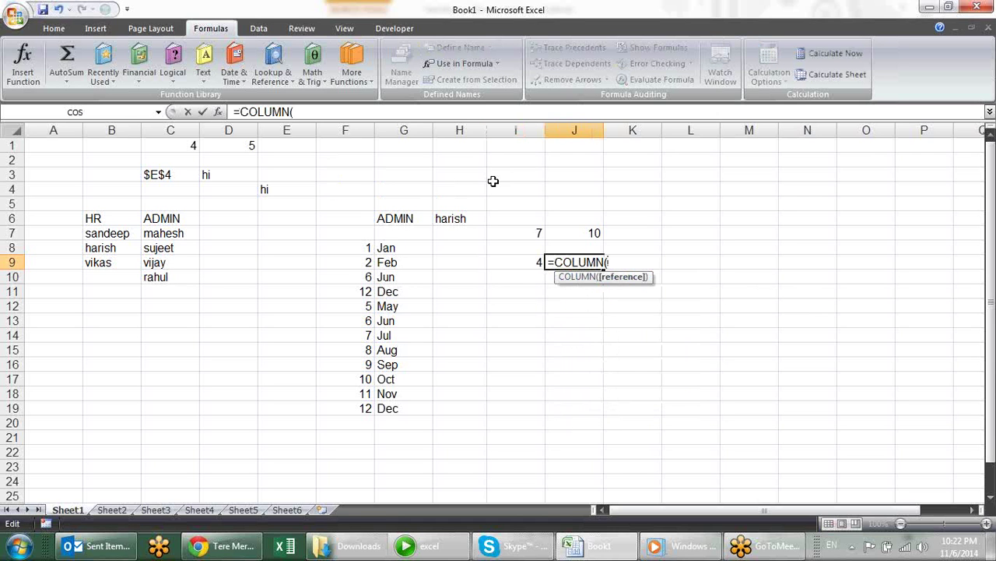
{"action": "left_click", "coordinate": [521, 214]}
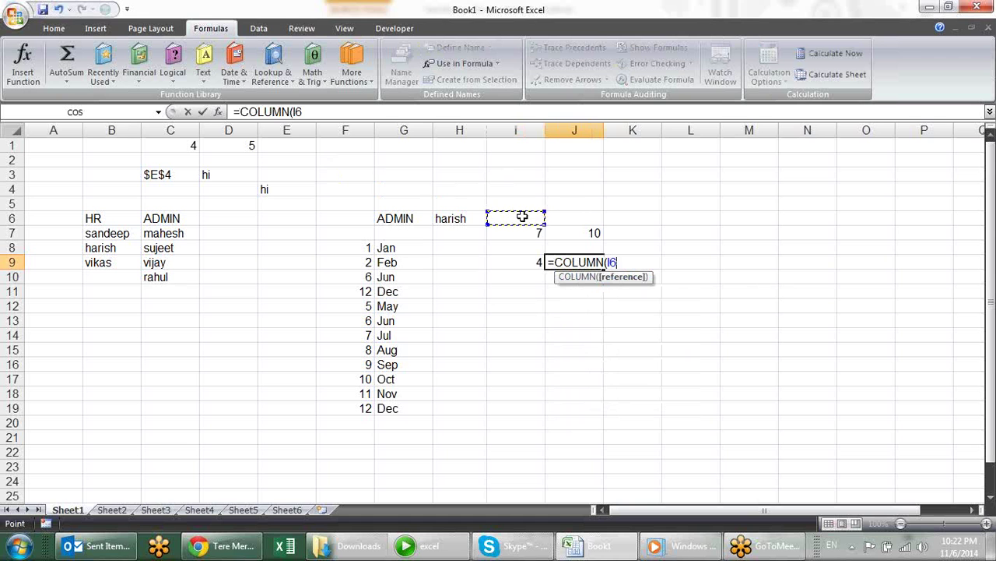
{"action": "key", "text": "Return"}
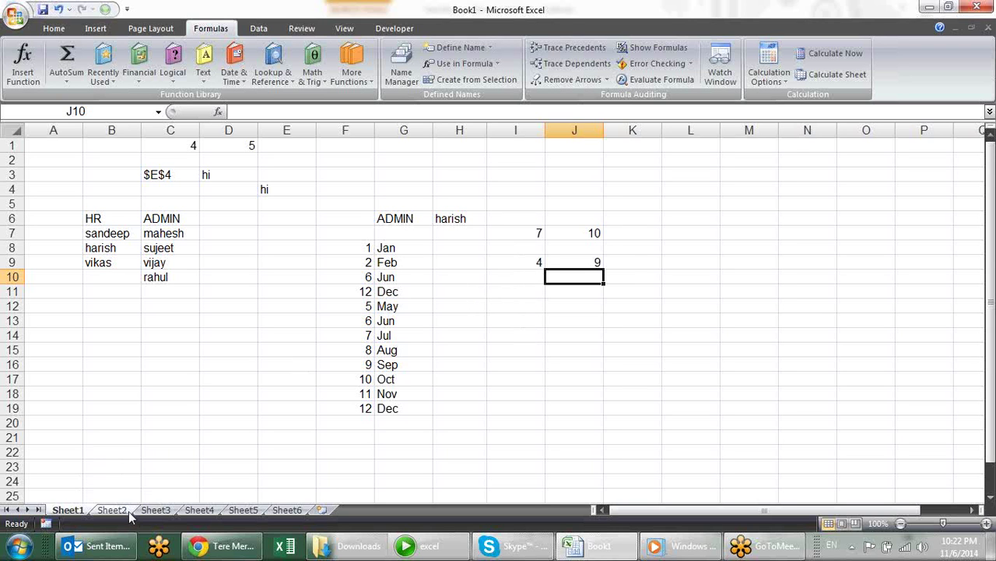
- On Sheet2, enter =ROW() in A1 and fill it down to A22
{"action": "left_click", "coordinate": [113, 510]}
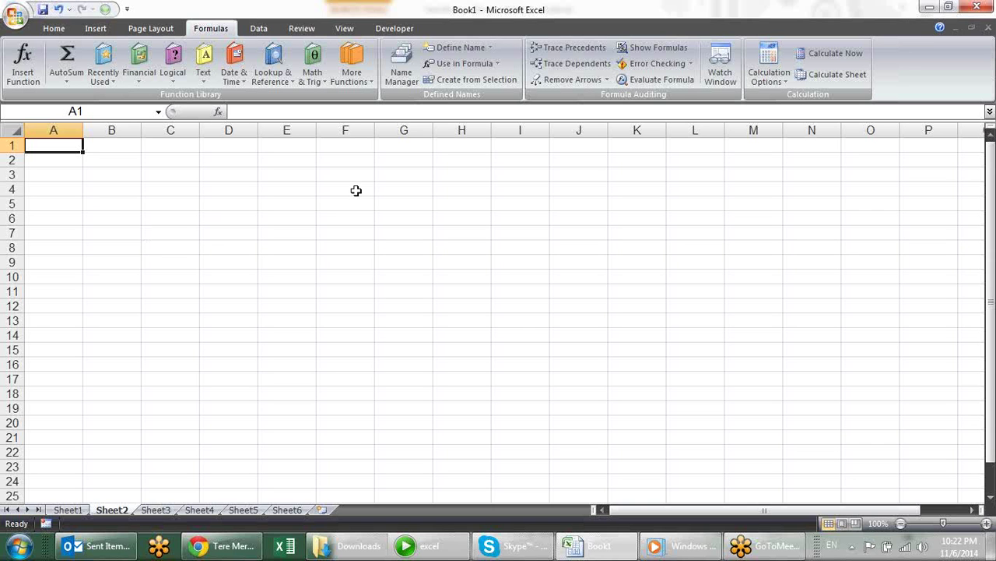
{"action": "type", "text": "="}
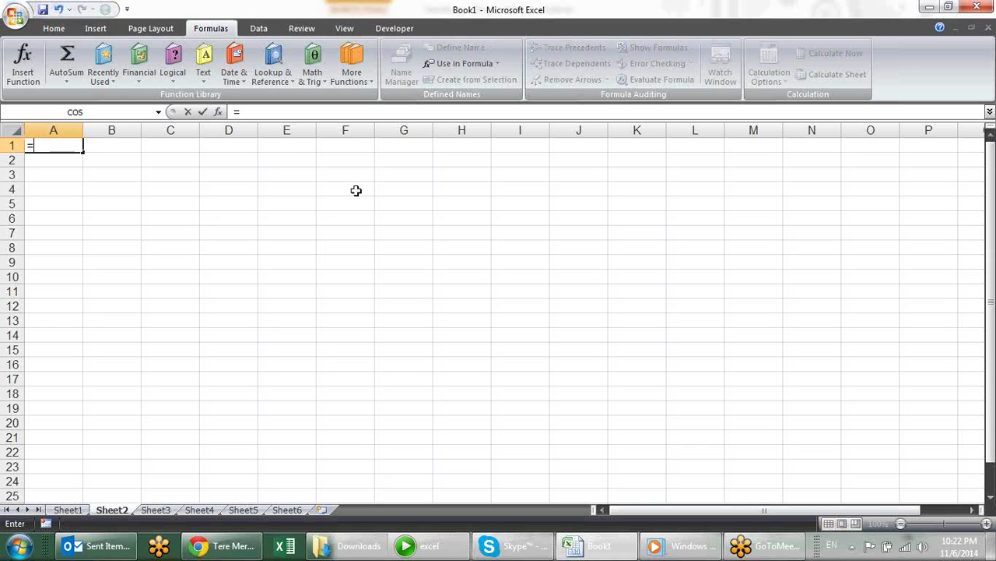
{"action": "type", "text": "row"}
{"action": "key", "text": "Tab"}
{"action": "key", "text": "Return"}
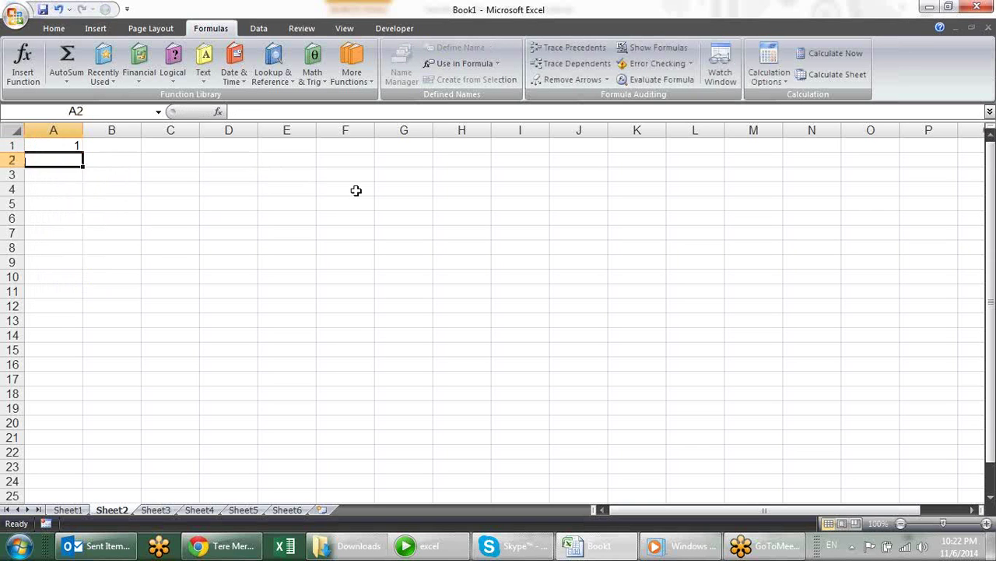
{"action": "left_click", "coordinate": [66, 140]}
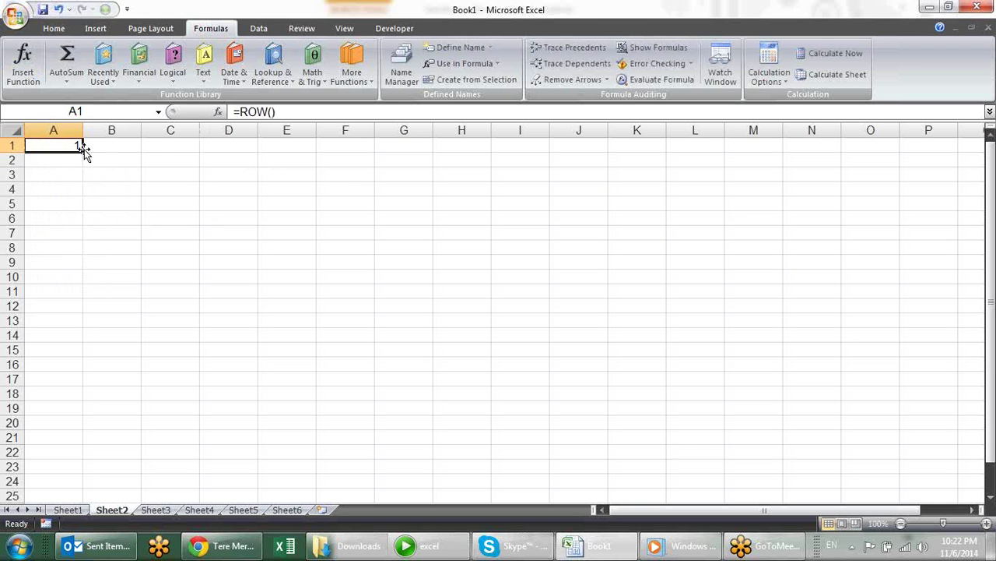
{"action": "left_click_drag", "start_coordinate": [81, 148], "coordinate": [78, 453]}
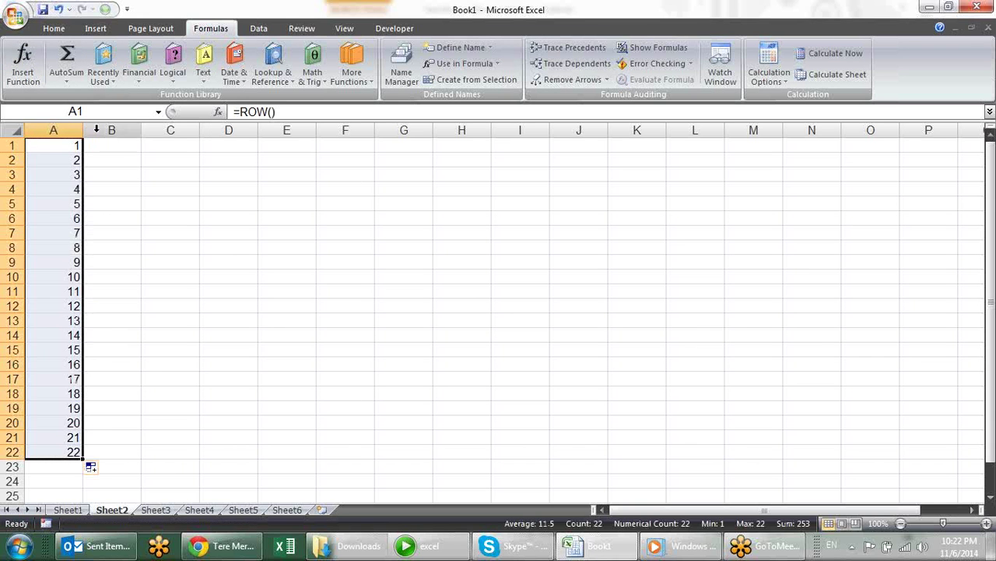
- Type a name in B1 and fill the repeating seven-name list across B1:E22
{"action": "left_click", "coordinate": [112, 144]}
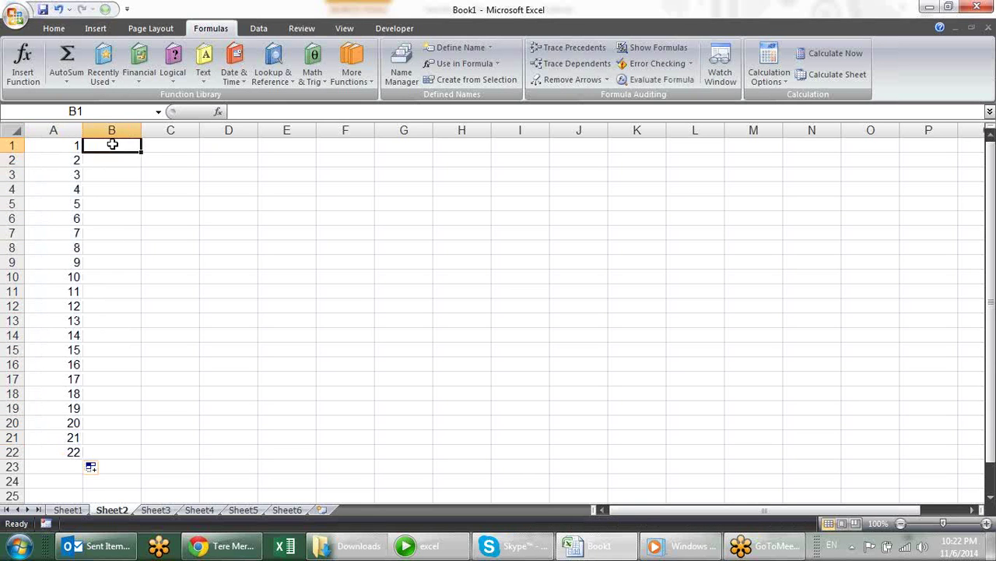
{"action": "type", "text": "sandme"}
{"action": "key", "text": "BackSpace"}
{"action": "key", "text": "BackSpace"}
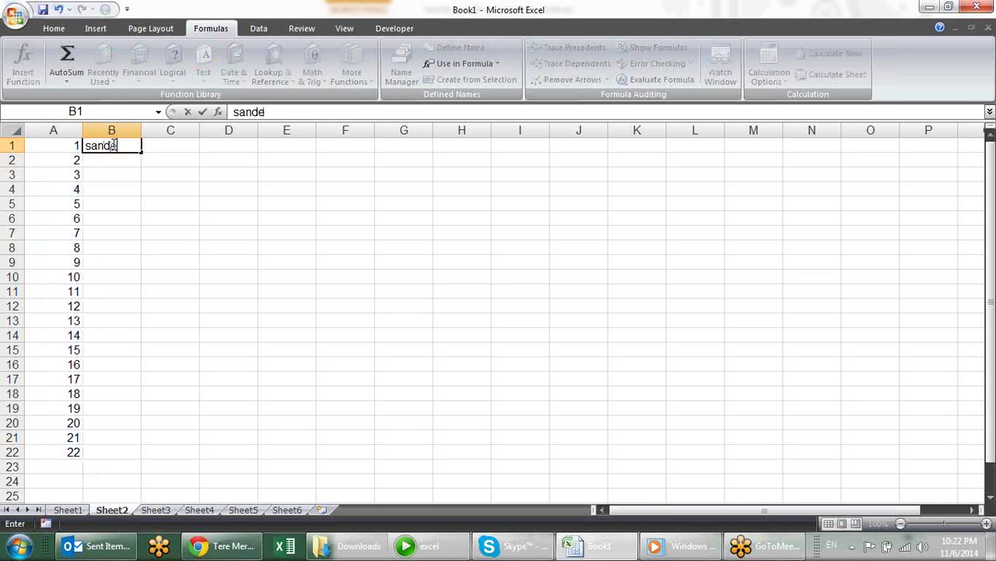
{"action": "key", "text": "Return"}
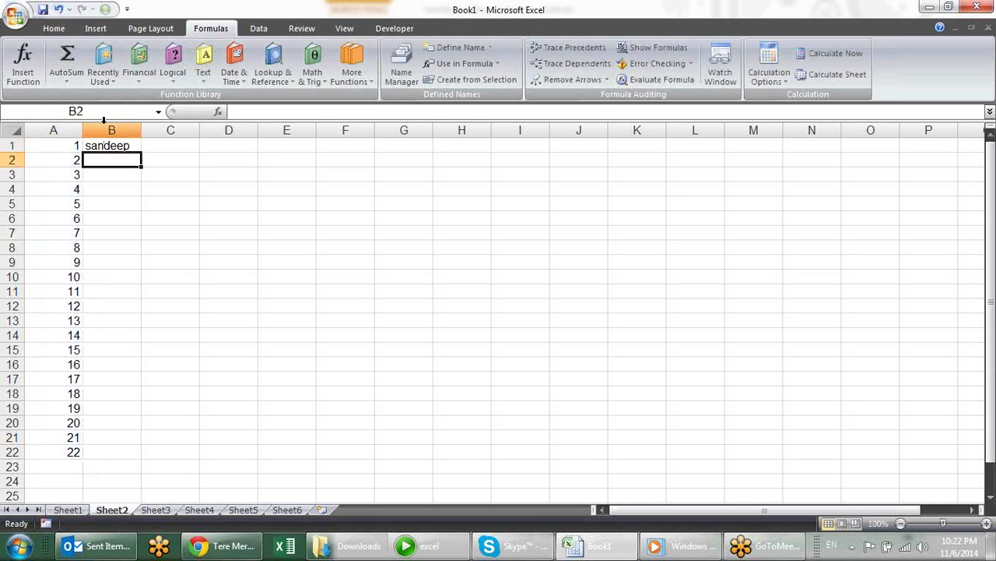
{"action": "left_click", "coordinate": [114, 146]}
{"action": "mouse_move", "coordinate": [141, 153]}
{"action": "left_mouse_down"}
{"action": "mouse_move", "coordinate": [100, 457]}
{"action": "mouse_move", "coordinate": [325, 468]}
{"action": "left_mouse_up"}
{"action": "left_click", "coordinate": [404, 321]}
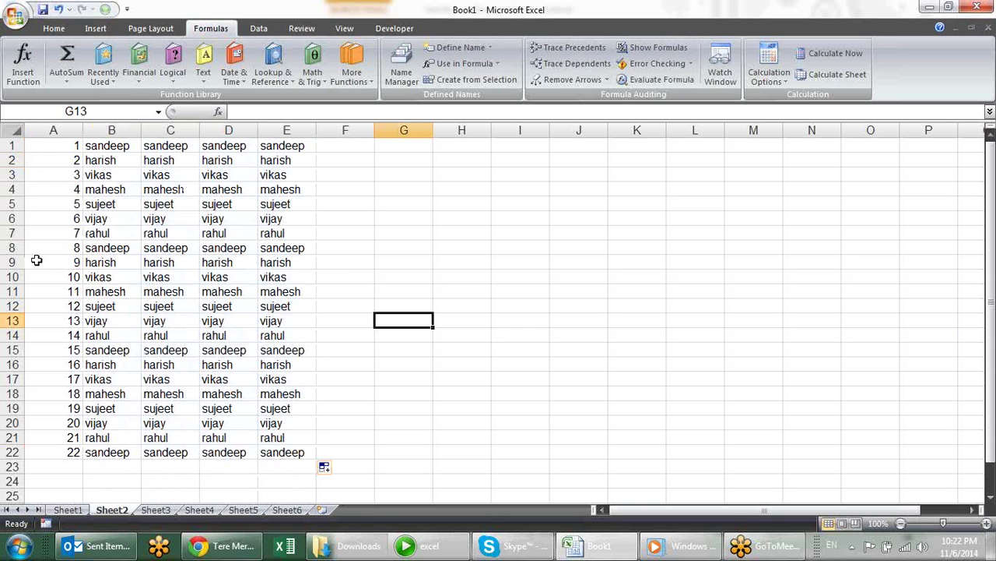
{"action": "left_click", "coordinate": [10, 246]}
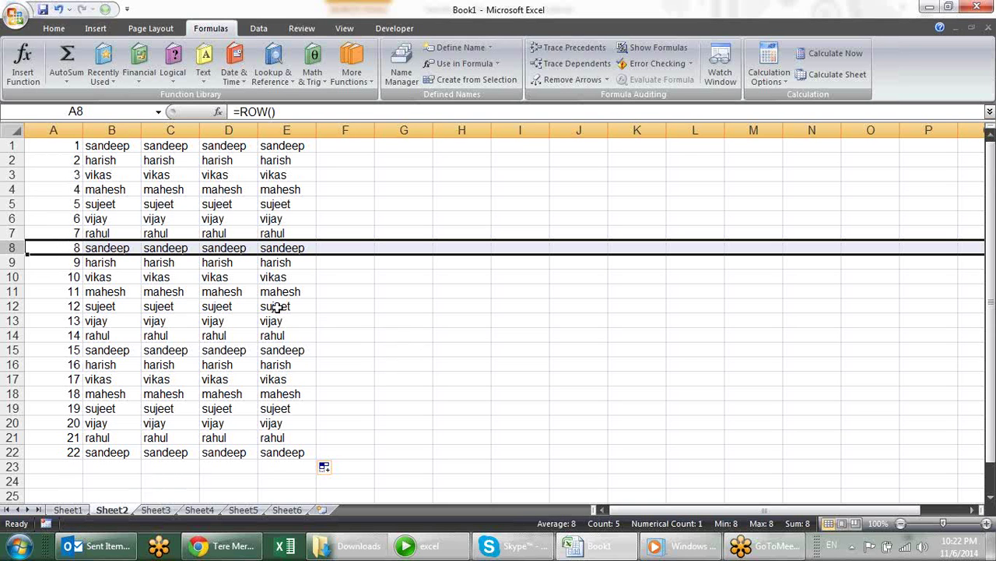
- Delete row 8 from the Sheet2 name list
{"action": "right_click", "coordinate": [22, 253]}
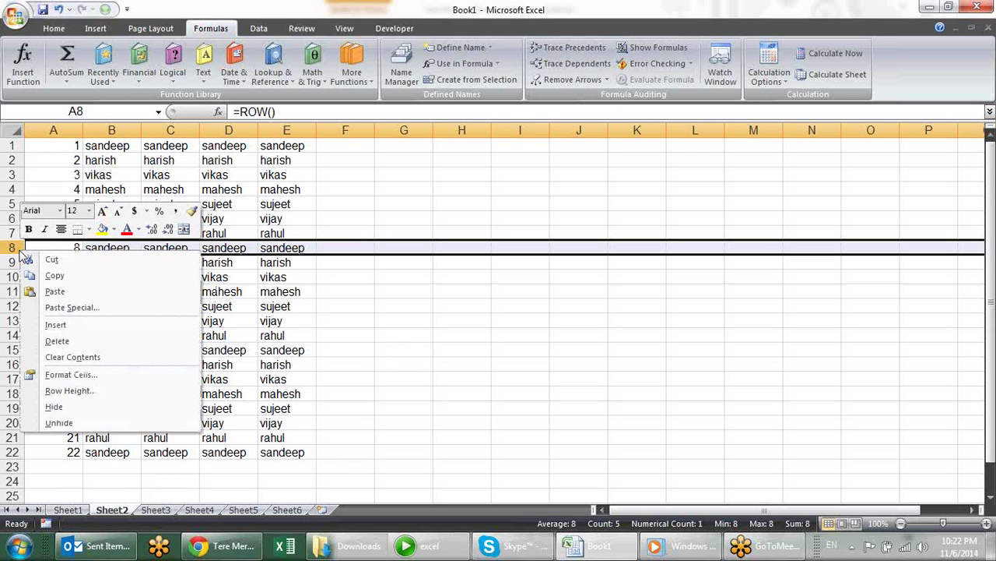
{"action": "left_click", "coordinate": [80, 341]}
{"action": "left_click", "coordinate": [324, 307]}
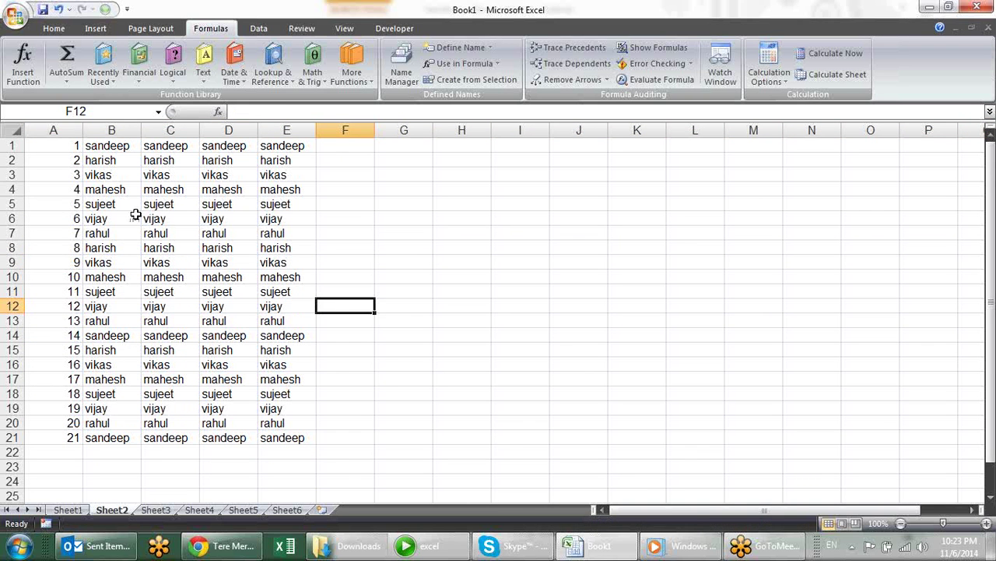
- Check the ROW() serials in column A, confirming they renumber to run 1–21
{"action": "left_click", "coordinate": [73, 189]}
{"action": "left_click_drag", "start_coordinate": [73, 262], "coordinate": [73, 251]}
{"action": "left_click", "coordinate": [67, 308]}
{"action": "left_click", "coordinate": [63, 346]}
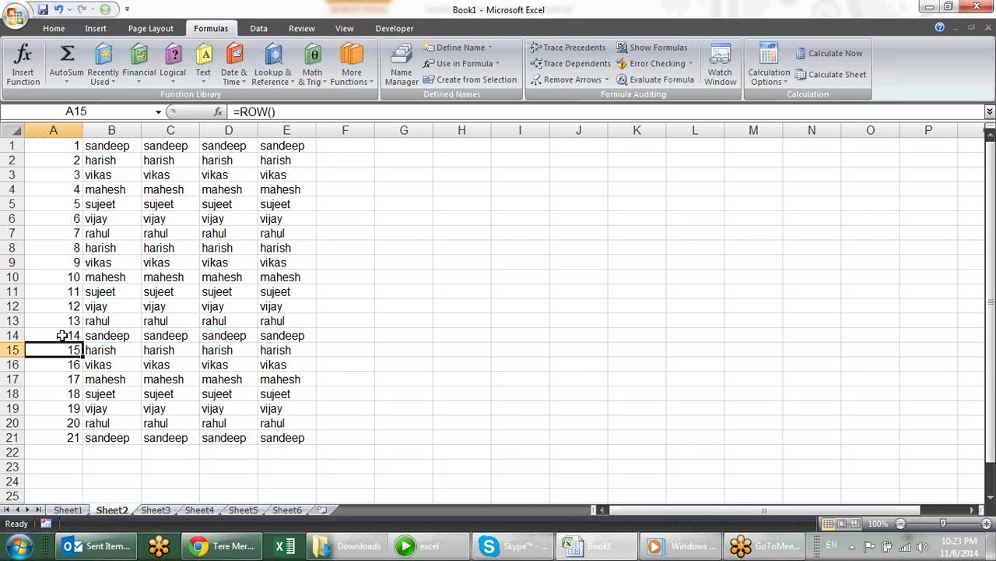
{"action": "left_click", "coordinate": [67, 247]}
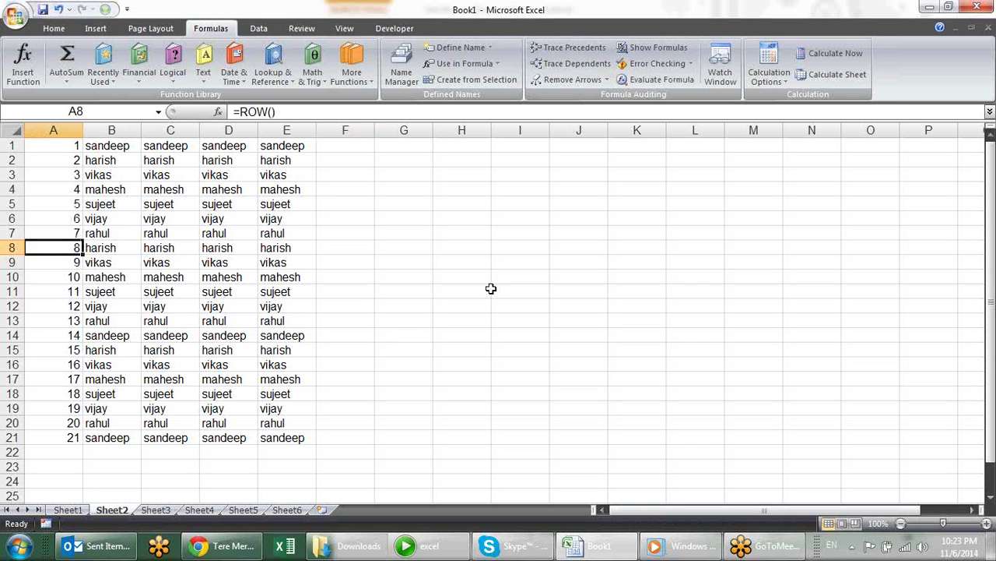
{"action": "left_click", "coordinate": [370, 260]}
{"action": "left_click", "coordinate": [73, 145]}
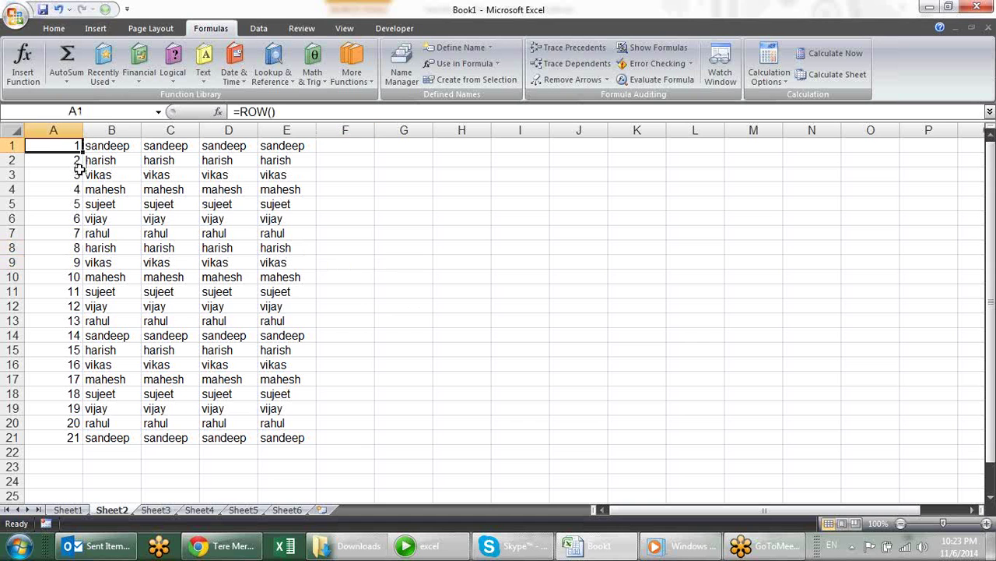
{"action": "left_click", "coordinate": [70, 233]}
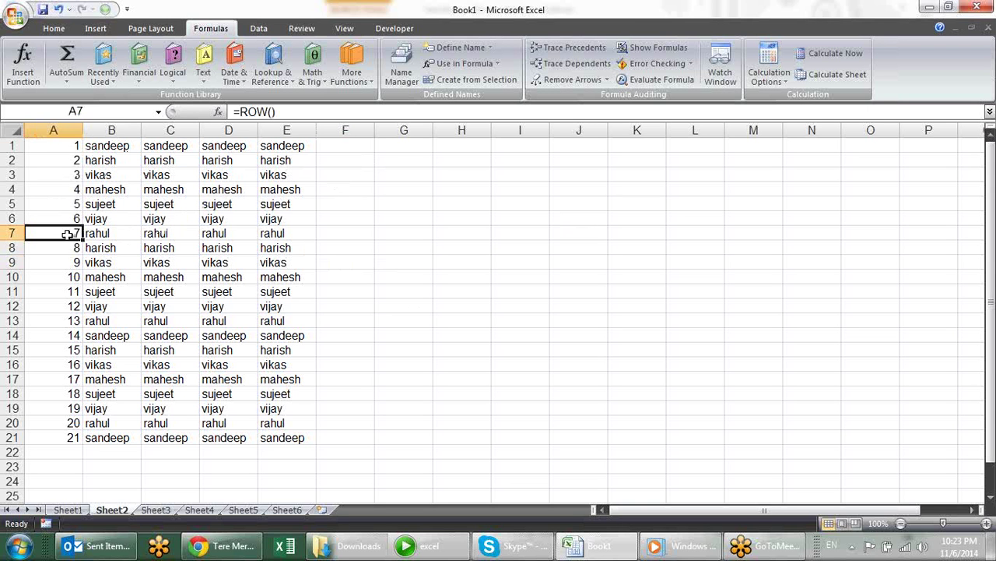
- Change A7 to =ROW()-6 and fill it down to A21 for serials 1–15
{"action": "double_click", "coordinate": [68, 234]}
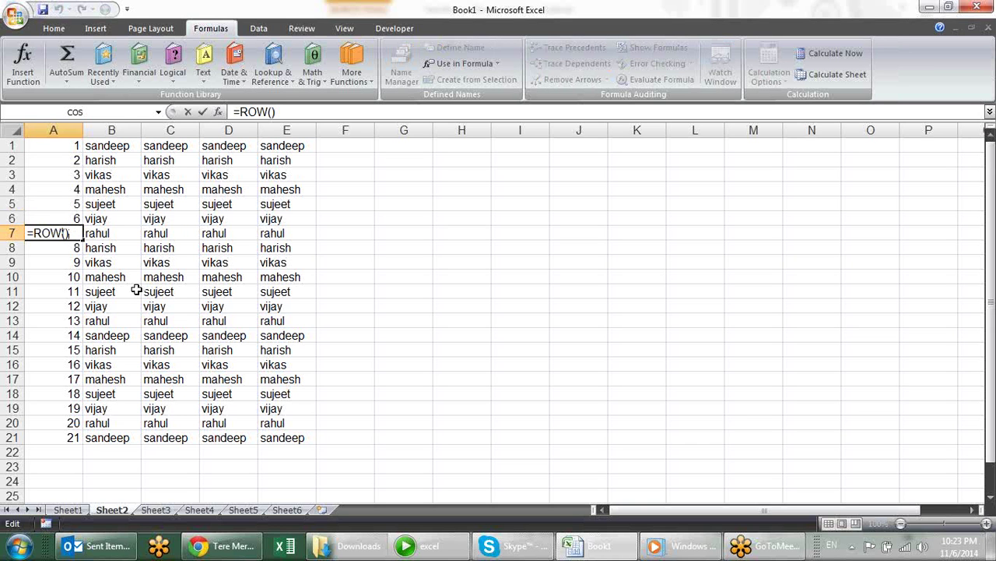
{"action": "type", "text": "-6"}
{"action": "key", "text": "Return"}
{"action": "left_click", "coordinate": [76, 236]}
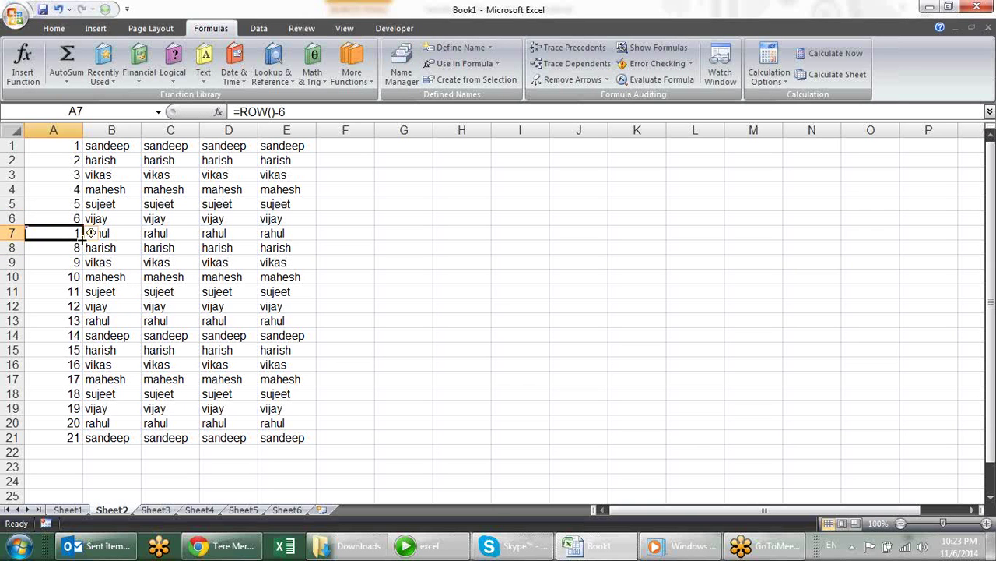
{"action": "left_click_drag", "start_coordinate": [82, 239], "coordinate": [84, 442]}
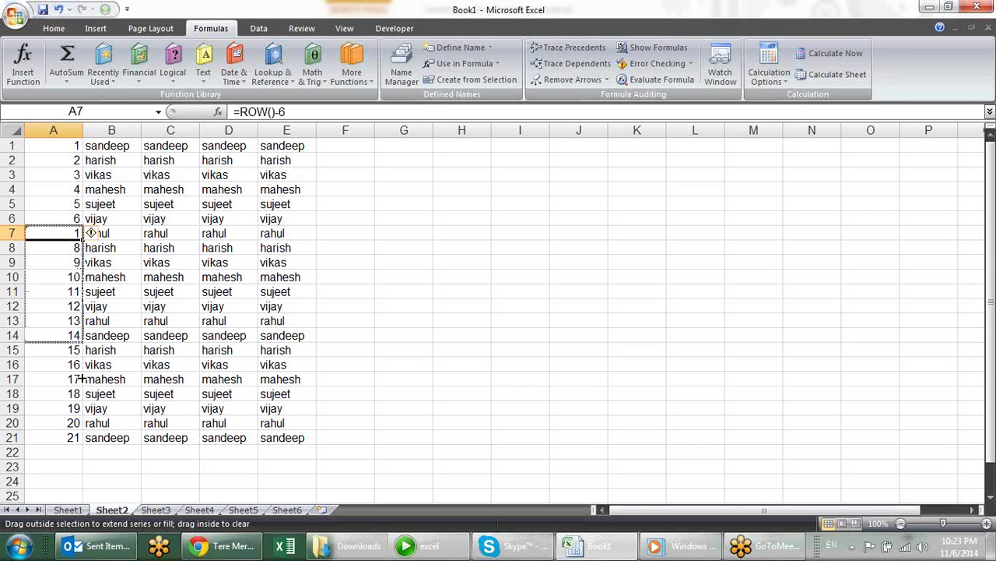
{"action": "left_click", "coordinate": [442, 330]}
- Clear the old serial numbers from A1:A6
{"action": "left_click_drag", "start_coordinate": [75, 216], "coordinate": [70, 146]}
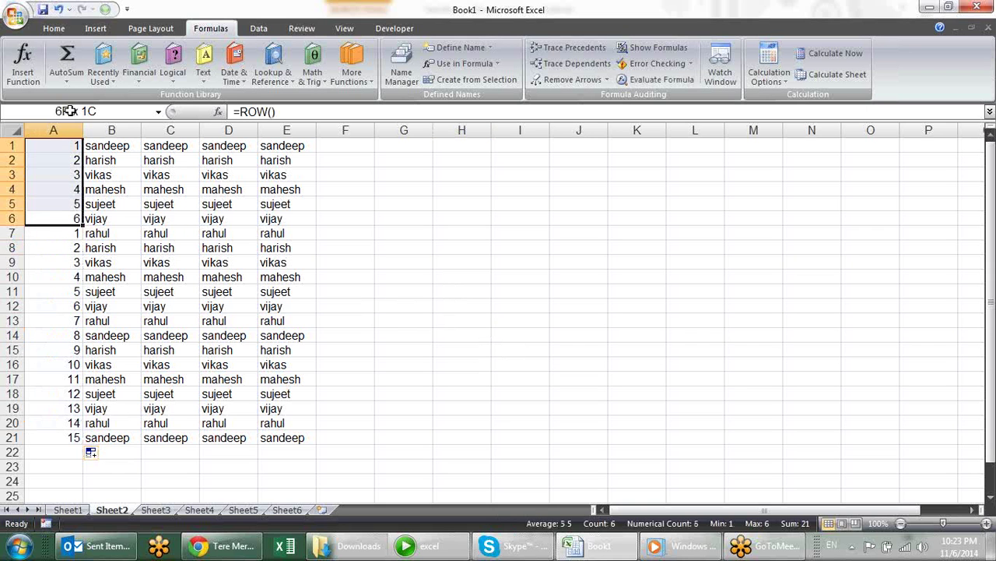
{"action": "key", "text": "Return"}
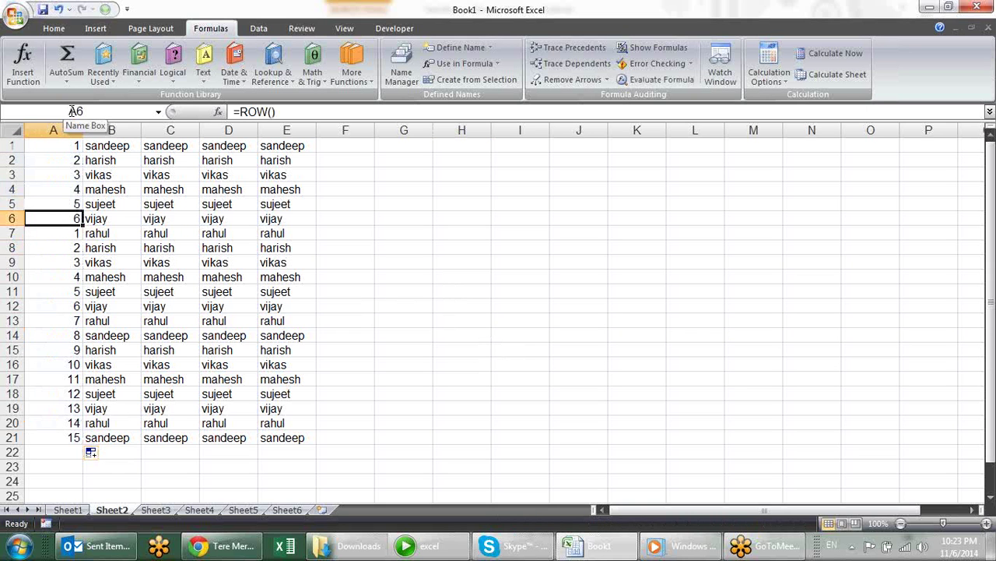
{"action": "key", "text": "ctrl+z"}
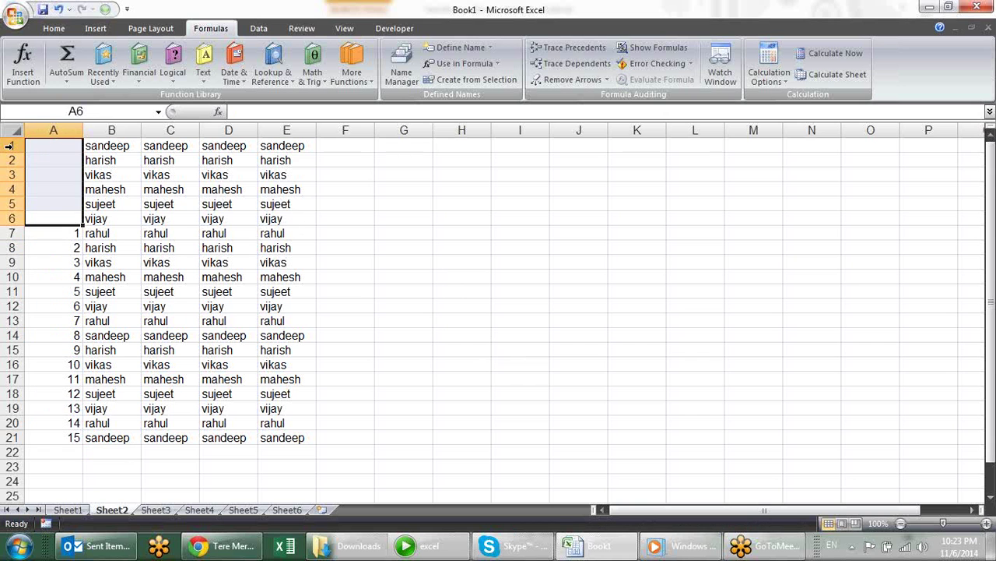
- Clear rows 1–6 entirely and check the serials in A7 through A18
{"action": "left_click_drag", "start_coordinate": [12, 145], "coordinate": [9, 215]}
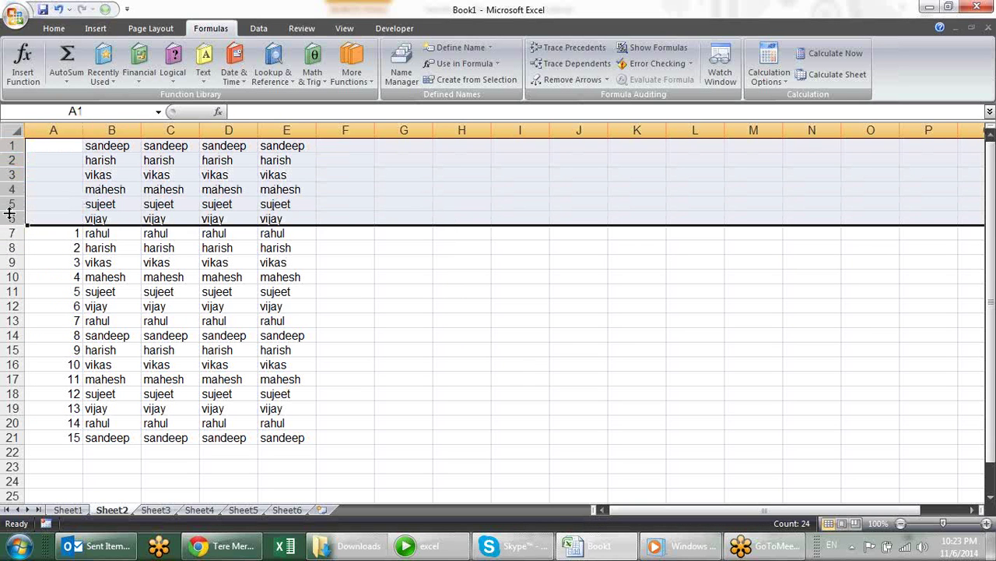
{"action": "key", "text": "Delete"}
{"action": "left_click", "coordinate": [467, 336]}
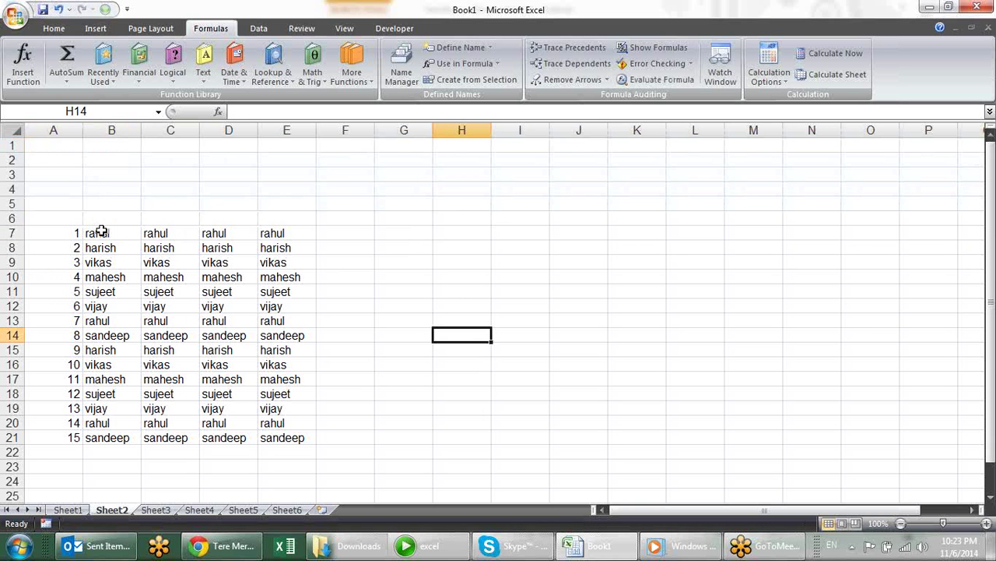
{"action": "left_click", "coordinate": [77, 233]}
{"action": "left_click", "coordinate": [65, 262]}
{"action": "left_click", "coordinate": [60, 278]}
{"action": "left_click", "coordinate": [52, 320]}
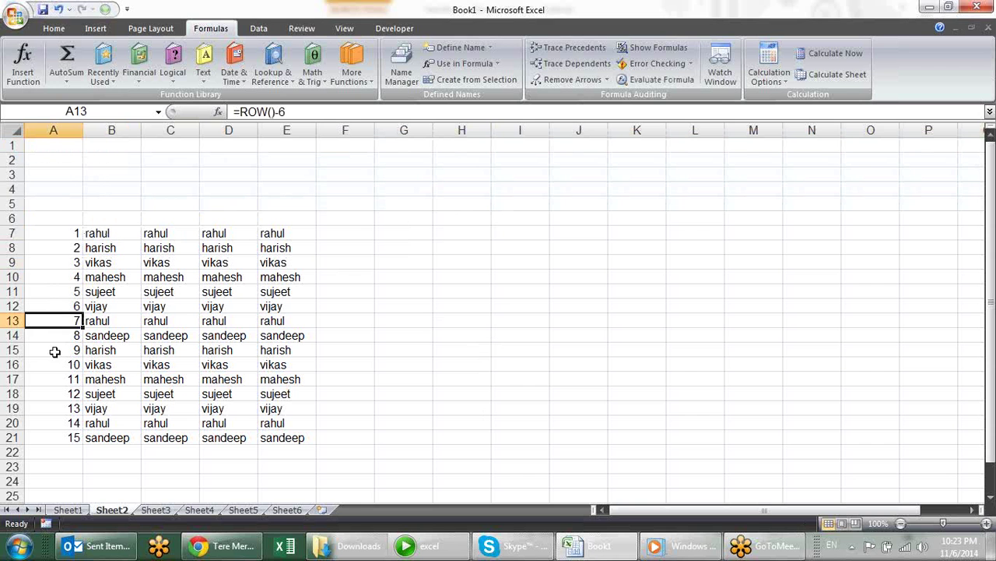
{"action": "left_click", "coordinate": [54, 352]}
{"action": "left_click", "coordinate": [55, 389]}
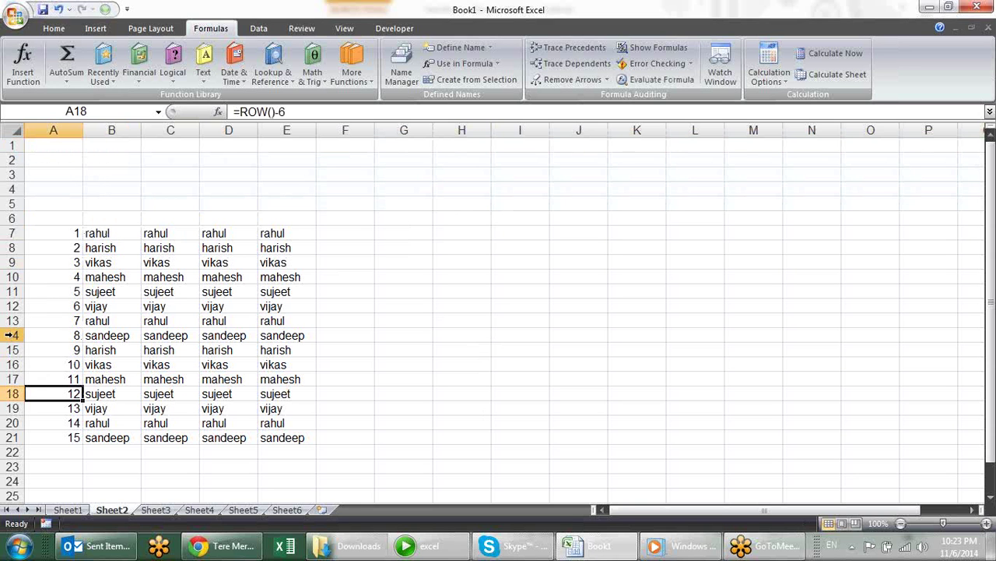
- Delete row 14 so the =ROW()-6 serials renumber to run 1–14
{"action": "left_click", "coordinate": [12, 335]}
{"action": "key", "text": "ctrl+minus"}
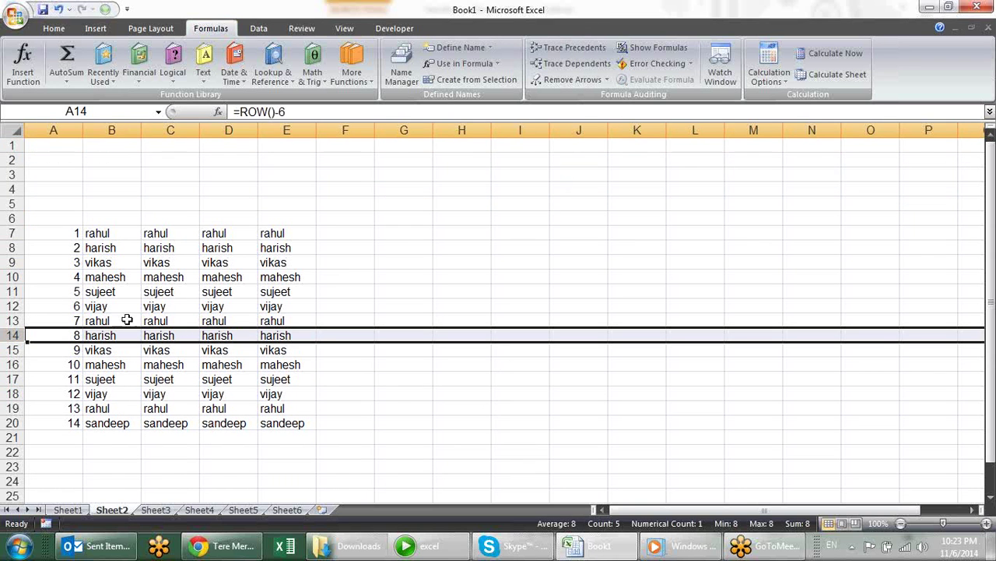
{"action": "left_click", "coordinate": [400, 397]}
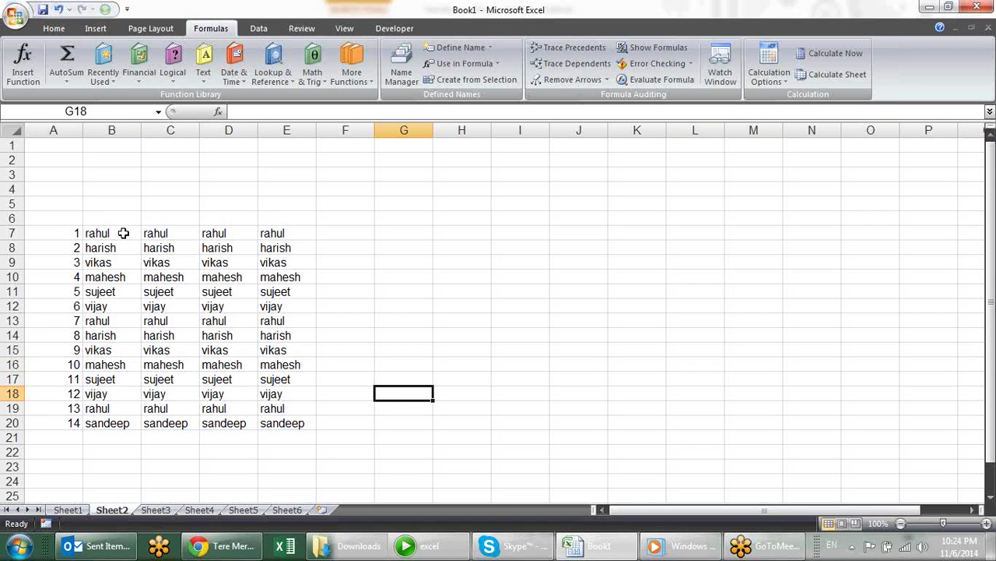
- Clear the names from B7:E20 and reopen cell A7's formula for editing
{"action": "mouse_move", "coordinate": [123, 232]}
{"action": "left_mouse_down"}
{"action": "mouse_move", "coordinate": [274, 352]}
{"action": "mouse_move", "coordinate": [288, 422]}
{"action": "left_mouse_up"}
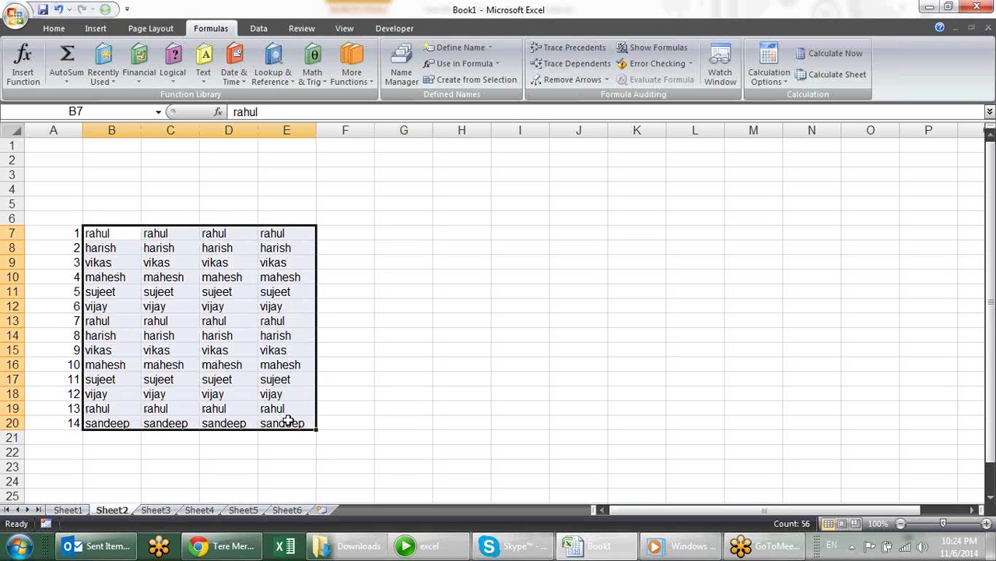
{"action": "key", "text": "Delete"}
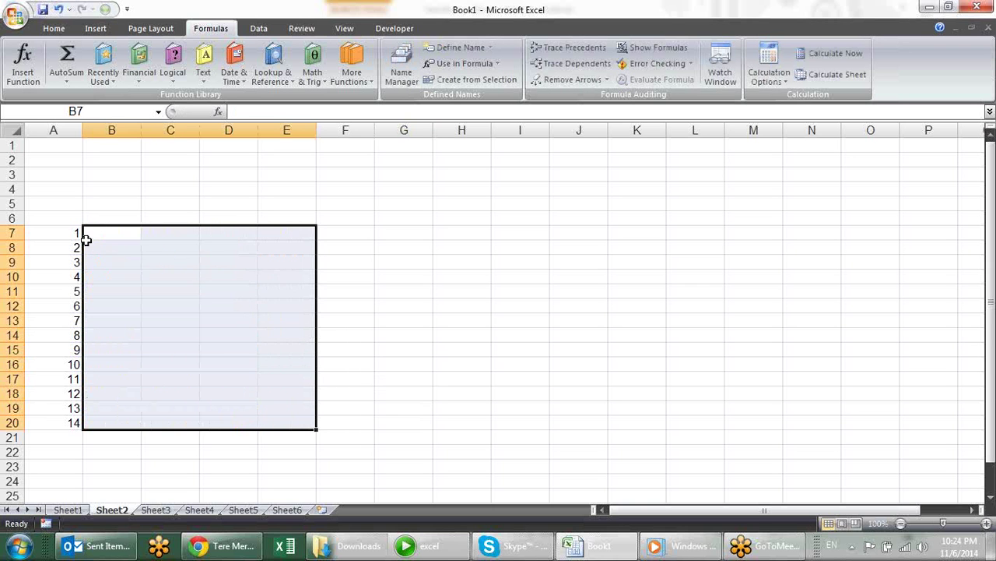
{"action": "left_click", "coordinate": [90, 233]}
{"action": "left_click", "coordinate": [73, 232]}
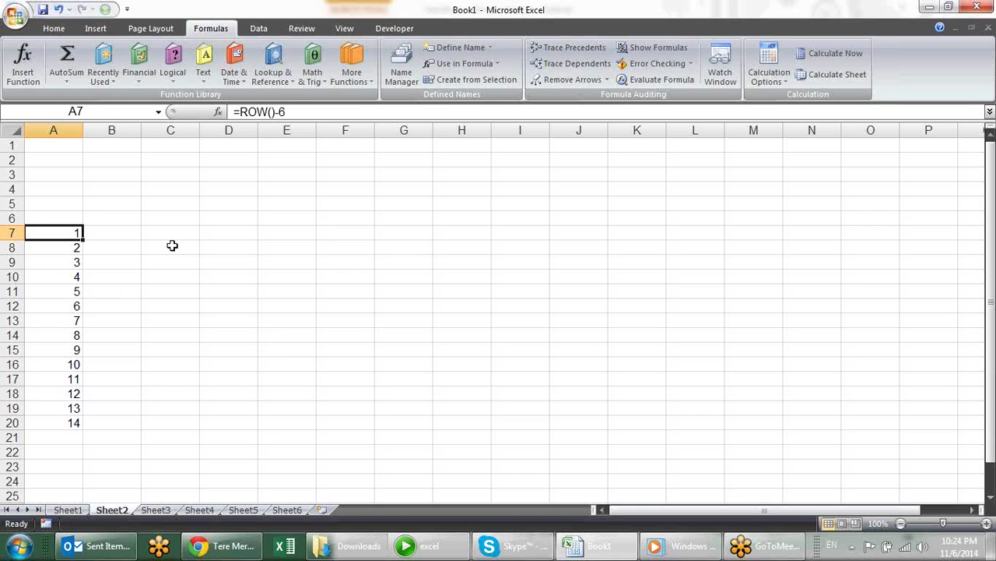
{"action": "type", "text": "="}
{"action": "key", "text": "Escape"}
{"action": "key", "text": "F2"}
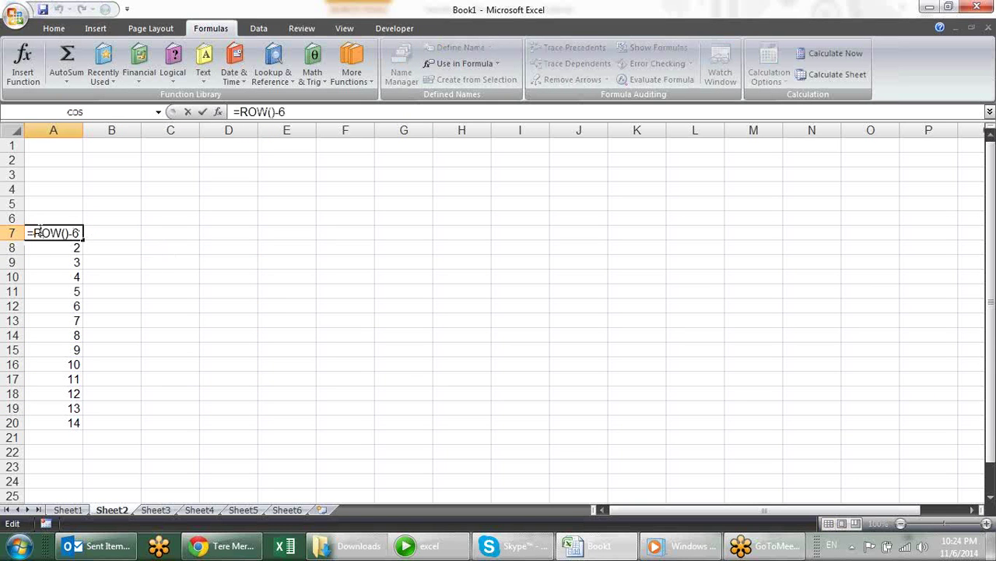
{"action": "left_click_drag", "start_coordinate": [29, 233], "coordinate": [81, 233]}
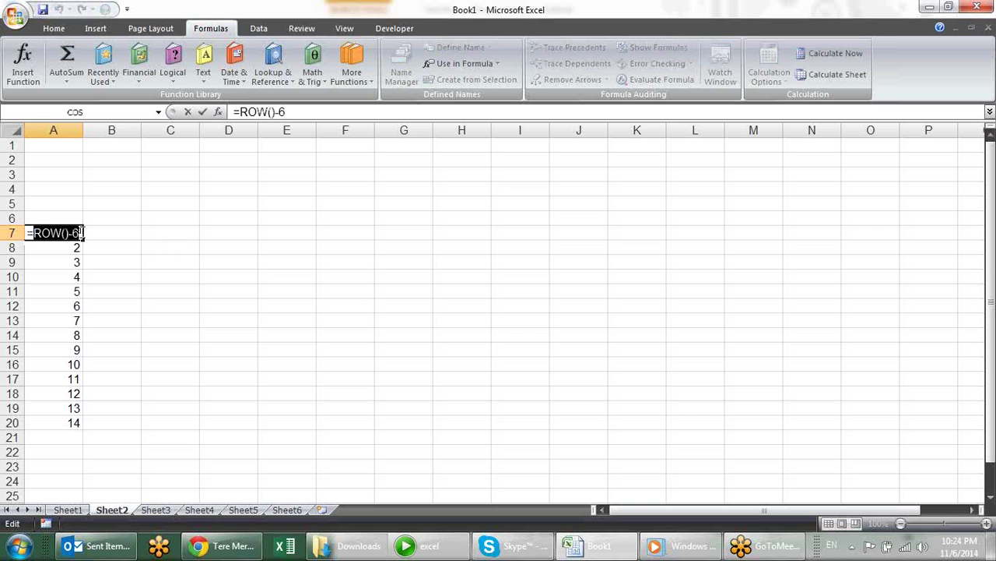
{"action": "left_click", "coordinate": [39, 228]}
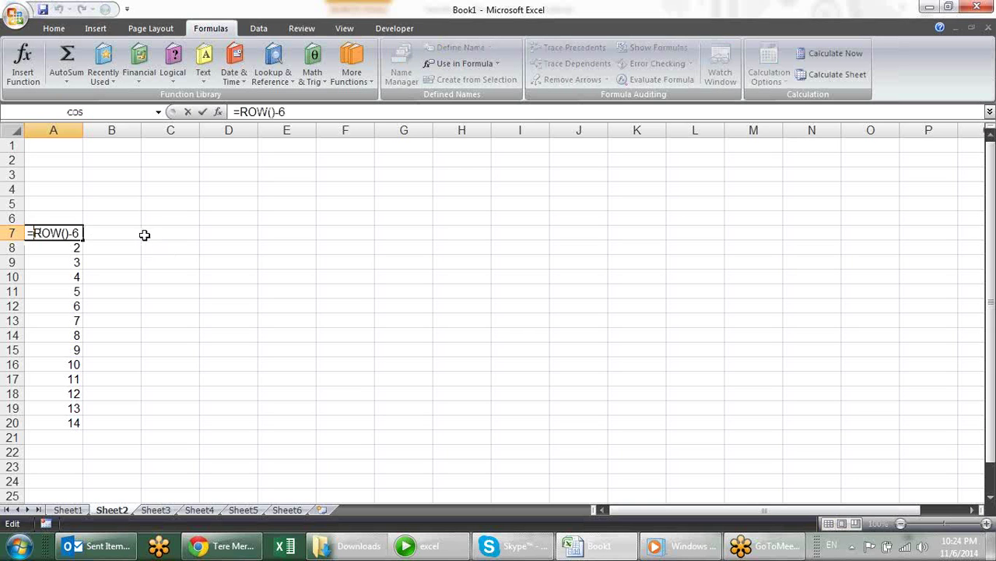
- Rewrite A7 as =IF(B7<>"",ROW()-6,"") so it numbers only rows with a B entry
{"action": "type", "text": "IF("}
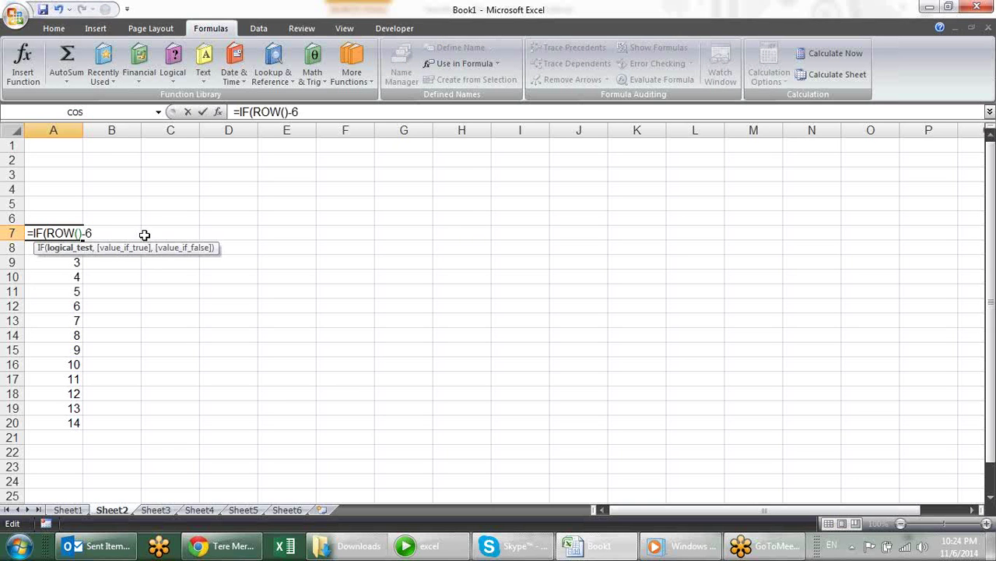
{"action": "left_click", "coordinate": [151, 228]}
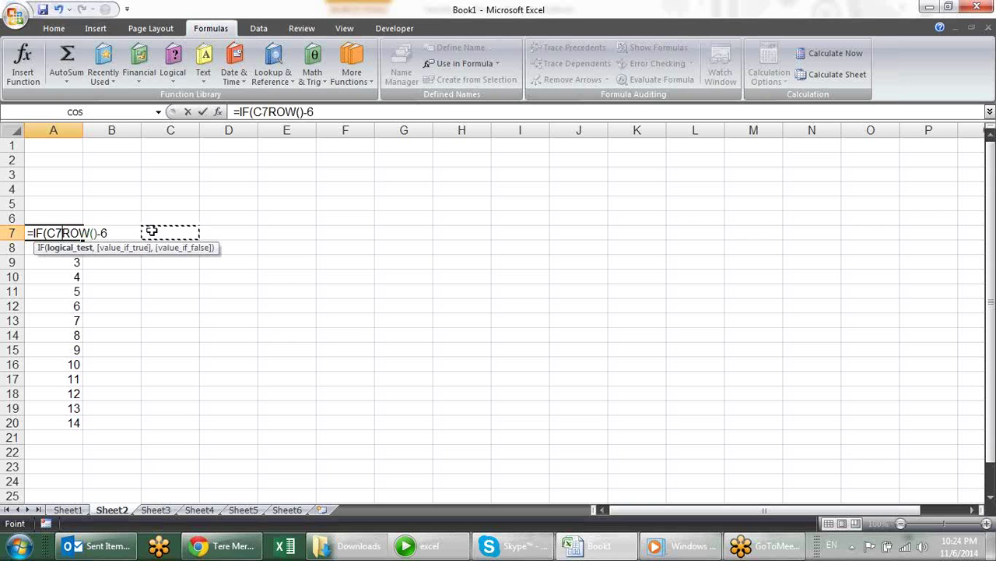
{"action": "key", "text": "Left"}
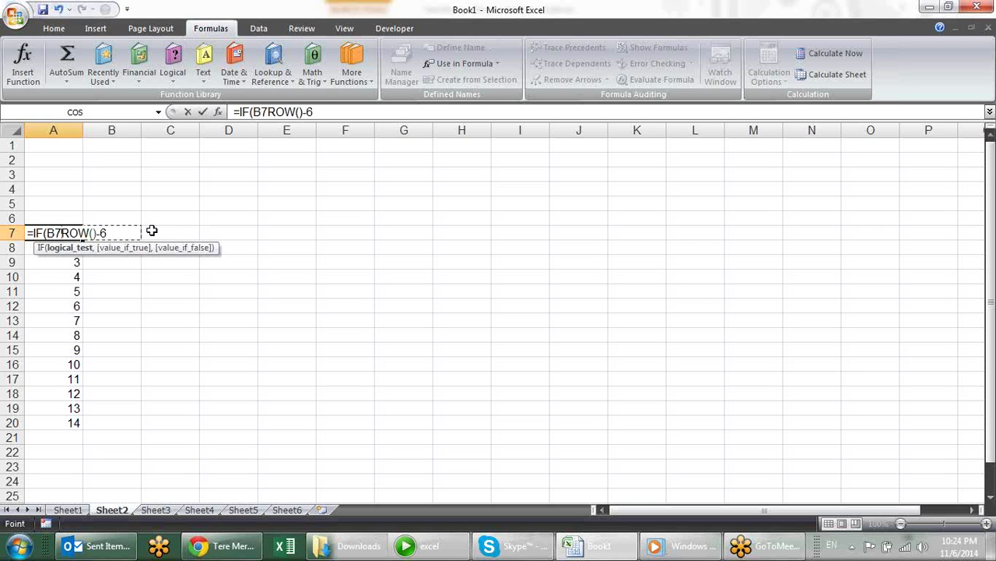
{"action": "type", "text": "<>"}
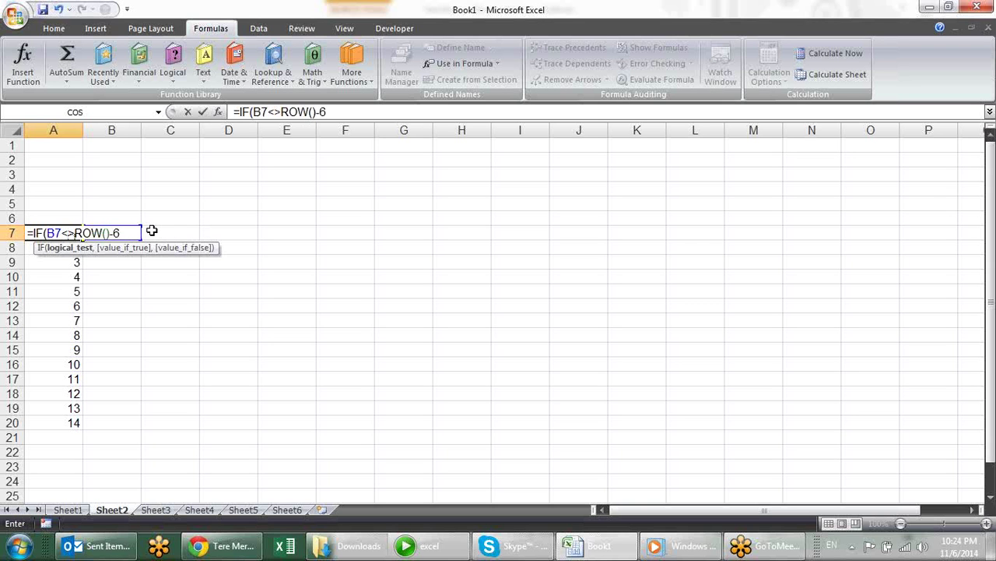
{"action": "type", "text": "\"\""}
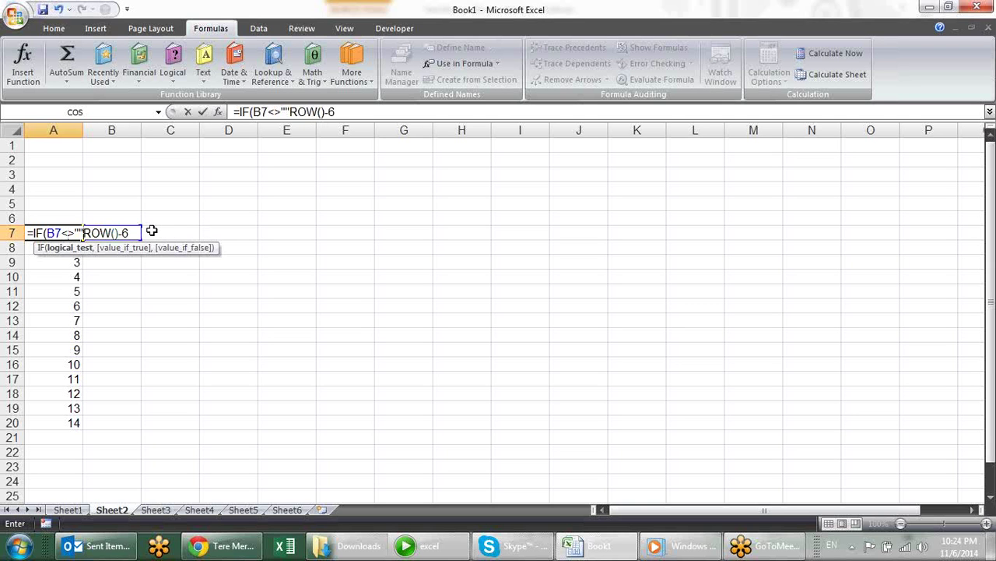
{"action": "type", "text": ","}
{"action": "left_click", "coordinate": [138, 233]}
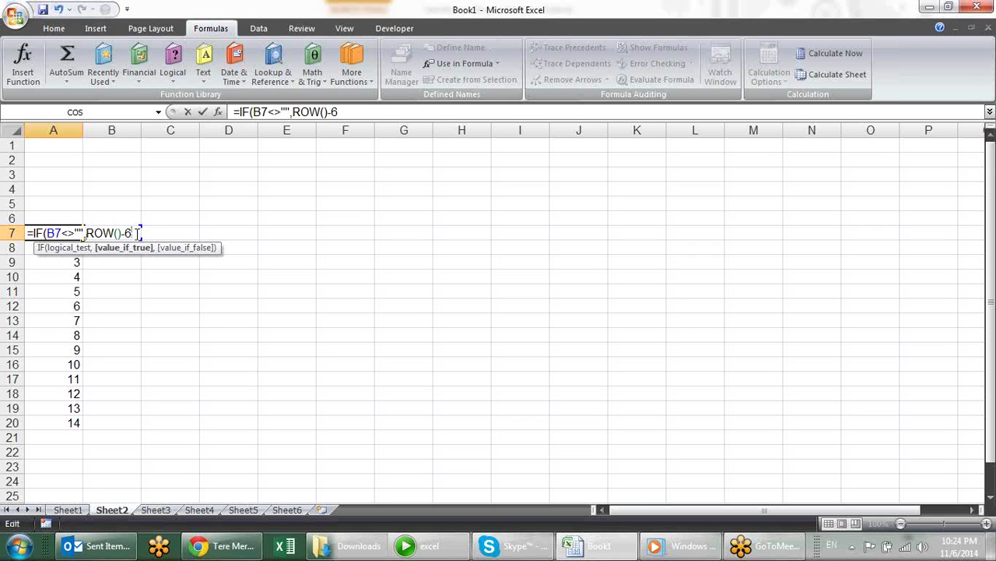
{"action": "type", "text": ",\""}
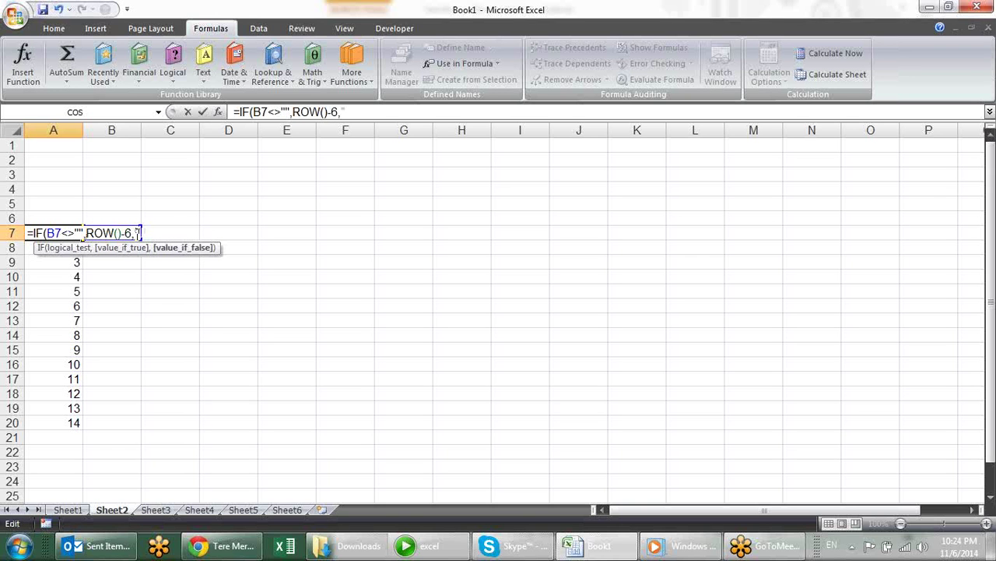
{"action": "type", "text": "\""}
{"action": "key", "text": "Return"}
{"action": "key", "text": "Return"}
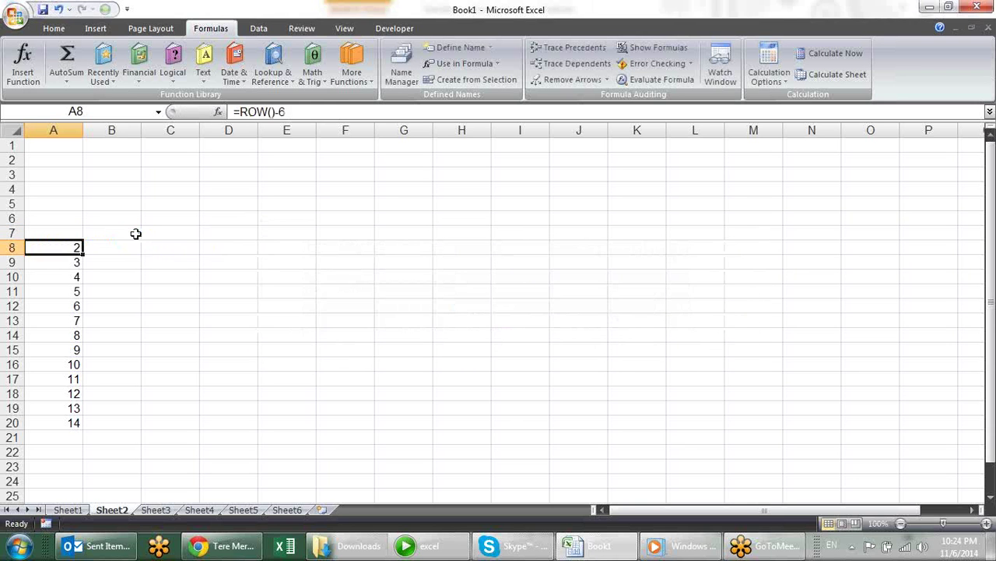
- Fill the A7 numbering formula down column A to row 195
{"action": "key", "text": "Up"}
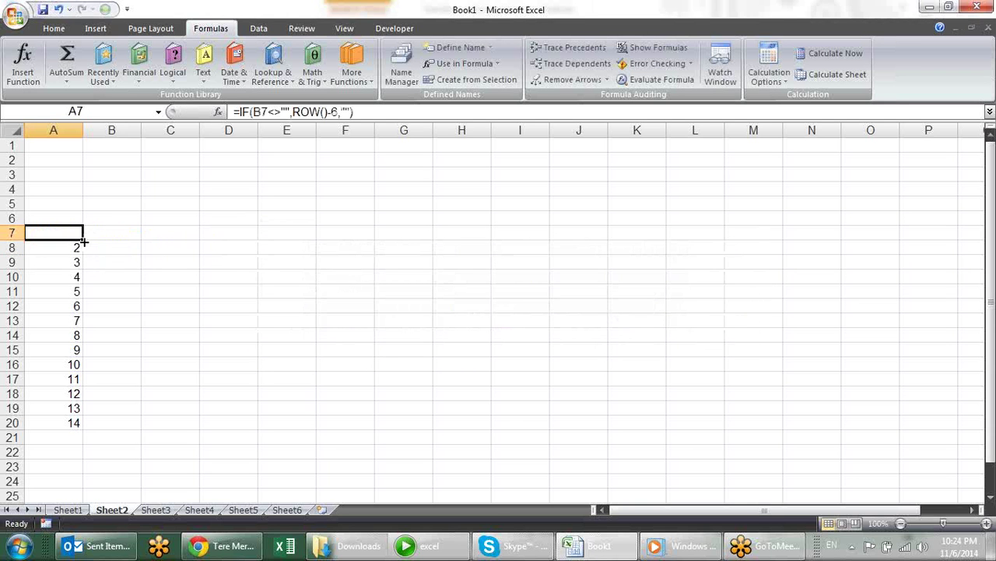
{"action": "mouse_move", "coordinate": [83, 240]}
{"action": "left_mouse_down"}
{"action": "mouse_move", "coordinate": [71, 553]}
{"action": "mouse_move", "coordinate": [71, 499]}
{"action": "left_mouse_up"}
{"action": "scroll", "coordinate": [179, 182], "scroll_direction": "up", "scroll_amount": 10}
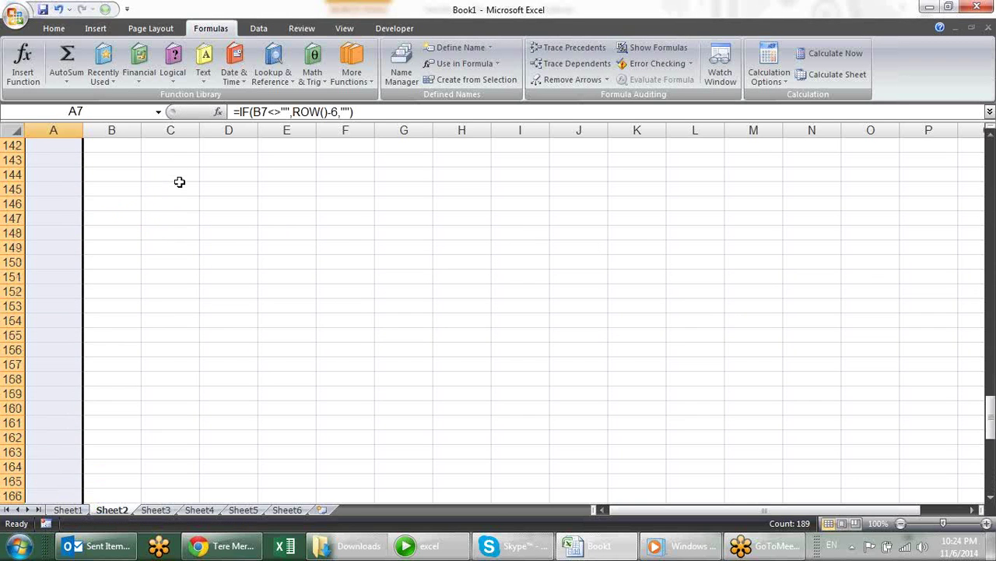
{"action": "scroll", "coordinate": [179, 182], "scroll_direction": "up", "scroll_amount": 10}
{"action": "scroll", "coordinate": [179, 182], "scroll_direction": "up", "scroll_amount": 15}
{"action": "scroll", "coordinate": [179, 182], "scroll_direction": "up", "scroll_amount": 10}
{"action": "scroll", "coordinate": [179, 182], "scroll_direction": "up", "scroll_amount": 10}
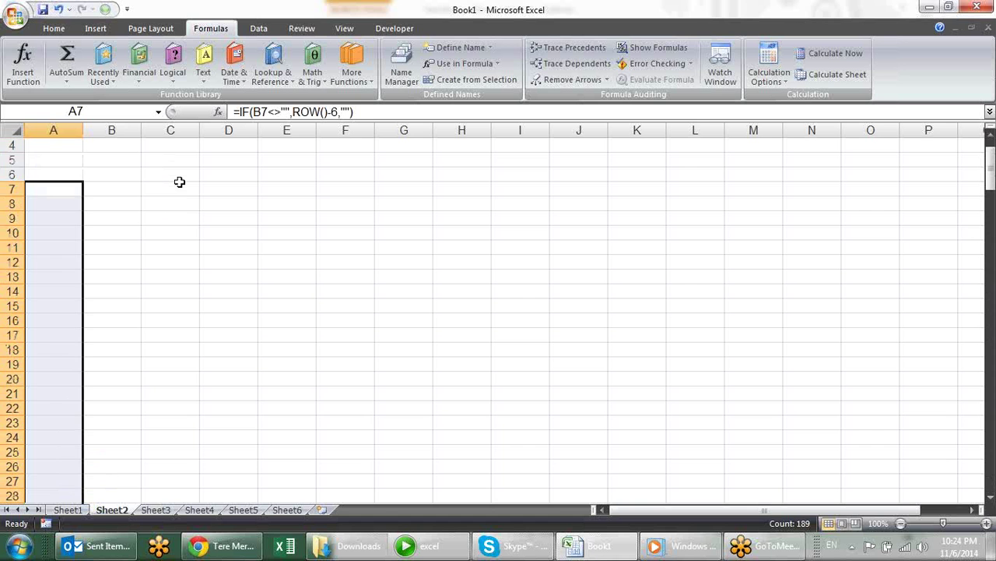
- Enter sample entries such as 'sdf df df', 'r rt rt rt' and 'wer' down column B from B7
{"action": "left_click", "coordinate": [111, 235]}
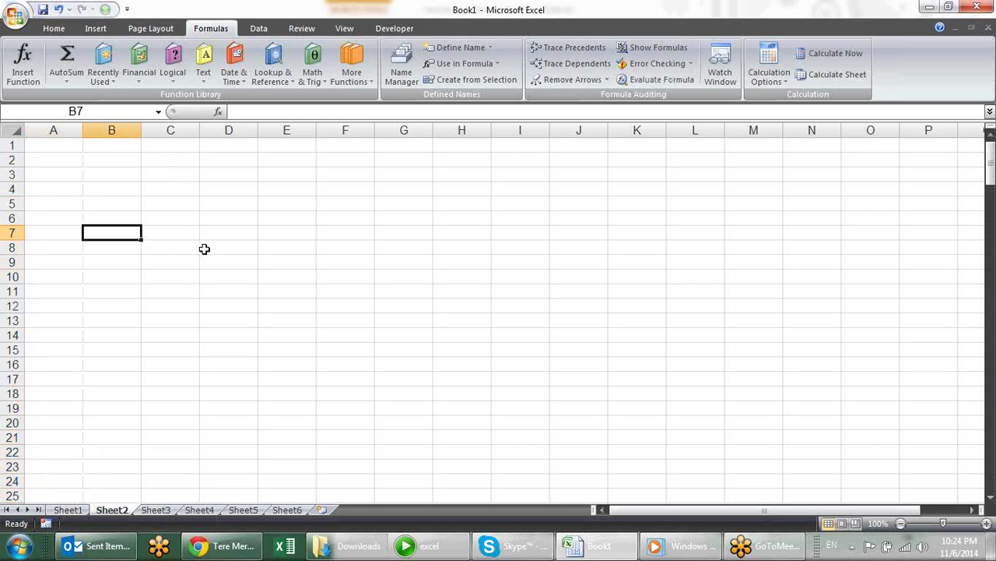
{"action": "type", "text": "sdf df df sdf df "}
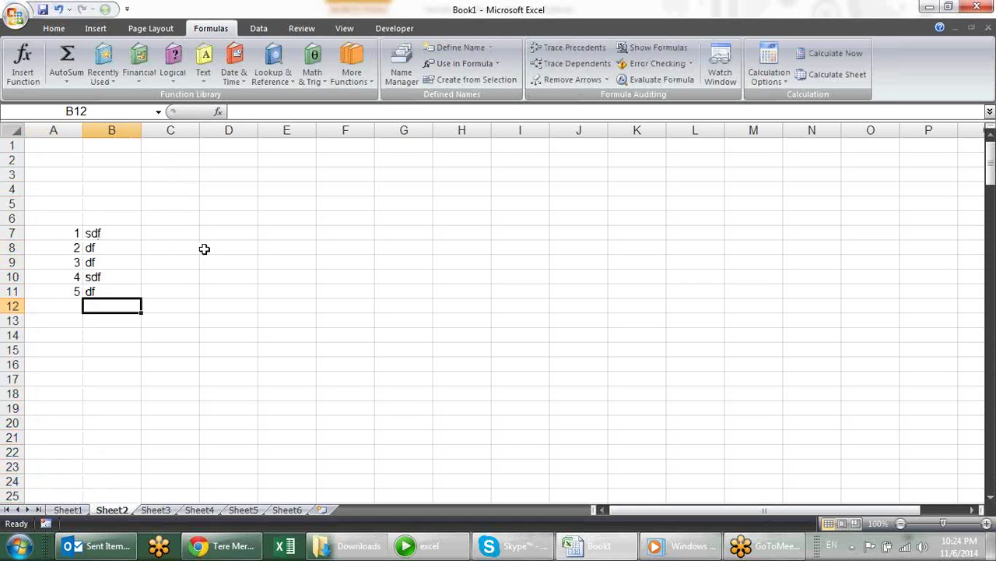
{"action": "type", "text": "df df df"}
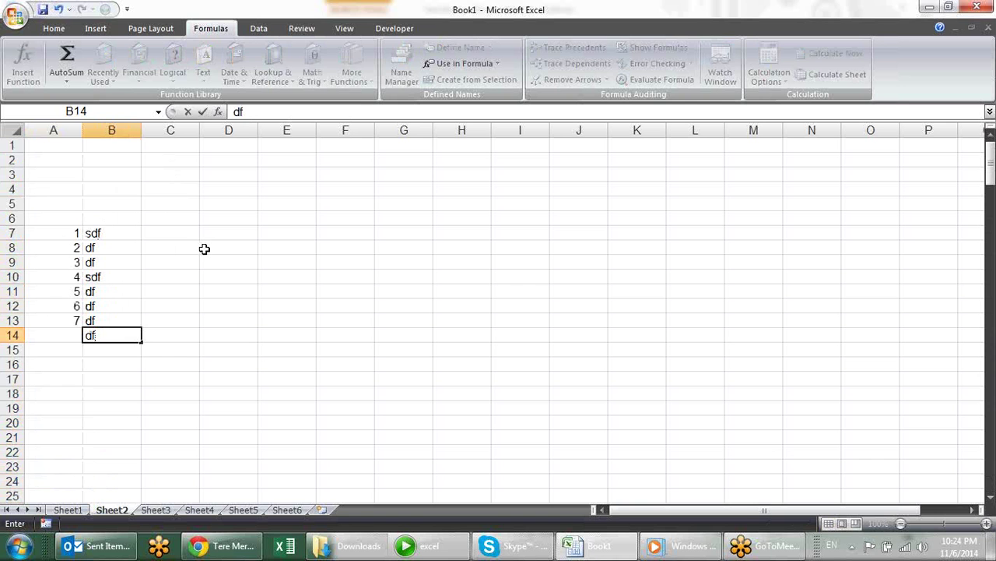
{"action": "key", "text": "Return"}
{"action": "type", "text": "r rt rt "}
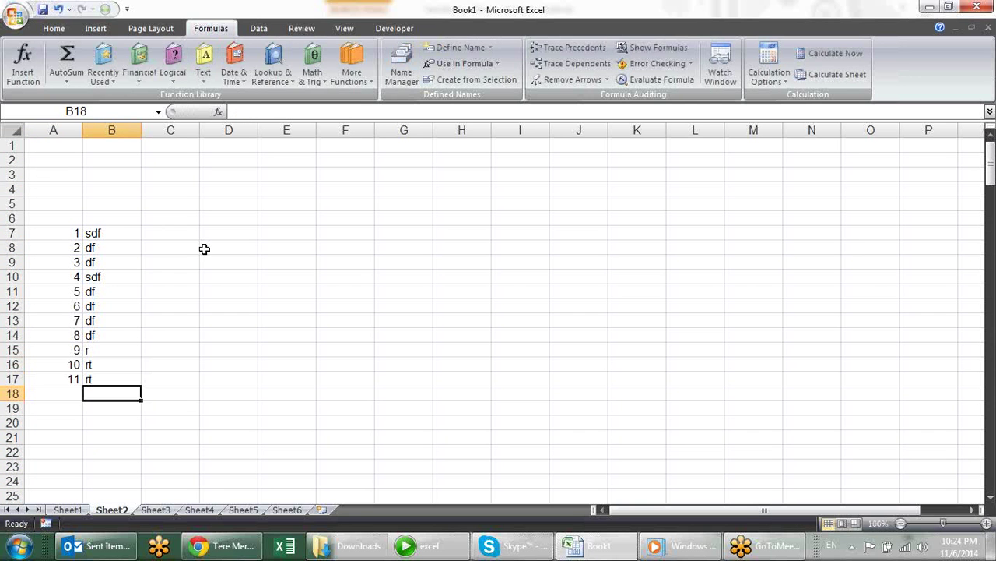
{"action": "type", "text": "rt"}
{"action": "key", "text": "Return"}
{"action": "type", "text": "wer"}
{"action": "key", "text": "Return"}
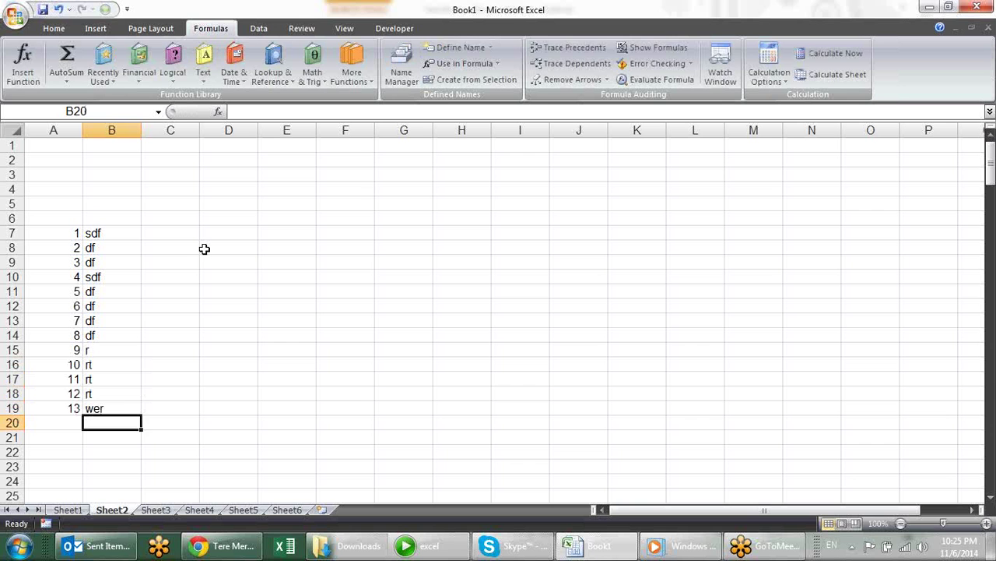
{"action": "type", "text": "r"}
{"action": "key", "text": "Return"}
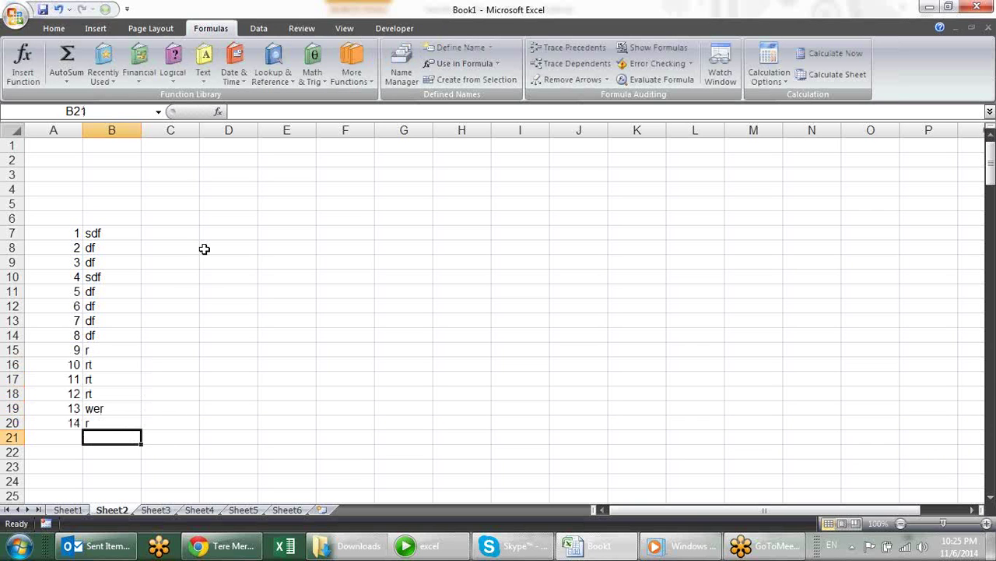
- Delete rows 11 to 13 so the automatic numbering closes up
{"action": "left_click_drag", "start_coordinate": [11, 291], "coordinate": [11, 335]}
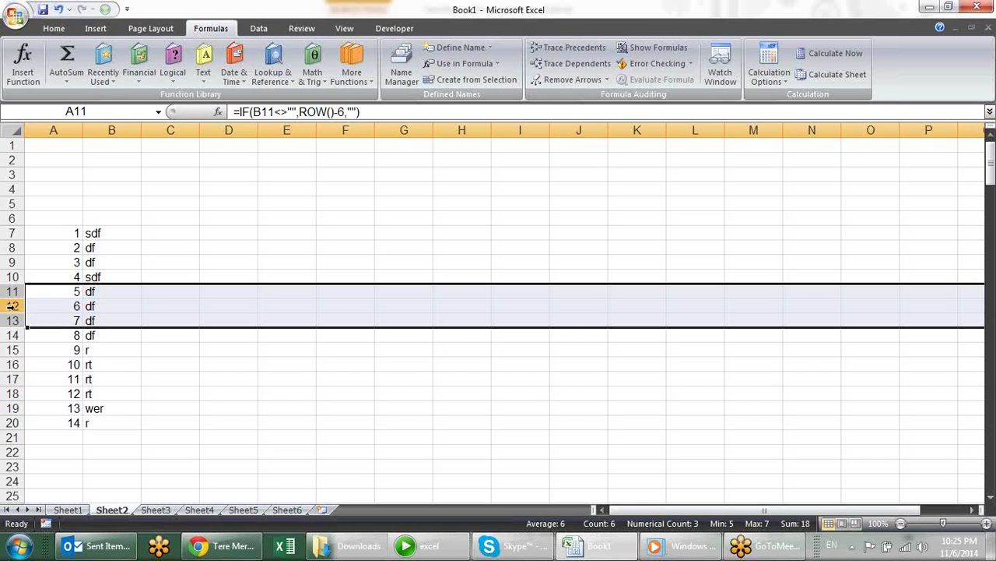
{"action": "key", "text": "ctrl+minus"}
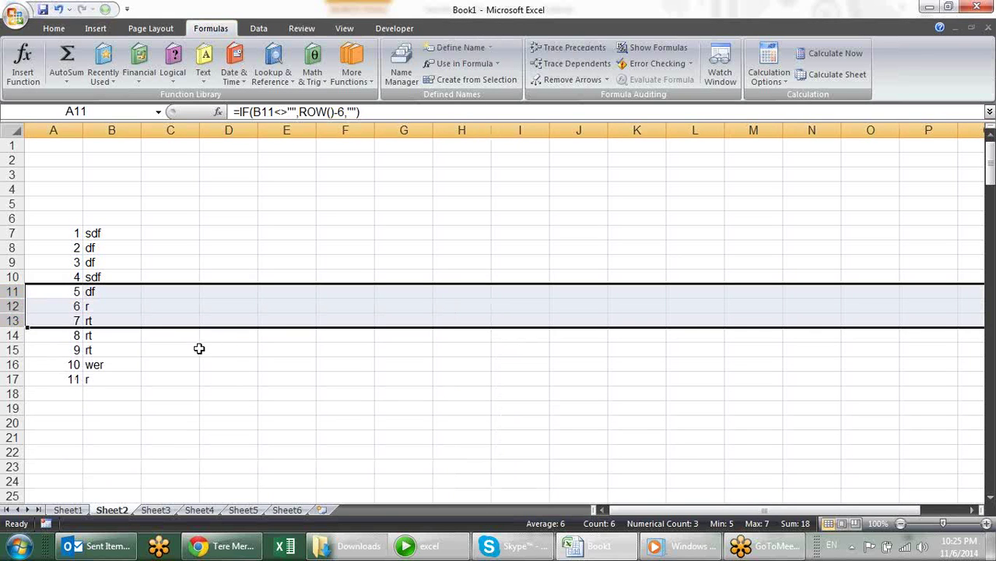
{"action": "left_click", "coordinate": [198, 350]}
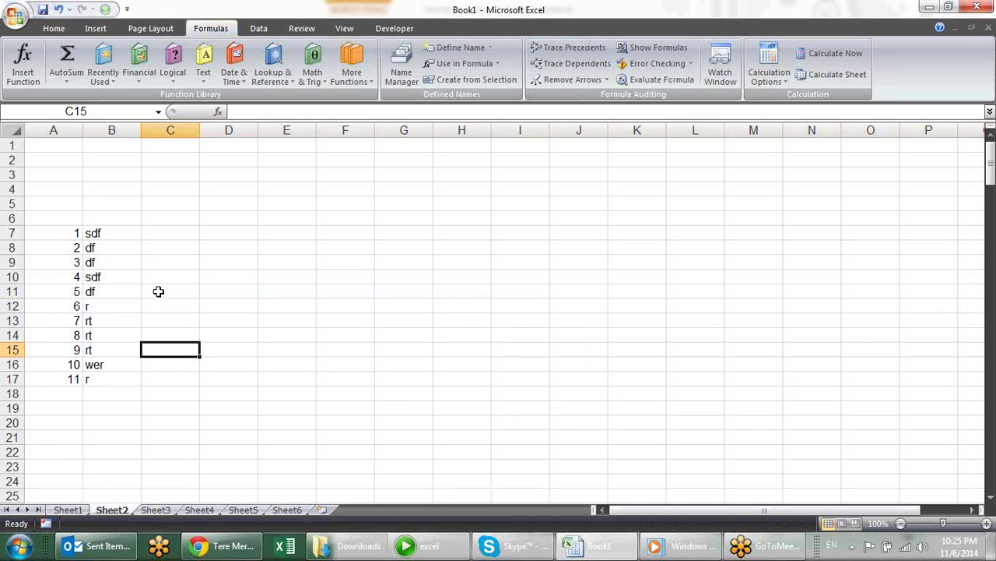
- Add the header Autonumber in cell A6
{"action": "left_click", "coordinate": [78, 218]}
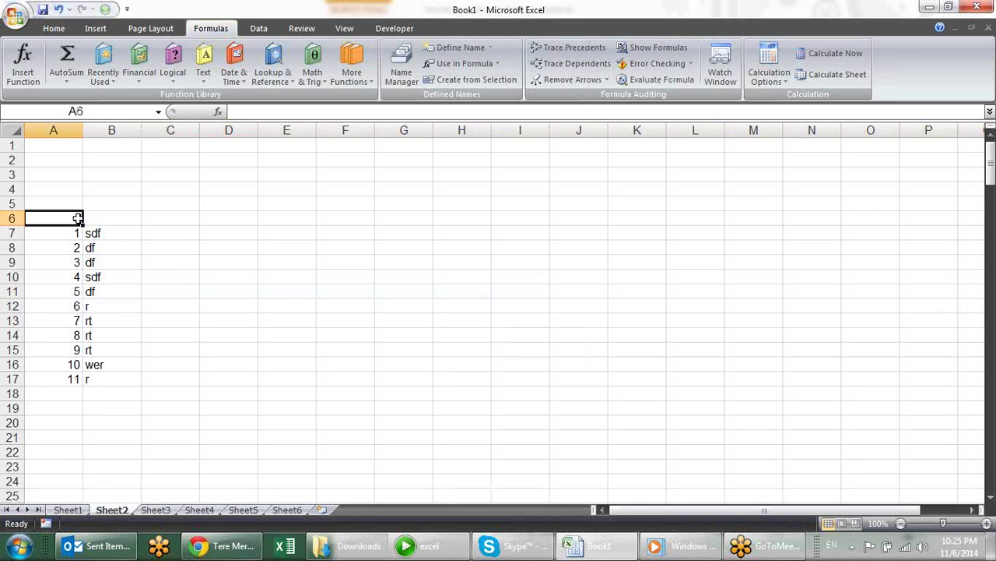
{"action": "type", "text": "Aut"}
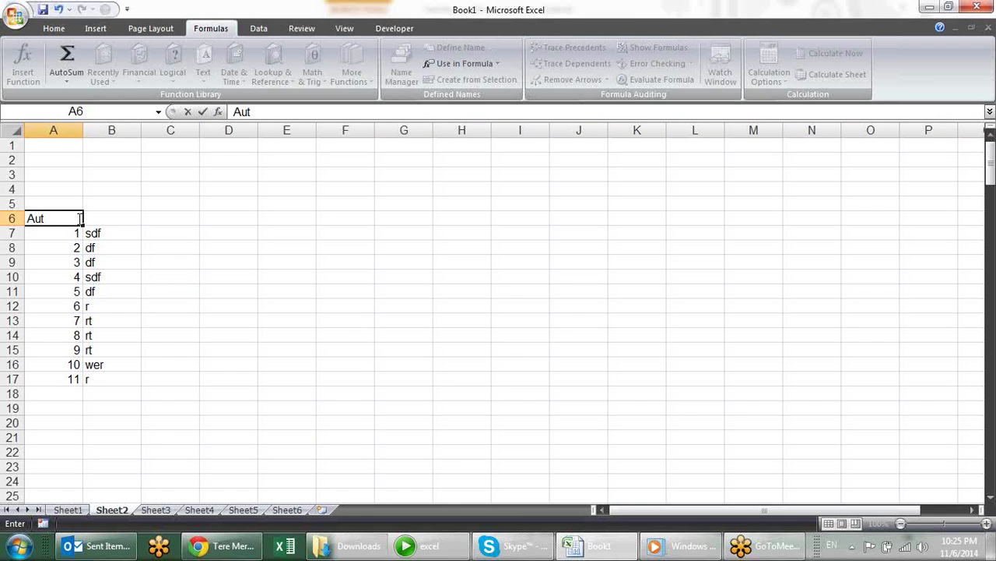
{"action": "type", "text": "onumber"}
{"action": "key", "text": "Return"}
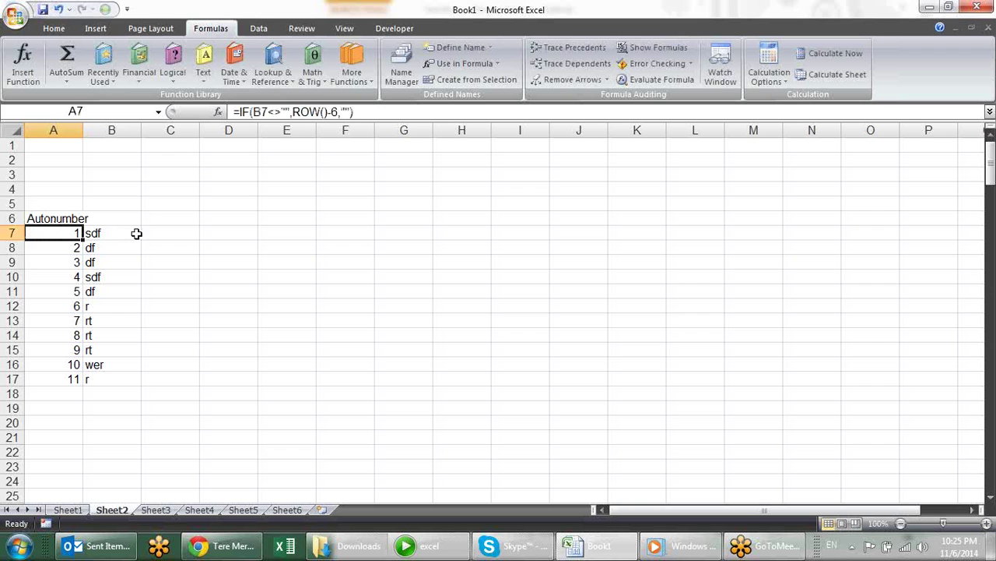
- Enter =ROWS(G5:G10) in E7, returning 6
{"action": "left_click", "coordinate": [310, 231]}
{"action": "type", "text": "="}
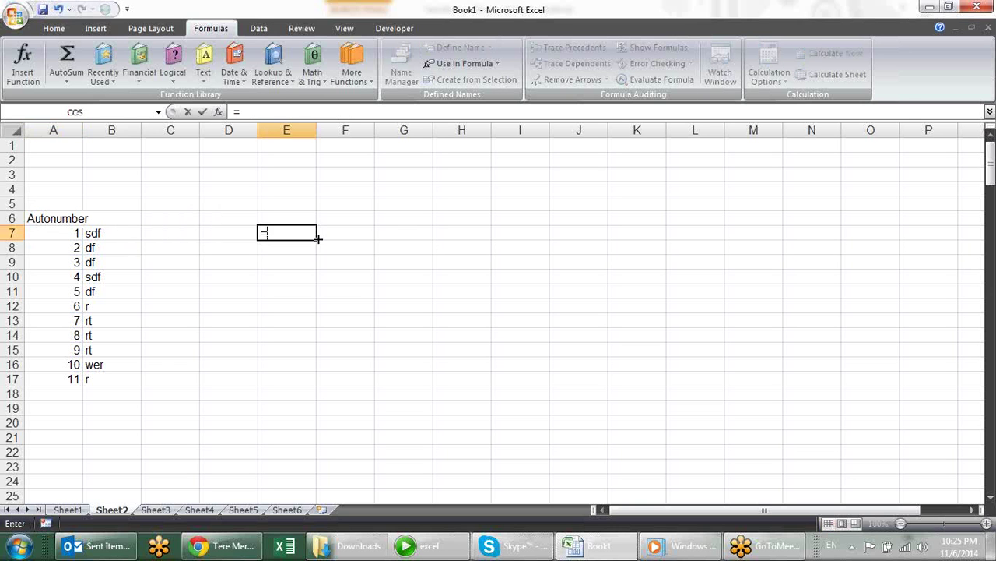
{"action": "type", "text": "row"}
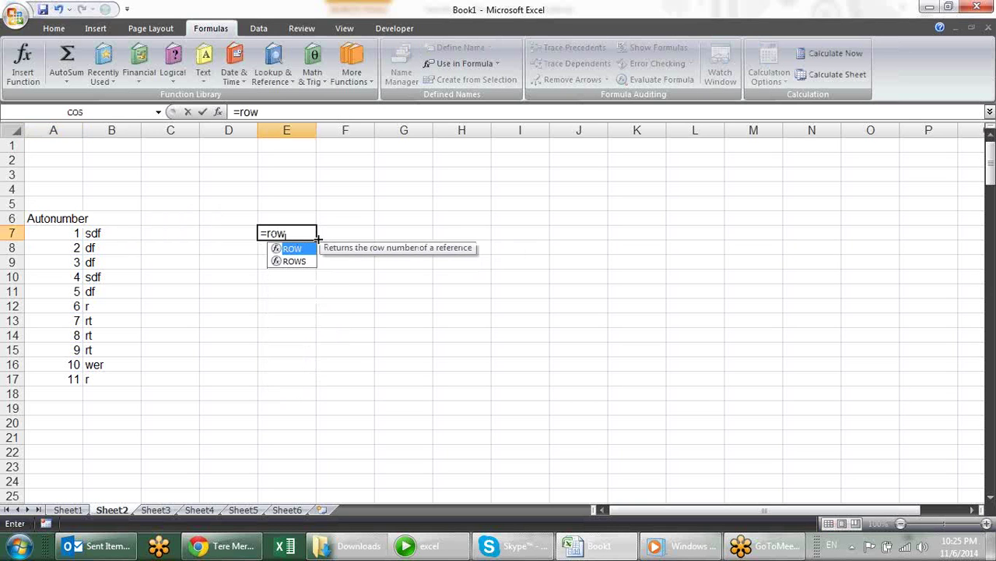
{"action": "type", "text": "s"}
{"action": "key", "text": "Tab"}
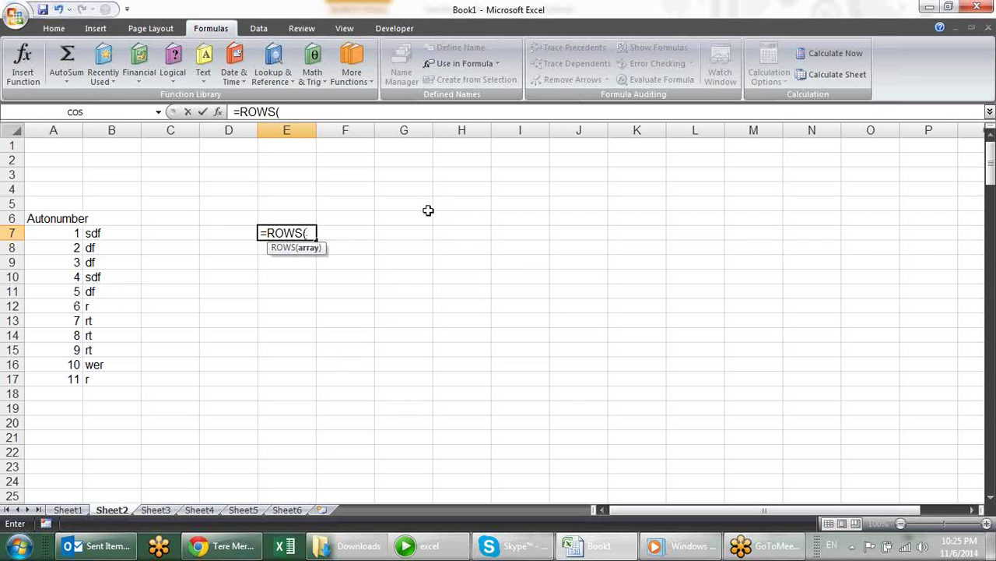
{"action": "left_click_drag", "start_coordinate": [426, 205], "coordinate": [430, 270]}
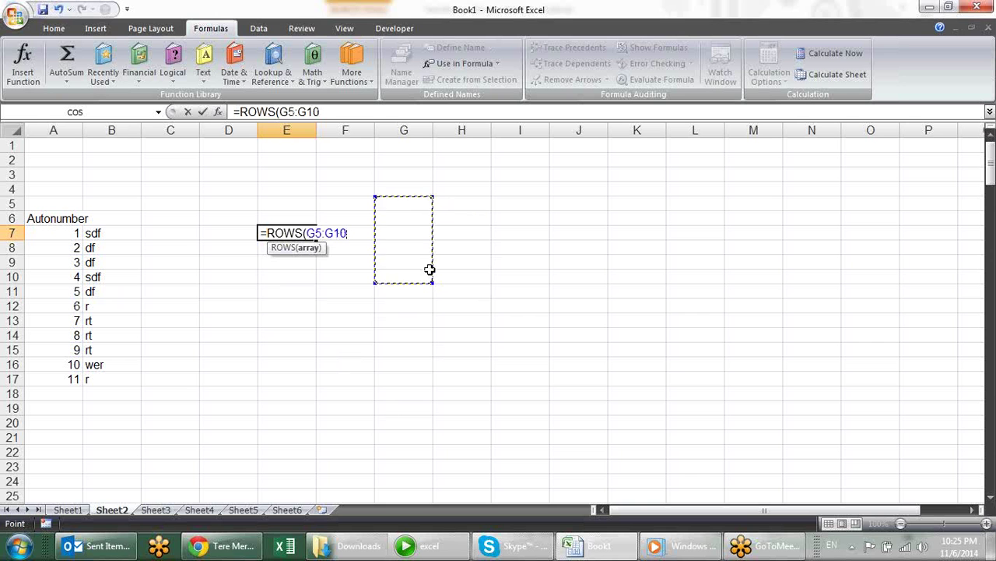
{"action": "type", "text": ")"}
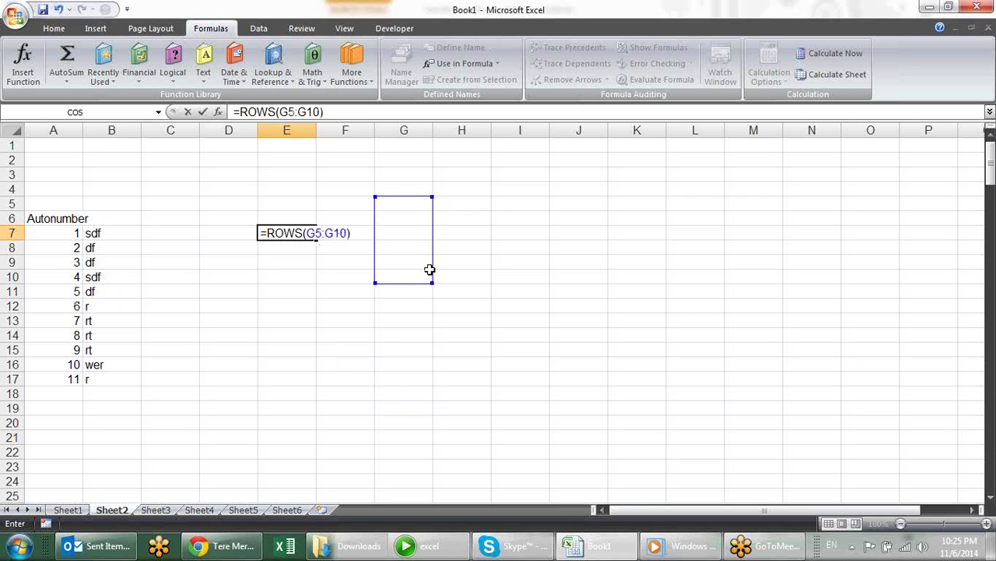
{"action": "key", "text": "Return"}
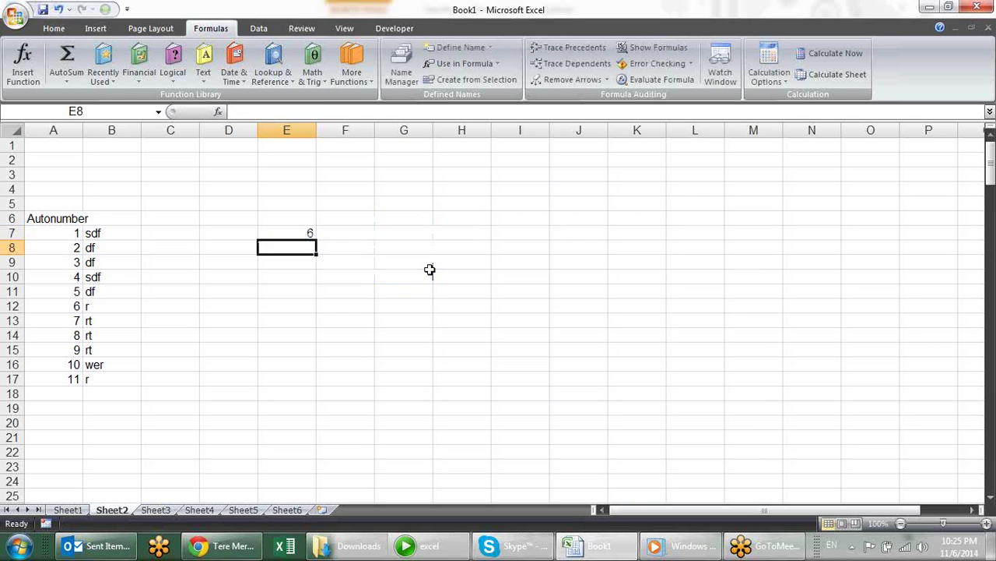
- Enter =COLUMNS(G6:J9) in E10, returning 4
{"action": "key", "text": "Down"}
{"action": "key", "text": "Down"}
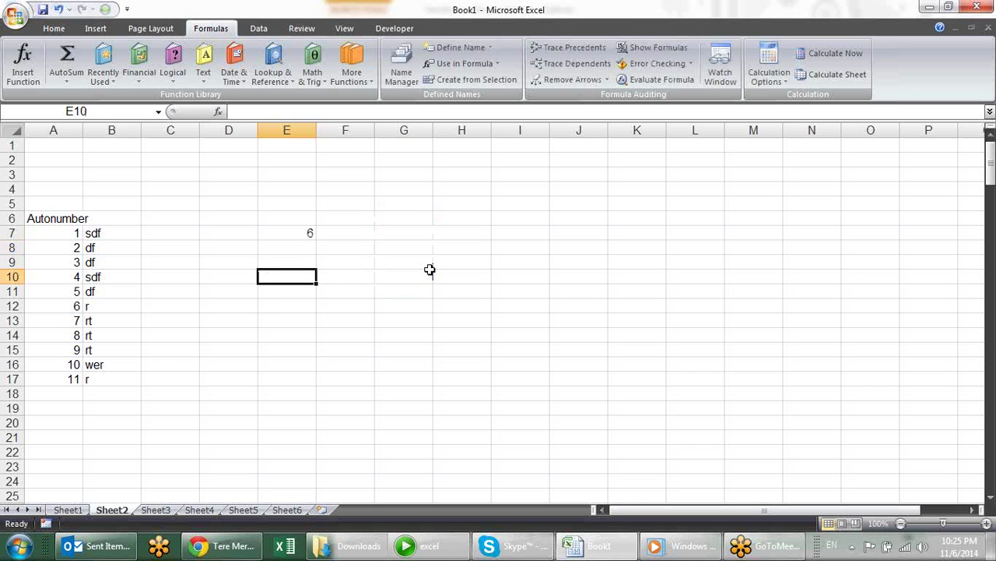
{"action": "type", "text": "=colu"}
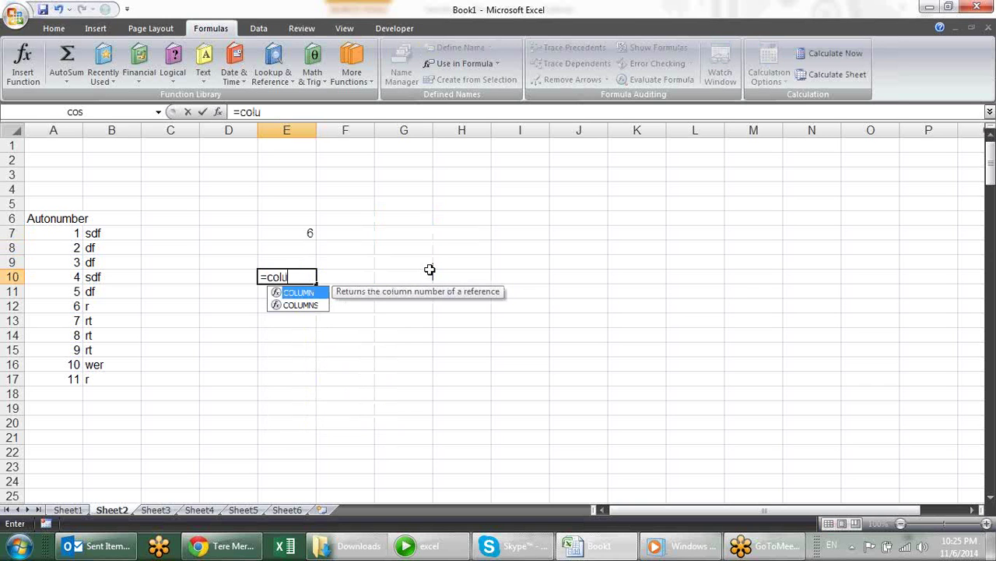
{"action": "key", "text": "Down"}
{"action": "key", "text": "Tab"}
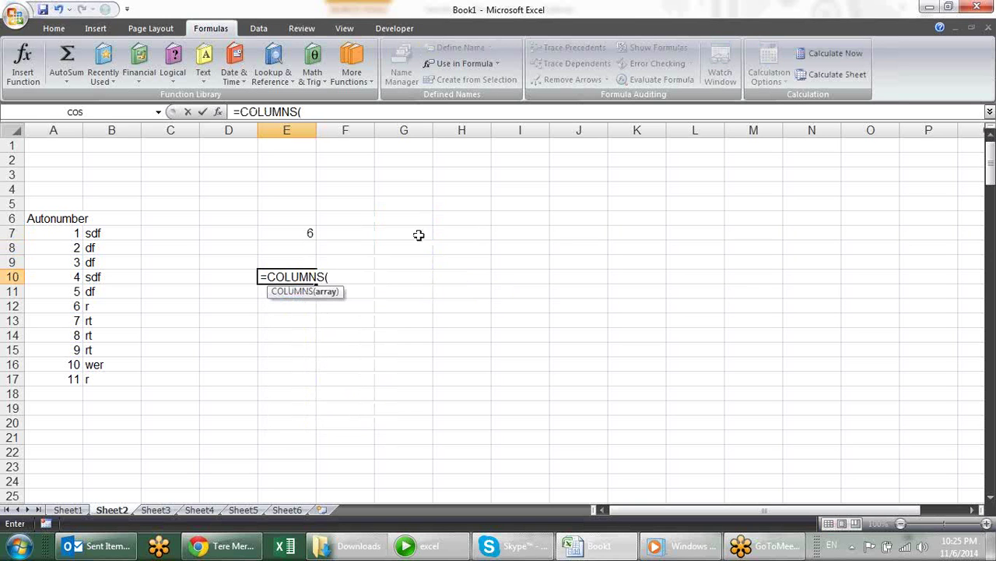
{"action": "left_click", "coordinate": [393, 213]}
{"action": "left_click_drag", "start_coordinate": [392, 213], "coordinate": [597, 266]}
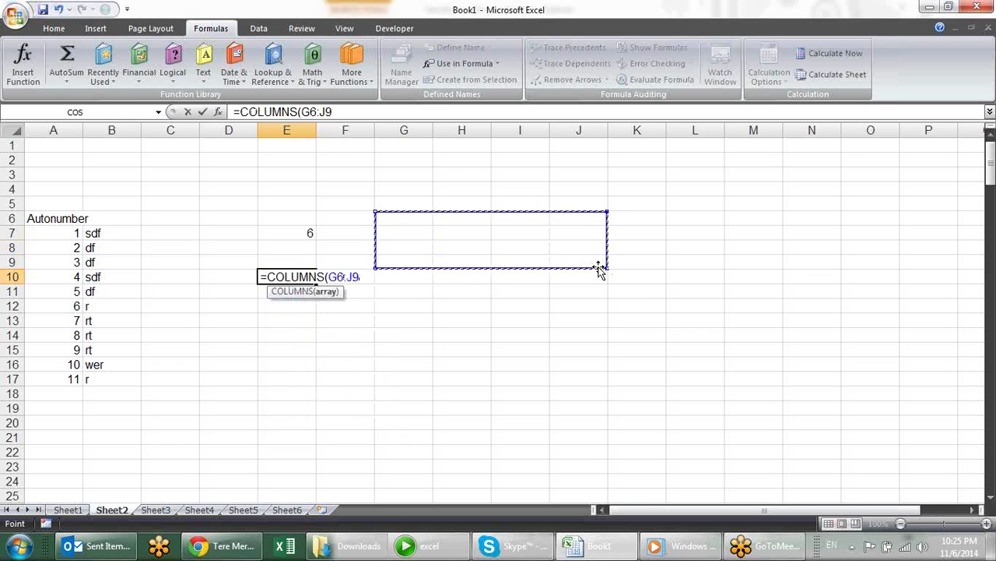
{"action": "key", "text": "Return"}
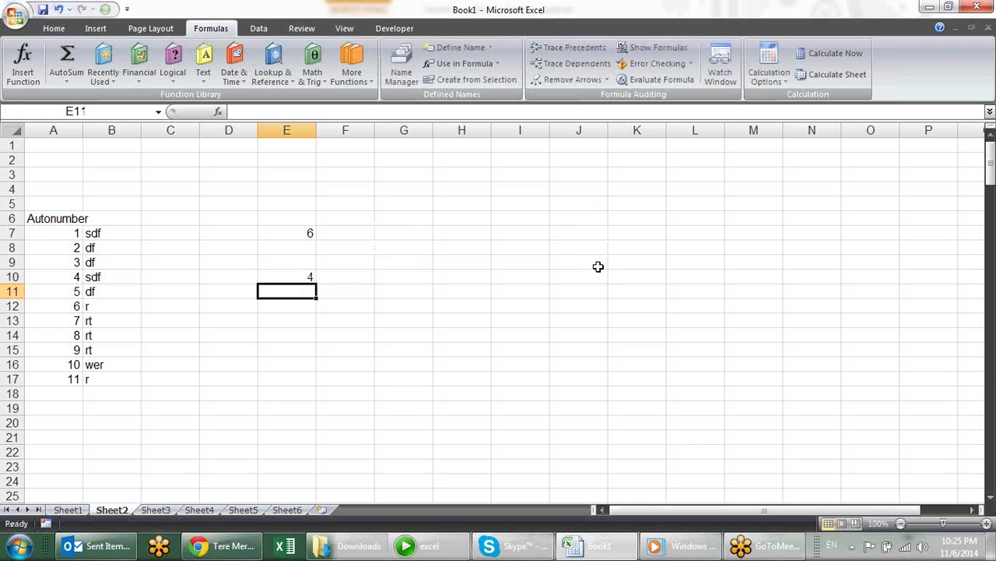
- Check the ROWS and COLUMNS formulas in E7 and E10, then browse the Lookup & Reference functions
{"action": "left_click", "coordinate": [378, 243]}
{"action": "left_click", "coordinate": [302, 232]}
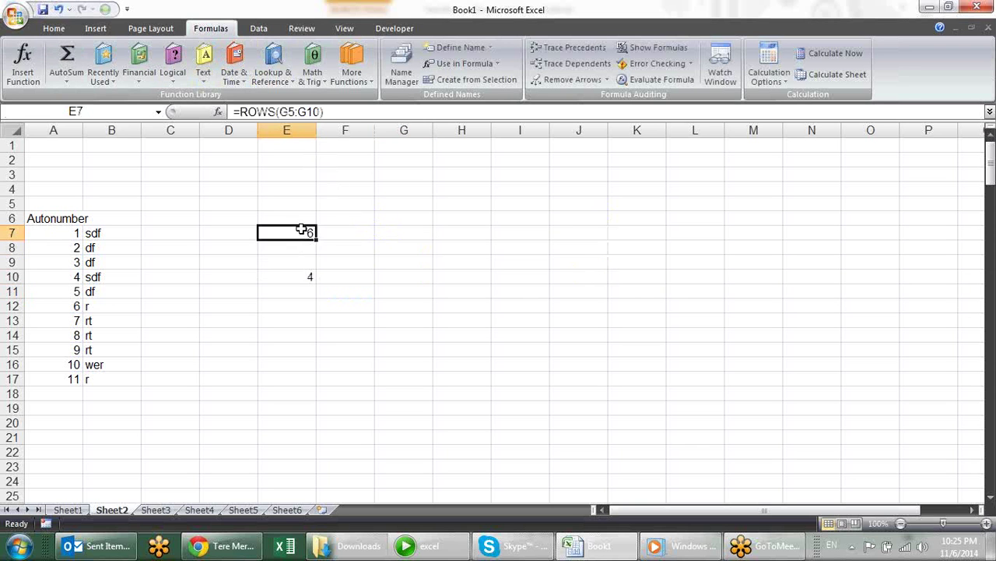
{"action": "left_click", "coordinate": [313, 277]}
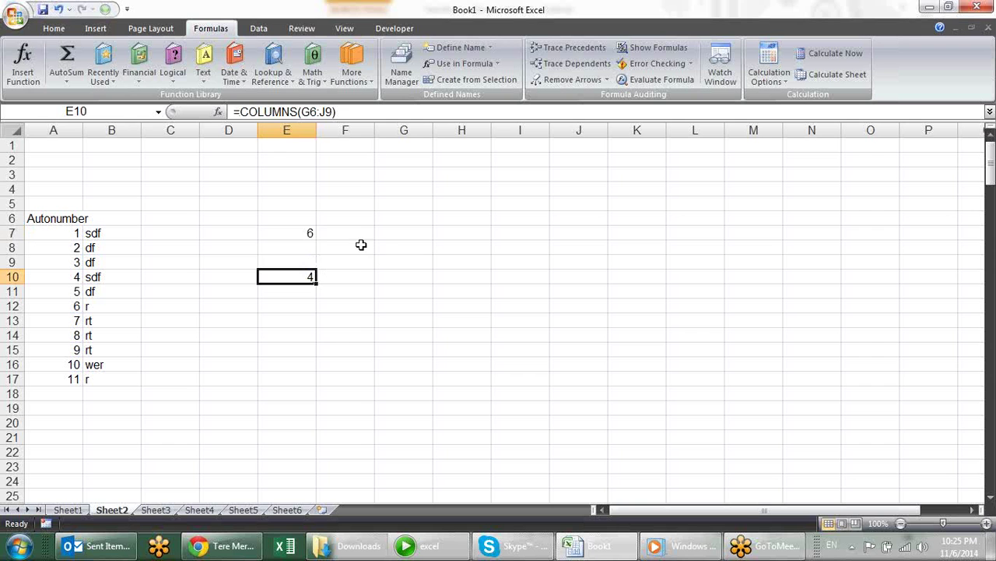
{"action": "left_click", "coordinate": [291, 74]}
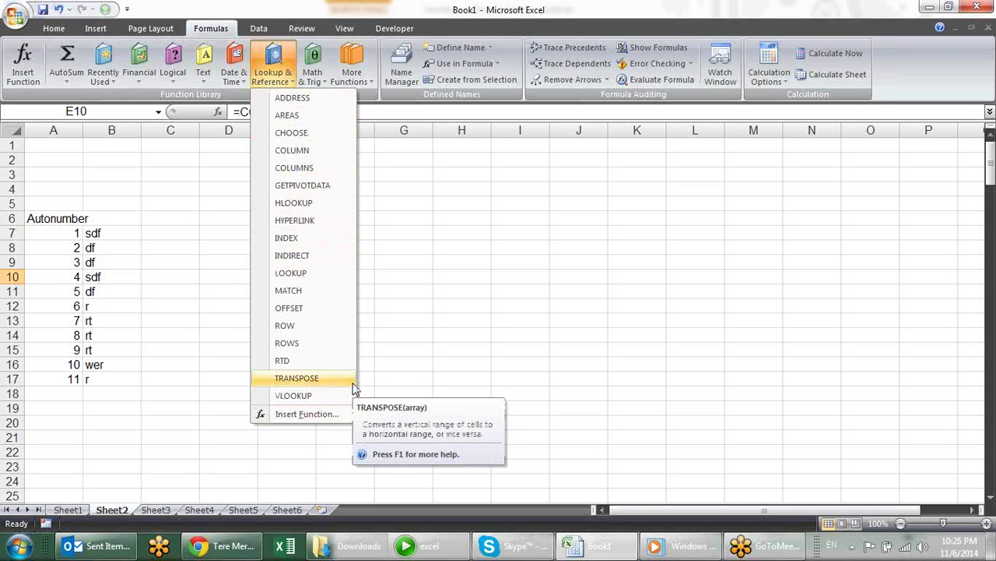
- Dismiss the function list and switch to Sheet3 at cell B2
{"action": "left_click", "coordinate": [401, 219]}
{"action": "left_click", "coordinate": [160, 510]}
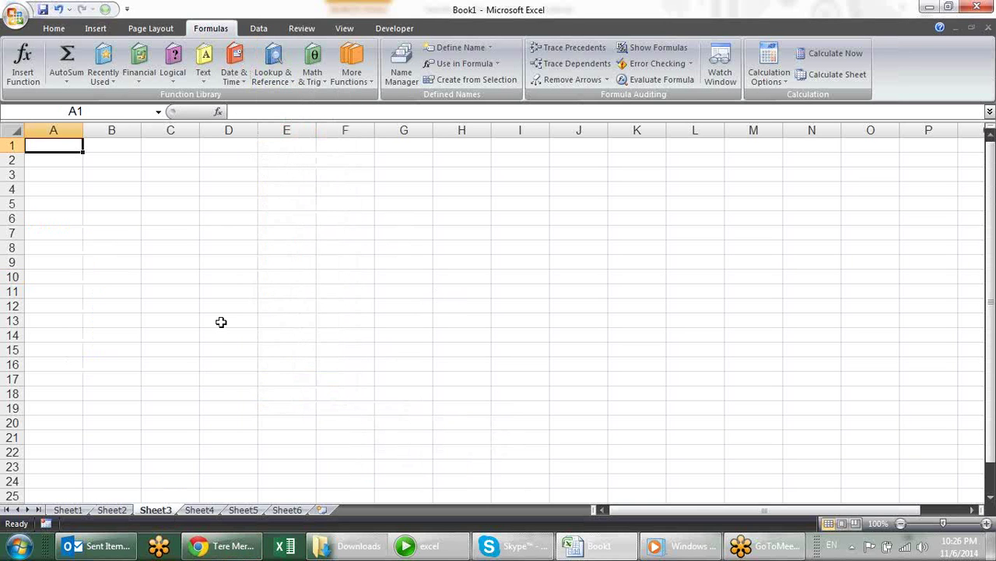
{"action": "key", "text": "Down"}
{"action": "key", "text": "Right"}
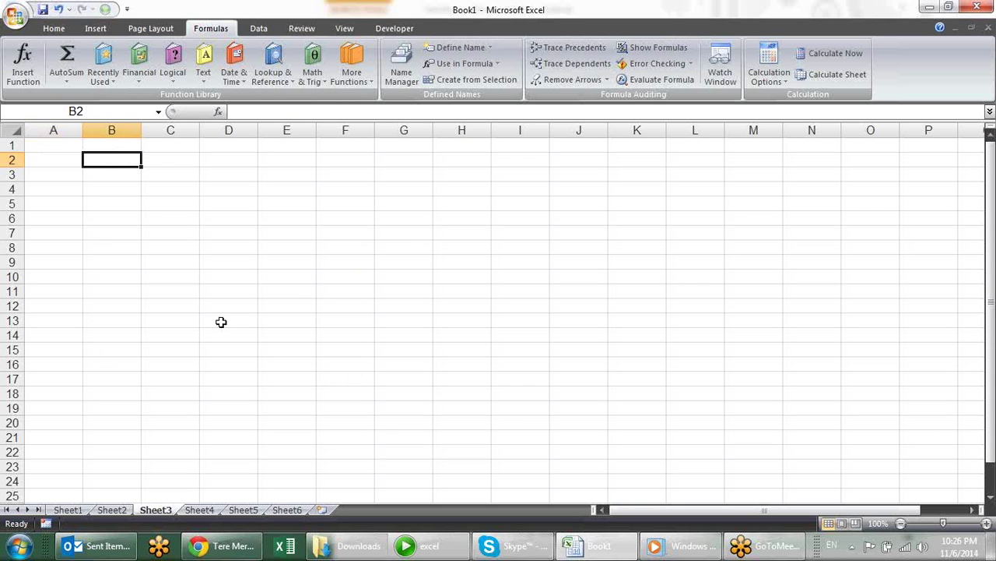
- Type the headers EID in B2 and Name in C2
{"action": "type", "text": "EID"}
{"action": "key", "text": "Return"}
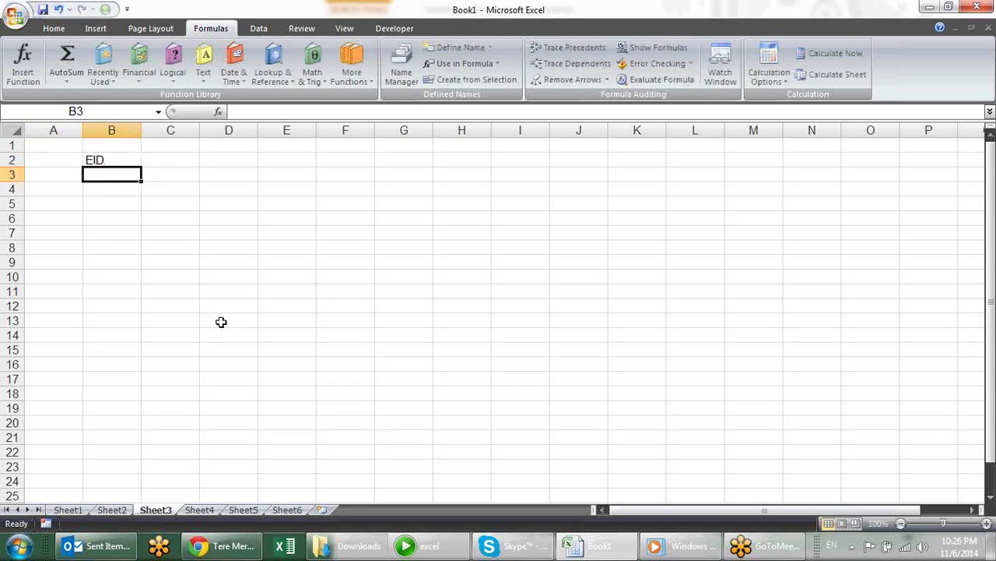
{"action": "key", "text": "Up"}
{"action": "key", "text": "Right"}
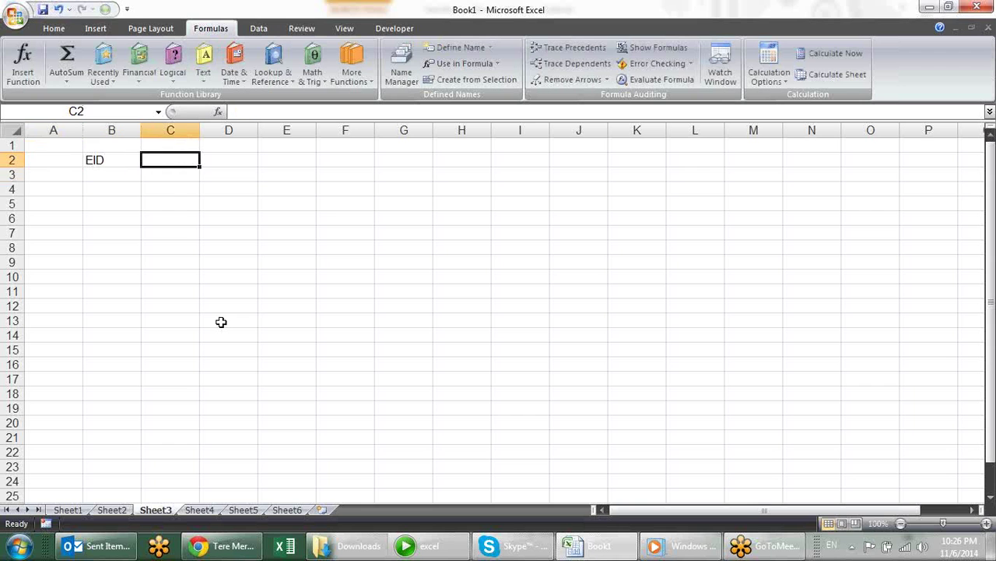
{"action": "type", "text": "Name"}
{"action": "key", "text": "Tab"}
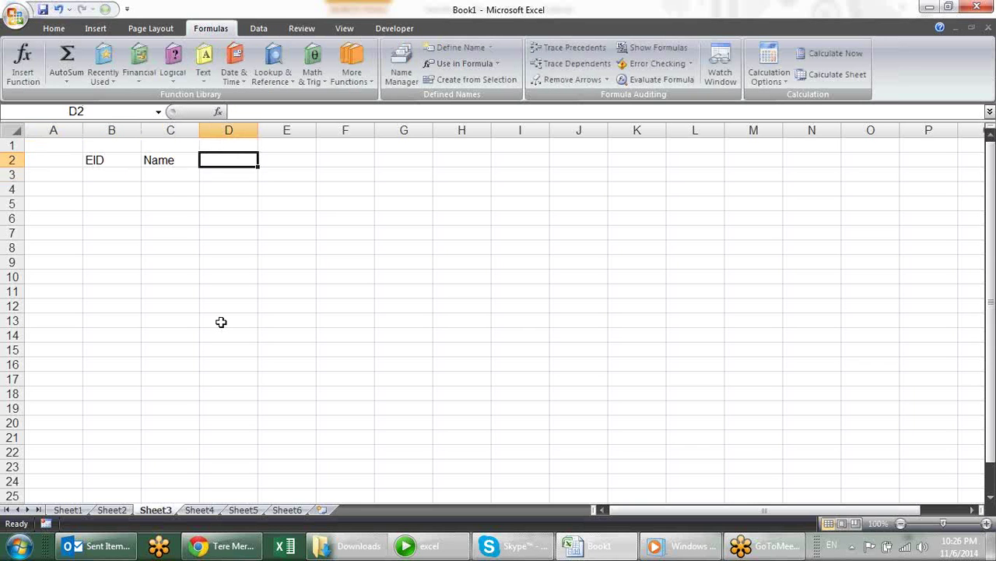
- Add the headers City in D2 and Sales in E2
{"action": "type", "text": "="}
{"action": "key", "text": "BackSpace"}
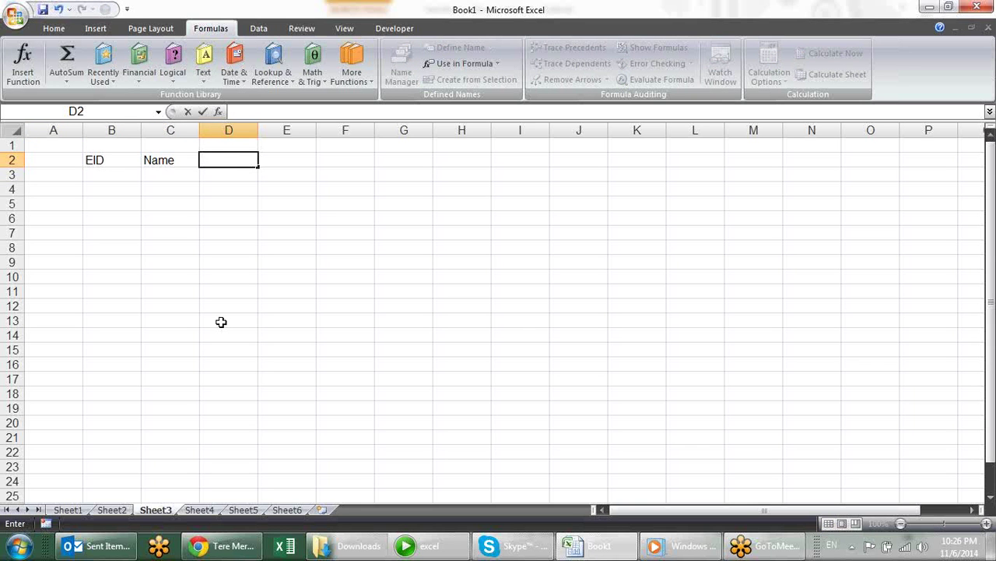
{"action": "type", "text": "City"}
{"action": "key", "text": "Tab"}
{"action": "type", "text": "SAle"}
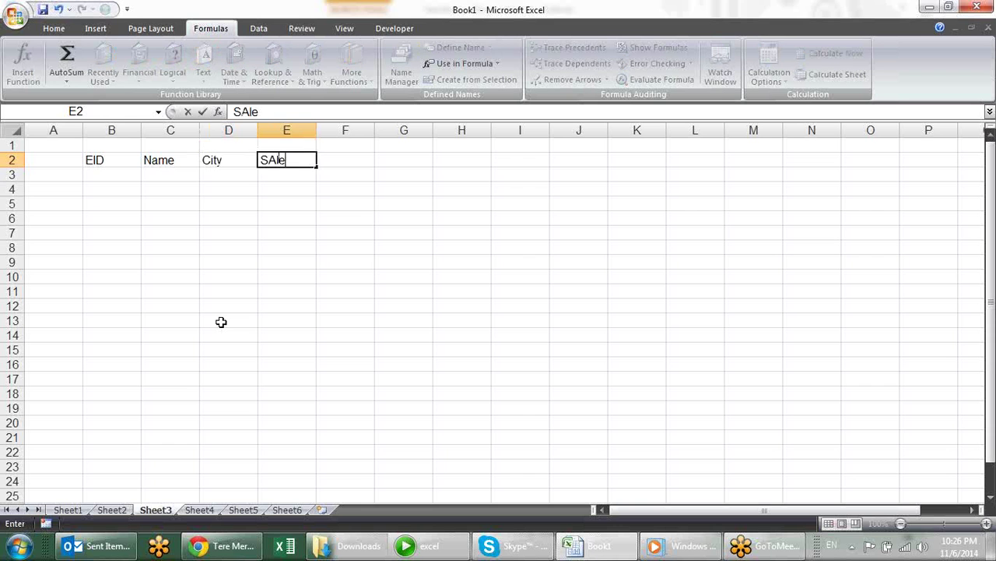
{"action": "type", "text": "s"}
{"action": "key", "text": "Return"}
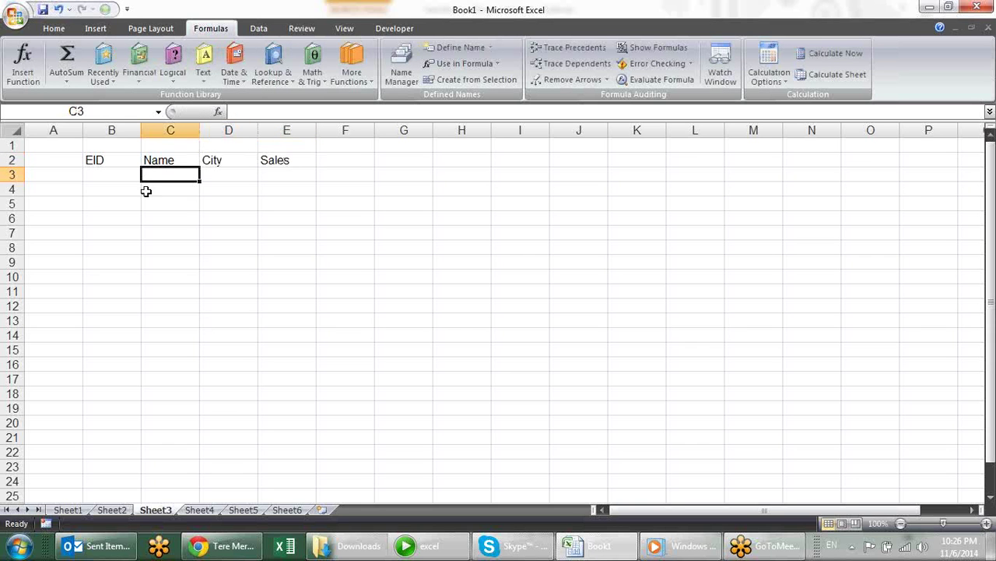
- Enter E001 in B3 and fill the IDs down to E015 in B17
{"action": "left_click", "coordinate": [123, 174]}
{"action": "type", "text": "E"}
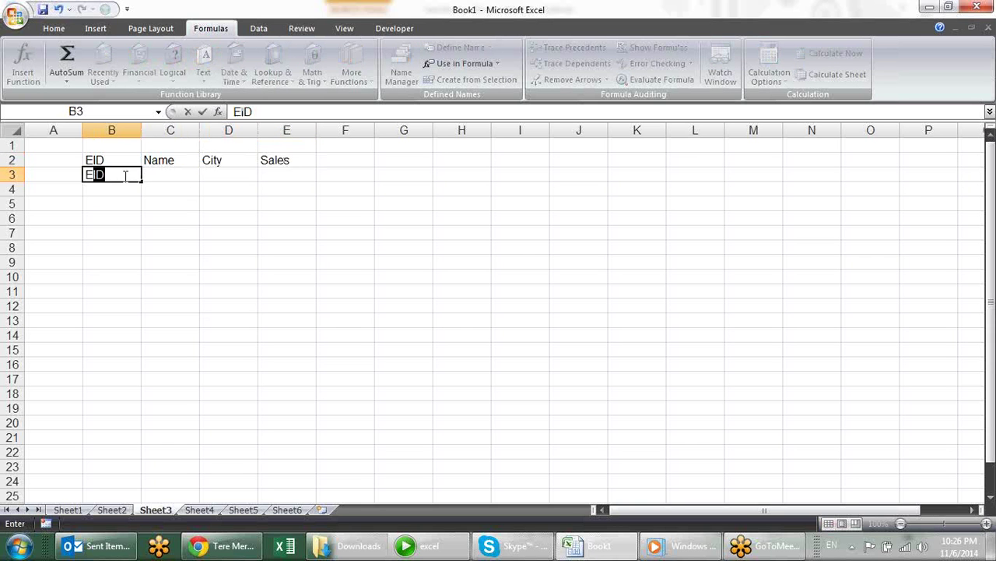
{"action": "type", "text": "001"}
{"action": "key", "text": "Return"}
{"action": "left_click", "coordinate": [124, 176]}
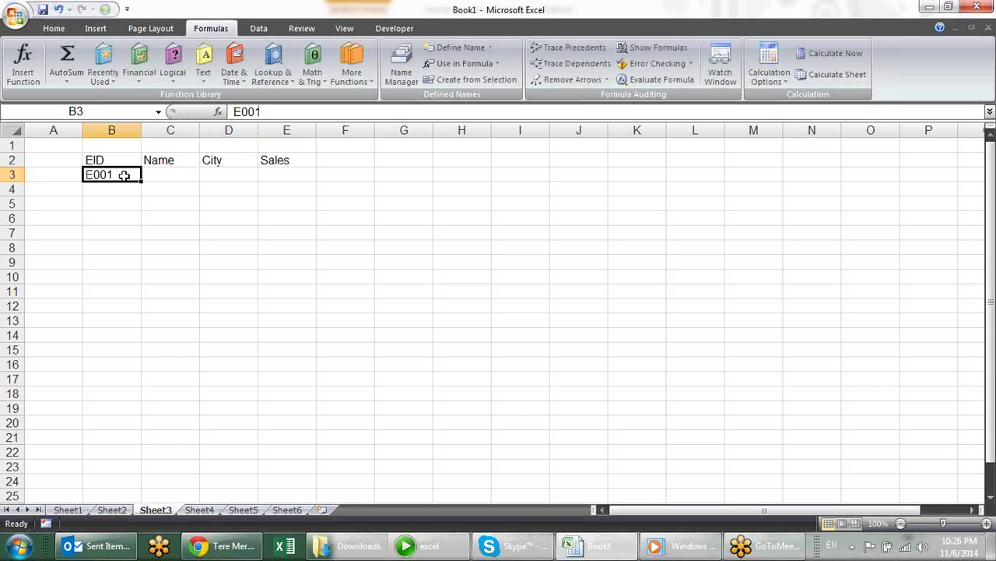
{"action": "left_click_drag", "start_coordinate": [142, 182], "coordinate": [133, 386]}
- Enter a first name in C3 and the city faridabad in D3
{"action": "left_click", "coordinate": [181, 177]}
{"action": "type", "text": "s"}
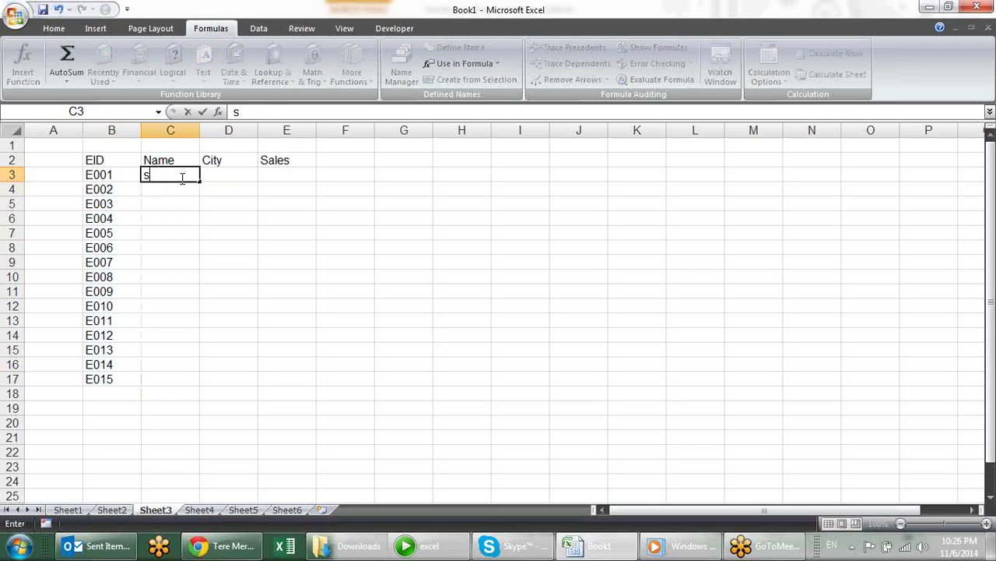
{"action": "type", "text": "andeep"}
{"action": "key", "text": "Tab"}
{"action": "type", "text": "farid"}
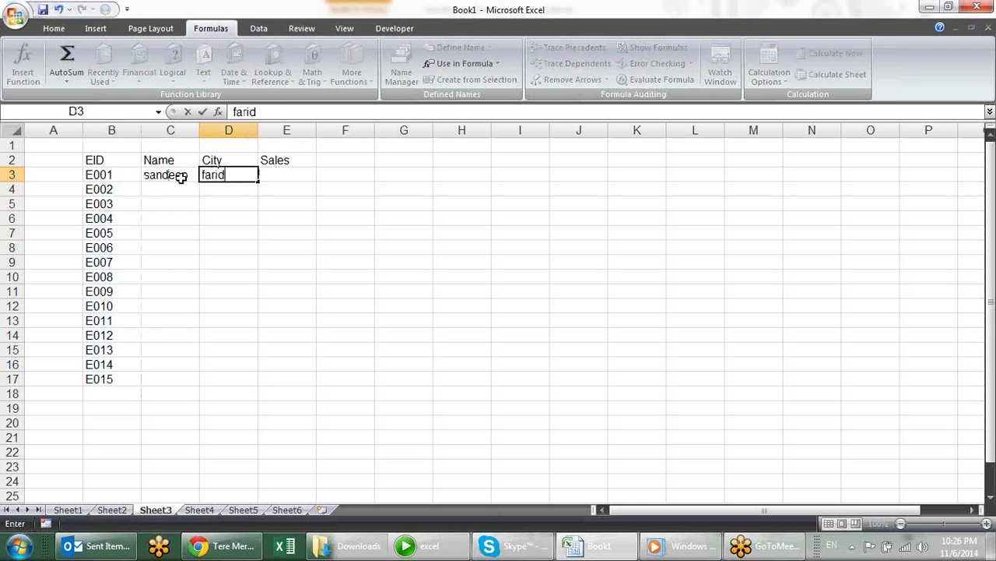
{"action": "type", "text": "abad"}
{"action": "key", "text": "Tab"}
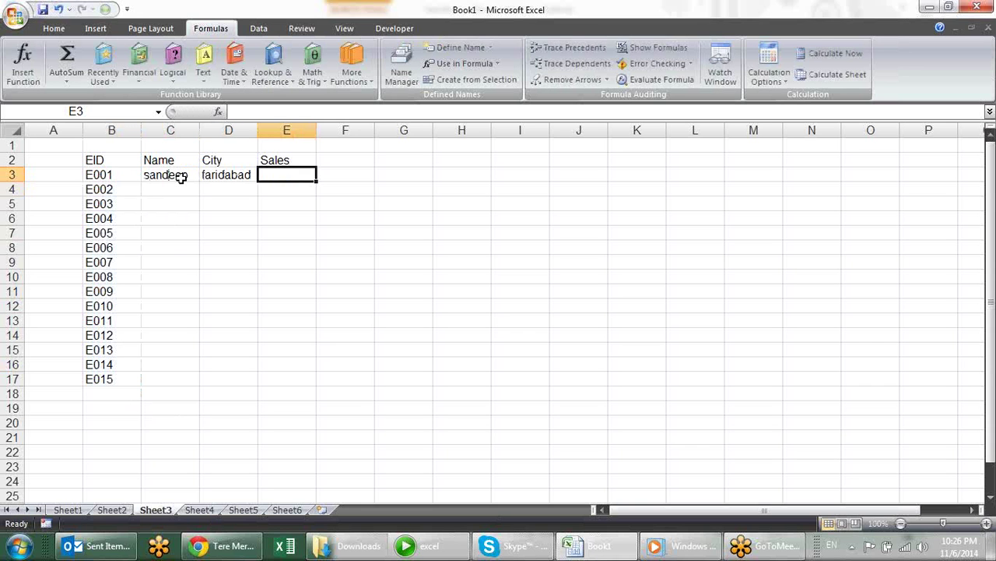
- Enter =RANDBETWEEN(10,90) in E3 as the first sales figure
{"action": "type", "text": "=ra"}
{"action": "key", "text": "Down"}
{"action": "key", "text": "Down"}
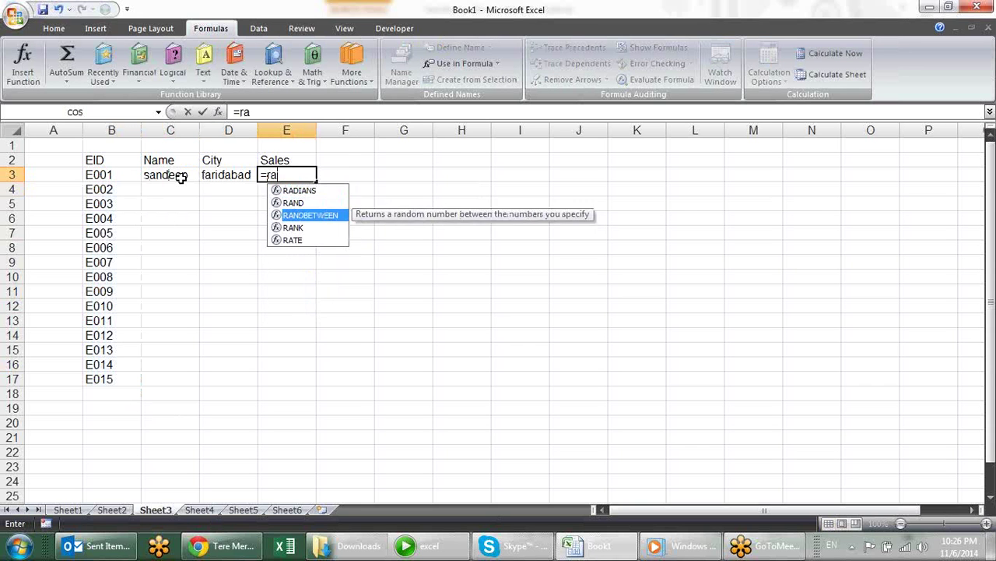
{"action": "key", "text": "Tab"}
{"action": "type", "text": "10,90"}
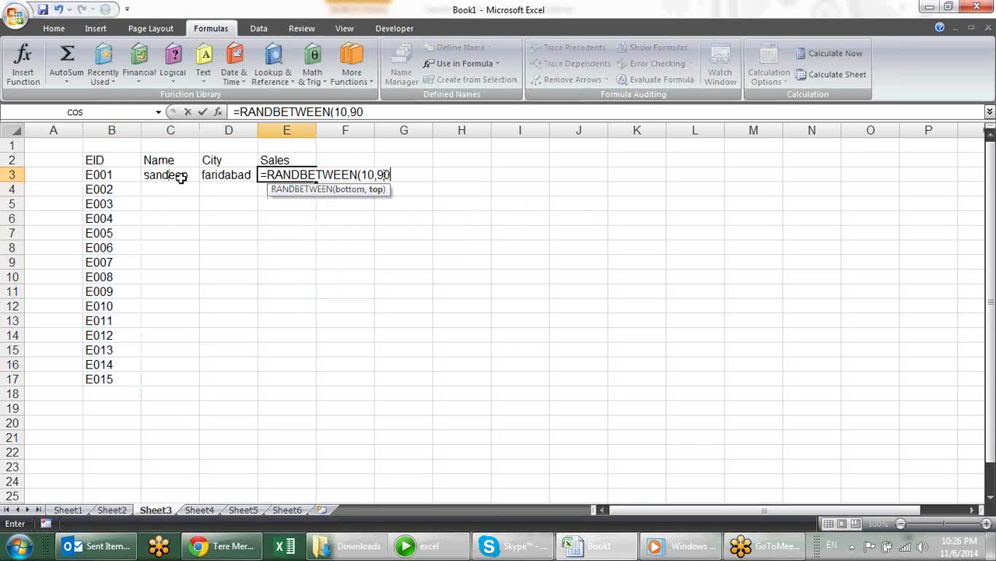
{"action": "type", "text": ")"}
{"action": "key", "text": "Return"}
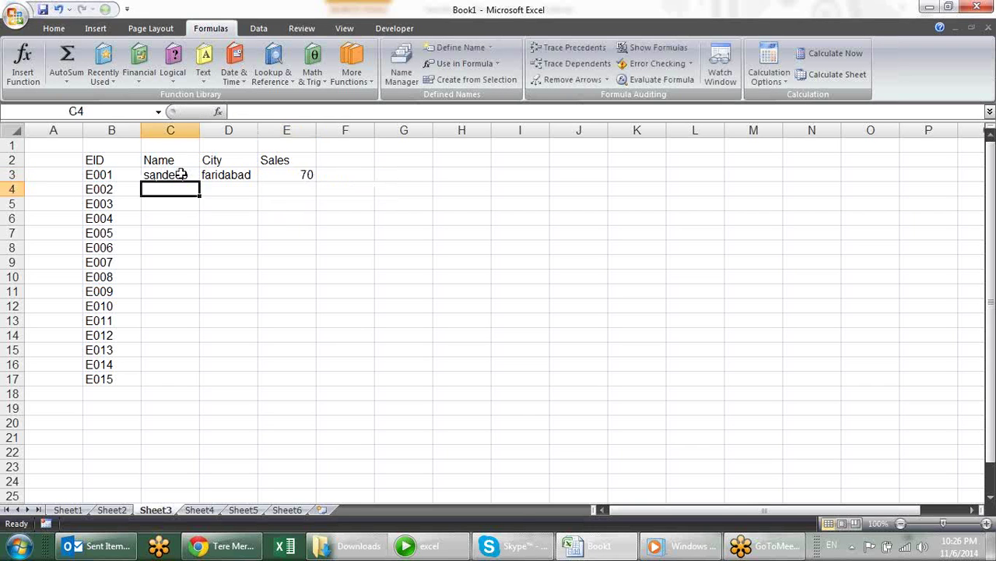
- Fill C3:E3 down to row 17 and paste the range back over itself as values only
{"action": "left_click_drag", "start_coordinate": [178, 174], "coordinate": [309, 174]}
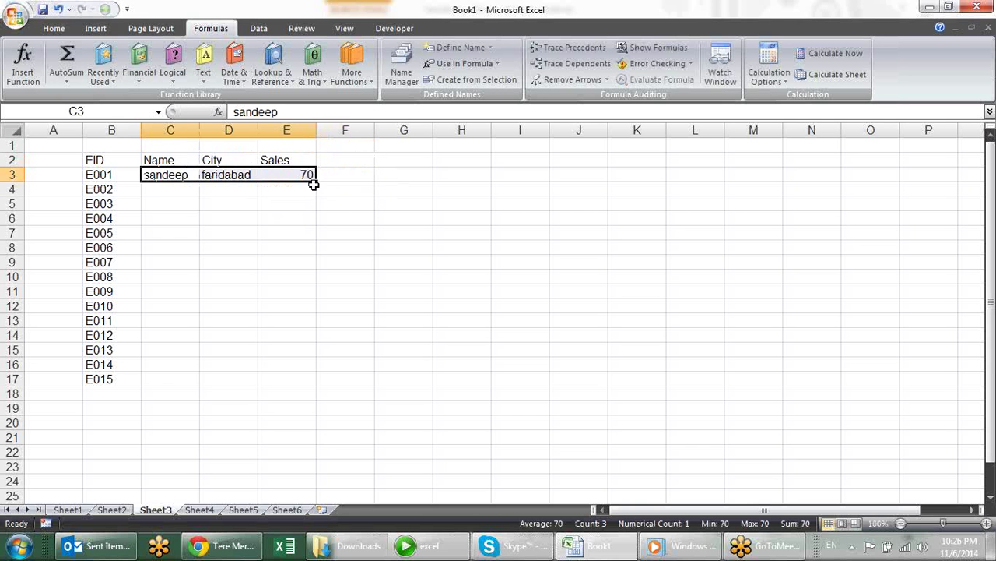
{"action": "double_click", "coordinate": [316, 182]}
{"action": "key", "text": "ctrl+c"}
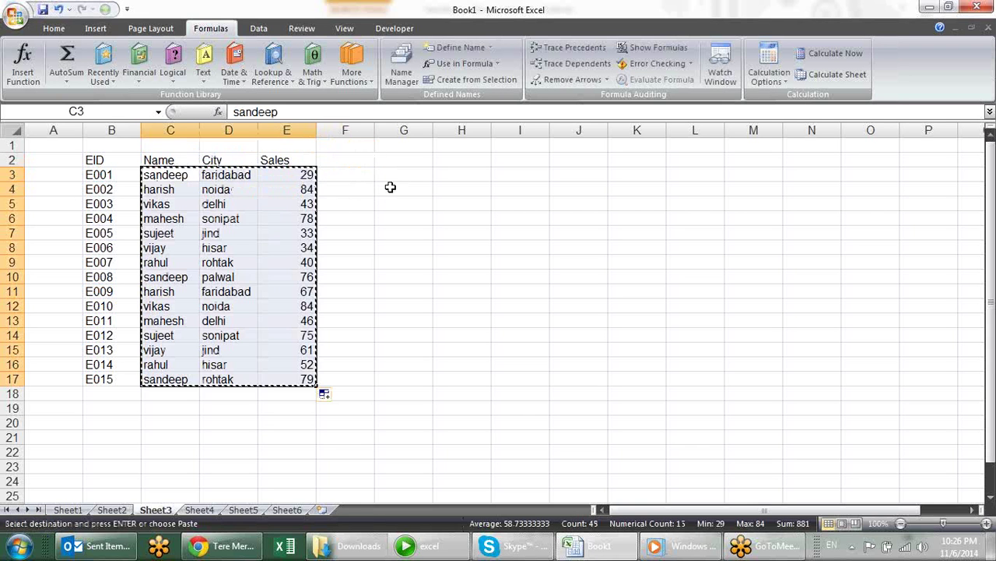
{"action": "type", "text": "esv"}
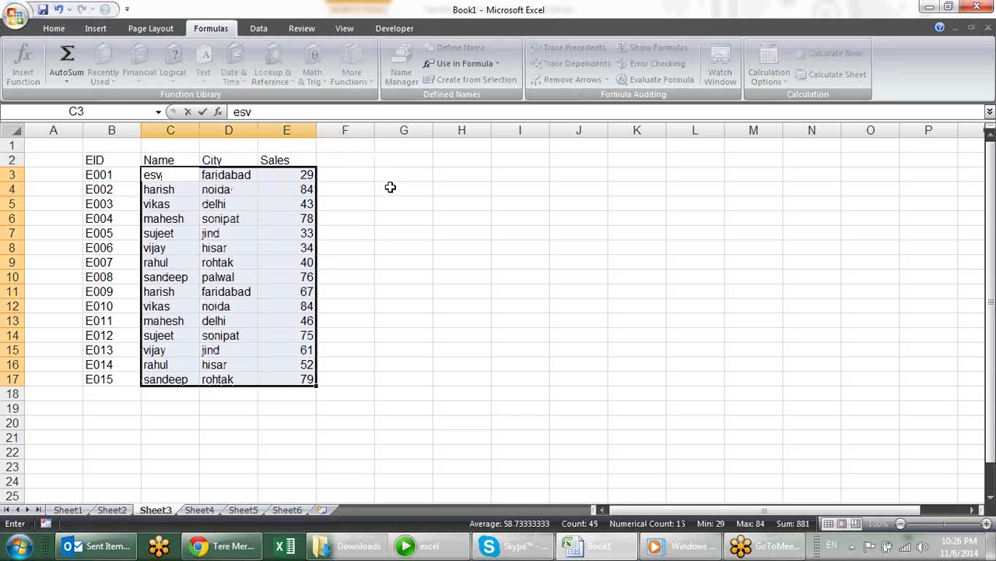
{"action": "key", "text": "Escape"}
{"action": "key", "text": "ctrl+c"}
{"action": "key", "text": "alt+e"}
{"action": "key", "text": "s"}
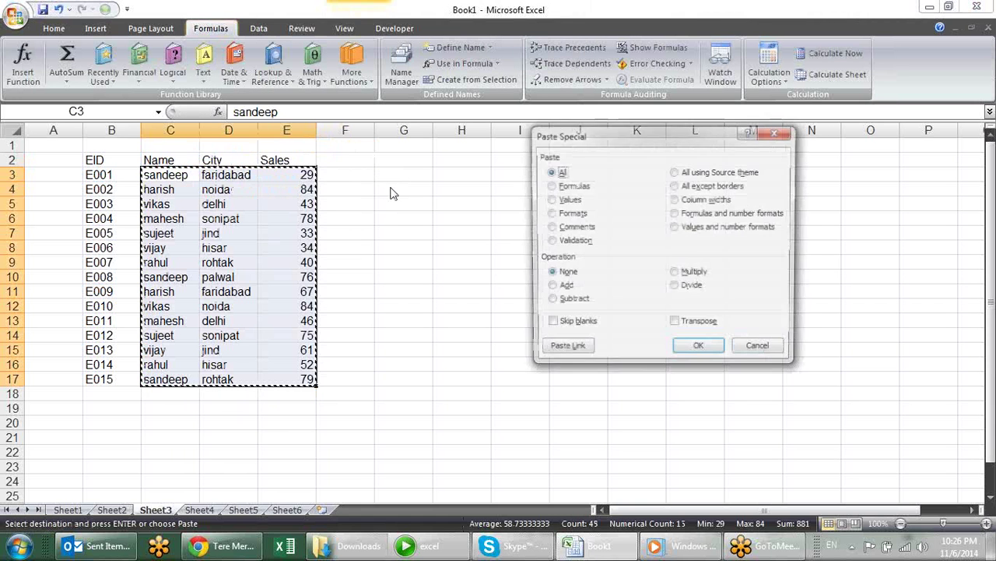
{"action": "key", "text": "v"}
{"action": "key", "text": "Return"}
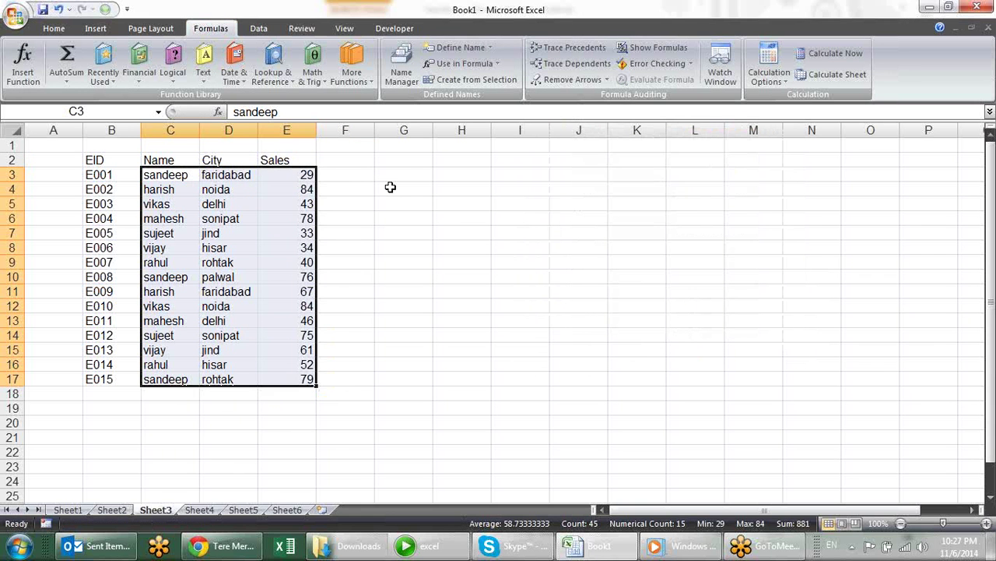
- Copy the EID, Name, City, Sales headers from B2:E2 into H3:K3
{"action": "left_click", "coordinate": [390, 187]}
{"action": "left_click_drag", "start_coordinate": [117, 145], "coordinate": [212, 163]}
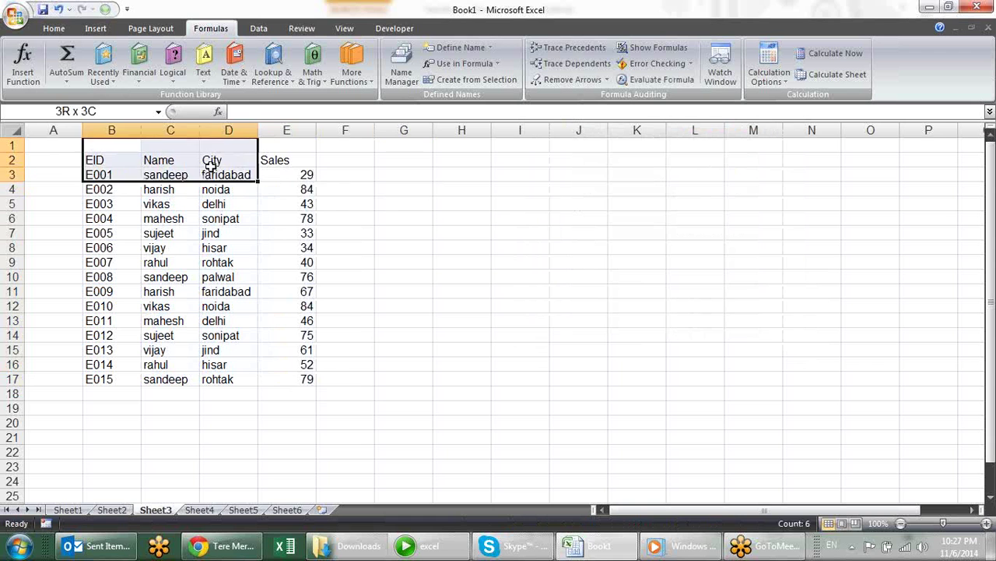
{"action": "left_click", "coordinate": [394, 192]}
{"action": "mouse_move", "coordinate": [106, 160]}
{"action": "left_mouse_down"}
{"action": "mouse_move", "coordinate": [347, 159]}
{"action": "mouse_move", "coordinate": [316, 158]}
{"action": "left_mouse_up"}
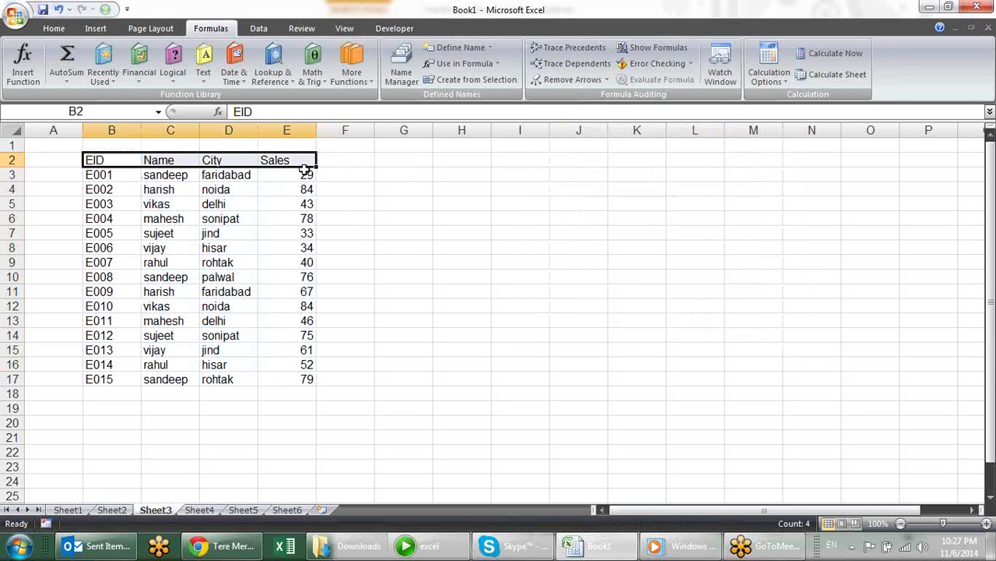
{"action": "key", "text": "ctrl+c"}
{"action": "left_click", "coordinate": [470, 176]}
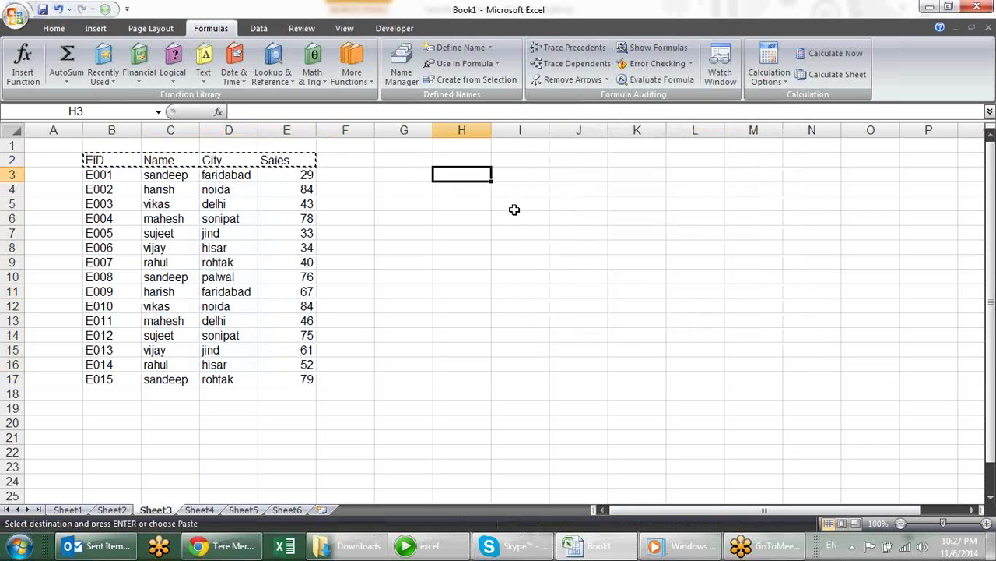
{"action": "key", "text": "ctrl+v"}
- Check the cells beneath the new headers and clear the copy marquee
{"action": "left_click", "coordinate": [473, 190]}
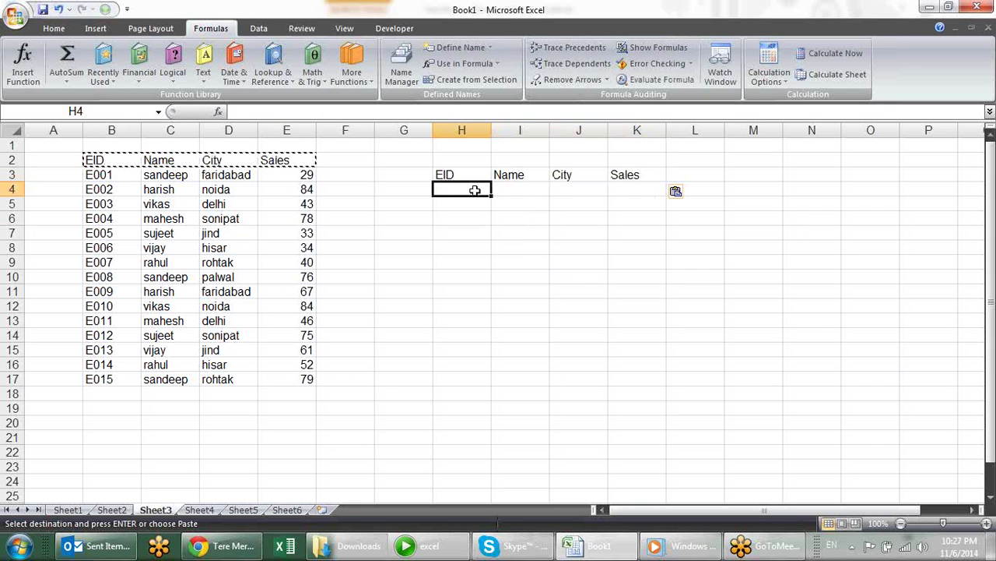
{"action": "left_click", "coordinate": [538, 188]}
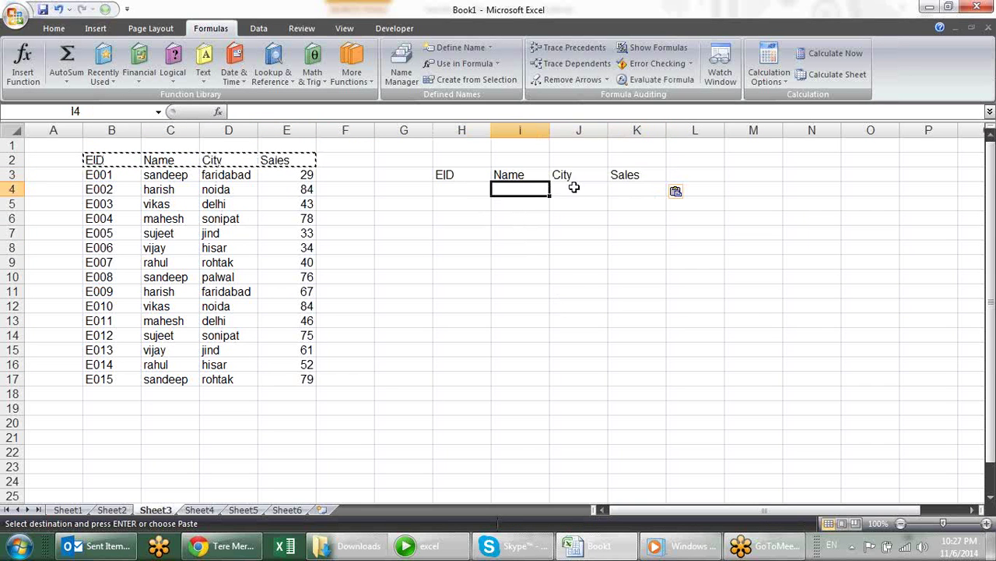
{"action": "left_click", "coordinate": [574, 189]}
{"action": "left_click", "coordinate": [638, 187]}
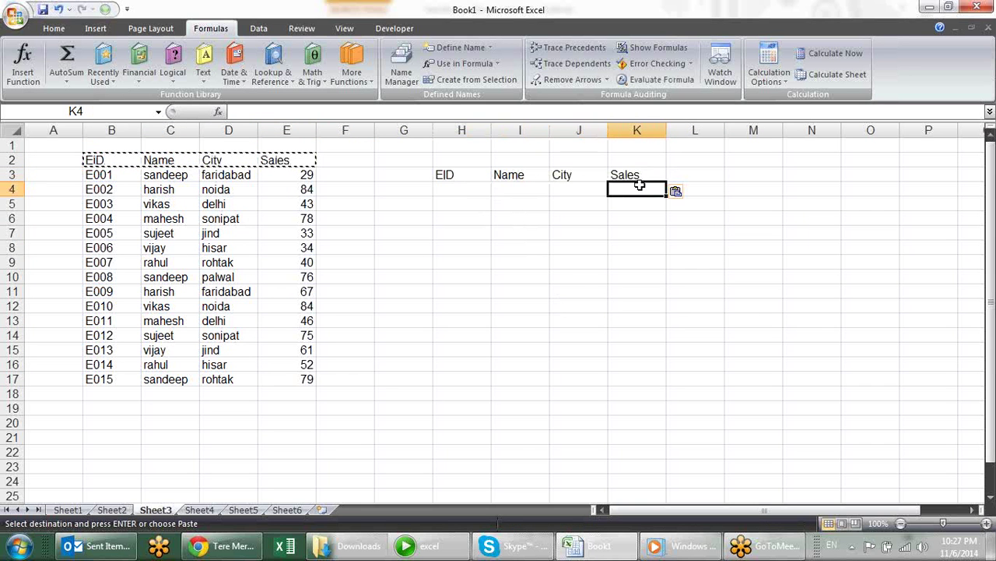
{"action": "key", "text": "Escape"}
{"action": "left_click", "coordinate": [456, 221]}
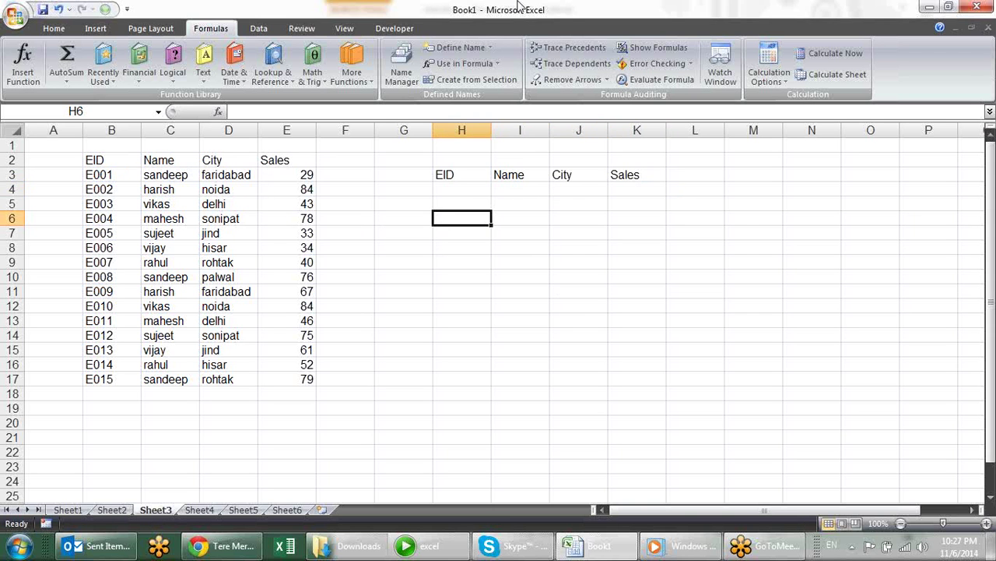
{"action": "left_click_drag", "start_coordinate": [92, 171], "coordinate": [276, 350]}
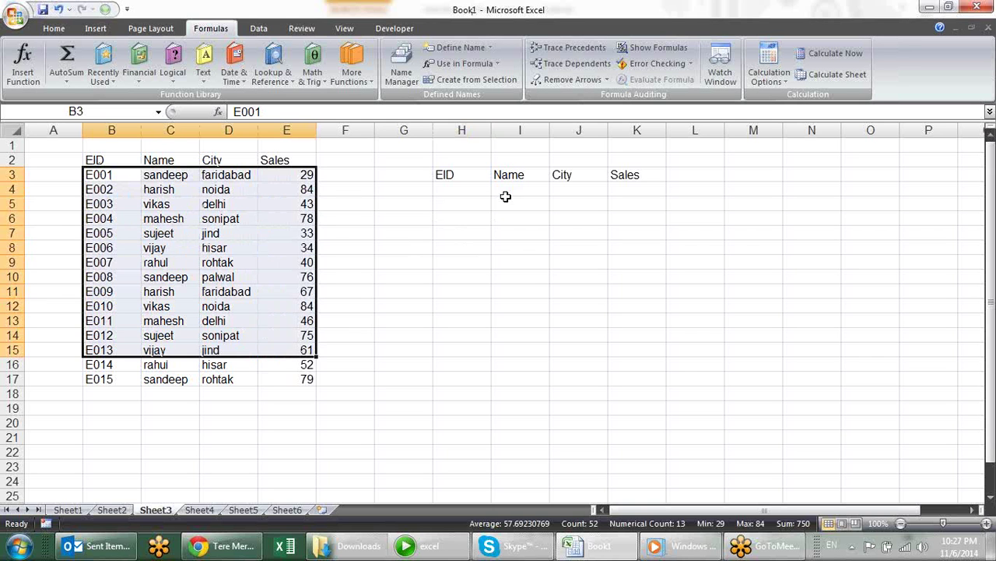
{"action": "left_click", "coordinate": [529, 291]}
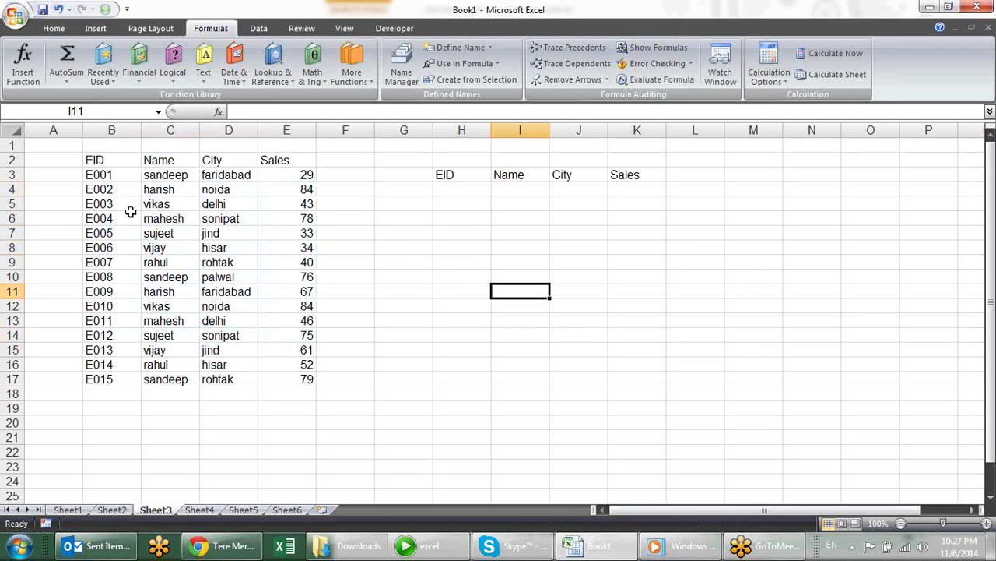
{"action": "left_click", "coordinate": [131, 206]}
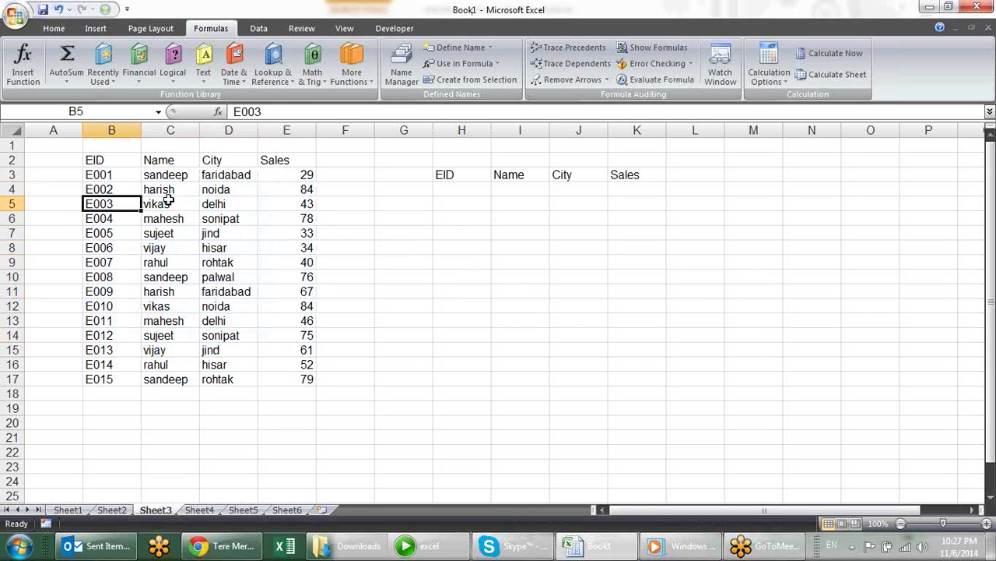
{"action": "left_click_drag", "start_coordinate": [163, 204], "coordinate": [302, 203]}
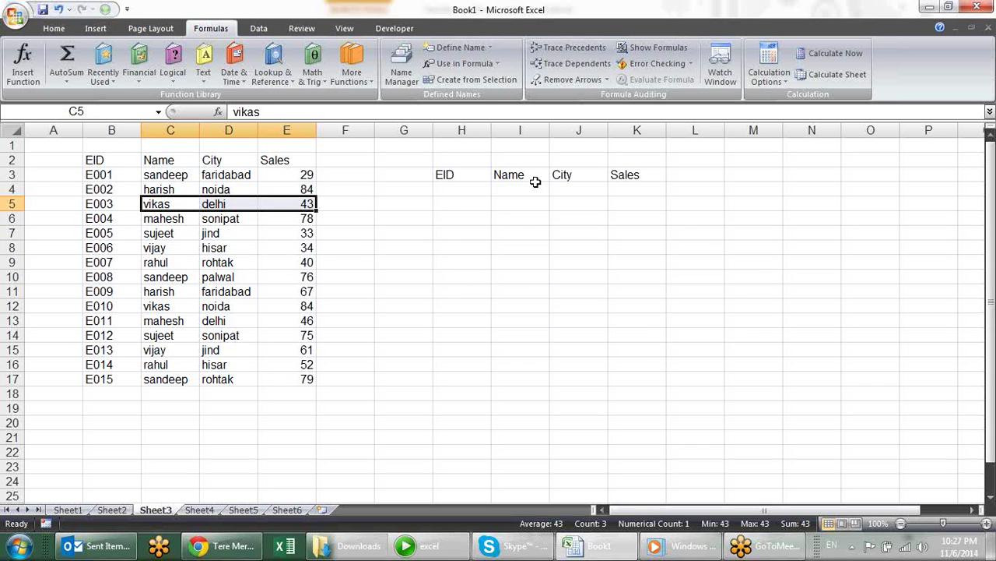
{"action": "left_click", "coordinate": [105, 263]}
{"action": "left_click_drag", "start_coordinate": [160, 262], "coordinate": [307, 262]}
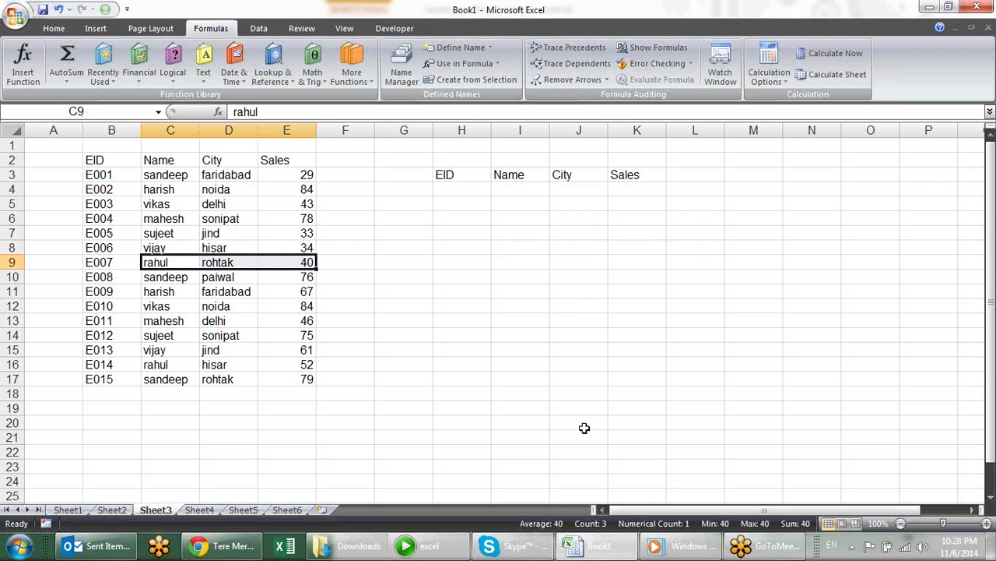
{"action": "left_click", "coordinate": [369, 249]}
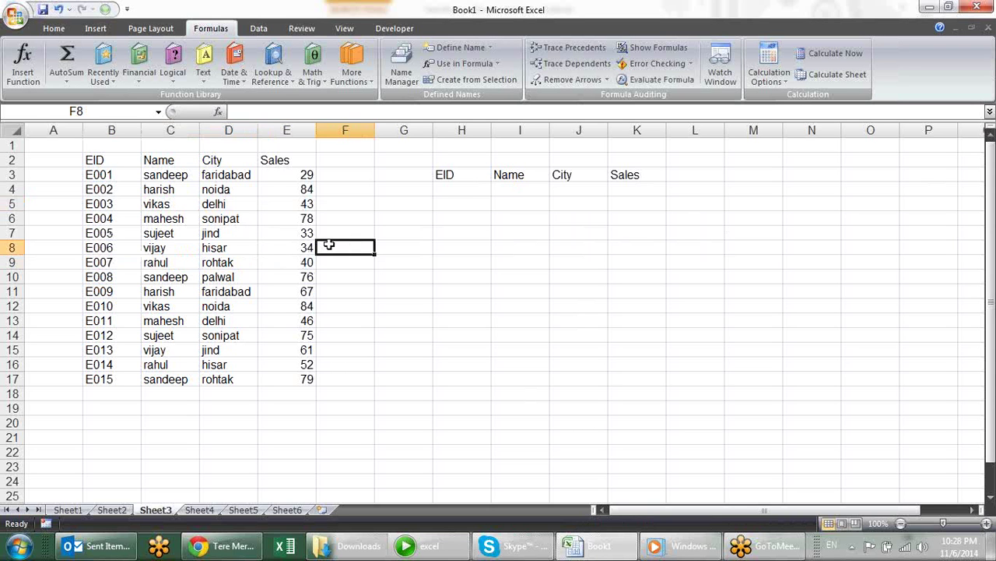
{"action": "left_click", "coordinate": [470, 190]}
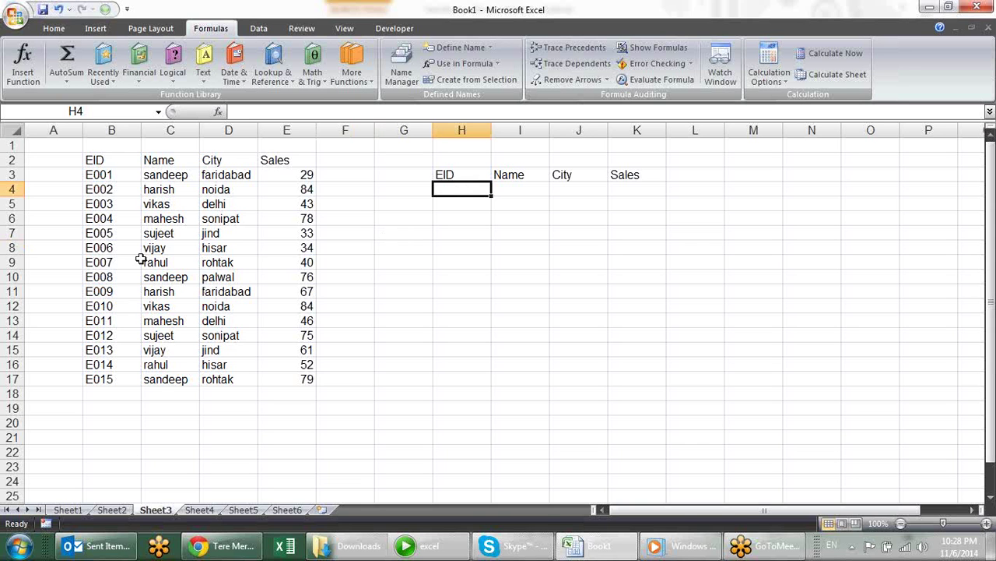
- Select the employee table B2:E17 and browse its EID column entries
{"action": "left_click_drag", "start_coordinate": [116, 160], "coordinate": [300, 378]}
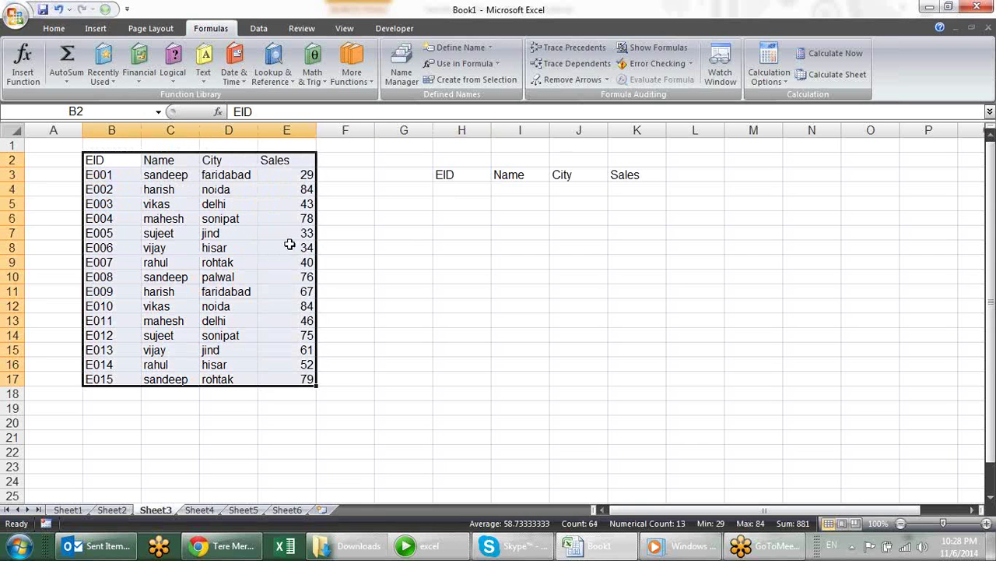
{"action": "left_click", "coordinate": [500, 202]}
{"action": "left_click", "coordinate": [464, 194]}
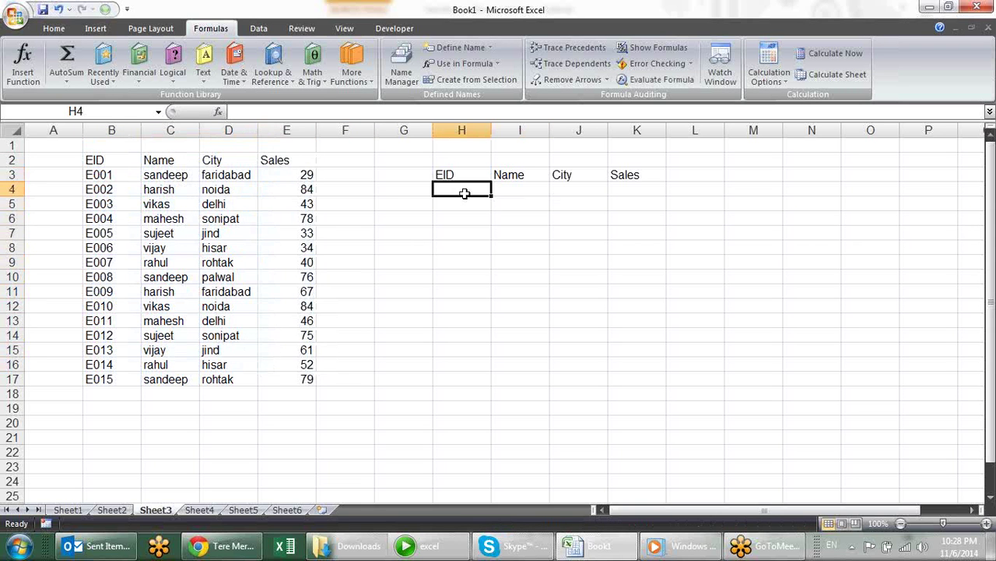
{"action": "left_click", "coordinate": [115, 161]}
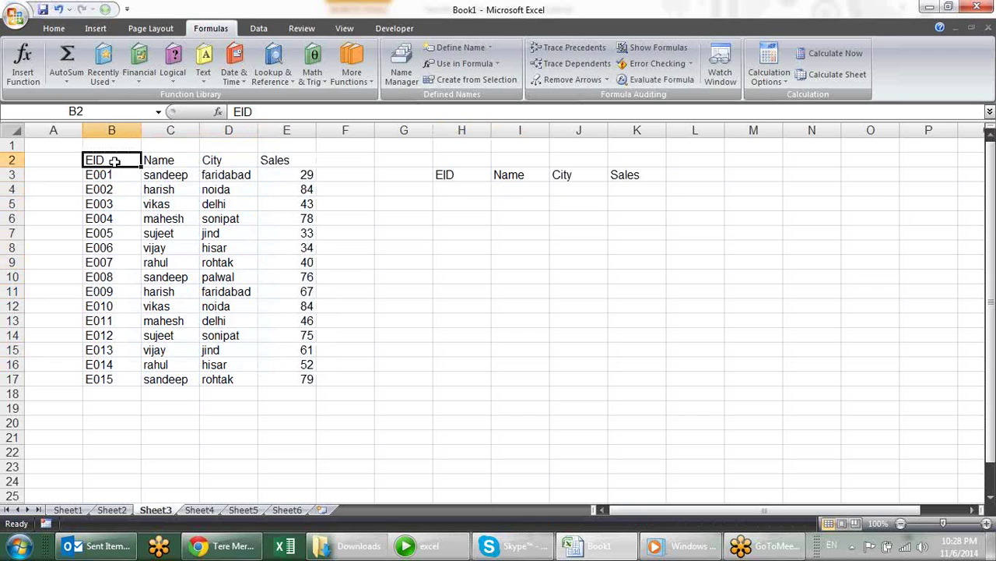
{"action": "left_click_drag", "start_coordinate": [113, 176], "coordinate": [101, 320]}
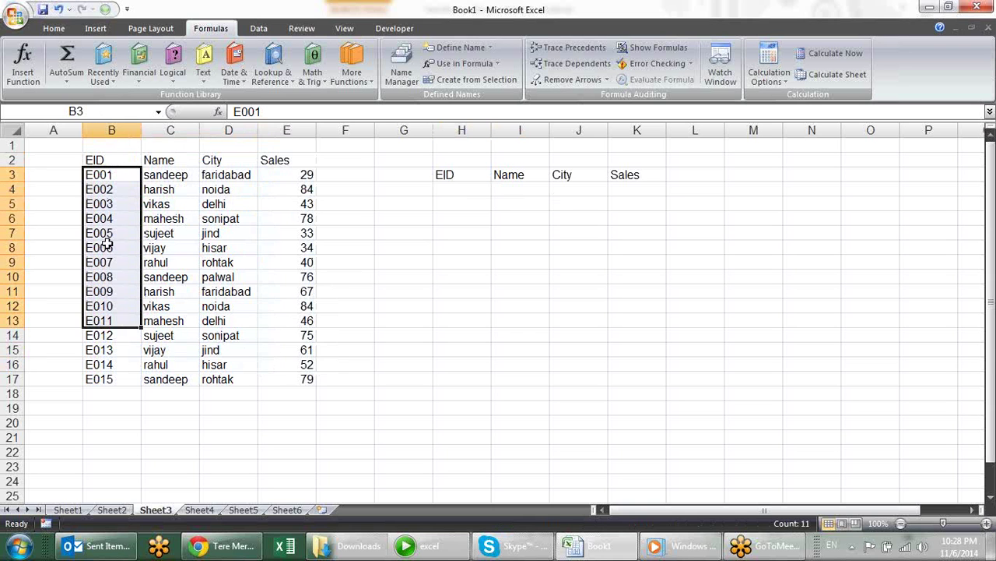
{"action": "left_click", "coordinate": [106, 233]}
{"action": "left_click", "coordinate": [99, 291]}
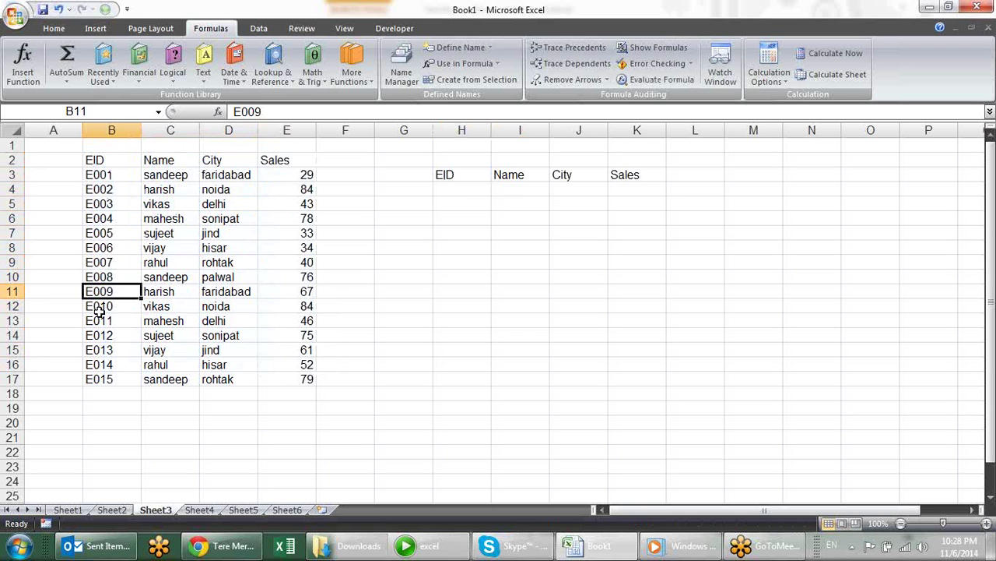
{"action": "left_click", "coordinate": [100, 307]}
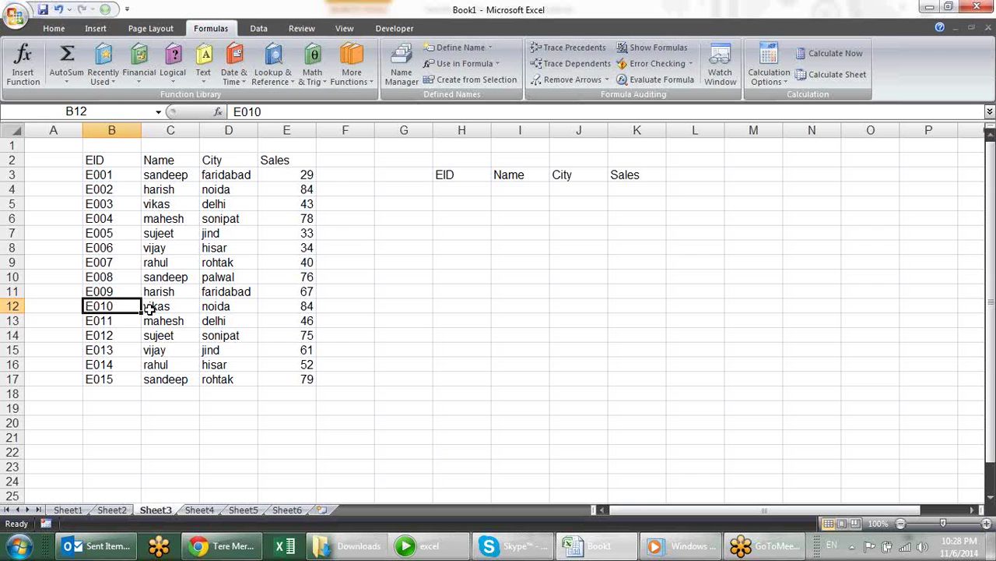
- Inspect E010's row in the source table: vikas, noida, sales 84
{"action": "left_click", "coordinate": [152, 308]}
{"action": "left_click", "coordinate": [217, 316]}
{"action": "left_click", "coordinate": [227, 306]}
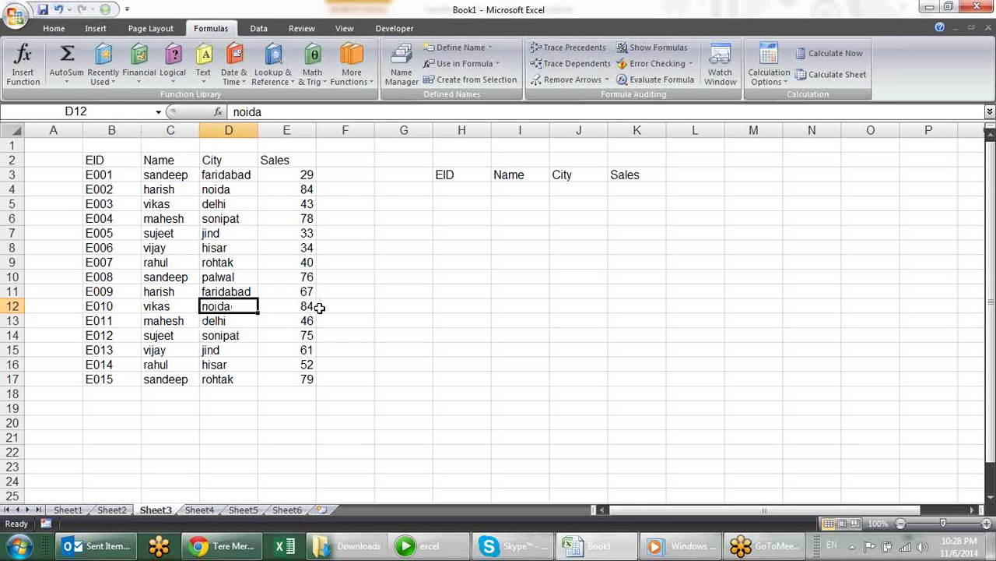
{"action": "left_click", "coordinate": [310, 306]}
{"action": "left_click", "coordinate": [227, 307]}
{"action": "left_click", "coordinate": [153, 304]}
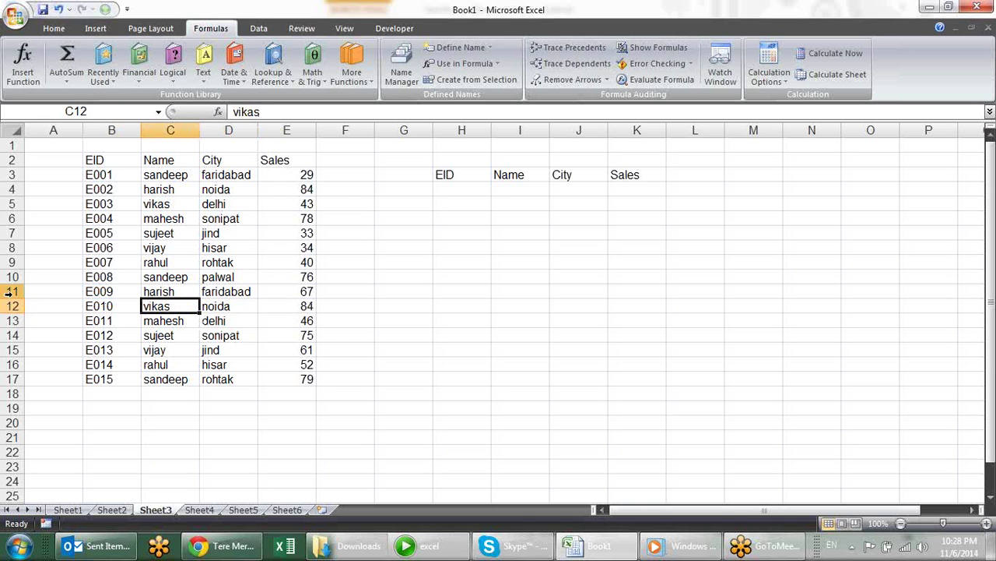
{"action": "left_click", "coordinate": [11, 306]}
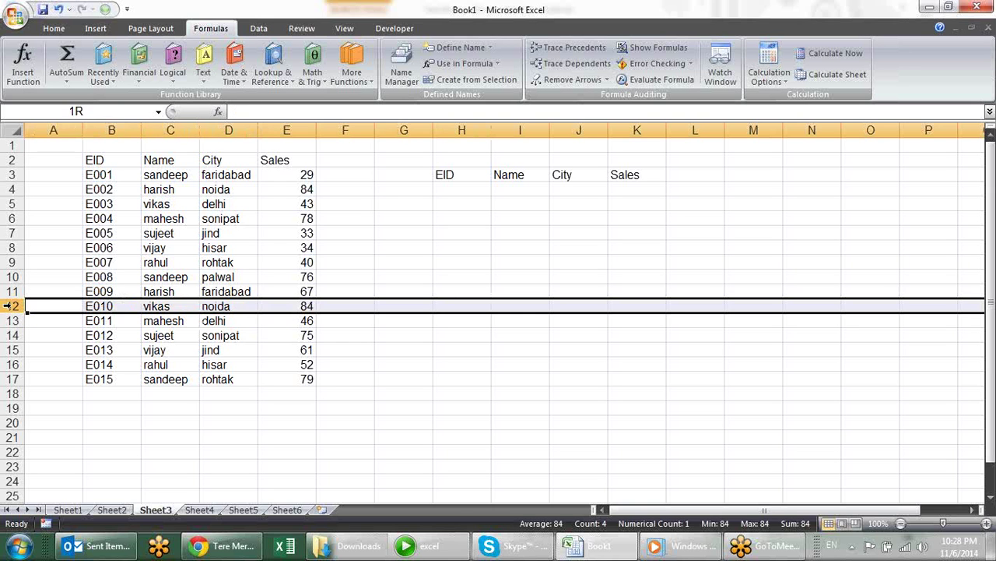
{"action": "left_click", "coordinate": [371, 274]}
{"action": "left_click", "coordinate": [309, 311]}
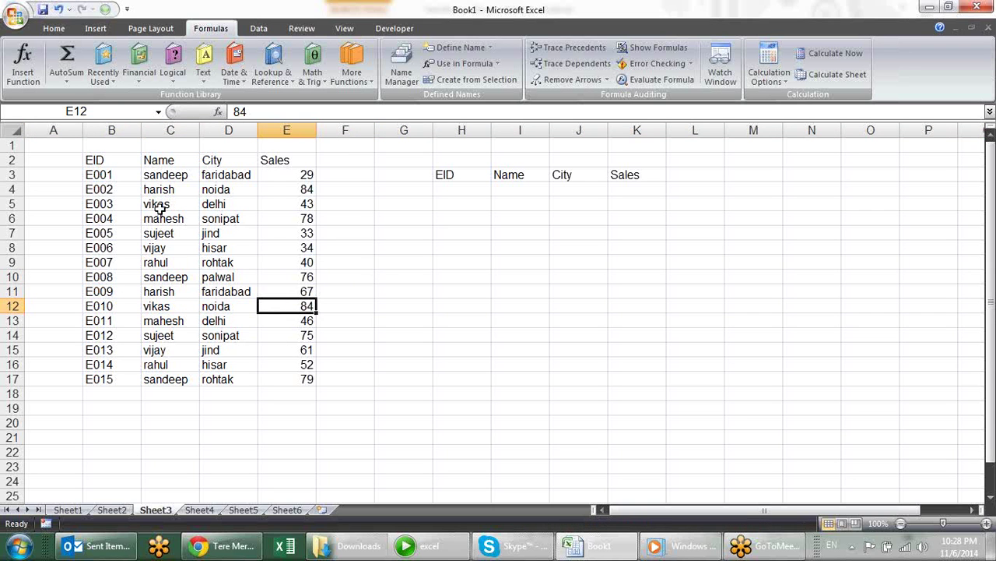
- Review the employee IDs B3:B17 and E001's row, starting with sandeep
{"action": "left_click_drag", "start_coordinate": [121, 176], "coordinate": [112, 379]}
{"action": "left_click", "coordinate": [126, 177]}
{"action": "left_click", "coordinate": [167, 176]}
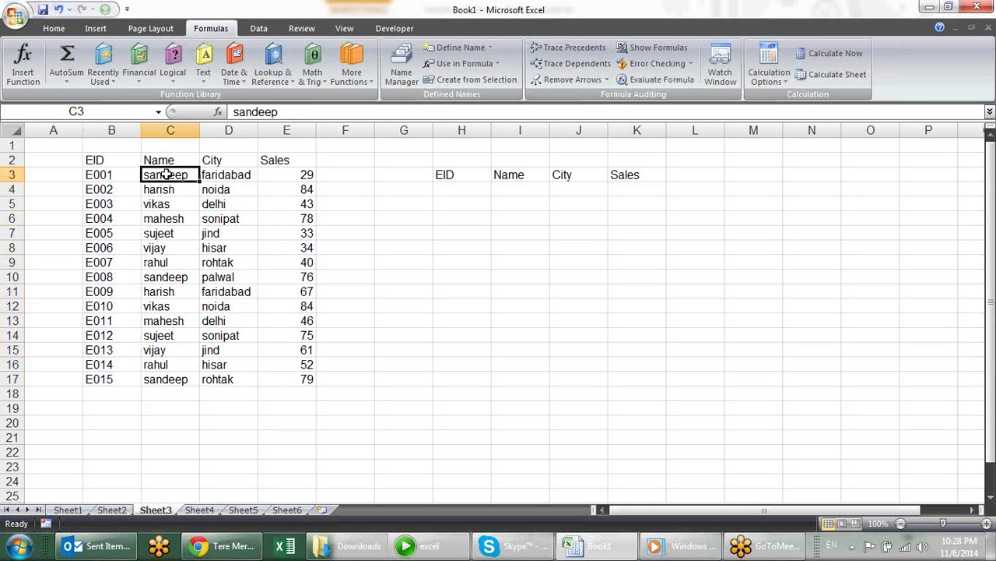
{"action": "left_click", "coordinate": [224, 176]}
{"action": "left_click", "coordinate": [281, 175]}
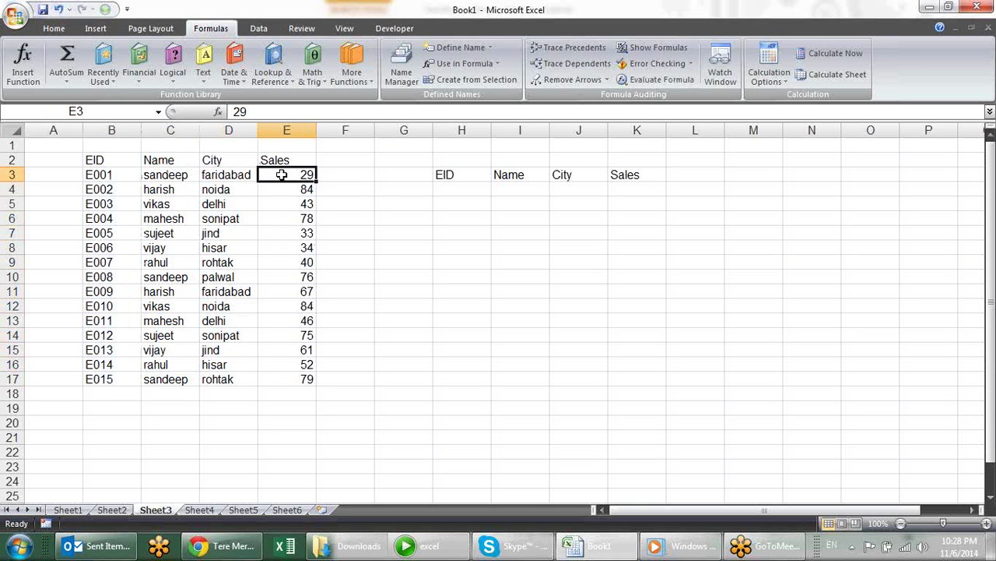
{"action": "left_click", "coordinate": [68, 173]}
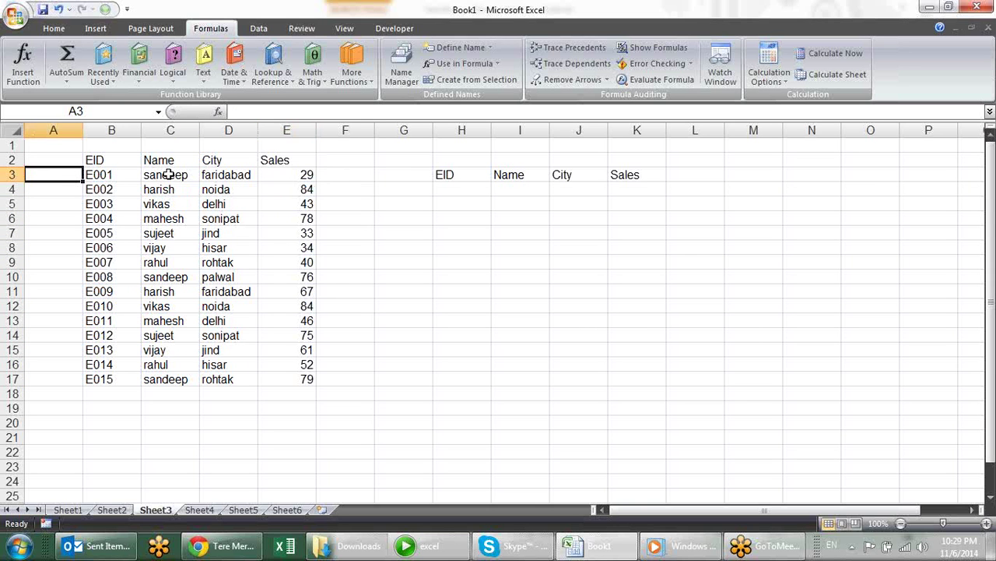
{"action": "left_click_drag", "start_coordinate": [124, 161], "coordinate": [129, 374]}
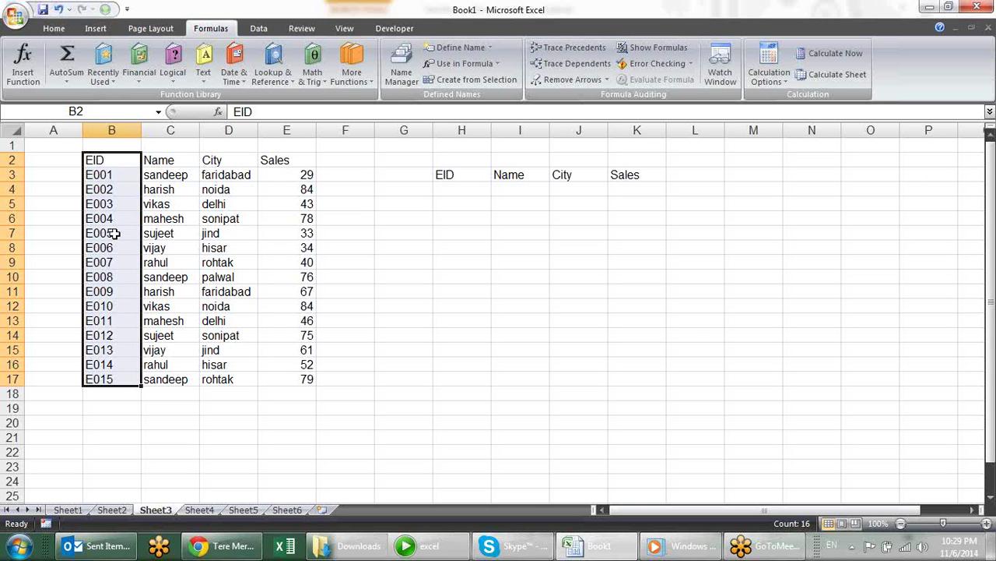
- Copy IDs E003, E005, E009 and E013 into H4:H7 under the EID header
{"action": "left_click", "coordinate": [487, 189]}
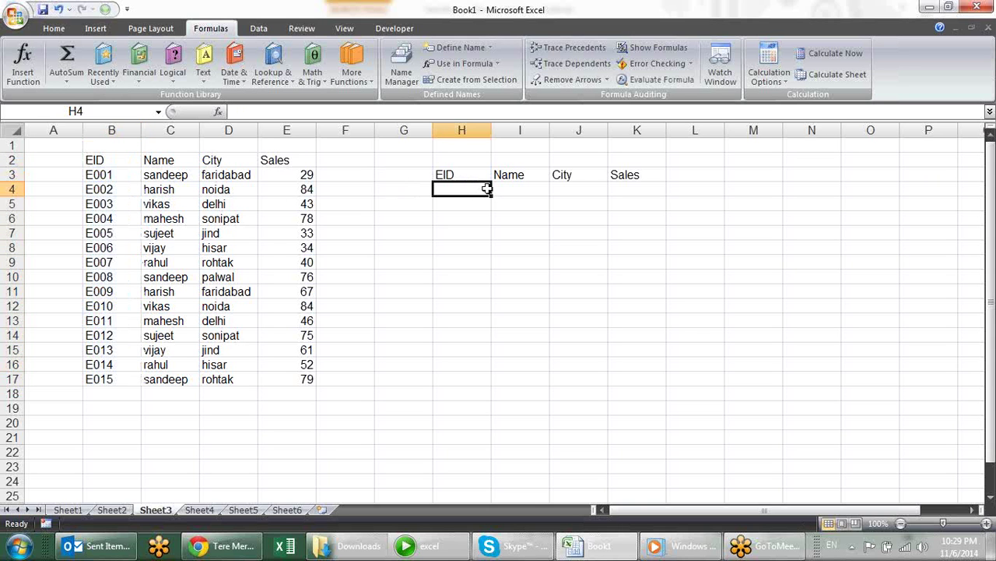
{"action": "left_click", "coordinate": [117, 202]}
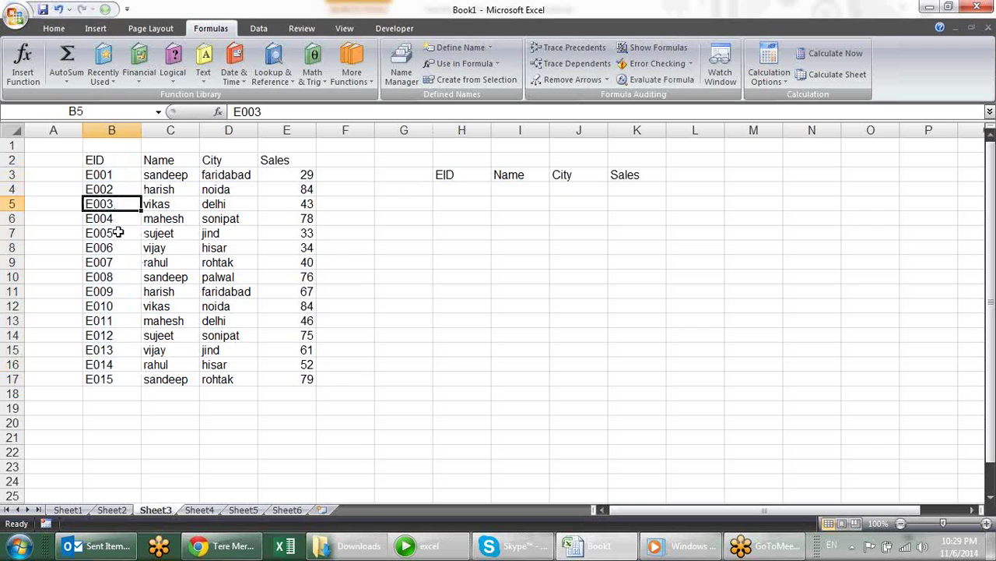
{"action": "left_click", "coordinate": [105, 232], "text": "ctrl"}
{"action": "left_click", "coordinate": [101, 292], "text": "ctrl"}
{"action": "left_click", "coordinate": [105, 349], "text": "ctrl"}
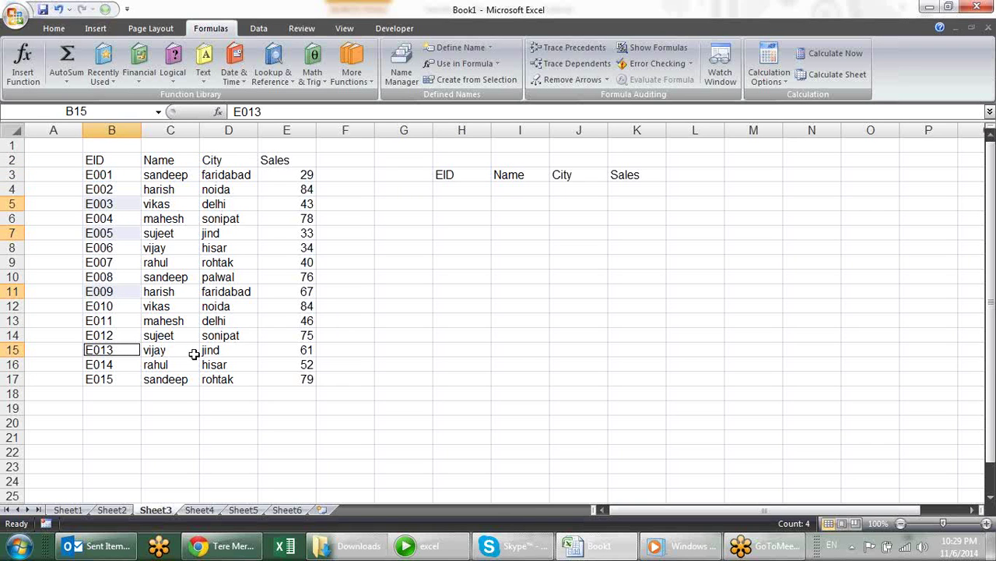
{"action": "key", "text": "ctrl+c"}
{"action": "left_click", "coordinate": [434, 190]}
{"action": "key", "text": "ctrl+v"}
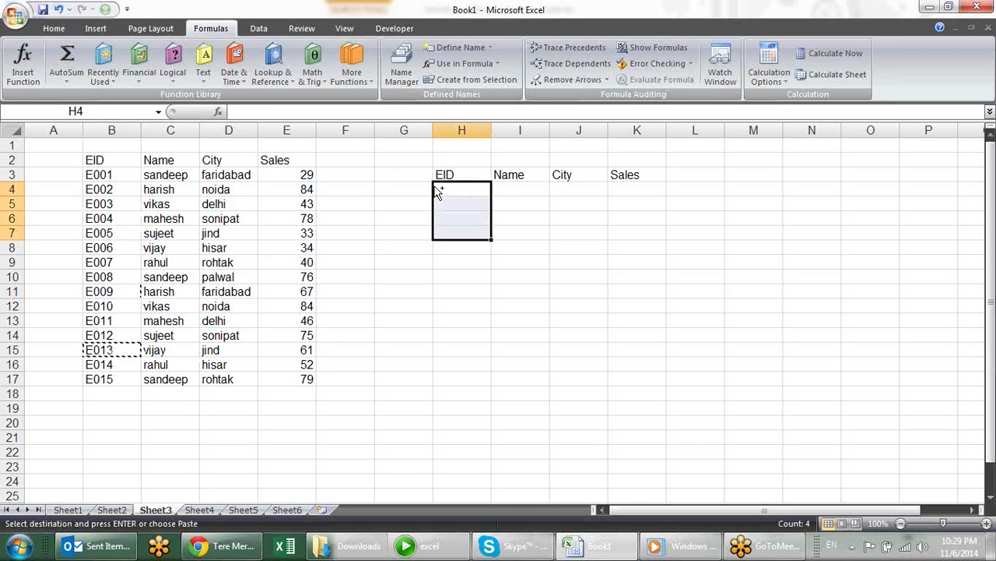
{"action": "left_click", "coordinate": [563, 263]}
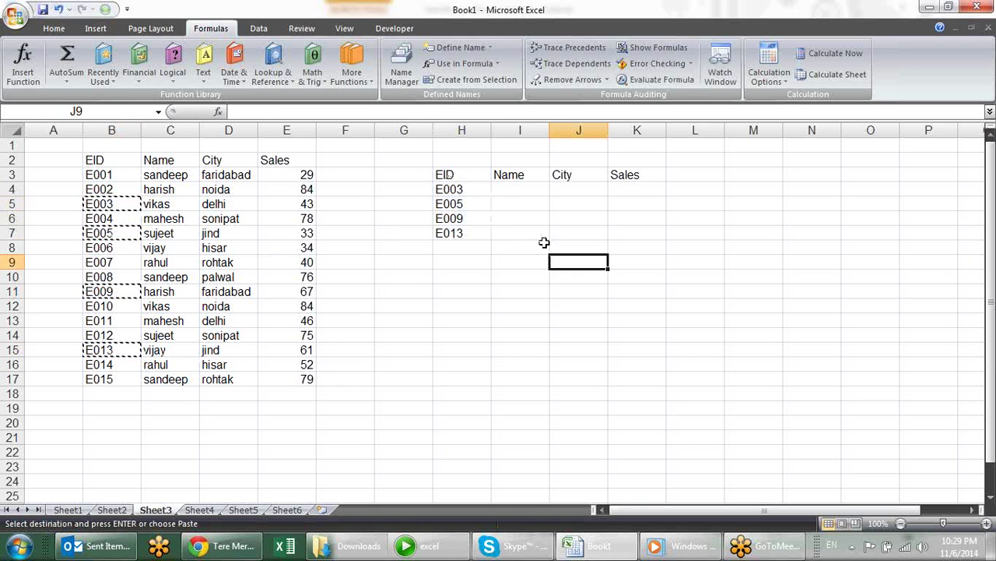
{"action": "key", "text": "Escape"}
{"action": "left_click", "coordinate": [525, 191]}
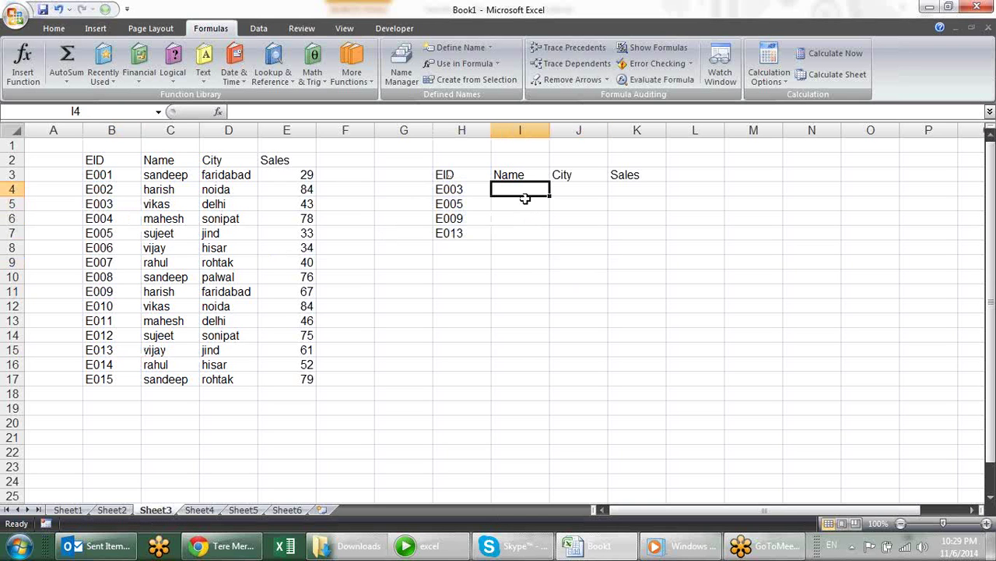
- Start a VLOOKUP in I4 with H4 as lookup value and B2:E17 as table
{"action": "type", "text": "="}
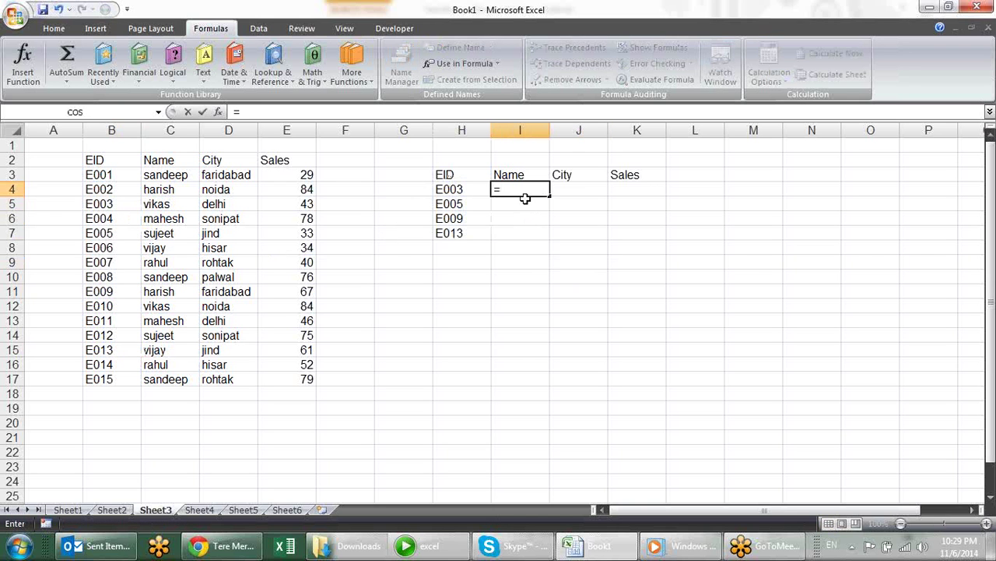
{"action": "type", "text": "vlo"}
{"action": "key", "text": "Tab"}
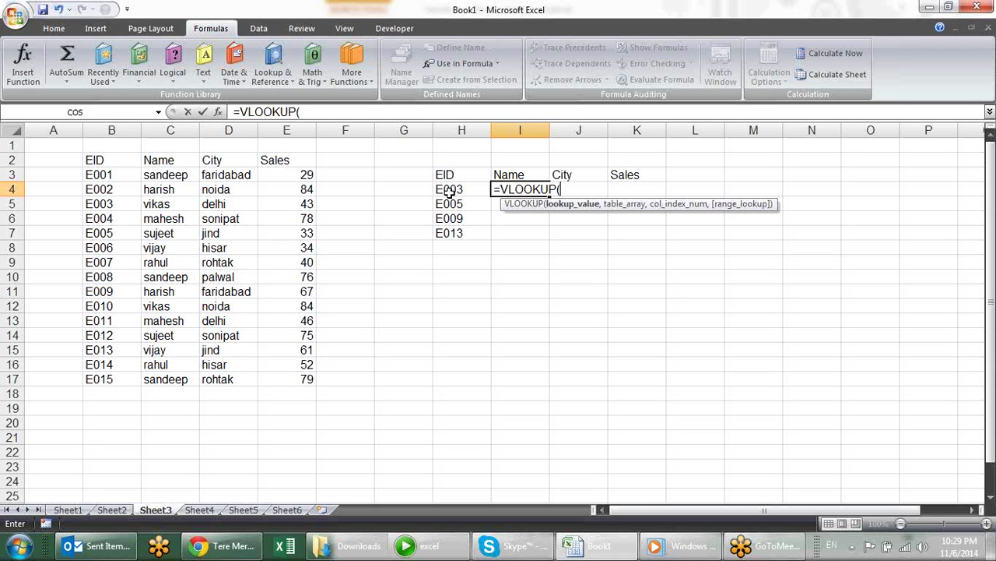
{"action": "left_click", "coordinate": [449, 193]}
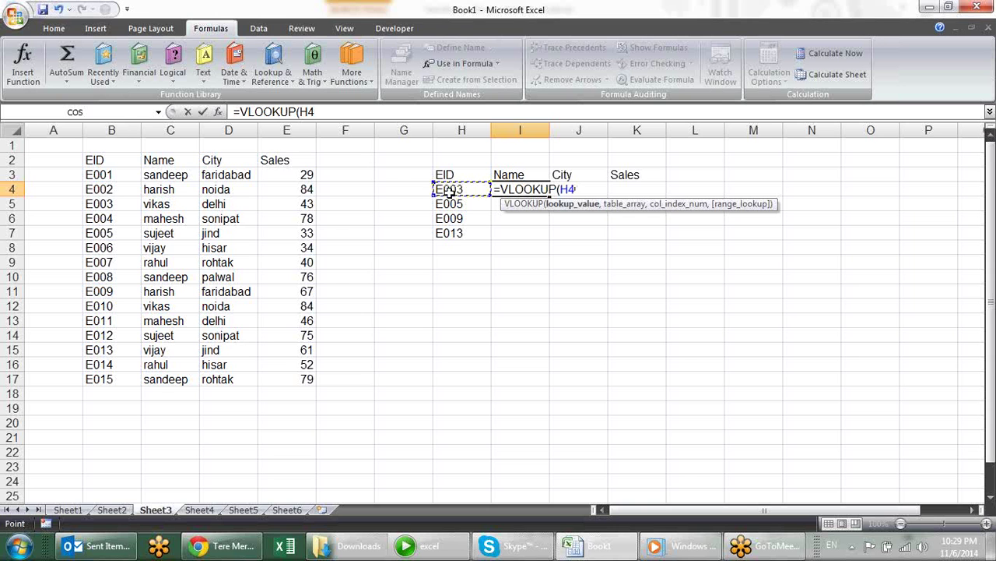
{"action": "type", "text": ","}
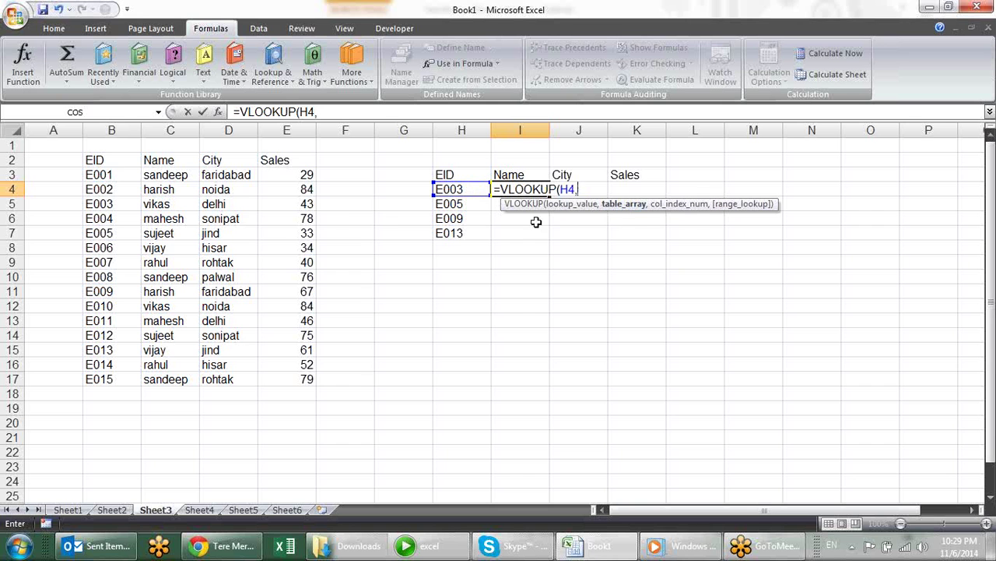
{"action": "left_click", "coordinate": [127, 166]}
{"action": "left_click_drag", "start_coordinate": [127, 167], "coordinate": [287, 380]}
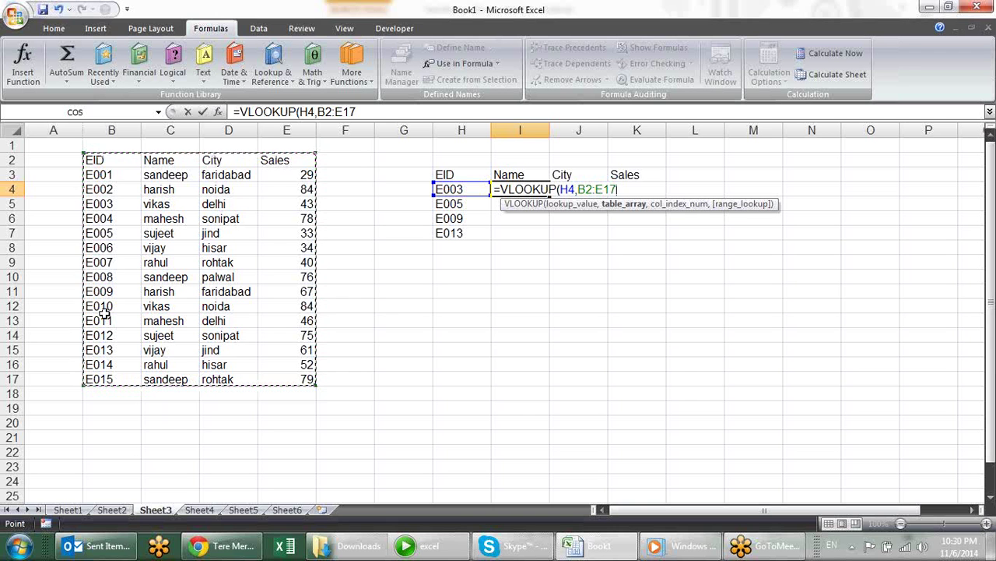
- Finish the formula with column 2 and FALSE for exact match, returning vikas
{"action": "type", "text": ","}
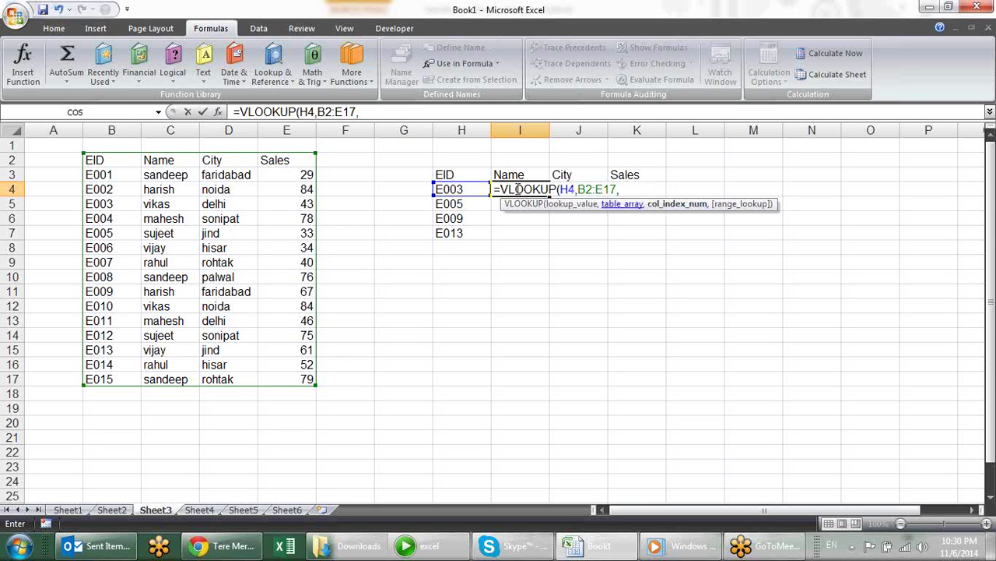
{"action": "left_click_drag", "start_coordinate": [107, 155], "coordinate": [166, 154]}
{"action": "type", "text": ","}
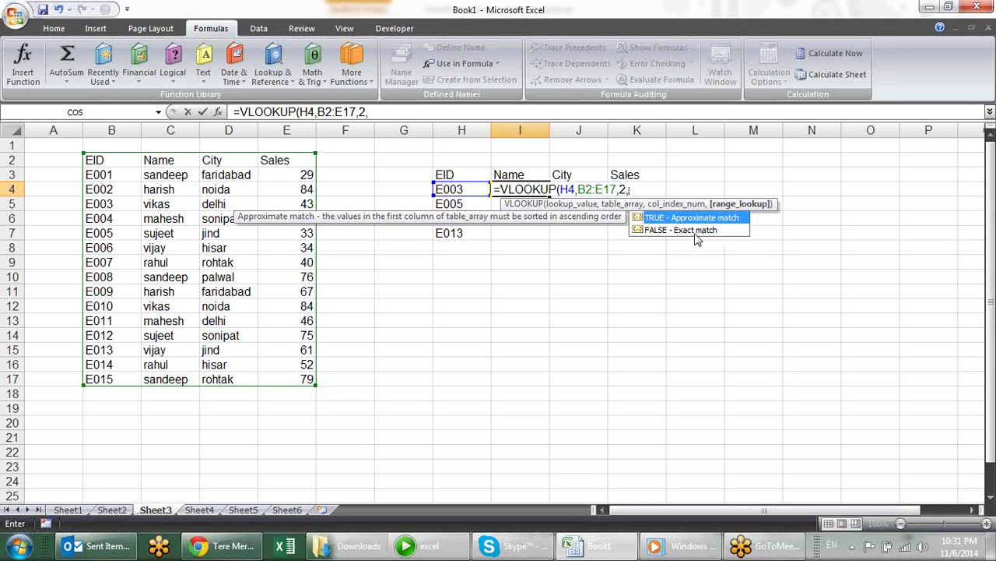
{"action": "left_click", "coordinate": [697, 237]}
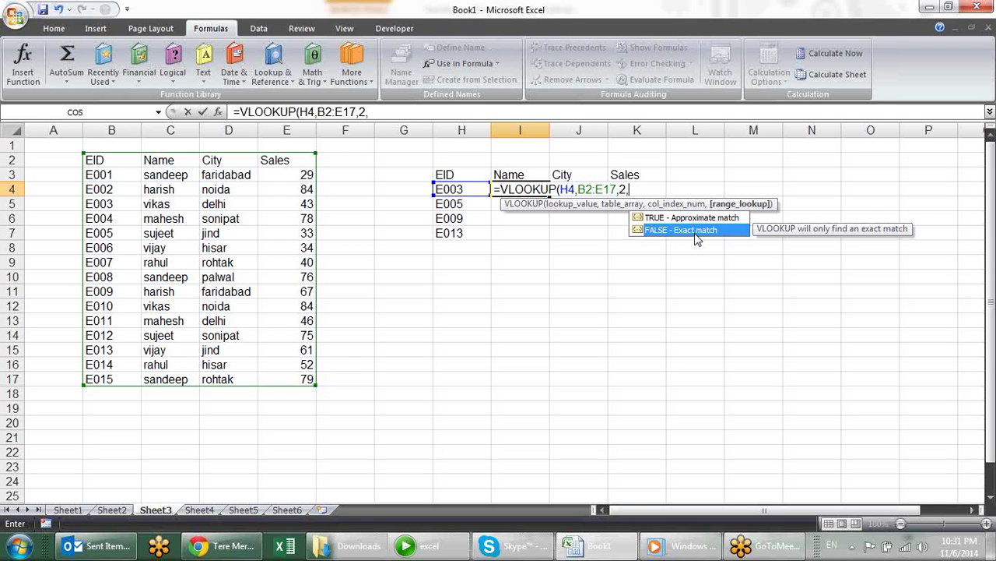
{"action": "double_click", "coordinate": [695, 232]}
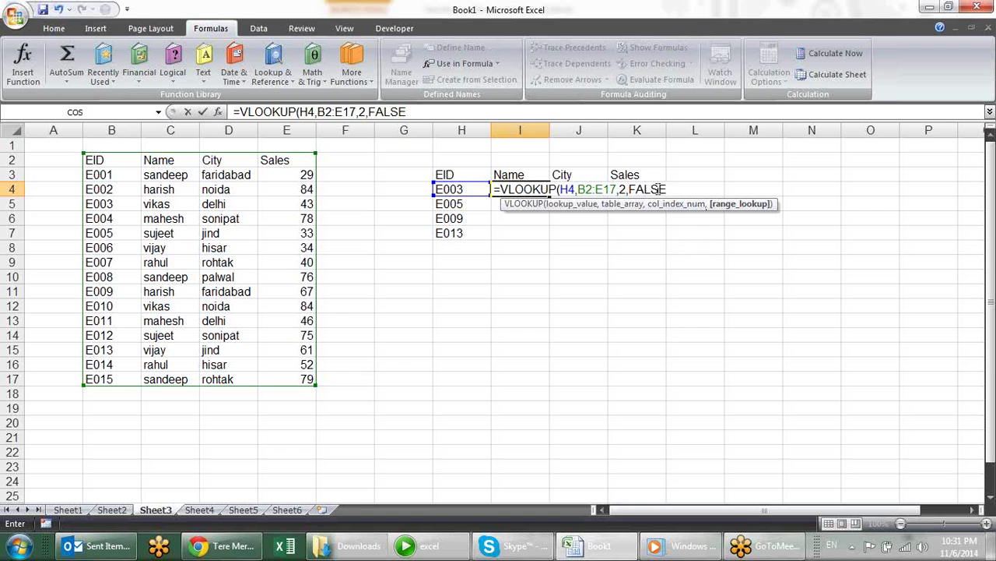
{"action": "key", "text": "shift+Return"}
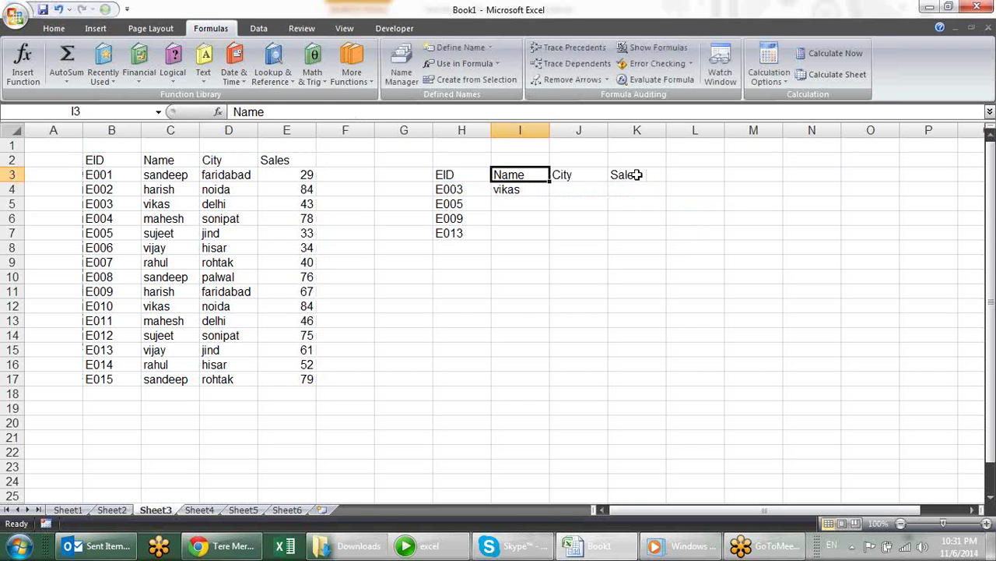
{"action": "left_click", "coordinate": [538, 191]}
{"action": "double_click", "coordinate": [539, 190]}
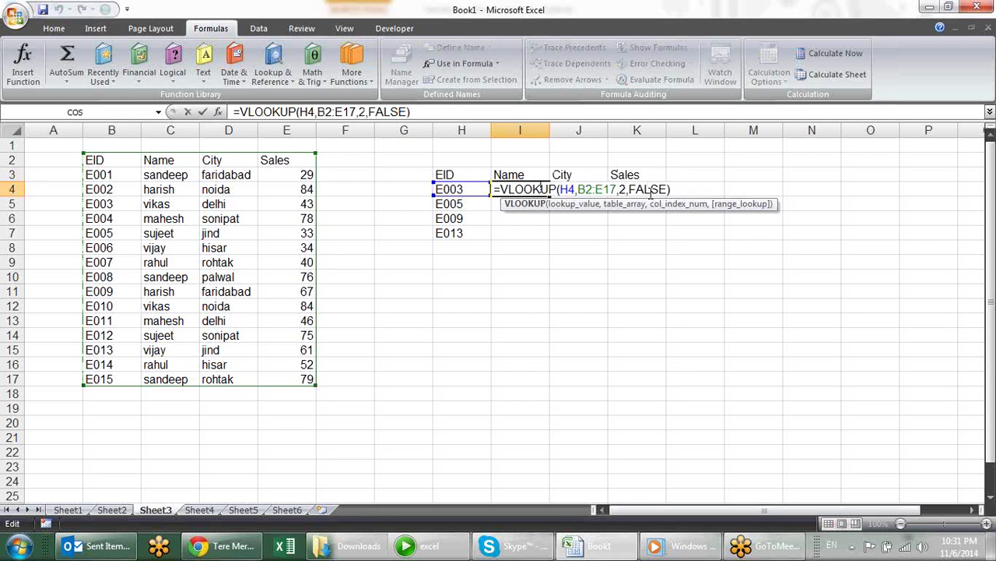
{"action": "key", "text": "Return"}
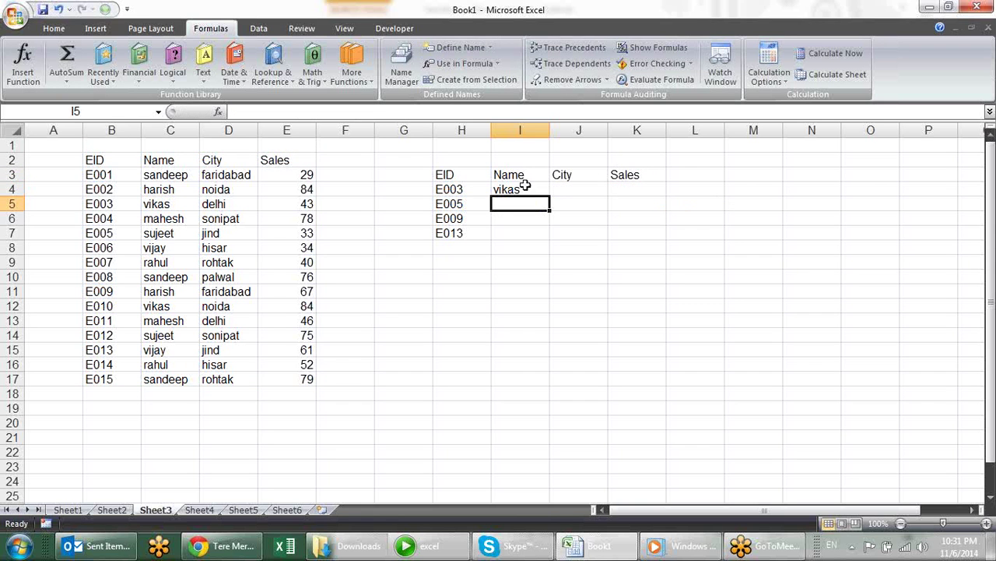
{"action": "left_click", "coordinate": [523, 189]}
{"action": "left_click", "coordinate": [458, 189]}
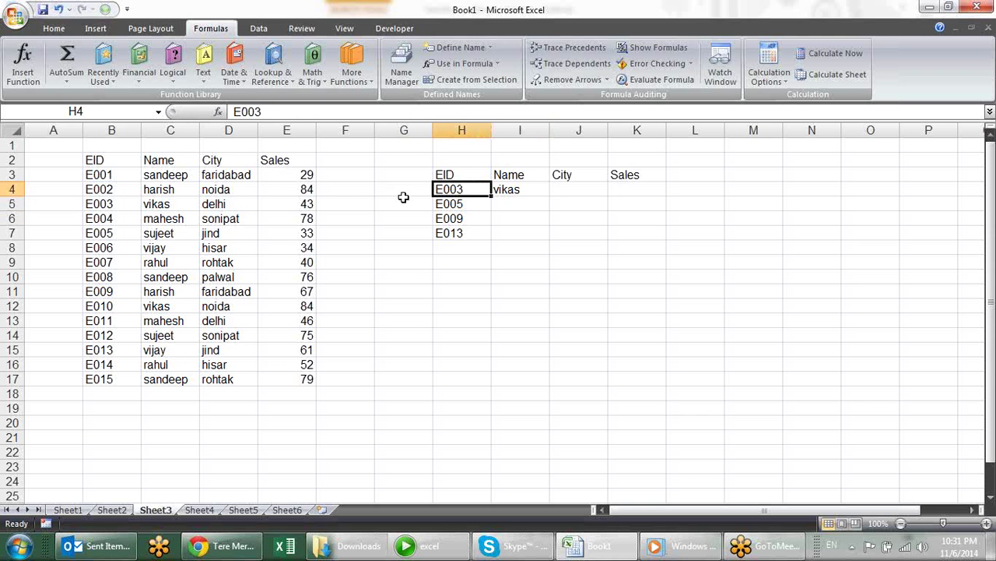
{"action": "left_click", "coordinate": [180, 206]}
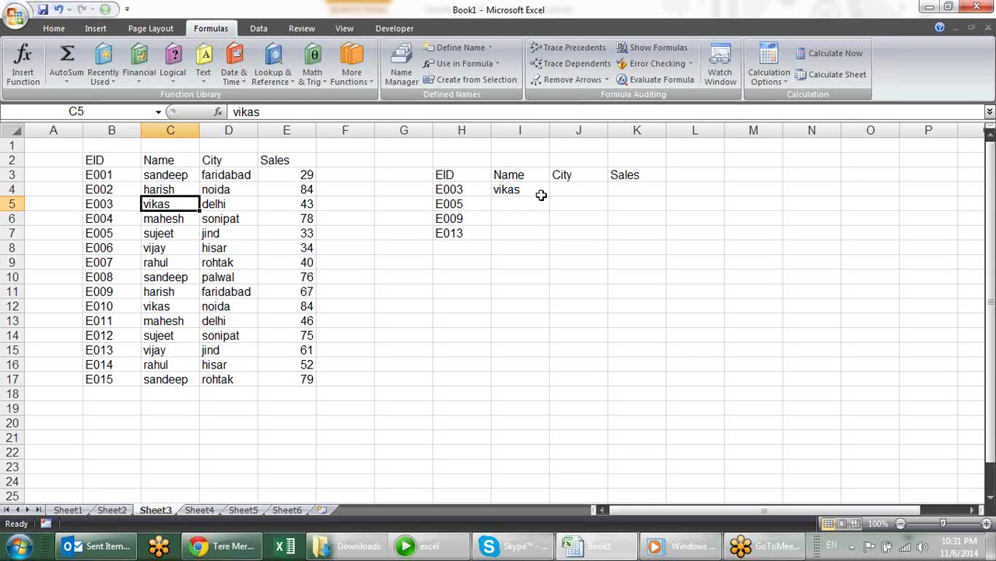
{"action": "left_click", "coordinate": [541, 187]}
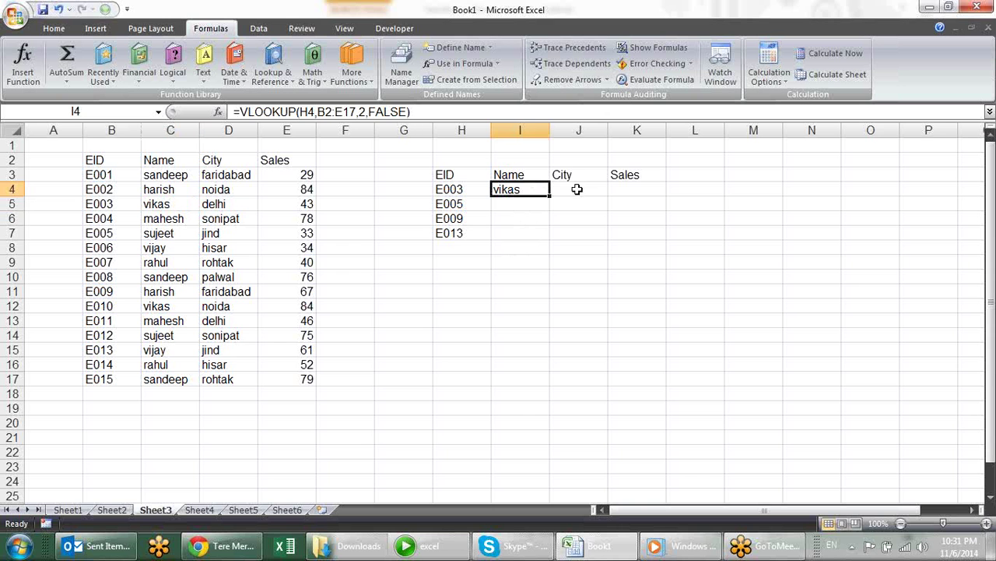
{"action": "left_click", "coordinate": [576, 189]}
- Enter =VLOOKUP(H4,B2:E17,3,0) in J4 to return E003's city
{"action": "type", "text": "="}
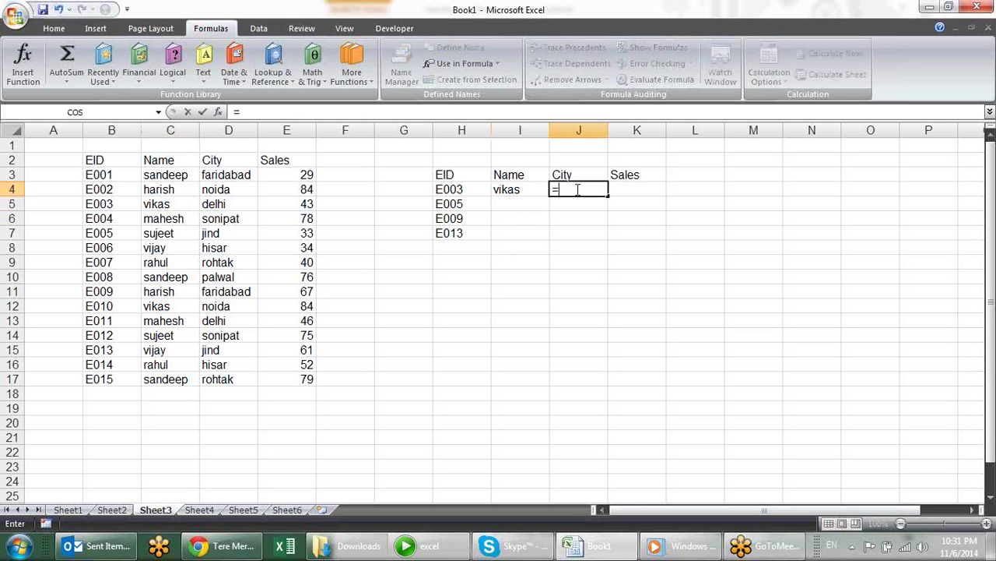
{"action": "type", "text": "vl"}
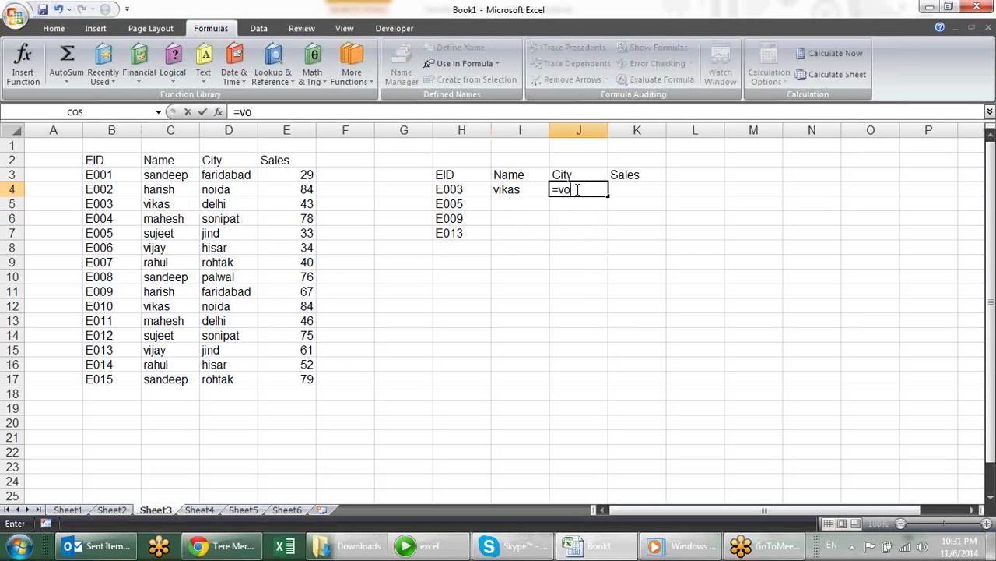
{"action": "key", "text": "Tab"}
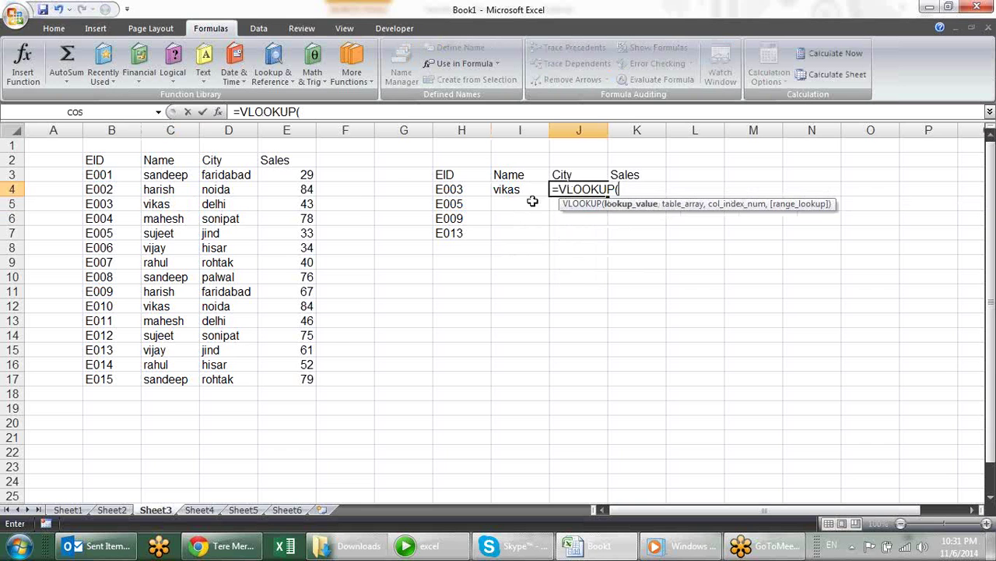
{"action": "left_click", "coordinate": [482, 188]}
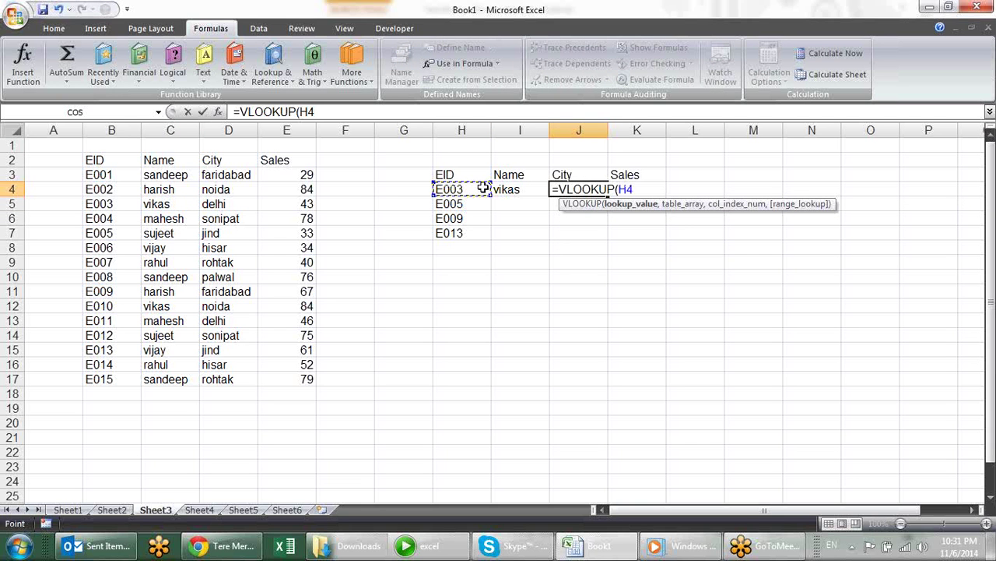
{"action": "type", "text": ","}
{"action": "left_click_drag", "start_coordinate": [115, 159], "coordinate": [275, 381]}
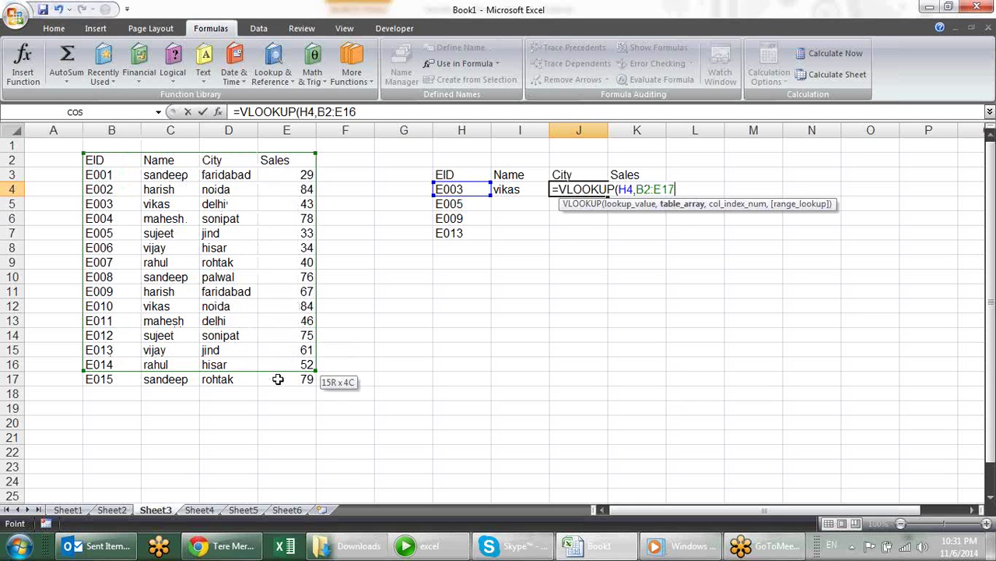
{"action": "type", "text": ","}
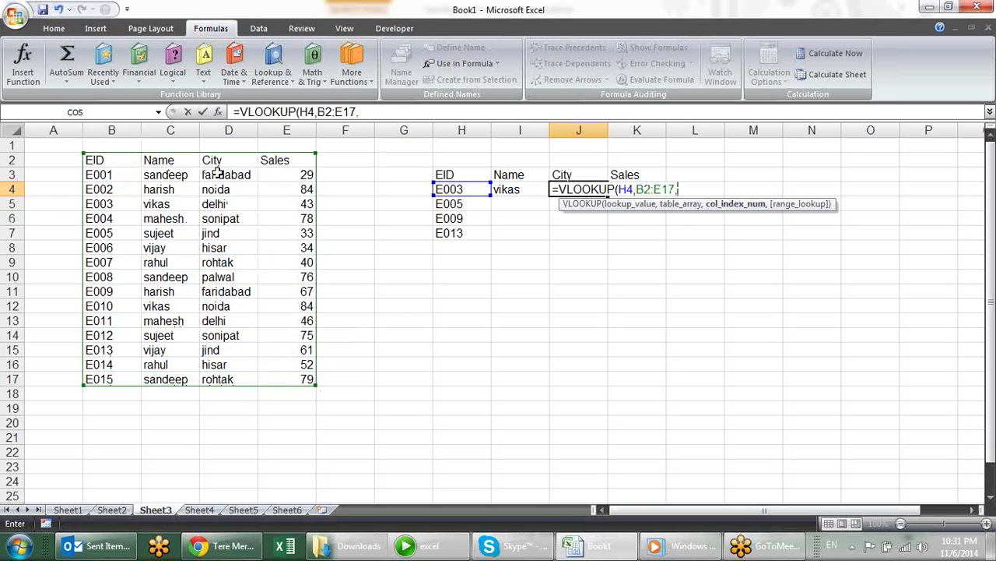
{"action": "type", "text": "3"}
{"action": "type", "text": ","}
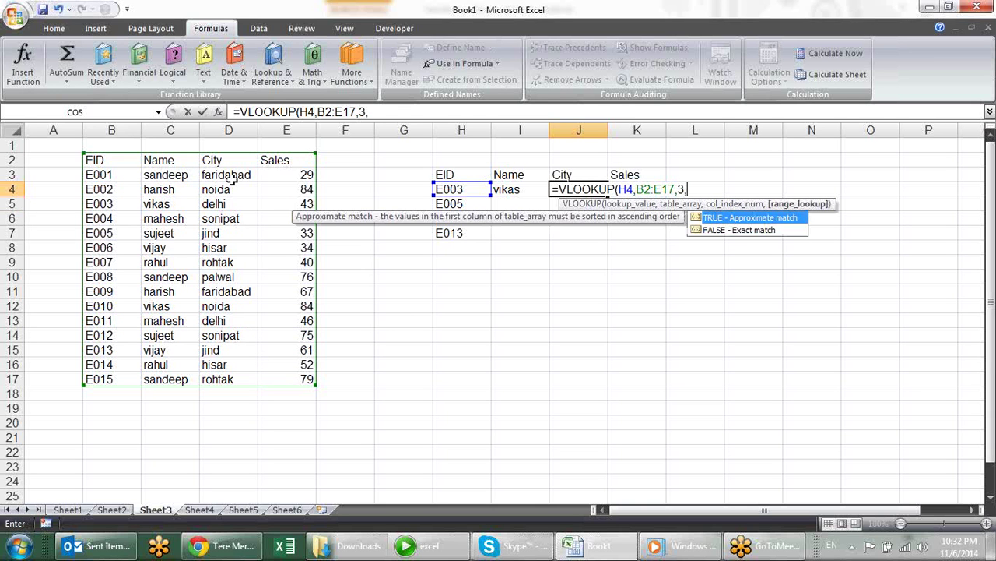
{"action": "type", "text": "fa"}
{"action": "key", "text": "BackSpace"}
{"action": "key", "text": "BackSpace"}
{"action": "type", "text": "0"}
{"action": "type", "text": ")"}
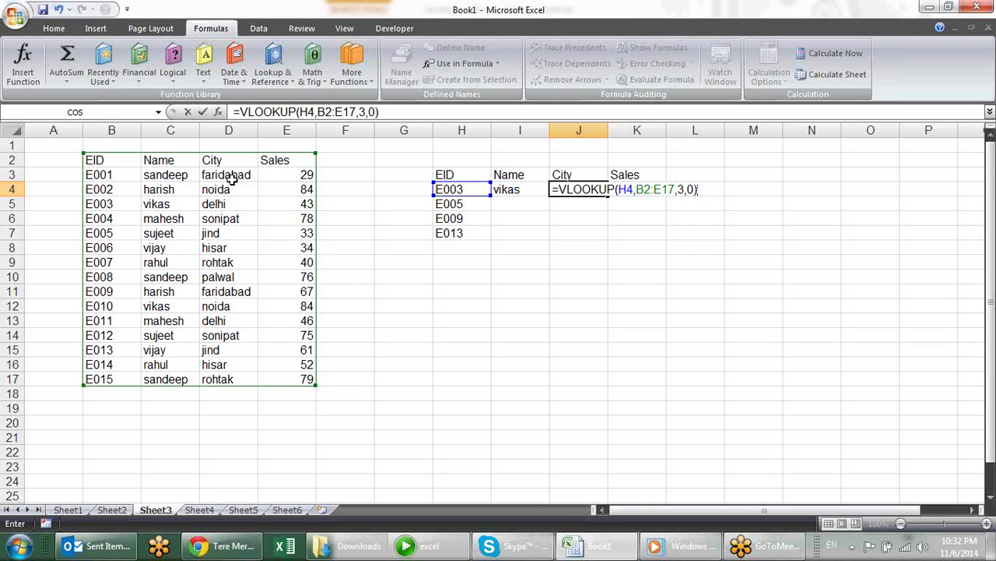
{"action": "key", "text": "Return"}
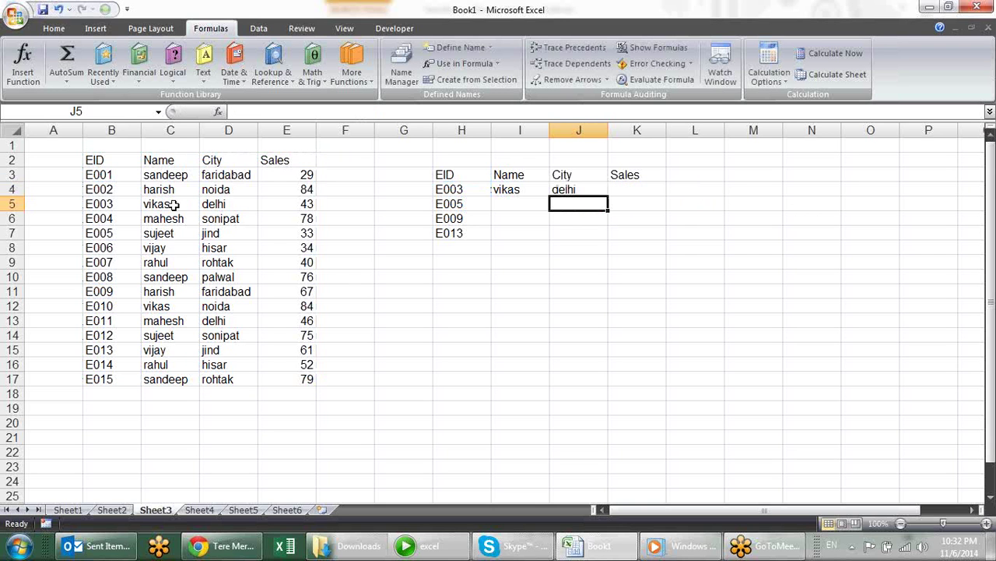
- Confirm in the source table that E003's city is delhi
{"action": "left_click", "coordinate": [173, 204]}
{"action": "left_click", "coordinate": [221, 203]}
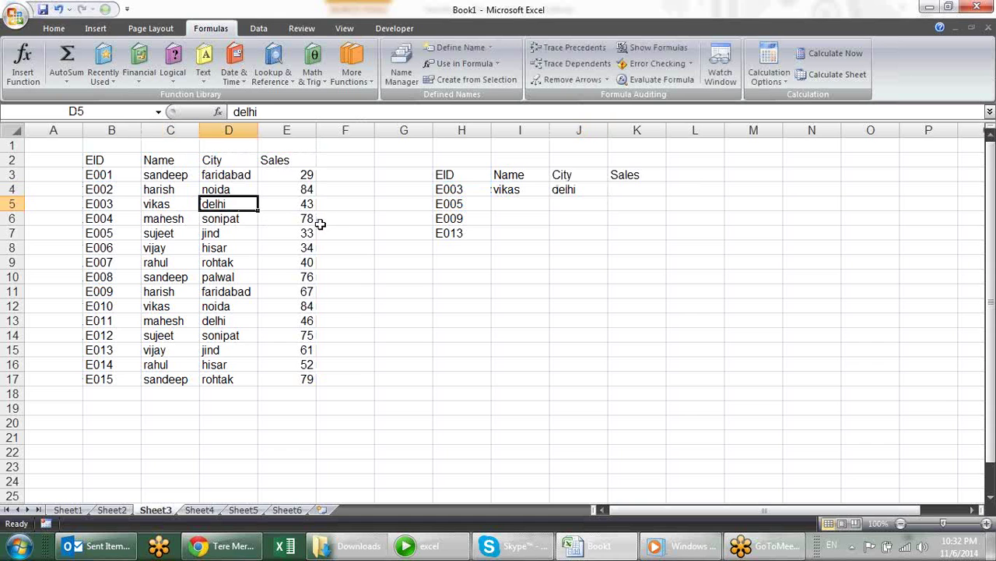
{"action": "left_click", "coordinate": [612, 187]}
- Enter =VLOOKUP(H4,B2:E17,4,0) in K4 and verify 43 against E003's source row
{"action": "type", "text": "="}
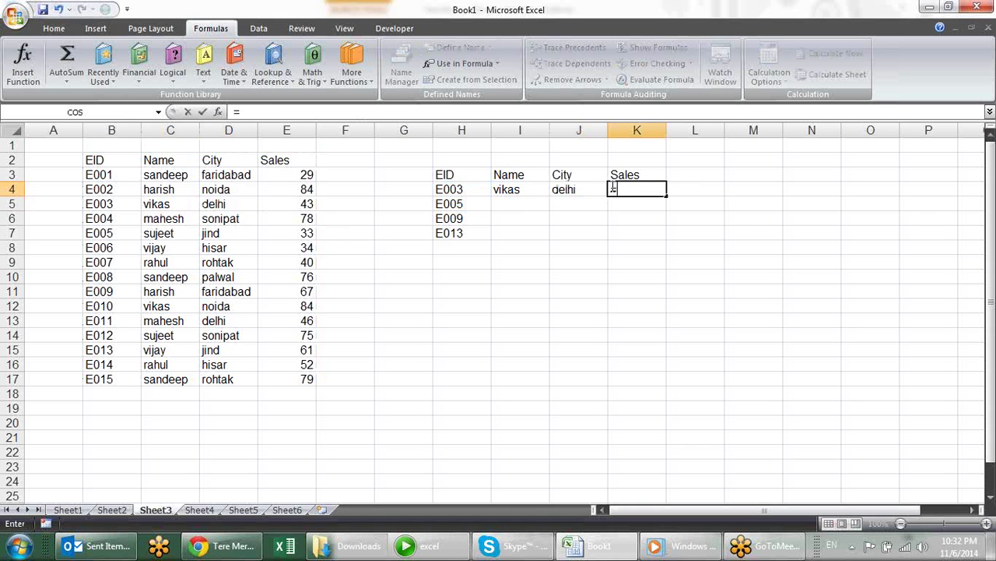
{"action": "type", "text": "vlookup("}
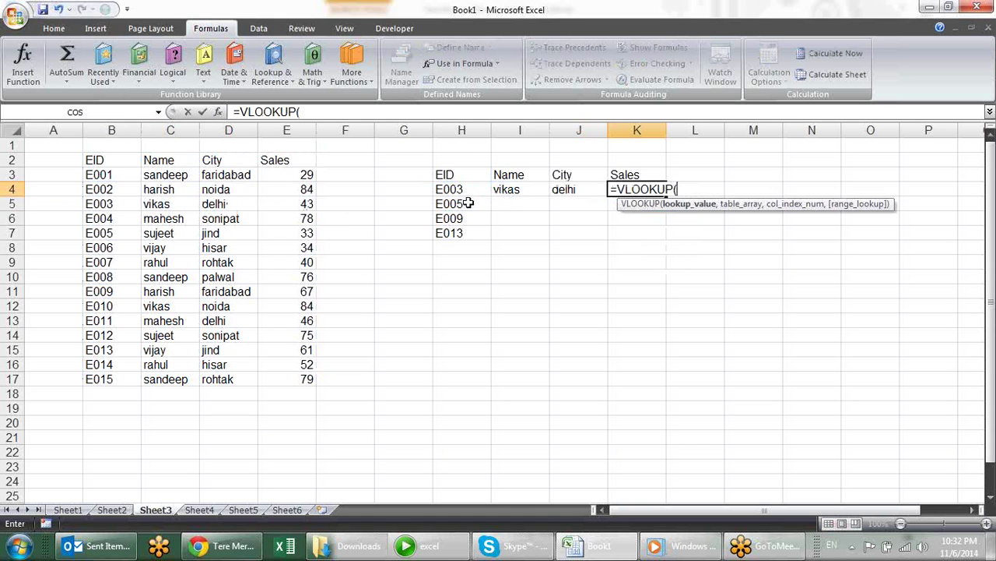
{"action": "left_click", "coordinate": [463, 191]}
{"action": "type", "text": ","}
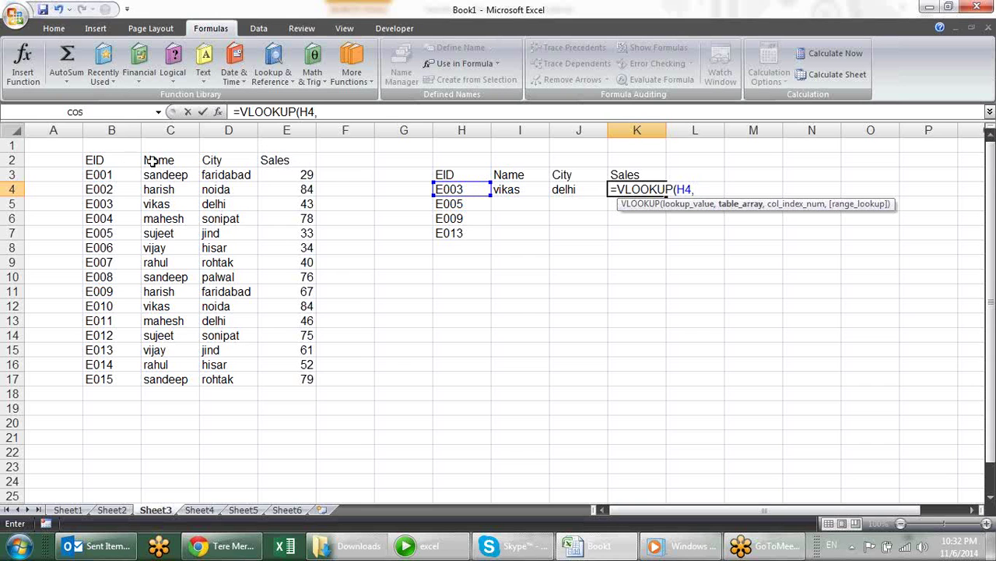
{"action": "left_click_drag", "start_coordinate": [91, 161], "coordinate": [289, 372]}
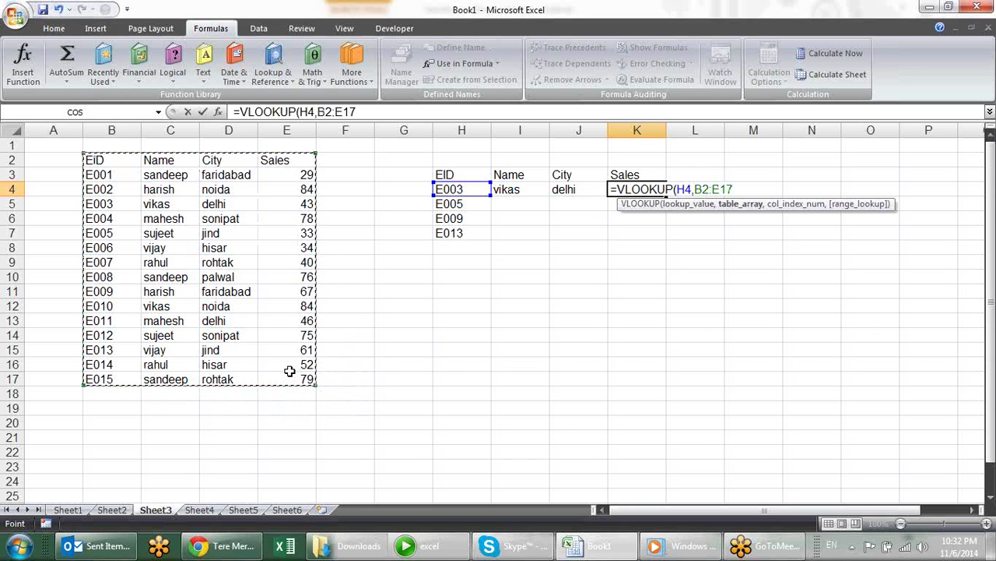
{"action": "type", "text": ","}
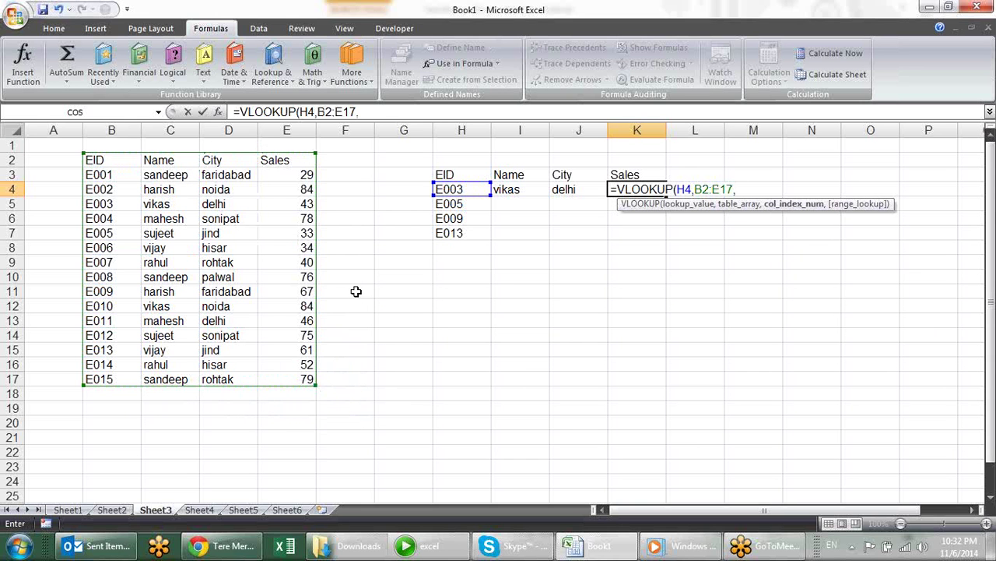
{"action": "type", "text": "4,0"}
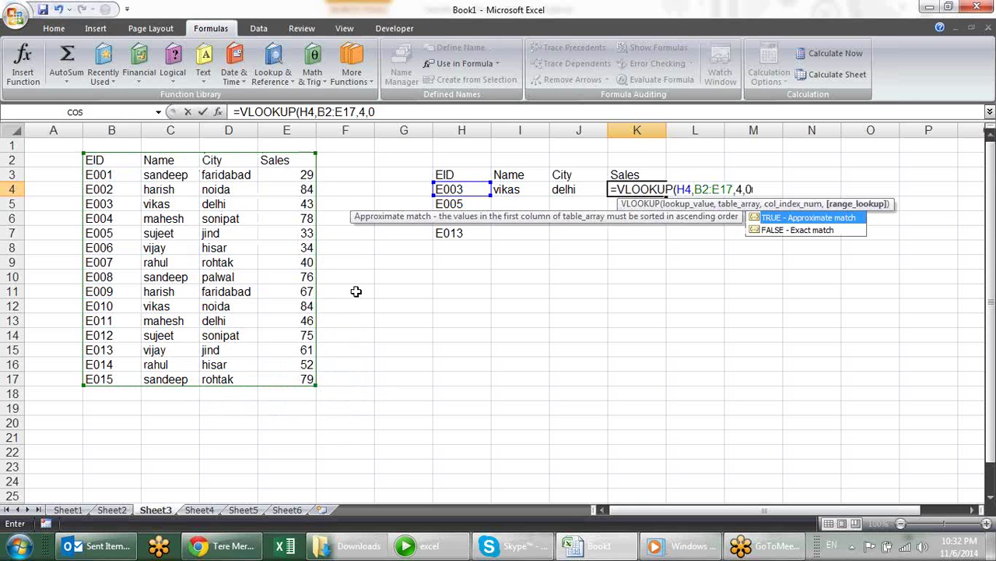
{"action": "key", "text": "Return"}
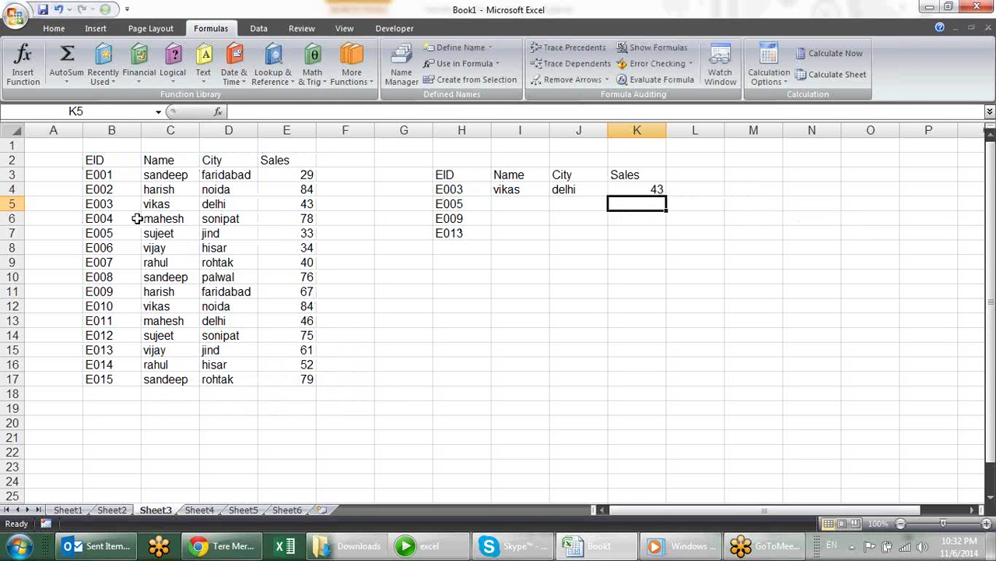
{"action": "left_click_drag", "start_coordinate": [98, 203], "coordinate": [307, 204]}
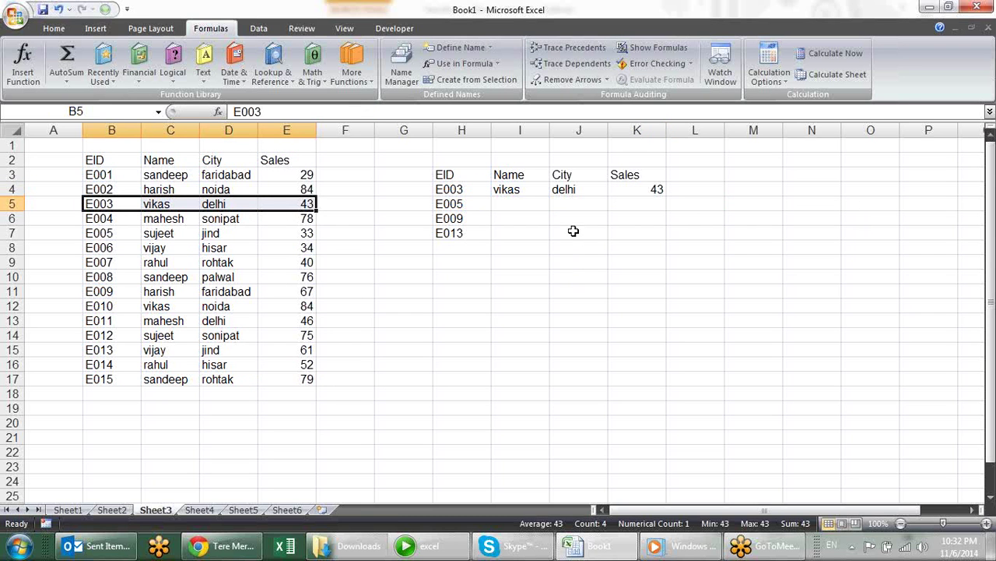
- Fill the I4:K4 lookups down to row 7, then copy E009 from H6 into H4
{"action": "left_click", "coordinate": [561, 190]}
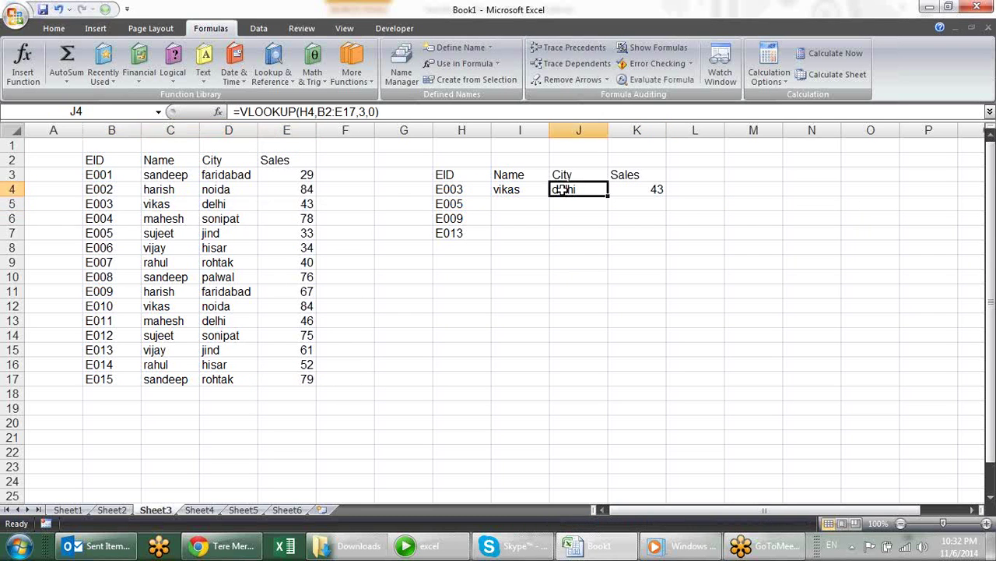
{"action": "mouse_move", "coordinate": [527, 189]}
{"action": "left_mouse_down"}
{"action": "mouse_move", "coordinate": [617, 175]}
{"action": "mouse_move", "coordinate": [658, 189]}
{"action": "mouse_move", "coordinate": [661, 236]}
{"action": "left_mouse_up"}
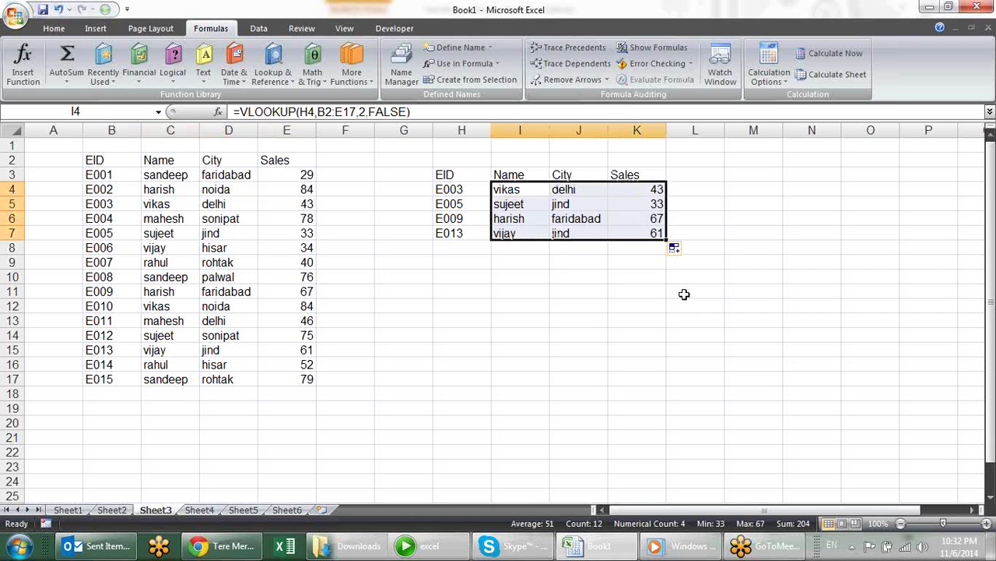
{"action": "left_click", "coordinate": [483, 219]}
{"action": "key", "text": "ctrl+c"}
{"action": "left_click", "coordinate": [470, 188]}
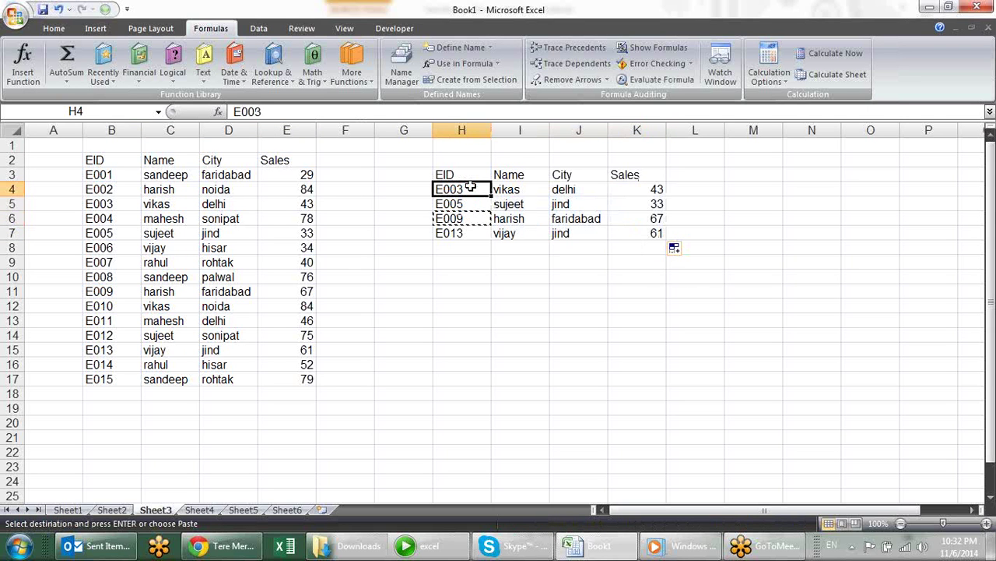
{"action": "key", "text": "Return"}
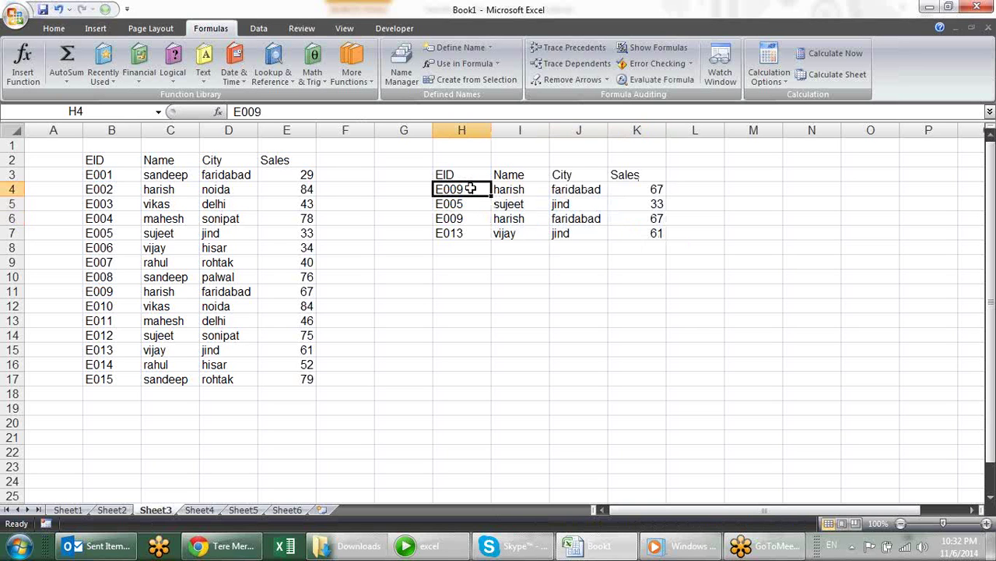
- Change H4 back to E003 and H7 from E013 to E001
{"action": "double_click", "coordinate": [471, 188]}
{"action": "key", "text": "BackSpace"}
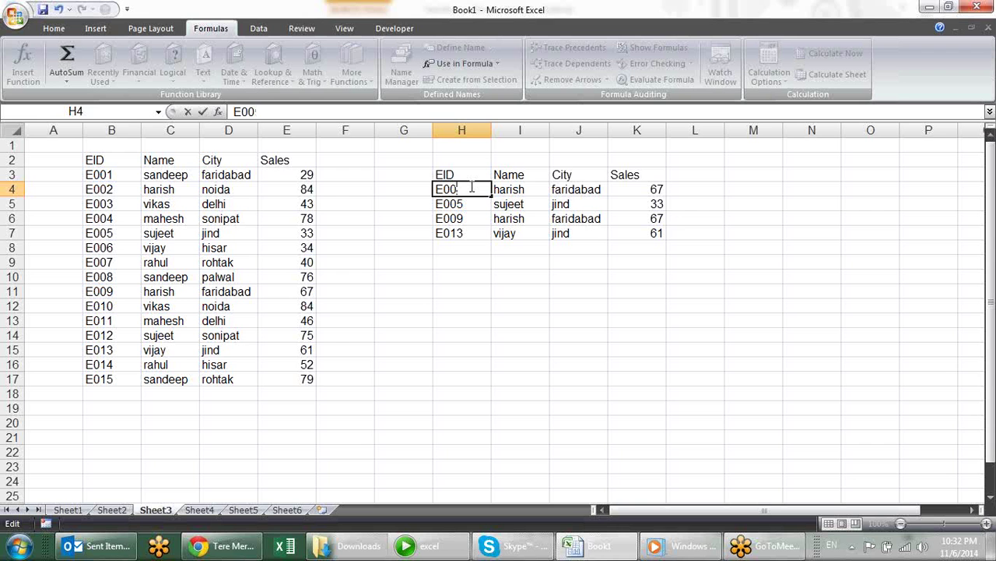
{"action": "type", "text": "3"}
{"action": "key", "text": "Return"}
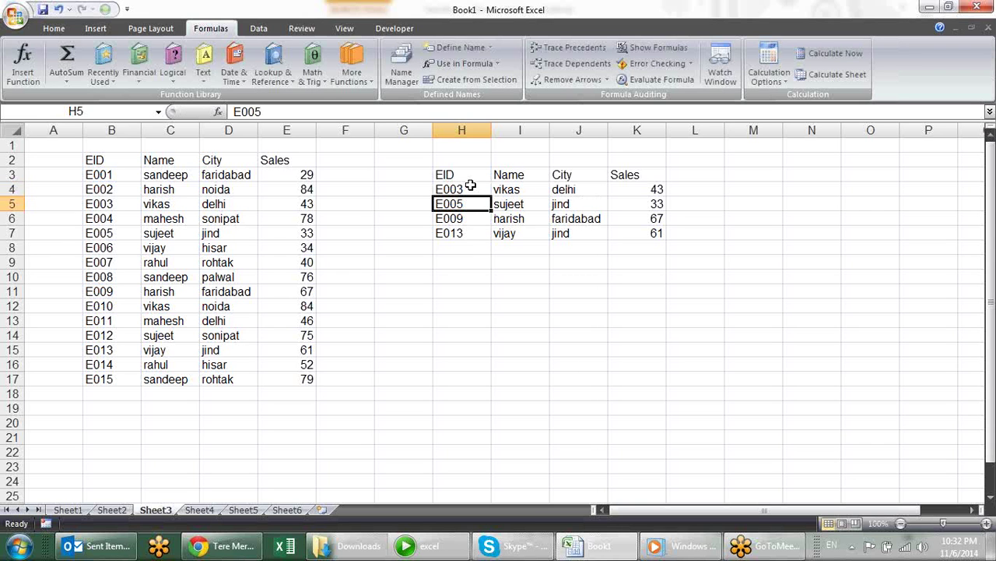
{"action": "key", "text": "Down"}
{"action": "key", "text": "Down"}
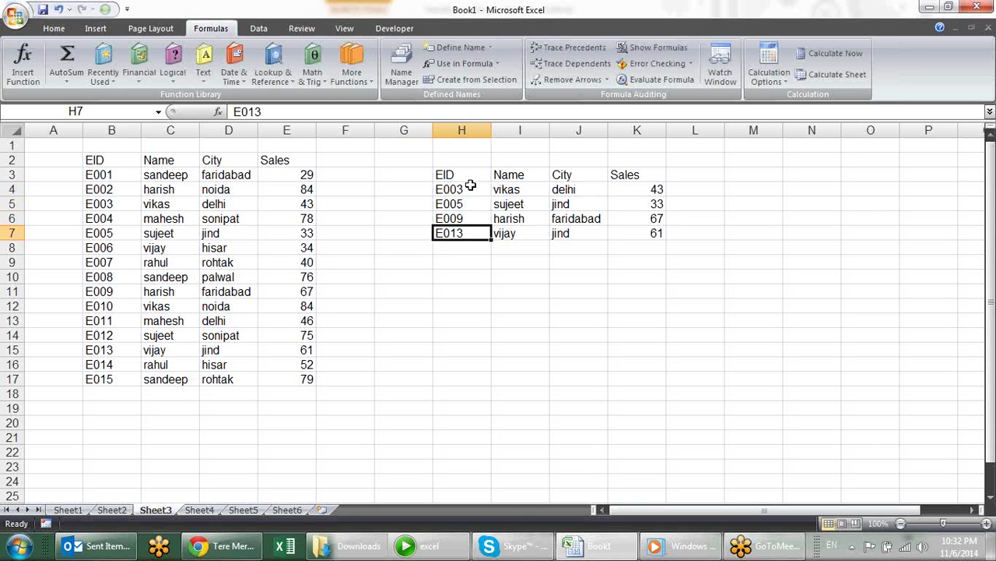
{"action": "key", "text": "F2"}
{"action": "key", "text": "BackSpace"}
{"action": "key", "text": "BackSpace"}
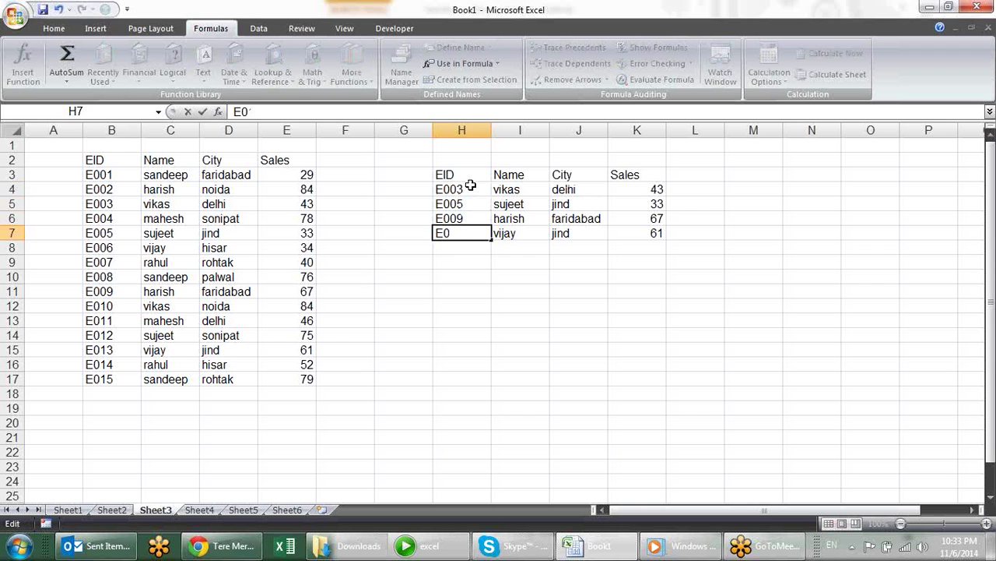
{"action": "type", "text": "01"}
{"action": "key", "text": "Return"}
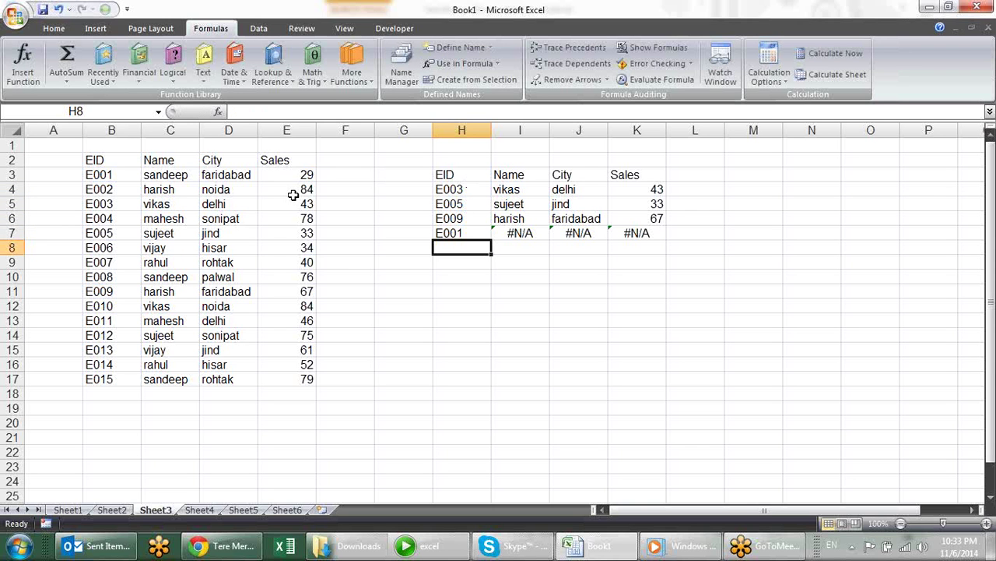
- Inspect the #N/A Name formula in I7 and the row 4 lookup formulas
{"action": "left_click", "coordinate": [510, 234]}
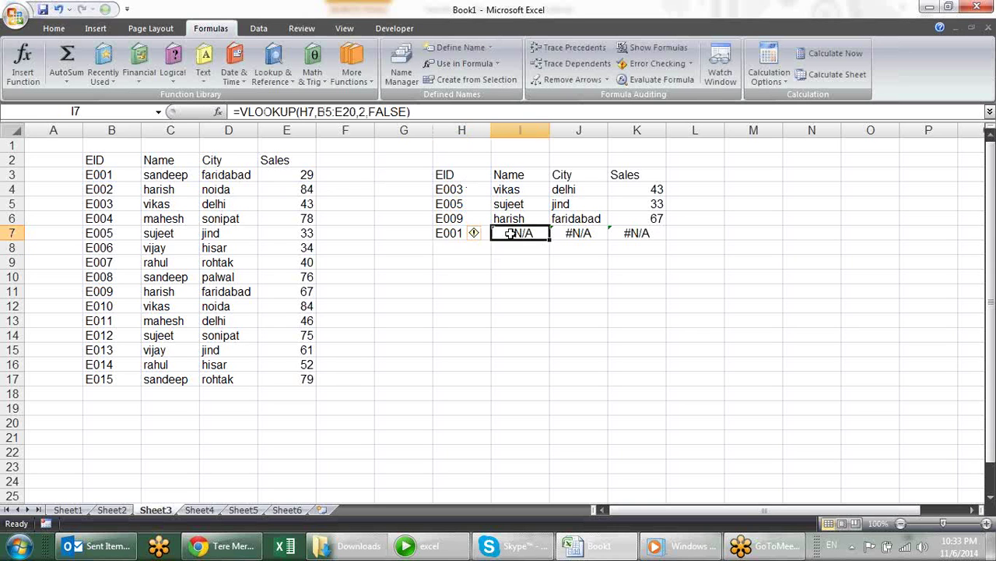
{"action": "double_click", "coordinate": [510, 234]}
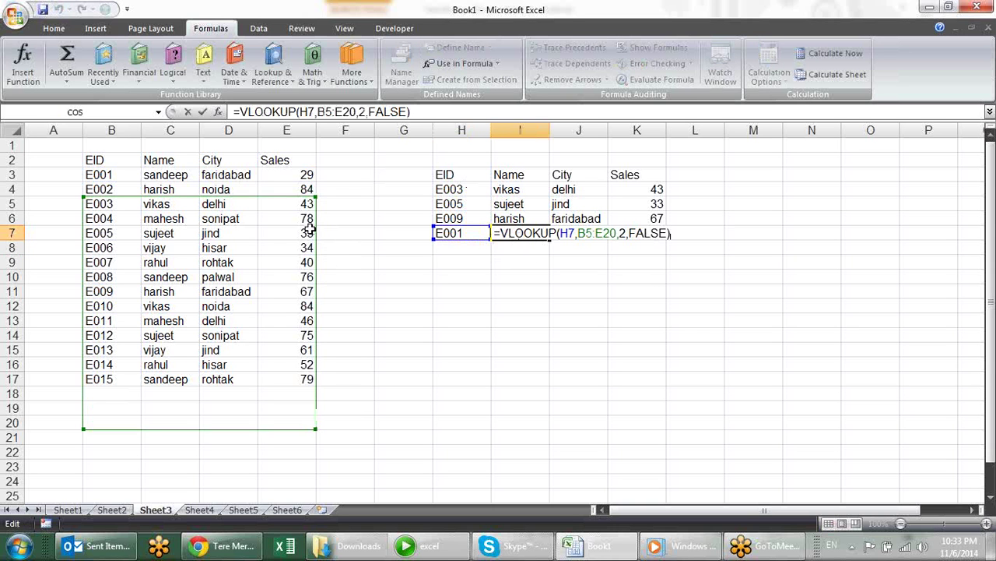
{"action": "left_click_drag", "start_coordinate": [310, 230], "coordinate": [314, 232]}
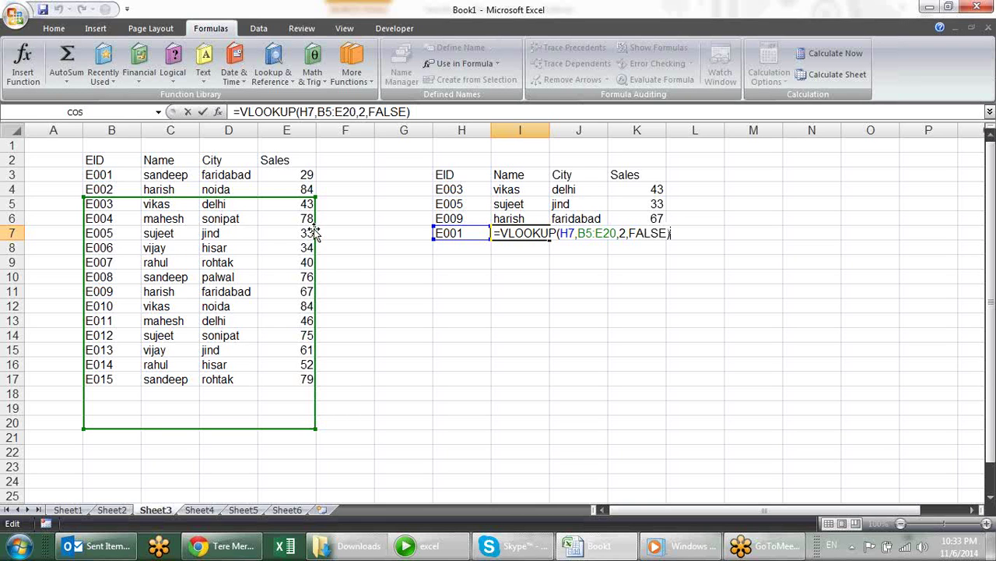
{"action": "key", "text": "Escape"}
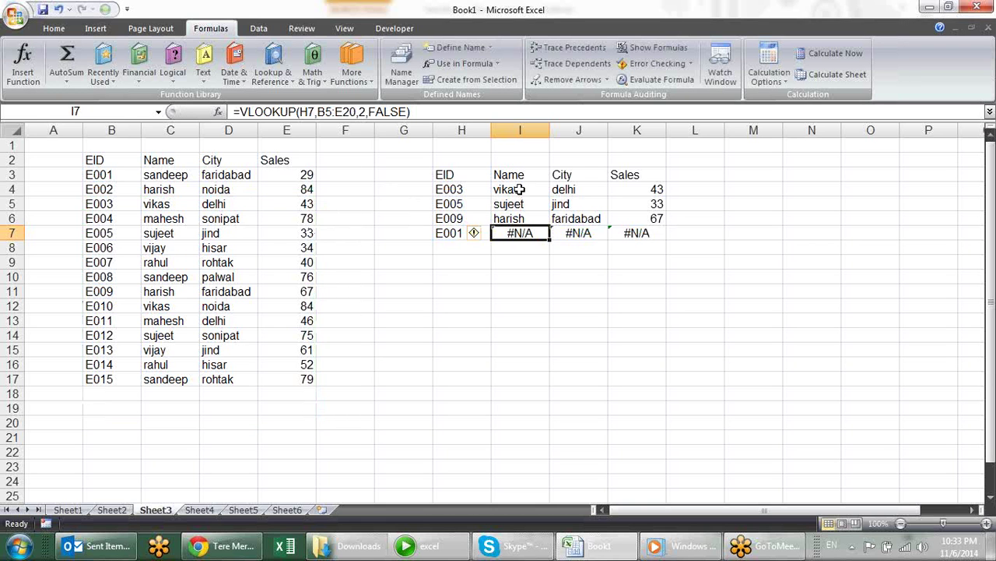
{"action": "left_click", "coordinate": [520, 189]}
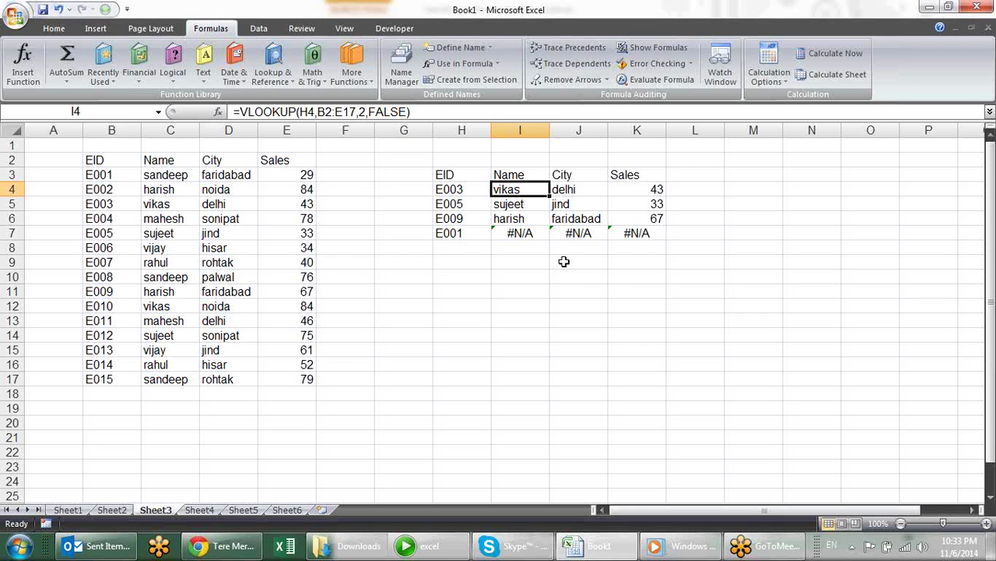
{"action": "left_click_drag", "start_coordinate": [549, 196], "coordinate": [664, 200]}
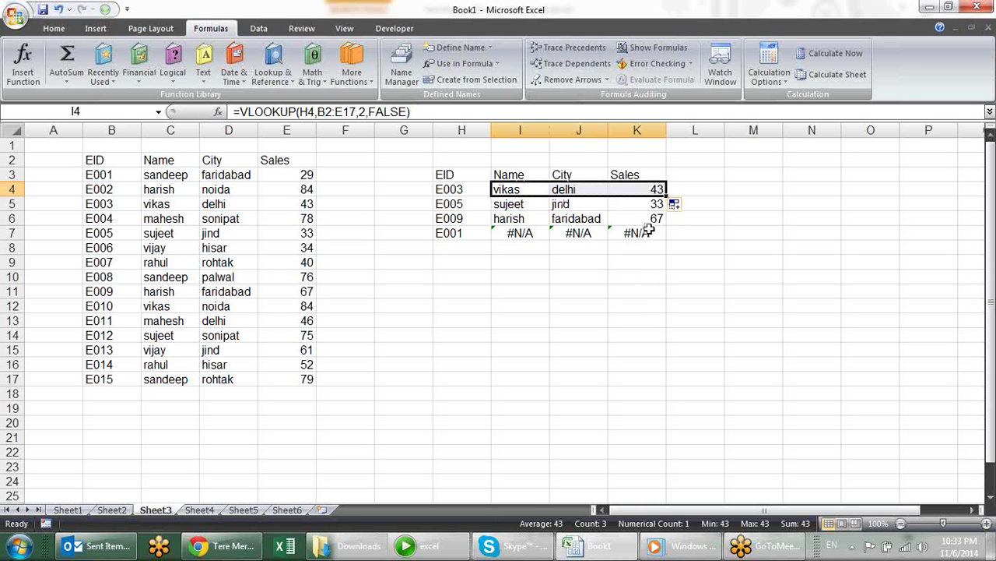
- Review the City and Sales formulas in J4 and K4 without changing them
{"action": "left_click", "coordinate": [556, 189]}
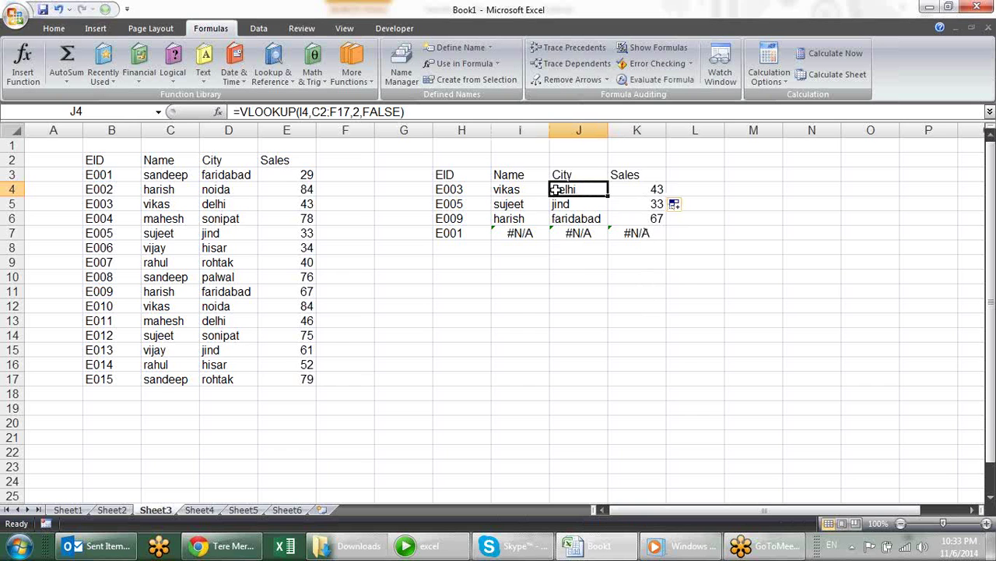
{"action": "key", "text": "F2"}
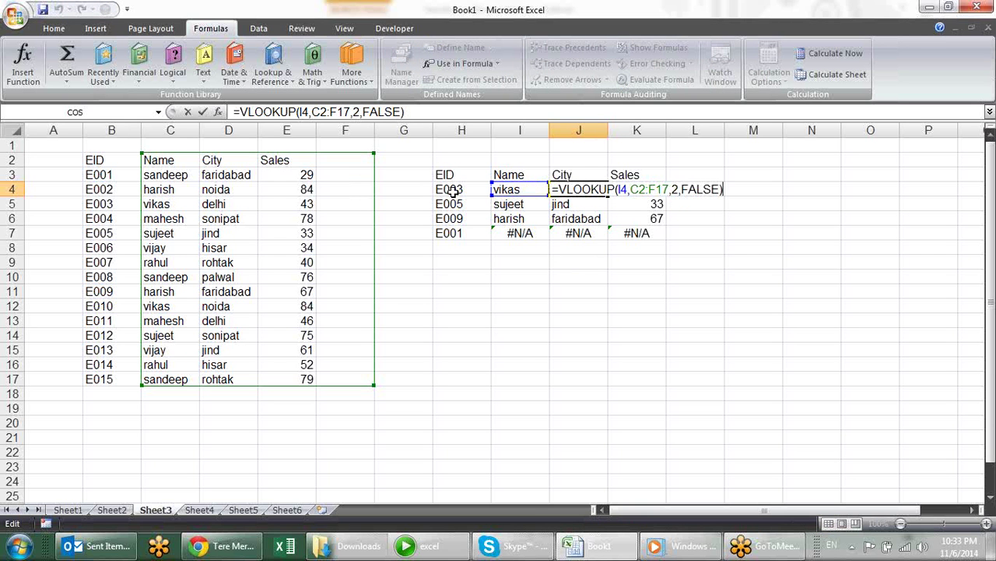
{"action": "key", "text": "Escape"}
{"action": "left_click", "coordinate": [638, 194]}
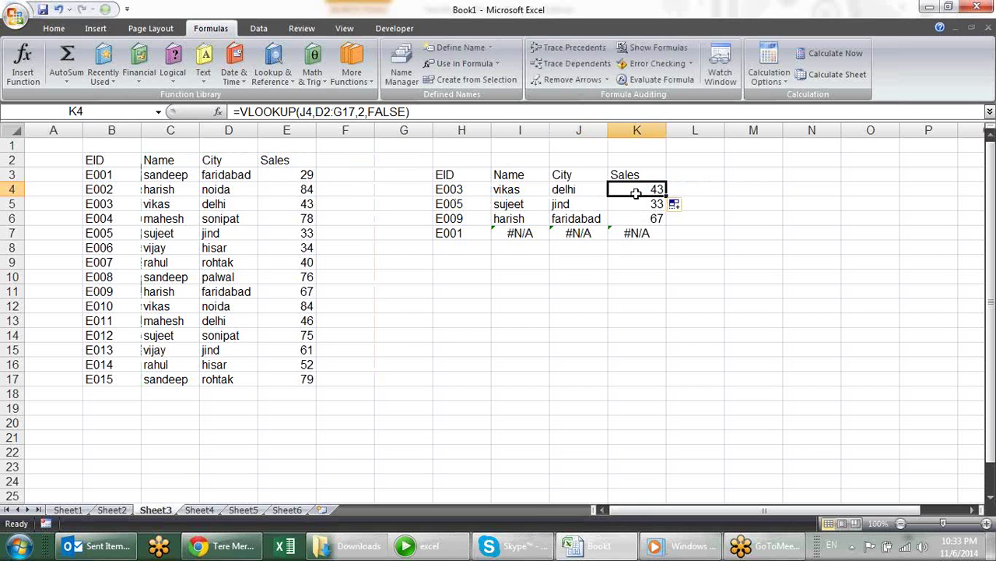
{"action": "key", "text": "F2"}
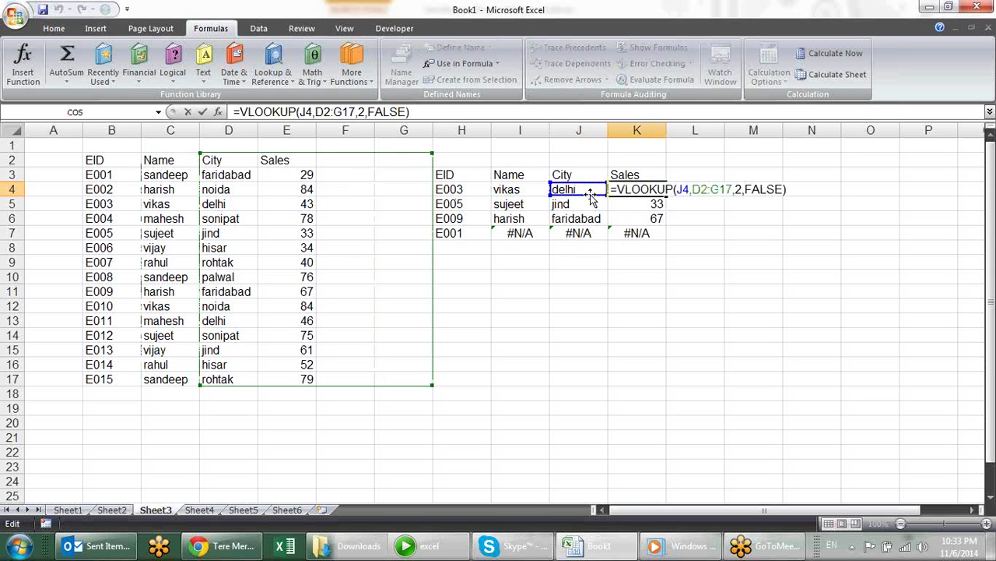
{"action": "key", "text": "Escape"}
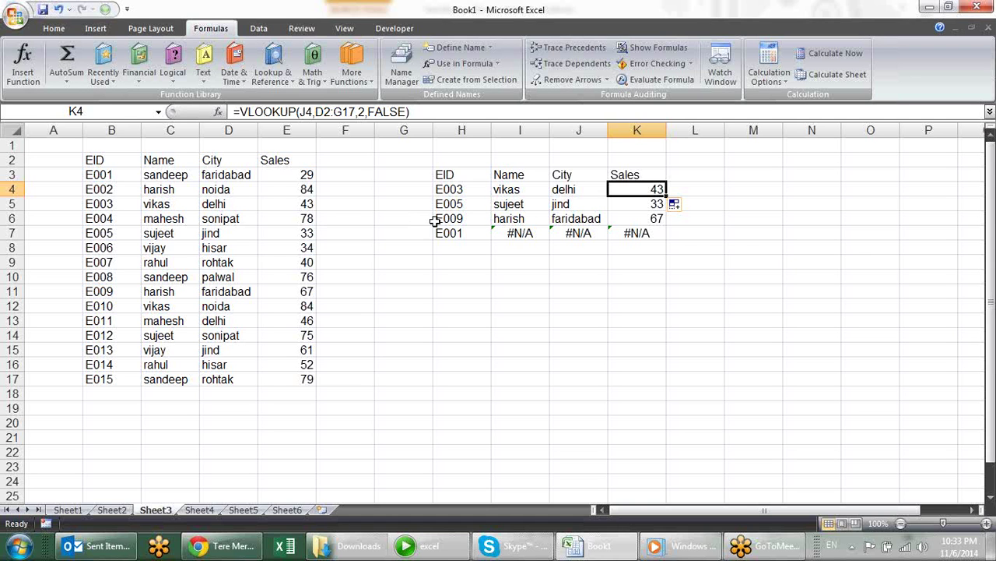
- Check the IDs in H4:H6 and open the I4 Name formula for editing
{"action": "left_click", "coordinate": [468, 194]}
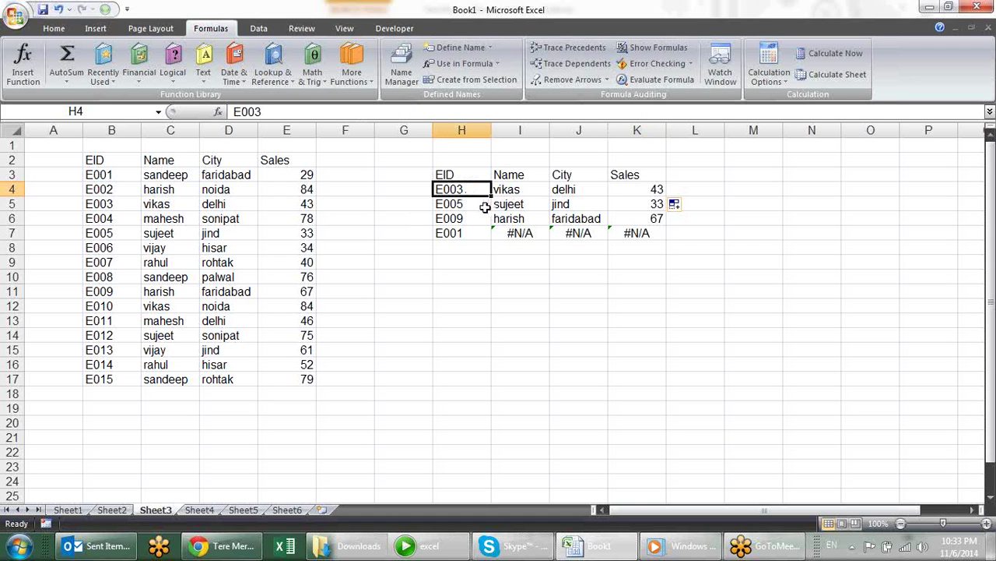
{"action": "left_click", "coordinate": [484, 205]}
{"action": "left_click", "coordinate": [483, 219]}
{"action": "left_click", "coordinate": [508, 190]}
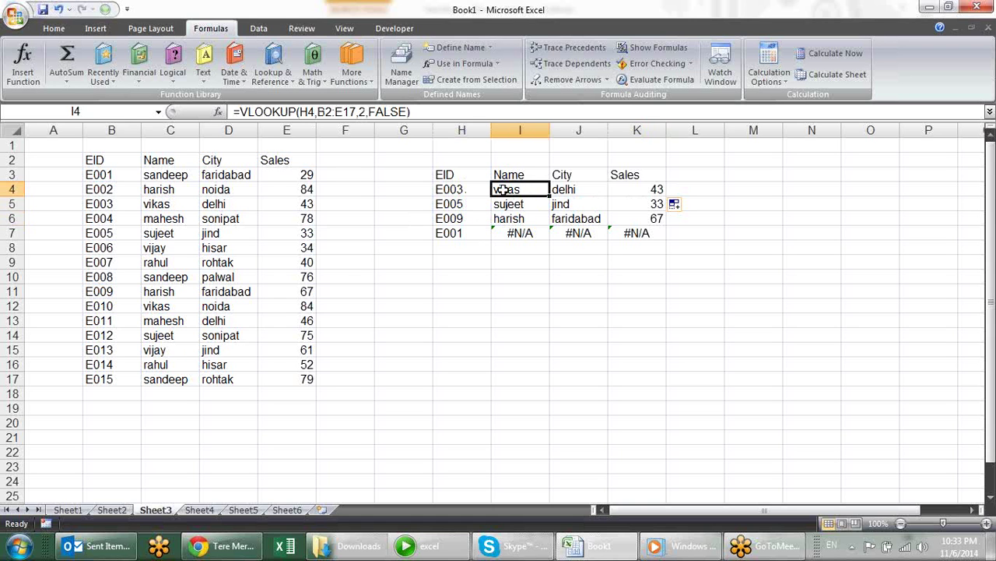
{"action": "key", "text": "F2"}
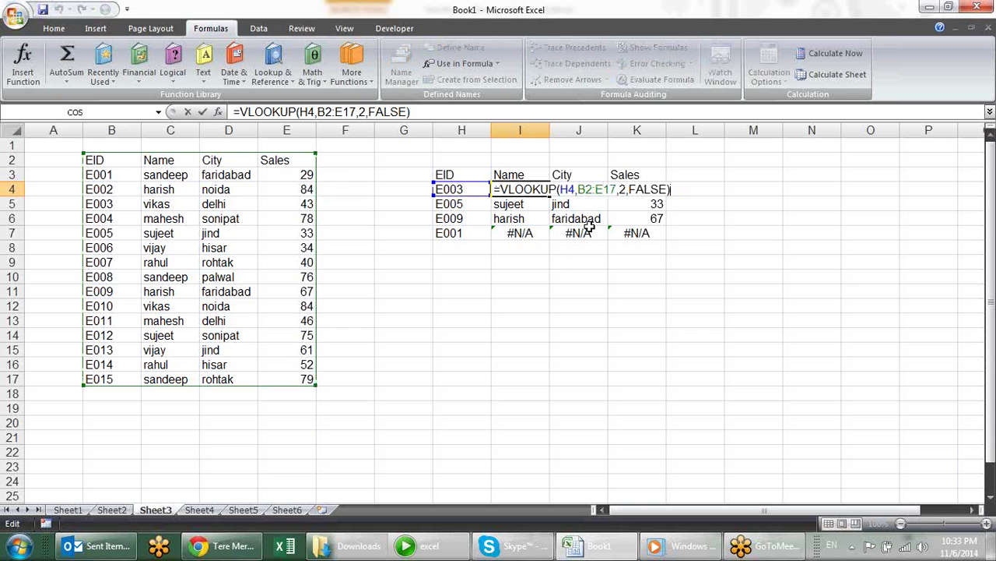
- Change I4 to =VLOOKUP($H4,$B$2:$E$17,2,FALSE), locking the table range
{"action": "left_click", "coordinate": [561, 189]}
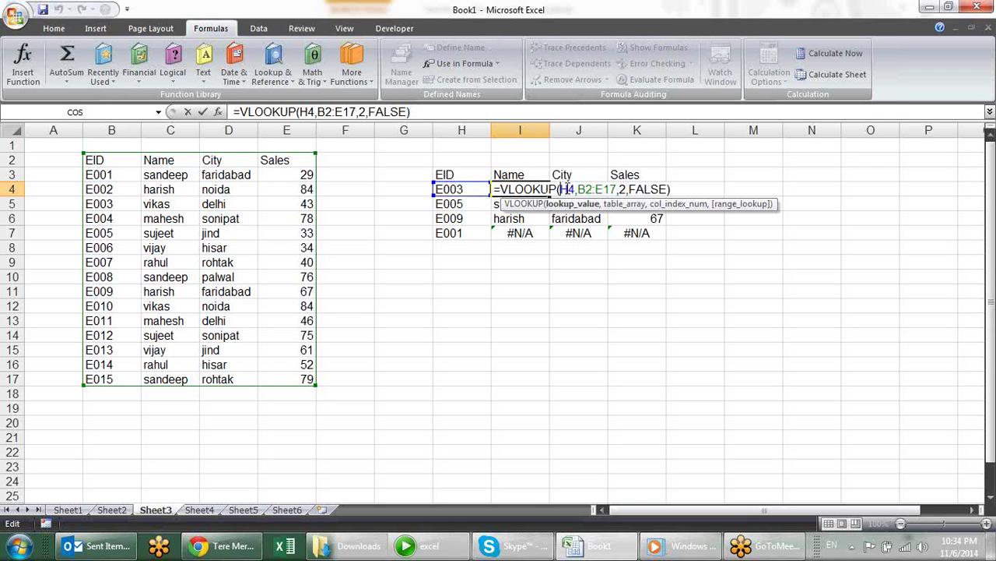
{"action": "type", "text": "$"}
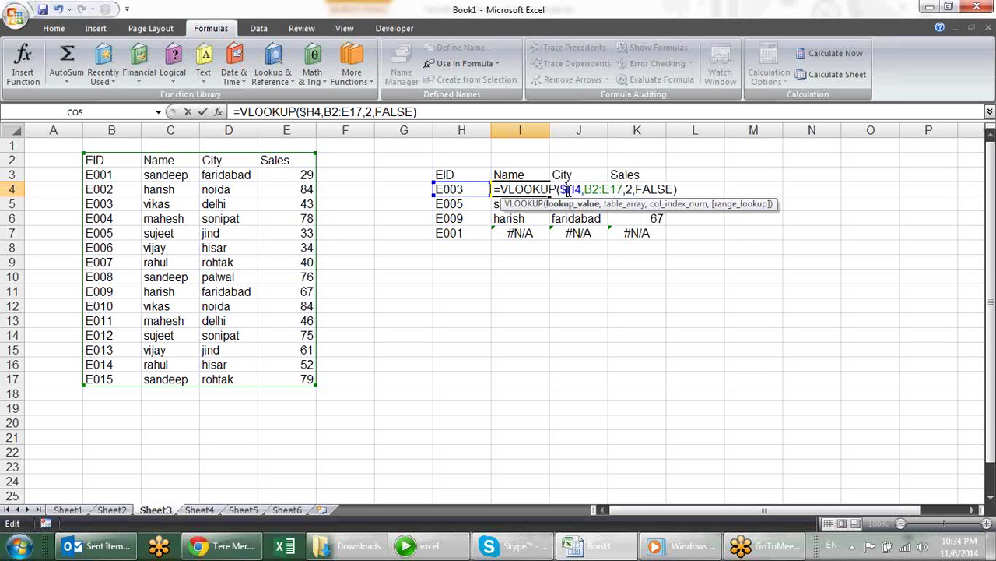
{"action": "left_click_drag", "start_coordinate": [585, 190], "coordinate": [629, 190]}
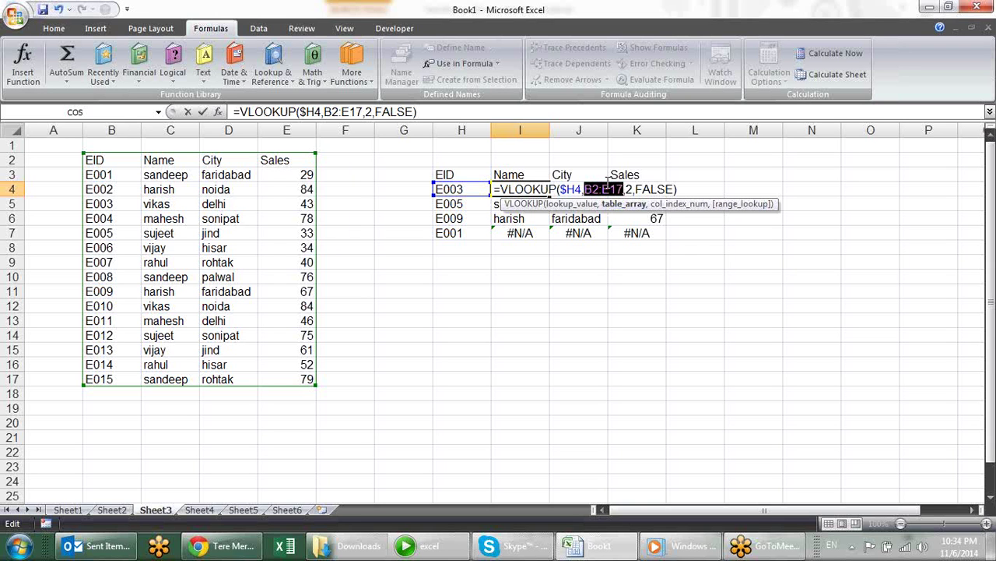
{"action": "key", "text": "F4"}
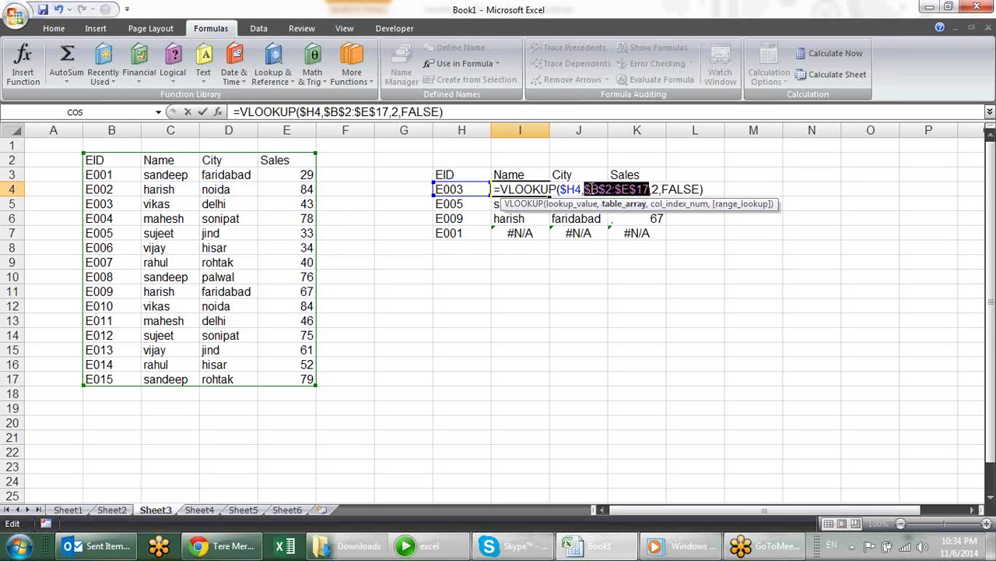
{"action": "left_click", "coordinate": [605, 189]}
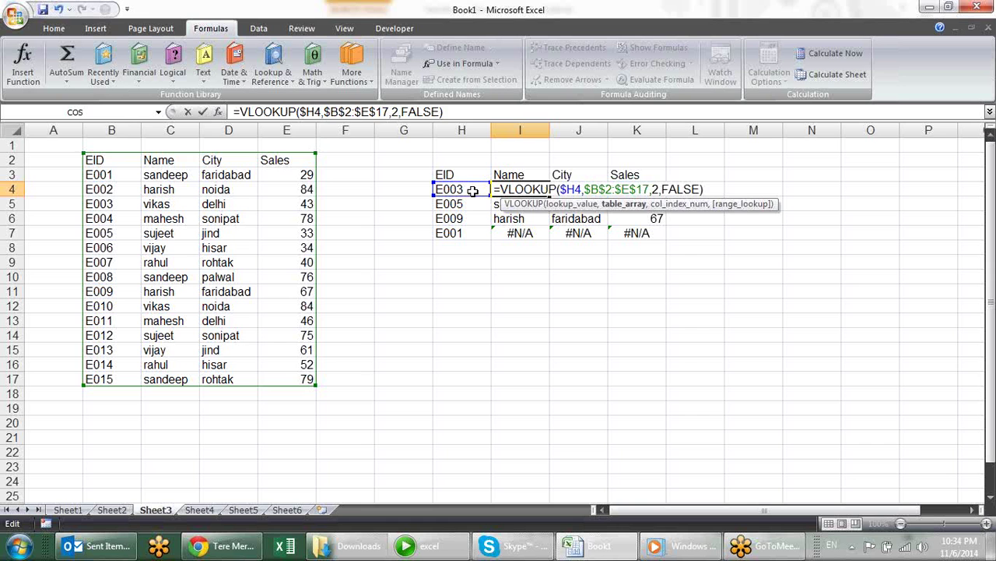
{"action": "key", "text": "Return"}
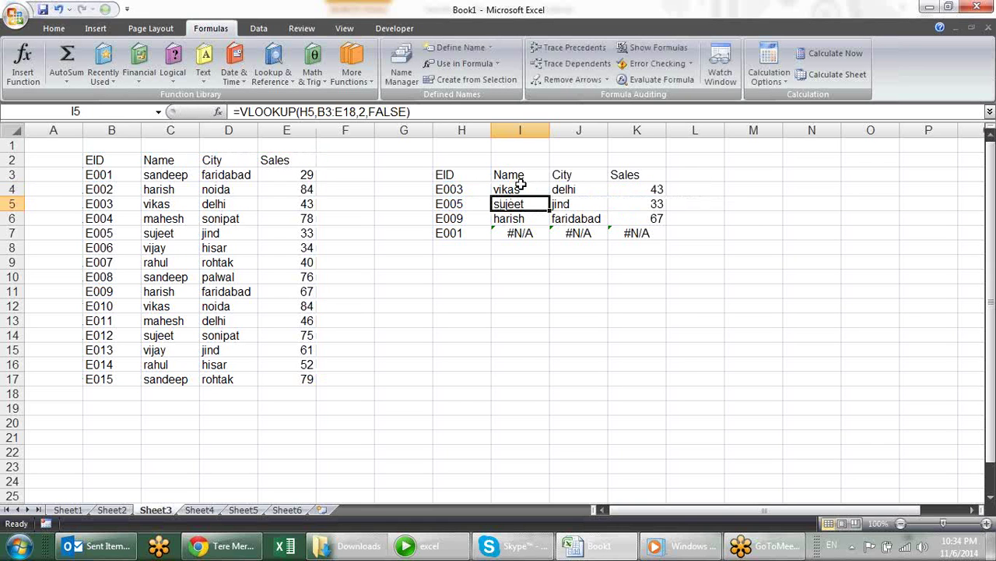
- Clear I5:K7 and copy the locked I4 formula across to J4 and K4
{"action": "left_click_drag", "start_coordinate": [520, 204], "coordinate": [636, 244]}
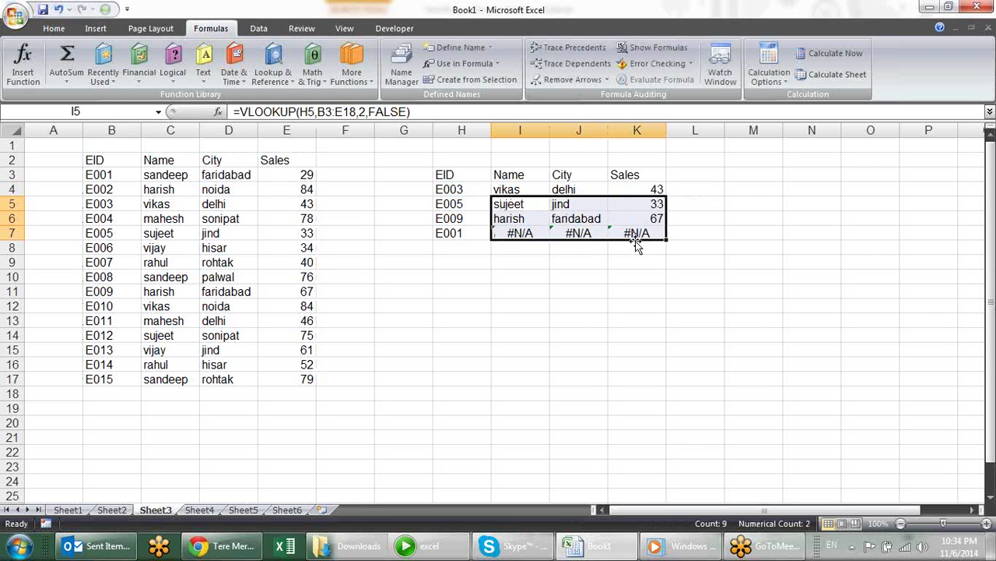
{"action": "key", "text": "Delete"}
{"action": "left_click", "coordinate": [537, 191]}
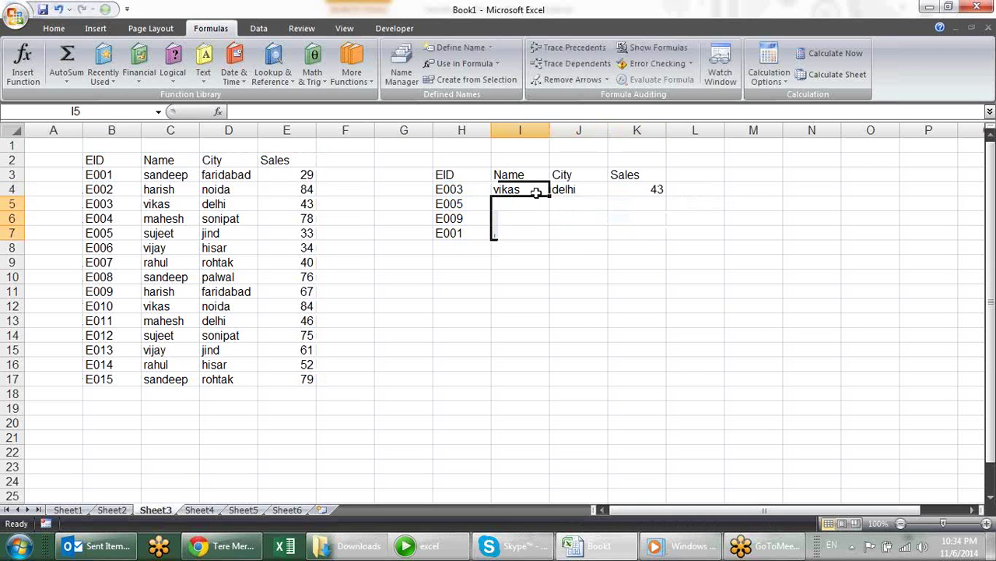
{"action": "left_click_drag", "start_coordinate": [549, 194], "coordinate": [658, 190]}
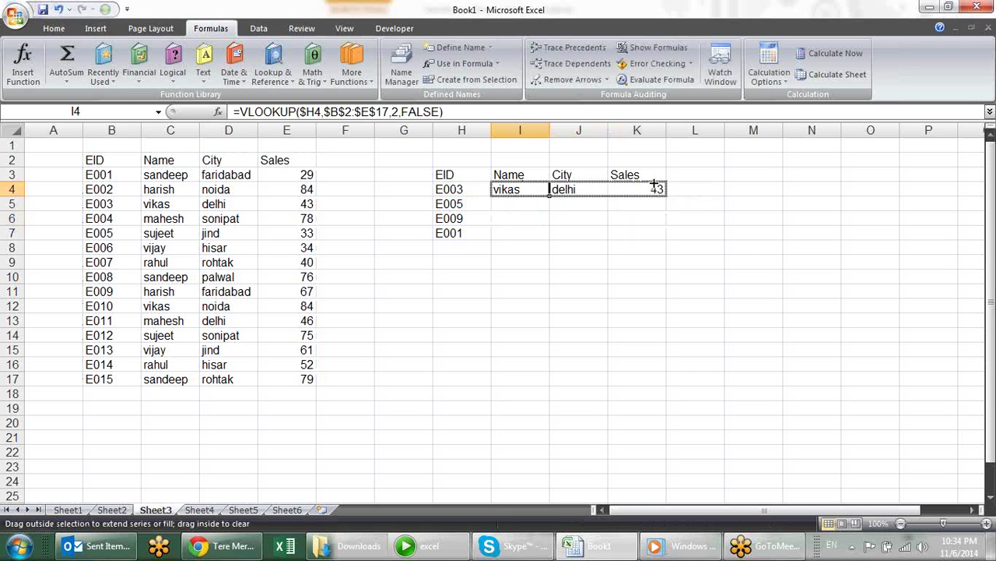
- Edit J4's column index so the City lookup returns delhi
{"action": "left_click", "coordinate": [592, 189]}
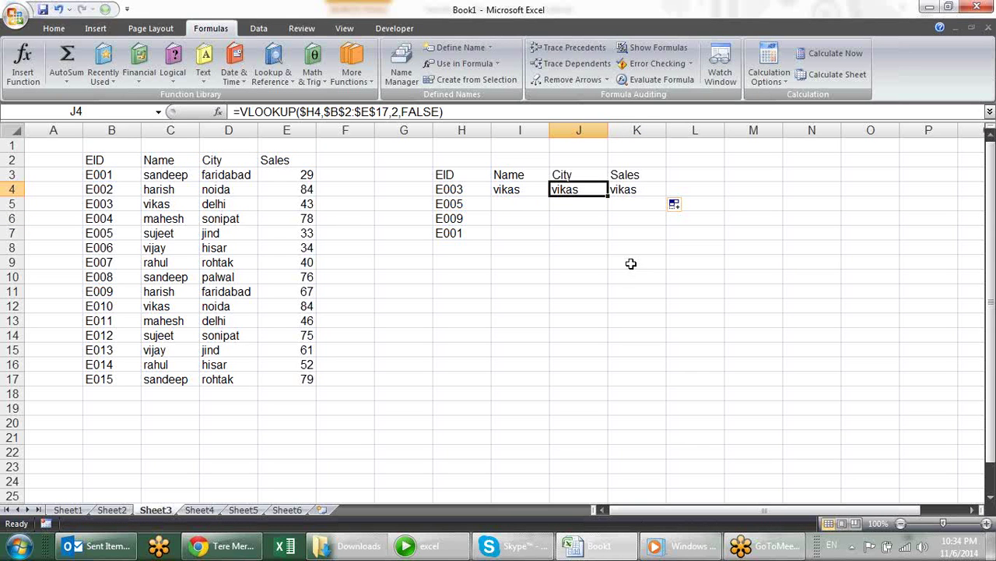
{"action": "key", "text": "F2"}
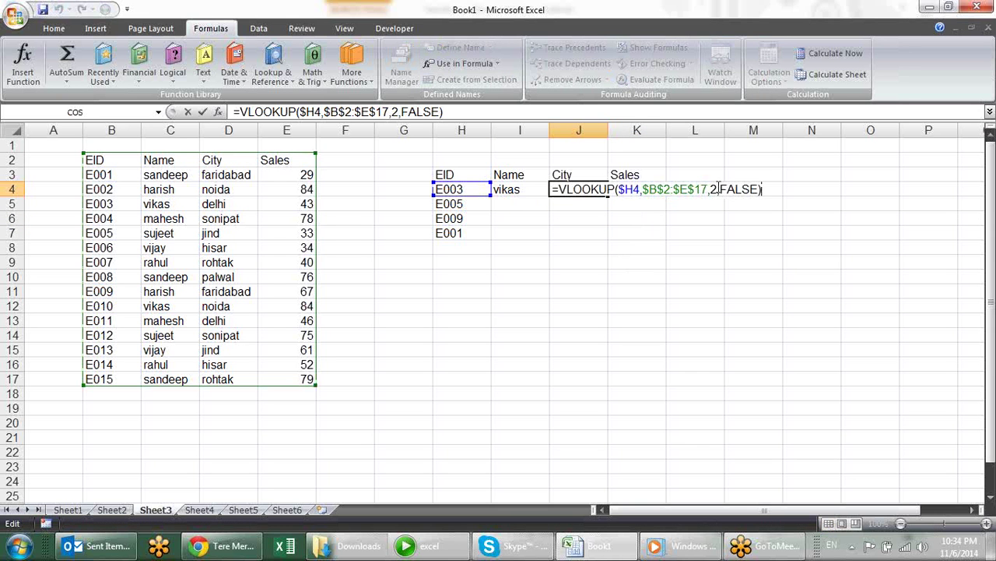
{"action": "left_click", "coordinate": [720, 189]}
{"action": "key", "text": "BackSpace"}
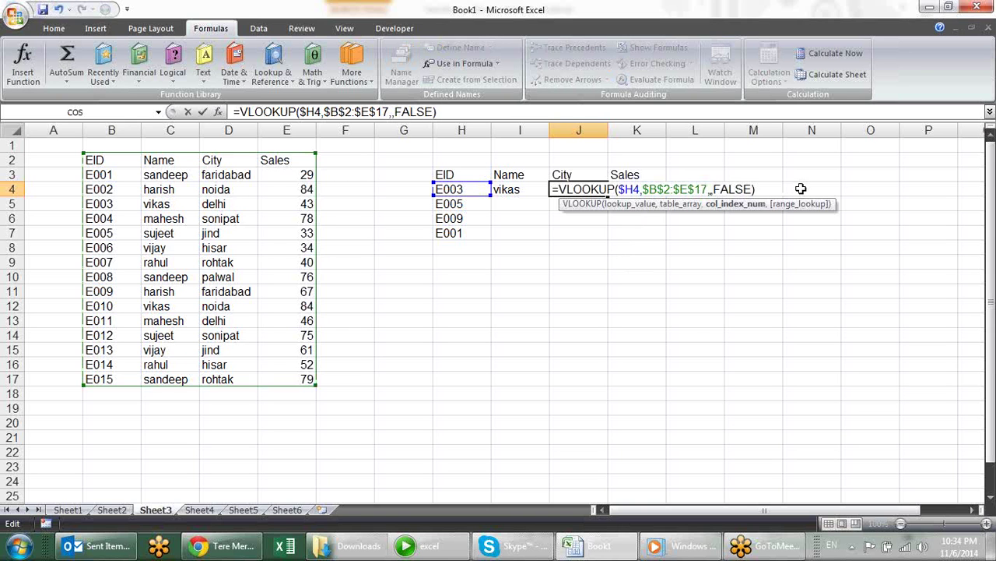
{"action": "type", "text": "2"}
{"action": "key", "text": "Return"}
- Change K4's column index to 4 so the Sales lookup returns 43
{"action": "key", "text": "Up"}
{"action": "key", "text": "Right"}
{"action": "key", "text": "F2"}
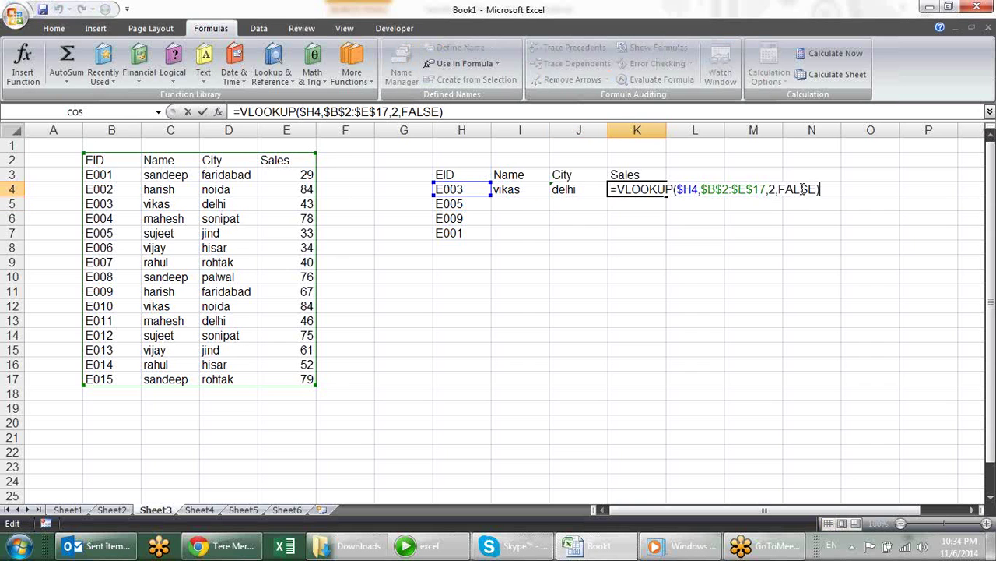
{"action": "key", "text": "Left"}
{"action": "key", "text": "Left"}
{"action": "key", "text": "Left"}
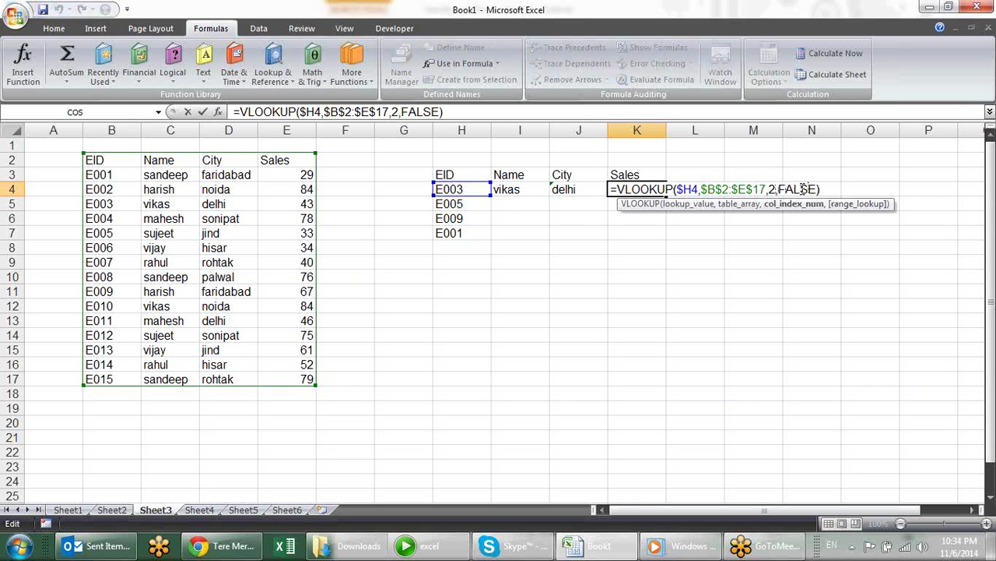
{"action": "key", "text": "BackSpace"}
{"action": "type", "text": "4"}
{"action": "key", "text": "Return"}
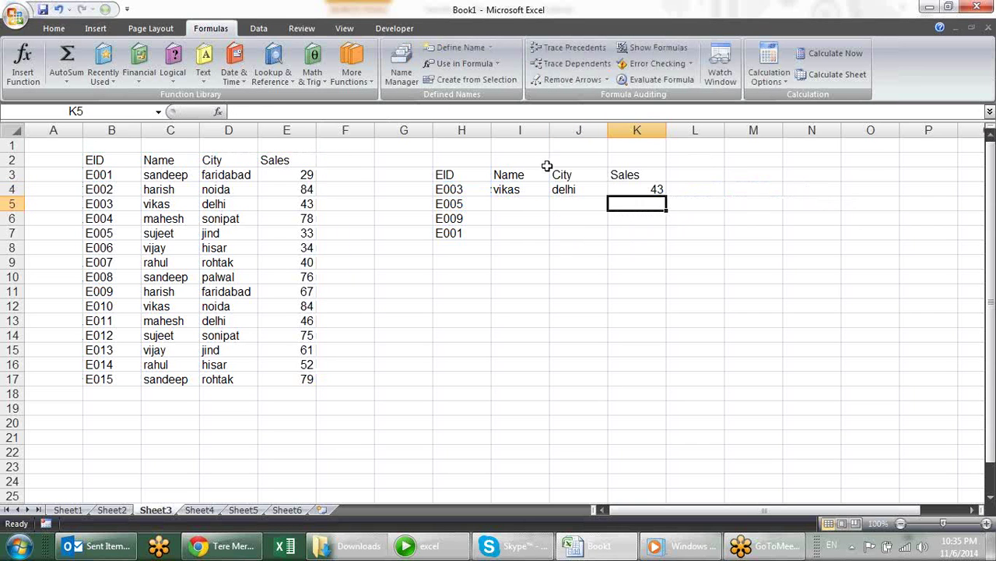
- Fill the locked-range lookups in I4:K4 down to row 7
{"action": "mouse_move", "coordinate": [528, 188]}
{"action": "left_mouse_down"}
{"action": "mouse_move", "coordinate": [638, 189]}
{"action": "mouse_move", "coordinate": [507, 208]}
{"action": "mouse_move", "coordinate": [508, 190]}
{"action": "left_mouse_up"}
{"action": "left_click", "coordinate": [674, 192]}
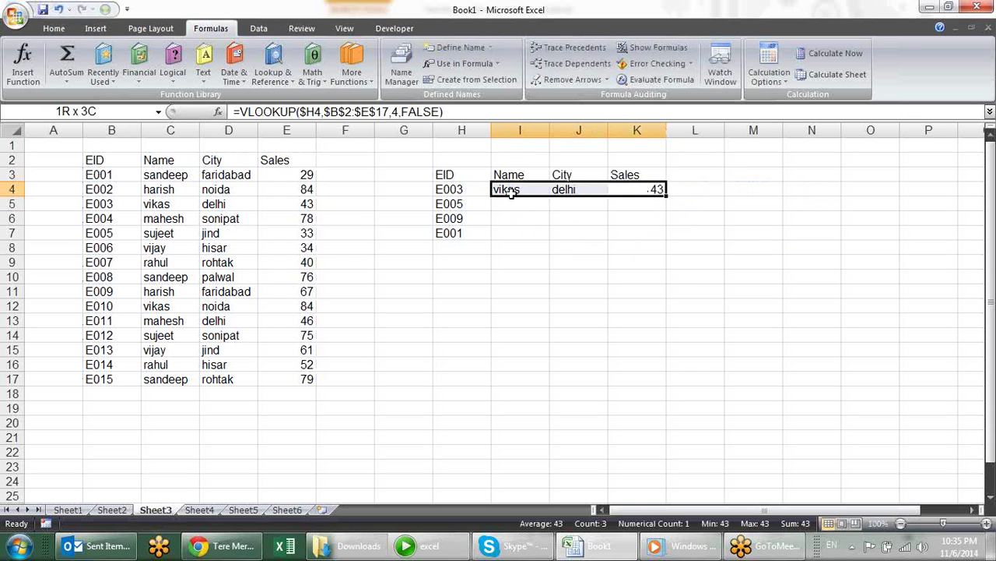
{"action": "left_click_drag", "start_coordinate": [664, 195], "coordinate": [669, 238]}
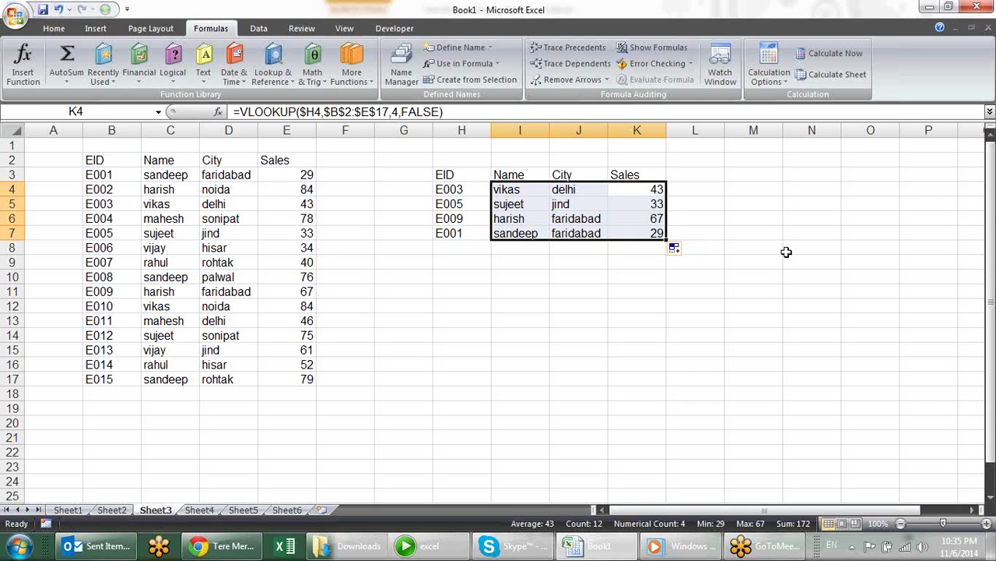
{"action": "left_click", "coordinate": [739, 258]}
- Check the filled results for E005, E009 and E001, with no #N/A remaining
{"action": "left_click", "coordinate": [634, 218]}
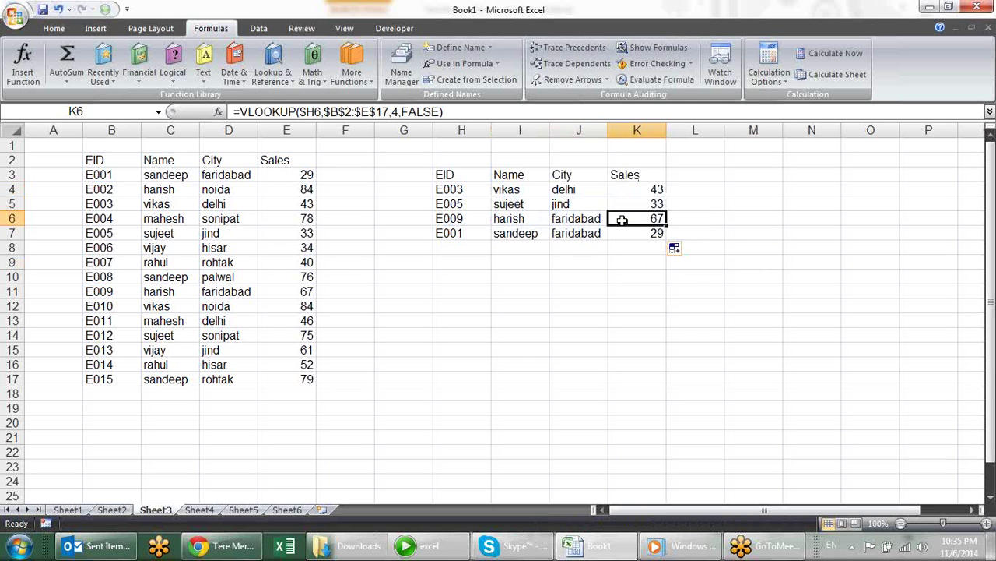
{"action": "left_click", "coordinate": [558, 192]}
{"action": "left_click", "coordinate": [497, 176]}
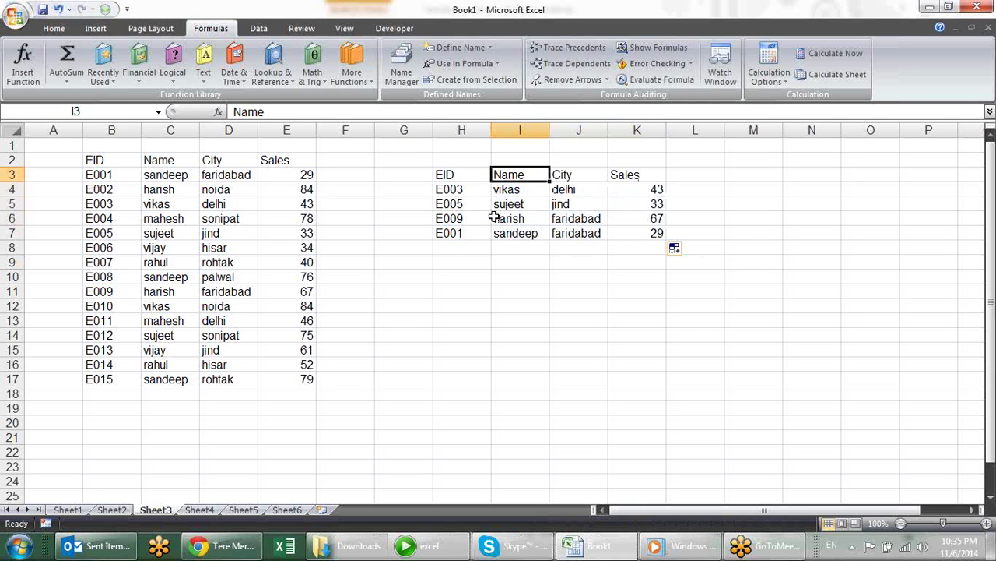
{"action": "left_click_drag", "start_coordinate": [498, 207], "coordinate": [506, 218]}
{"action": "left_click", "coordinate": [631, 246]}
{"action": "left_click", "coordinate": [658, 234]}
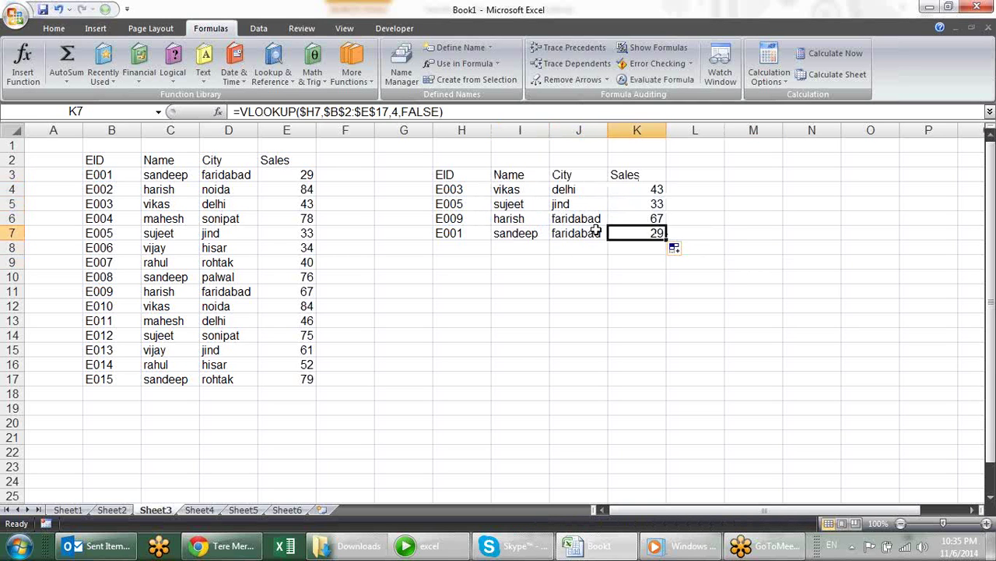
{"action": "left_click", "coordinate": [574, 228]}
{"action": "left_click_drag", "start_coordinate": [478, 177], "coordinate": [641, 235]}
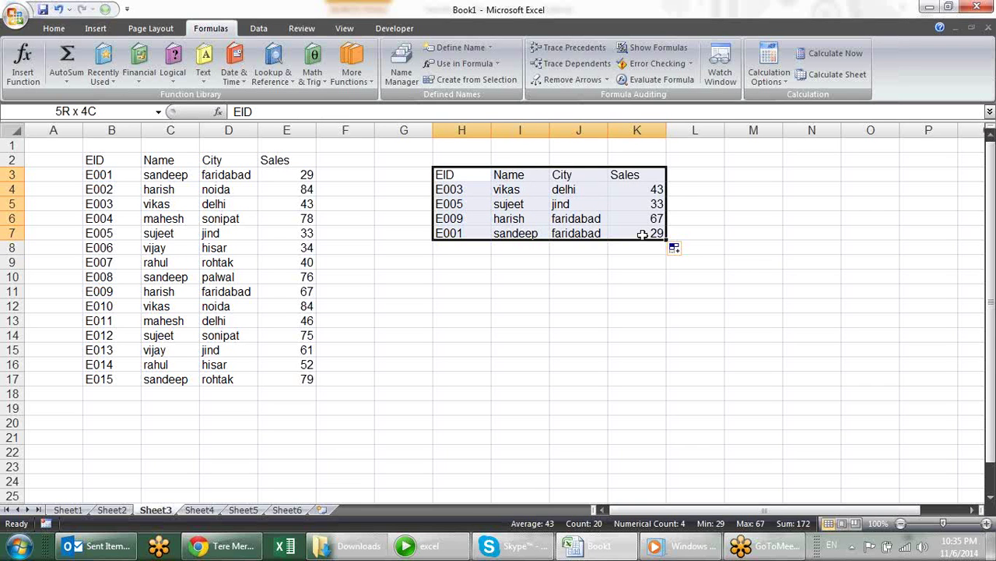
- Paste a copy of the lookup table at H9, then delete it to clear H9:K13
{"action": "key", "text": "ctrl+c"}
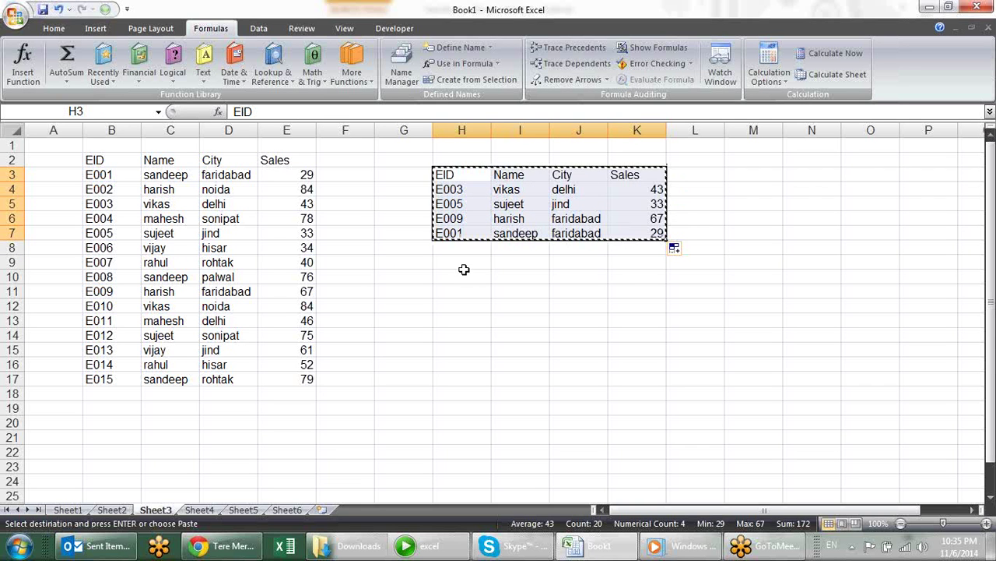
{"action": "left_click", "coordinate": [462, 261]}
{"action": "key", "text": "ctrl+v"}
{"action": "key", "text": "Escape"}
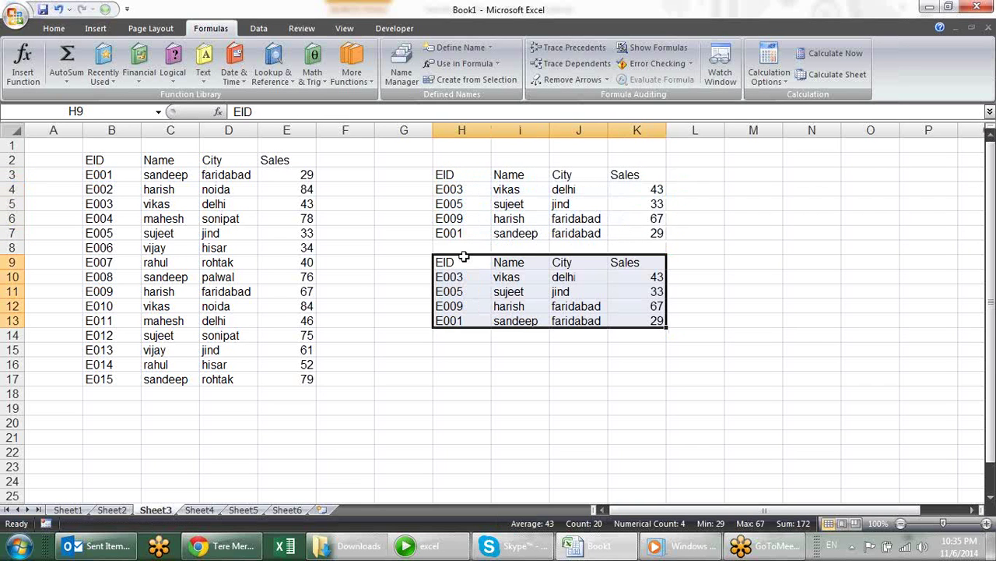
{"action": "left_click", "coordinate": [537, 278]}
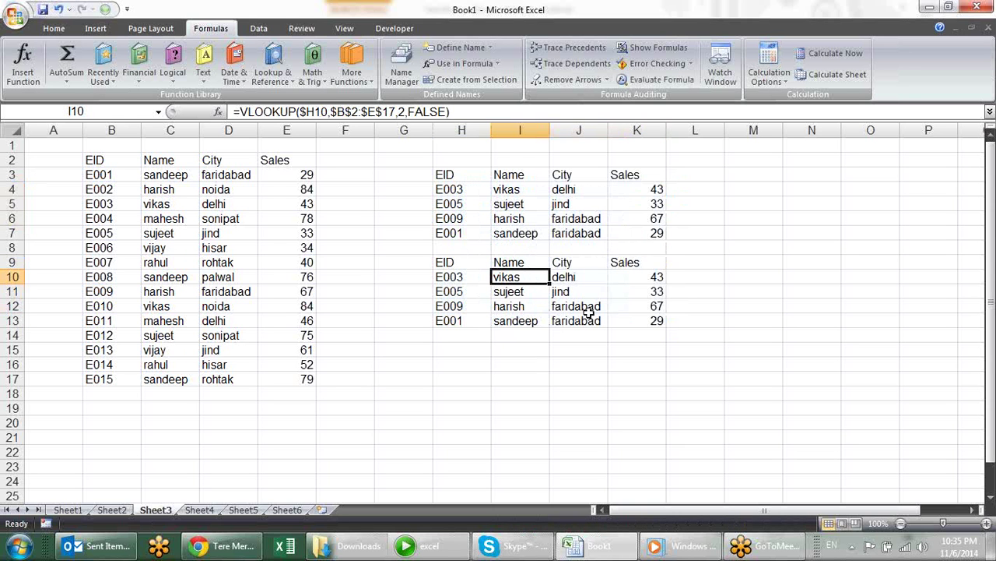
{"action": "left_click_drag", "start_coordinate": [451, 262], "coordinate": [663, 332]}
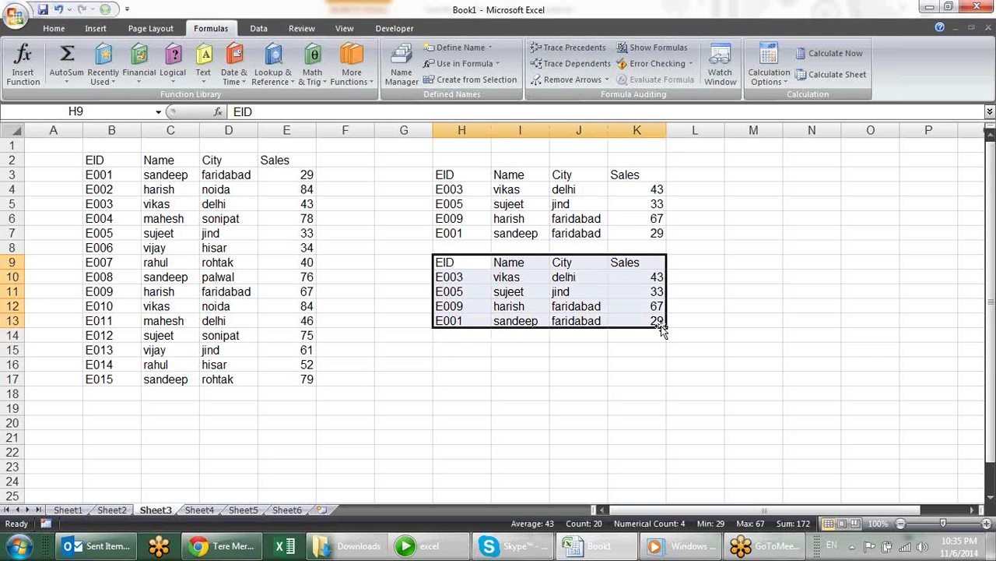
{"action": "key", "text": "Delete"}
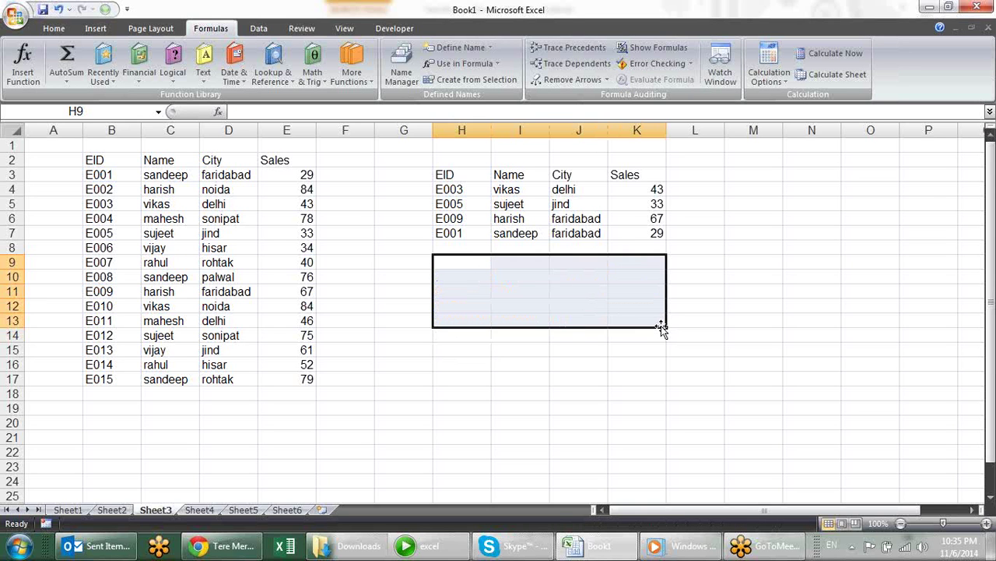
{"action": "left_click", "coordinate": [578, 348]}
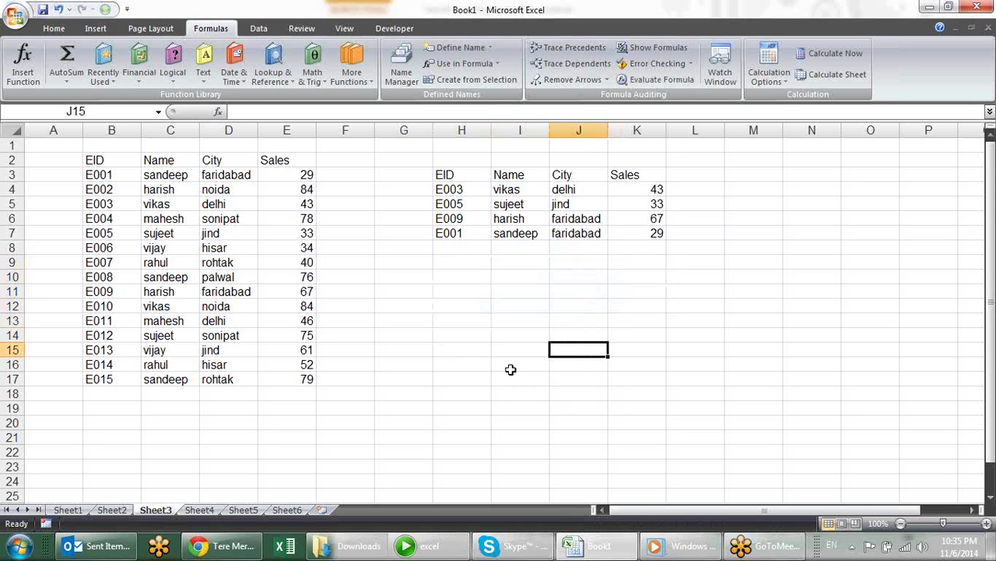
- Select the lookup table's header row H3:K3, from EID to Sales
{"action": "left_click", "coordinate": [444, 340]}
{"action": "left_click", "coordinate": [391, 273]}
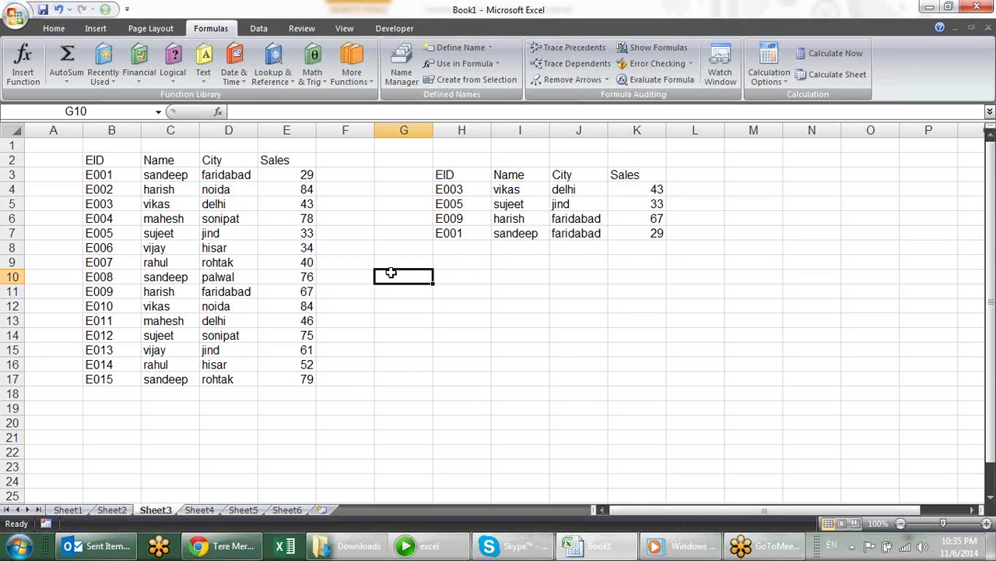
{"action": "left_click", "coordinate": [440, 185]}
{"action": "left_click", "coordinate": [461, 173]}
{"action": "left_click_drag", "start_coordinate": [462, 173], "coordinate": [640, 172]}
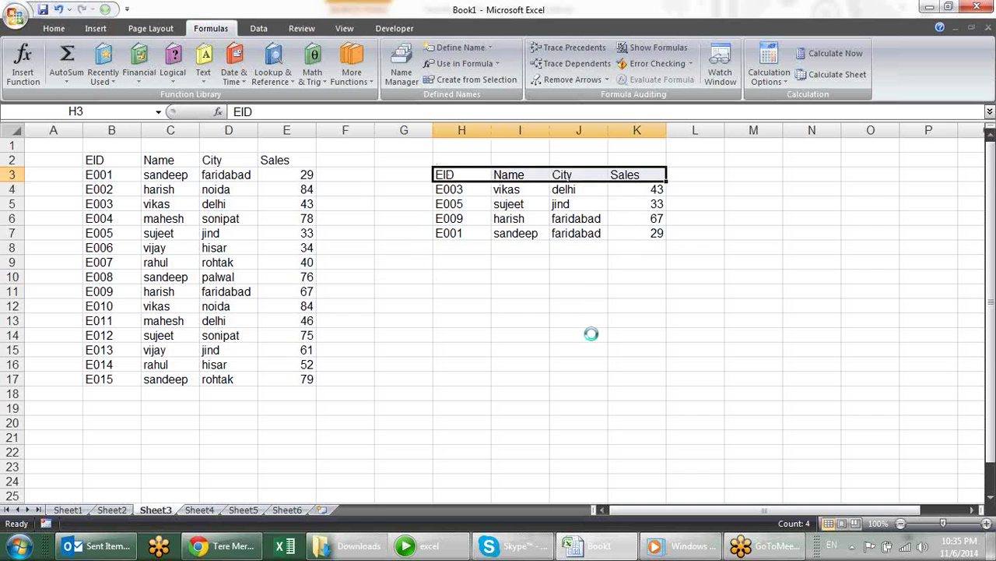
- Bold the EID, Name, City, Sales headers and paste a copy of H3:K7 at H11
{"action": "key", "text": "ctrl+b"}
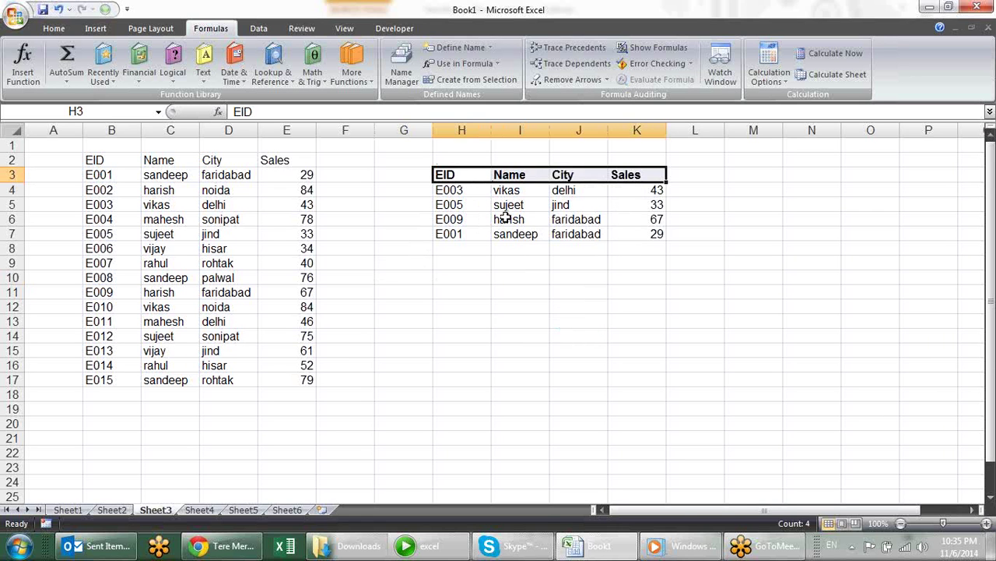
{"action": "left_click", "coordinate": [456, 174]}
{"action": "left_click_drag", "start_coordinate": [456, 174], "coordinate": [644, 238]}
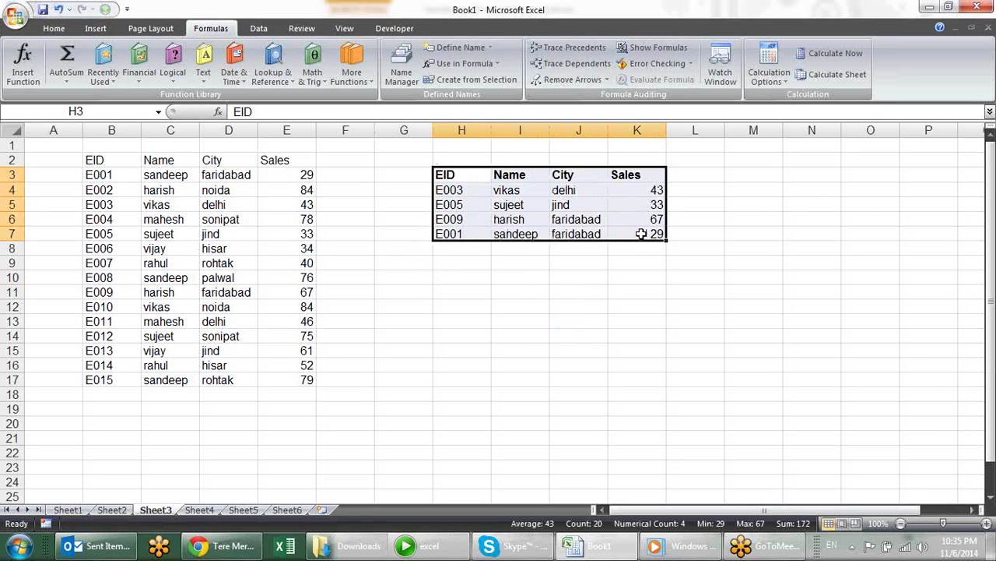
{"action": "key", "text": "ctrl+c"}
{"action": "left_click", "coordinate": [485, 290]}
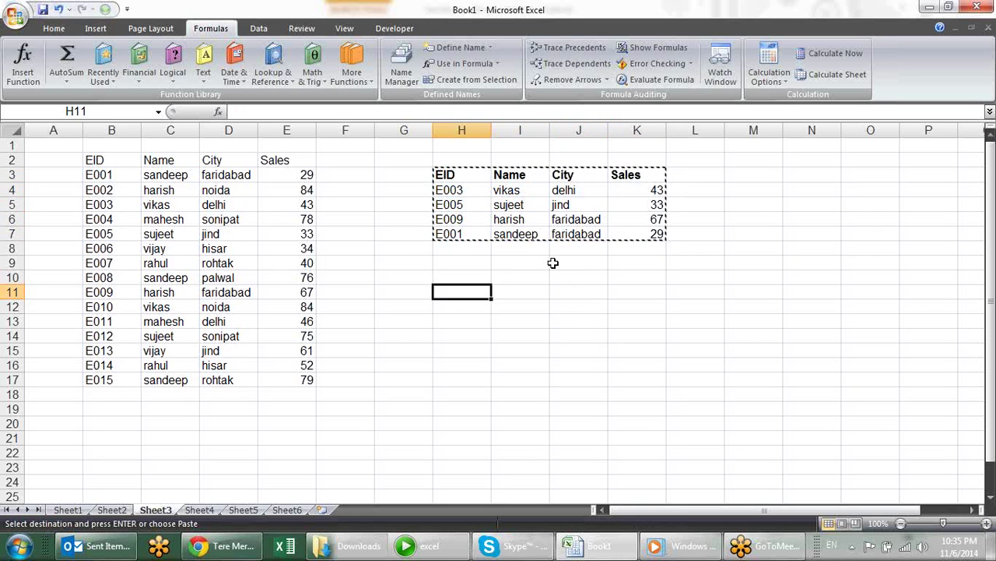
{"action": "key", "text": "Return"}
- Select the full employee table B2:E17
{"action": "left_click", "coordinate": [545, 458]}
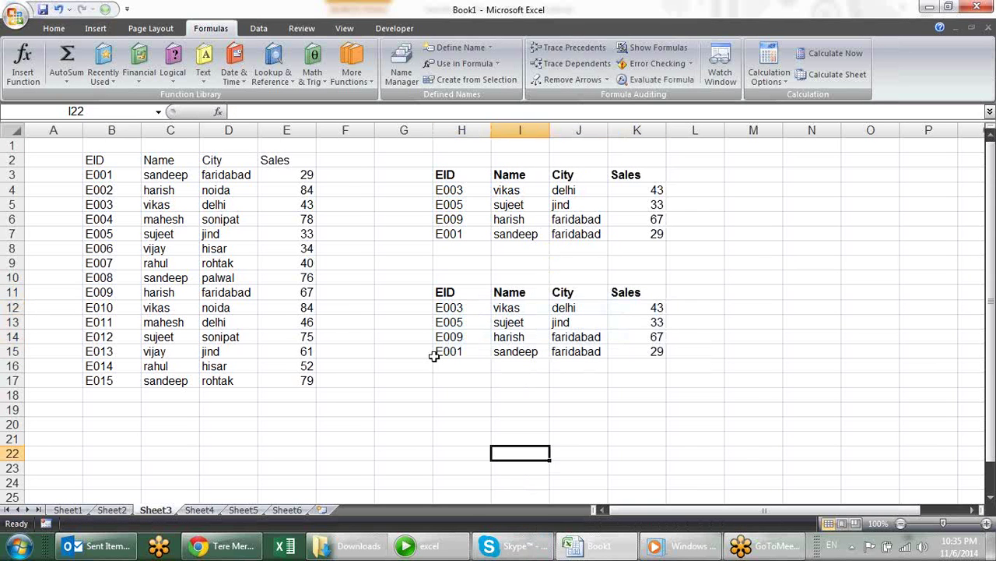
{"action": "left_click", "coordinate": [122, 162]}
{"action": "left_click_drag", "start_coordinate": [143, 177], "coordinate": [298, 381]}
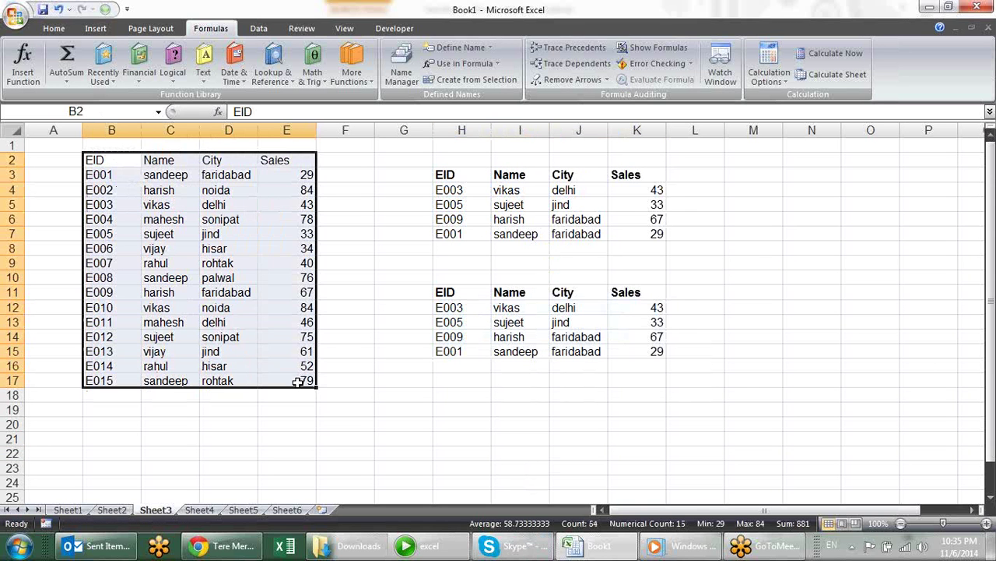
- Paste the employee table B2:E17 transposed at B20 with Paste Special (Alt+E+S)
{"action": "key", "text": "ctrl+c"}
{"action": "left_click", "coordinate": [115, 424]}
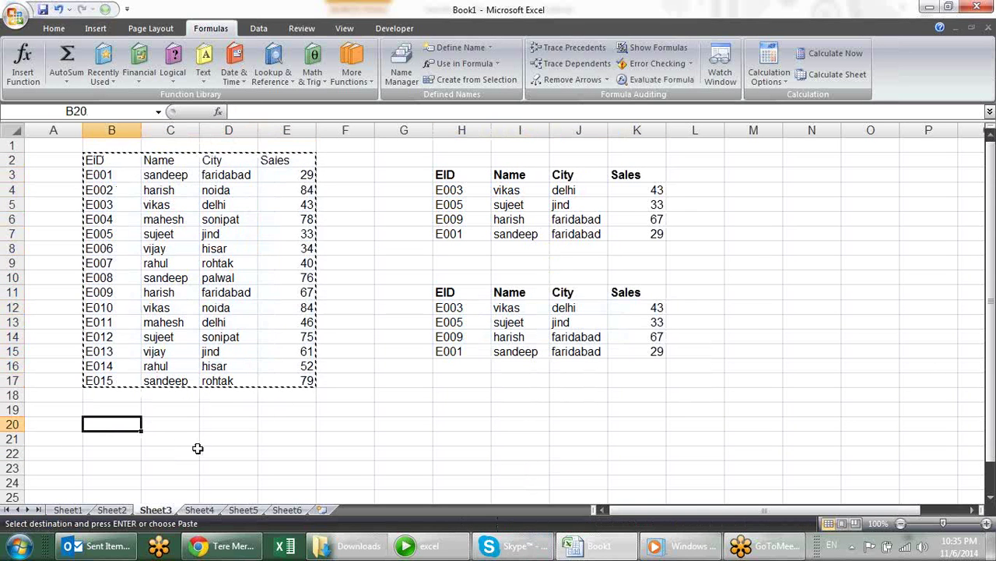
{"action": "key", "text": "alt+e"}
{"action": "key", "text": "s"}
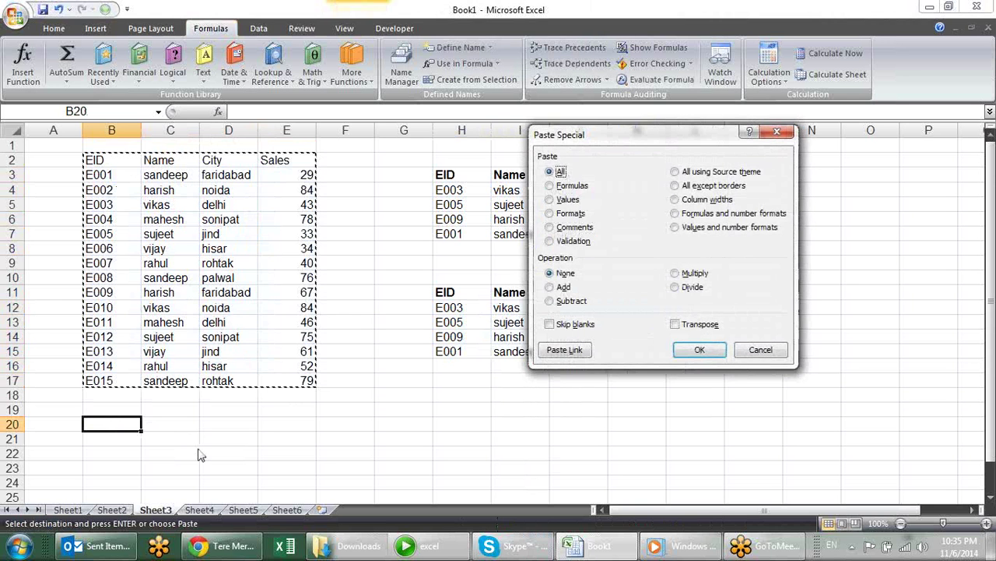
{"action": "key", "text": "e"}
{"action": "key", "text": "Return"}
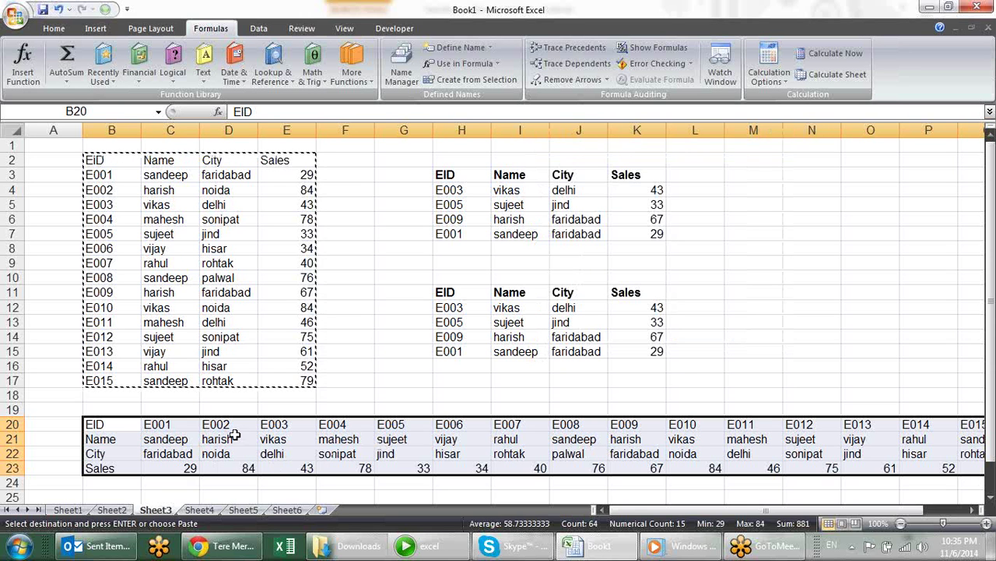
{"action": "key", "text": "Escape"}
{"action": "left_click", "coordinate": [389, 394]}
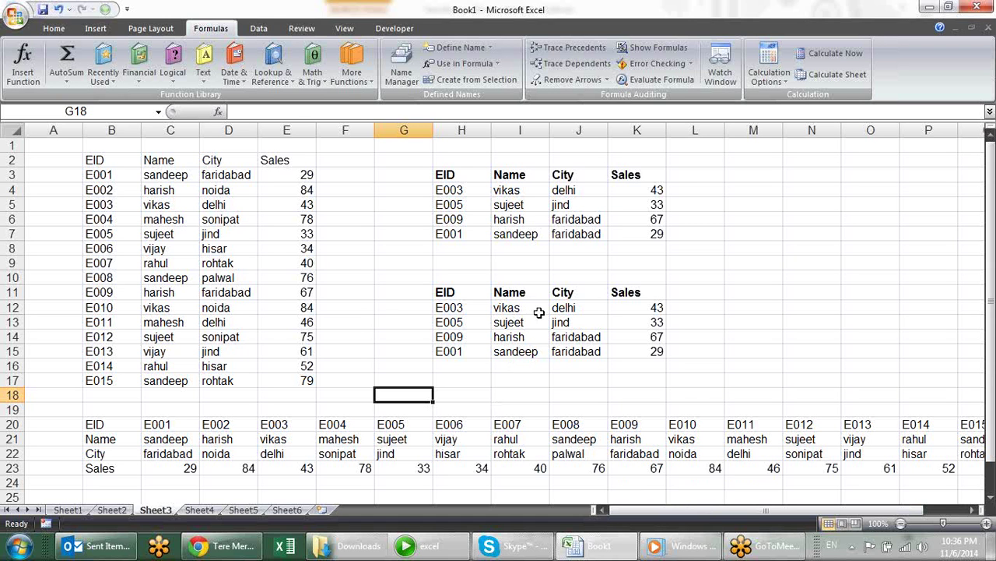
- Check J5's VLOOKUP formula and the transposed name, city and sales for E001
{"action": "left_click", "coordinate": [566, 204]}
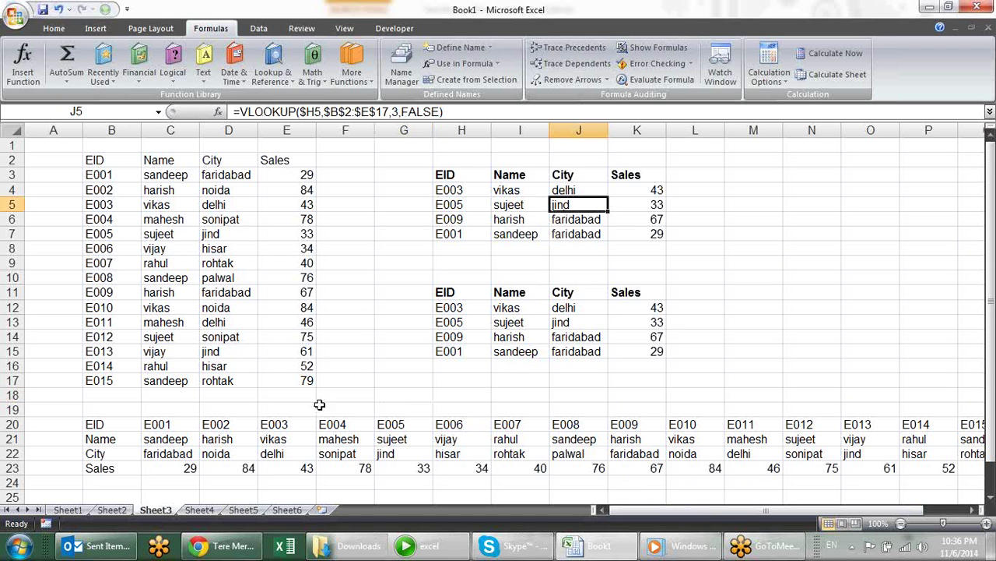
{"action": "left_click", "coordinate": [298, 438]}
{"action": "left_click", "coordinate": [172, 439]}
{"action": "left_click", "coordinate": [171, 453]}
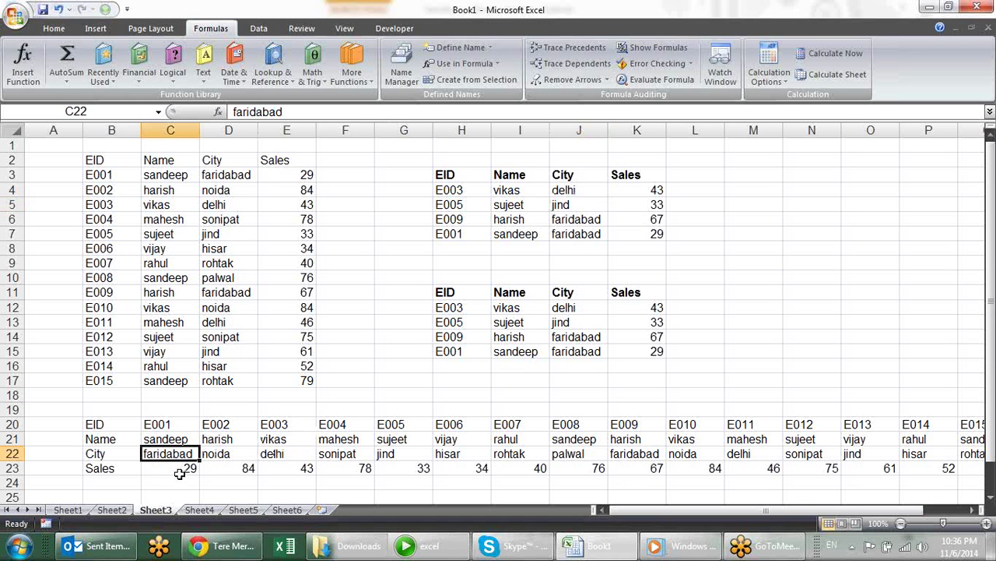
{"action": "left_click", "coordinate": [181, 469]}
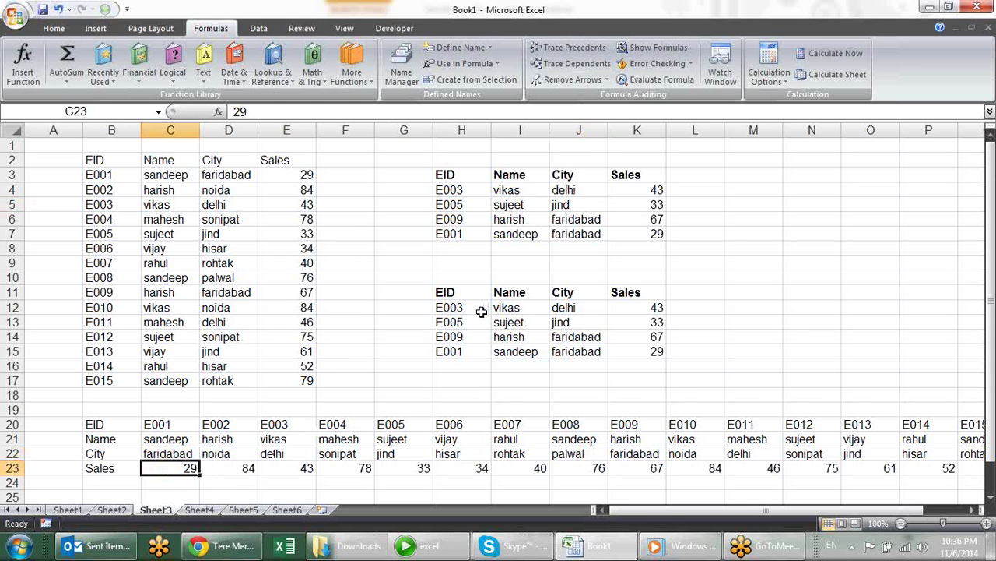
- Select I12:K15 and delete the looked-up Name, City and Sales values
{"action": "left_click_drag", "start_coordinate": [506, 310], "coordinate": [626, 344]}
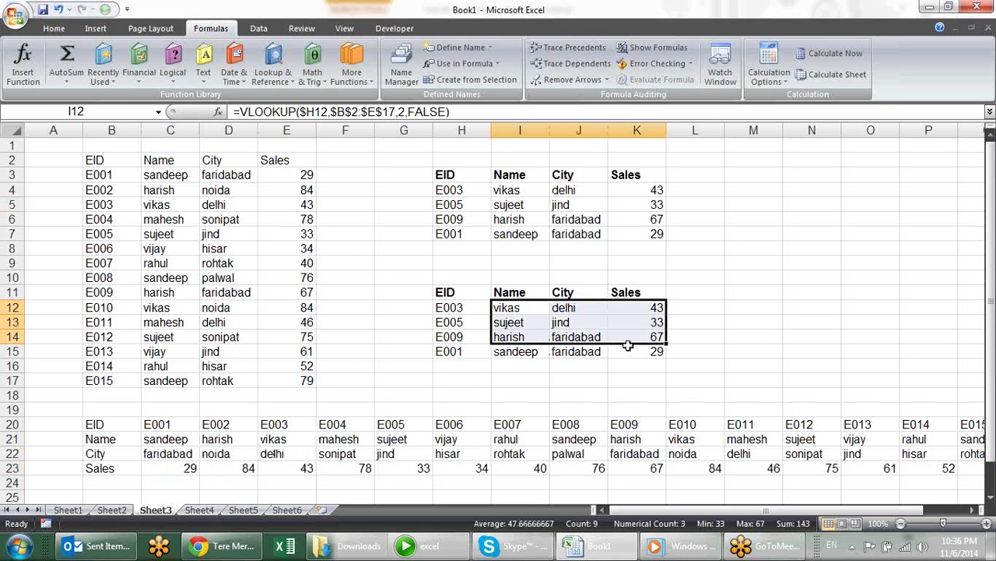
{"action": "left_click", "coordinate": [627, 345], "text": "shift"}
{"action": "key", "text": "Up"}
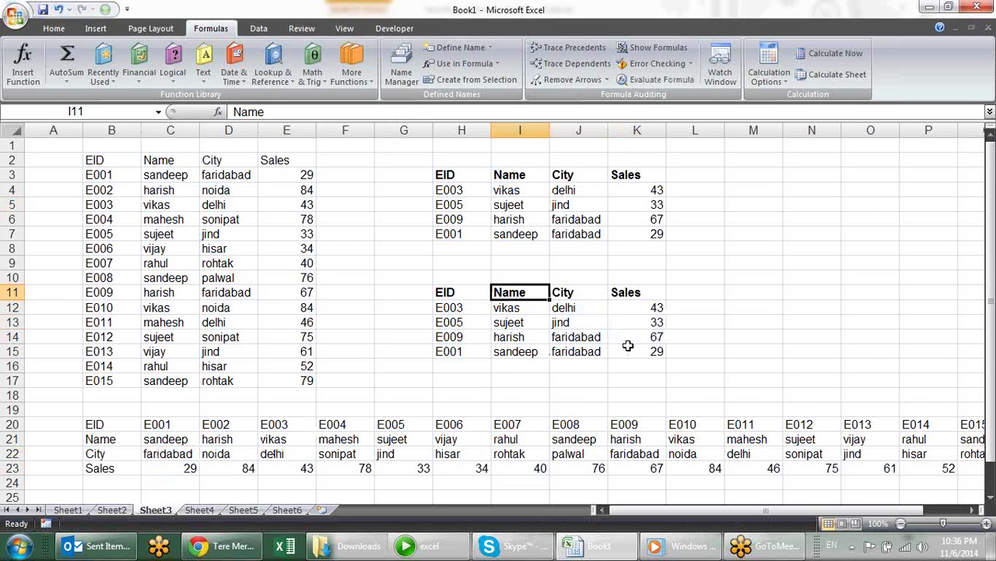
{"action": "key", "text": "Down"}
{"action": "key", "text": "shift+Right"}
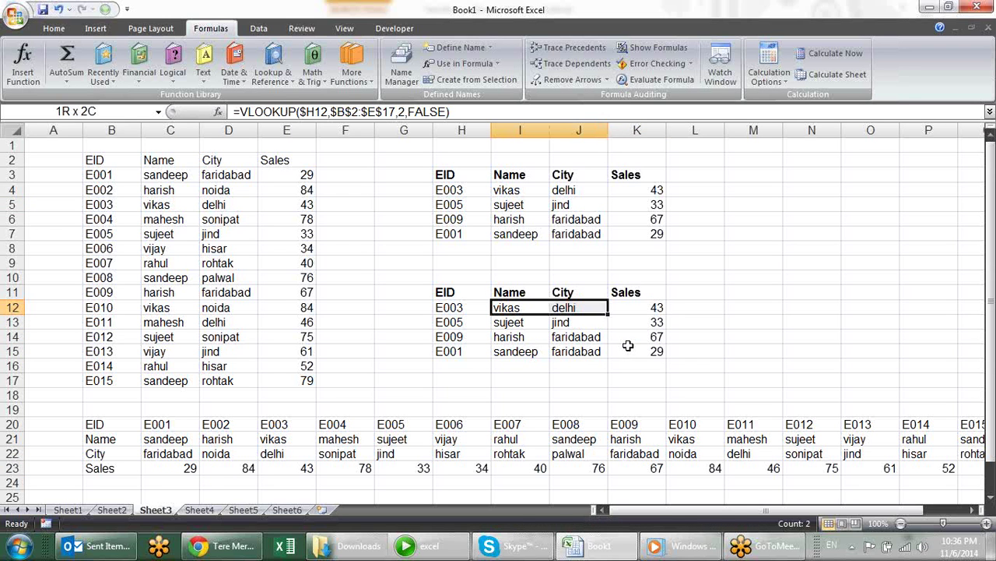
{"action": "key", "text": "shift+Right"}
{"action": "key", "text": "shift+Down"}
{"action": "key", "text": "shift+Down"}
{"action": "key", "text": "shift+Down"}
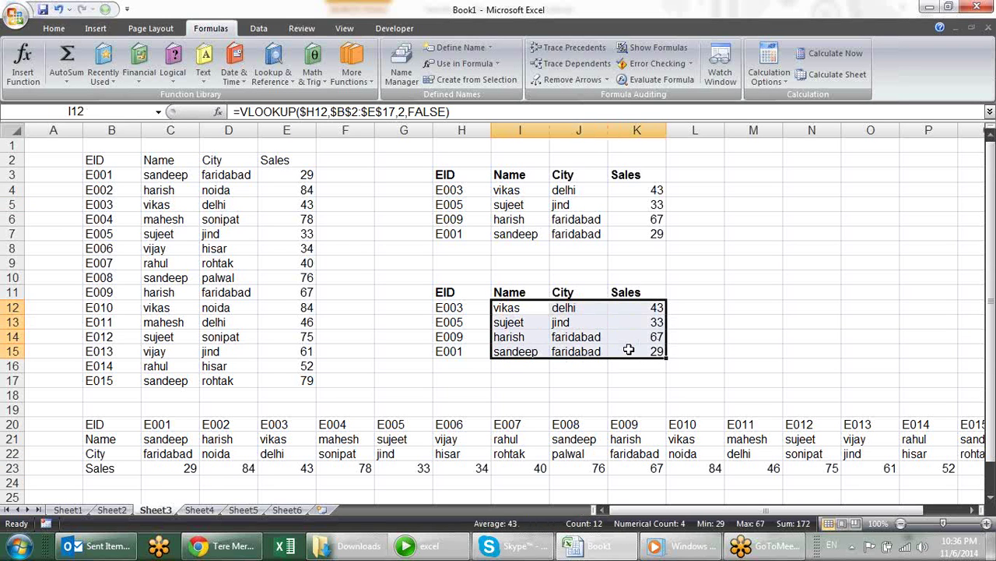
{"action": "key", "text": "Delete"}
{"action": "left_click", "coordinate": [403, 424]}
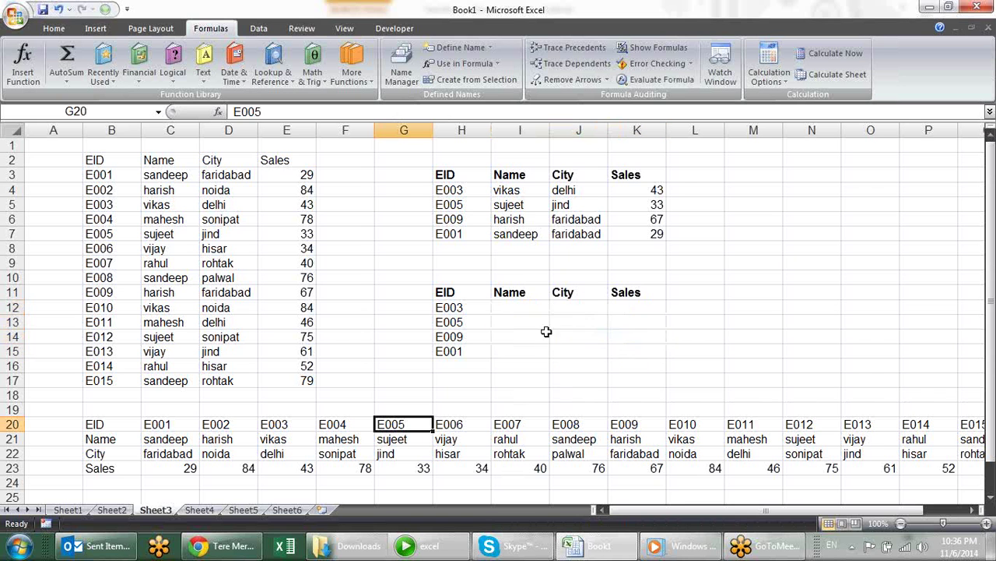
- In I12, start an HLOOKUP with lookup value H12 and table range B20:Q23
{"action": "left_click", "coordinate": [506, 308]}
{"action": "type", "text": "="}
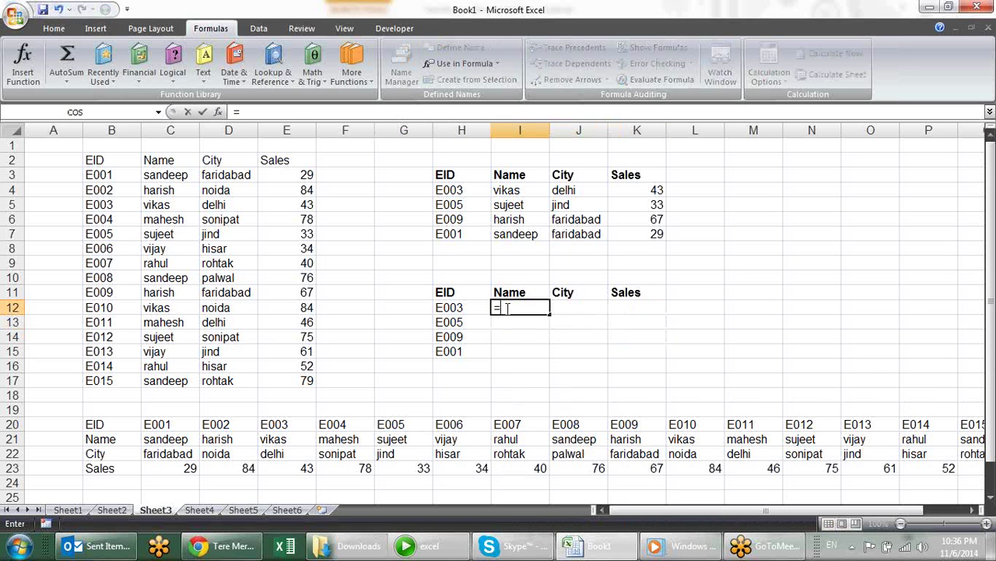
{"action": "type", "text": "HL"}
{"action": "key", "text": "Tab"}
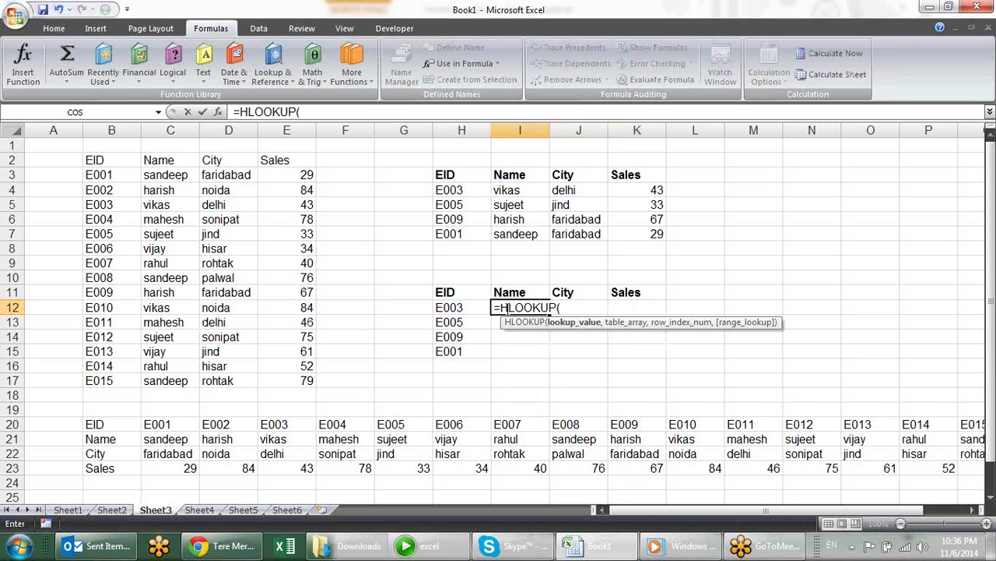
{"action": "left_click", "coordinate": [458, 307]}
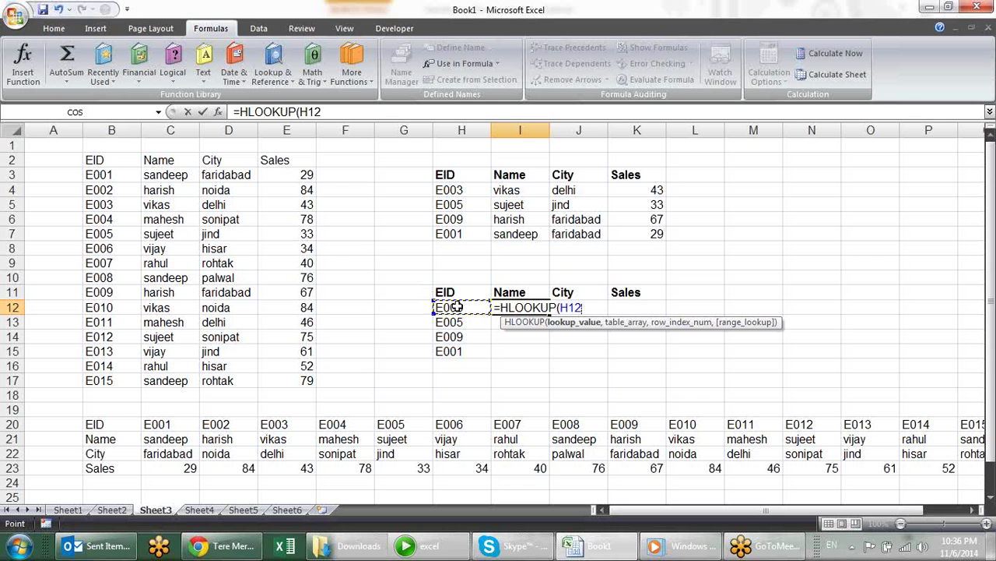
{"action": "type", "text": ","}
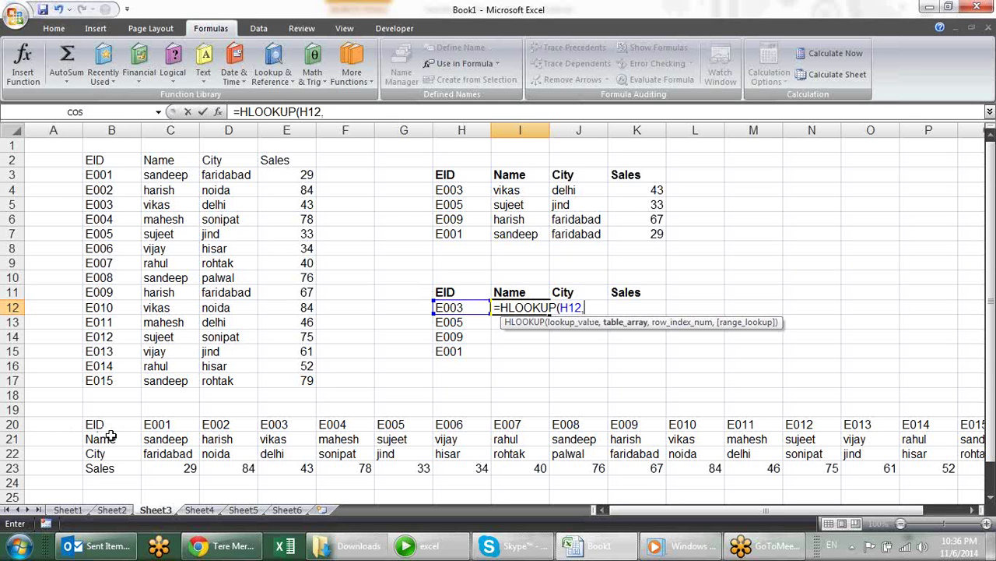
{"action": "left_click", "coordinate": [111, 425]}
{"action": "key", "text": "ctrl+shift+Right"}
{"action": "key", "text": "ctrl+shift+Down"}
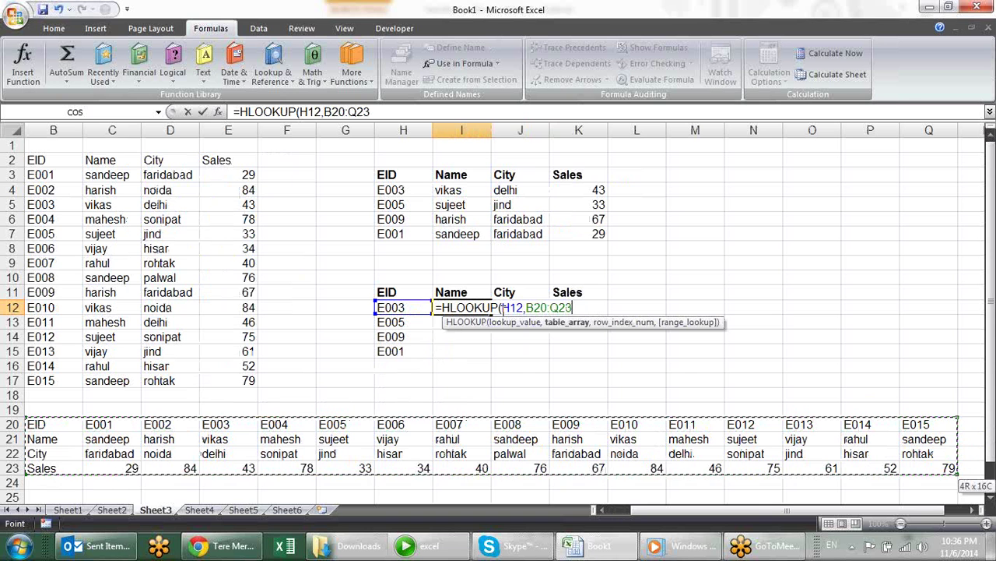
- Finish the formula as =HLOOKUP(H12,B20:Q23,2,0), returning vikas for E003
{"action": "type", "text": ","}
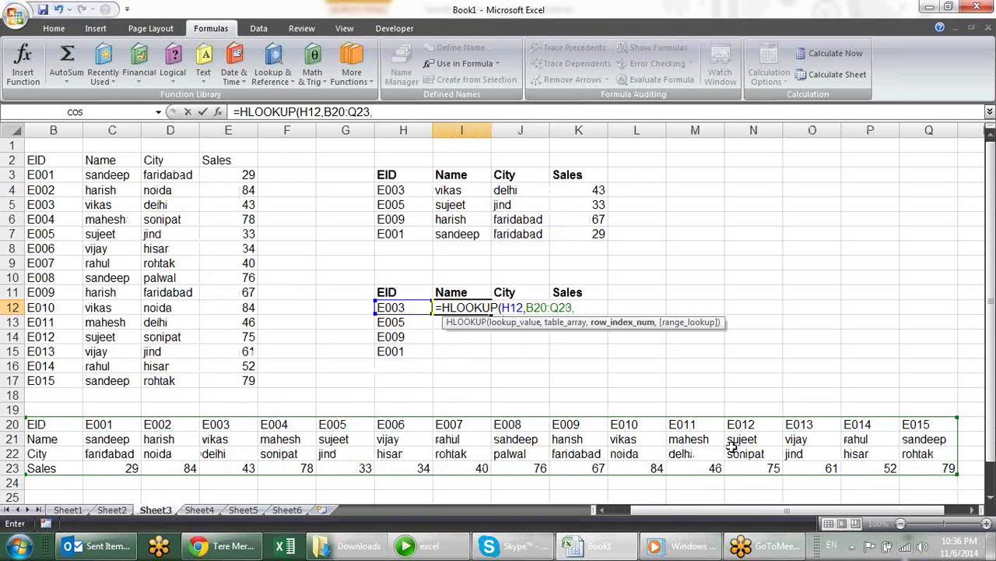
{"action": "left_click_drag", "start_coordinate": [679, 511], "coordinate": [634, 532]}
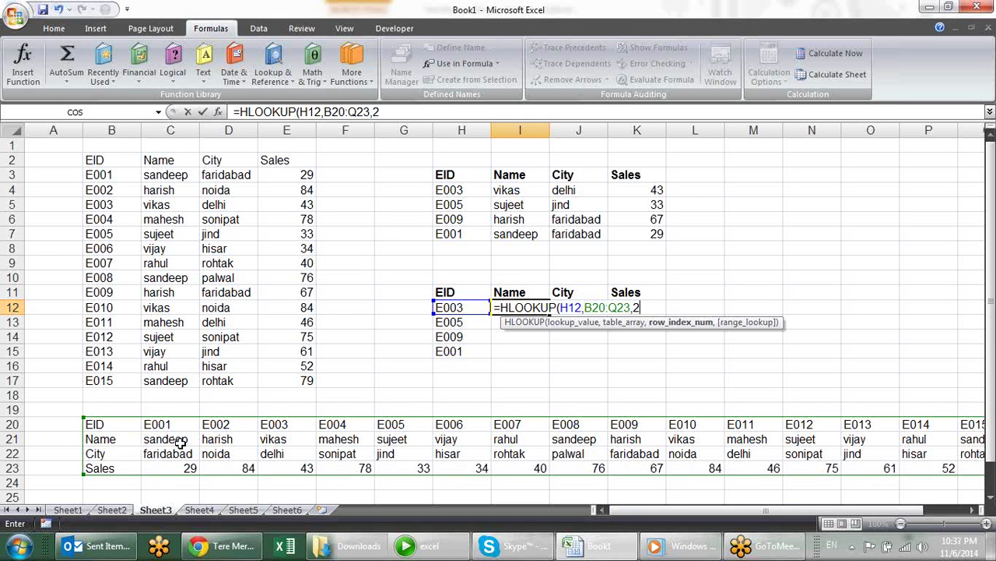
{"action": "type", "text": ",0"}
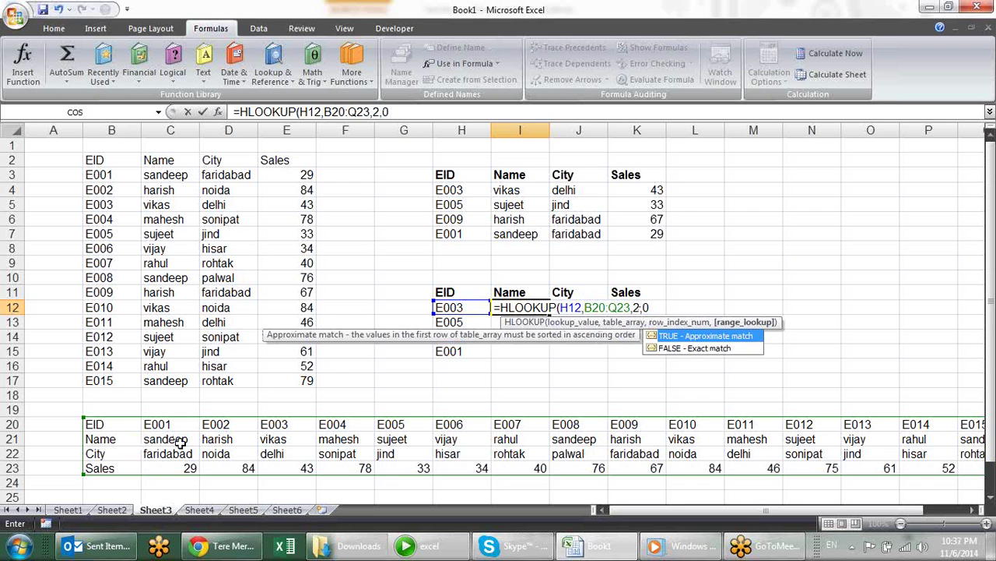
{"action": "key", "text": "Return"}
{"action": "left_click", "coordinate": [520, 306]}
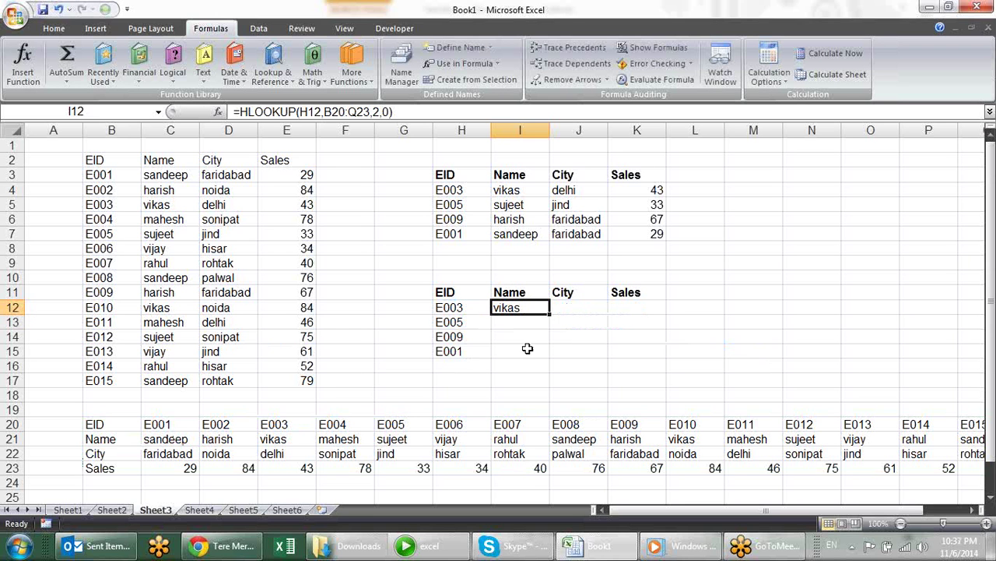
{"action": "double_click", "coordinate": [545, 309]}
- Make H12 and B20:Q23 absolute references in I12's HLOOKUP formula
{"action": "left_click", "coordinate": [562, 308]}
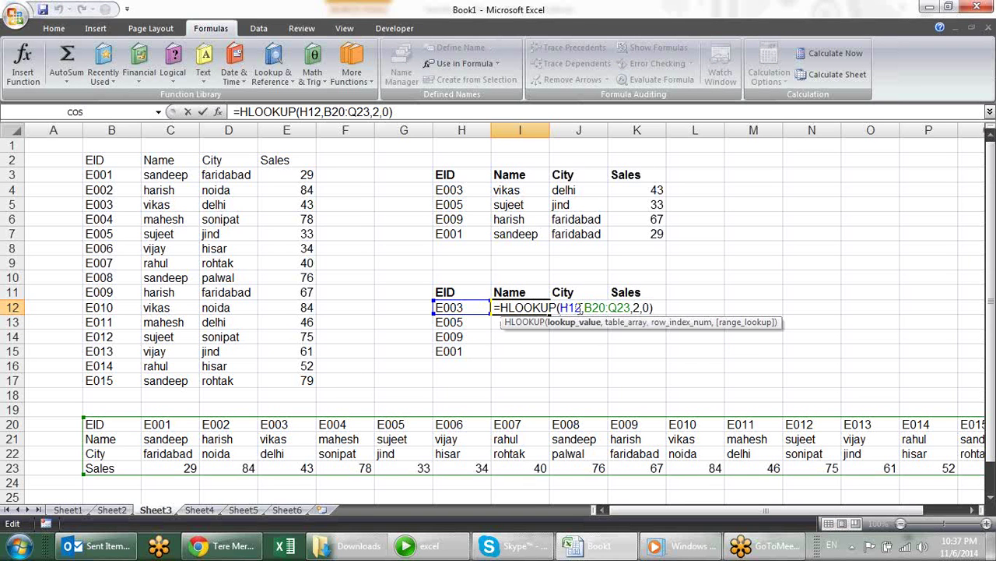
{"action": "type", "text": "$"}
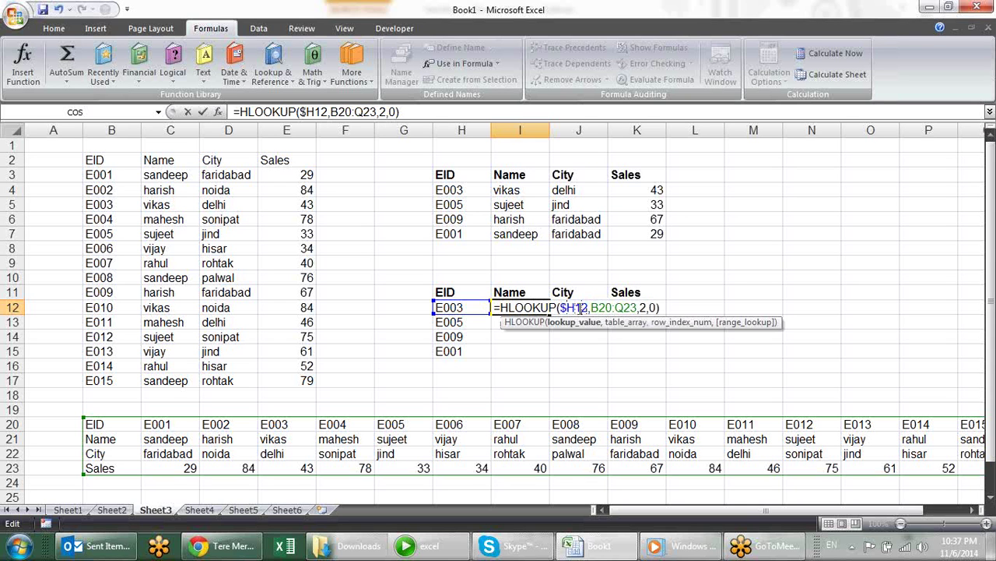
{"action": "key", "text": "Right"}
{"action": "key", "text": "Right"}
{"action": "key", "text": "Right"}
{"action": "key", "text": "shift+Right"}
{"action": "key", "text": "shift+Right"}
{"action": "key", "text": "shift+Right"}
{"action": "key", "text": "shift+Right"}
{"action": "key", "text": "shift+Right"}
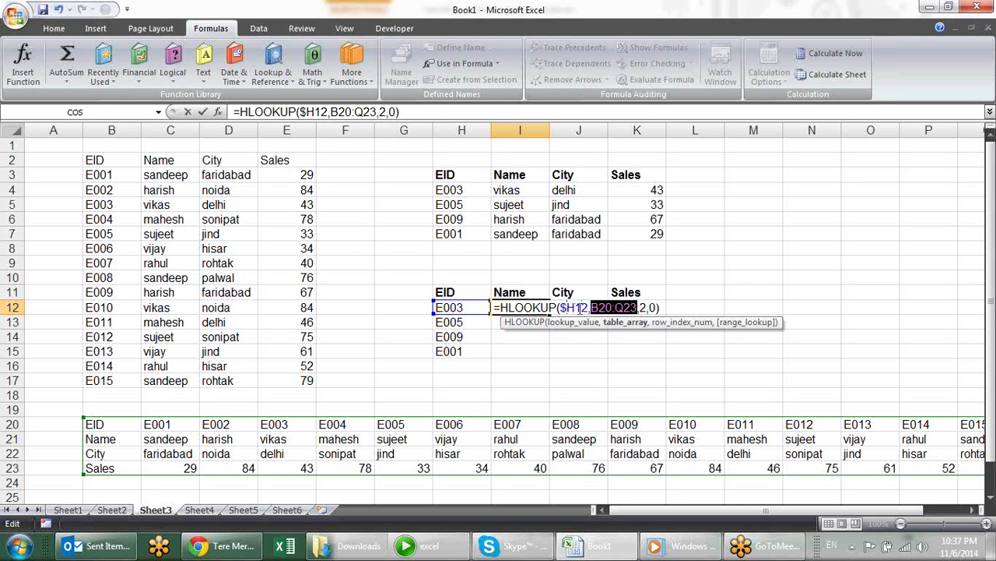
{"action": "key", "text": "F4"}
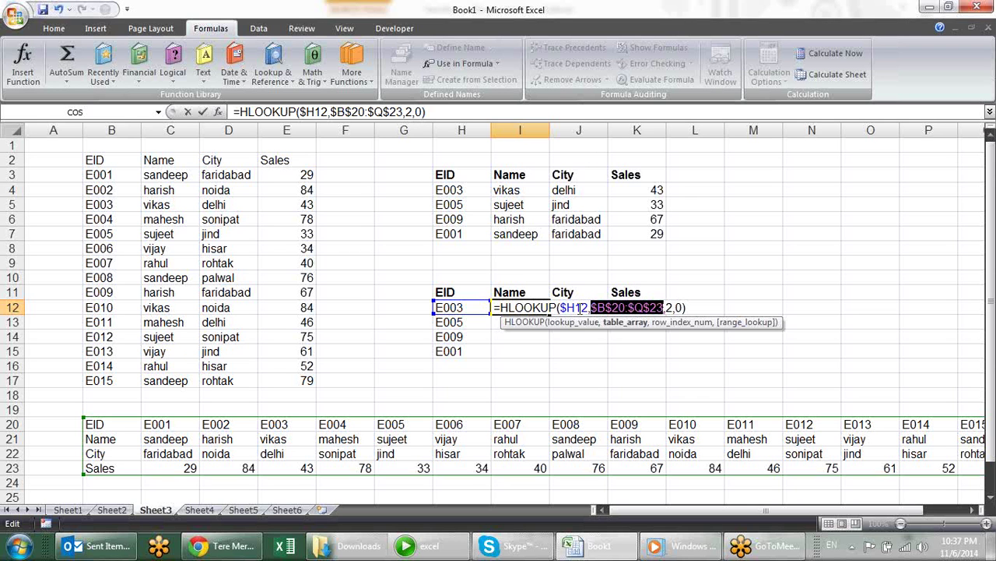
{"action": "key", "text": "Return"}
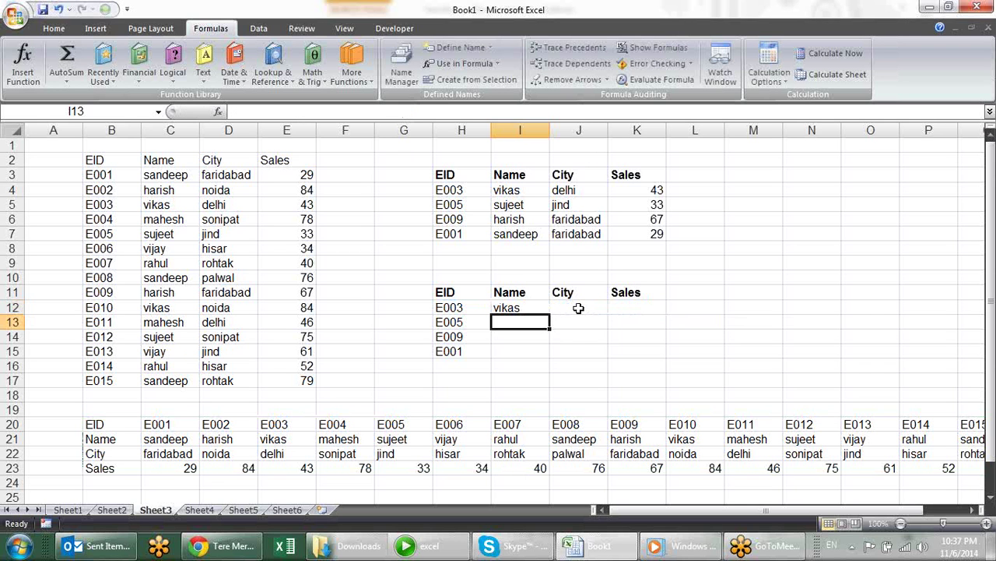
- Fill I12's formula across to K12 and compare E004/E002 entries in both tables
{"action": "left_click", "coordinate": [543, 310]}
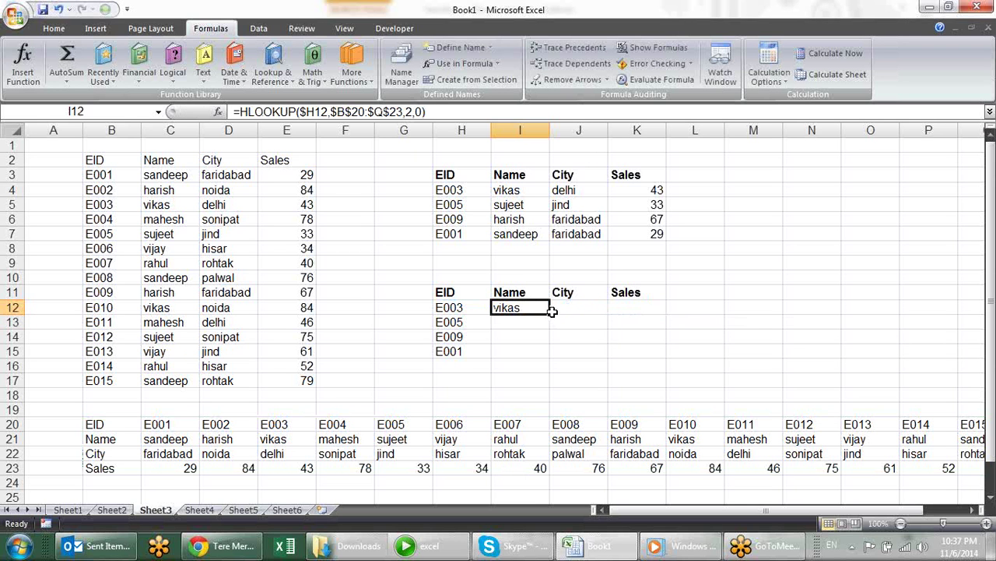
{"action": "left_click_drag", "start_coordinate": [550, 312], "coordinate": [662, 312]}
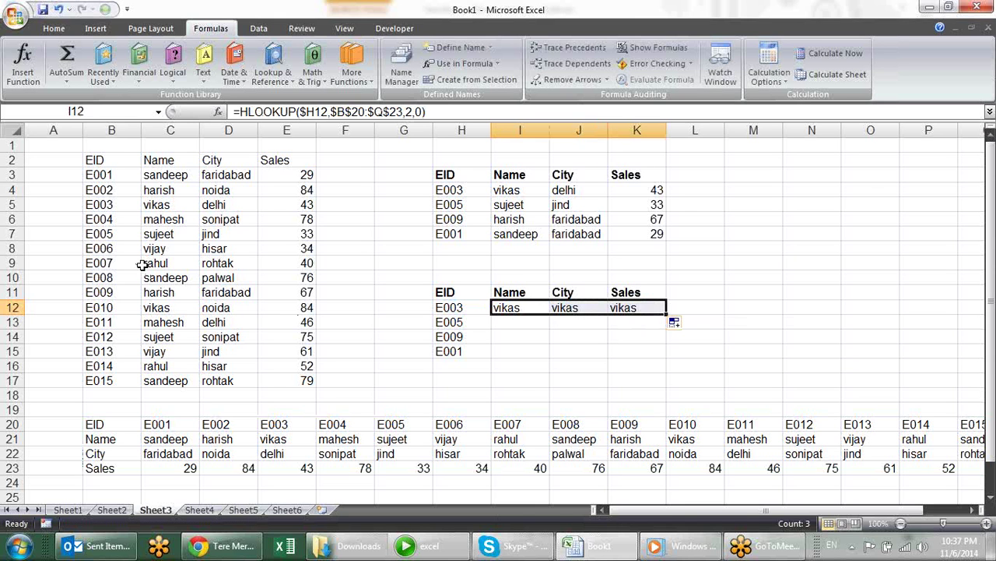
{"action": "left_click_drag", "start_coordinate": [114, 219], "coordinate": [311, 219]}
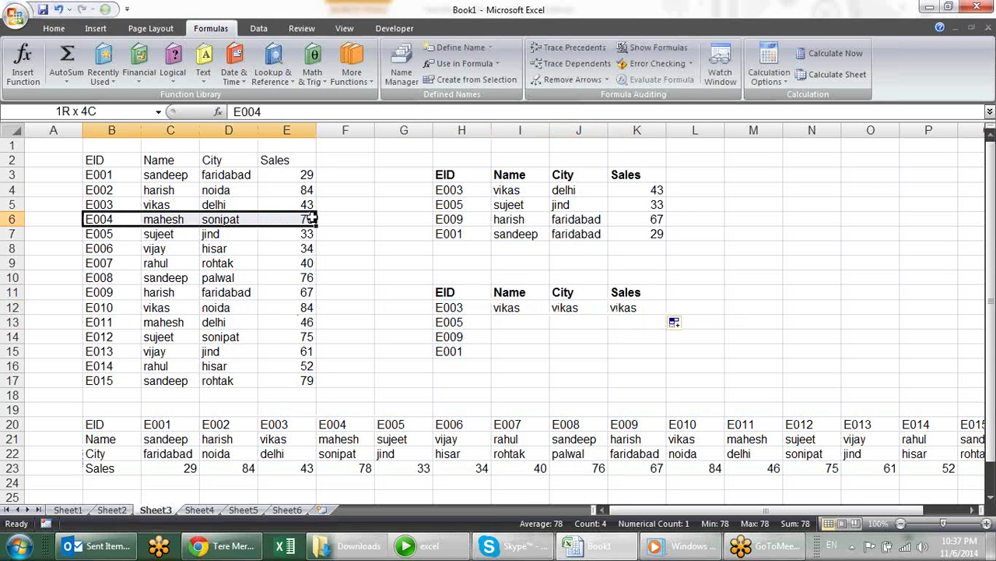
{"action": "left_click_drag", "start_coordinate": [240, 424], "coordinate": [246, 469]}
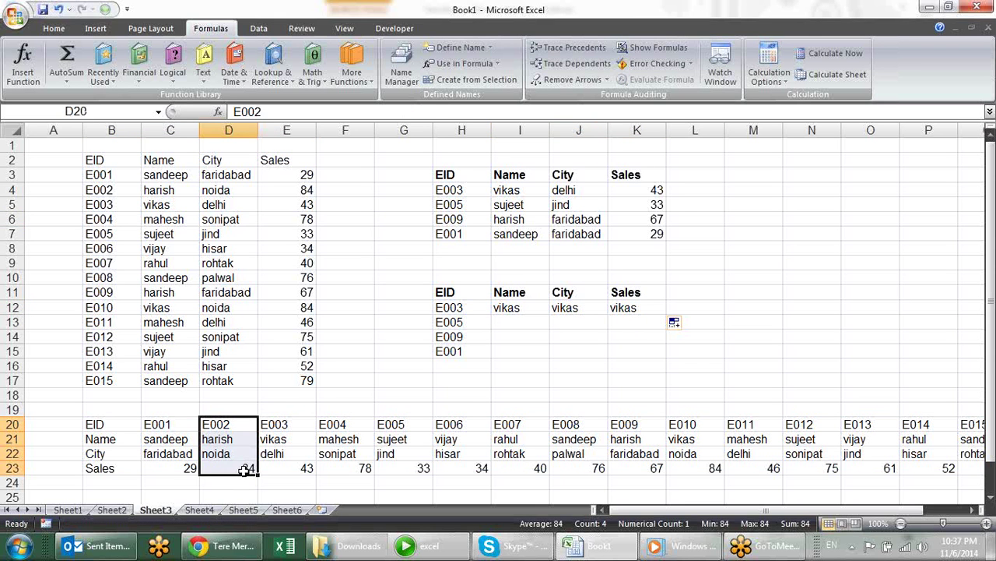
{"action": "left_click_drag", "start_coordinate": [337, 424], "coordinate": [347, 468]}
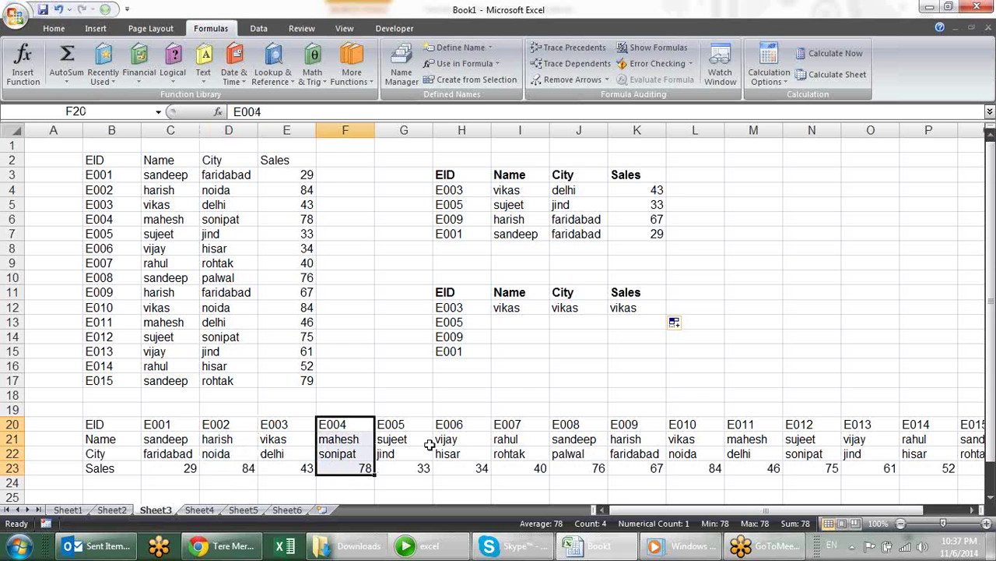
- Change J12's HLOOKUP row index to 3 so it returns the city
{"action": "left_click", "coordinate": [554, 307]}
{"action": "key", "text": "F2"}
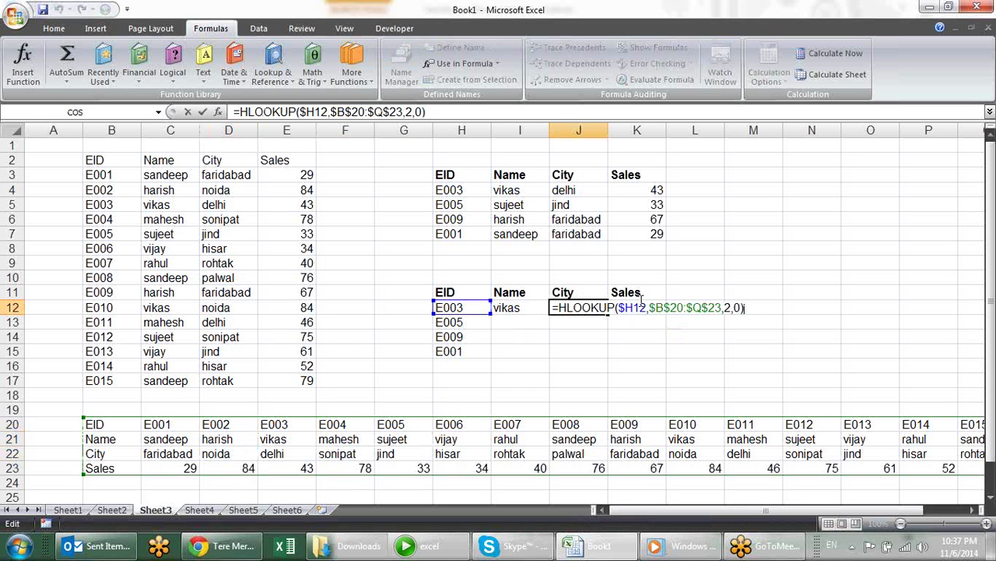
{"action": "left_click", "coordinate": [732, 308]}
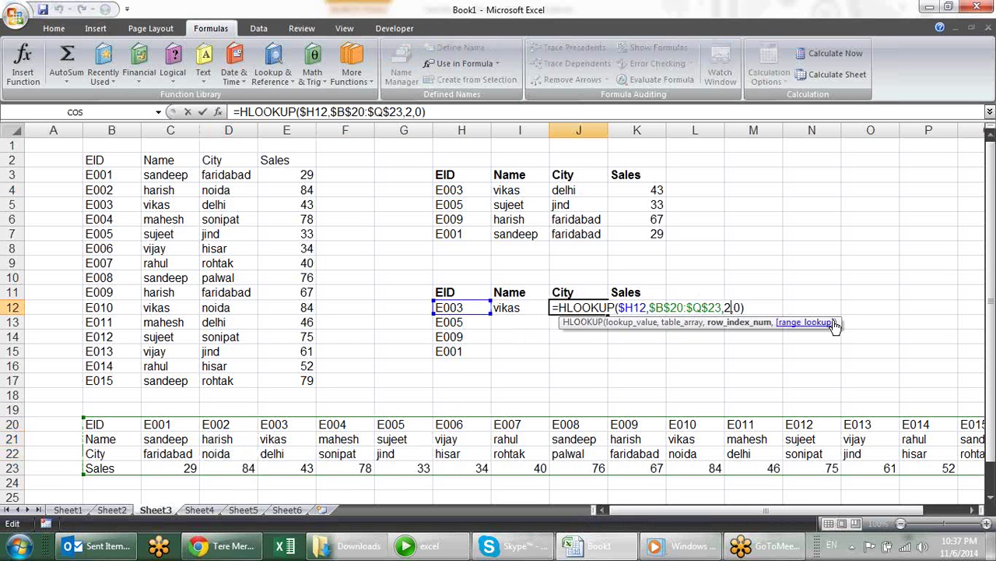
{"action": "key", "text": "BackSpace"}
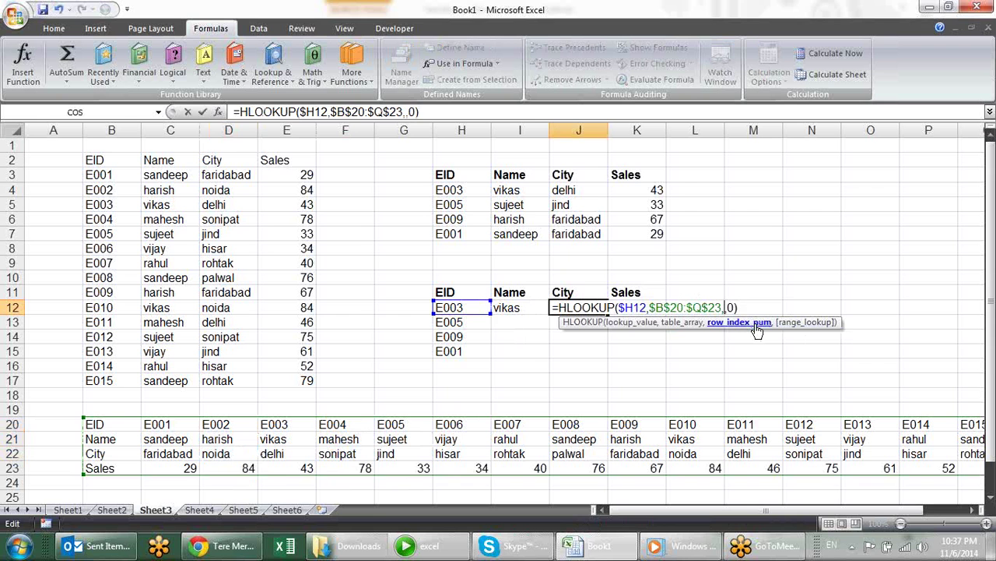
{"action": "type", "text": "3"}
{"action": "key", "text": "Return"}
- Change K12's HLOOKUP row index to 4 so it returns the sales
{"action": "left_click", "coordinate": [646, 309]}
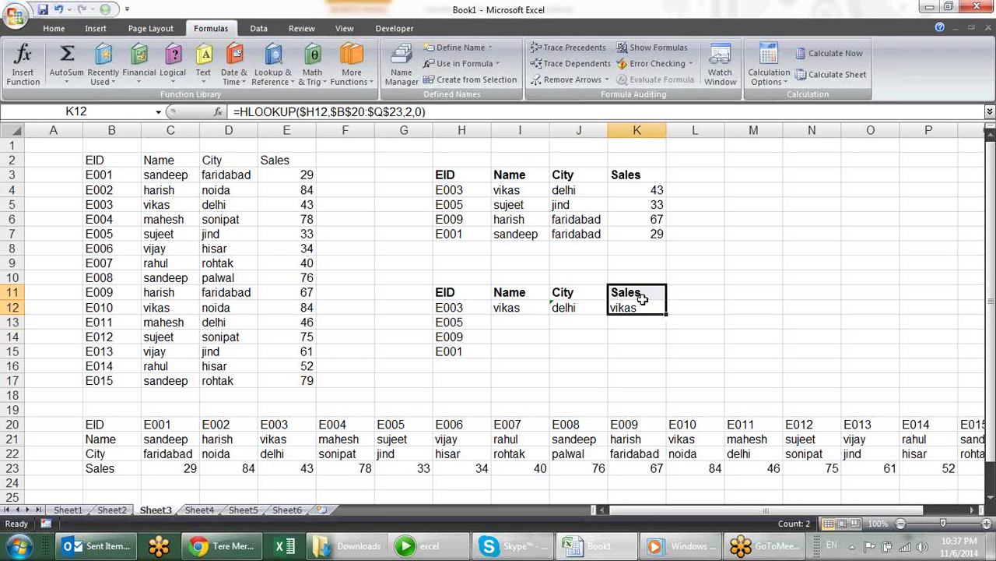
{"action": "key", "text": "F2"}
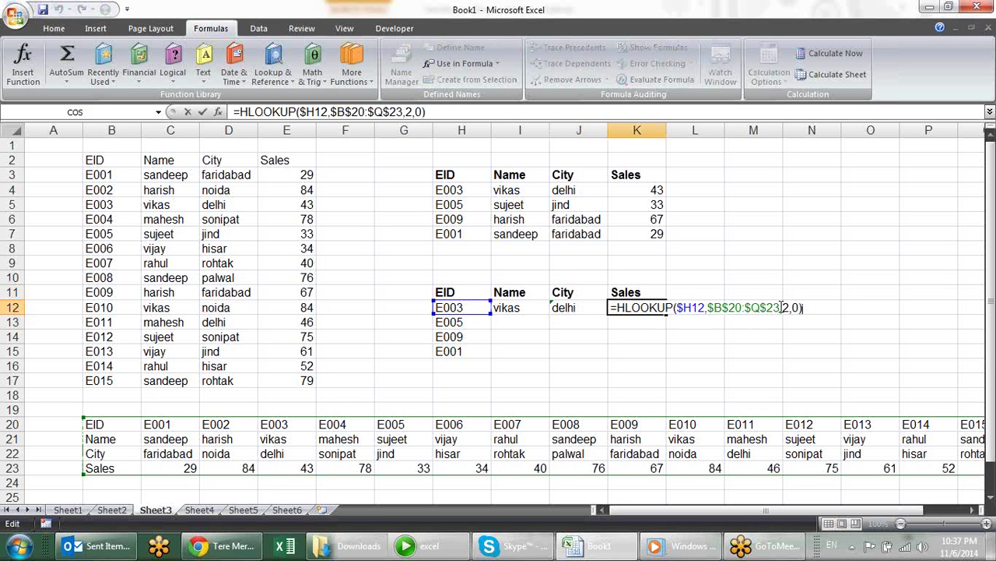
{"action": "left_click", "coordinate": [789, 306]}
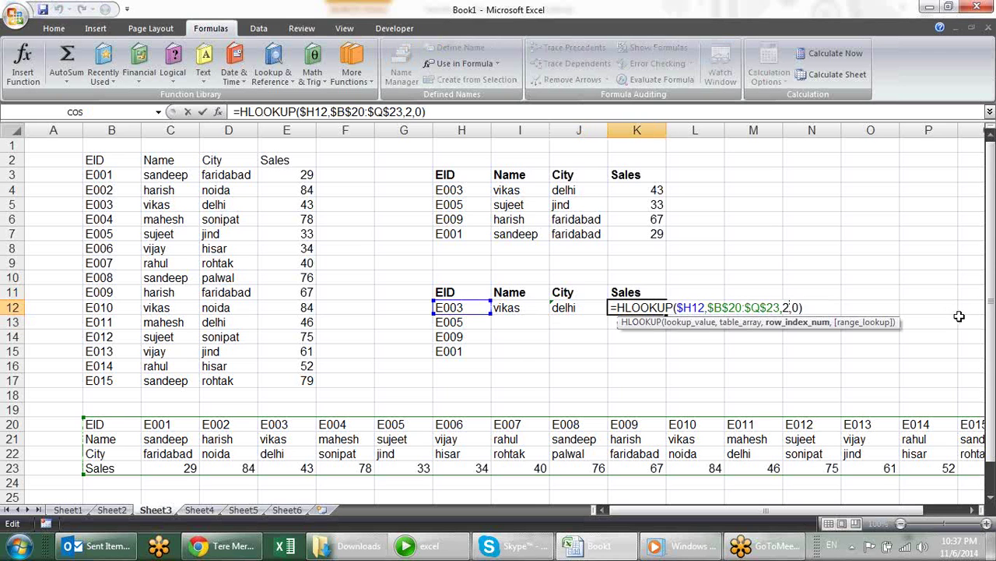
{"action": "key", "text": "BackSpace"}
{"action": "type", "text": "4"}
{"action": "key", "text": "Return"}
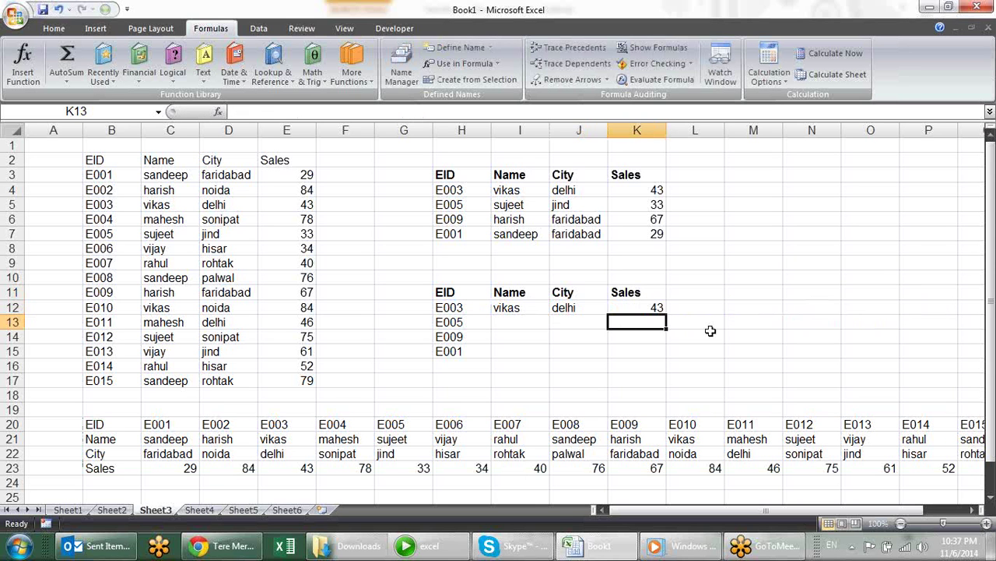
{"action": "mouse_move", "coordinate": [532, 306]}
{"action": "left_mouse_down"}
{"action": "mouse_move", "coordinate": [658, 308]}
{"action": "mouse_move", "coordinate": [667, 356]}
{"action": "left_mouse_up"}
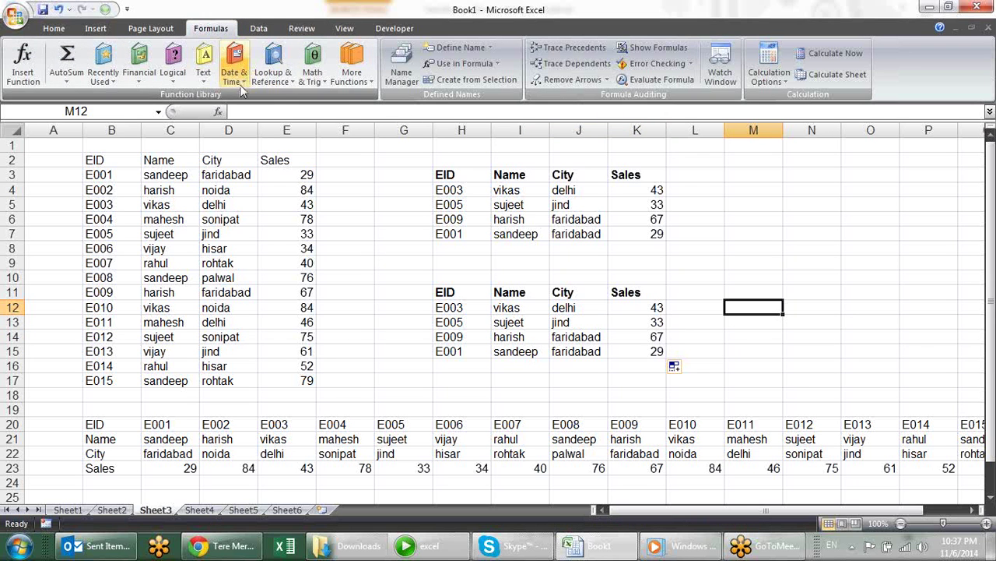
- Browse the Lookup & Reference function list, then go to cell B2 on Sheet4
{"action": "left_click", "coordinate": [273, 77]}
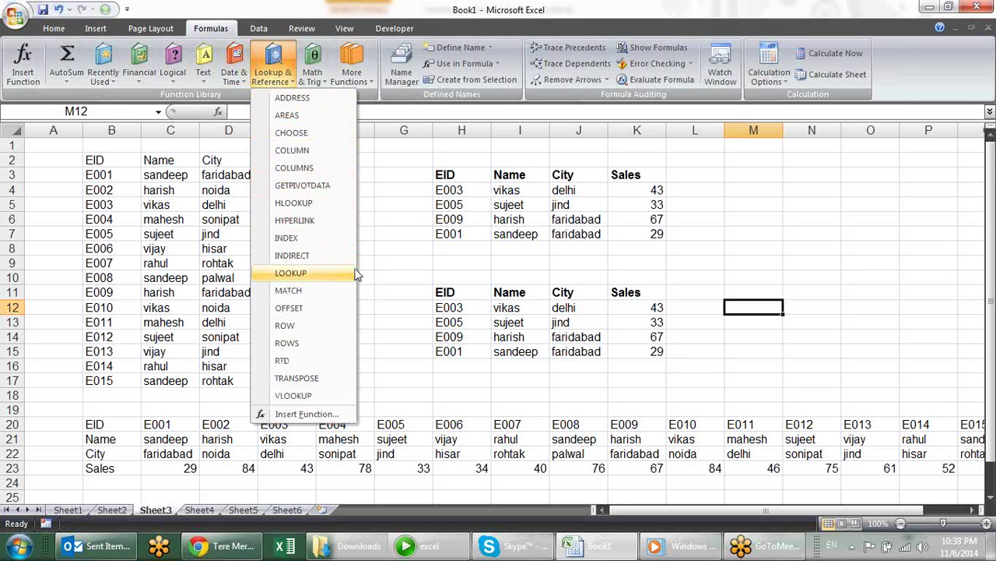
{"action": "left_click", "coordinate": [592, 352]}
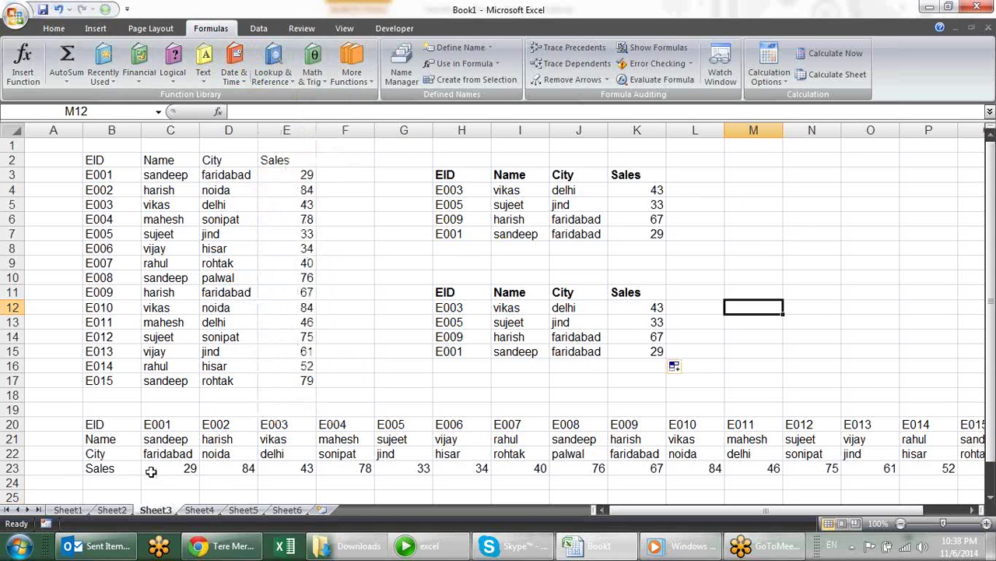
{"action": "left_click", "coordinate": [200, 510]}
{"action": "left_click", "coordinate": [140, 165]}
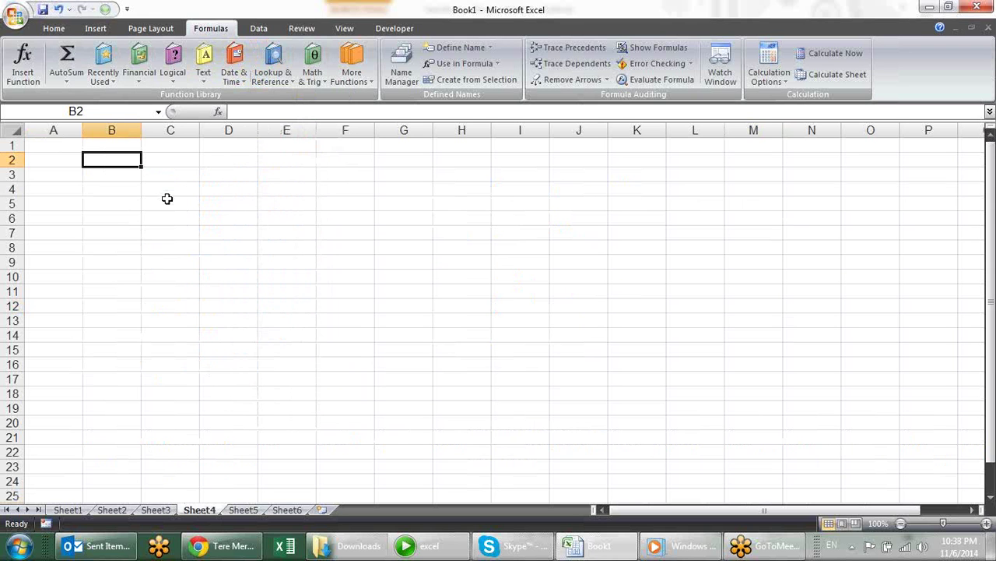
- Enter the word google in Sheet4 cell B2
{"action": "type", "text": "googl"}
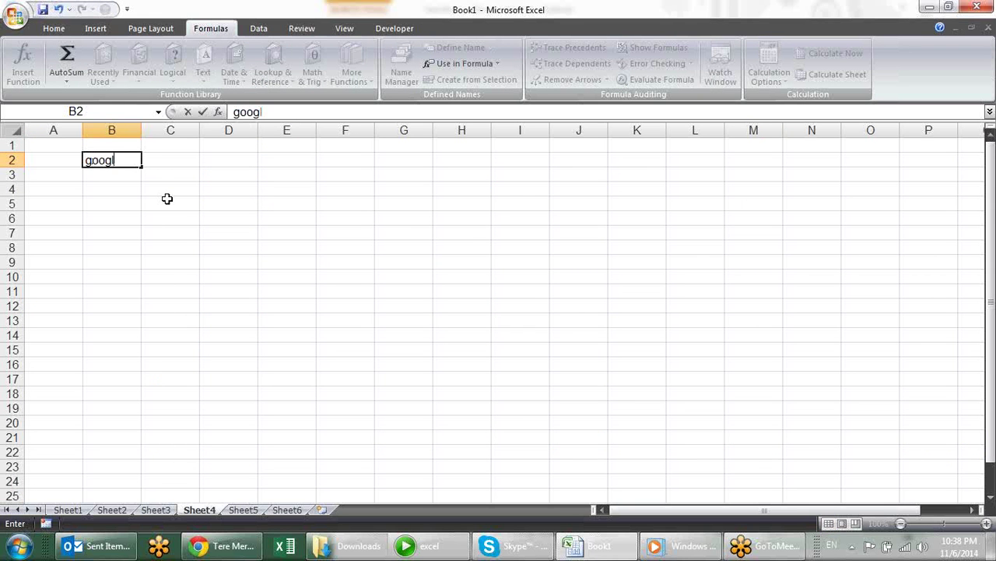
{"action": "type", "text": "e"}
{"action": "key", "text": "Return"}
{"action": "key", "text": "Up"}
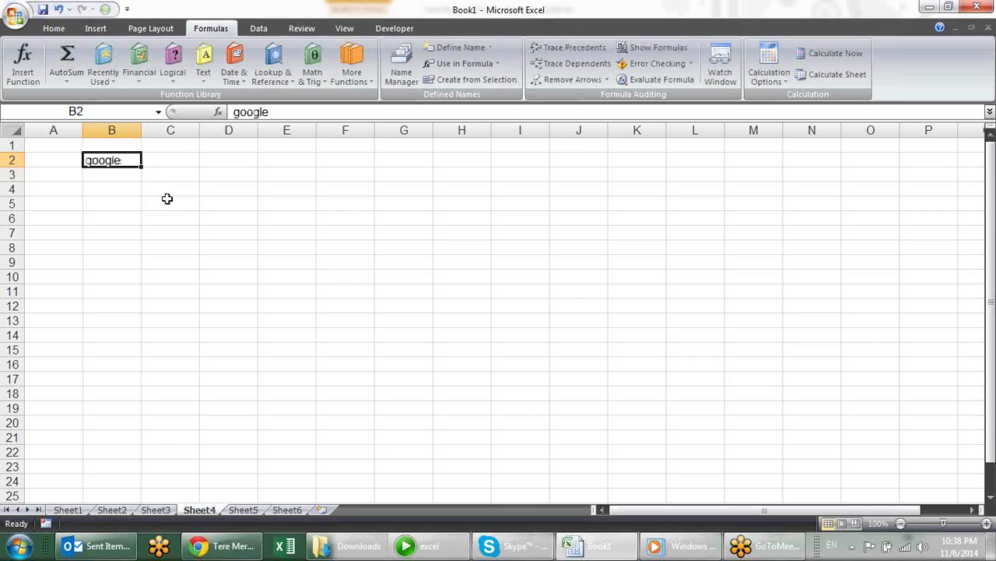
{"action": "key", "text": "ctrl+k"}
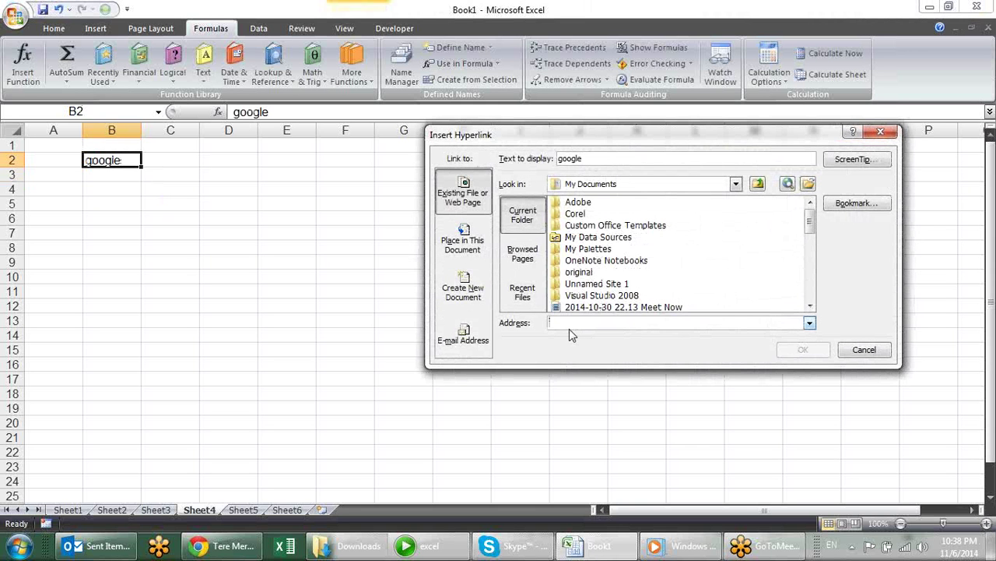
{"action": "type", "text": "htt"}
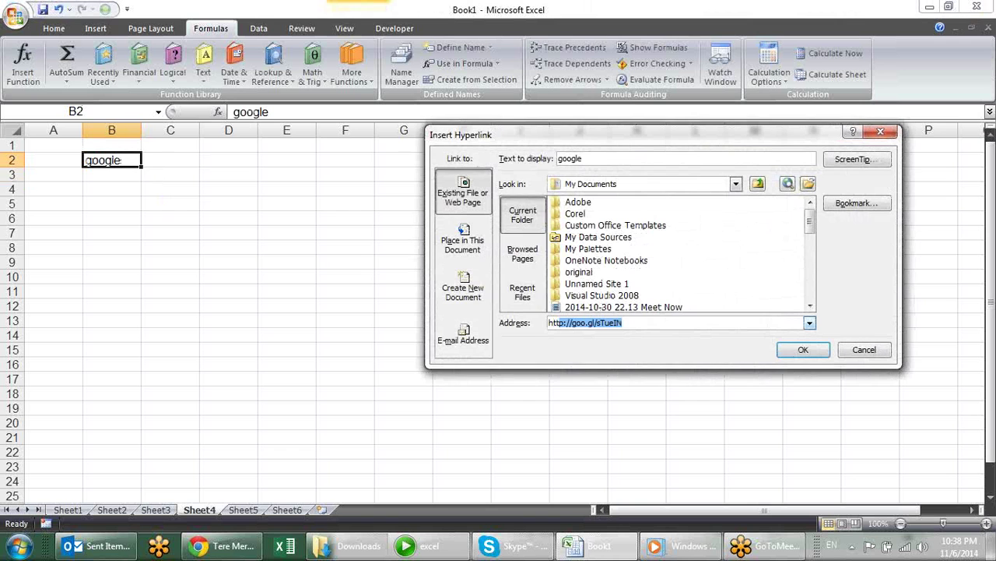
{"action": "type", "text": "p"}
{"action": "type", "text": "://google"}
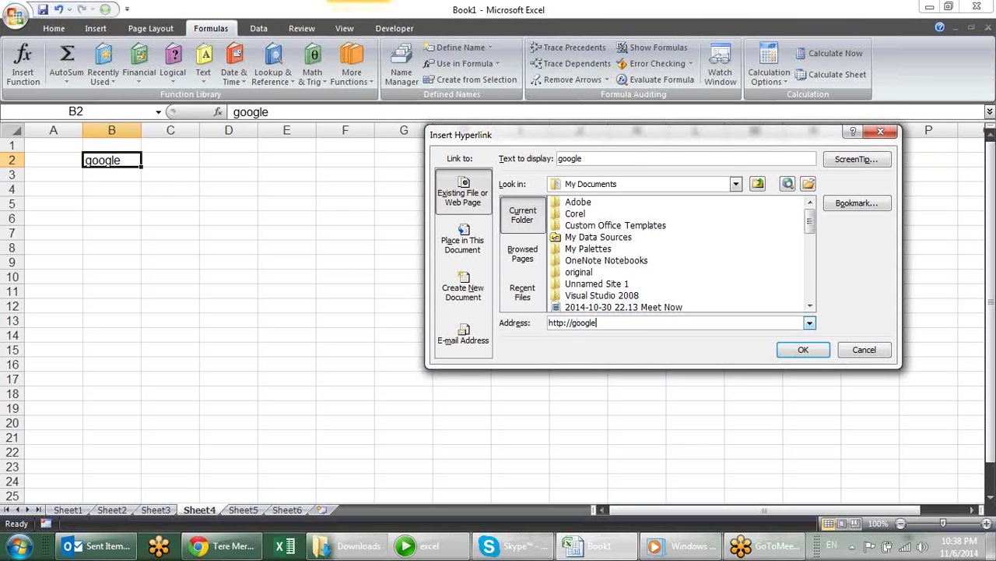
{"action": "type", "text": ".com"}
{"action": "type", "text": "www."}
{"action": "type", "text": "."}
{"action": "left_click", "coordinate": [804, 355]}
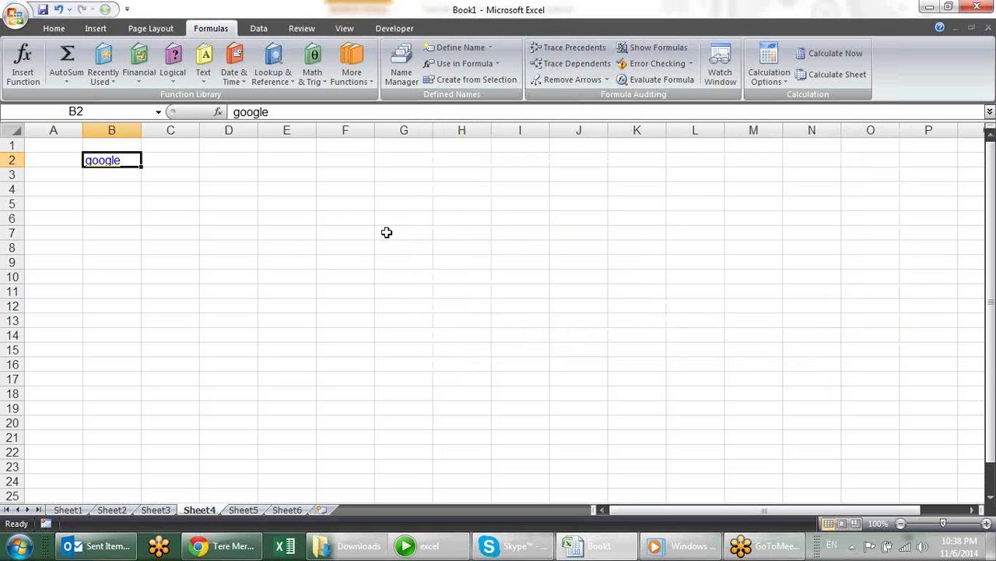
{"action": "left_click", "coordinate": [269, 218]}
{"action": "left_click", "coordinate": [109, 161]}
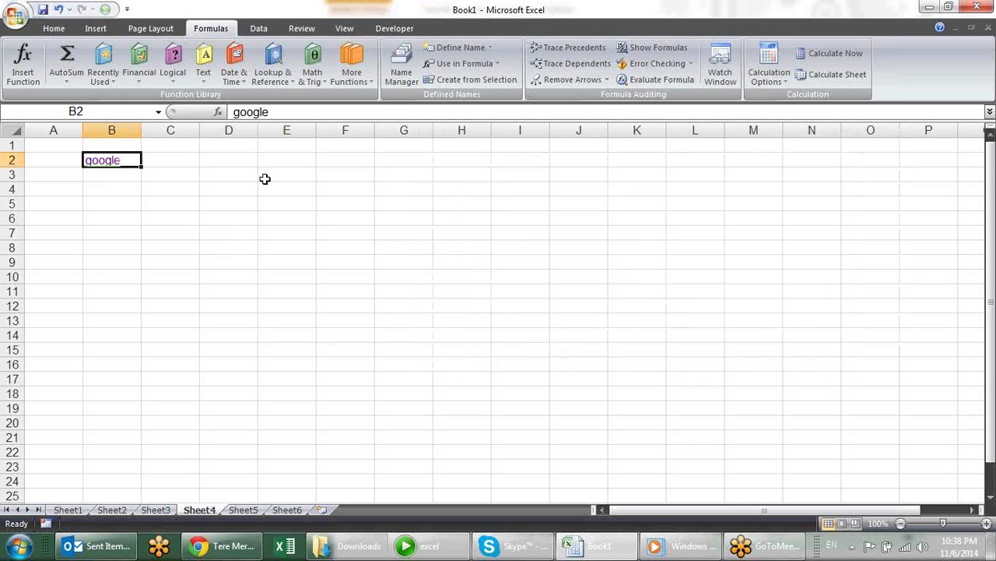
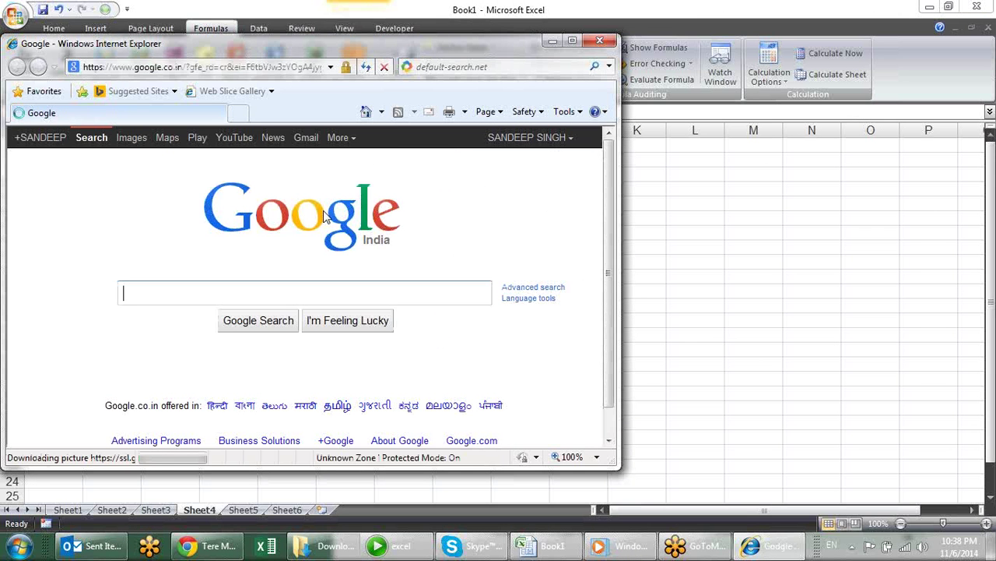
- Close the browser and clear the Google link from B2, leaving it empty
{"action": "left_click", "coordinate": [600, 41]}
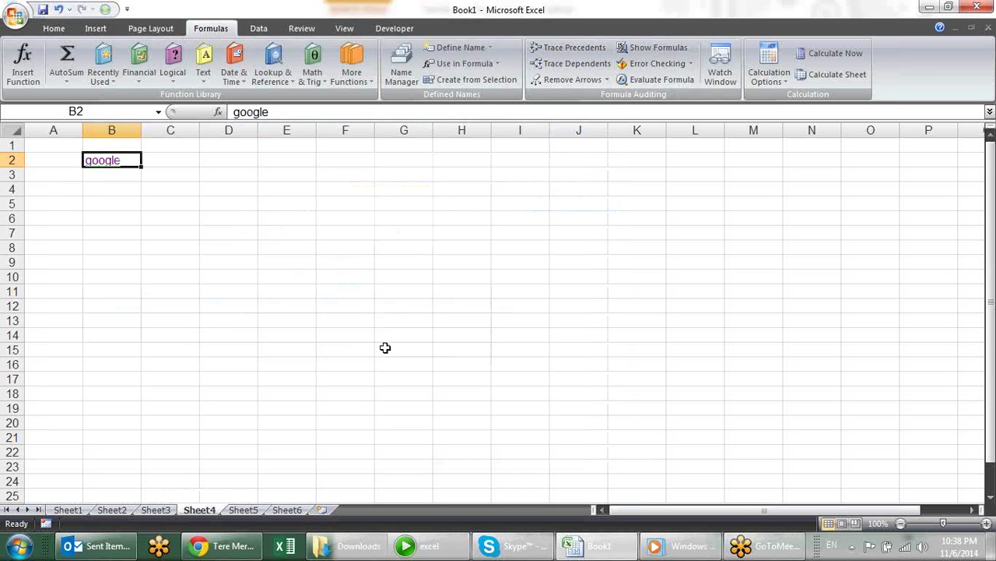
{"action": "key", "text": "Delete"}
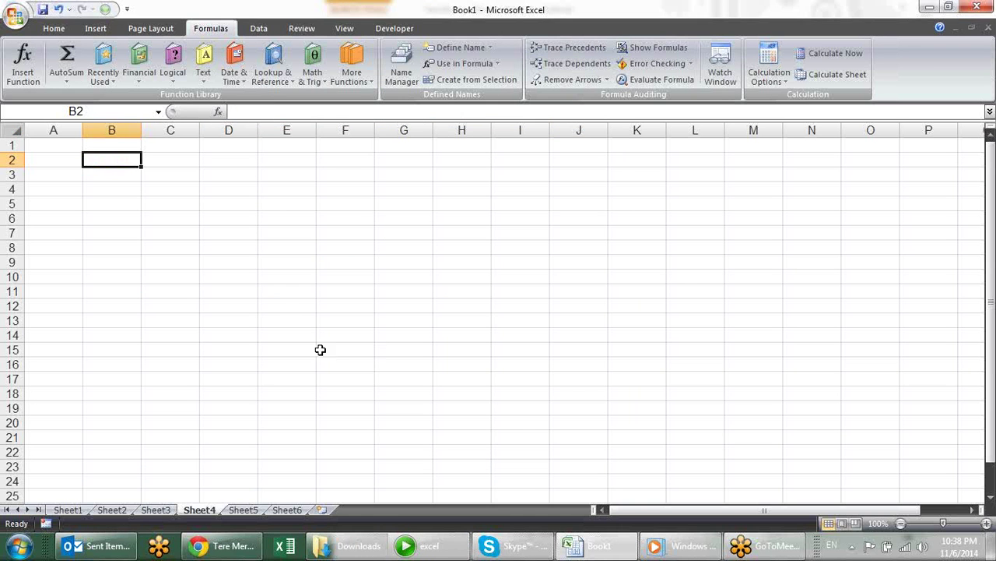
{"action": "left_click", "coordinate": [195, 162]}
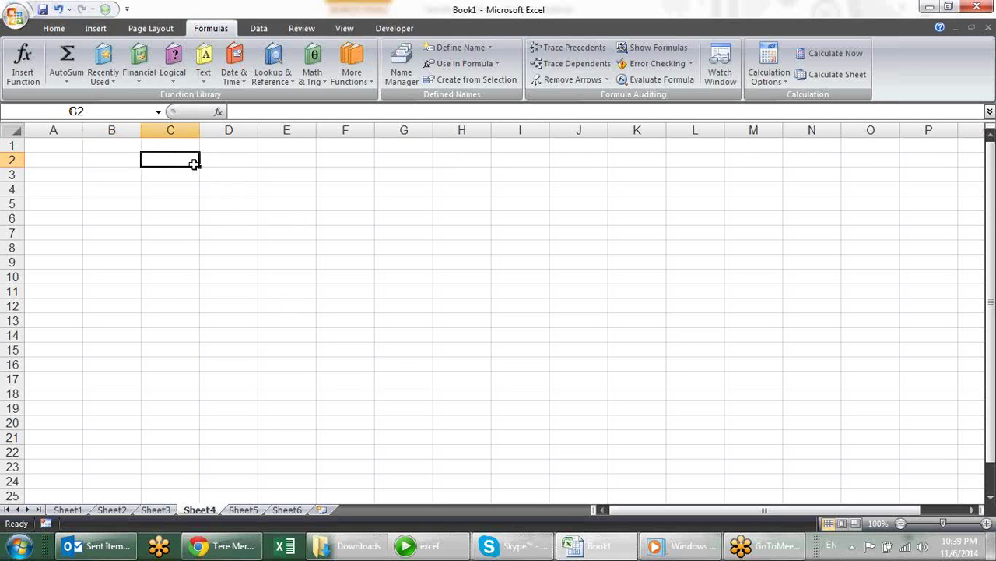
{"action": "left_click", "coordinate": [134, 160]}
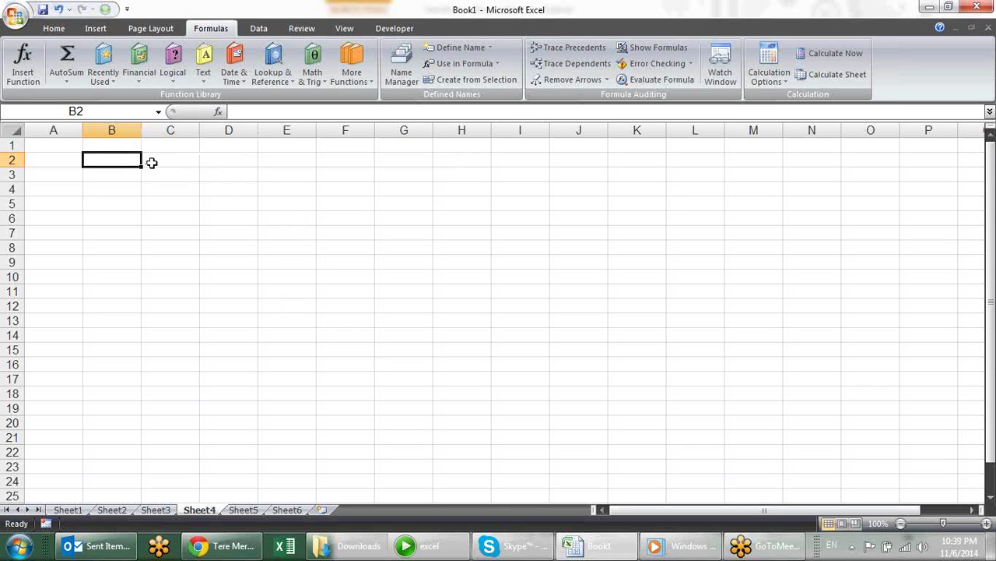
{"action": "type", "text": "Google"}
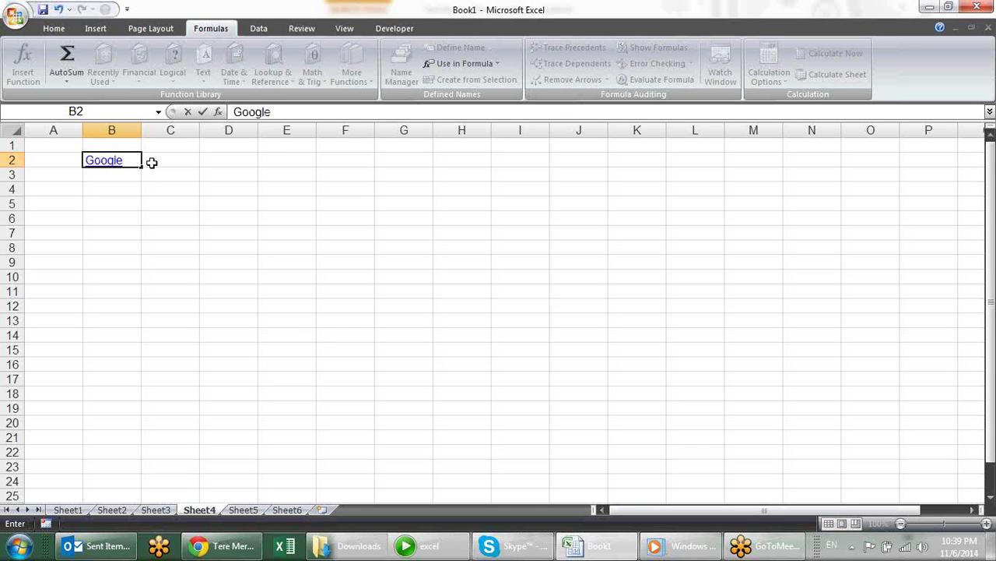
{"action": "key", "text": "Escape"}
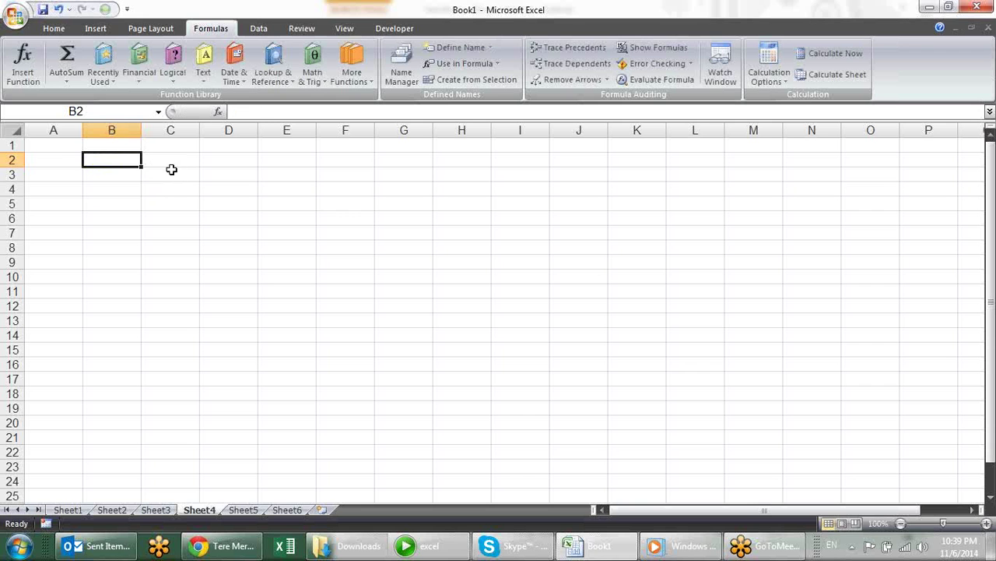
- Enter the site names Google, Reddif and Facebook into C2, C3 and C4
{"action": "left_click", "coordinate": [180, 160]}
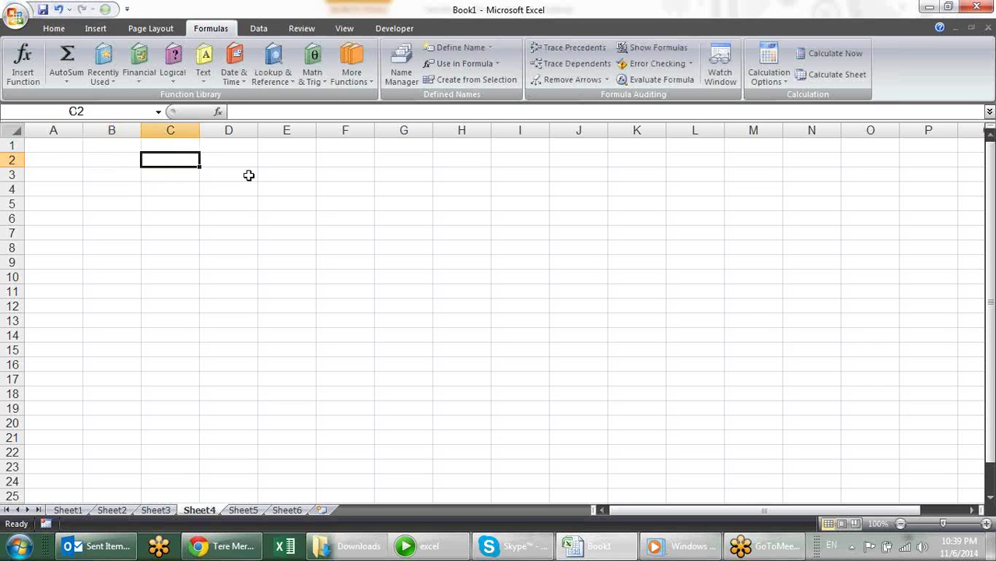
{"action": "type", "text": "Google"}
{"action": "key", "text": "Return"}
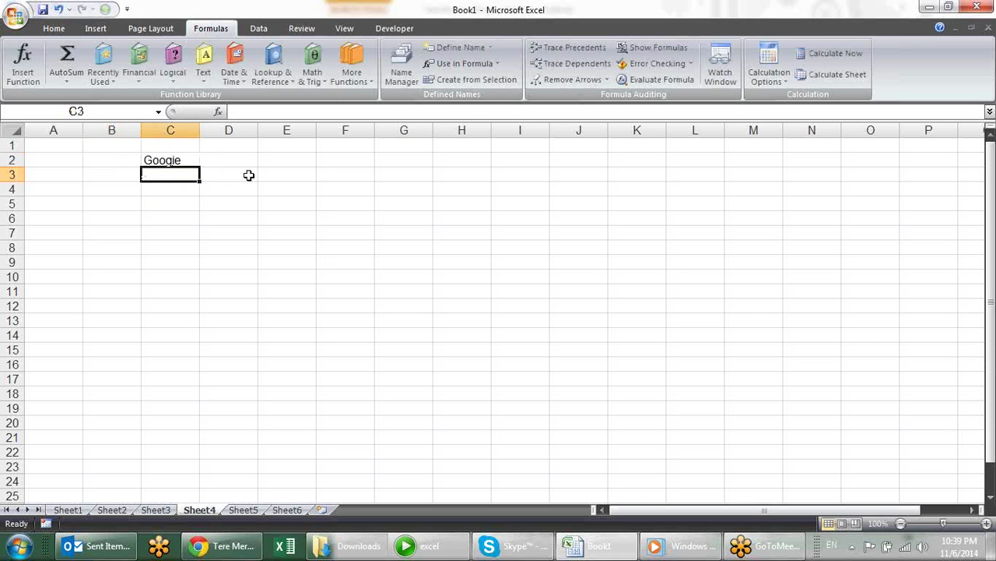
{"action": "type", "text": "Re"}
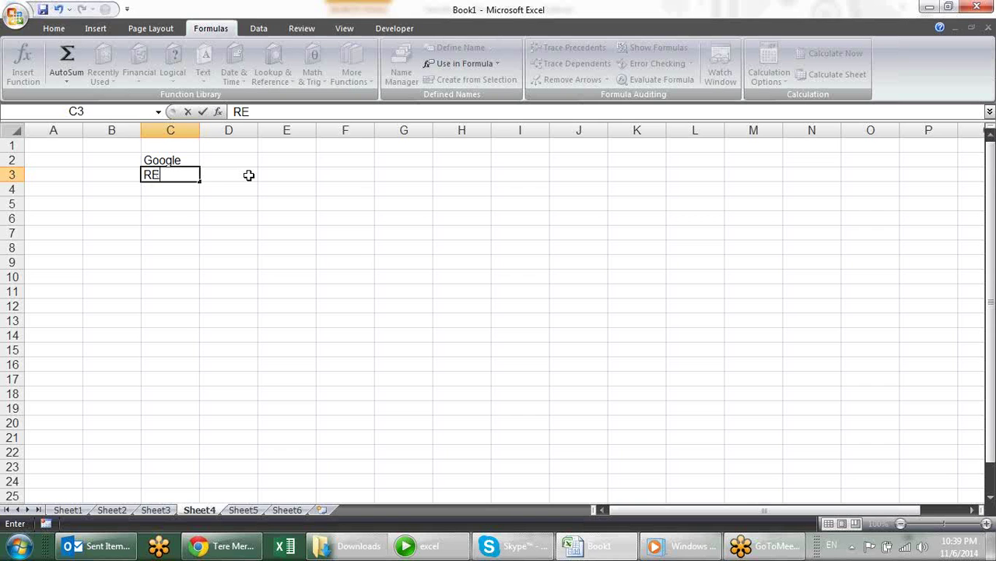
{"action": "type", "text": "ddif"}
{"action": "key", "text": "Return"}
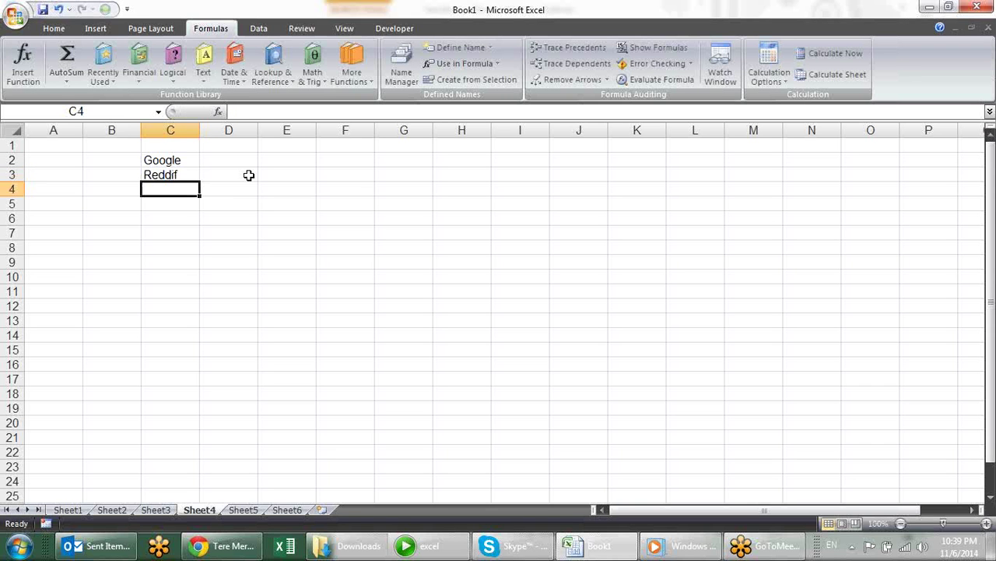
{"action": "type", "text": "Faceboo"}
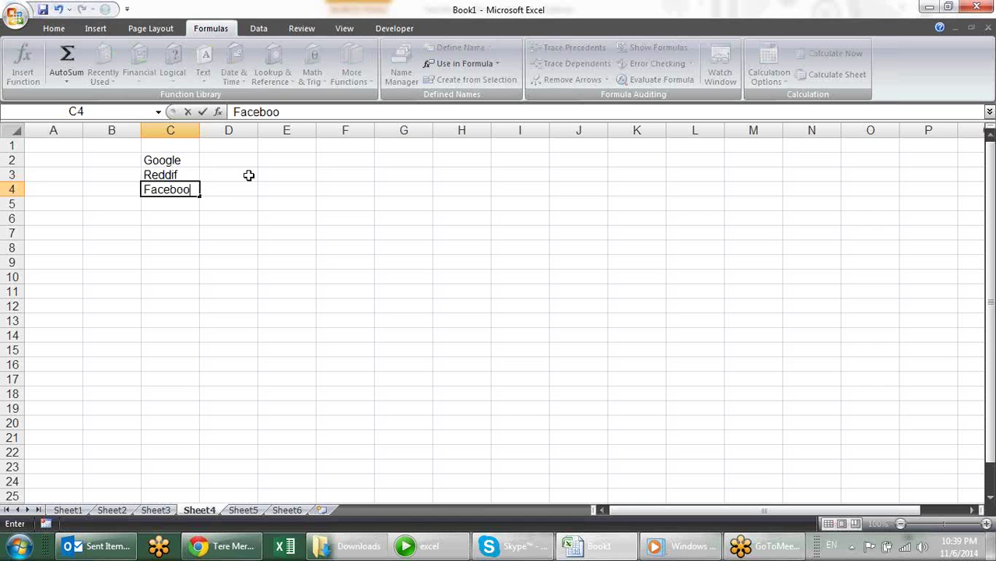
{"action": "type", "text": "k"}
{"action": "key", "text": "Return"}
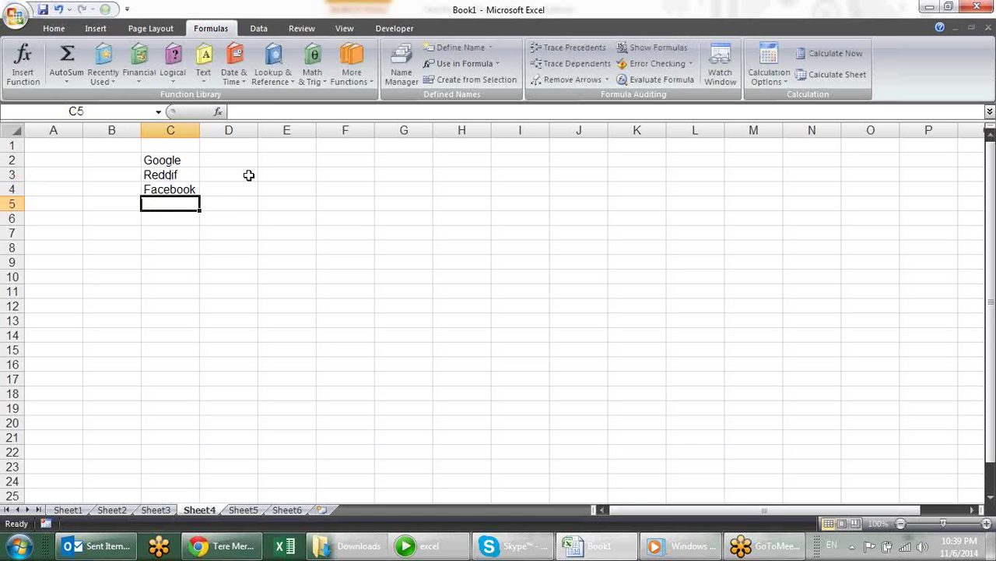
{"action": "left_click", "coordinate": [245, 165]}
{"action": "type", "text": "="}
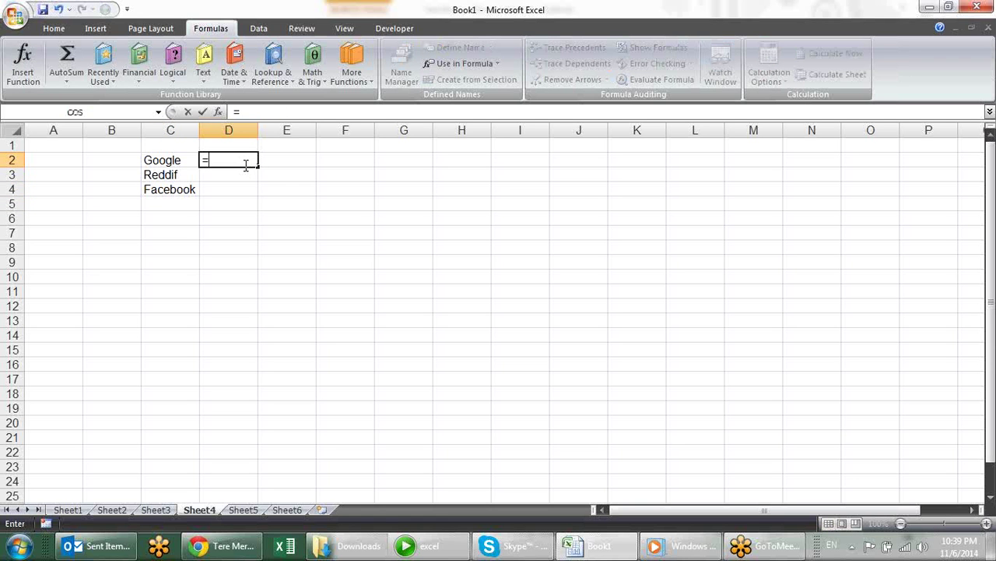
{"action": "type", "text": "hy"}
{"action": "key", "text": "Tab"}
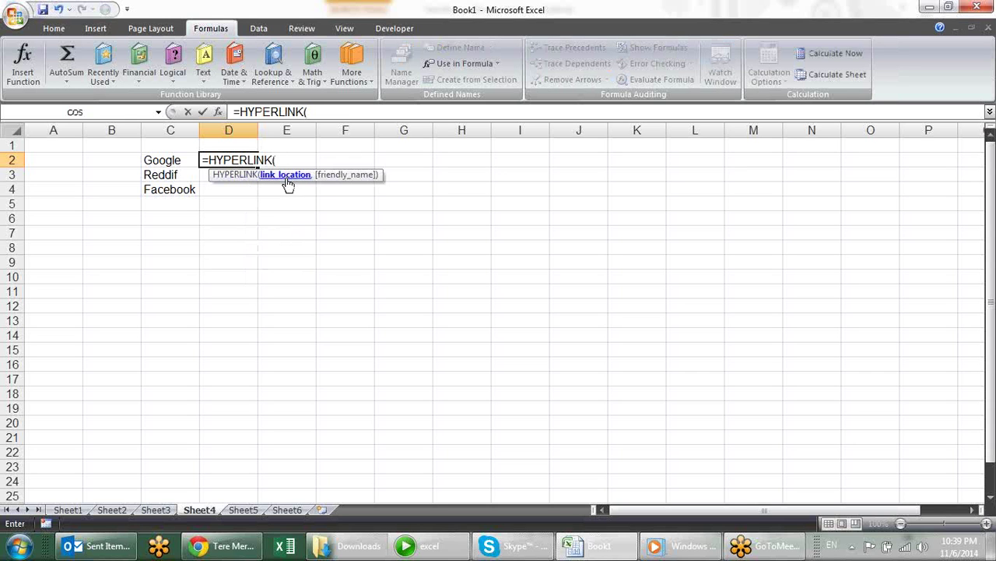
{"action": "type", "text": "\""}
{"action": "type", "text": "htt"}
{"action": "type", "text": "p:"}
{"action": "type", "text": "//ww"}
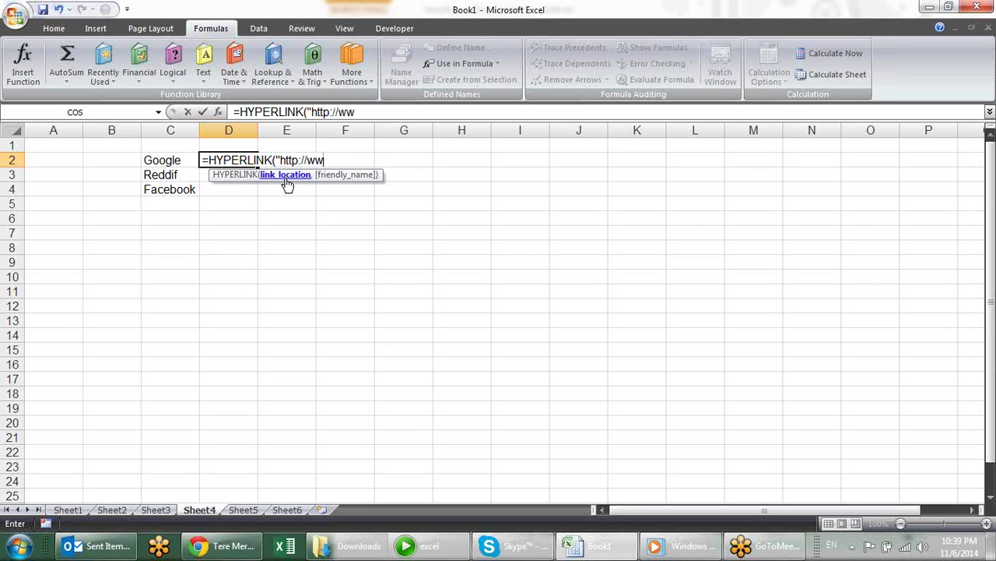
{"action": "type", "text": "w."}
{"action": "type", "text": "\""}
{"action": "type", "text": "&"}
{"action": "left_click", "coordinate": [190, 159]}
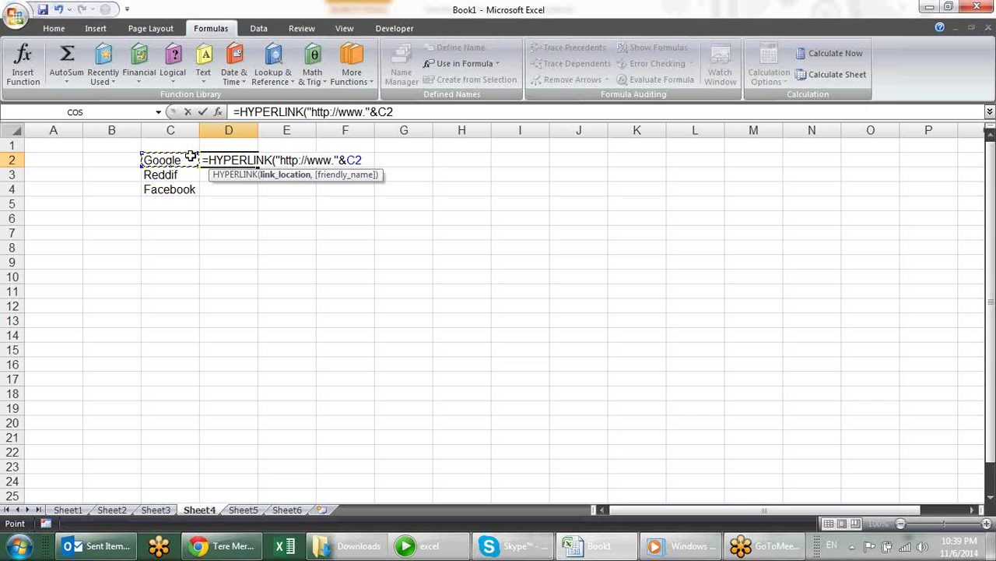
{"action": "type", "text": "&\""}
{"action": "type", "text": ".c"}
{"action": "type", "text": "om\""}
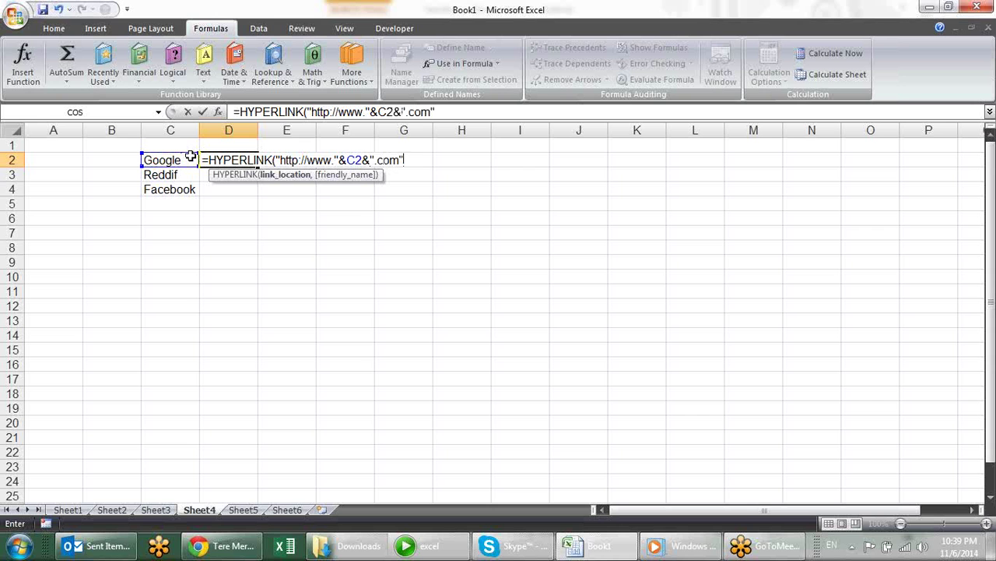
{"action": "type", "text": ","}
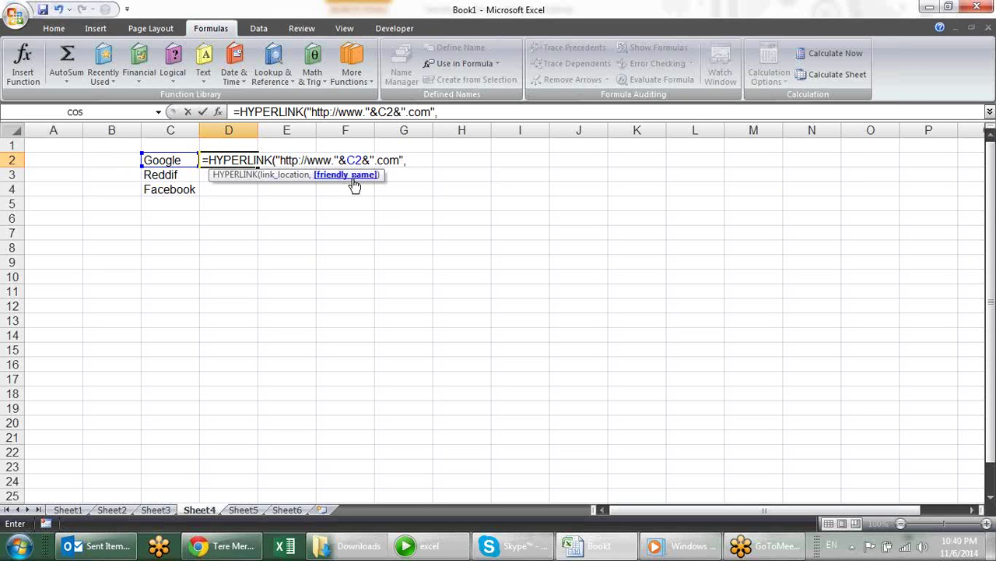
{"action": "type", "text": "\""}
{"action": "type", "text": "Go"}
{"action": "type", "text": "\")"}
{"action": "key", "text": "Return"}
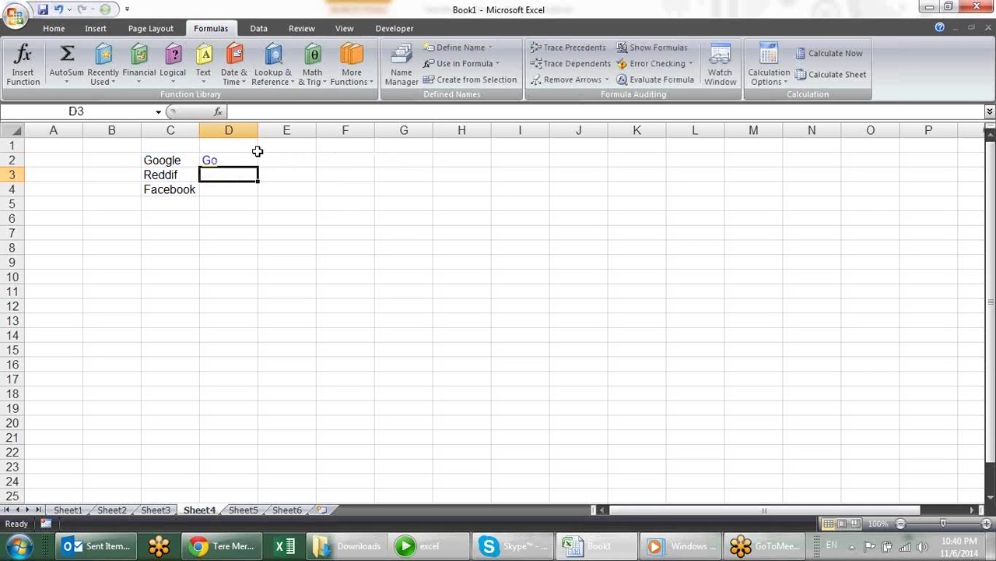
- Fill the Go link formula from D2 down to D3 and D4
{"action": "left_click", "coordinate": [257, 151]}
{"action": "left_click", "coordinate": [257, 159]}
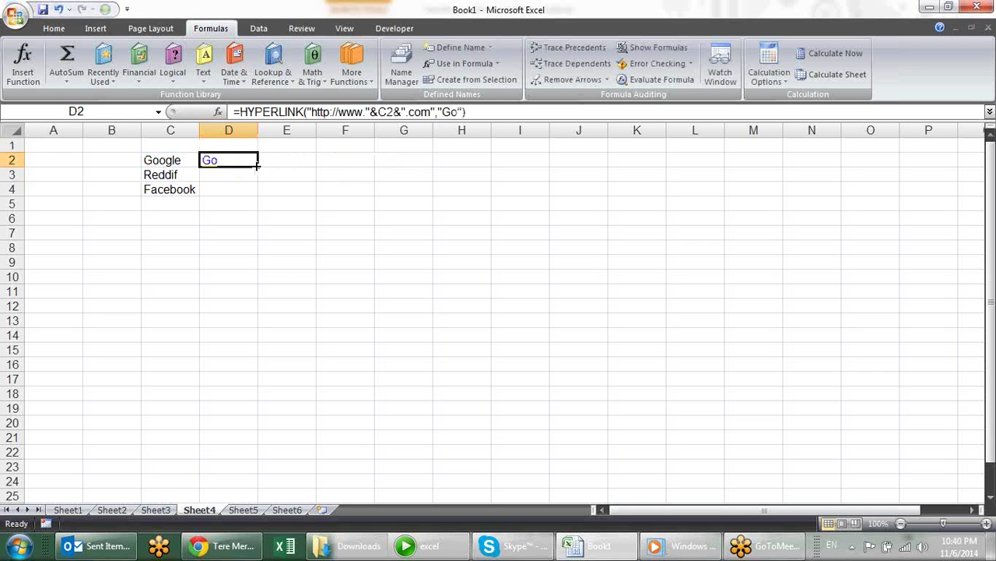
{"action": "left_click_drag", "start_coordinate": [257, 165], "coordinate": [261, 196]}
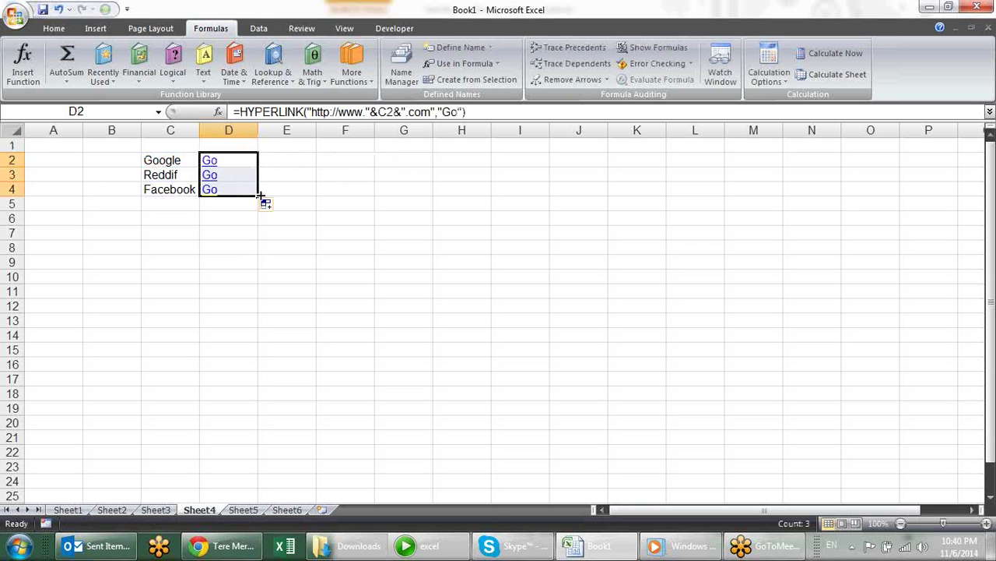
{"action": "left_click", "coordinate": [386, 203]}
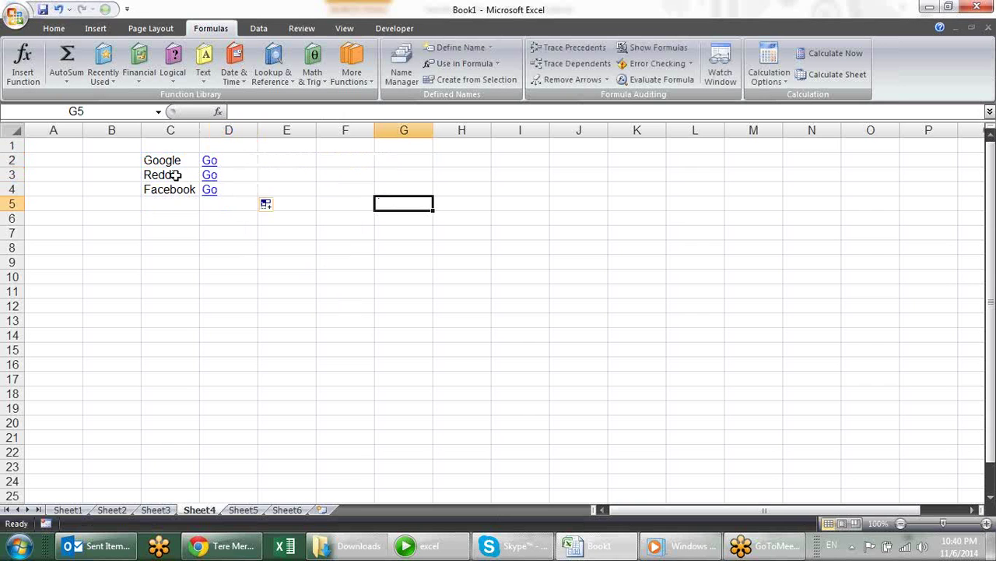
- Test the Reddif Go link, then correct C3's spelling to Rediff
{"action": "left_click", "coordinate": [213, 180]}
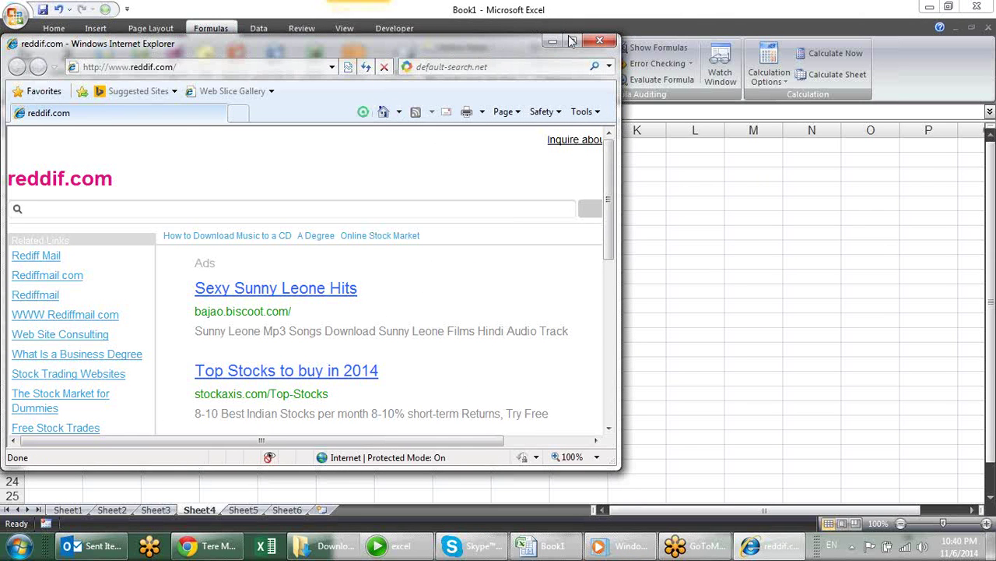
{"action": "left_click", "coordinate": [614, 43]}
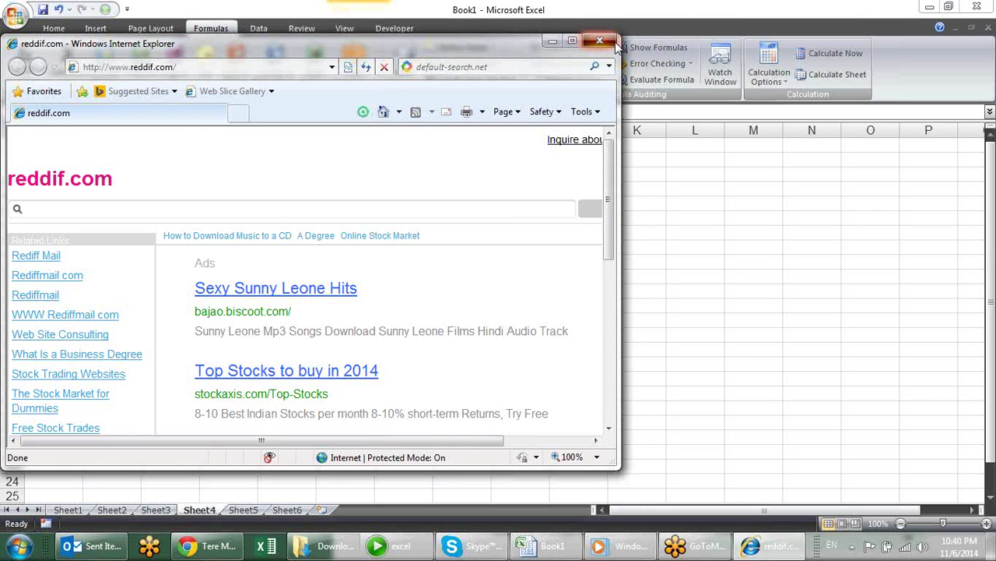
{"action": "key", "text": "Left"}
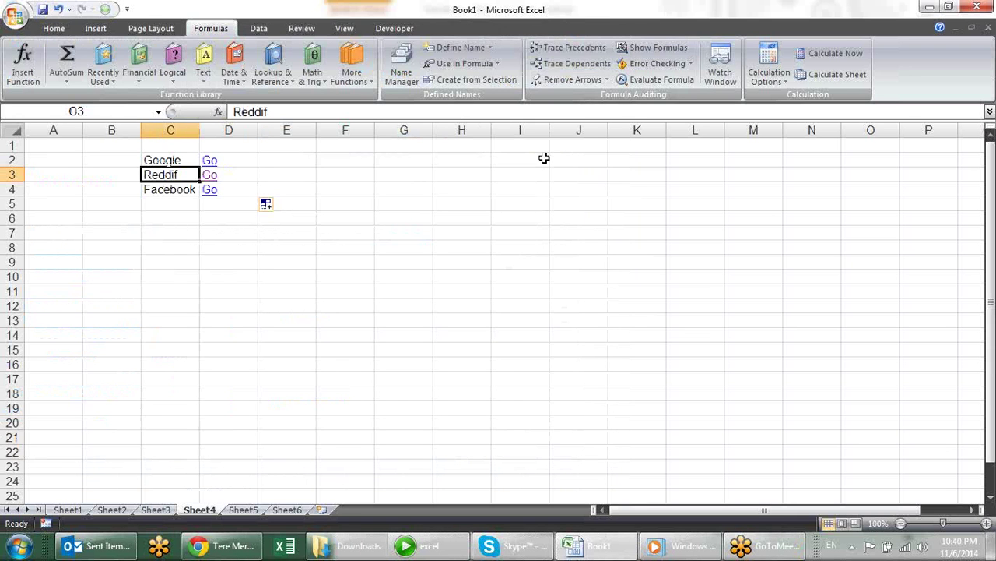
{"action": "key", "text": "F2"}
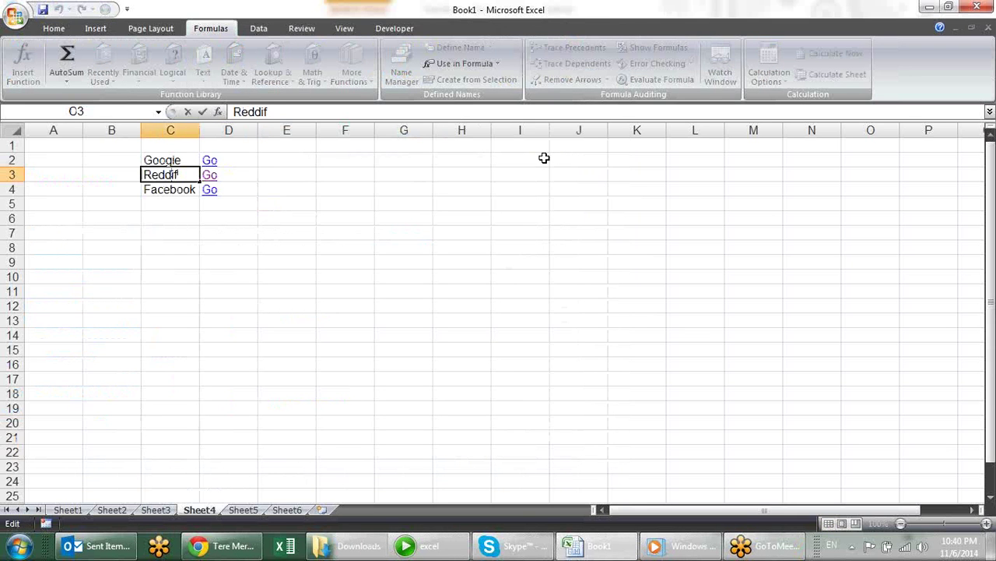
{"action": "key", "text": "BackSpace"}
{"action": "key", "text": "Right"}
{"action": "type", "text": "f"}
{"action": "key", "text": "Return"}
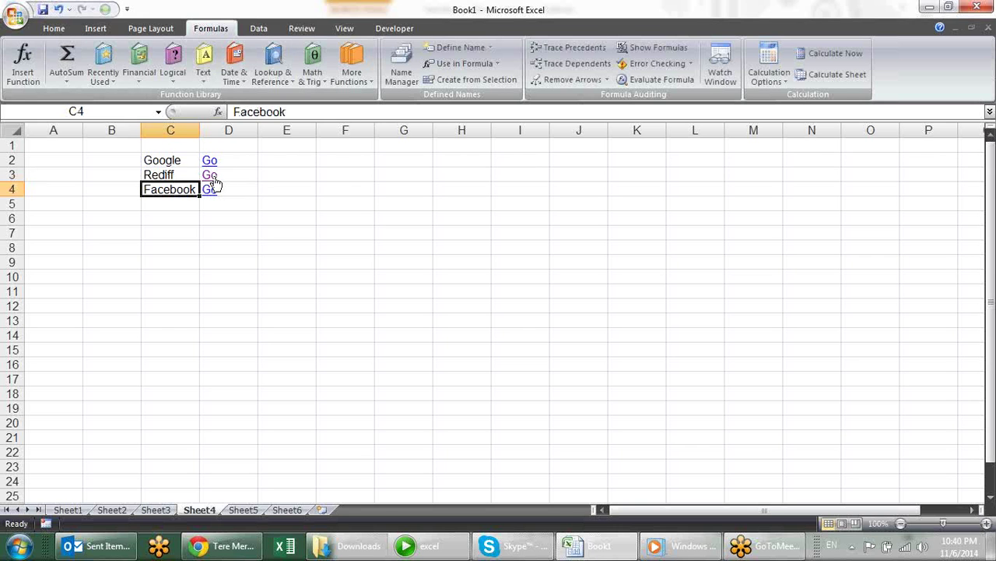
- Test the corrected Rediff and the Facebook Go links, closing the browser each time
{"action": "left_click", "coordinate": [215, 179]}
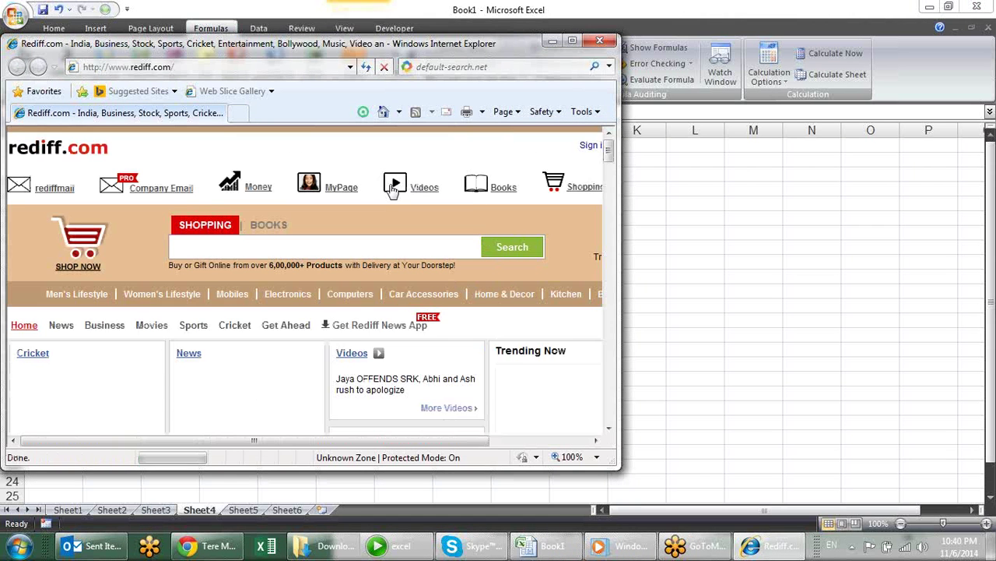
{"action": "left_click", "coordinate": [599, 40]}
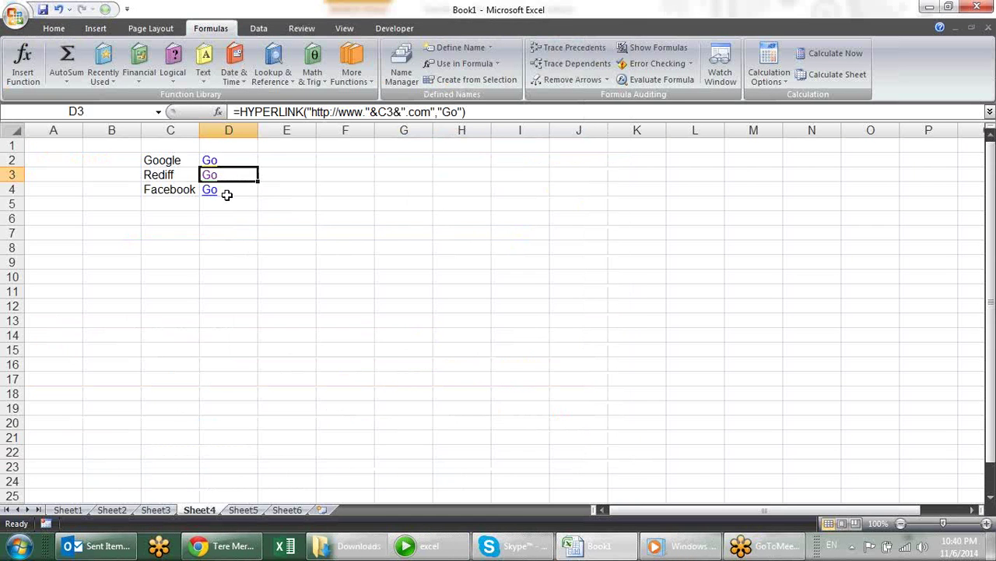
{"action": "left_click", "coordinate": [215, 198]}
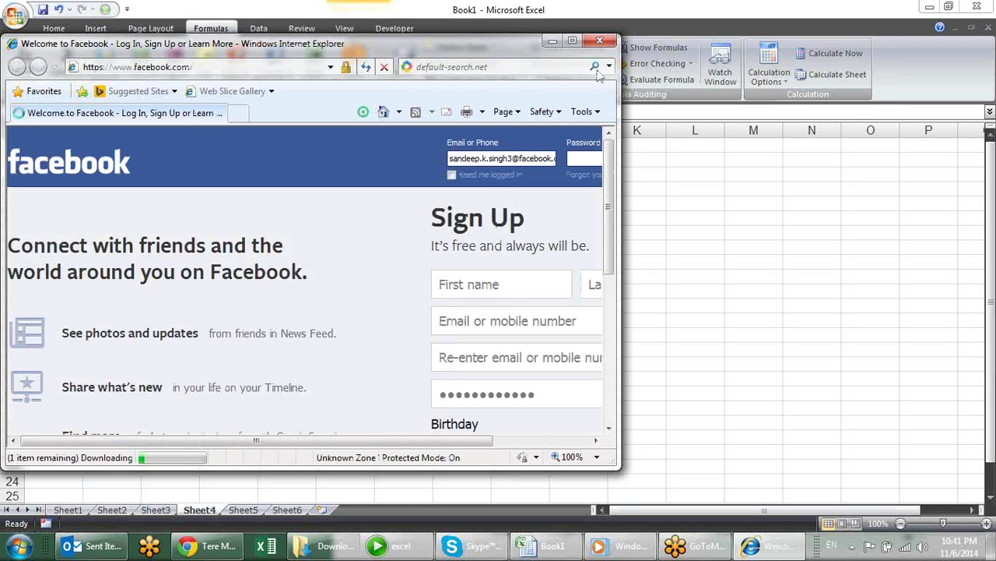
{"action": "left_click", "coordinate": [600, 40]}
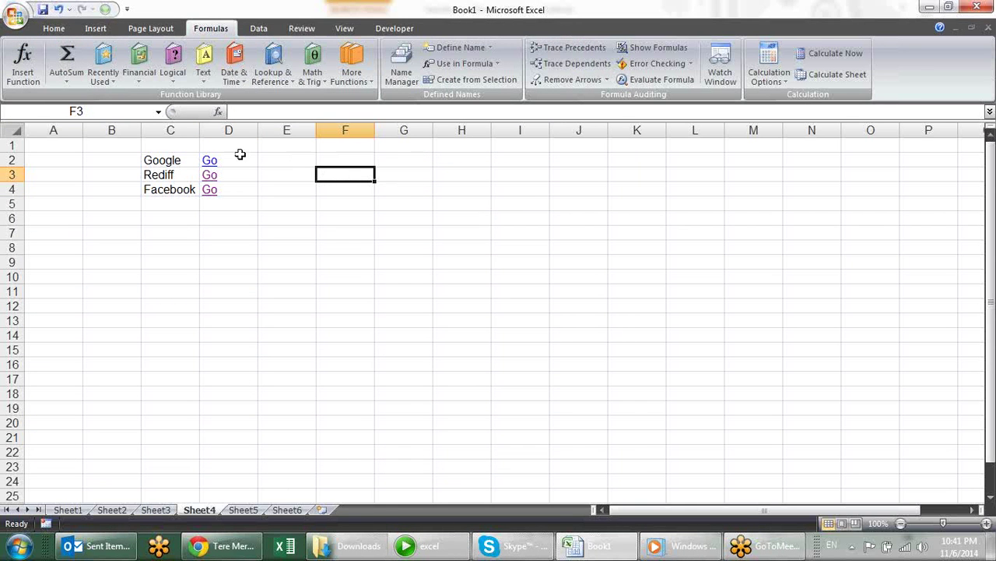
- Fill F3 yellow and give it a data-validation dropdown list sourced from C2:C4
{"action": "left_click", "coordinate": [53, 28]}
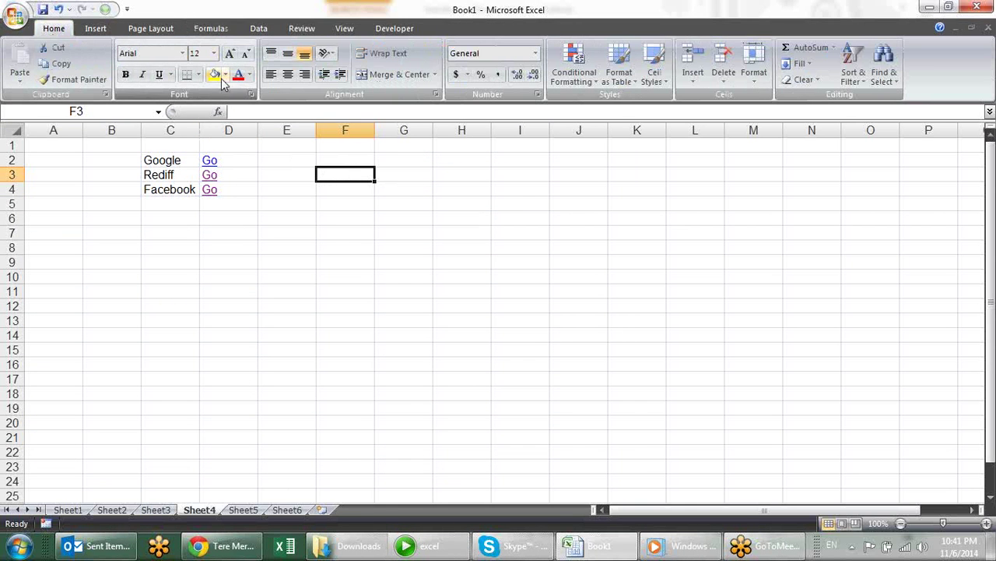
{"action": "left_click", "coordinate": [214, 74]}
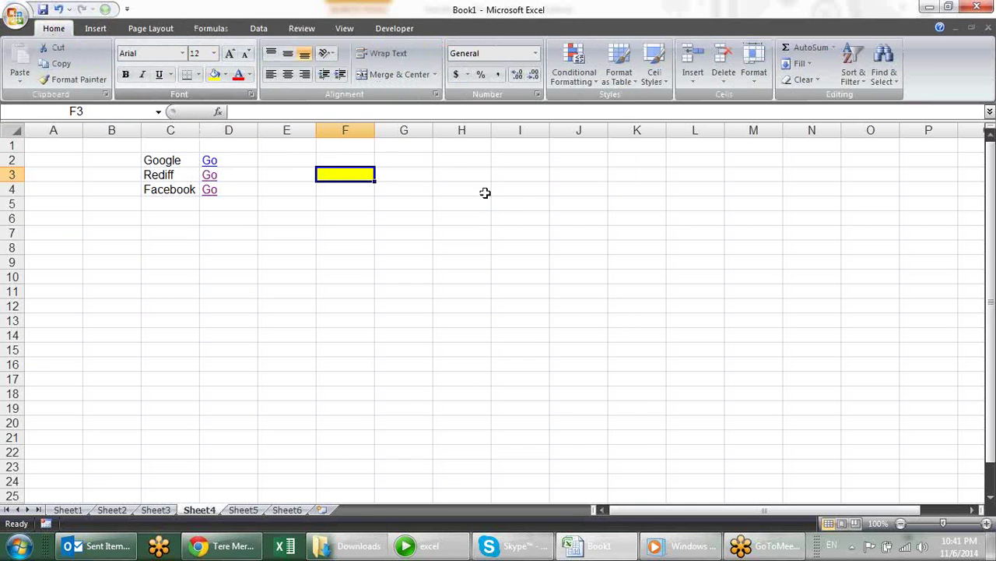
{"action": "left_click", "coordinate": [265, 32]}
{"action": "left_click", "coordinate": [565, 68]}
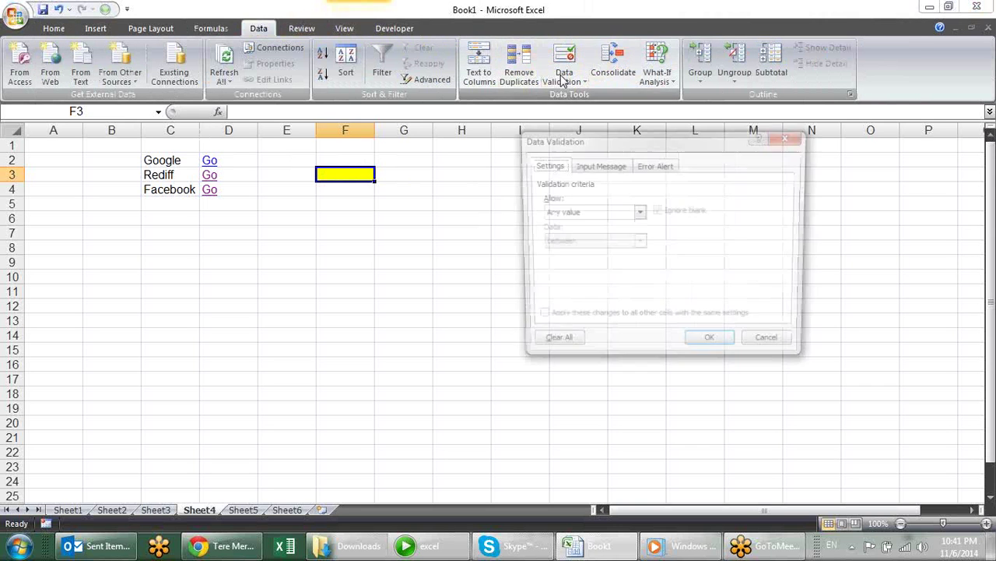
{"action": "left_click", "coordinate": [638, 212]}
{"action": "left_click", "coordinate": [623, 259]}
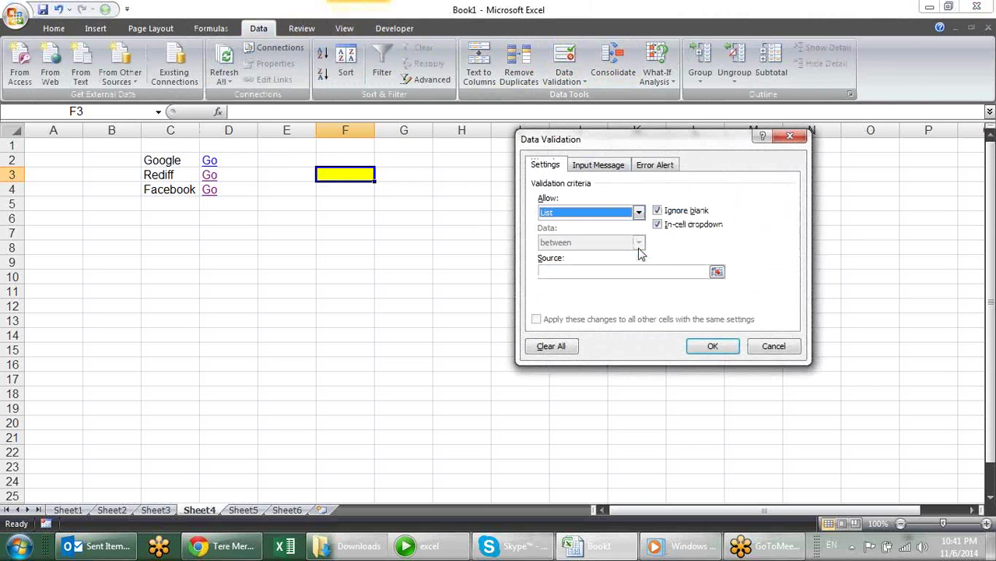
{"action": "left_click", "coordinate": [717, 272]}
{"action": "left_click_drag", "start_coordinate": [173, 161], "coordinate": [166, 186]}
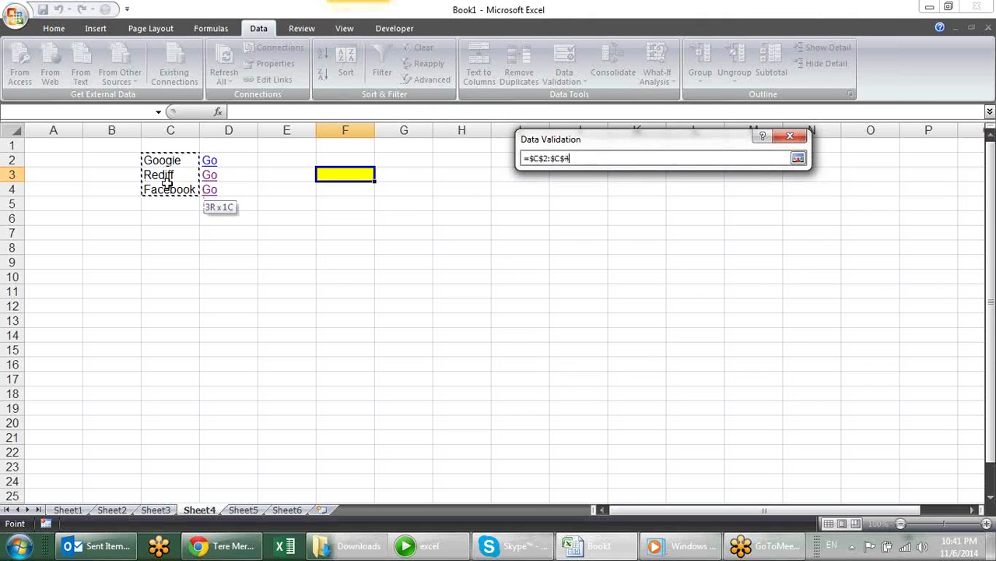
{"action": "key", "text": "Return"}
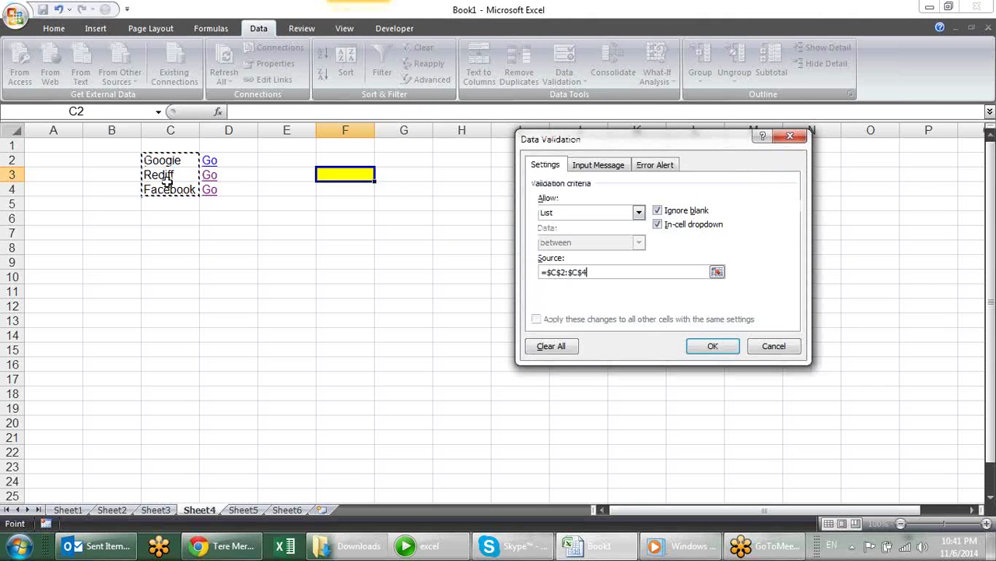
{"action": "left_click", "coordinate": [701, 350]}
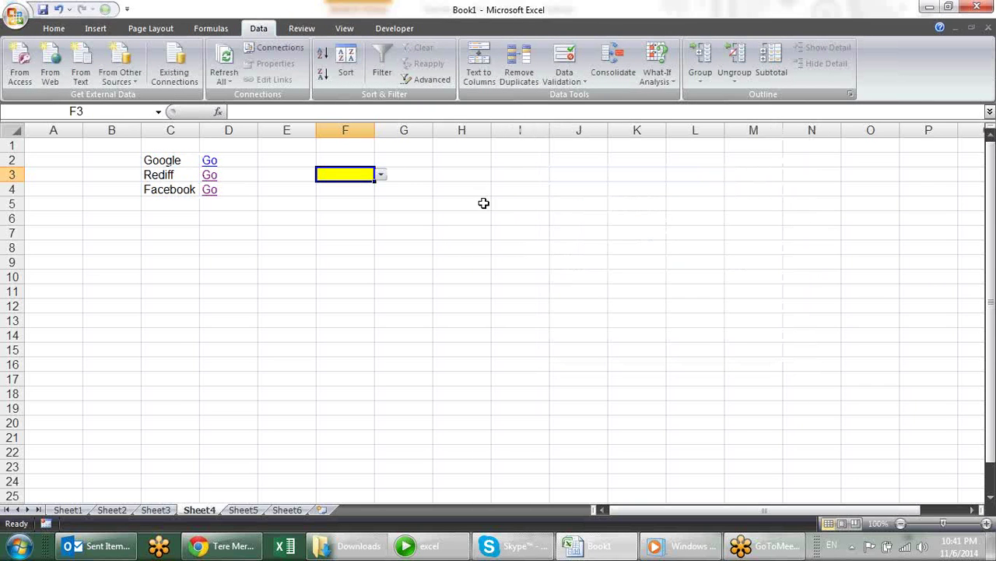
- Try the F3 dropdown, choosing Google and then Rediff
{"action": "left_click", "coordinate": [381, 174]}
{"action": "left_click", "coordinate": [369, 188]}
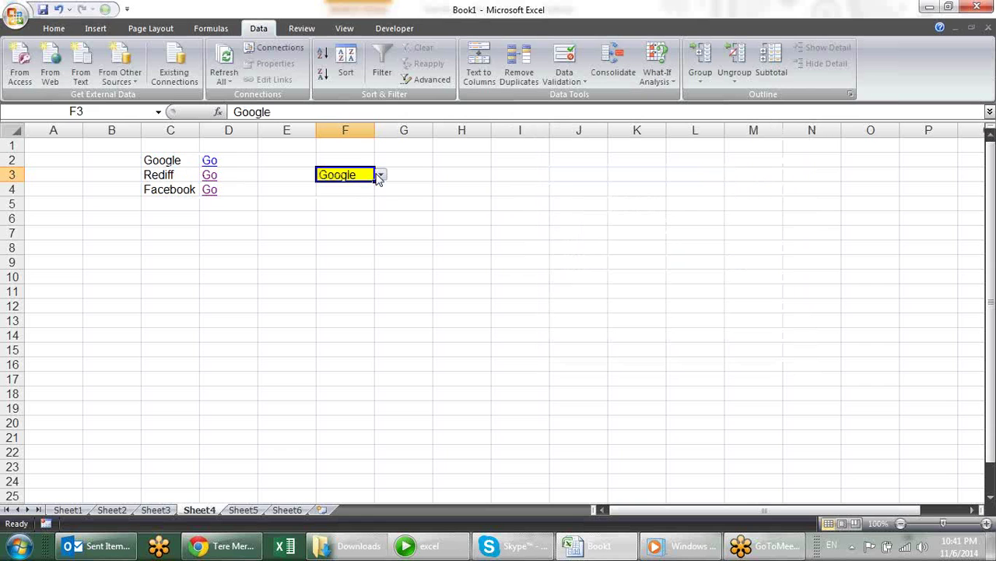
{"action": "left_click", "coordinate": [381, 174]}
{"action": "left_click", "coordinate": [378, 195]}
{"action": "left_click", "coordinate": [319, 155]}
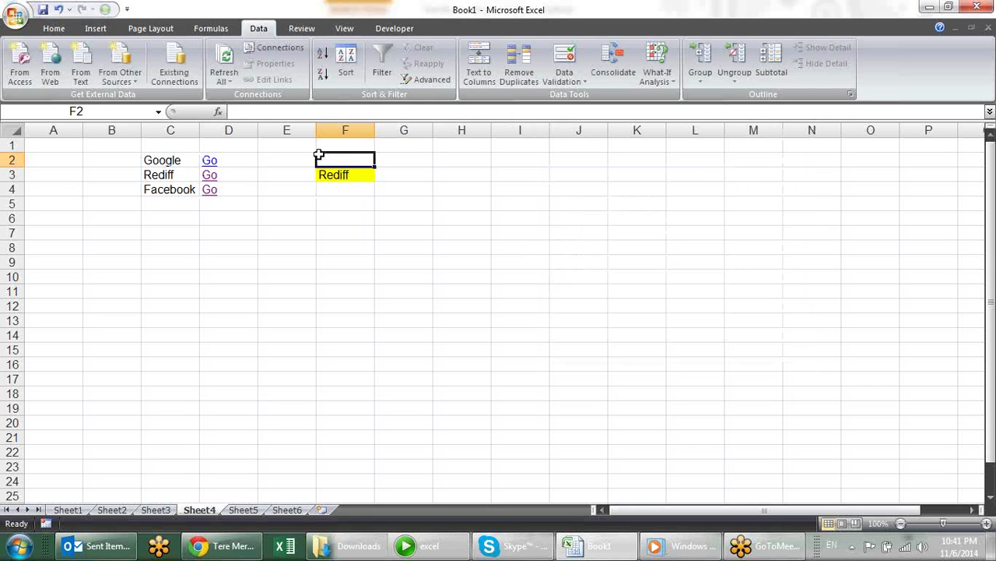
- Copy the D2 hyperlink formula into G3 so it builds the link from F3
{"action": "key", "text": "Left"}
{"action": "key", "text": "Left"}
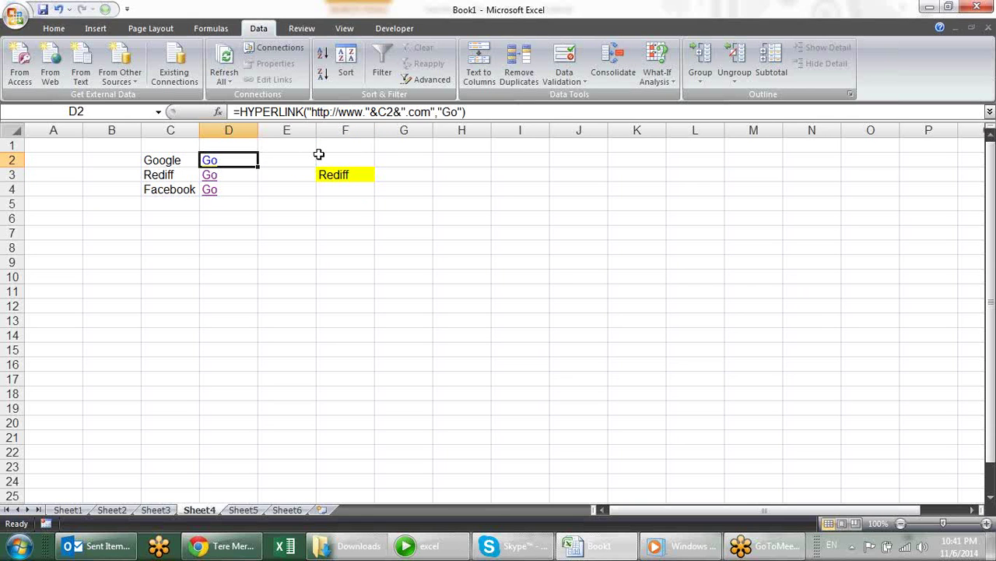
{"action": "key", "text": "ctrl+c"}
{"action": "key", "text": "Right"}
{"action": "key", "text": "Right"}
{"action": "key", "text": "Right"}
{"action": "key", "text": "Down"}
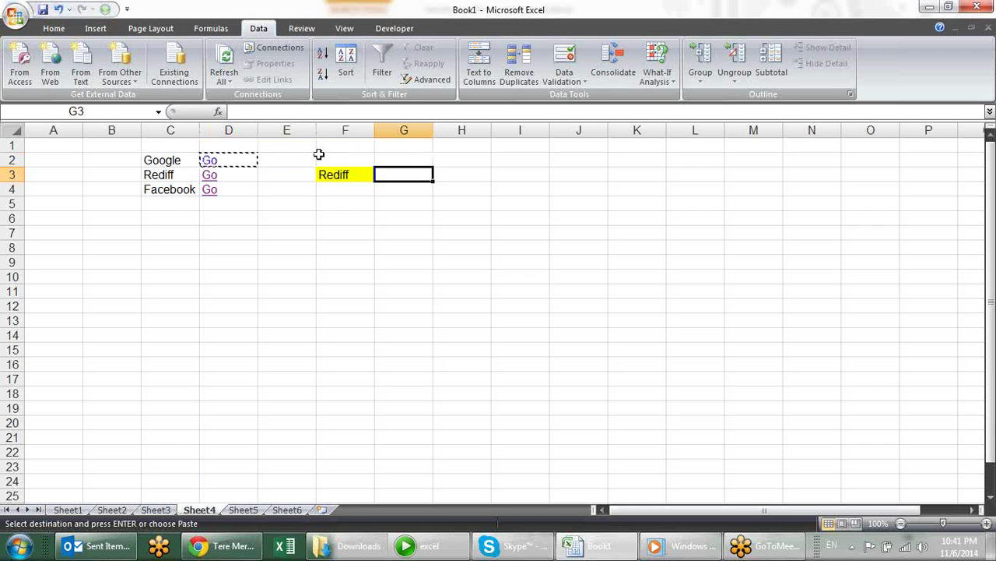
{"action": "key", "text": "Return"}
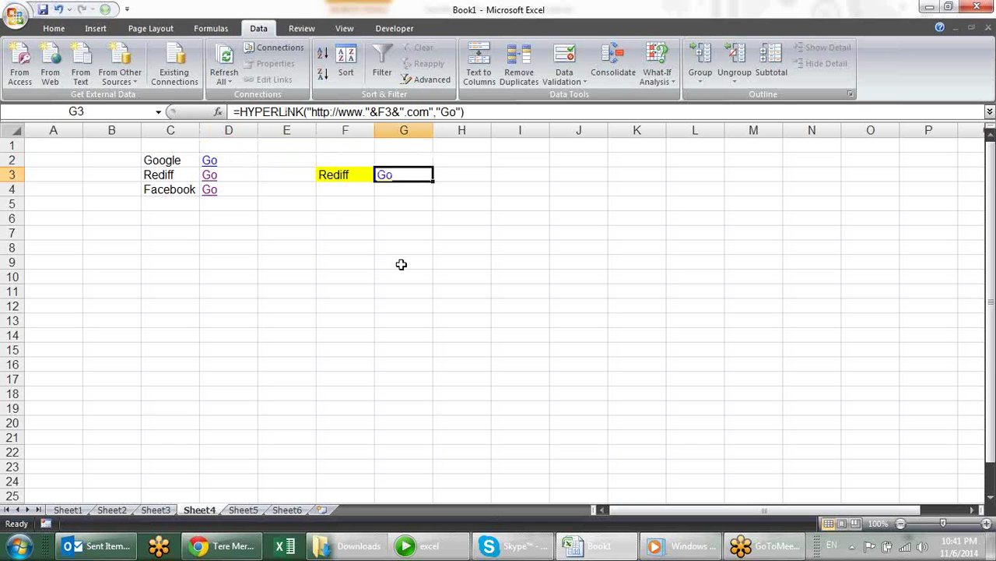
{"action": "key", "text": "F2"}
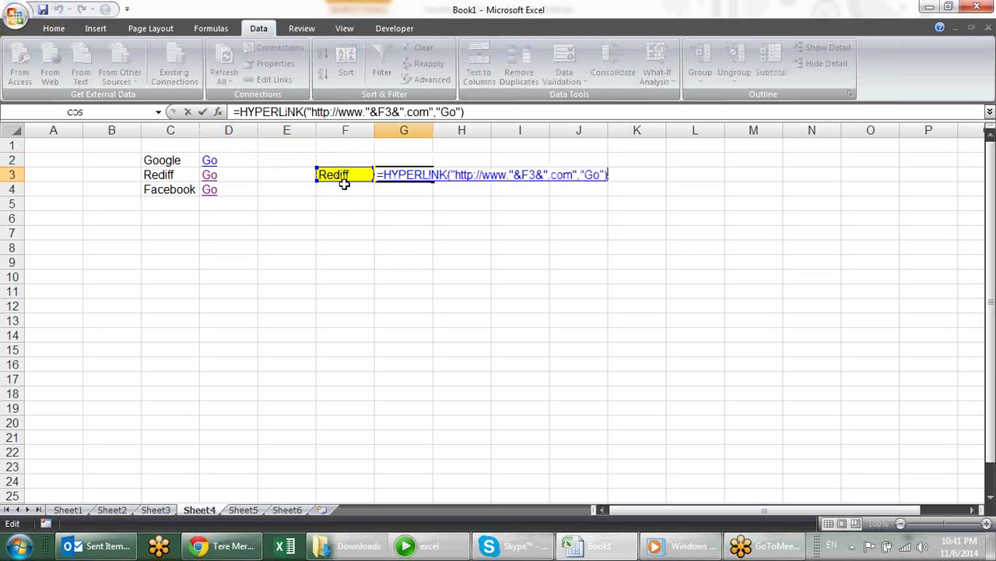
- Switch F3 to Facebook and confirm G3's Go link opens Facebook
{"action": "key", "text": "Escape"}
{"action": "left_click", "coordinate": [397, 231]}
{"action": "left_click", "coordinate": [342, 174]}
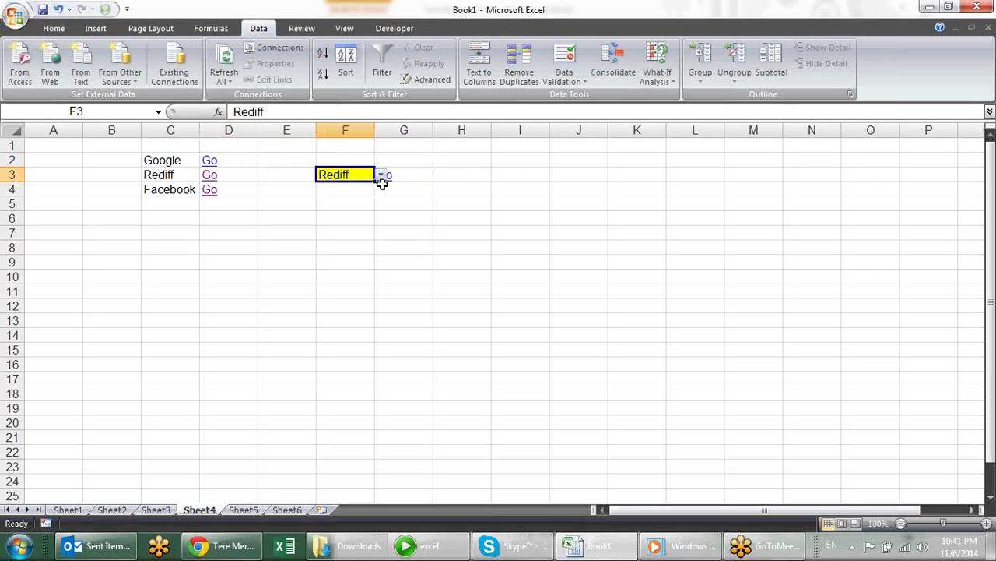
{"action": "left_click", "coordinate": [381, 176]}
{"action": "left_click", "coordinate": [358, 205]}
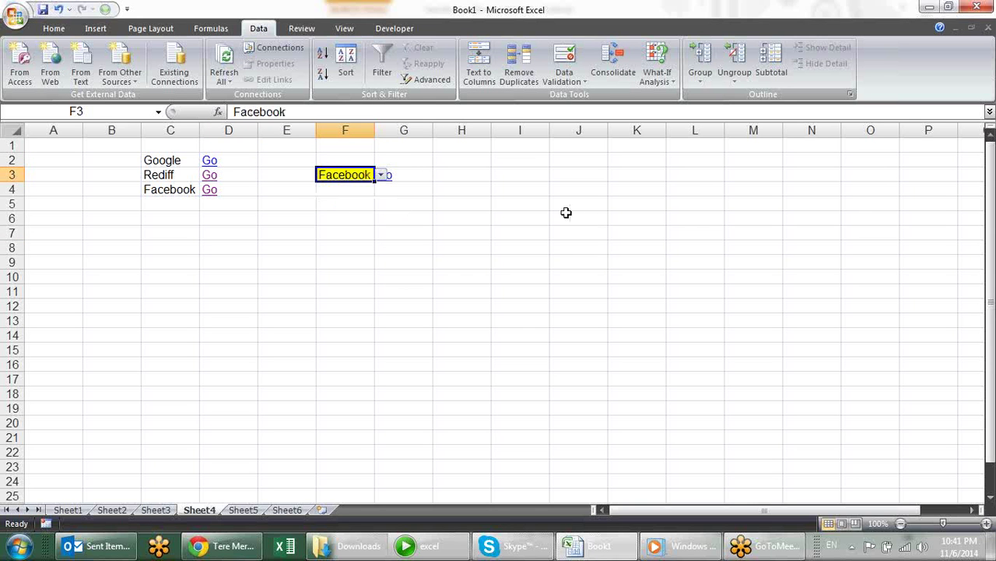
{"action": "left_click", "coordinate": [520, 218]}
{"action": "left_click", "coordinate": [383, 180]}
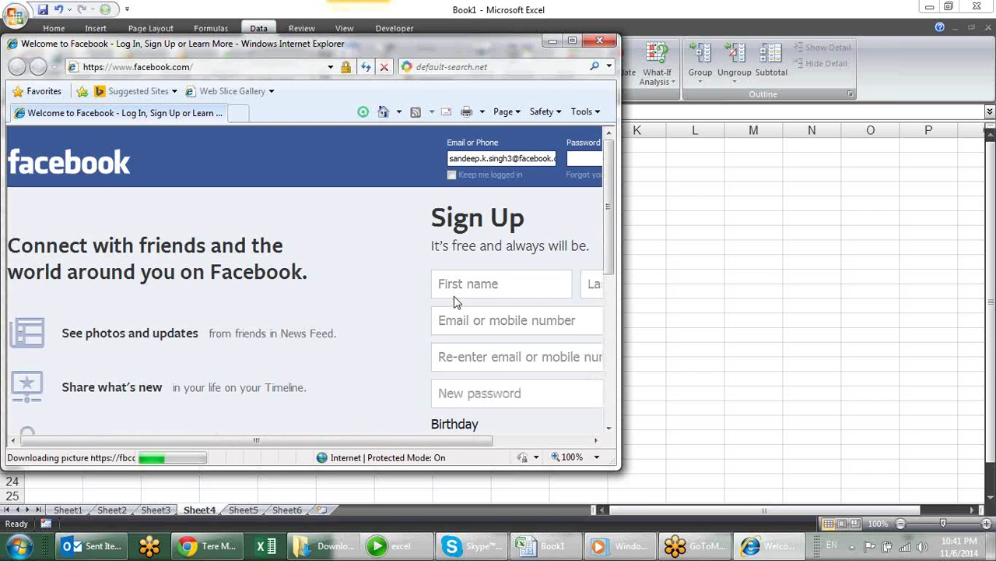
{"action": "left_click", "coordinate": [598, 41]}
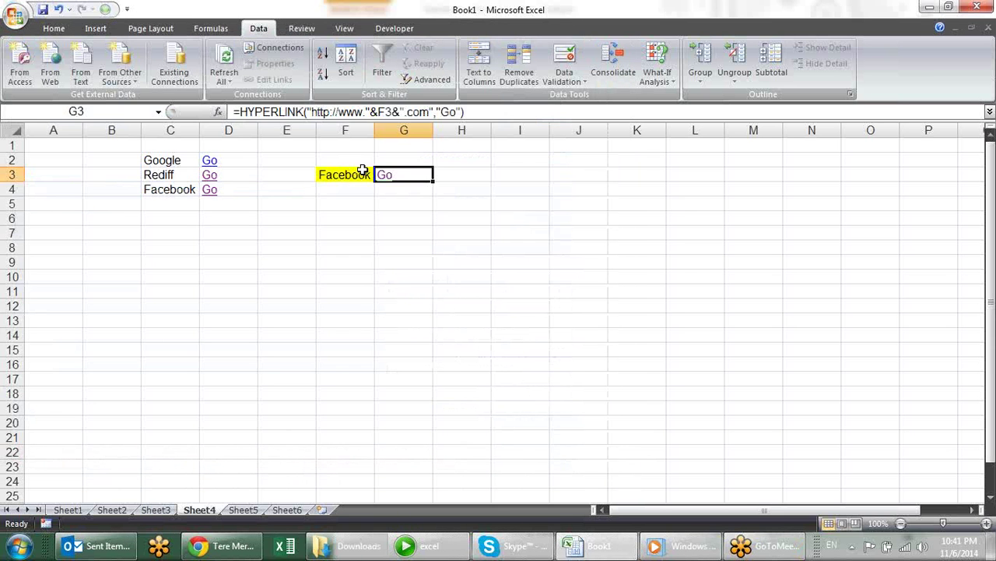
- Switch F3 to Google and confirm G3's Go link opens Google's homepage
{"action": "left_click", "coordinate": [369, 175]}
{"action": "left_click", "coordinate": [381, 176]}
{"action": "left_click", "coordinate": [374, 196]}
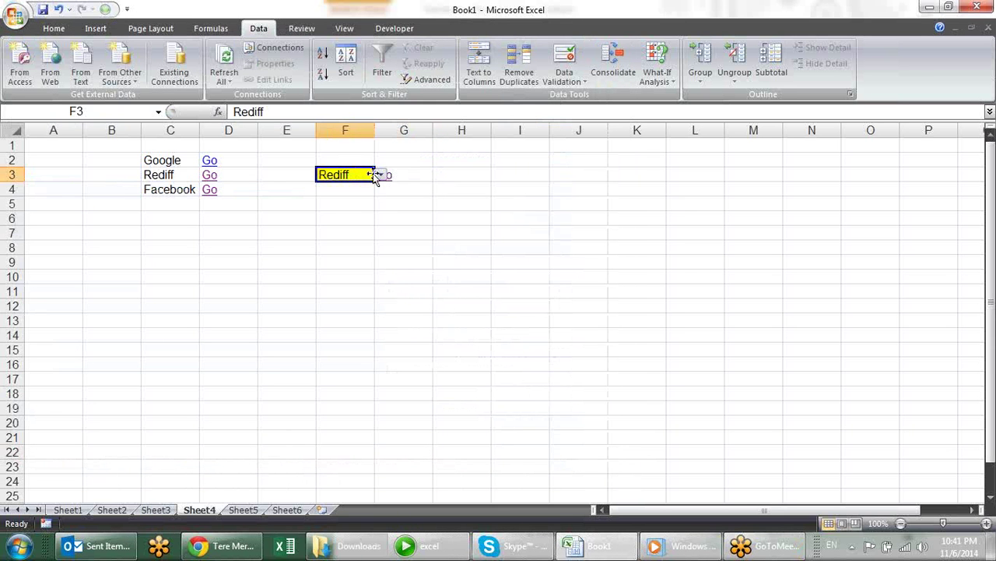
{"action": "left_click", "coordinate": [381, 176]}
{"action": "left_click", "coordinate": [378, 188]}
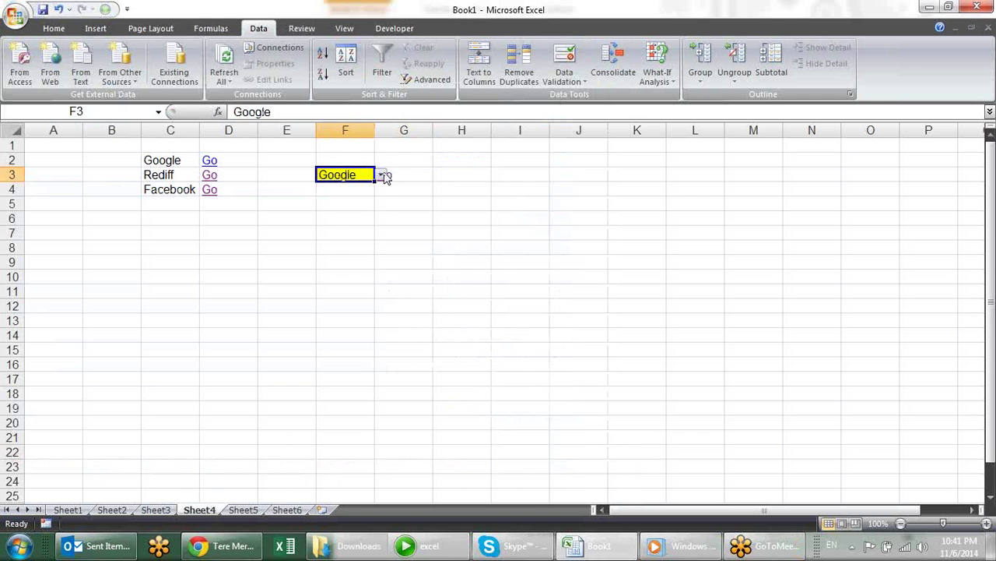
{"action": "left_click", "coordinate": [417, 215]}
{"action": "left_click", "coordinate": [394, 181]}
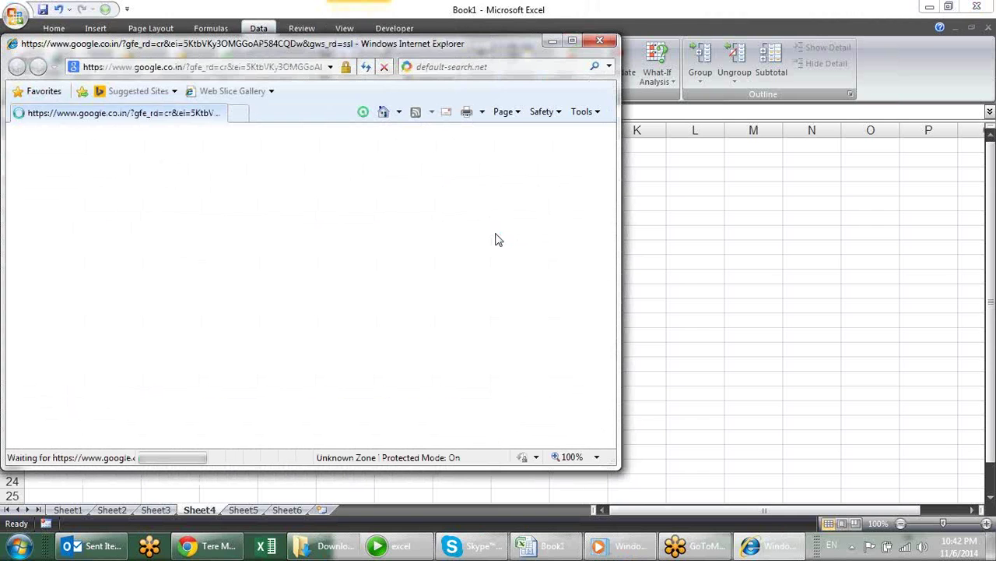
{"action": "left_click", "coordinate": [599, 40]}
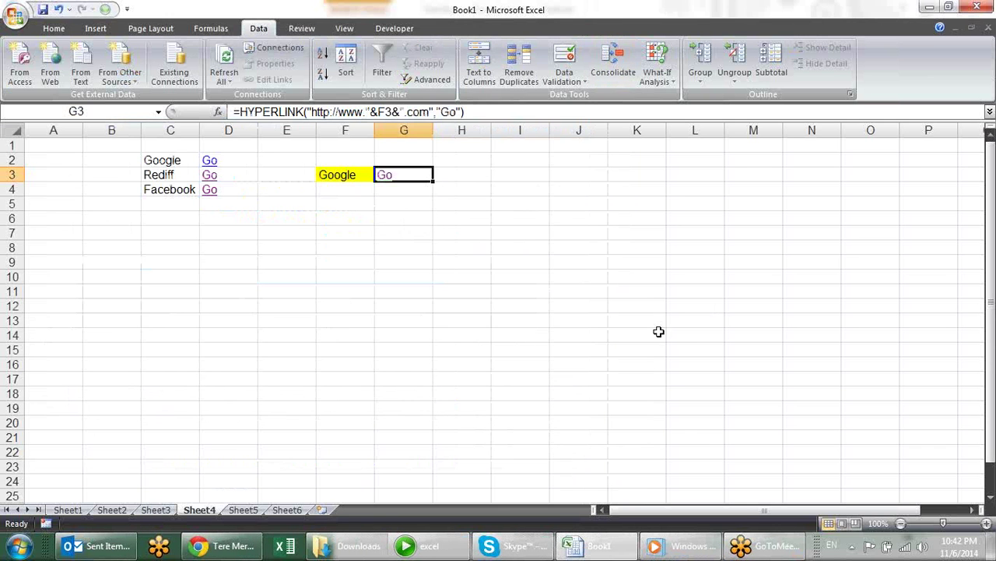
- Browse the Lookup & Reference function list, then switch to Sheet3
{"action": "left_click", "coordinate": [298, 218]}
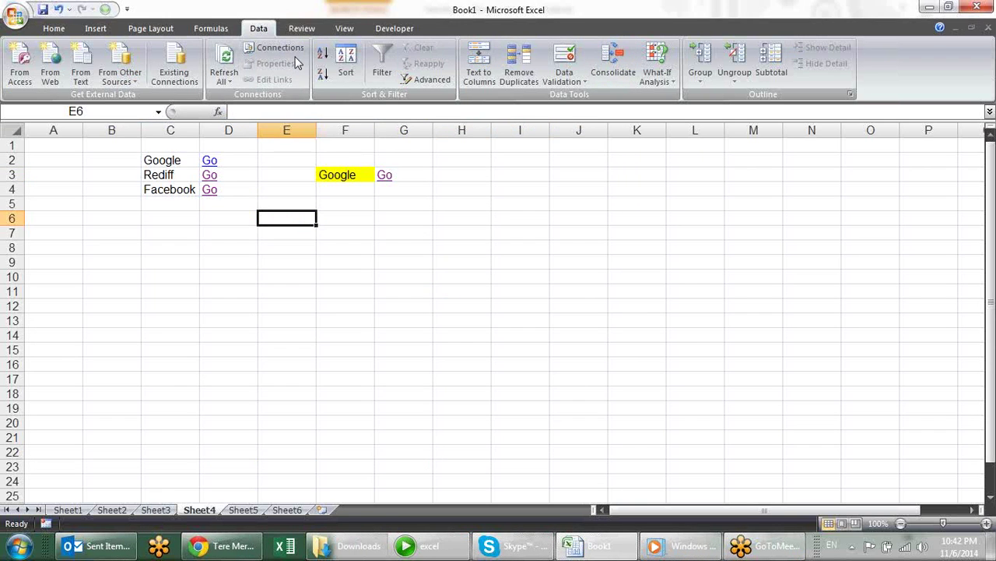
{"action": "left_click", "coordinate": [228, 28]}
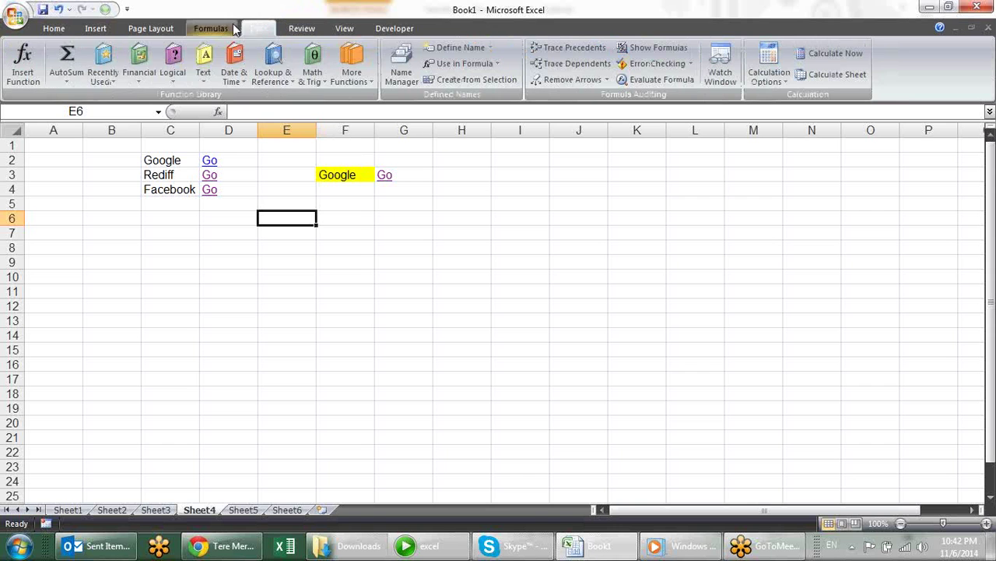
{"action": "left_click", "coordinate": [287, 83]}
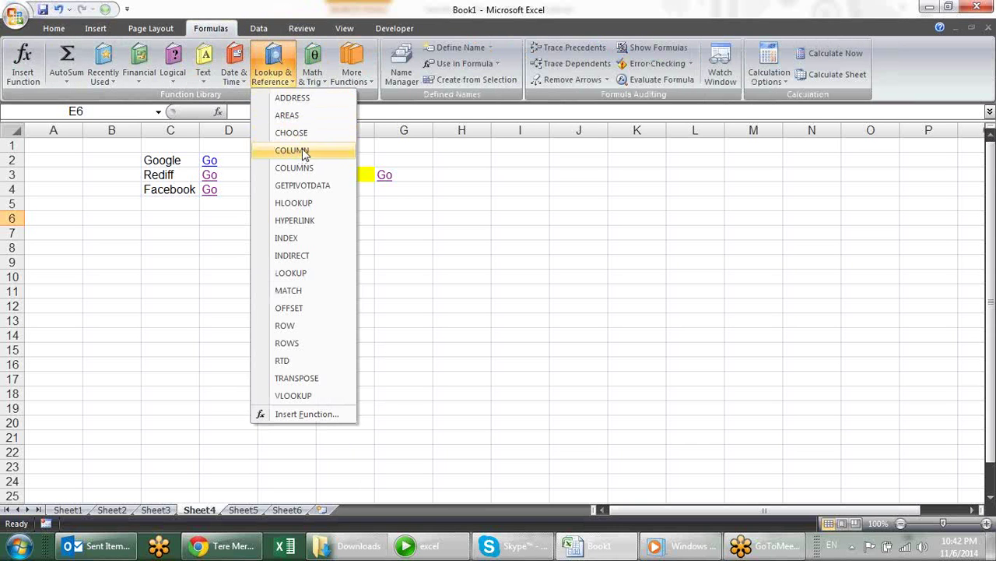
{"action": "left_click", "coordinate": [407, 231]}
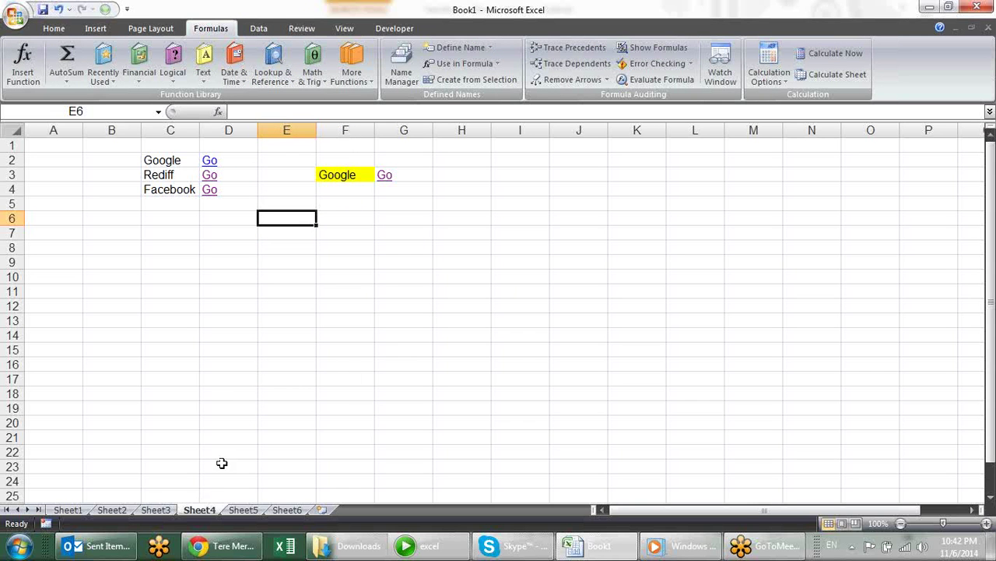
{"action": "left_click", "coordinate": [171, 510]}
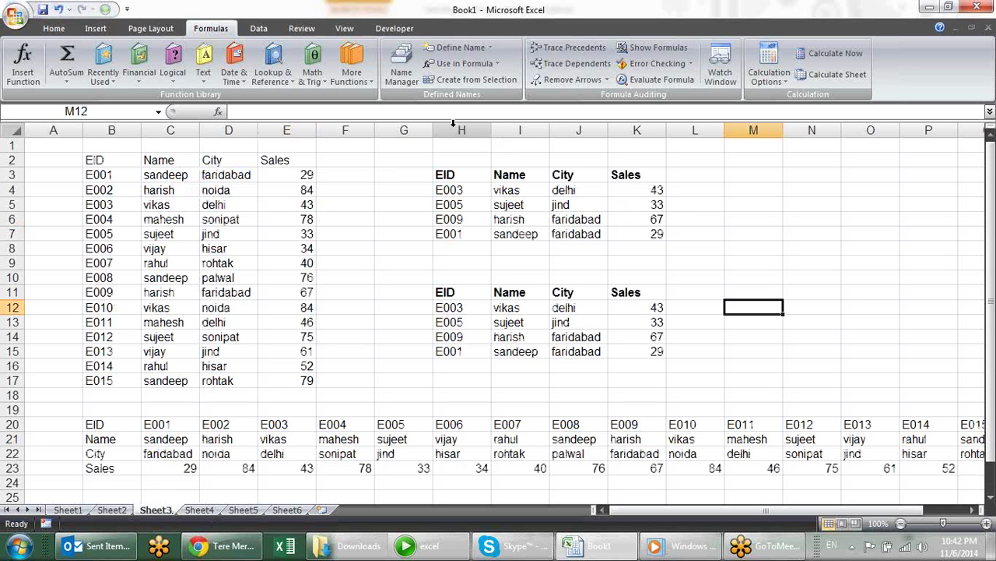
- Copy the EID, Name, City and Sales headers into M3:P3
{"action": "left_click_drag", "start_coordinate": [452, 173], "coordinate": [643, 173]}
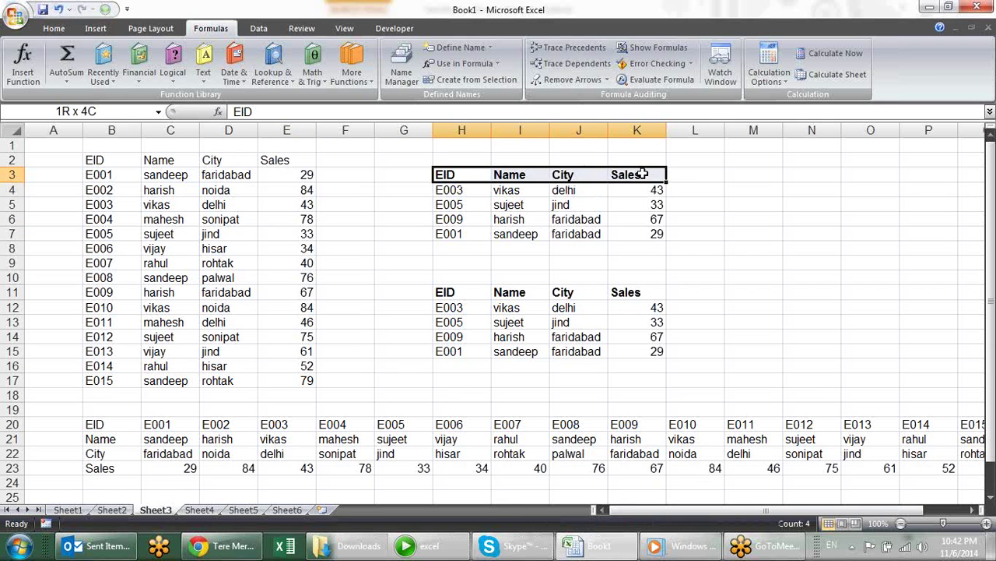
{"action": "key", "text": "ctrl+c"}
{"action": "left_click", "coordinate": [730, 173]}
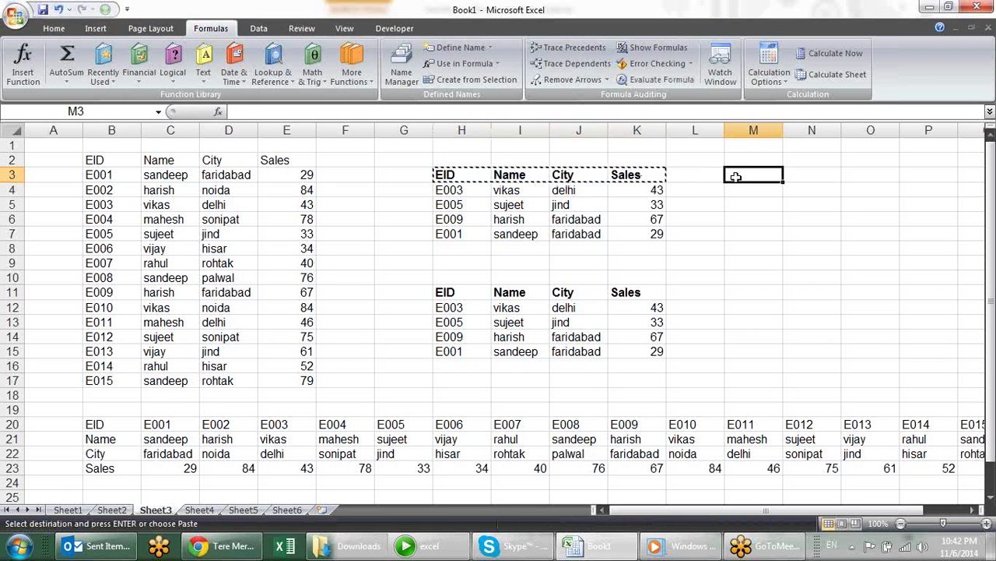
{"action": "key", "text": "ctrl+v"}
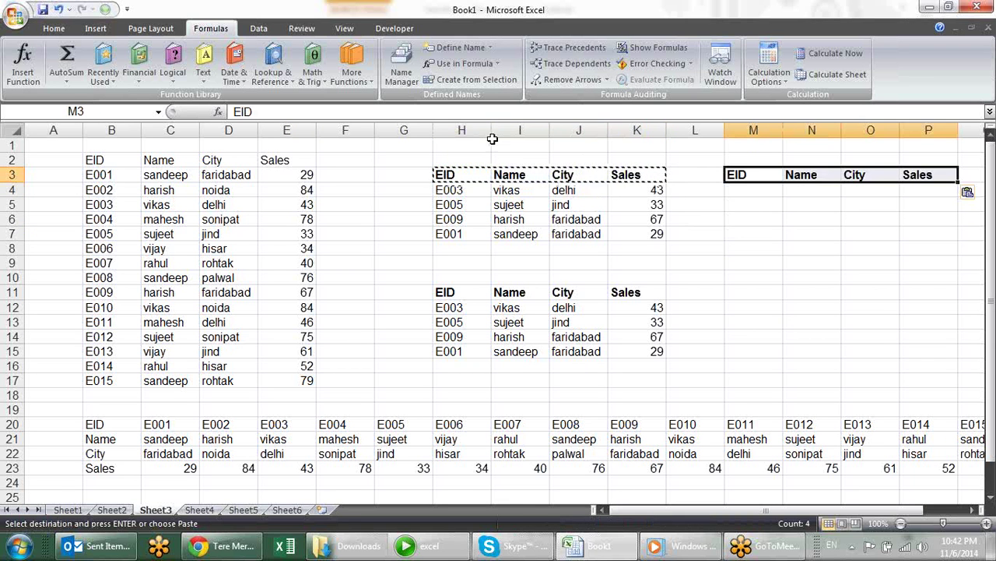
- Hide columns H through K
{"action": "left_click", "coordinate": [467, 131]}
{"action": "left_click_drag", "start_coordinate": [471, 130], "coordinate": [637, 130]}
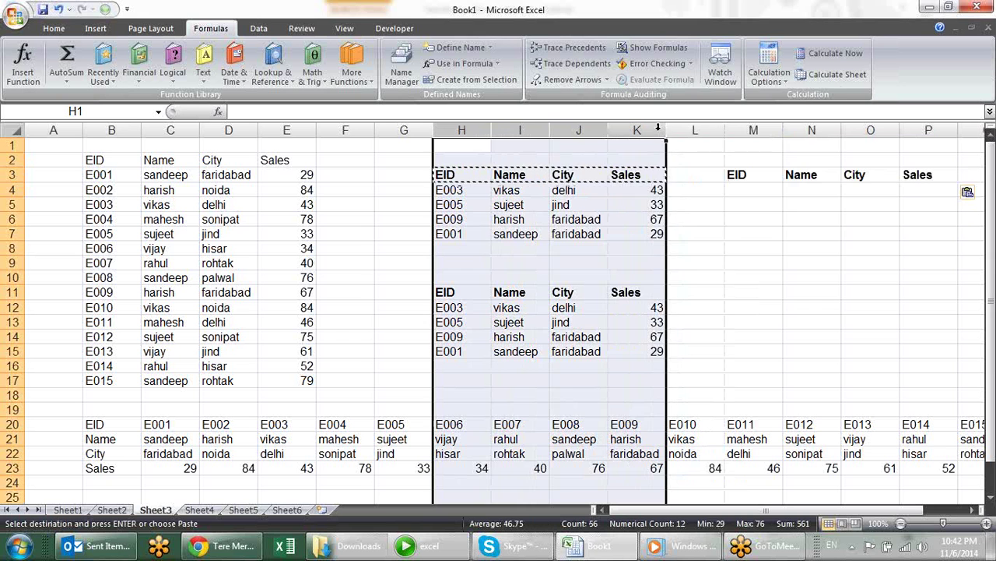
{"action": "right_click", "coordinate": [658, 131]}
{"action": "left_click", "coordinate": [693, 287]}
{"action": "left_click_drag", "start_coordinate": [520, 233], "coordinate": [548, 246]}
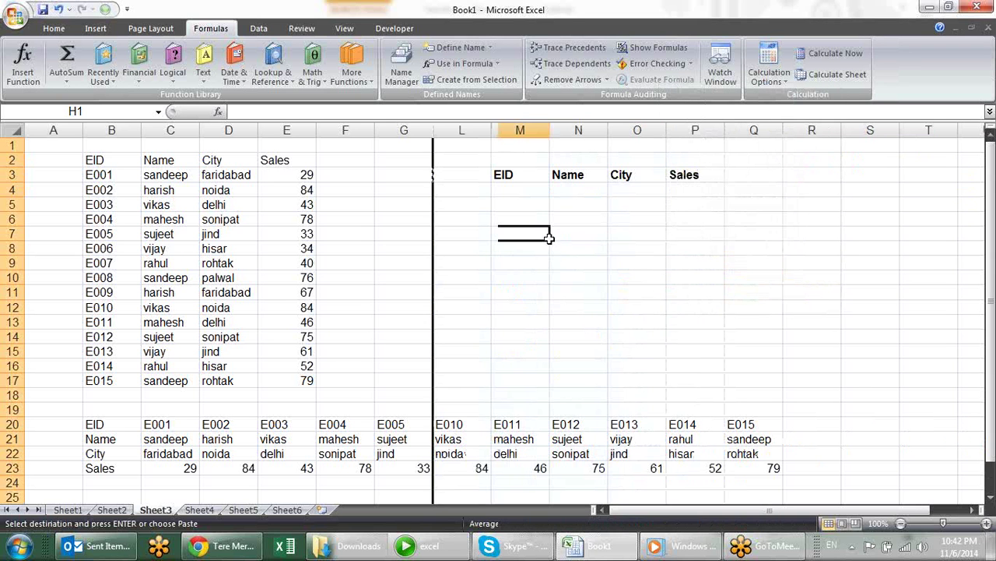
{"action": "key", "text": "Escape"}
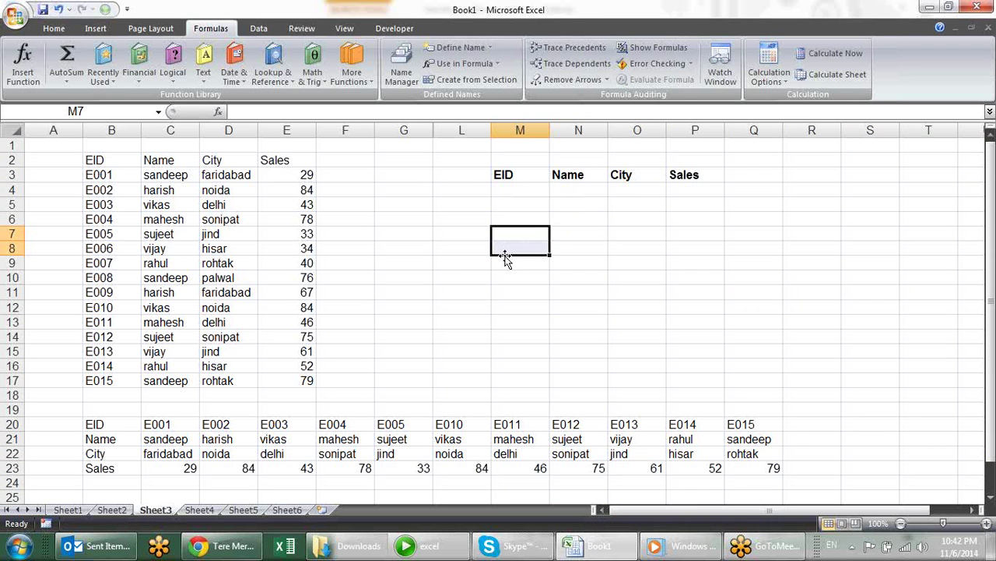
- Copy employee IDs E001, E005, E008, E012 and E013 into M4:M8
{"action": "left_click_drag", "start_coordinate": [117, 192], "coordinate": [117, 176]}
{"action": "left_click", "coordinate": [115, 236]}
{"action": "left_click", "coordinate": [115, 277], "text": "ctrl"}
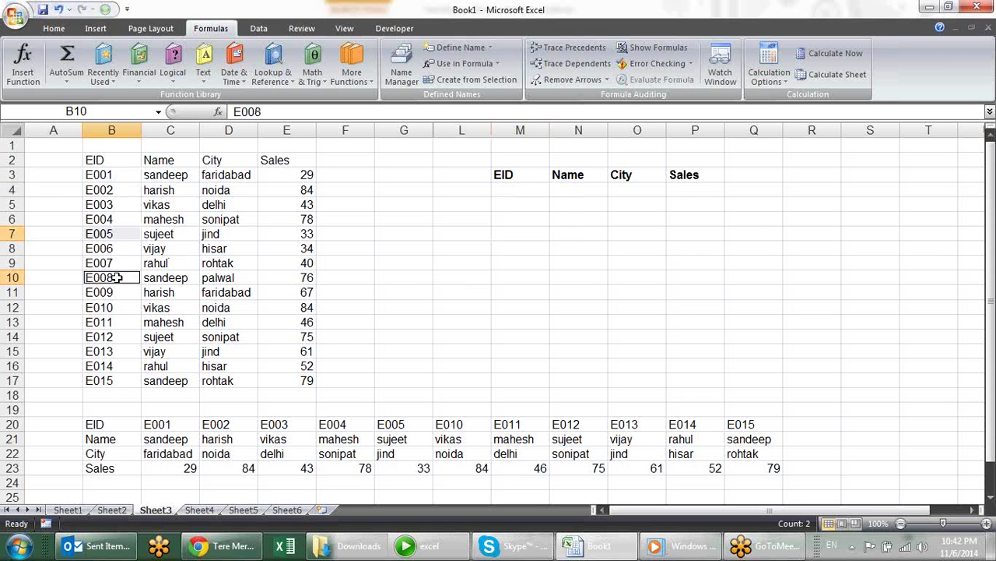
{"action": "left_click_drag", "start_coordinate": [112, 342], "coordinate": [112, 352]}
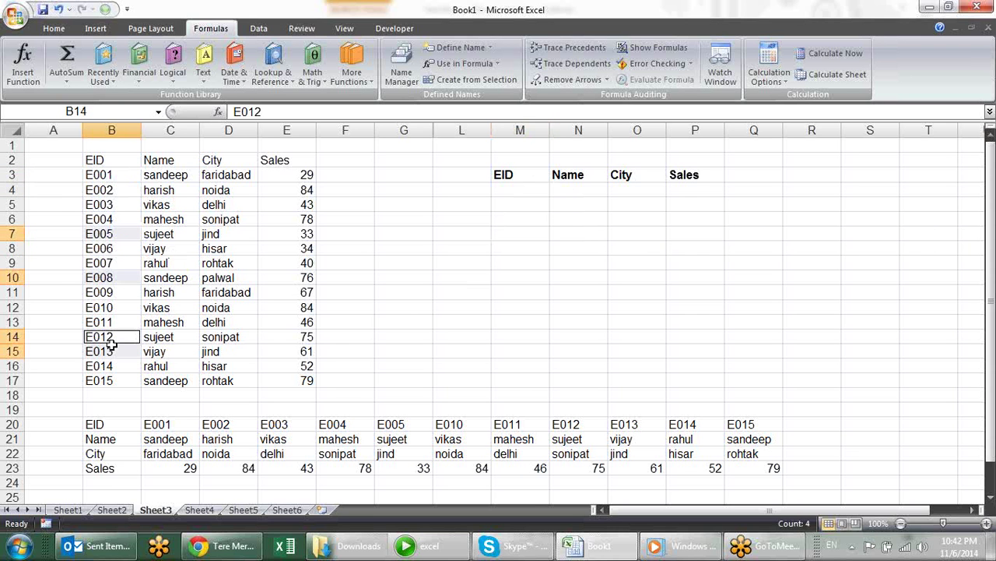
{"action": "left_click", "coordinate": [120, 179], "text": "ctrl"}
{"action": "key", "text": "ctrl+c"}
{"action": "left_click", "coordinate": [534, 191]}
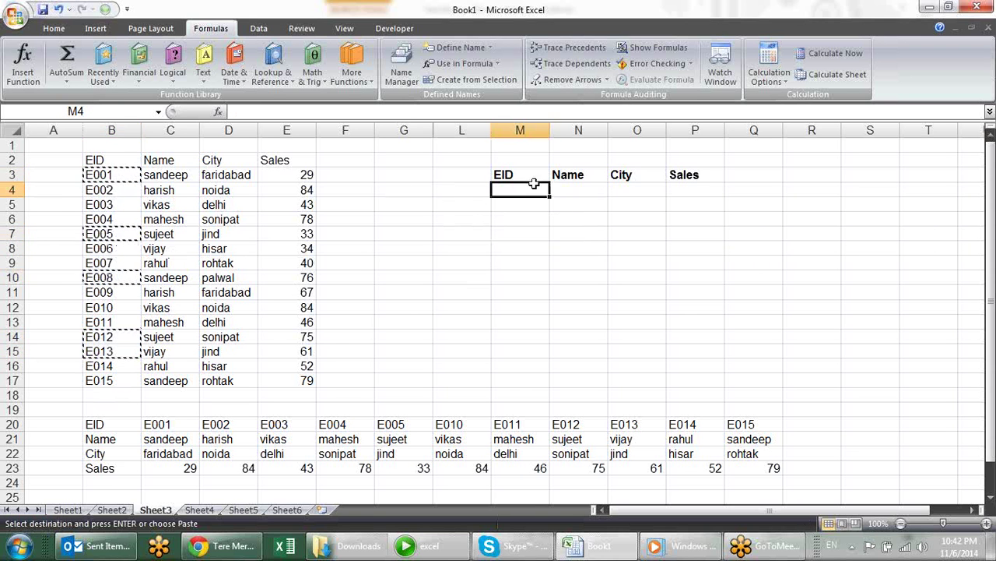
{"action": "key", "text": "ctrl+v"}
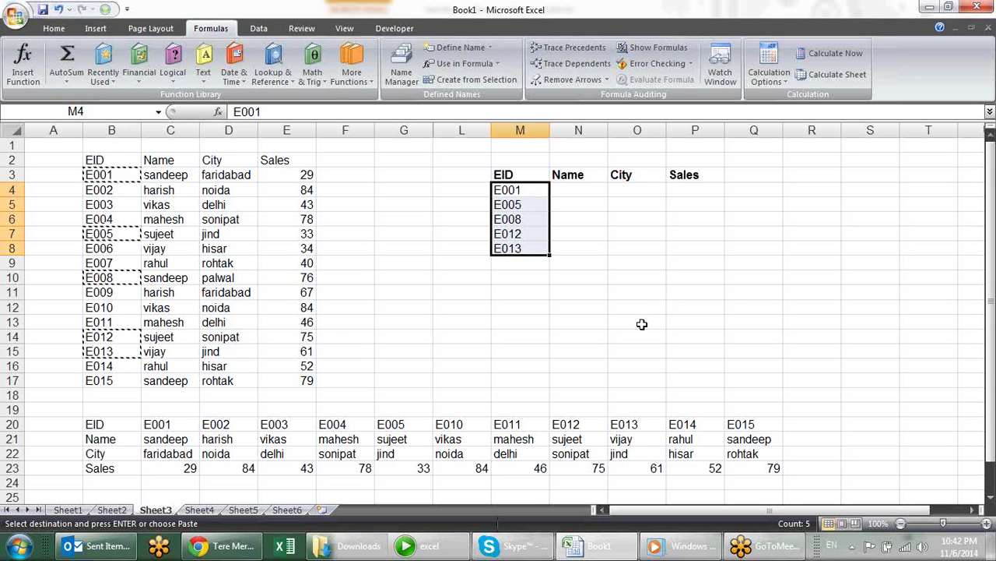
{"action": "key", "text": "Escape"}
{"action": "left_click", "coordinate": [642, 324]}
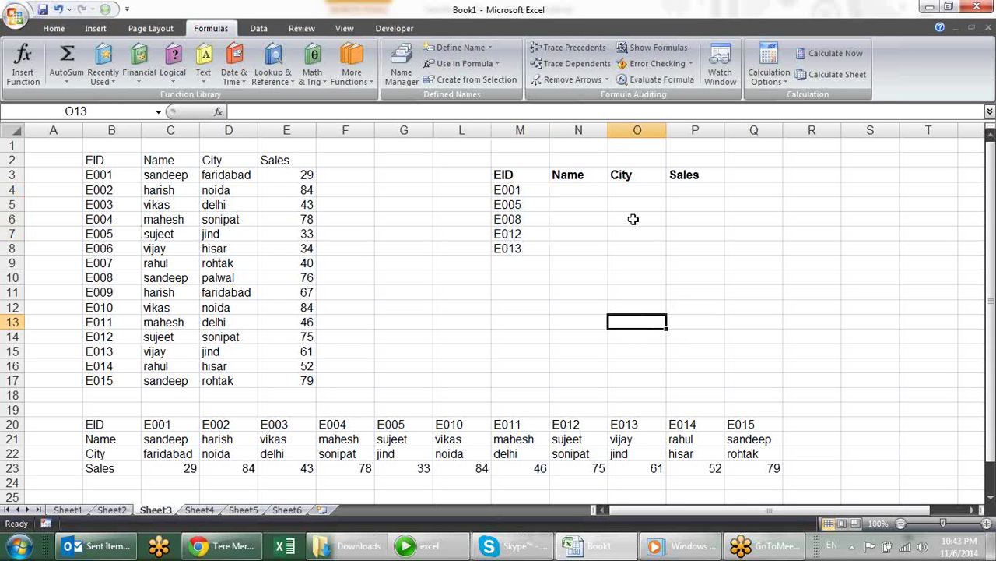
- Enter =MATCH(M4,B2:B17,0) in N4, returning 2 for E001
{"action": "left_click", "coordinate": [555, 194]}
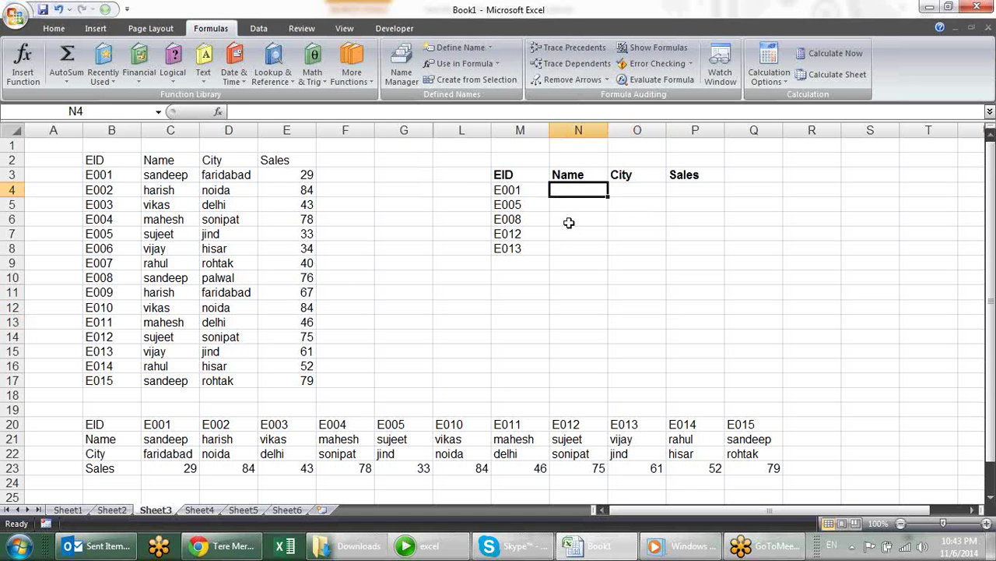
{"action": "type", "text": "="}
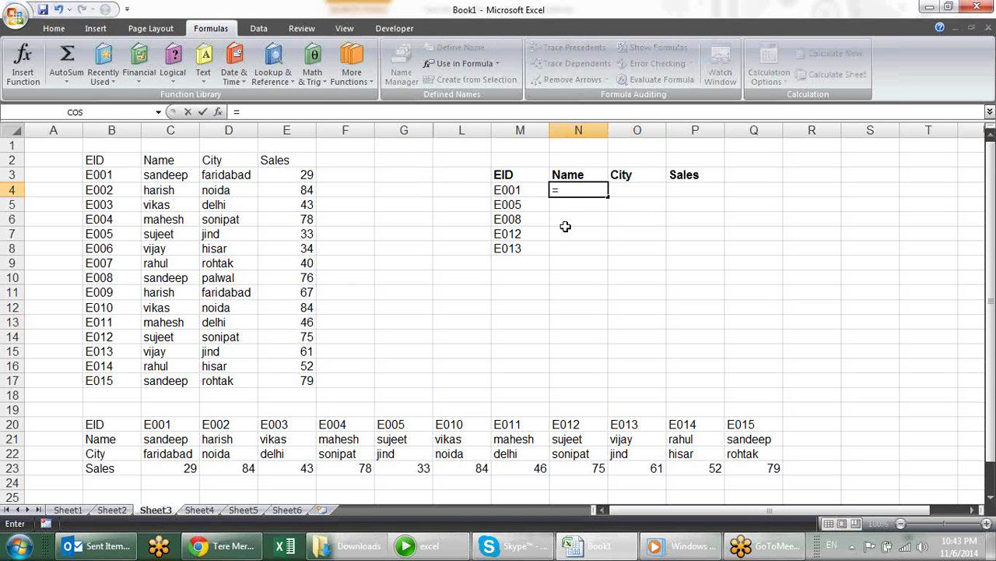
{"action": "type", "text": "m"}
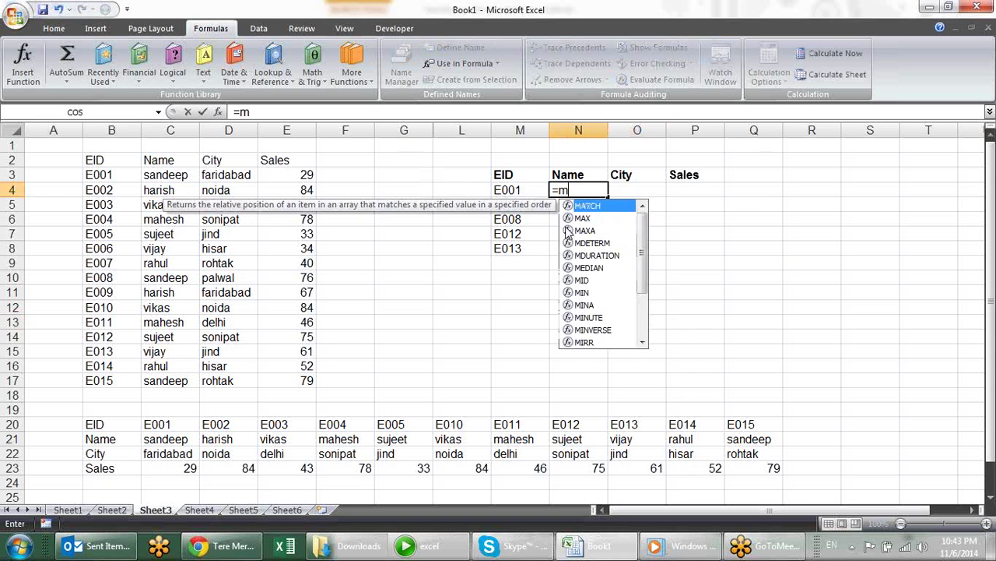
{"action": "type", "text": "a"}
{"action": "key", "text": "Tab"}
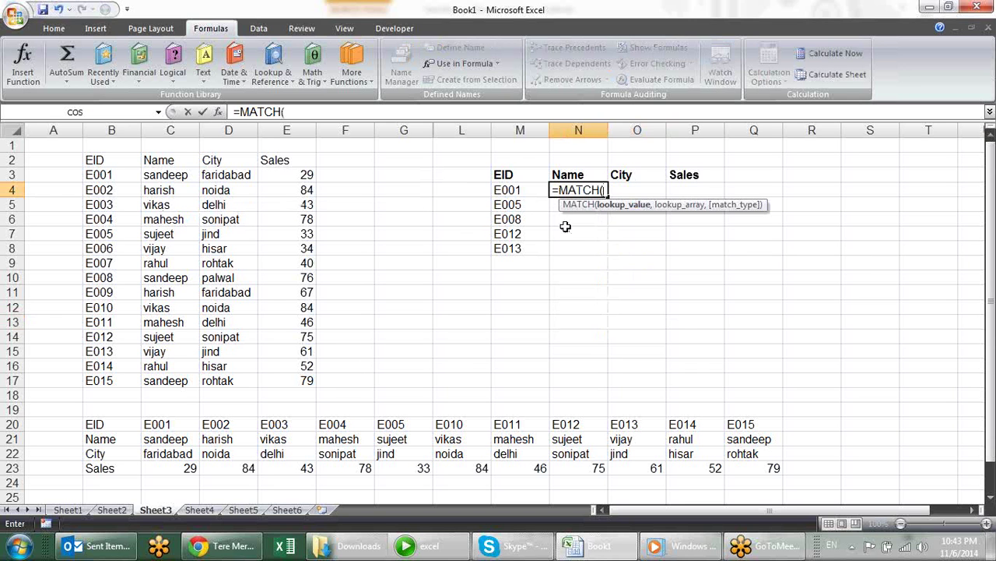
{"action": "left_click", "coordinate": [526, 189]}
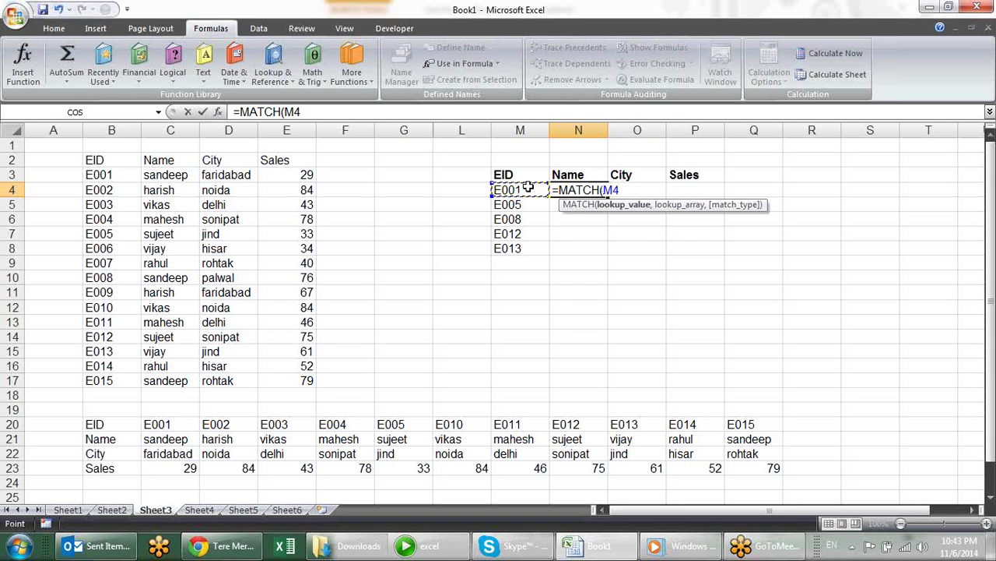
{"action": "type", "text": ","}
{"action": "mouse_move", "coordinate": [117, 160]}
{"action": "left_mouse_down"}
{"action": "mouse_move", "coordinate": [253, 278]}
{"action": "mouse_move", "coordinate": [267, 368]}
{"action": "left_mouse_up"}
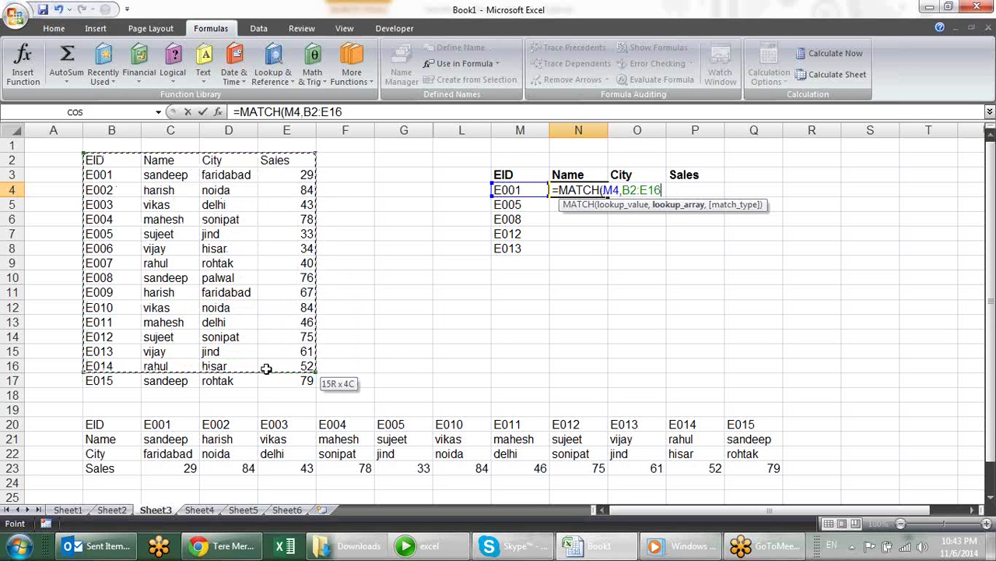
{"action": "left_click_drag", "start_coordinate": [266, 368], "coordinate": [263, 381]}
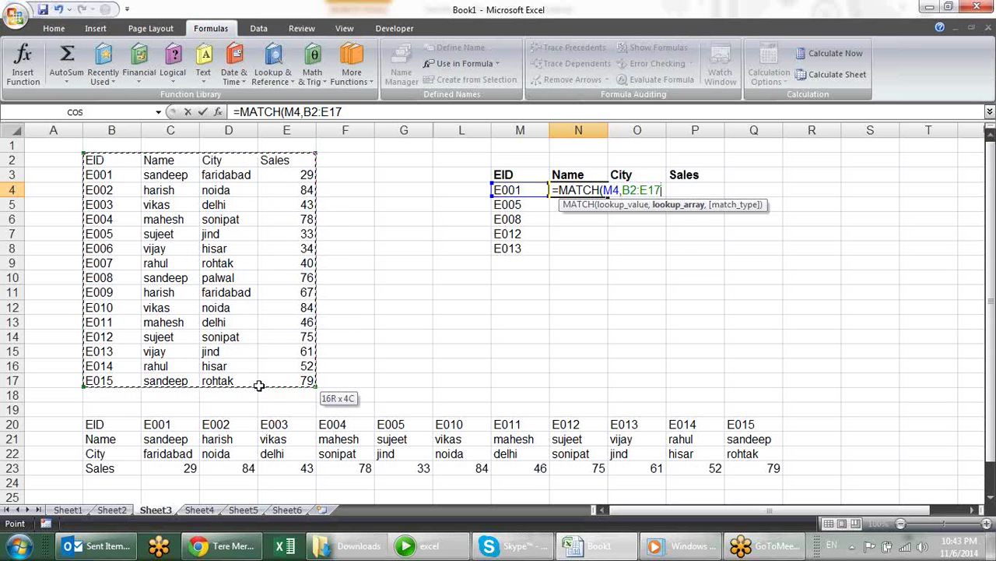
{"action": "left_click_drag", "start_coordinate": [263, 381], "coordinate": [133, 378]}
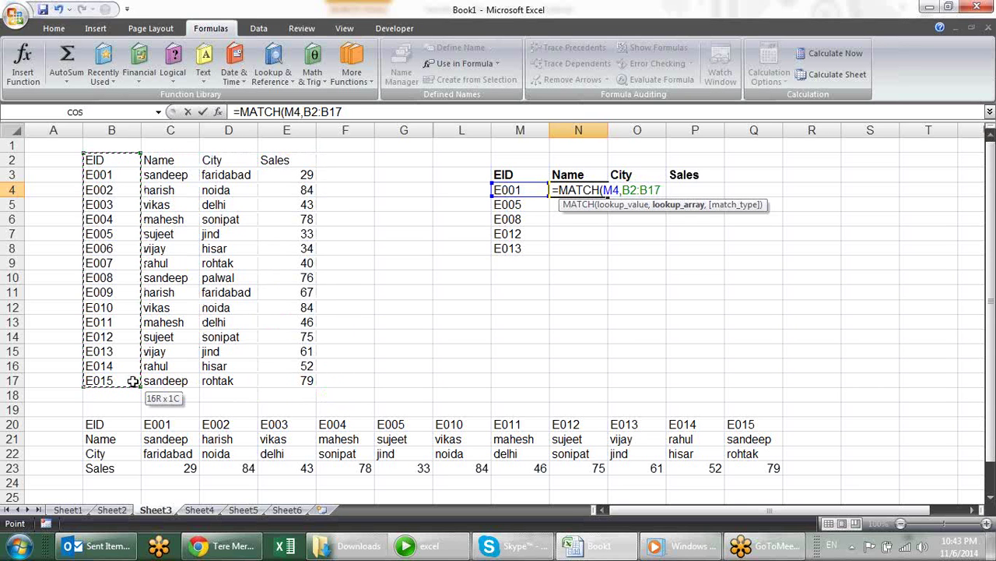
{"action": "left_click_drag", "start_coordinate": [133, 377], "coordinate": [134, 381]}
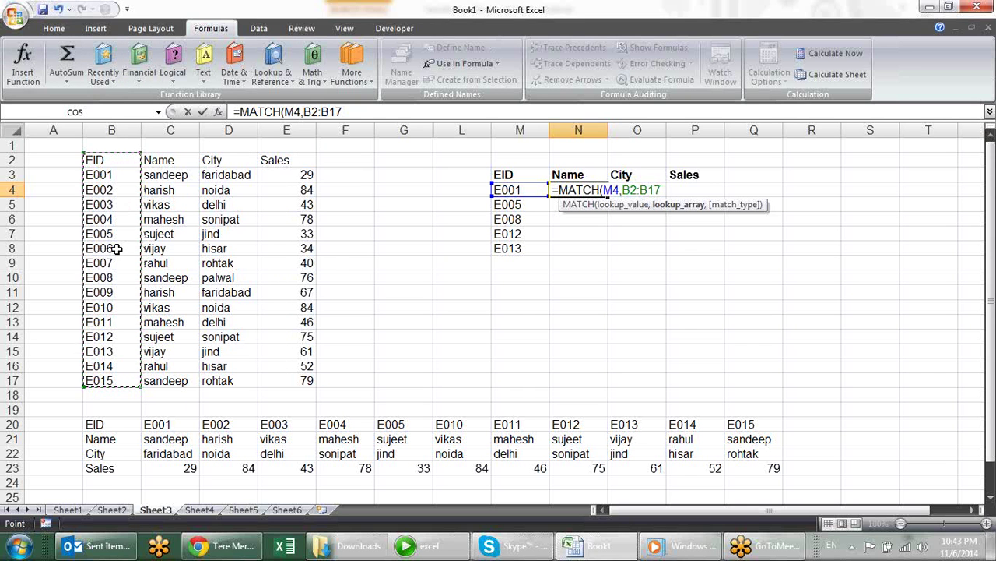
{"action": "type", "text": ",0"}
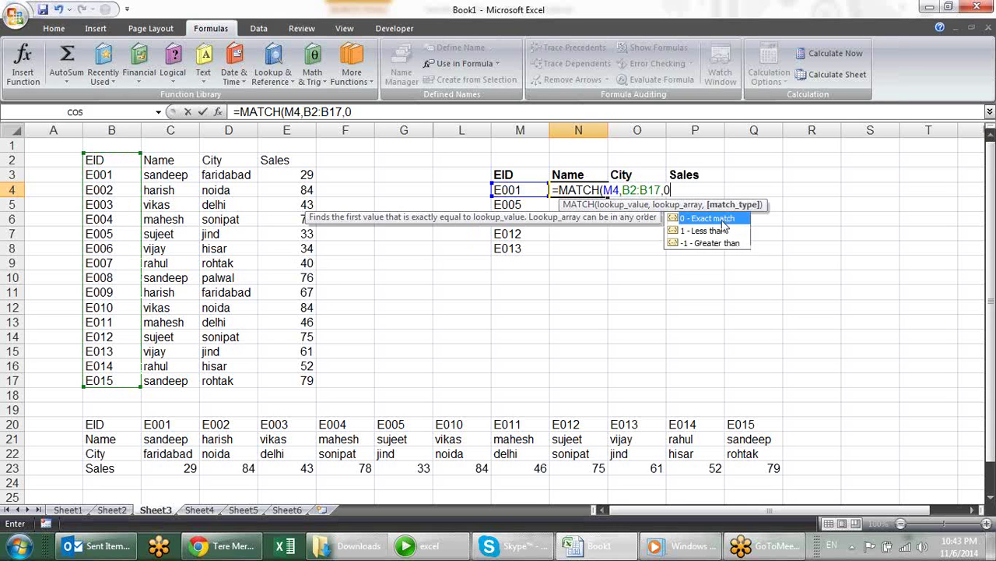
{"action": "type", "text": ")"}
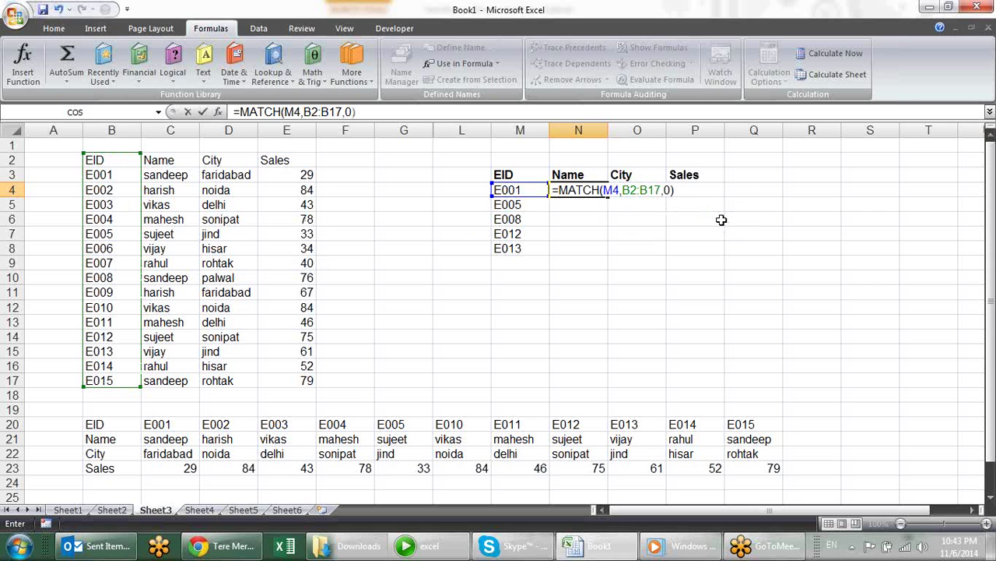
{"action": "key", "text": "Return"}
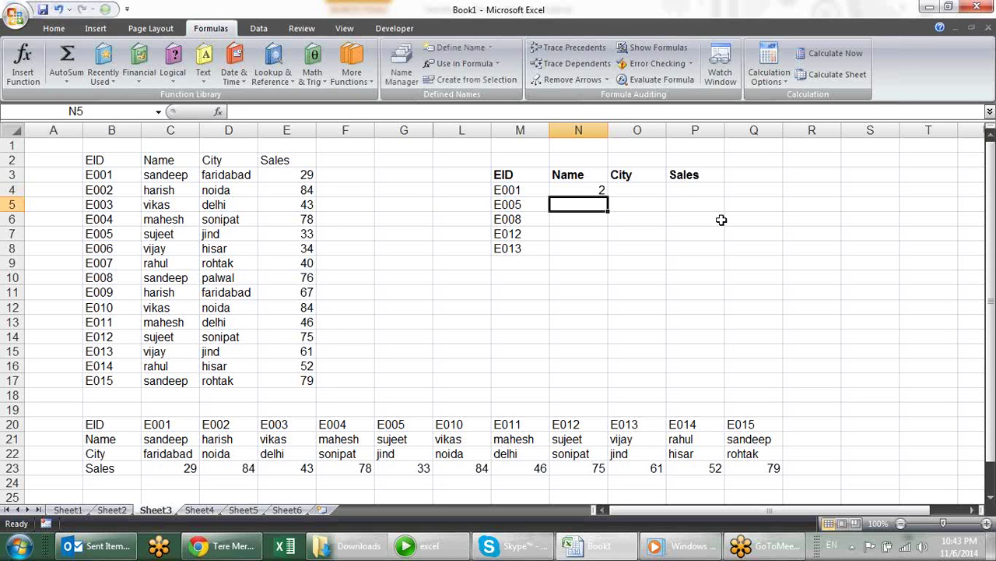
{"action": "key", "text": "Up"}
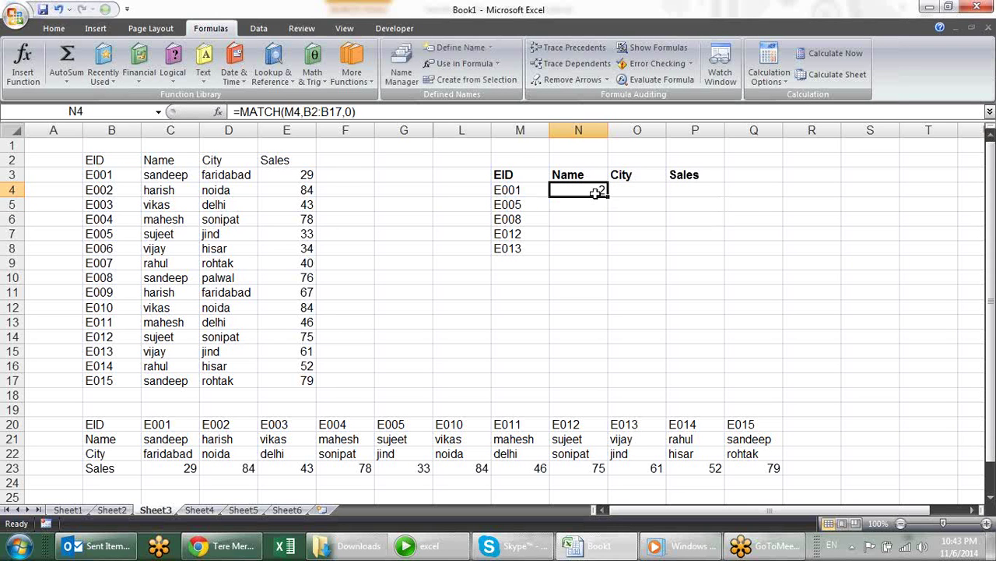
{"action": "left_click", "coordinate": [533, 191]}
- Enter =INDEX(B2:B17,N4) in O4 under the City header
{"action": "left_click_drag", "start_coordinate": [95, 161], "coordinate": [102, 379]}
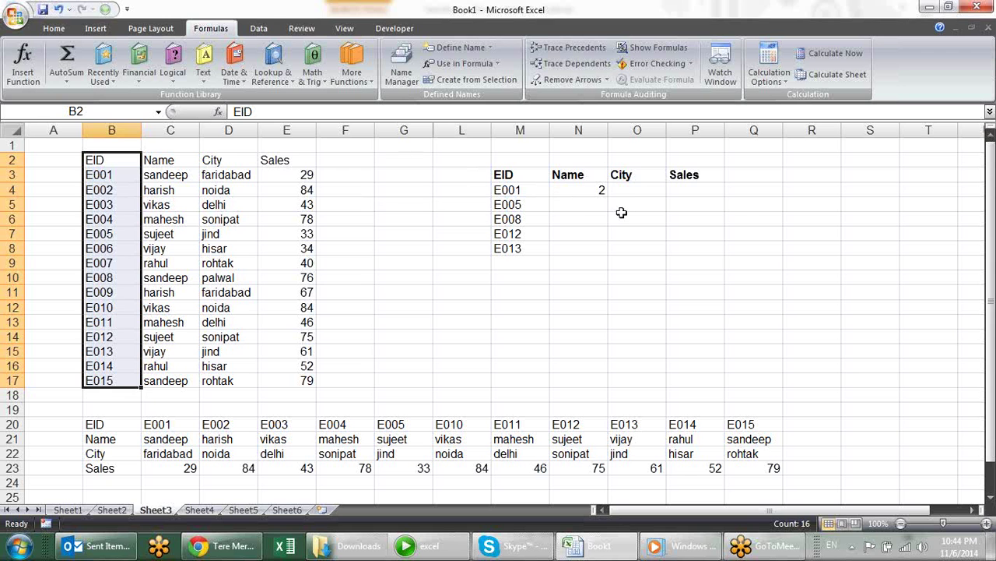
{"action": "left_click", "coordinate": [634, 189]}
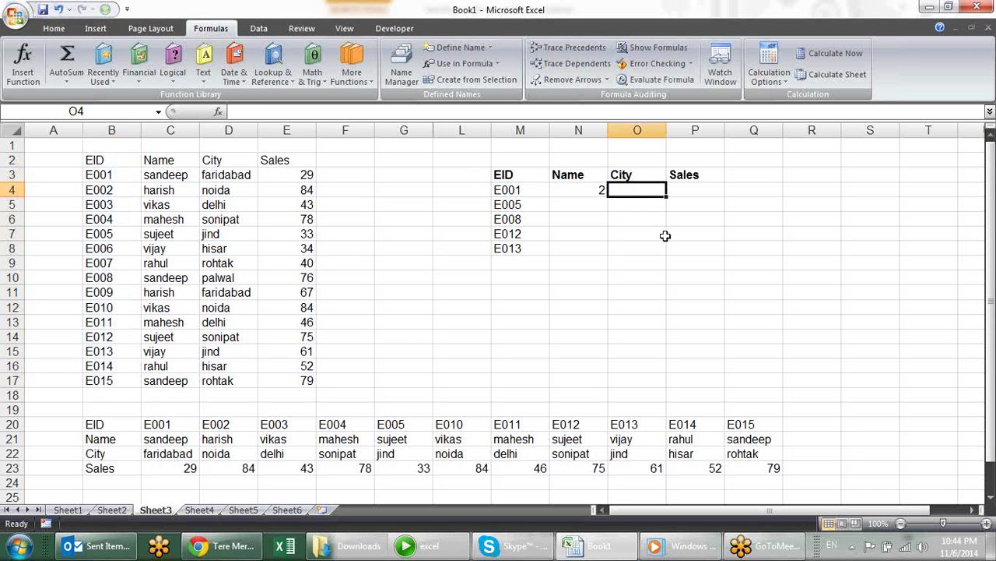
{"action": "type", "text": "="}
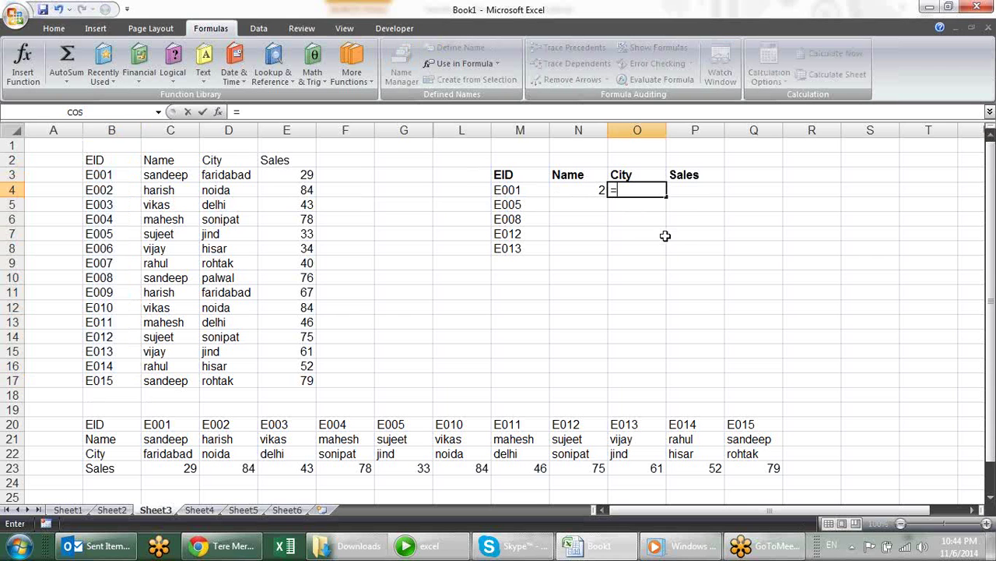
{"action": "type", "text": "in"}
{"action": "key", "text": "Tab"}
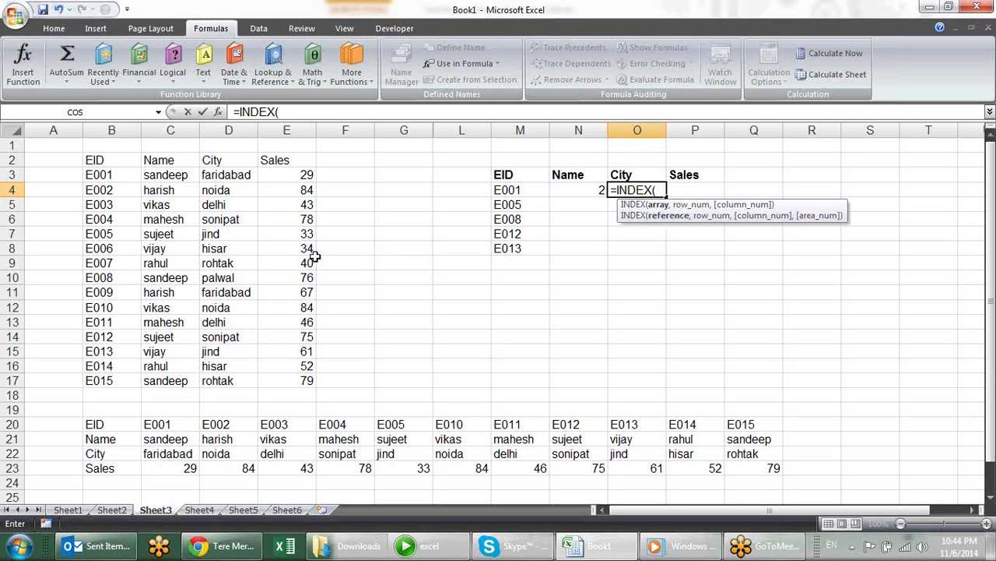
{"action": "left_click_drag", "start_coordinate": [128, 162], "coordinate": [129, 380]}
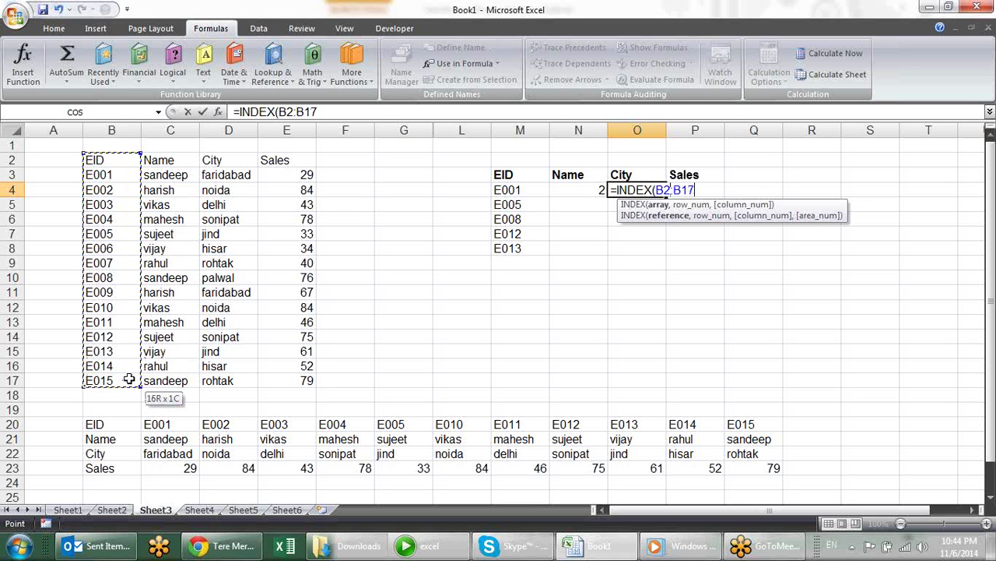
{"action": "type", "text": ","}
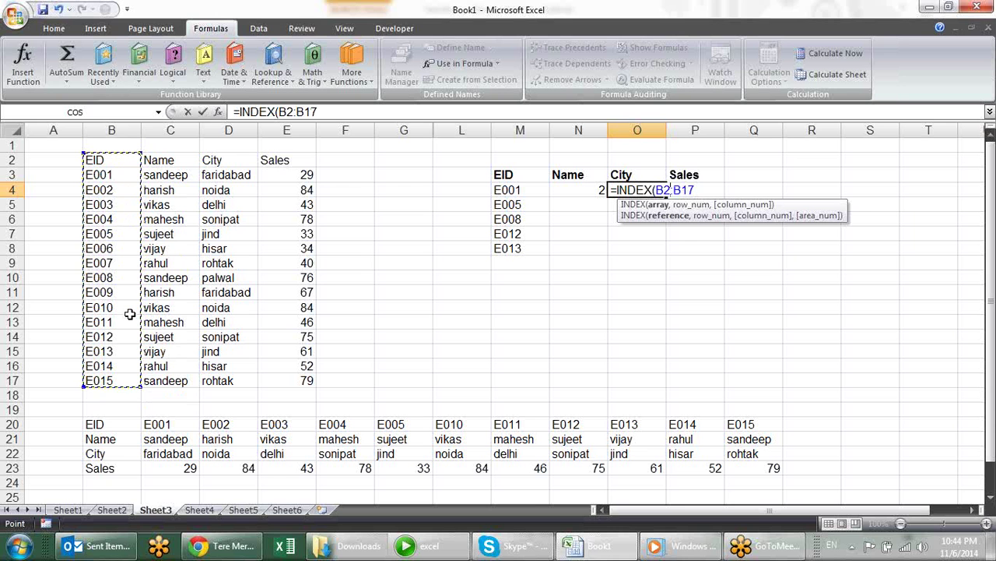
{"action": "type", "text": ","}
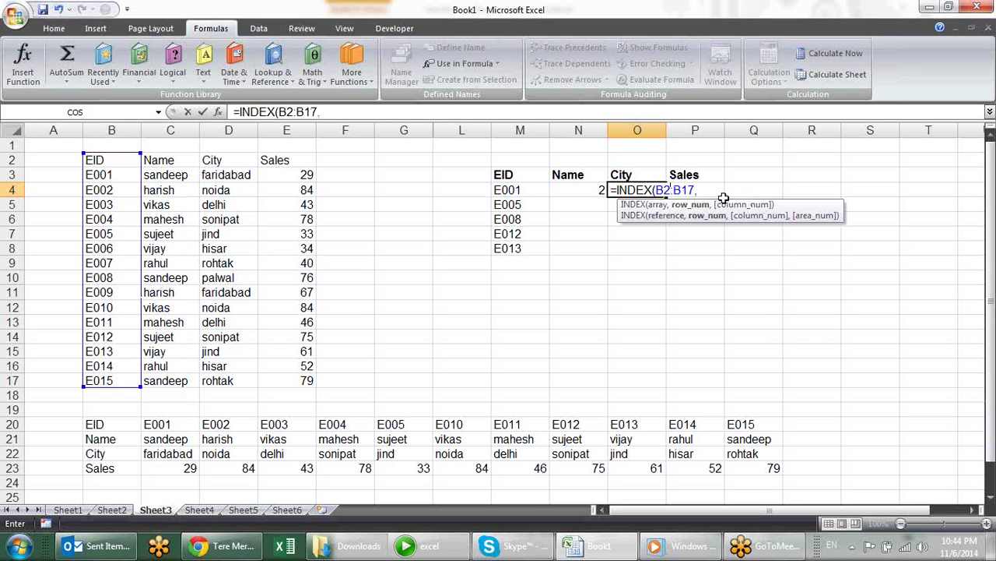
{"action": "left_click", "coordinate": [590, 189]}
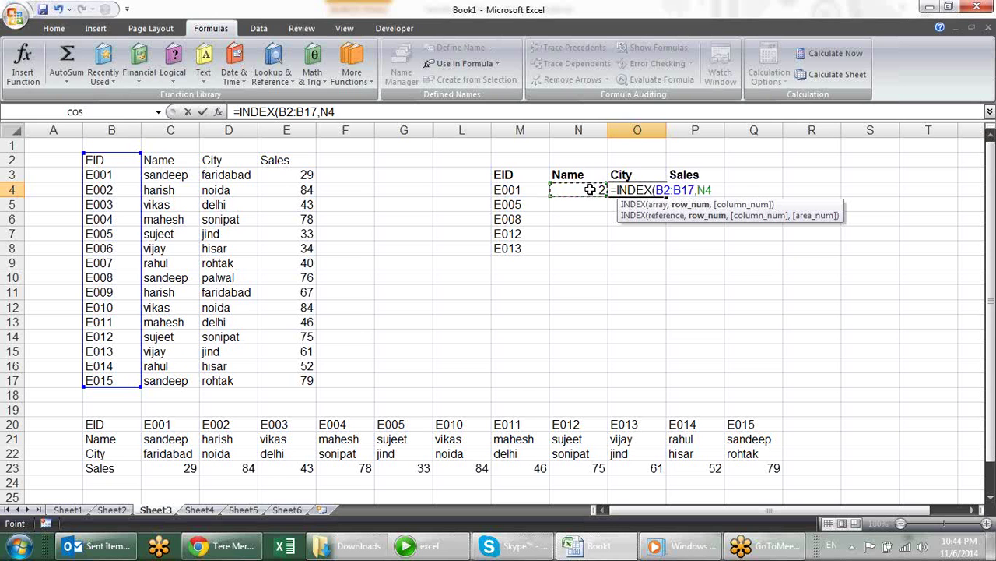
{"action": "type", "text": ")"}
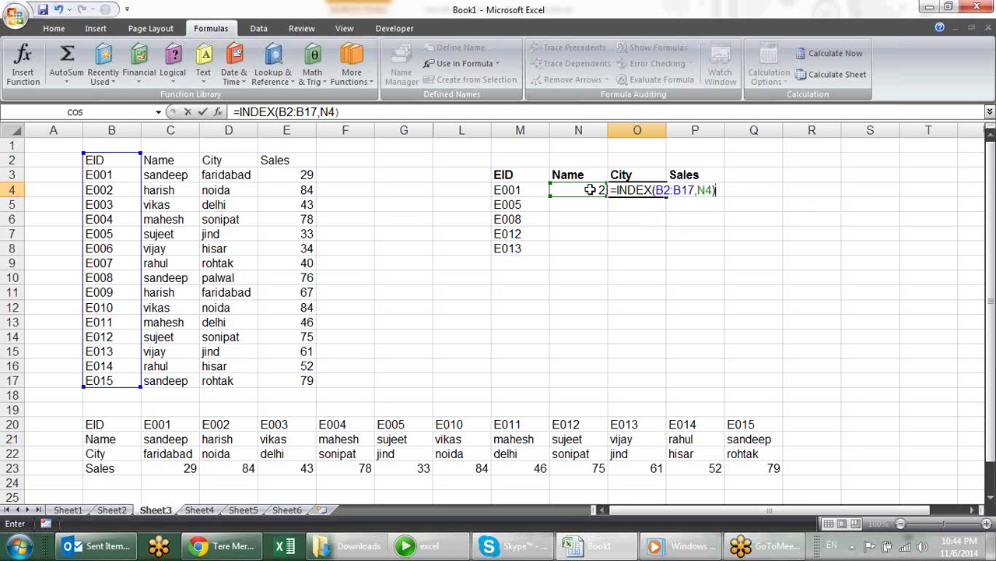
{"action": "key", "text": "Return"}
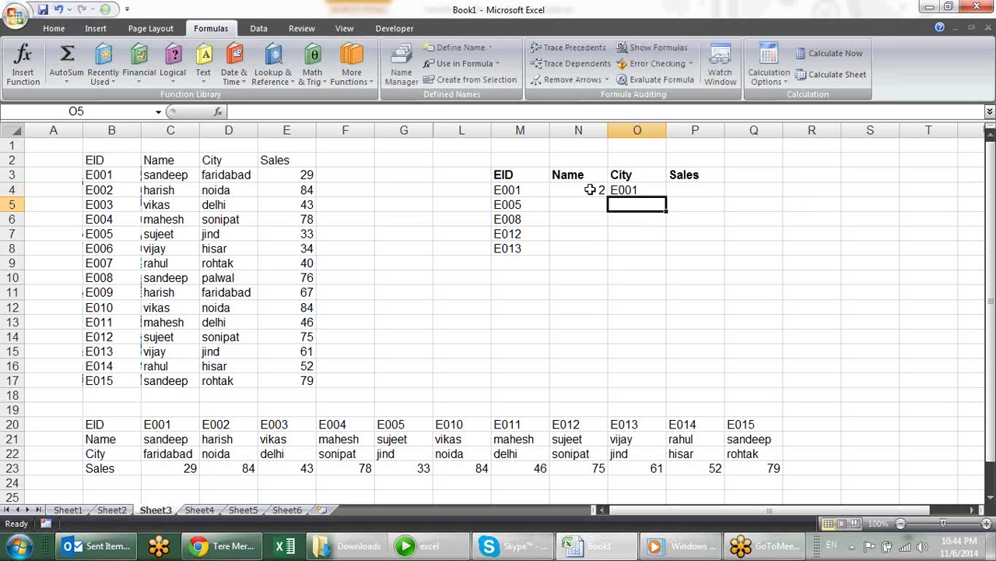
{"action": "left_click", "coordinate": [646, 191]}
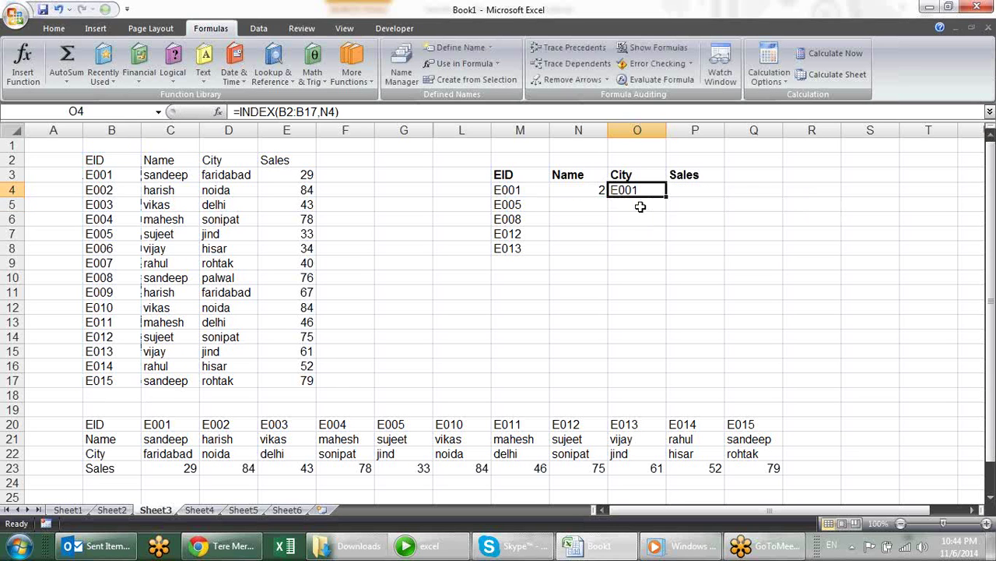
- Replace M4 with E008 copied from M6 to test the lookups
{"action": "left_click", "coordinate": [529, 219]}
{"action": "key", "text": "ctrl+c"}
{"action": "left_click", "coordinate": [517, 190]}
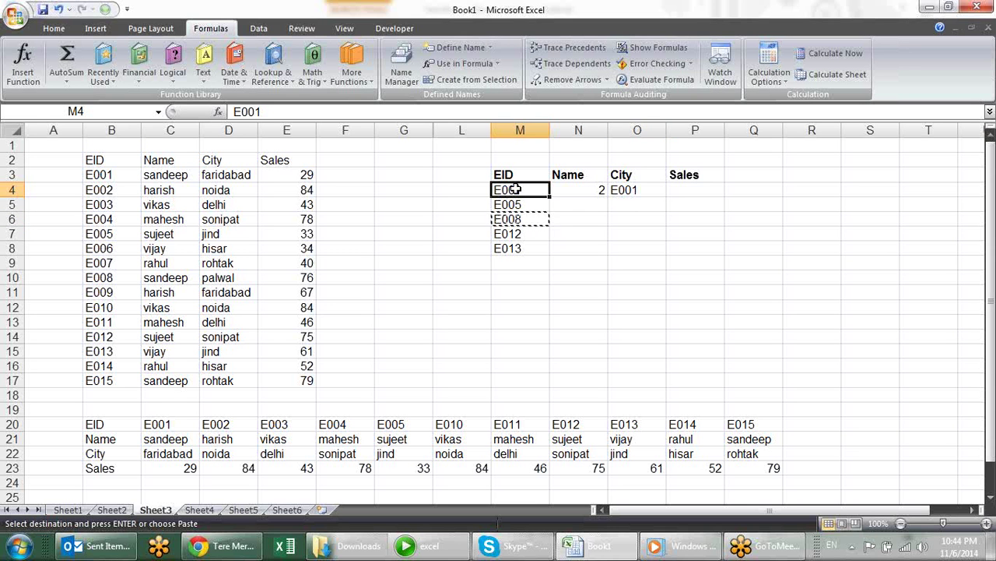
{"action": "key", "text": "Return"}
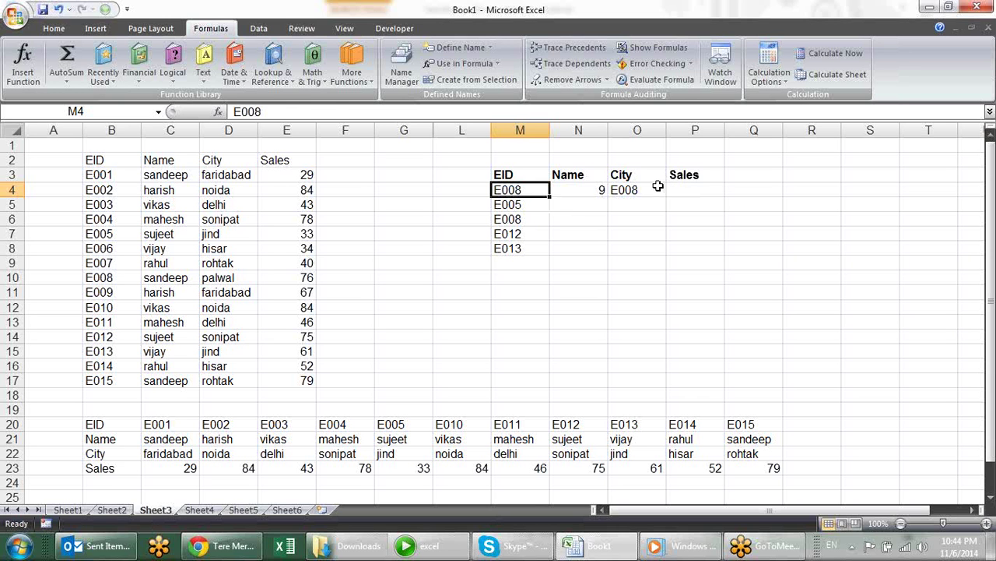
{"action": "left_click", "coordinate": [658, 187]}
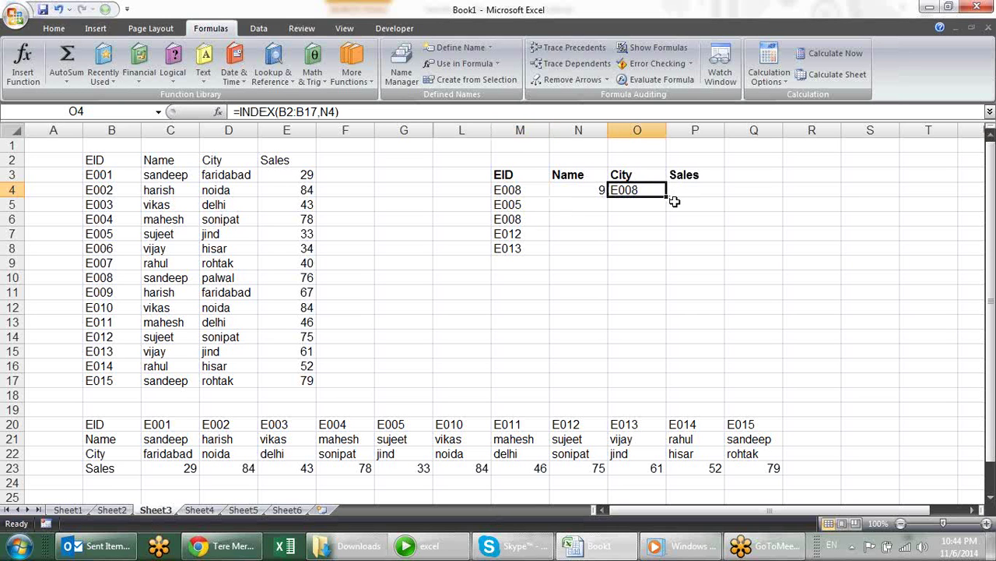
- Change O4's INDEX range to D2:D17 so it returns palwal for E008
{"action": "key", "text": "F2"}
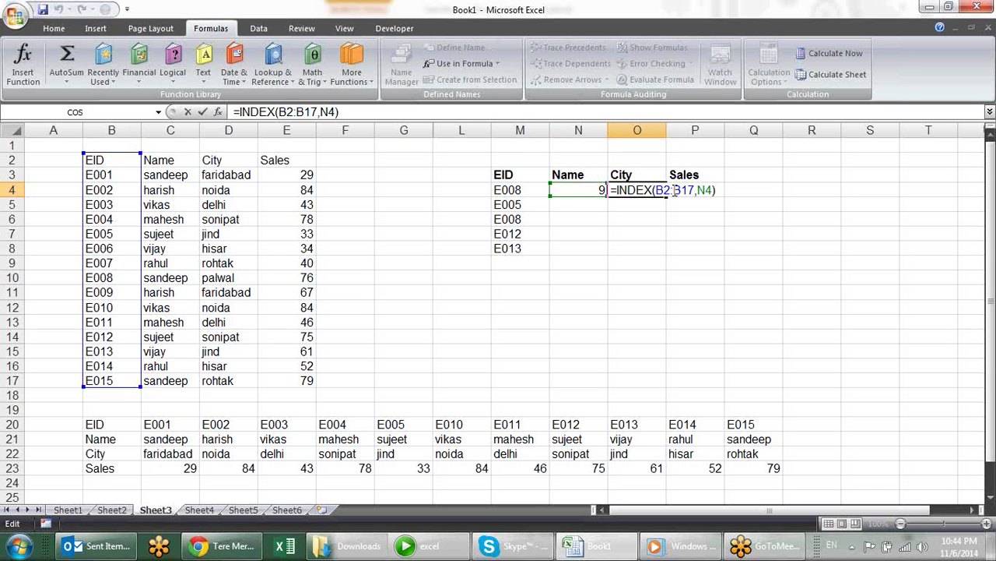
{"action": "left_click", "coordinate": [675, 190]}
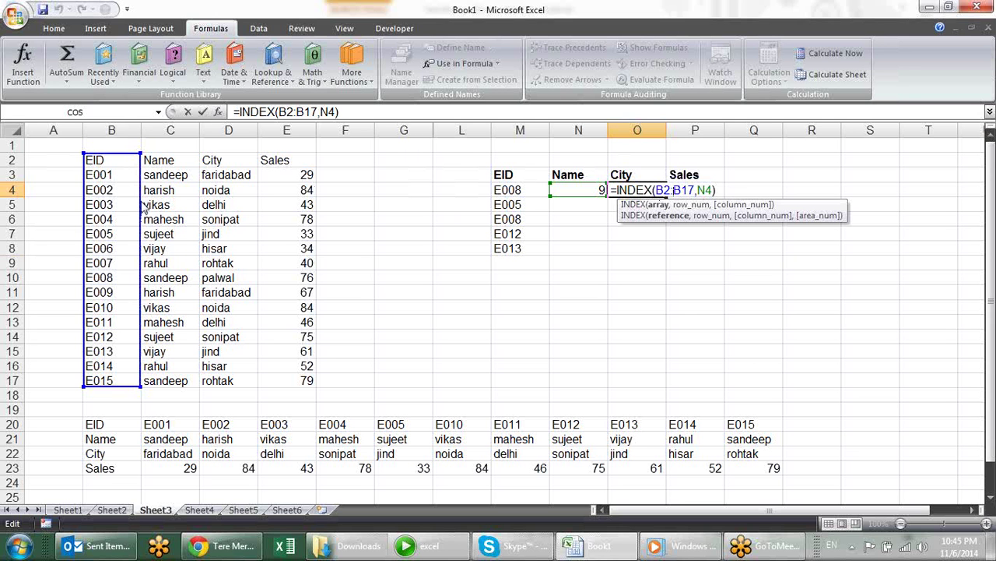
{"action": "mouse_move", "coordinate": [143, 204]}
{"action": "left_mouse_down"}
{"action": "mouse_move", "coordinate": [209, 220]}
{"action": "mouse_move", "coordinate": [256, 185]}
{"action": "left_mouse_up"}
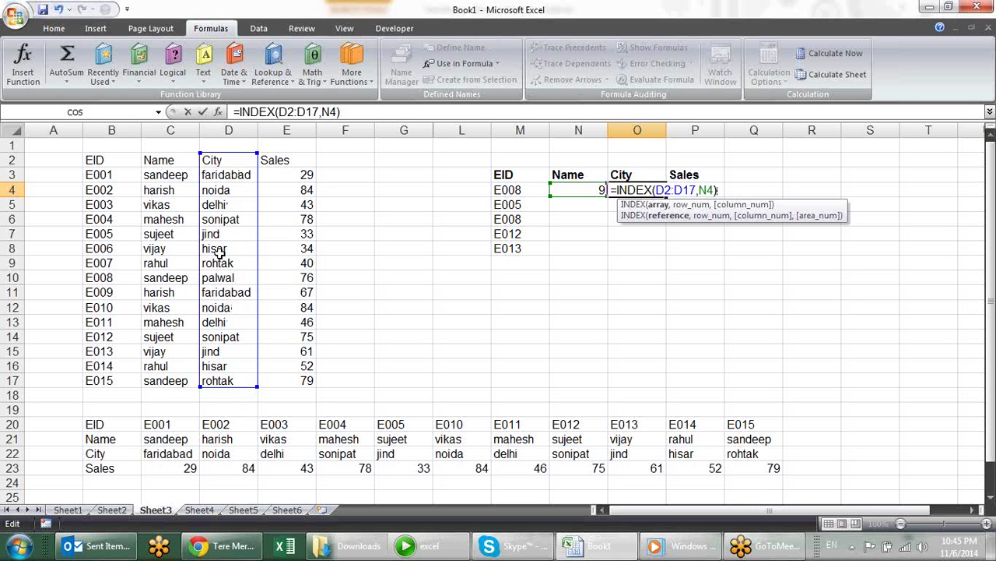
{"action": "key", "text": "Return"}
{"action": "left_click", "coordinate": [507, 192]}
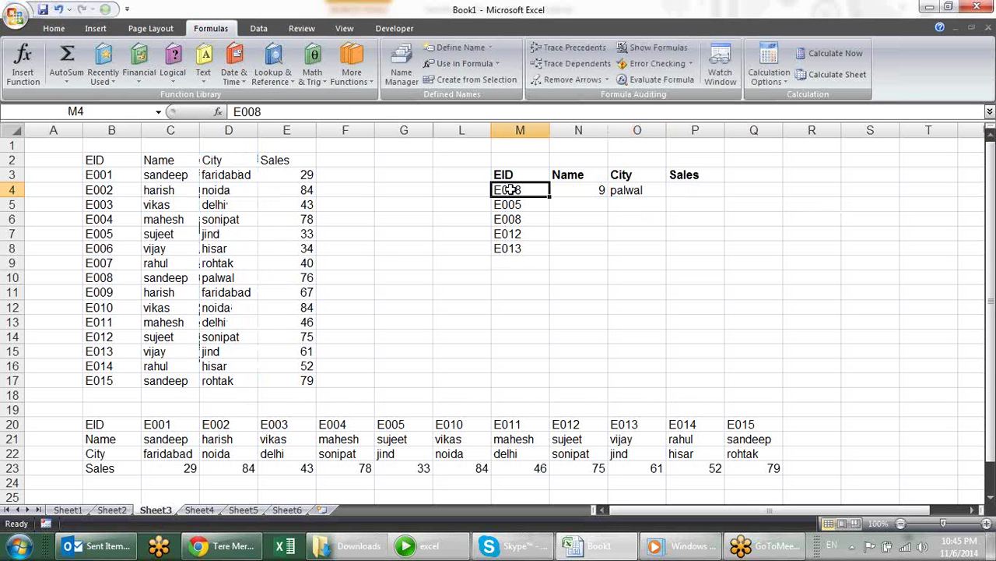
{"action": "left_click", "coordinate": [249, 276]}
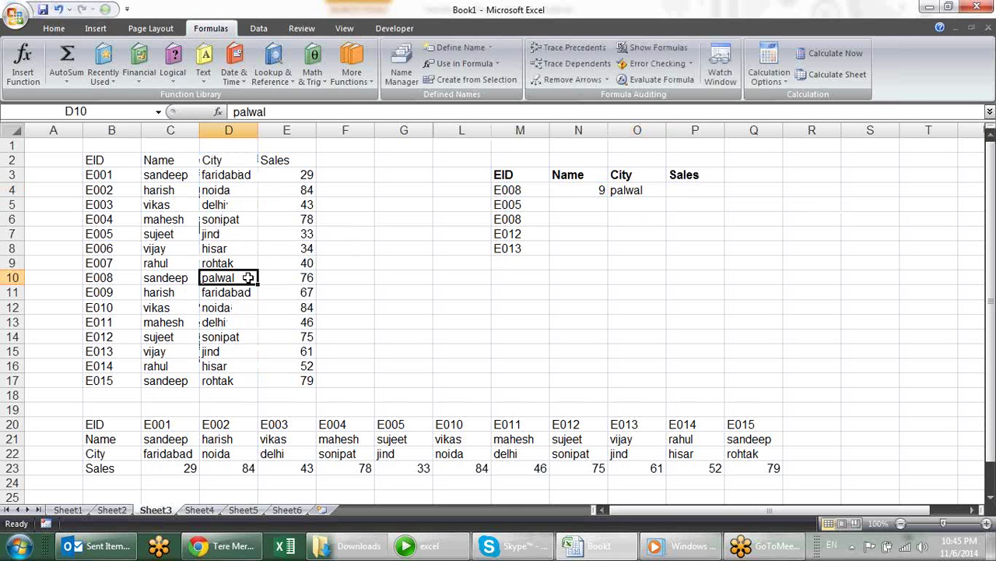
{"action": "left_click", "coordinate": [660, 192]}
{"action": "left_click", "coordinate": [689, 192]}
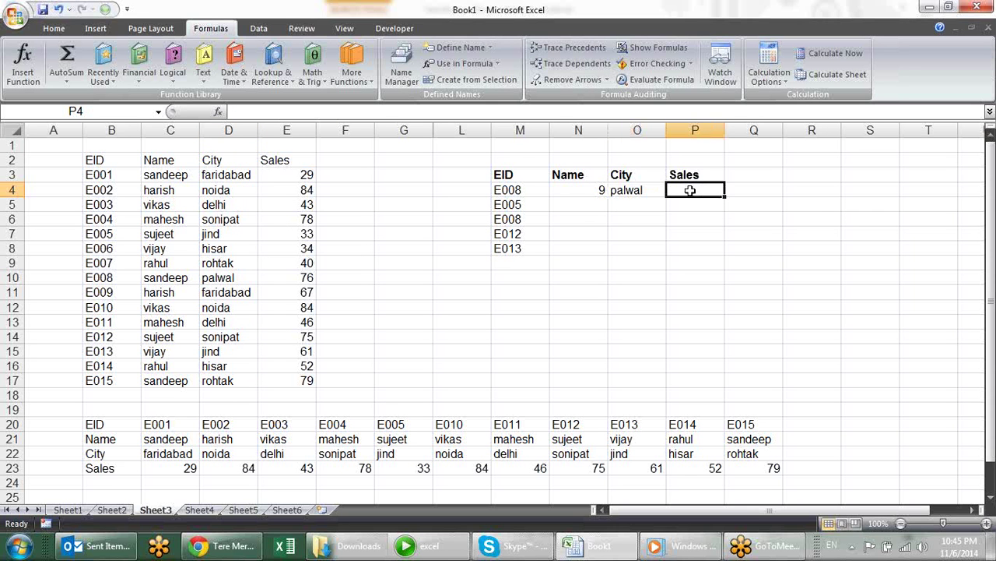
- Enter =INDEX(E2:E17,N4) in P4 to return E008's sales of 76
{"action": "type", "text": "=int"}
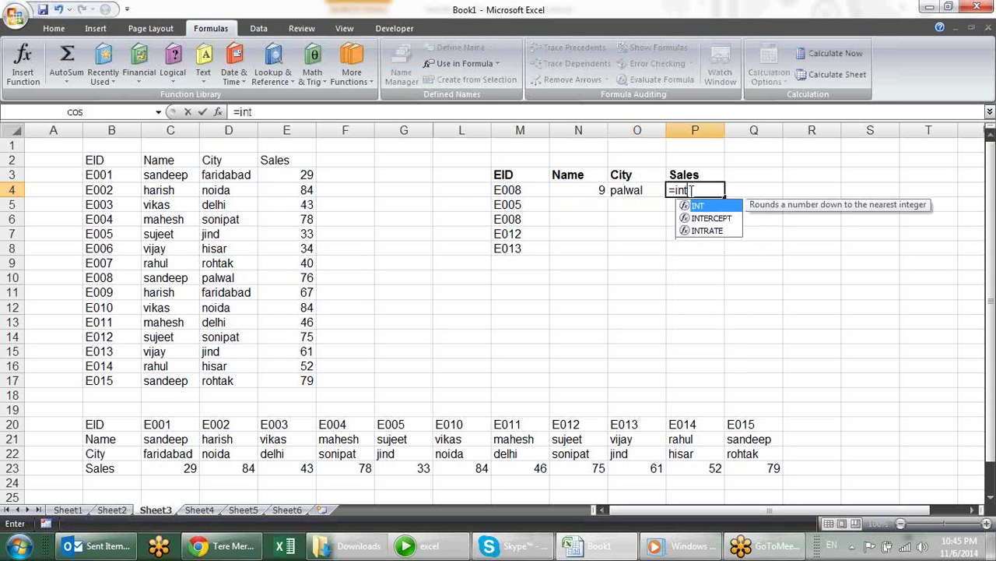
{"action": "key", "text": "BackSpace"}
{"action": "type", "text": "d"}
{"action": "key", "text": "Tab"}
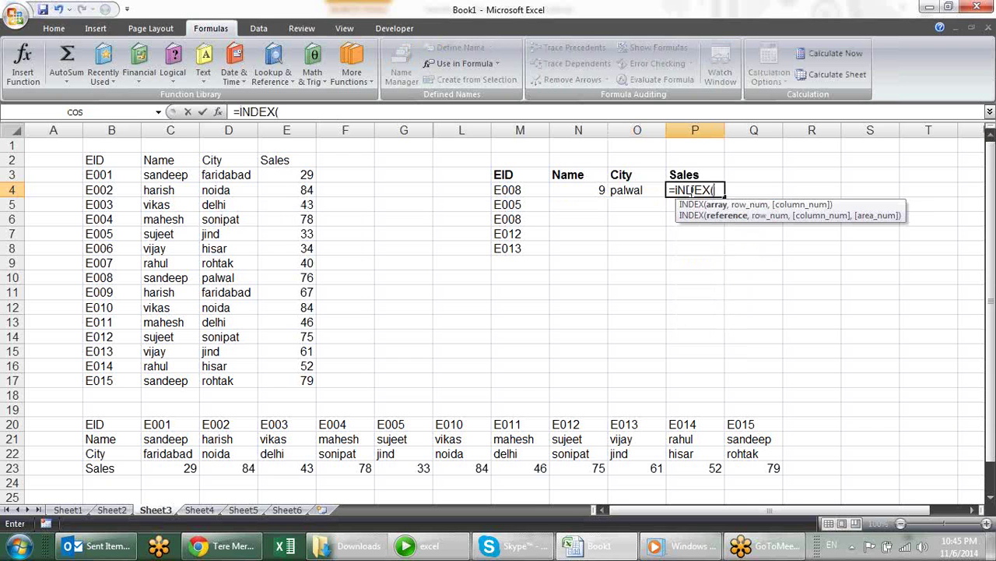
{"action": "mouse_move", "coordinate": [263, 160]}
{"action": "left_mouse_down"}
{"action": "mouse_move", "coordinate": [305, 372]}
{"action": "mouse_move", "coordinate": [296, 380]}
{"action": "left_mouse_up"}
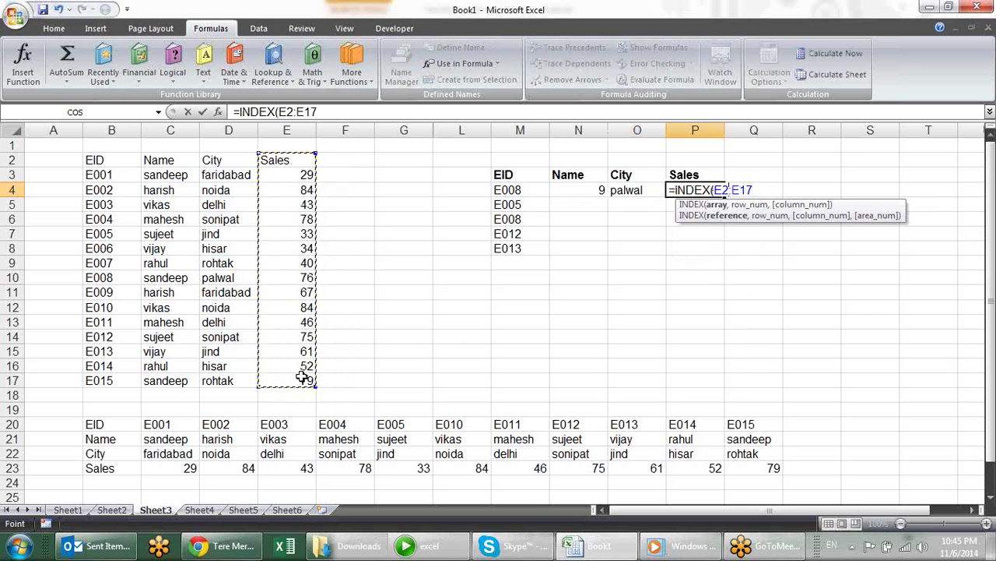
{"action": "type", "text": ","}
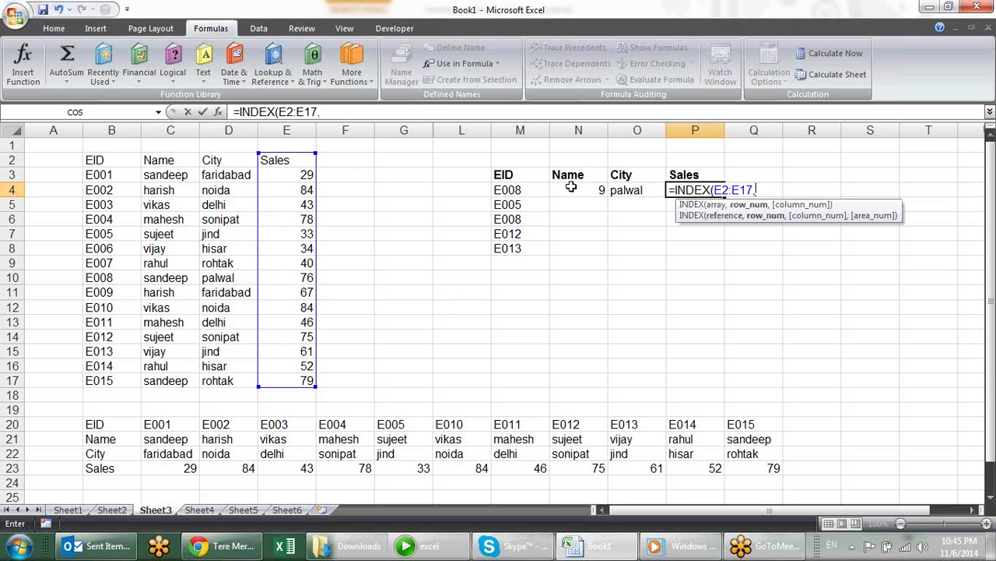
{"action": "left_click", "coordinate": [569, 189]}
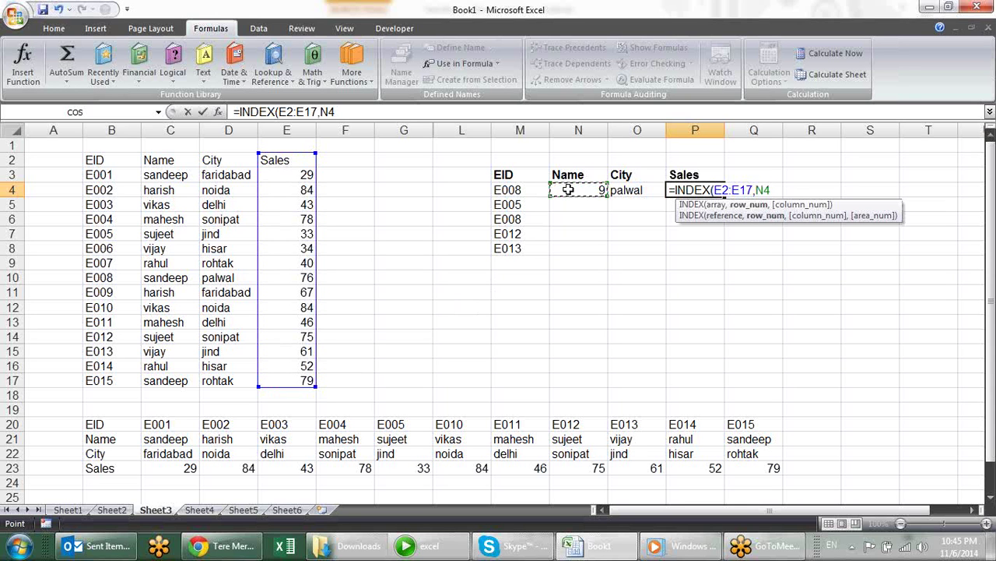
{"action": "type", "text": ")"}
{"action": "key", "text": "Return"}
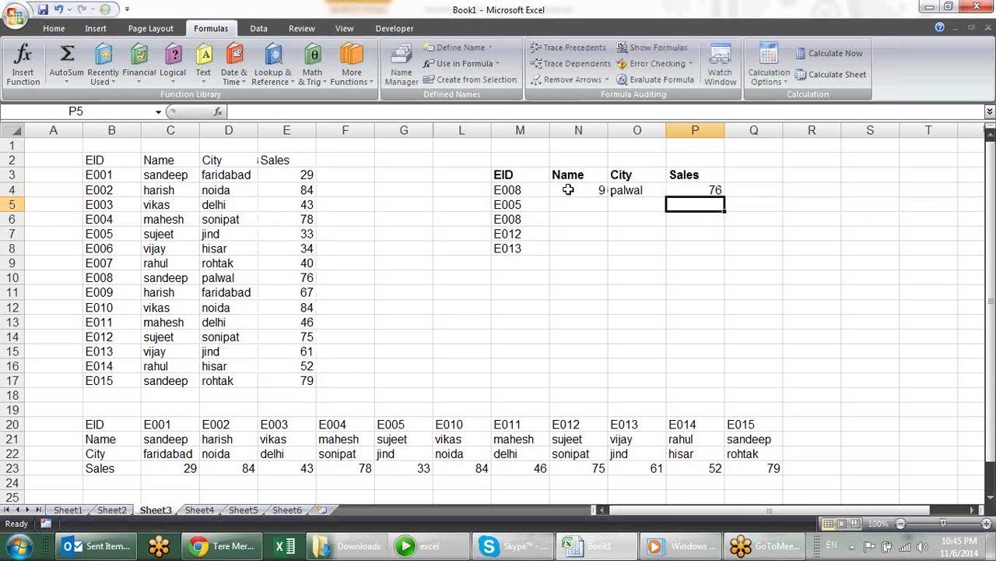
- Check E008's row in the source table, then clear the City and Sales results in O4:P4
{"action": "left_click_drag", "start_coordinate": [302, 278], "coordinate": [271, 276]}
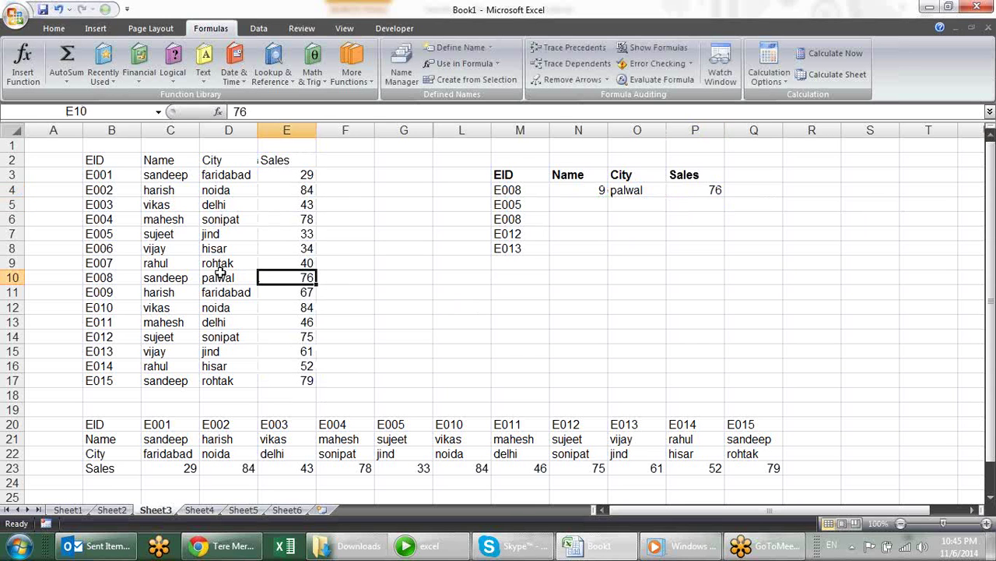
{"action": "left_click_drag", "start_coordinate": [633, 190], "coordinate": [703, 198]}
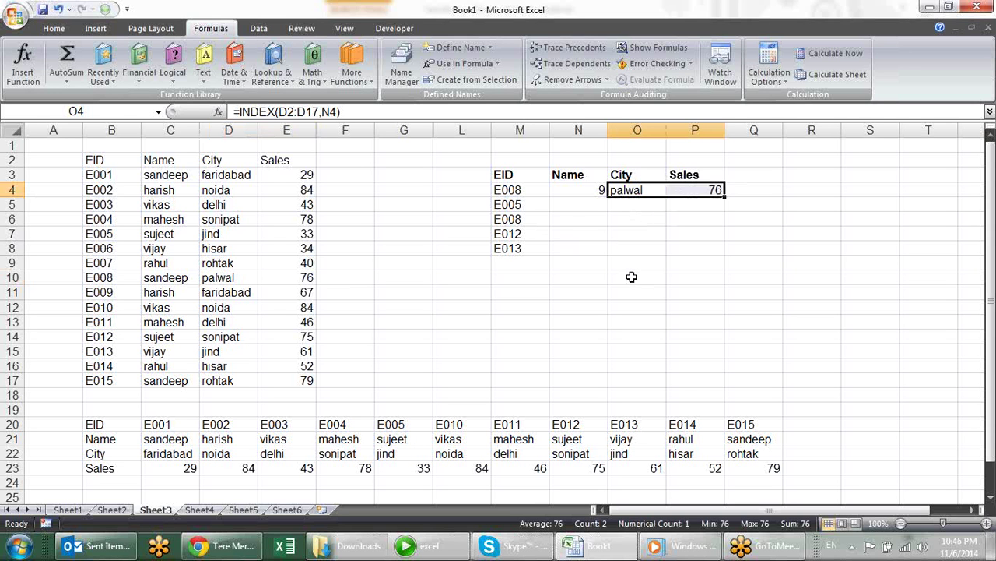
{"action": "key", "text": "Delete"}
{"action": "key", "text": "Down"}
{"action": "key", "text": "Down"}
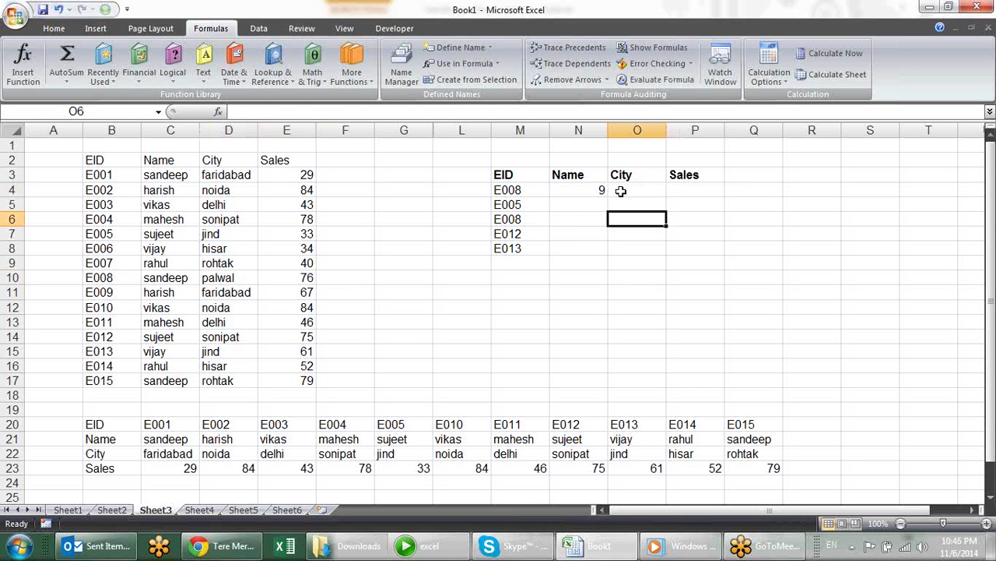
- Change N4 to =INDEX(C2:C17,MATCH(M4,B2:B17,0)), accepting Excel's bracket fix, so it returns sandeep
{"action": "left_click", "coordinate": [600, 190]}
{"action": "key", "text": "F2"}
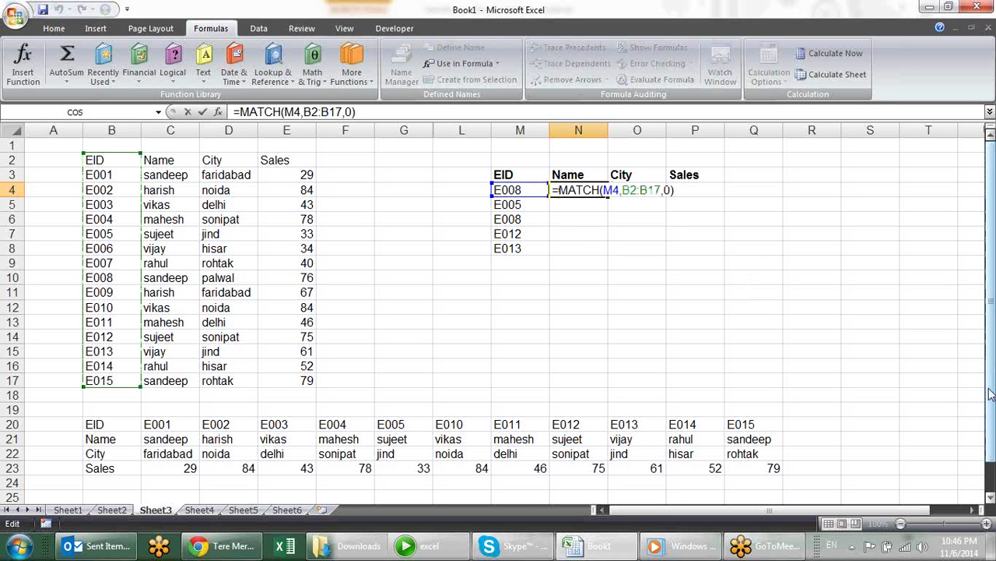
{"action": "type", "text": "ind"}
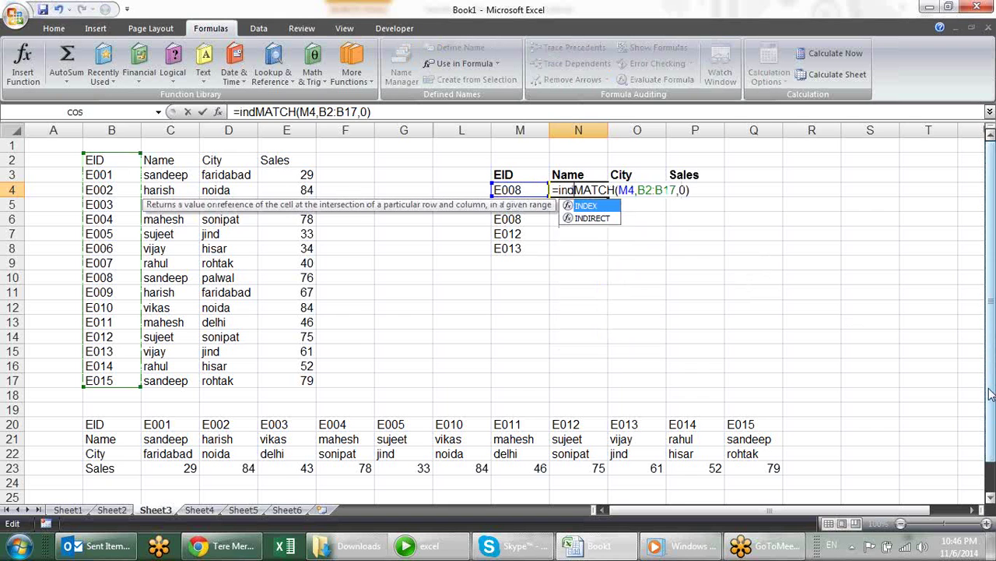
{"action": "key", "text": "Tab"}
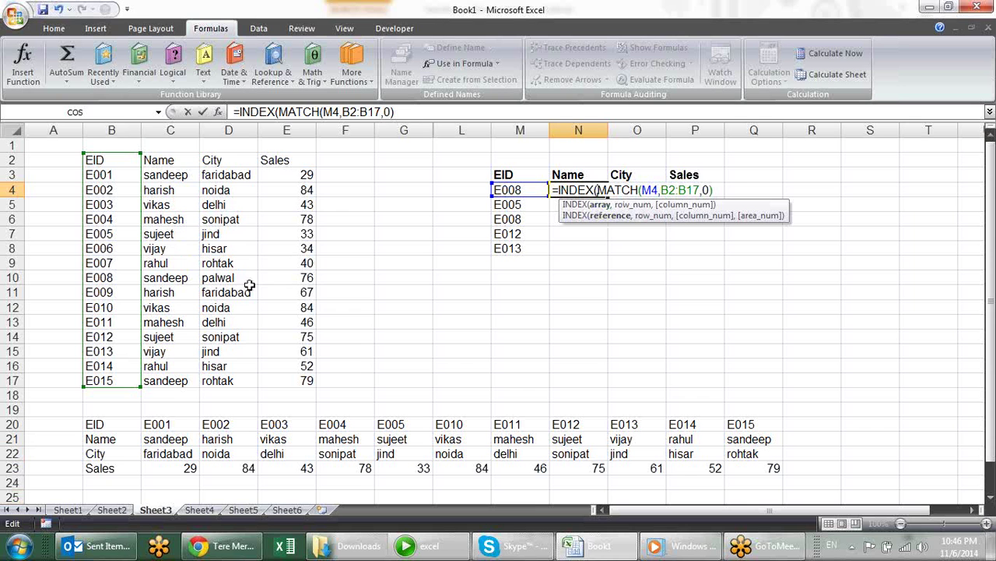
{"action": "left_click_drag", "start_coordinate": [168, 162], "coordinate": [171, 373]}
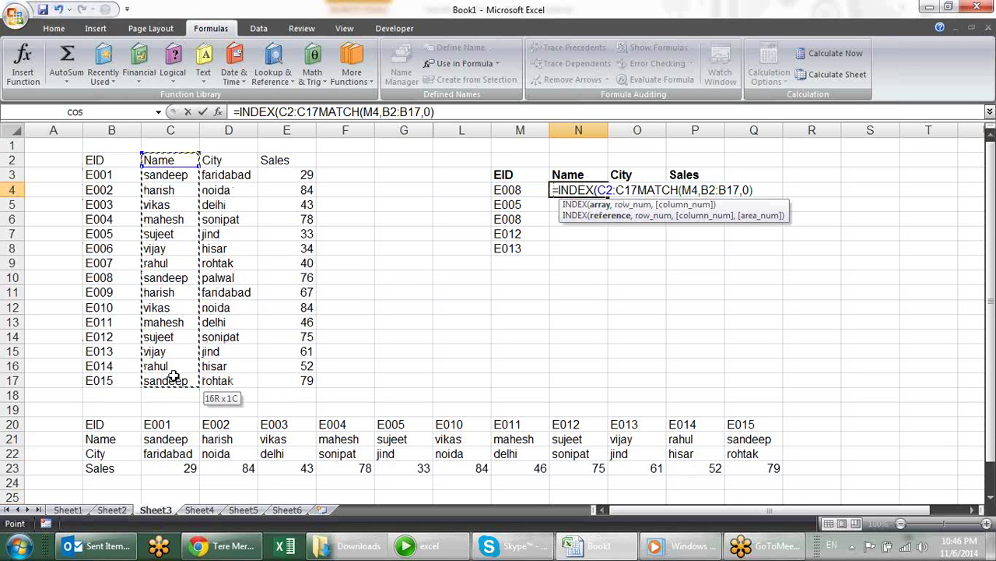
{"action": "type", "text": ","}
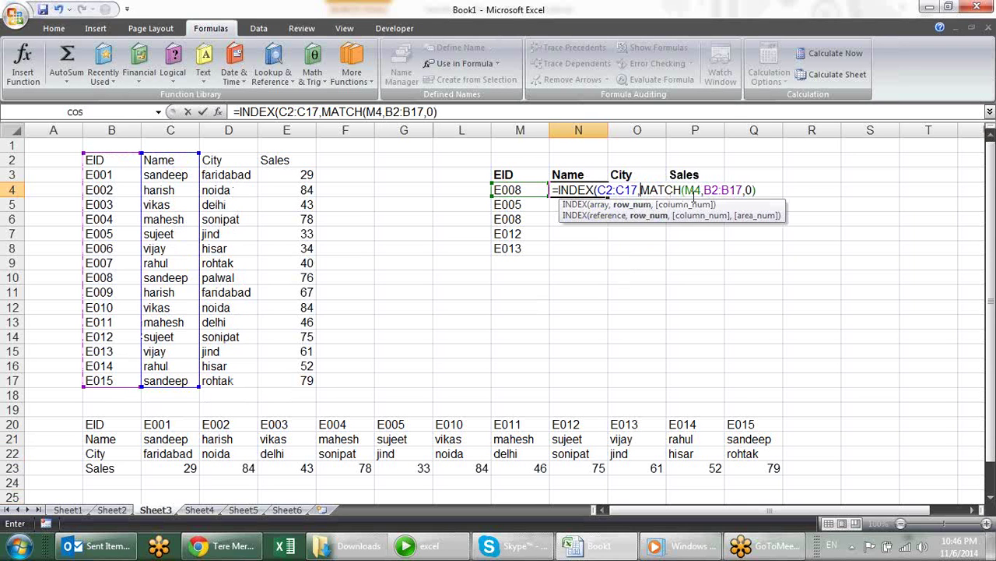
{"action": "key", "text": "Return"}
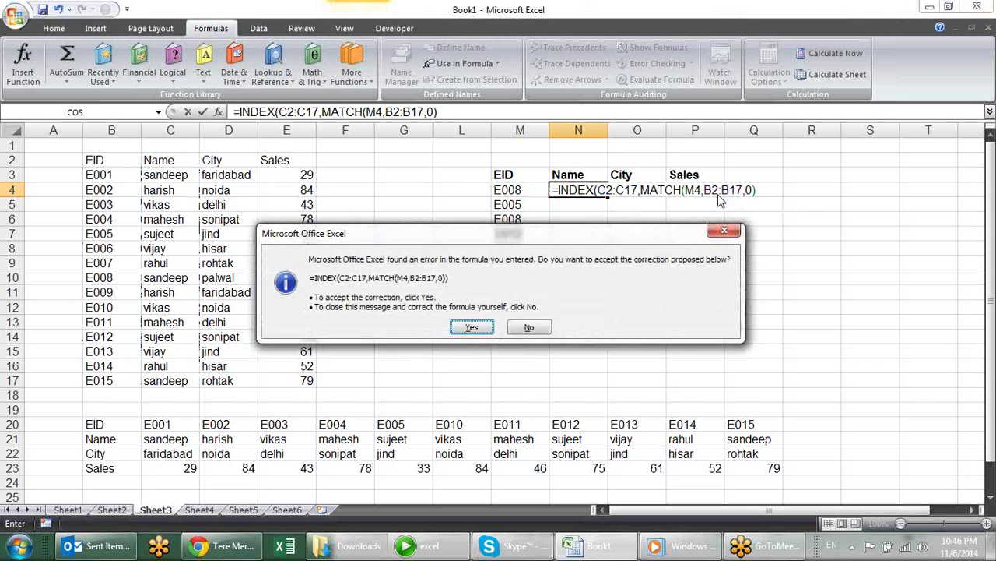
{"action": "key", "text": "Return"}
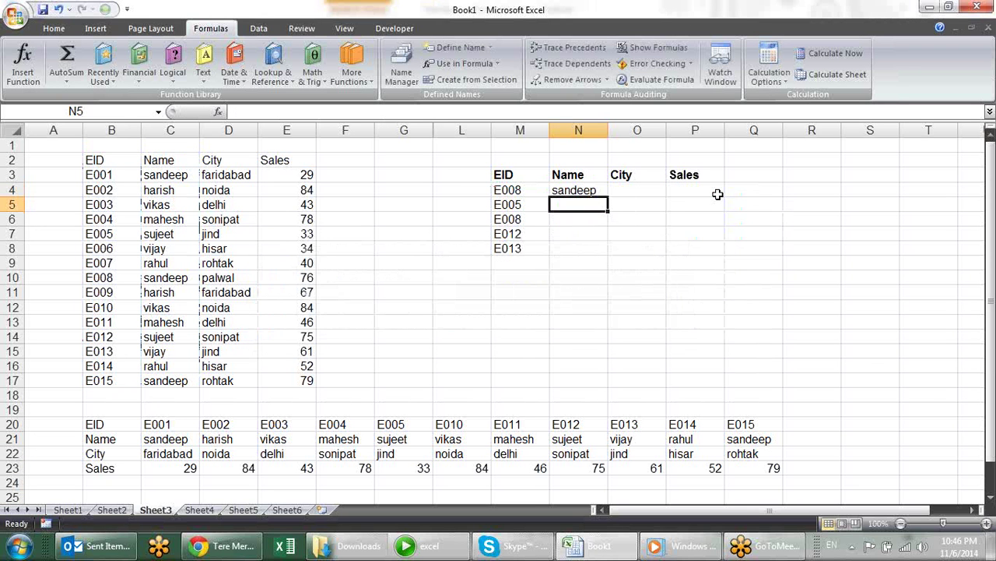
{"action": "key", "text": "Up"}
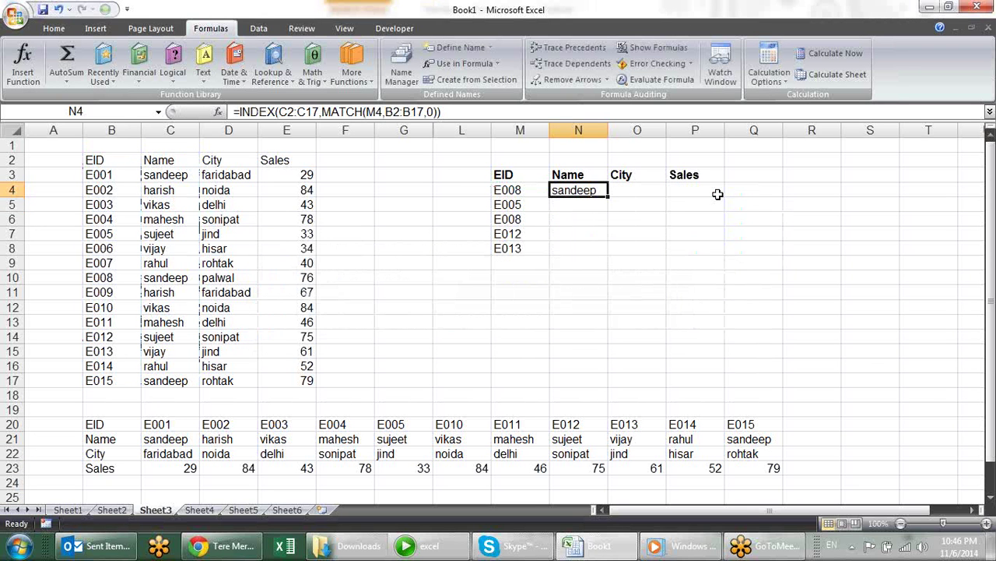
- Lock N4's references to C$2:C$17, $M4 and $B$2:$B$17
{"action": "key", "text": "F2"}
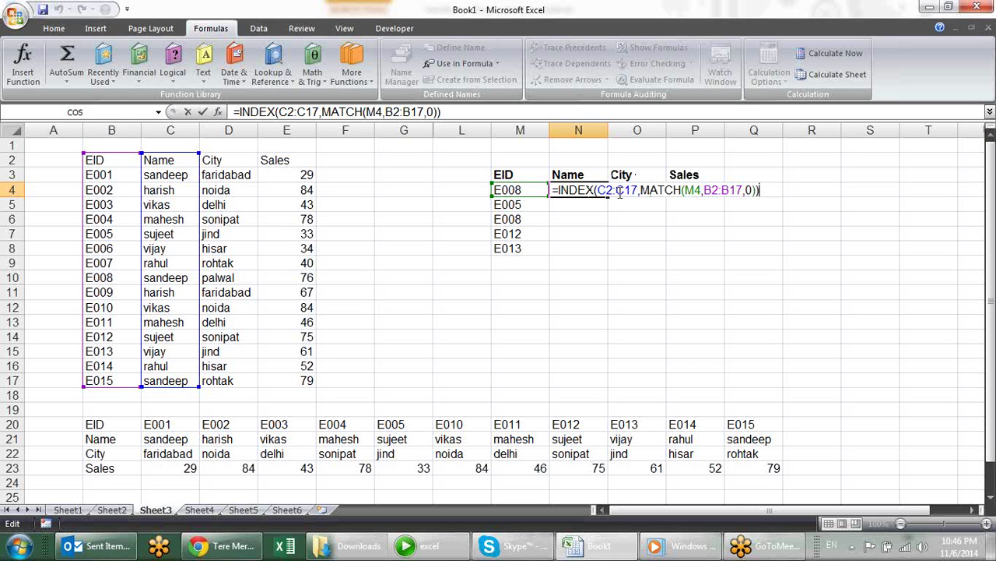
{"action": "left_click", "coordinate": [607, 190]}
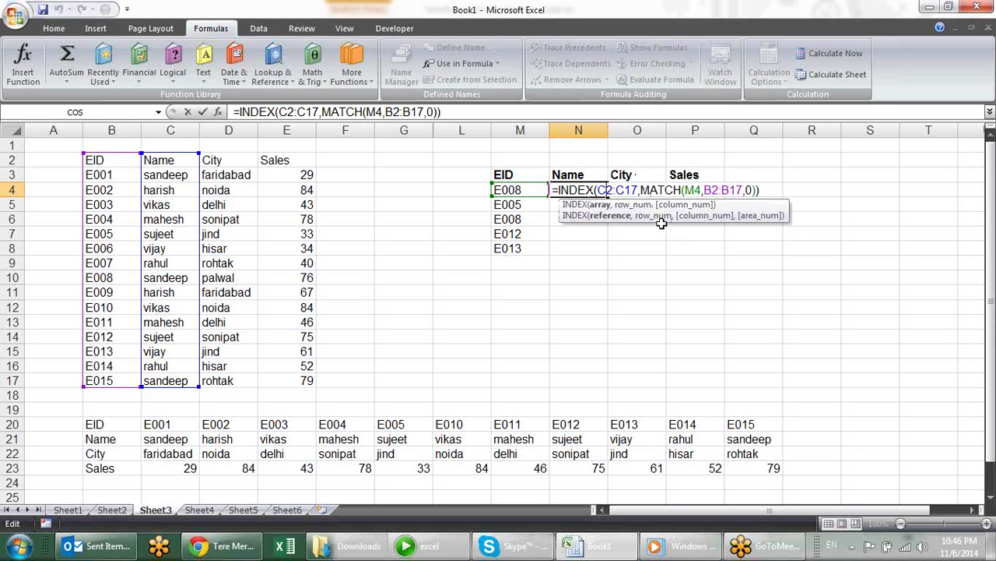
{"action": "type", "text": "$2:C"}
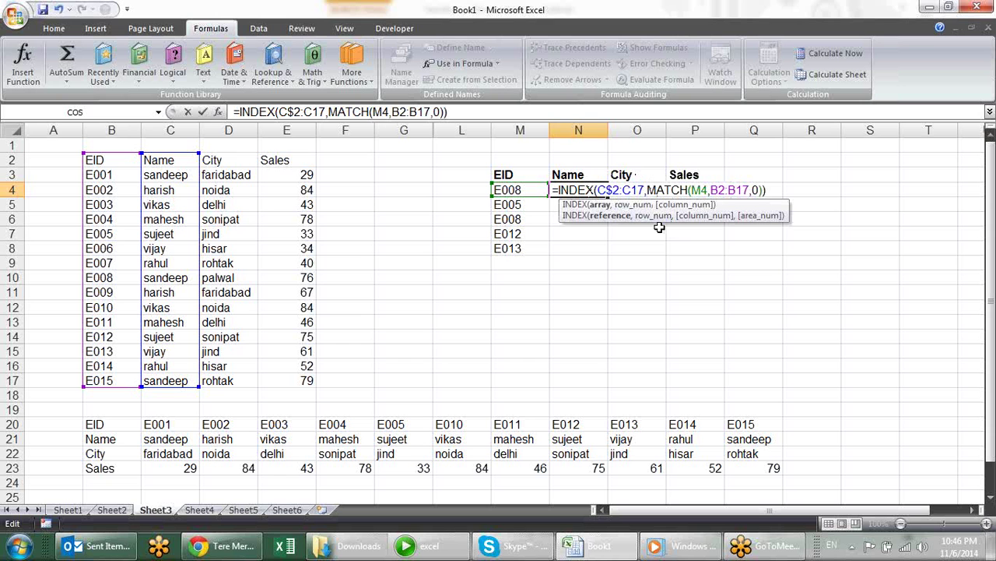
{"action": "type", "text": "$"}
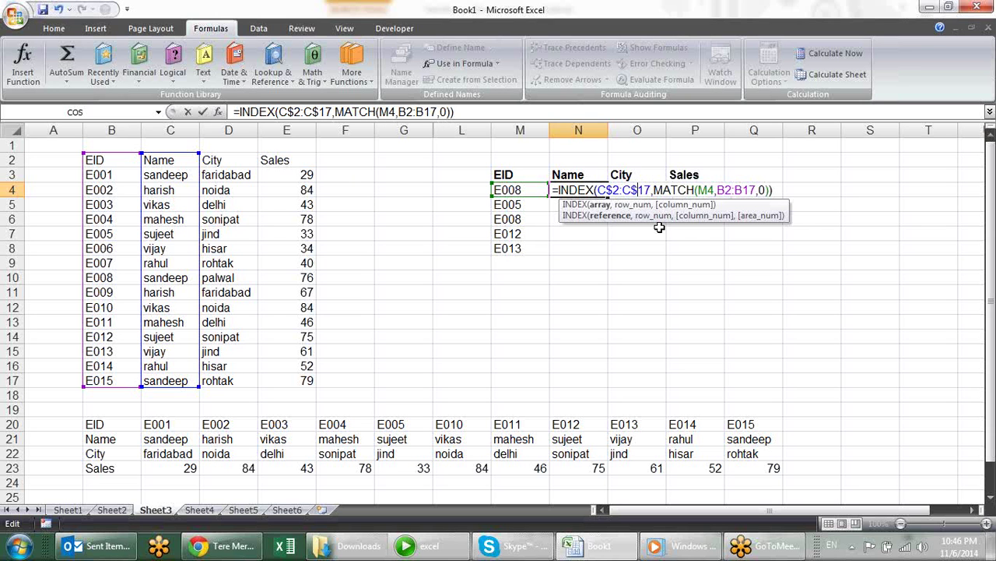
{"action": "left_click", "coordinate": [709, 190]}
{"action": "type", "text": "$"}
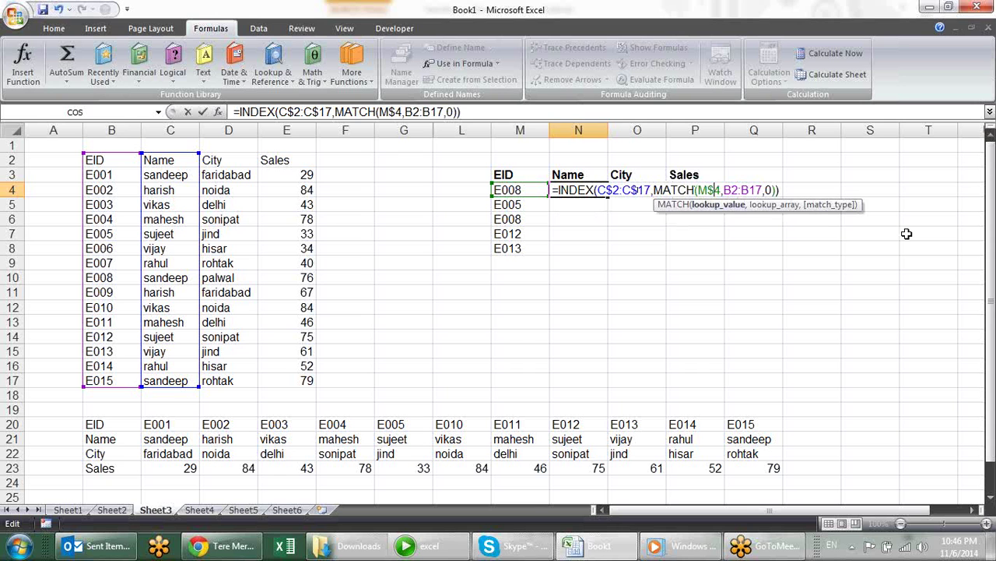
{"action": "key", "text": "BackSpace"}
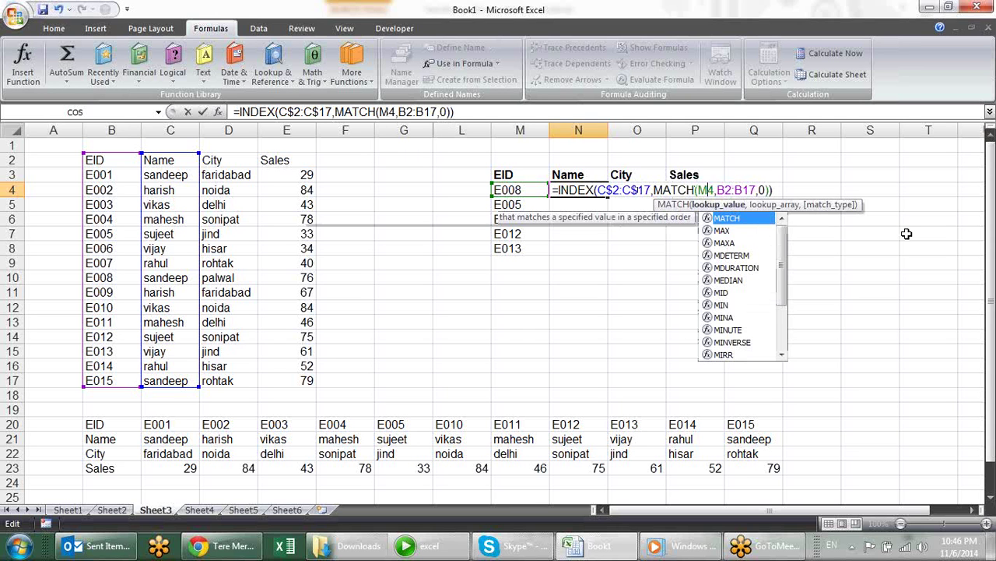
{"action": "left_click", "coordinate": [699, 190]}
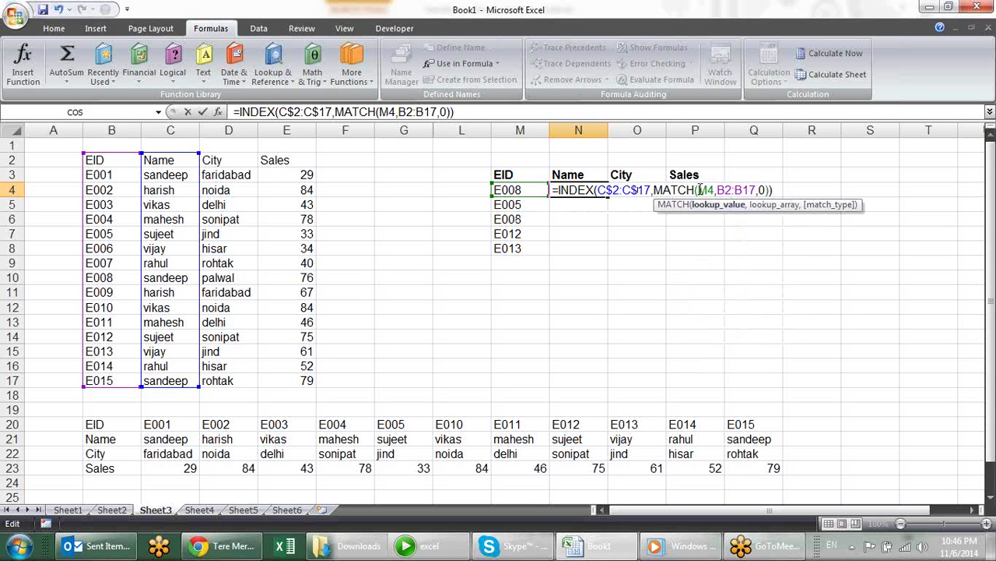
{"action": "type", "text": "$"}
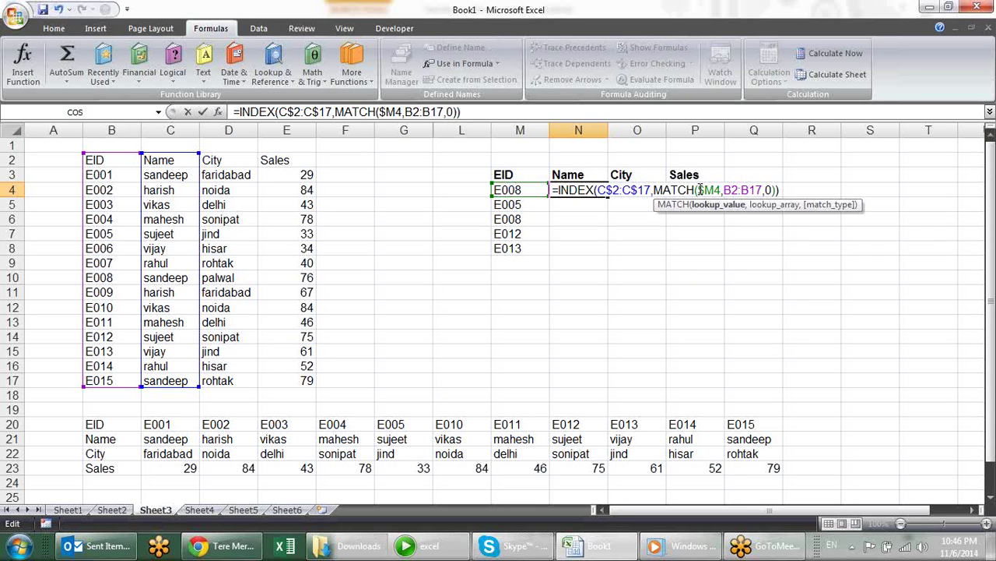
{"action": "left_click", "coordinate": [757, 190]}
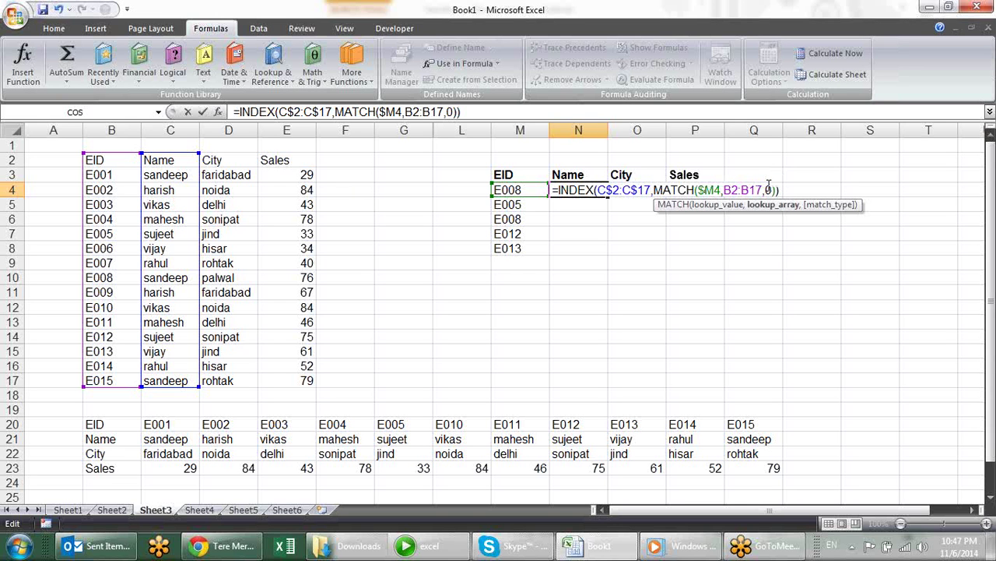
{"action": "left_click_drag", "start_coordinate": [763, 190], "coordinate": [724, 190]}
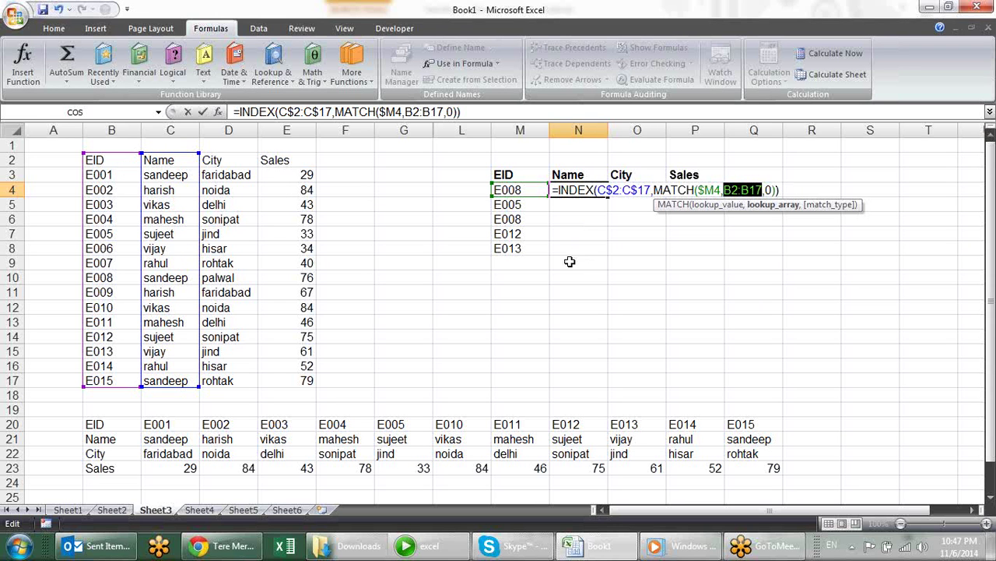
{"action": "key", "text": "F4"}
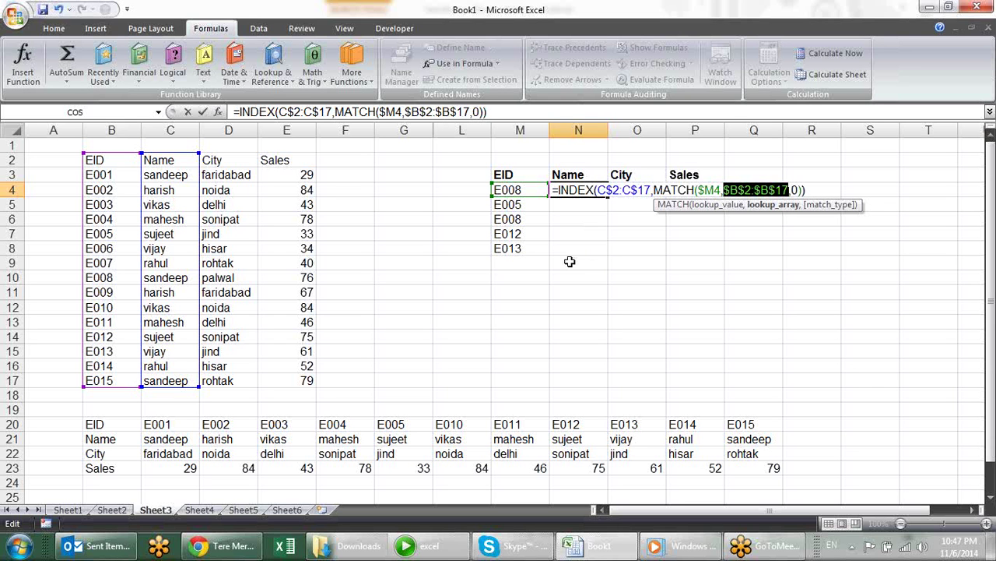
{"action": "key", "text": "Return"}
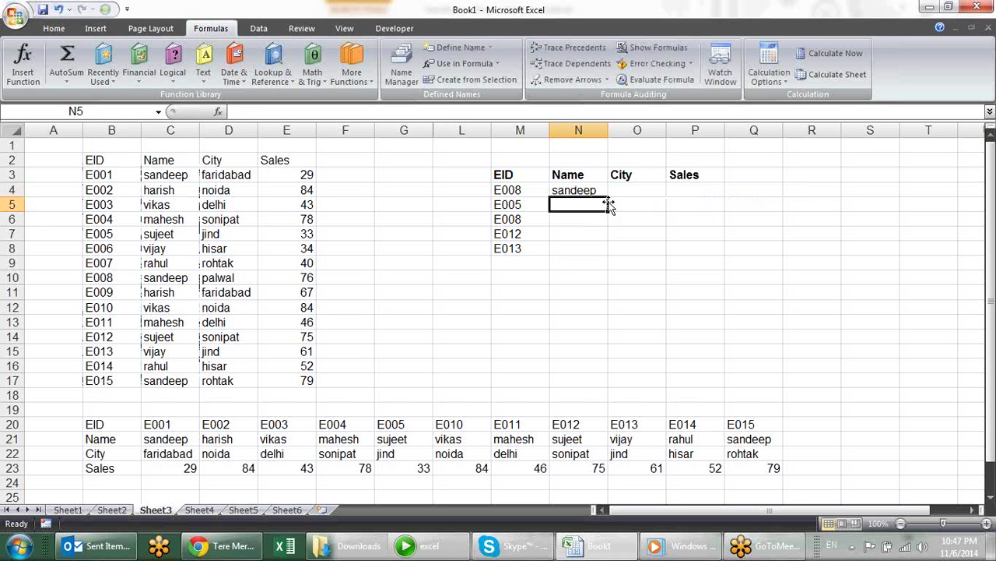
- Fill N4's lookup formula across to P4 and down to row 8
{"action": "left_click", "coordinate": [596, 186]}
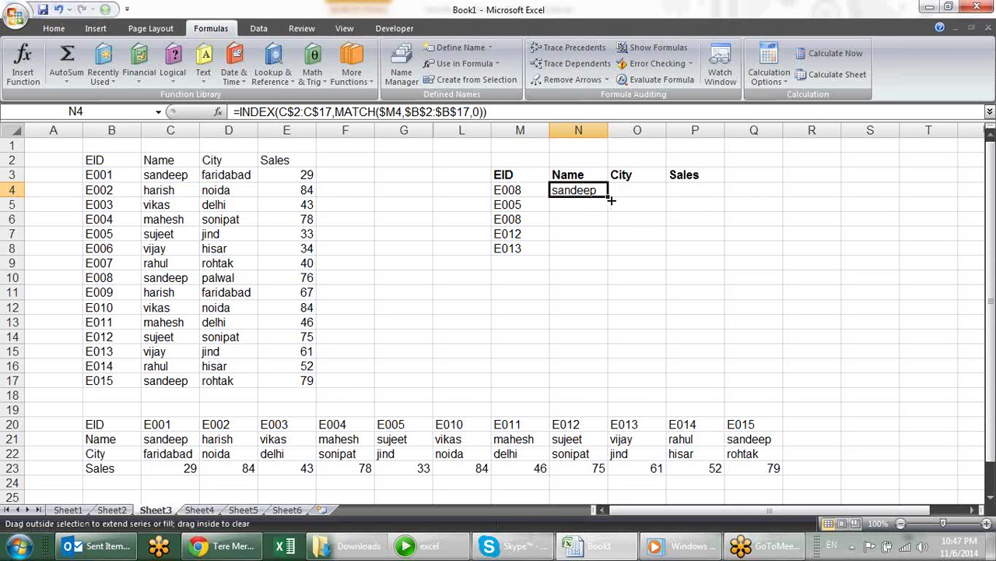
{"action": "mouse_move", "coordinate": [608, 198]}
{"action": "left_mouse_down"}
{"action": "mouse_move", "coordinate": [727, 200]}
{"action": "mouse_move", "coordinate": [732, 256]}
{"action": "left_mouse_up"}
{"action": "left_click", "coordinate": [796, 278]}
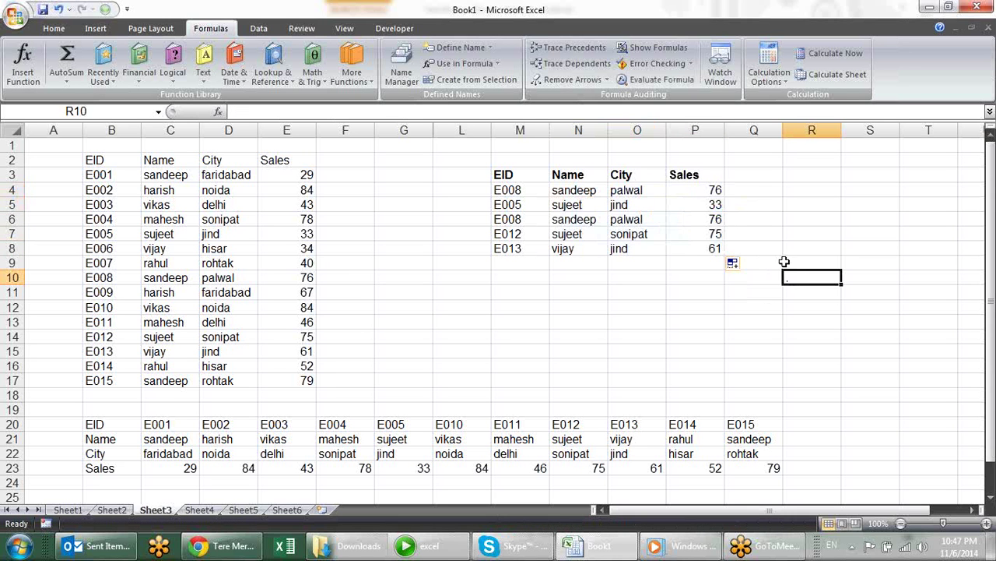
{"action": "left_click", "coordinate": [691, 191]}
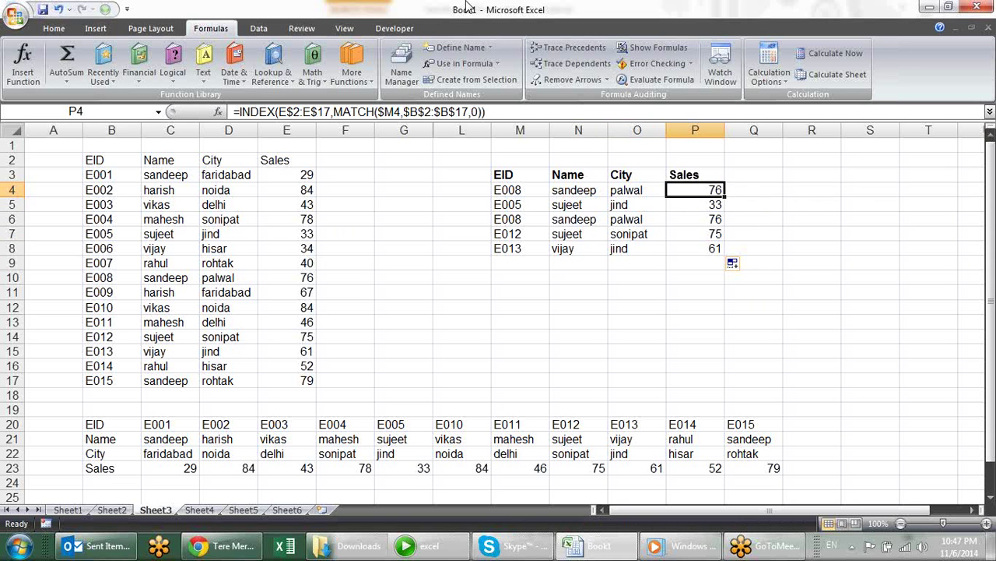
- Compare the source data's Name, City and Sales headers with the lookup table's headers
{"action": "left_click", "coordinate": [162, 156]}
{"action": "left_click", "coordinate": [233, 165]}
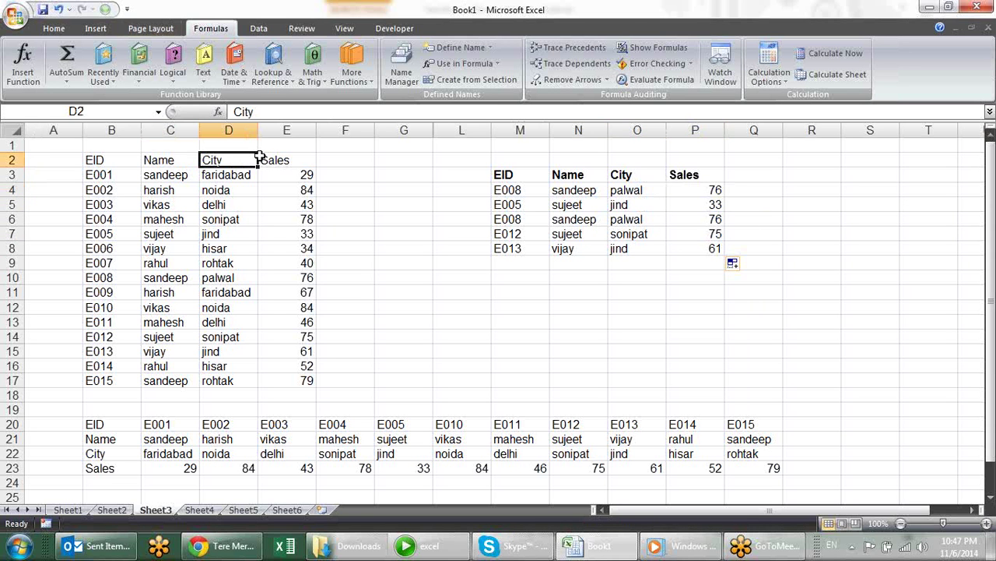
{"action": "left_click", "coordinate": [279, 159]}
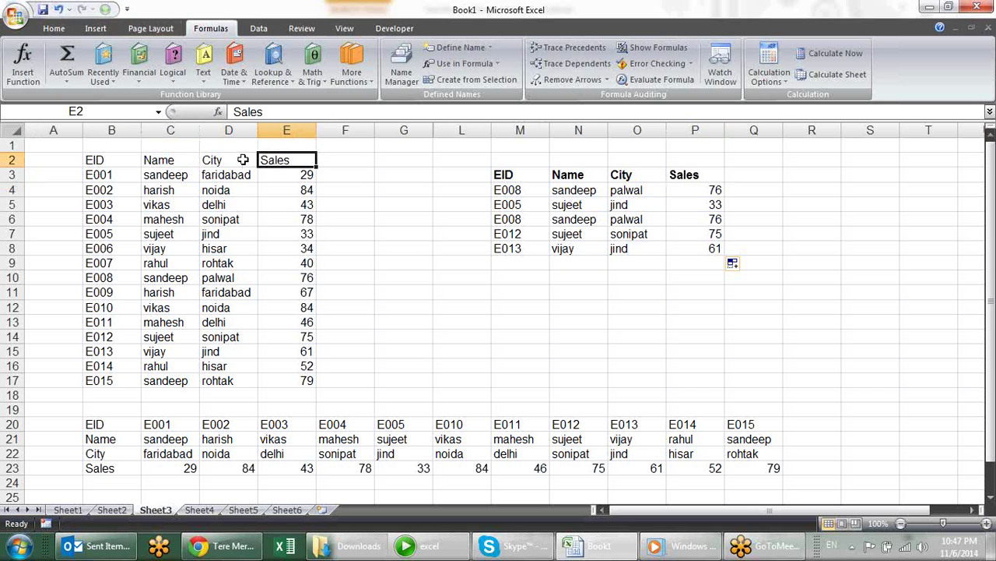
{"action": "left_click", "coordinate": [187, 164]}
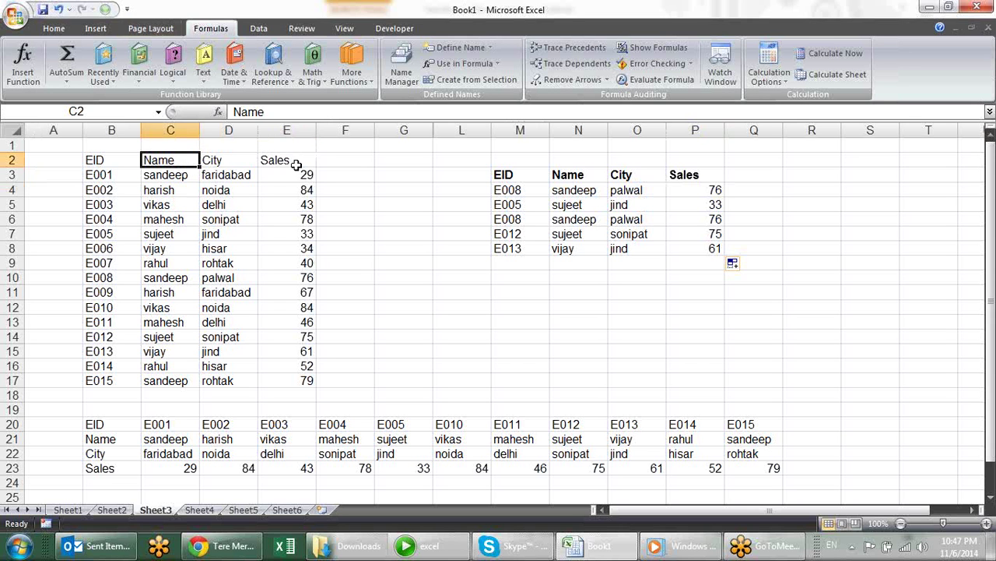
{"action": "left_click", "coordinate": [295, 164]}
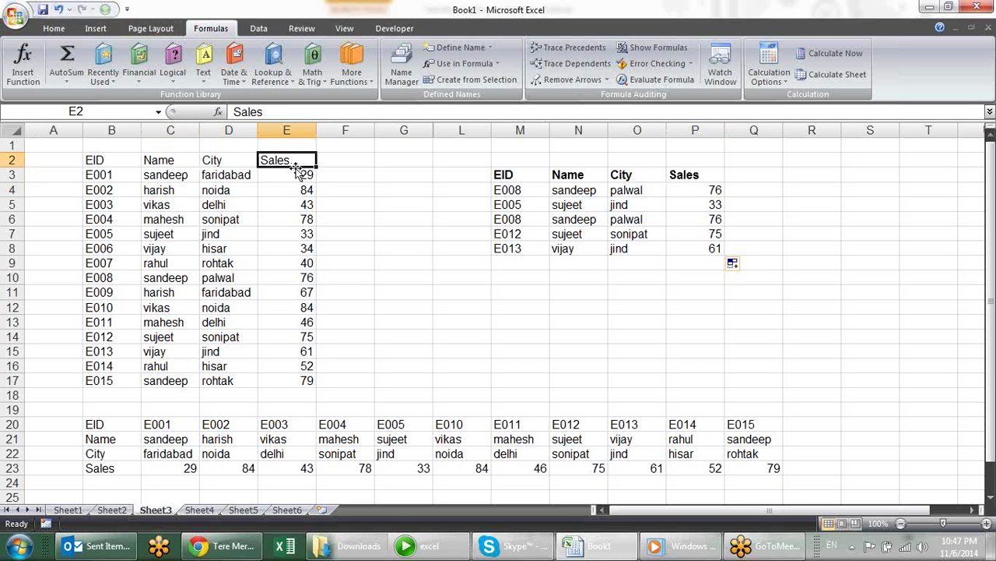
{"action": "left_click", "coordinate": [646, 178]}
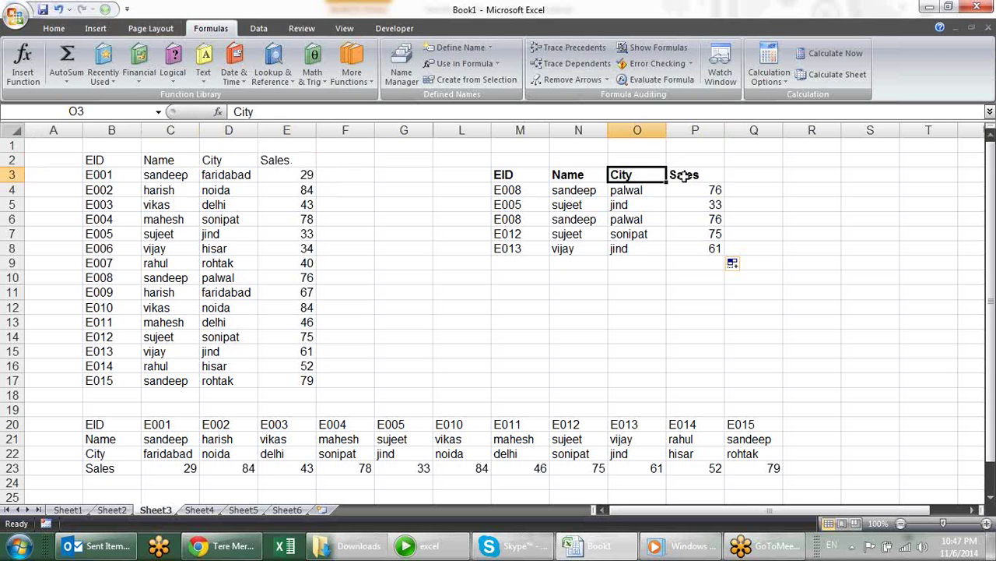
{"action": "left_click", "coordinate": [688, 176]}
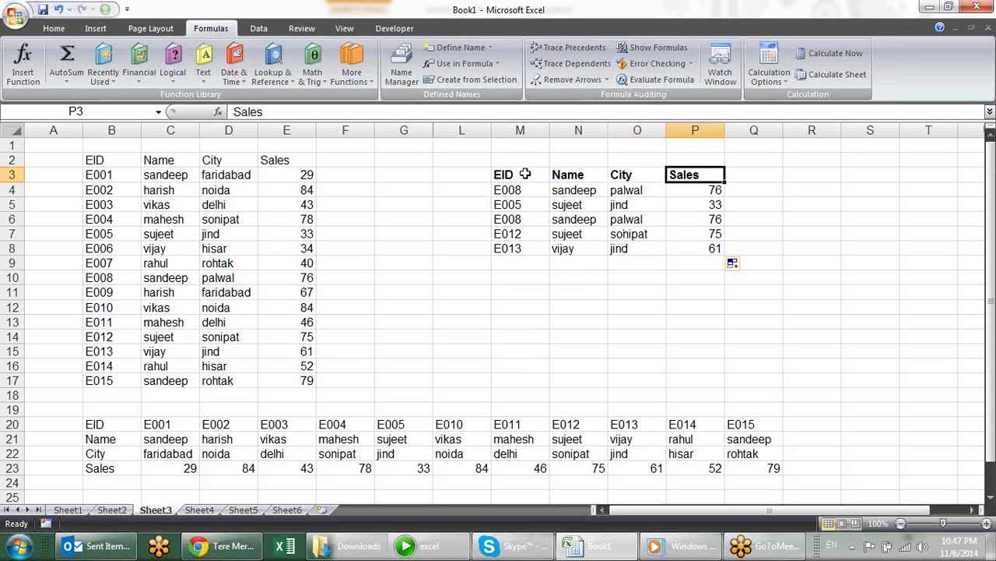
- Copy the M3:P3 headers to M10 and the EIDs E008–E013 to M11
{"action": "left_click_drag", "start_coordinate": [520, 176], "coordinate": [685, 187]}
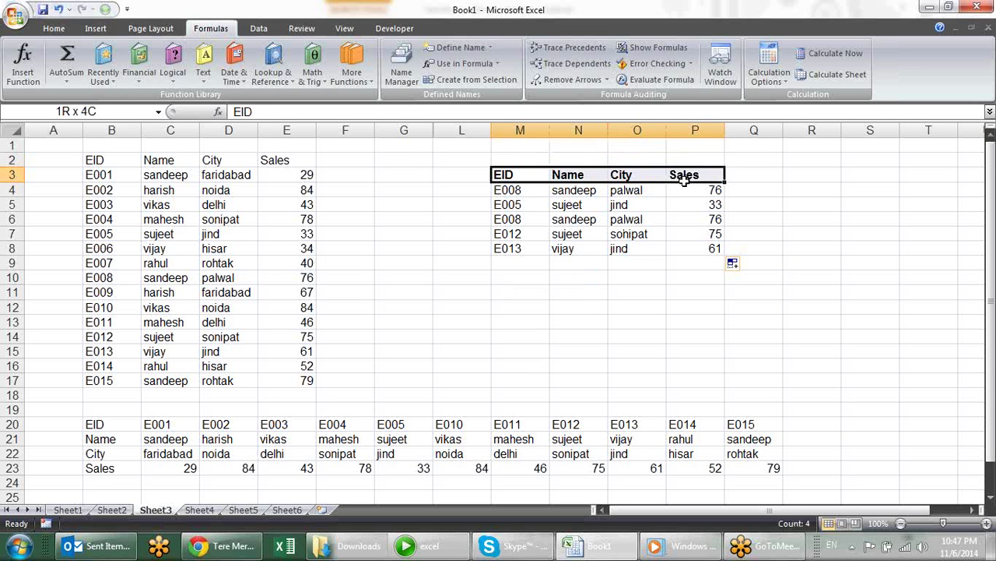
{"action": "key", "text": "ctrl+c"}
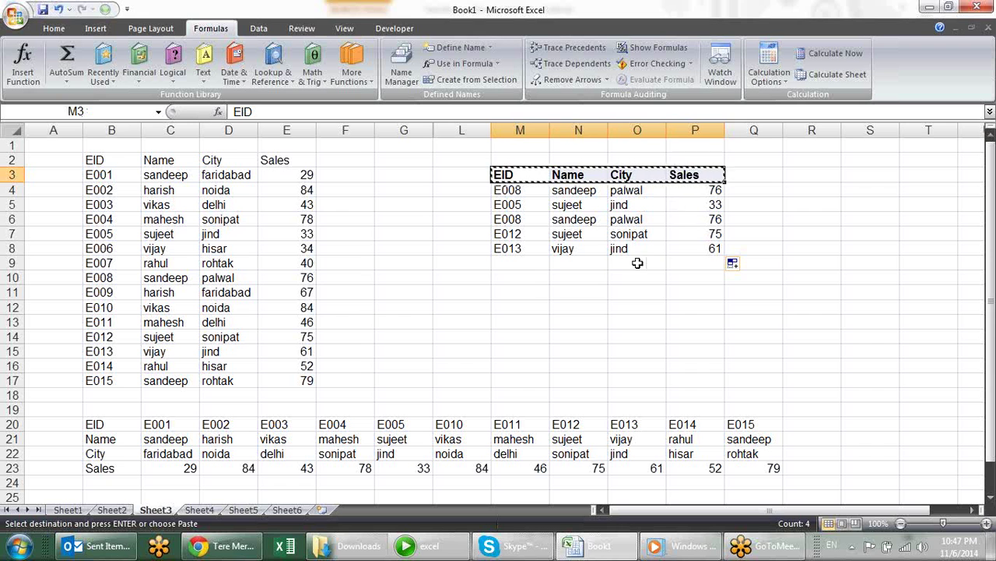
{"action": "left_click", "coordinate": [537, 279]}
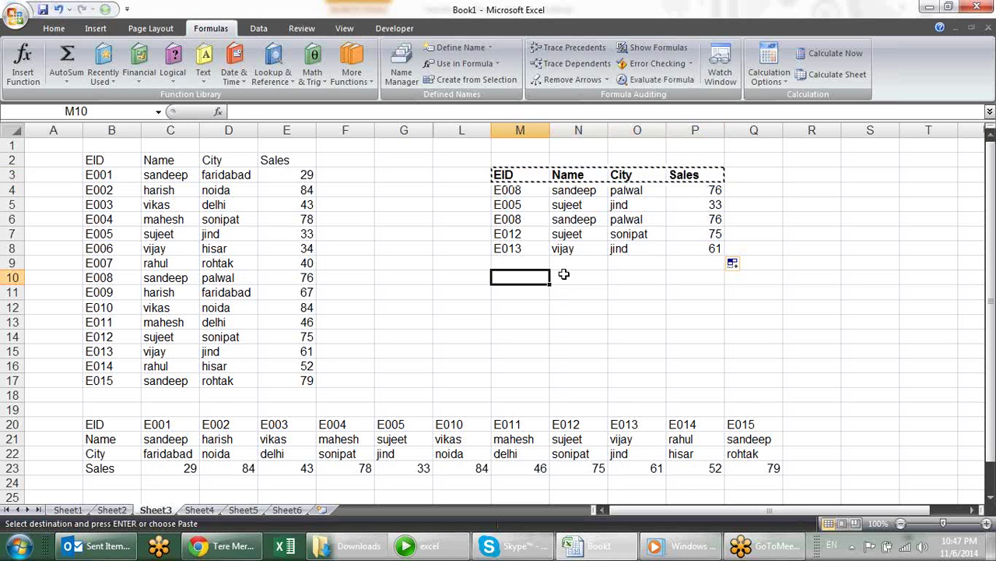
{"action": "key", "text": "ctrl+v"}
{"action": "left_click_drag", "start_coordinate": [530, 184], "coordinate": [530, 249]}
{"action": "key", "text": "ctrl+c"}
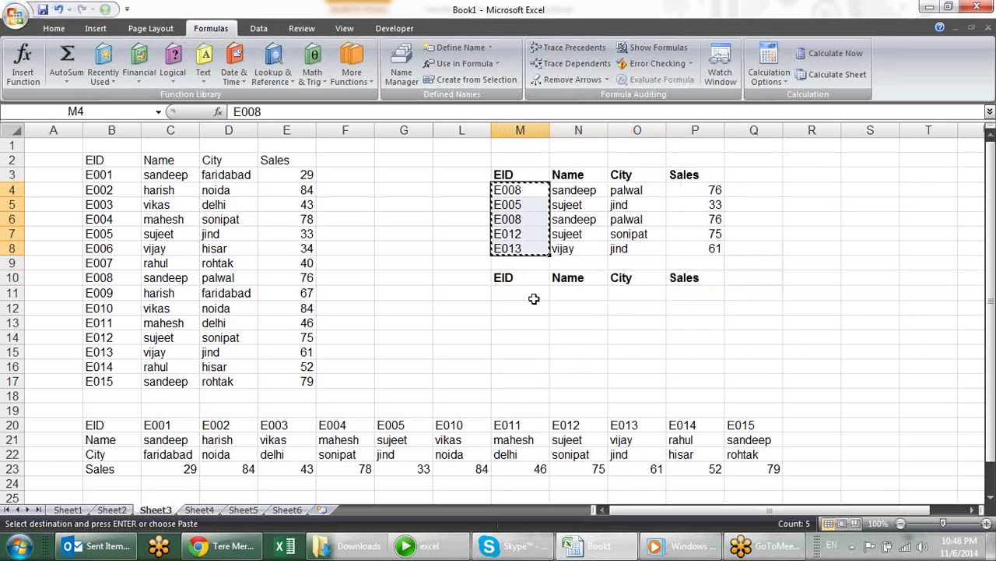
{"action": "left_click", "coordinate": [530, 295]}
{"action": "key", "text": "ctrl+v"}
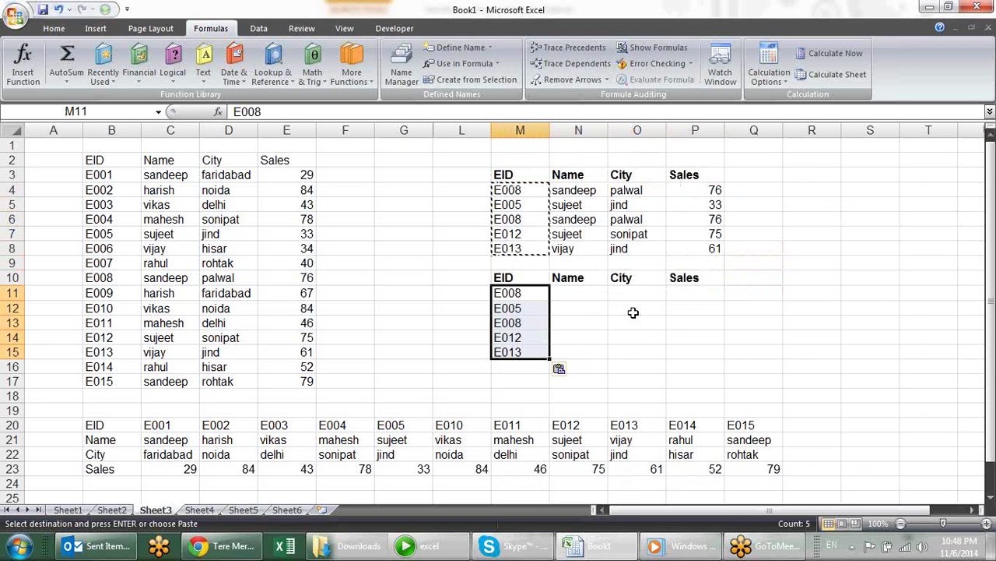
{"action": "key", "text": "Escape"}
- Paste N4's formula into N11 to test it, then delete it
{"action": "left_click", "coordinate": [582, 293]}
{"action": "left_click", "coordinate": [592, 192]}
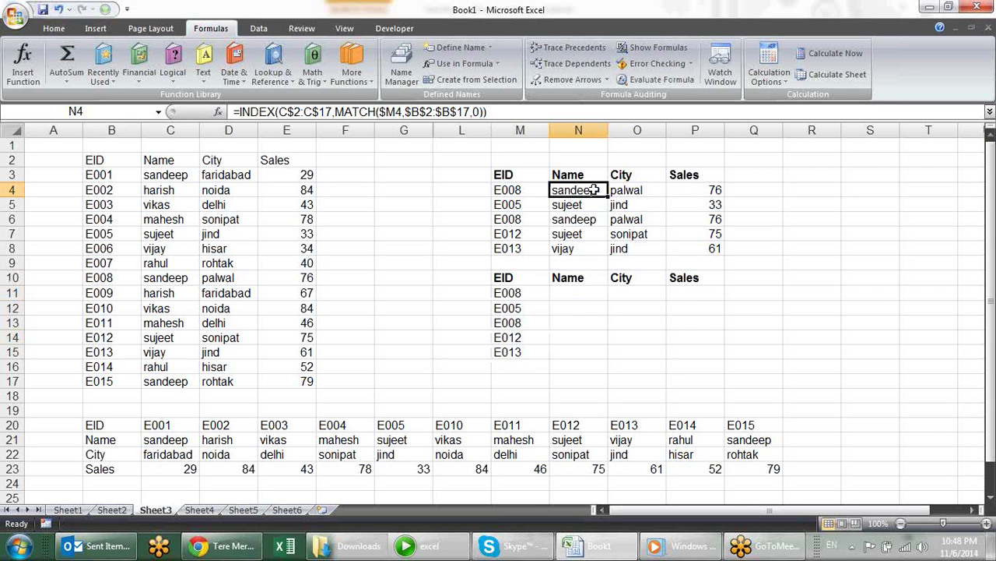
{"action": "left_click", "coordinate": [514, 112]}
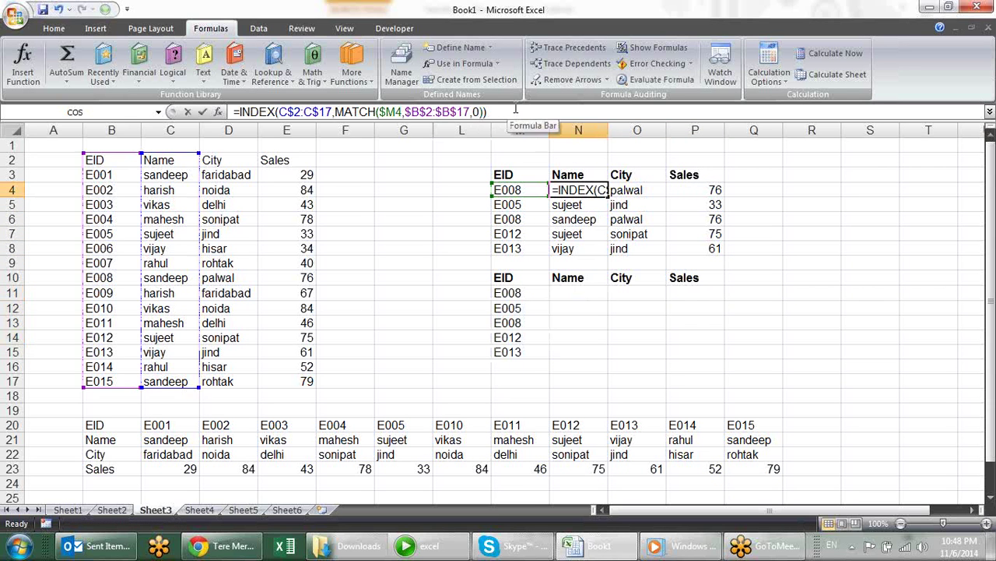
{"action": "key", "text": "Escape"}
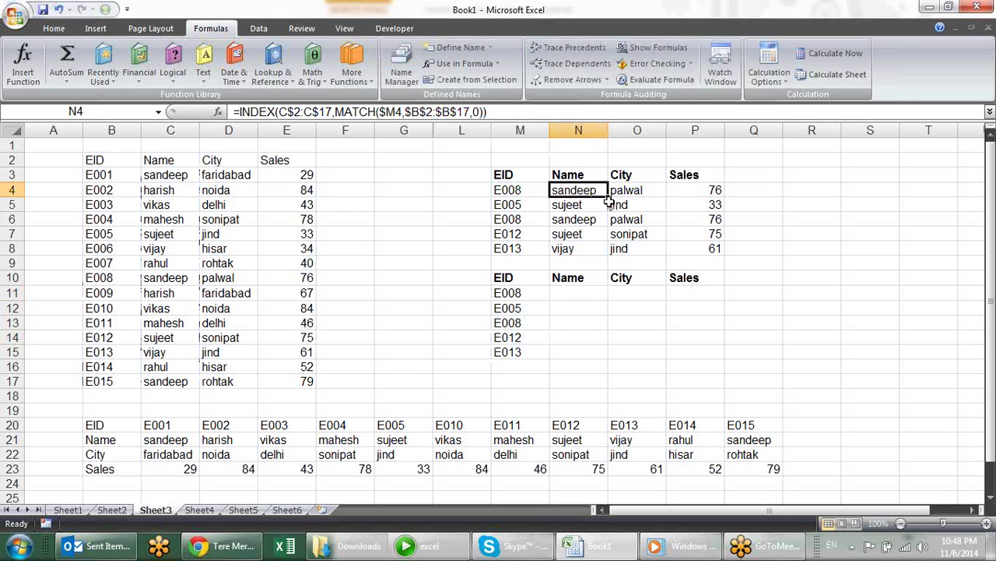
{"action": "key", "text": "ctrl+c"}
{"action": "left_click", "coordinate": [582, 294]}
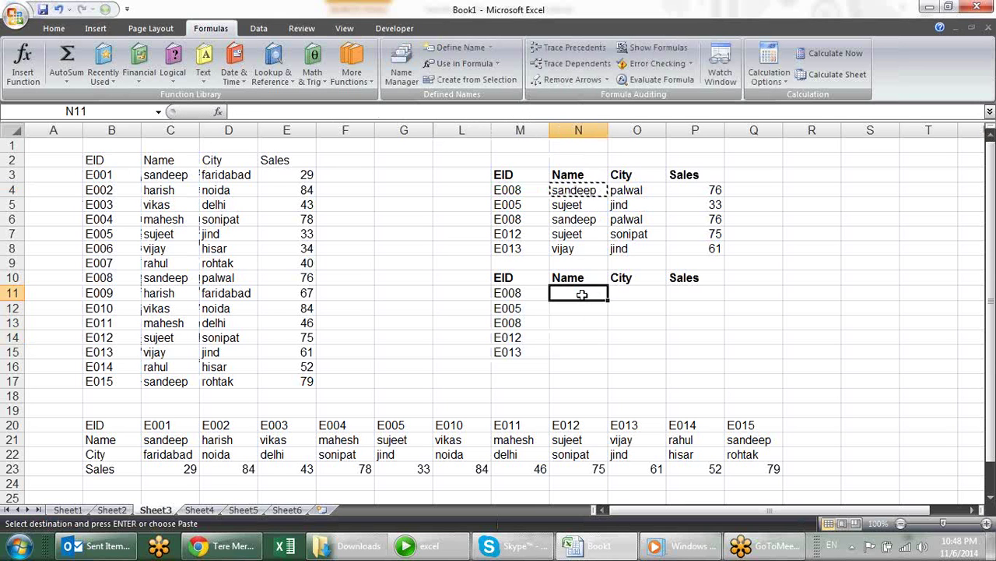
{"action": "key", "text": "Return"}
{"action": "key", "text": "F2"}
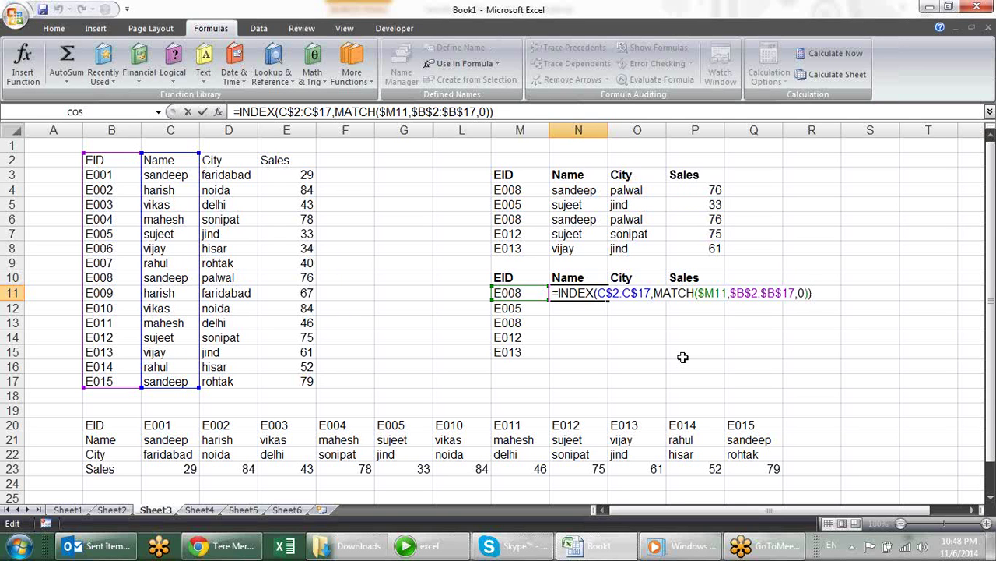
{"action": "key", "text": "Escape"}
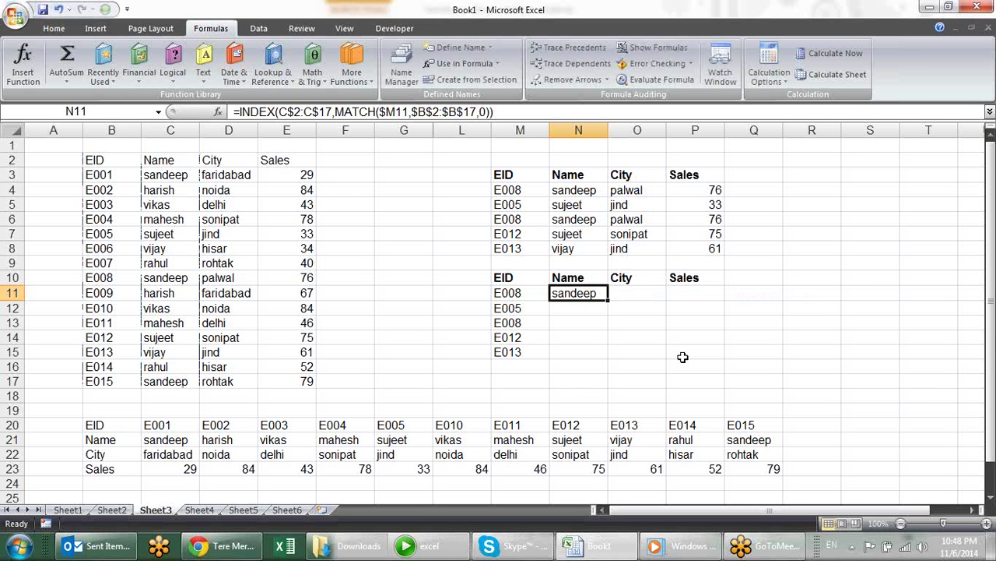
{"action": "key", "text": "Delete"}
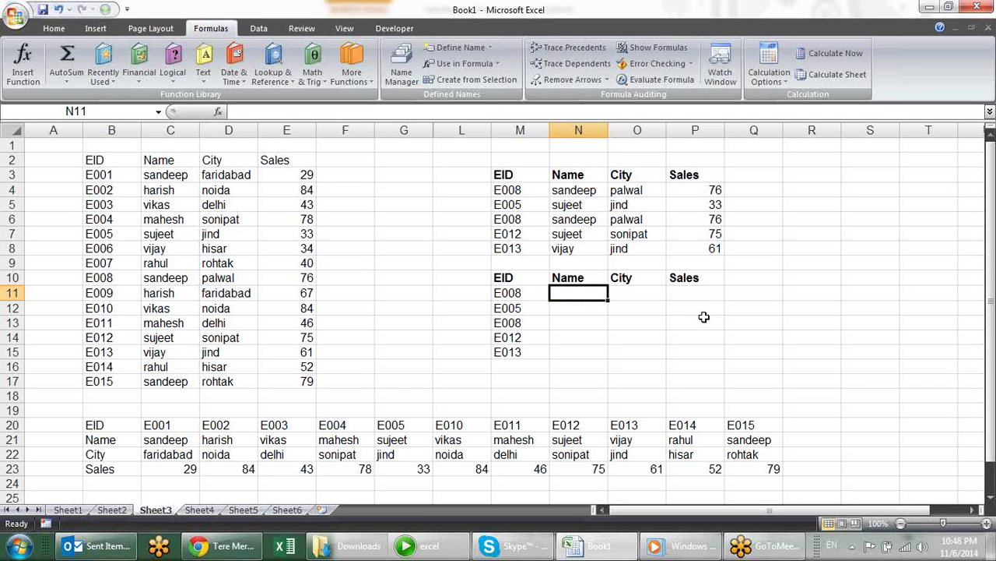
{"action": "left_click", "coordinate": [786, 190]}
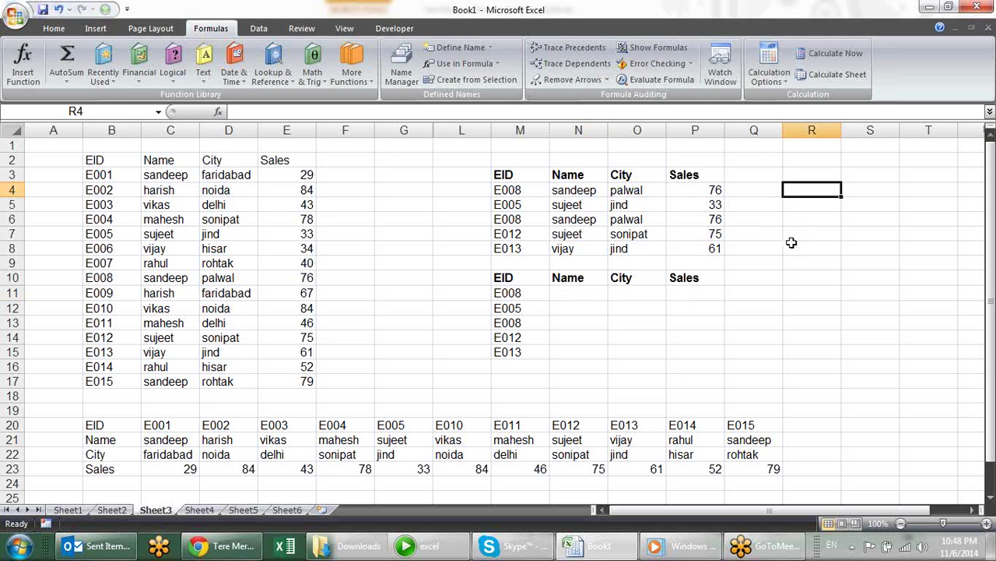
- Enter =MATCH("Name",M3:P3,0) in R4, returning 2 as the Name header's position
{"action": "type", "text": "=mat"}
{"action": "key", "text": "Tab"}
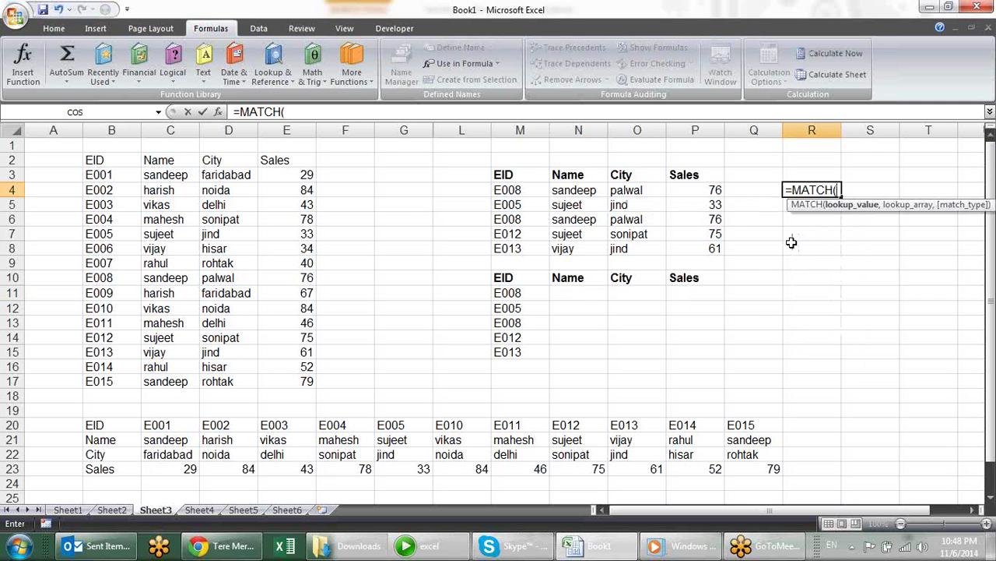
{"action": "type", "text": "\""}
{"action": "type", "text": "NA"}
{"action": "key", "text": "BackSpace"}
{"action": "type", "text": "ame"}
{"action": "type", "text": "\","}
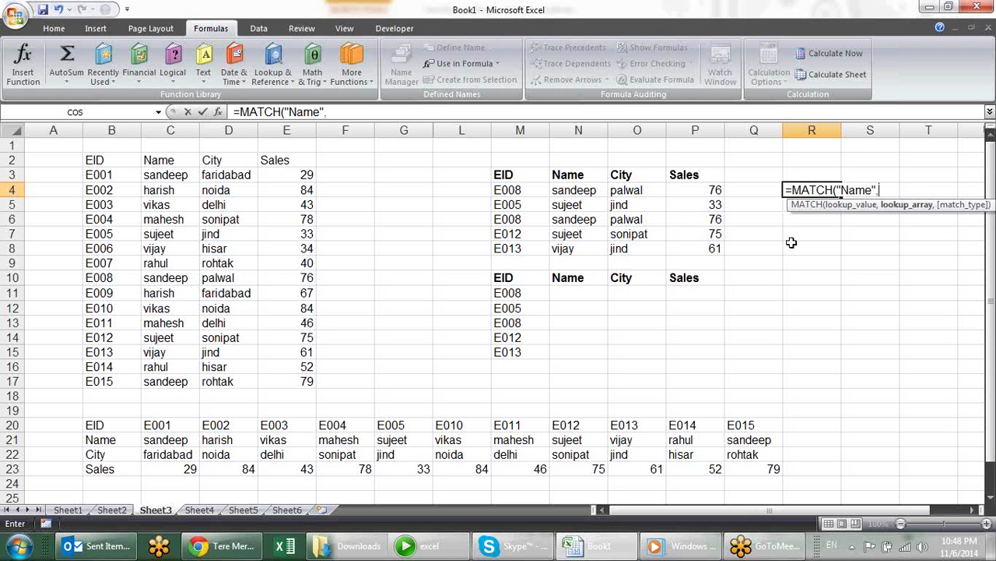
{"action": "mouse_move", "coordinate": [497, 174]}
{"action": "left_mouse_down"}
{"action": "mouse_move", "coordinate": [682, 160]}
{"action": "mouse_move", "coordinate": [693, 175]}
{"action": "left_mouse_up"}
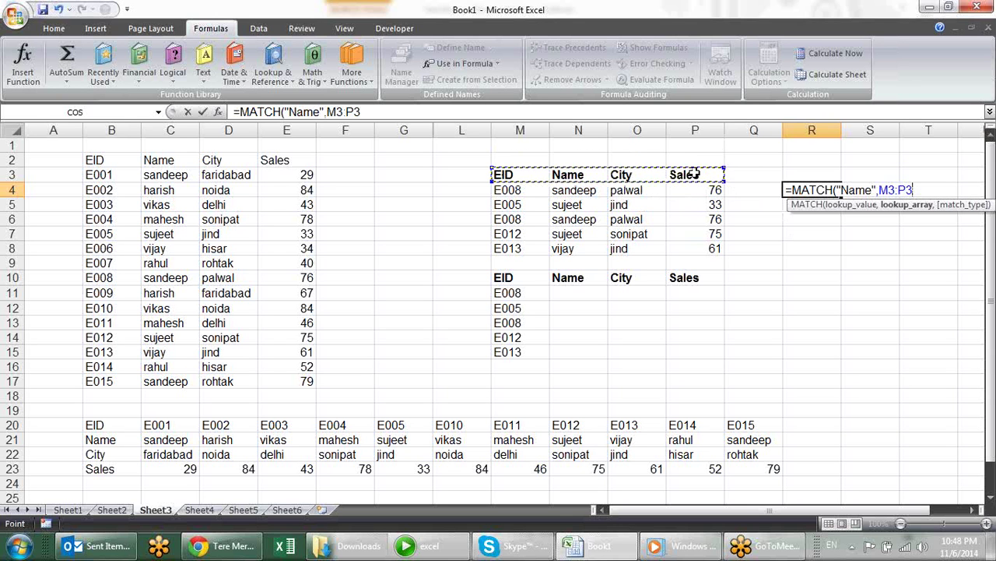
{"action": "type", "text": ","}
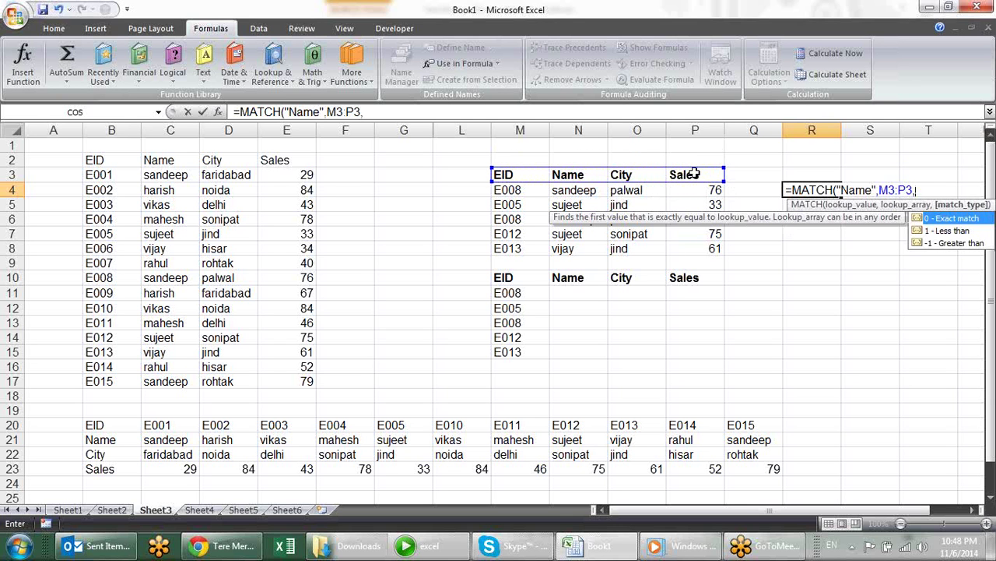
{"action": "type", "text": "0"}
{"action": "type", "text": ")"}
{"action": "key", "text": "Return"}
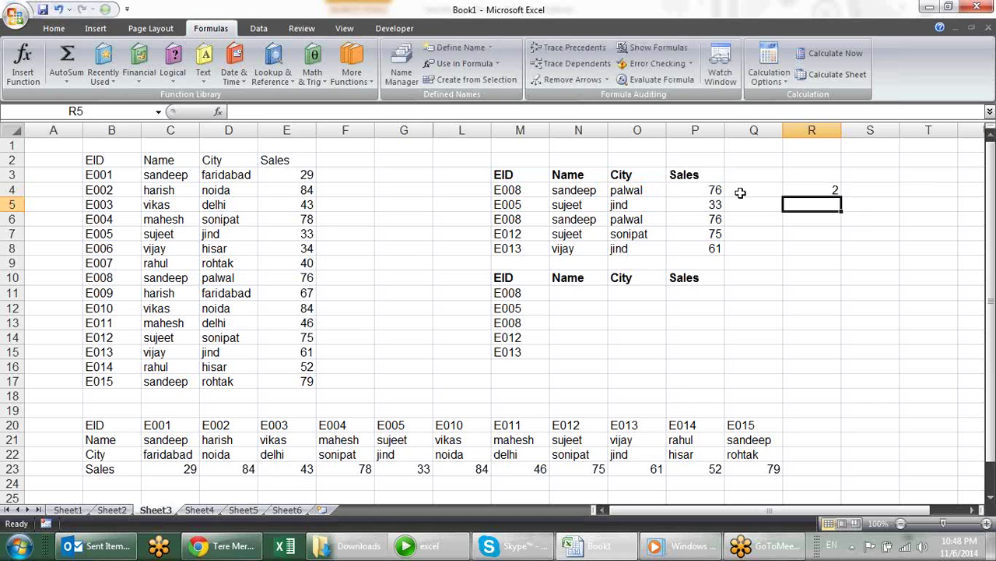
{"action": "left_click", "coordinate": [832, 190]}
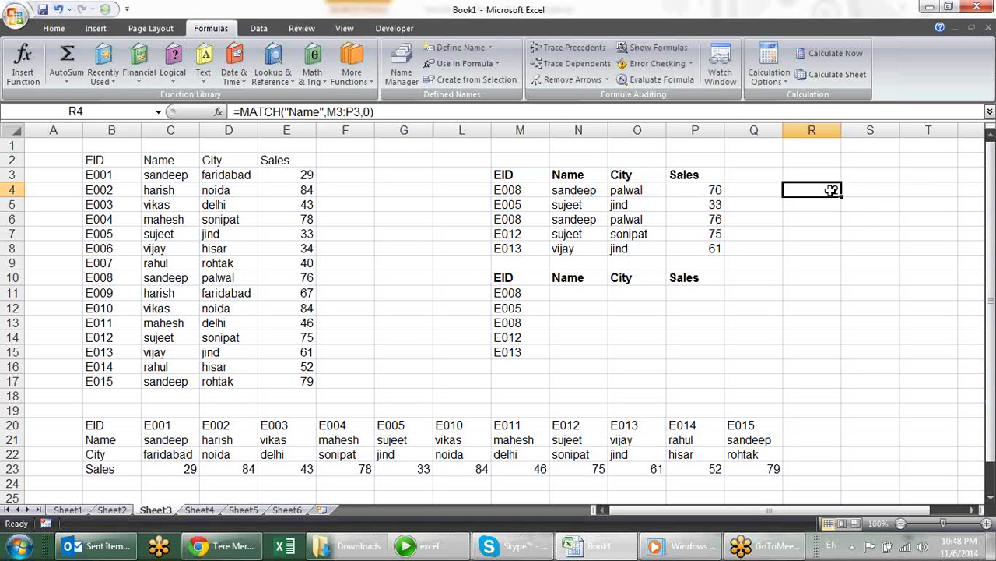
{"action": "left_click", "coordinate": [597, 292]}
- In N11, type =VLOOKUP(M11,B2:E17,MATCH(N10,B2:E2,0),0)
{"action": "type", "text": "="}
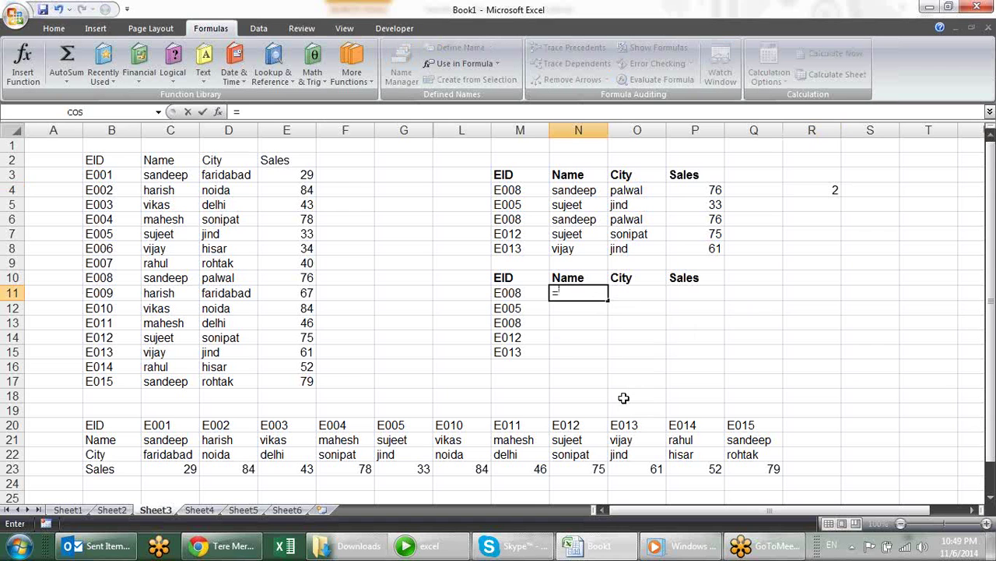
{"action": "type", "text": "vl"}
{"action": "key", "text": "Tab"}
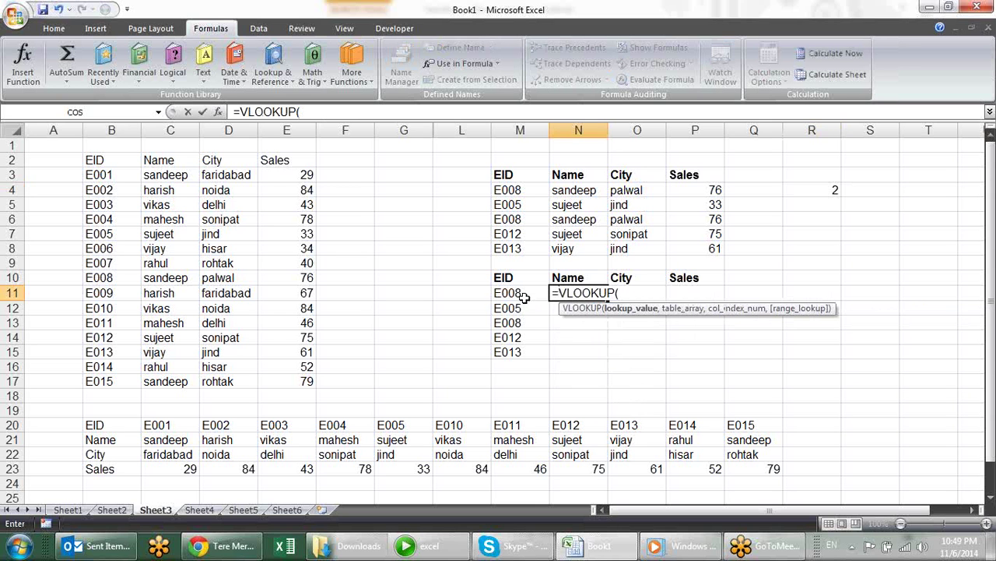
{"action": "left_click", "coordinate": [524, 298]}
{"action": "type", "text": ","}
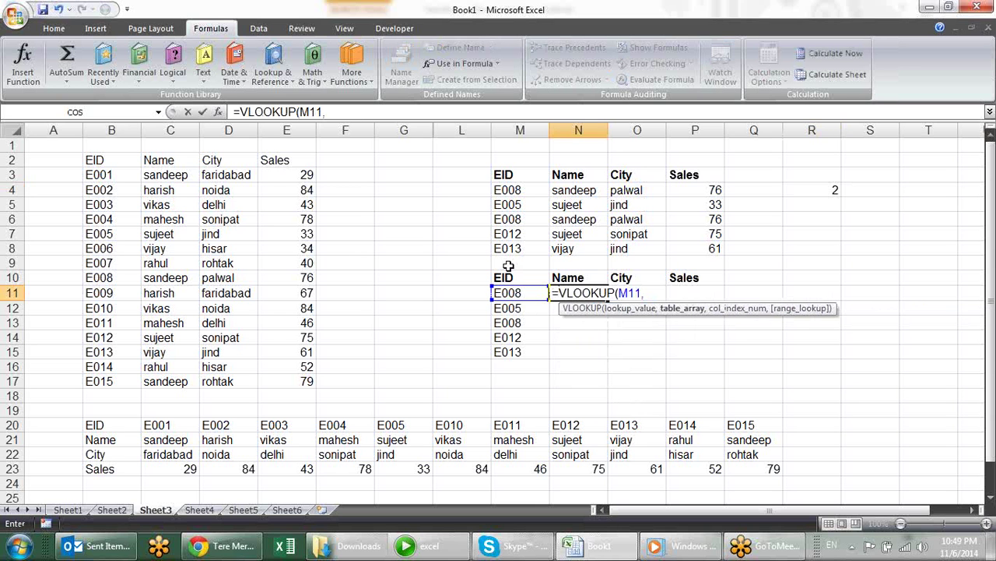
{"action": "left_click_drag", "start_coordinate": [118, 165], "coordinate": [285, 383]}
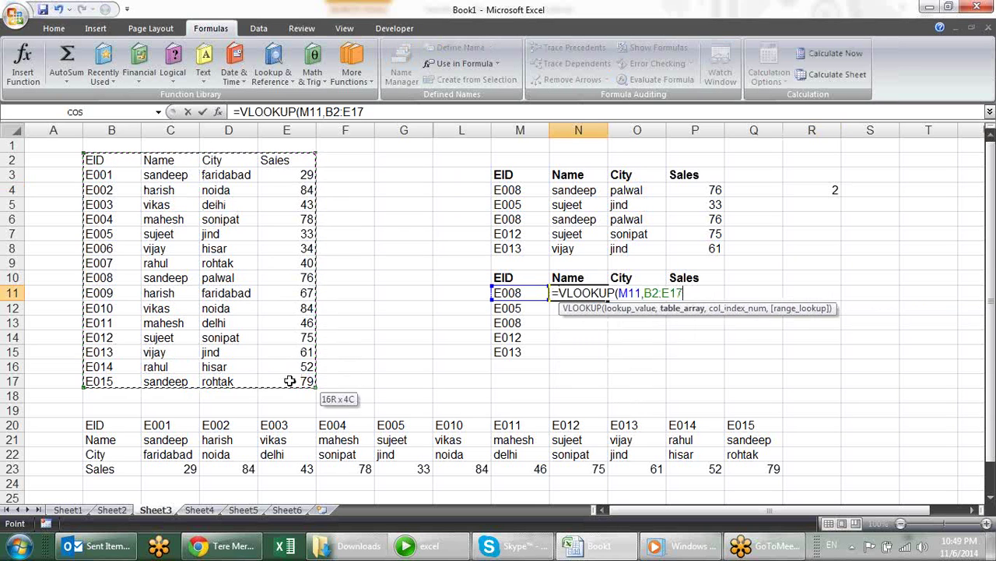
{"action": "type", "text": ","}
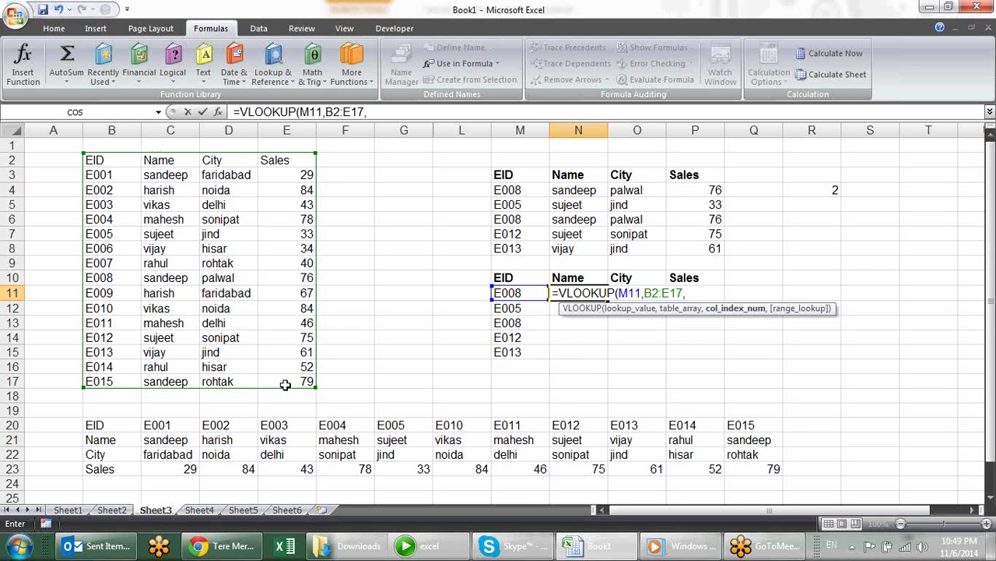
{"action": "type", "text": "ma"}
{"action": "key", "text": "Tab"}
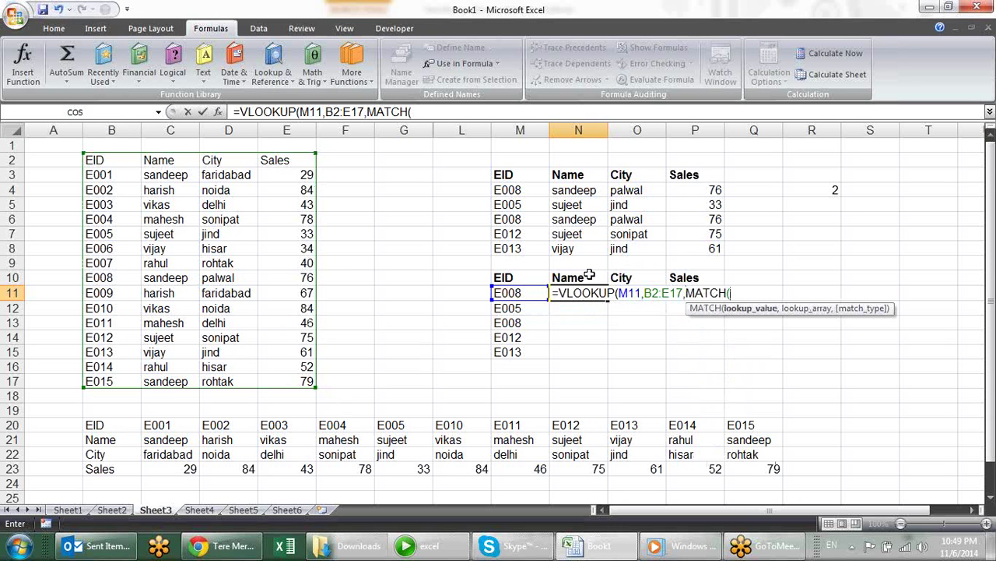
{"action": "left_click", "coordinate": [589, 276]}
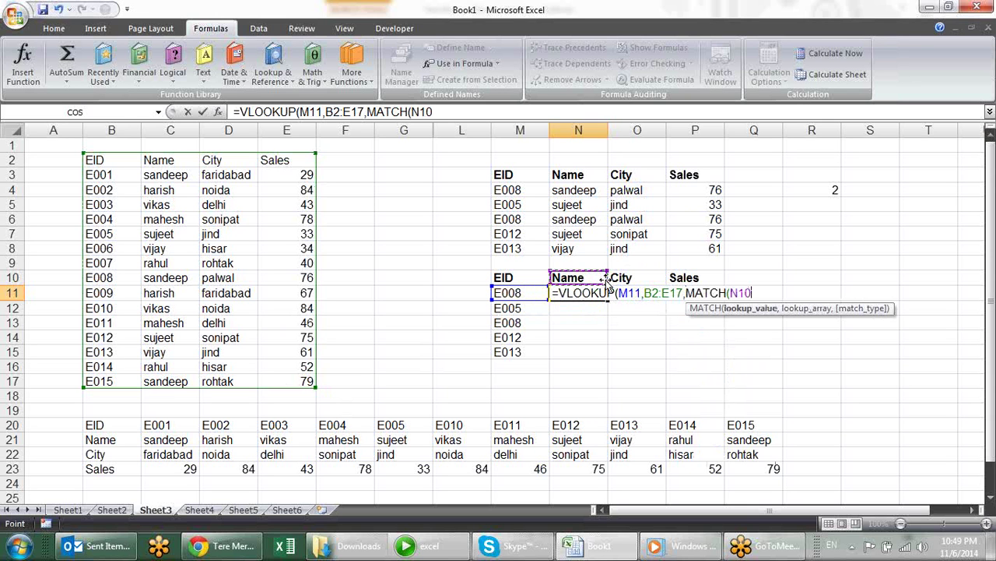
{"action": "type", "text": ","}
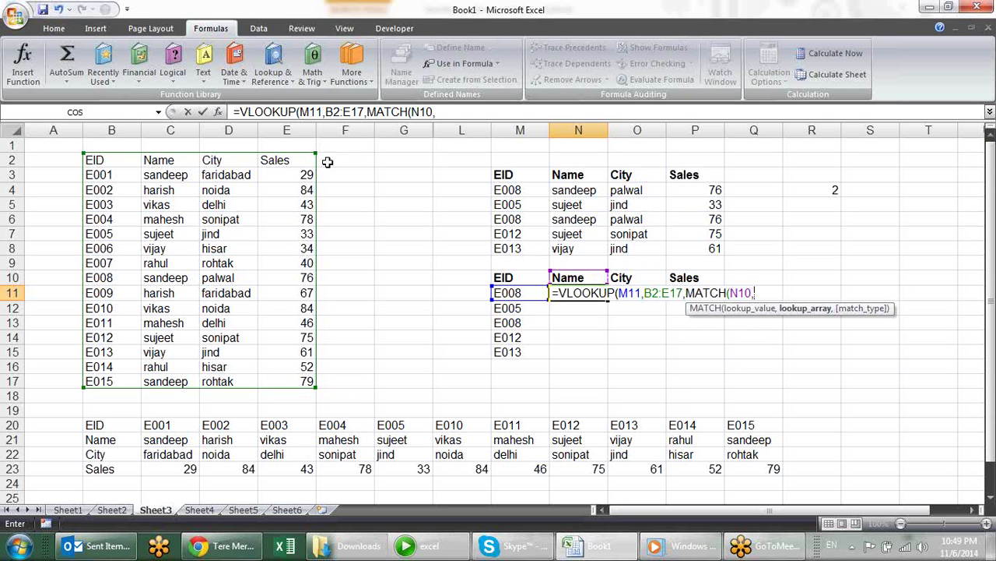
{"action": "left_click_drag", "start_coordinate": [90, 155], "coordinate": [274, 159]}
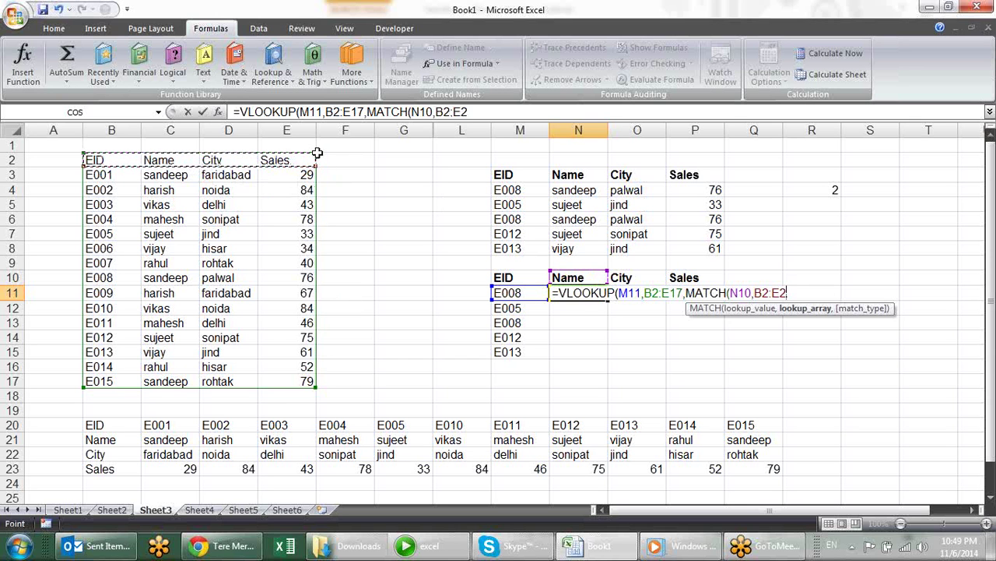
{"action": "type", "text": ",0),"}
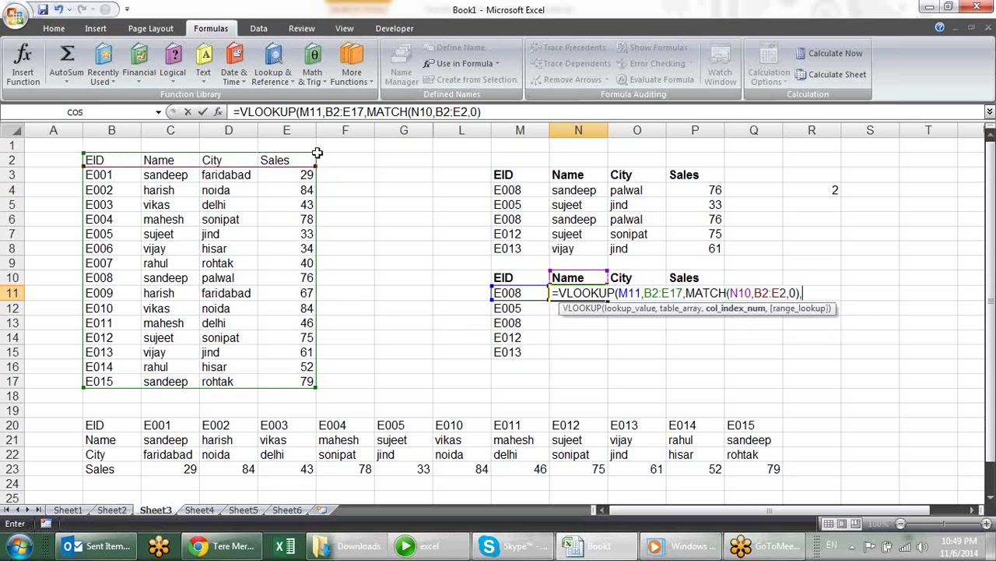
{"action": "type", "text": "0"}
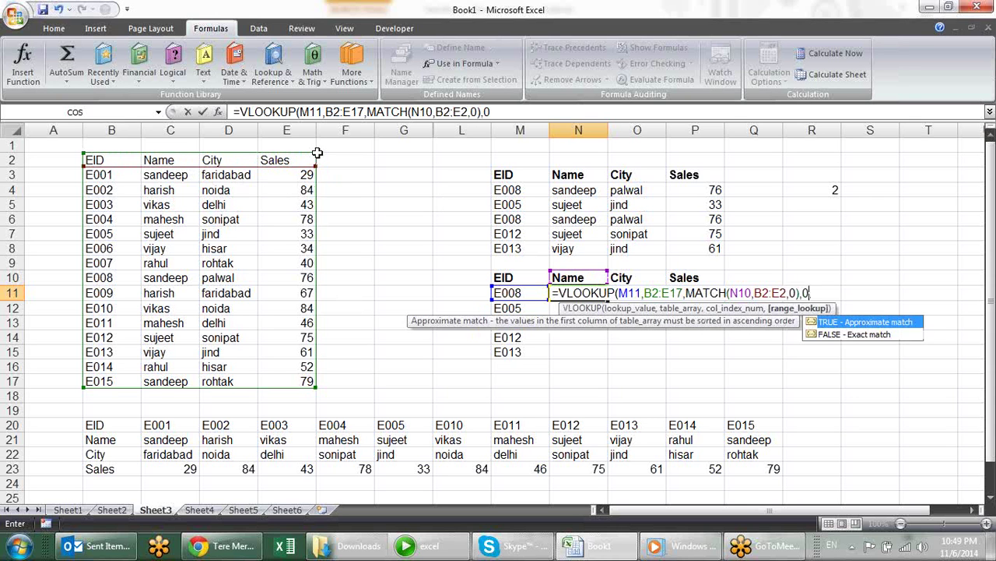
{"action": "type", "text": ")"}
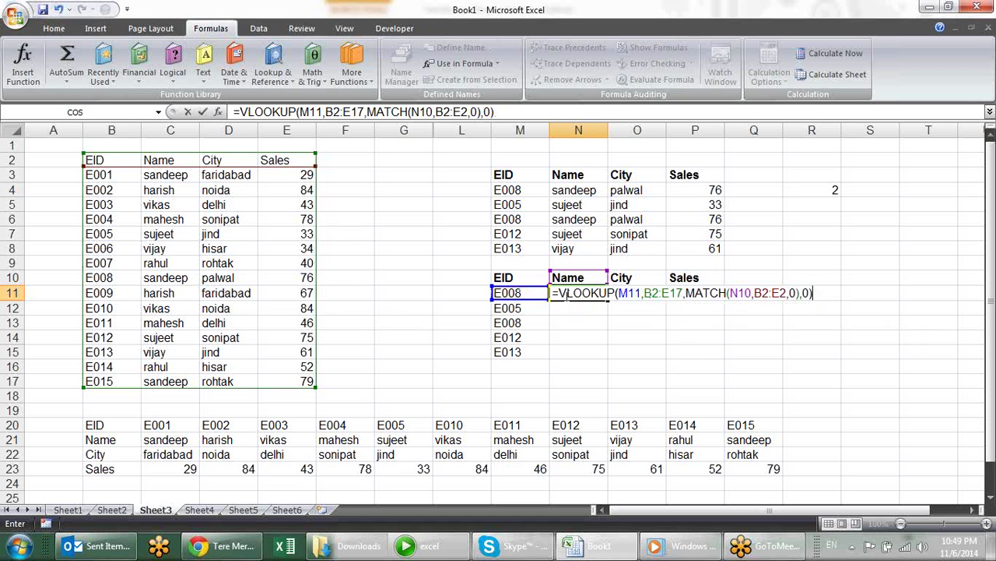
- Anchor the references as $M11, $B$2:$E$17, N$10 and $B$2:$E$2, then commit the formula
{"action": "left_click", "coordinate": [618, 292]}
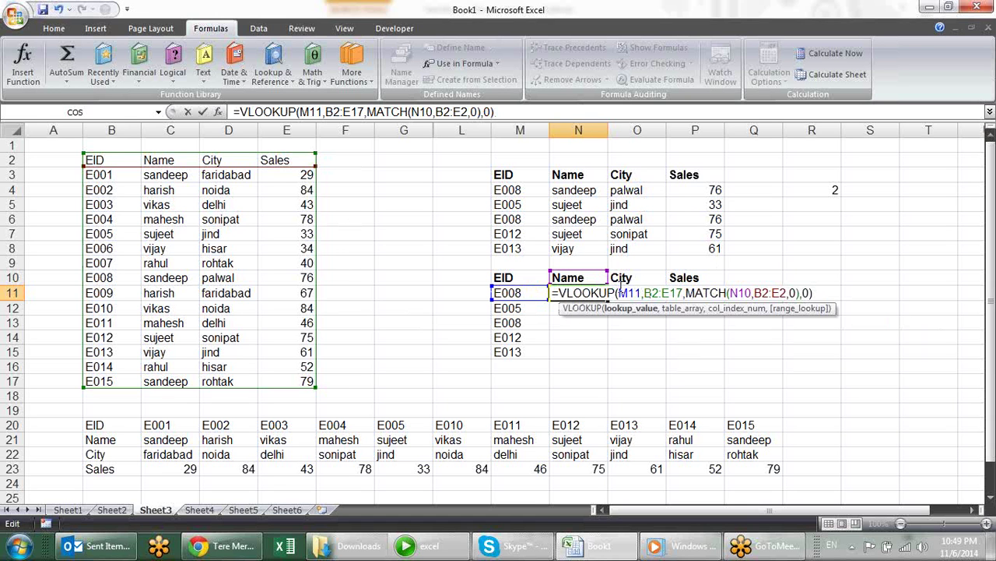
{"action": "type", "text": "$"}
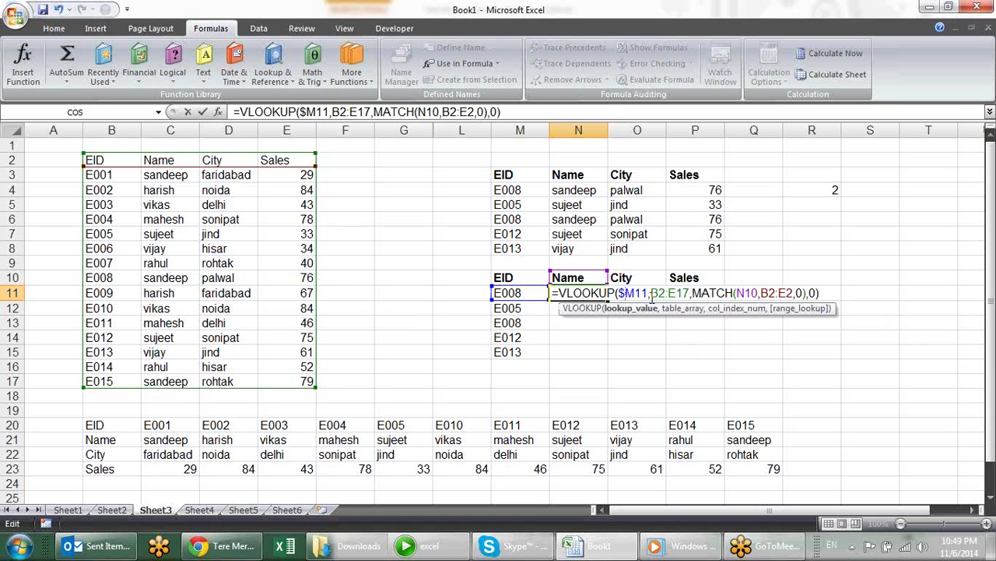
{"action": "left_click_drag", "start_coordinate": [651, 293], "coordinate": [692, 294]}
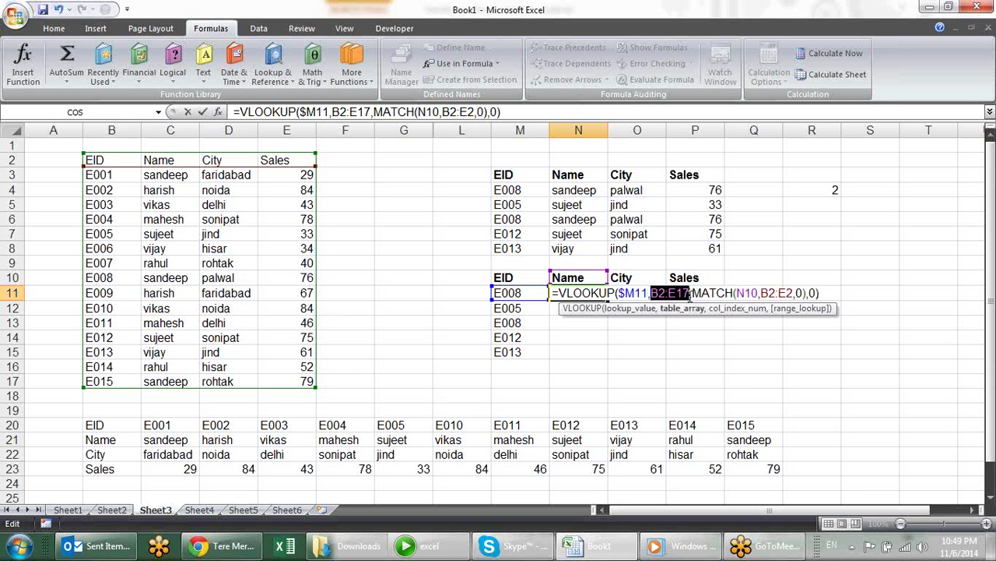
{"action": "key", "text": "F4"}
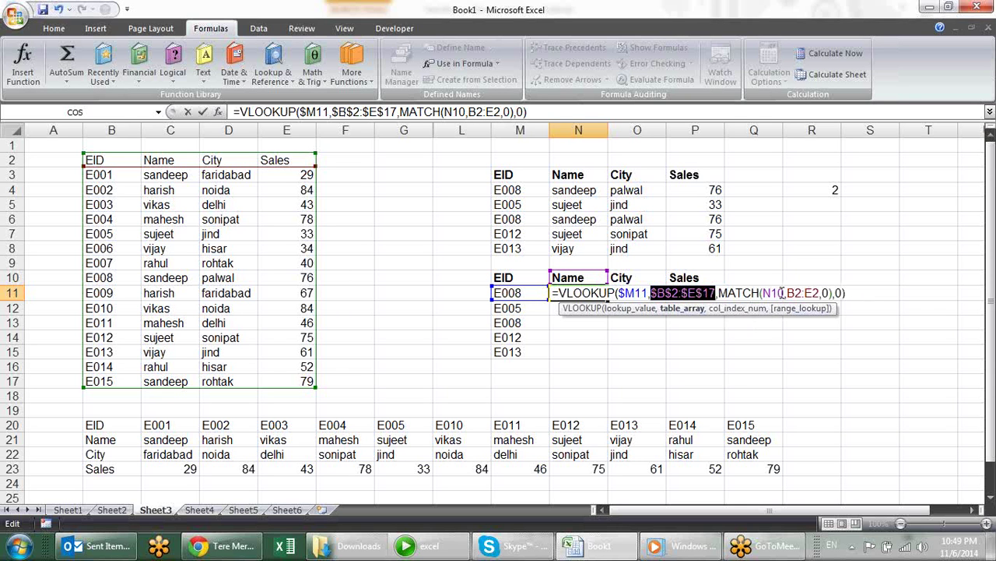
{"action": "left_click", "coordinate": [782, 293]}
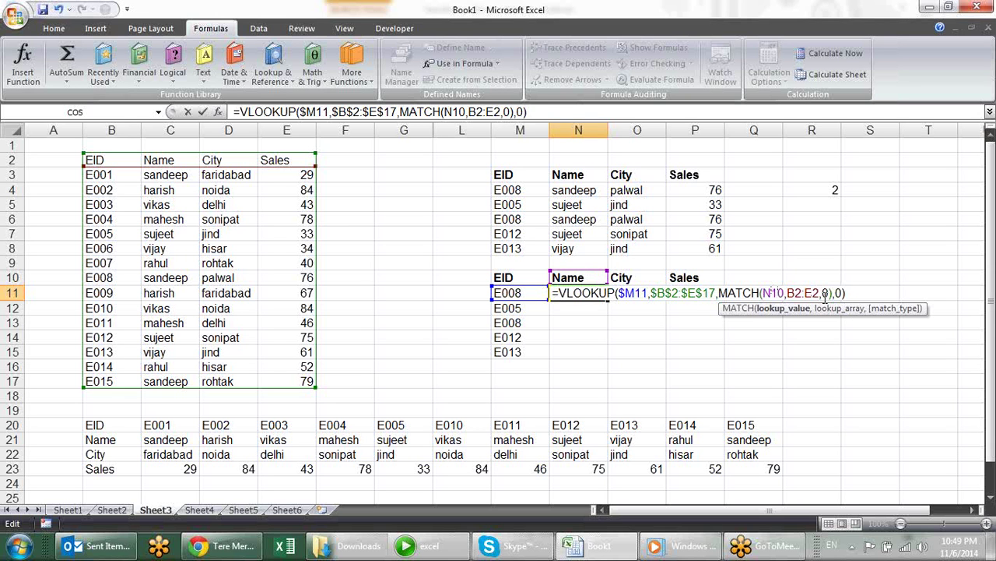
{"action": "type", "text": "$"}
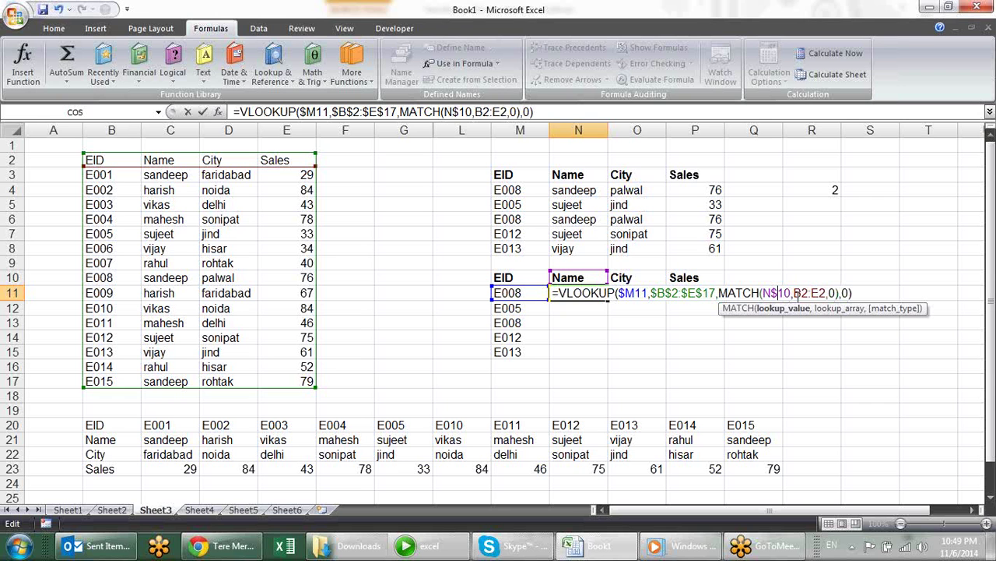
{"action": "left_click_drag", "start_coordinate": [794, 294], "coordinate": [827, 296]}
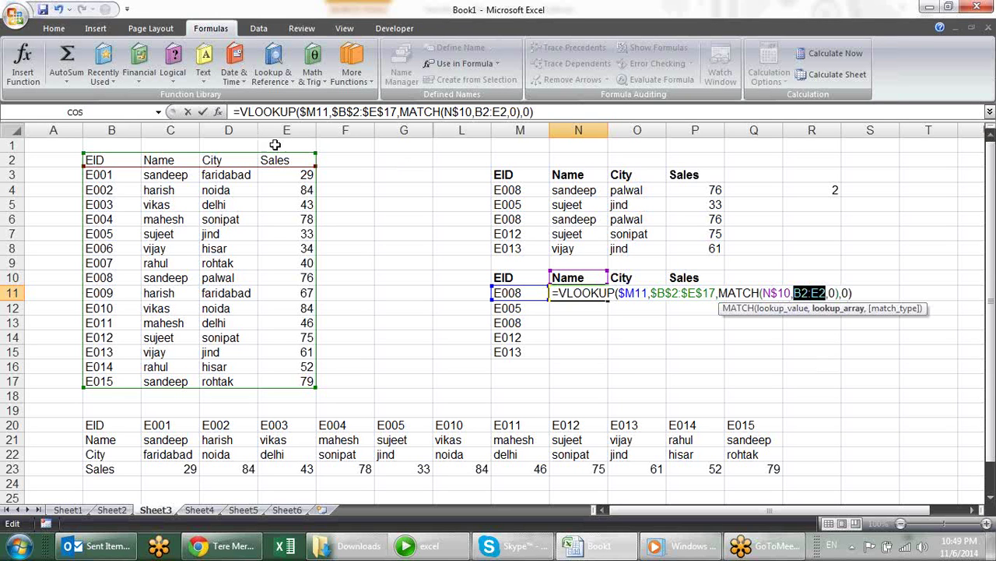
{"action": "key", "text": "F4"}
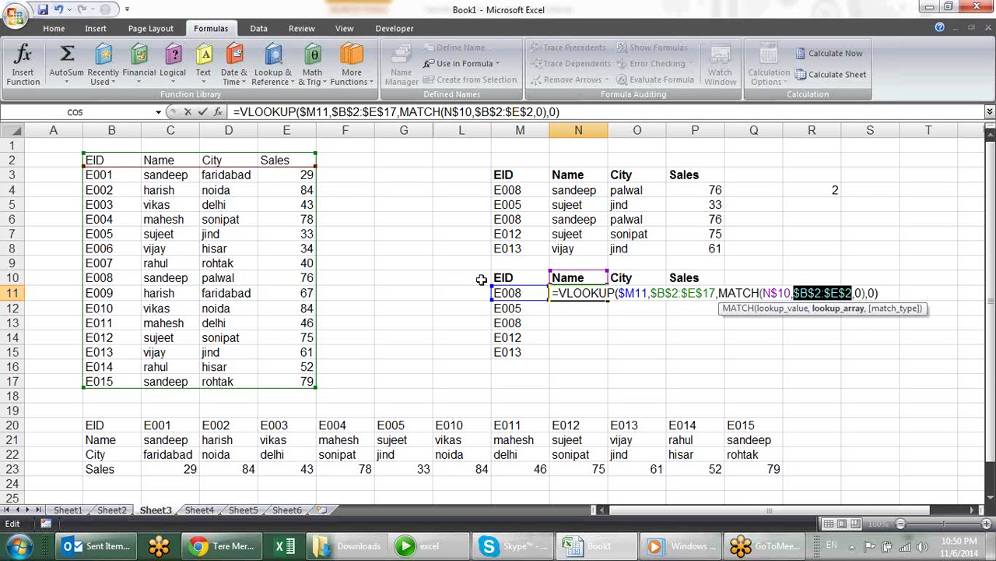
{"action": "key", "text": "Return"}
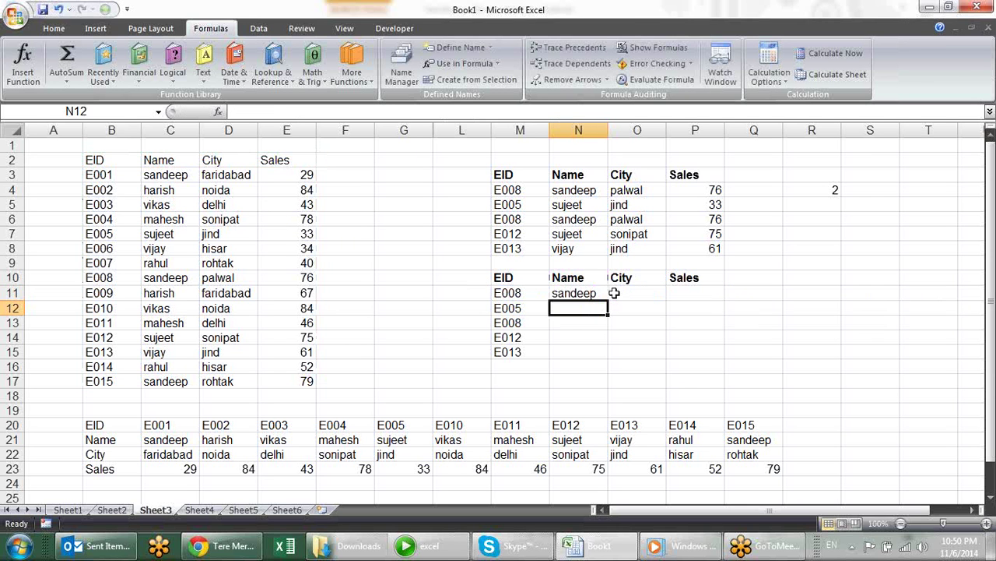
- Fill N11's formula through P15 and rename the O10 header to Sales
{"action": "left_click", "coordinate": [580, 294]}
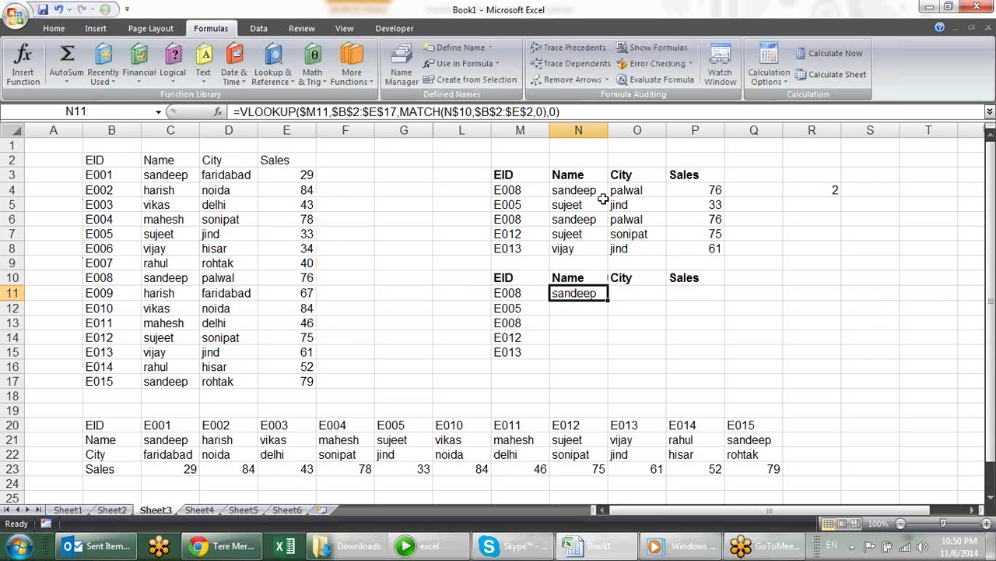
{"action": "mouse_move", "coordinate": [608, 300]}
{"action": "left_mouse_down"}
{"action": "mouse_move", "coordinate": [724, 300]}
{"action": "mouse_move", "coordinate": [724, 360]}
{"action": "left_mouse_up"}
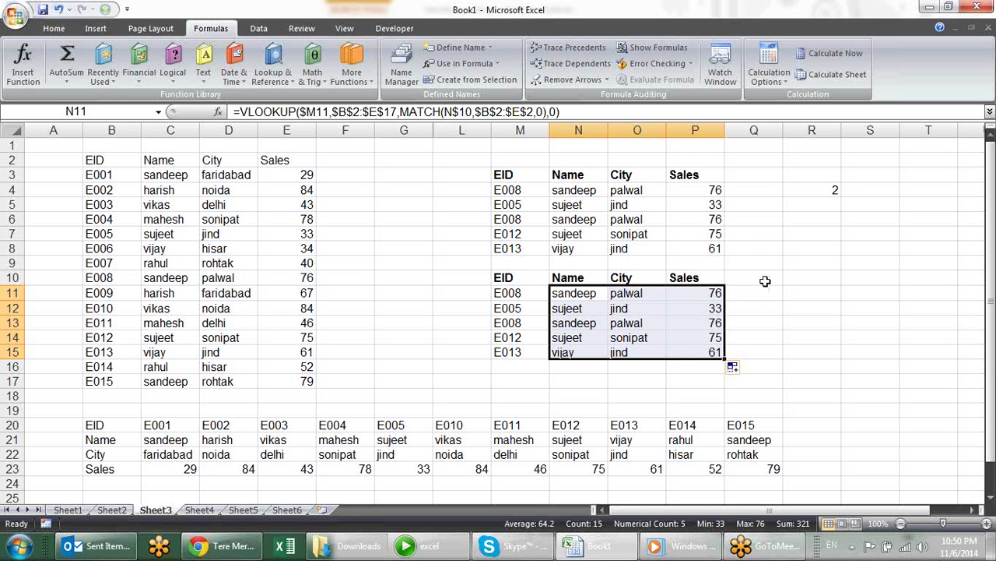
{"action": "left_click", "coordinate": [659, 277]}
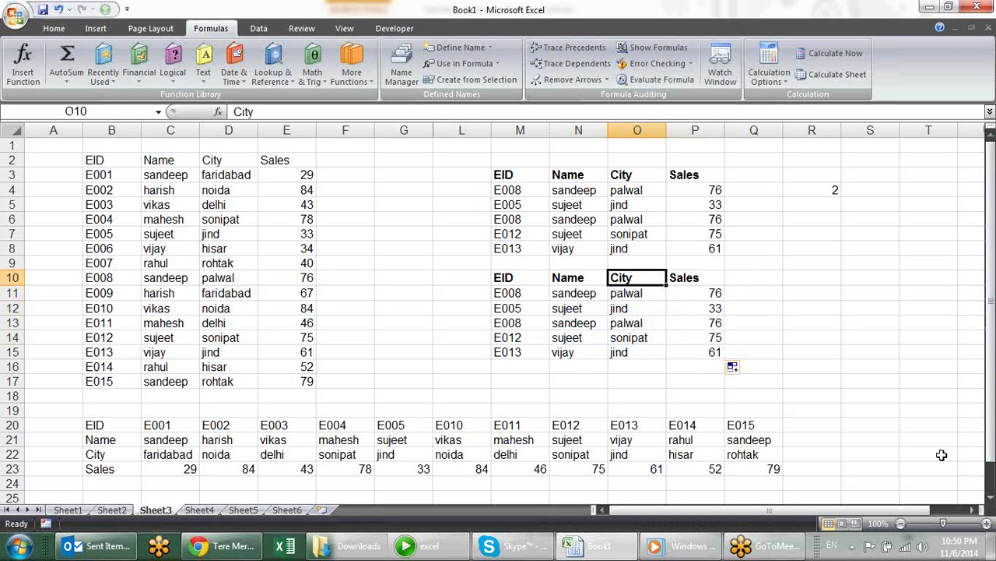
{"action": "type", "text": "Sale"}
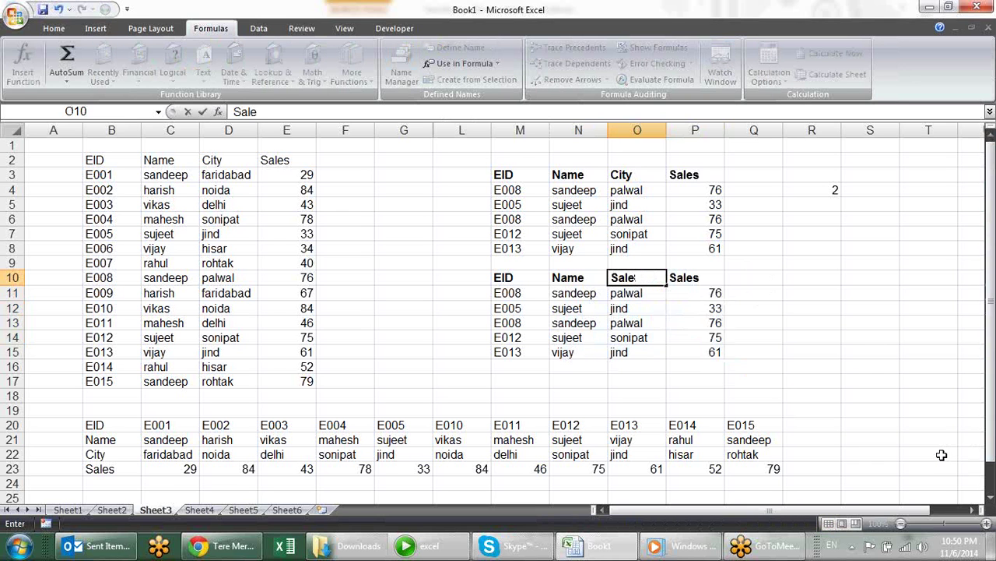
{"action": "type", "text": "s"}
{"action": "key", "text": "Return"}
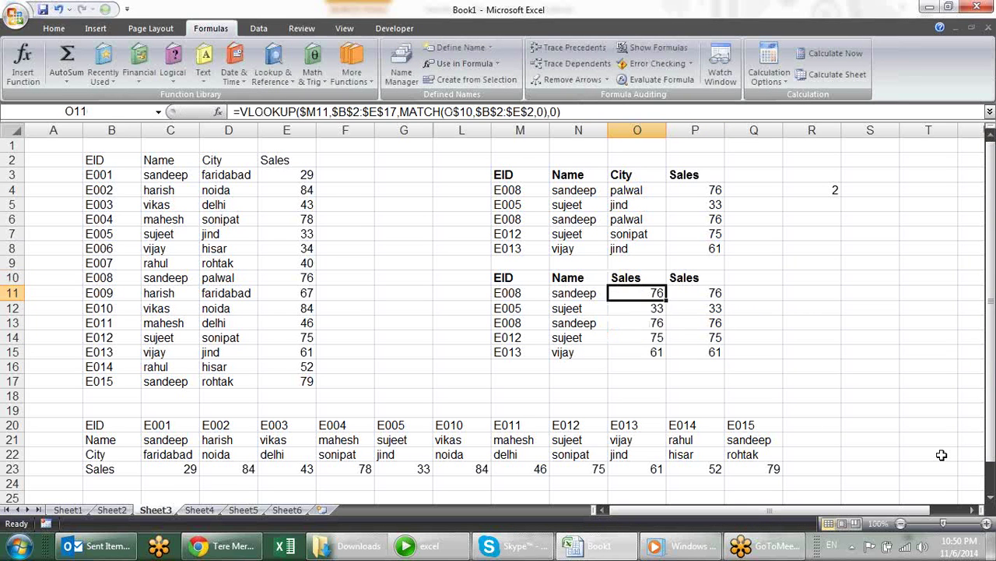
- Relabel the remaining headers so row 10 reads City, Sales, Name
{"action": "left_click", "coordinate": [709, 281]}
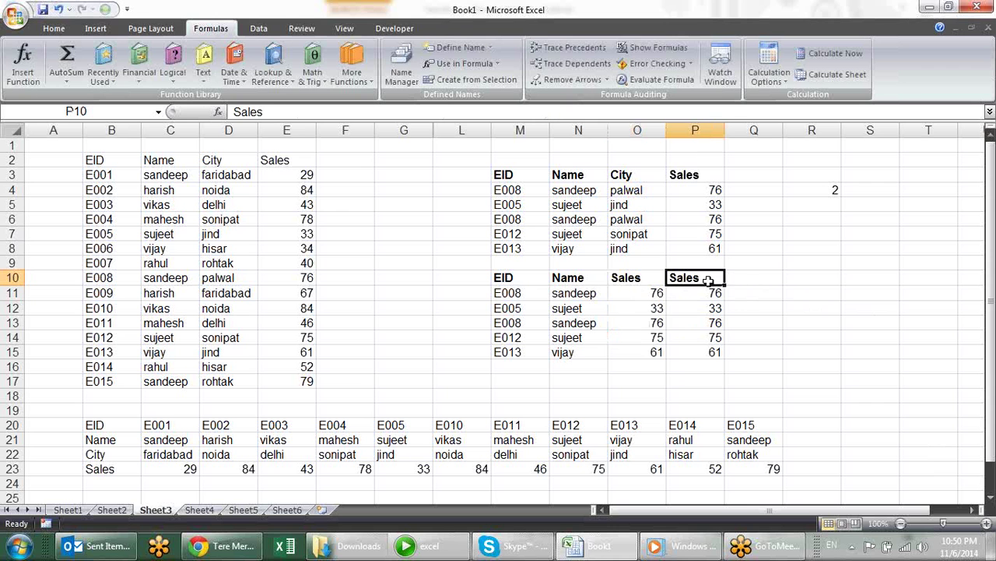
{"action": "type", "text": "City"}
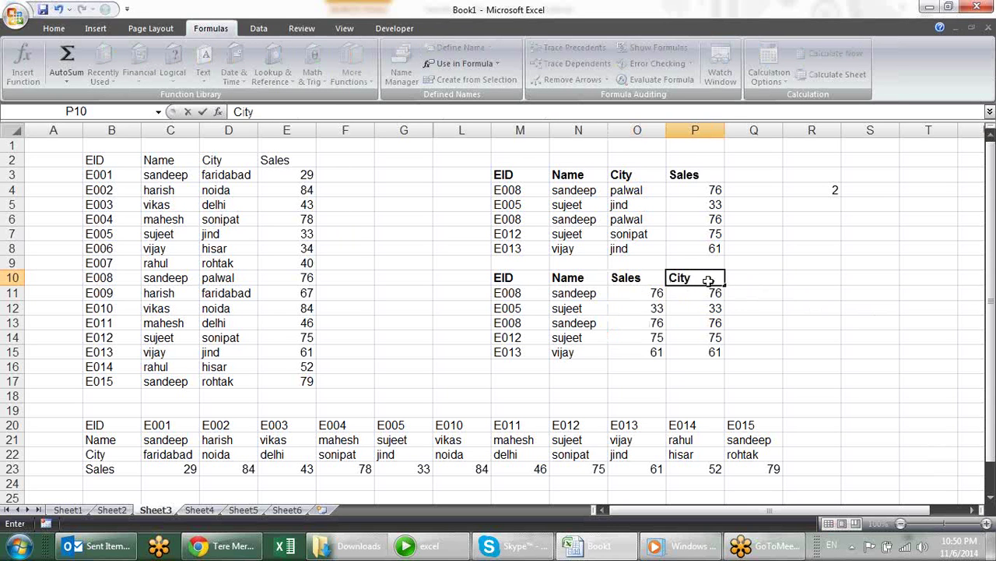
{"action": "key", "text": "Return"}
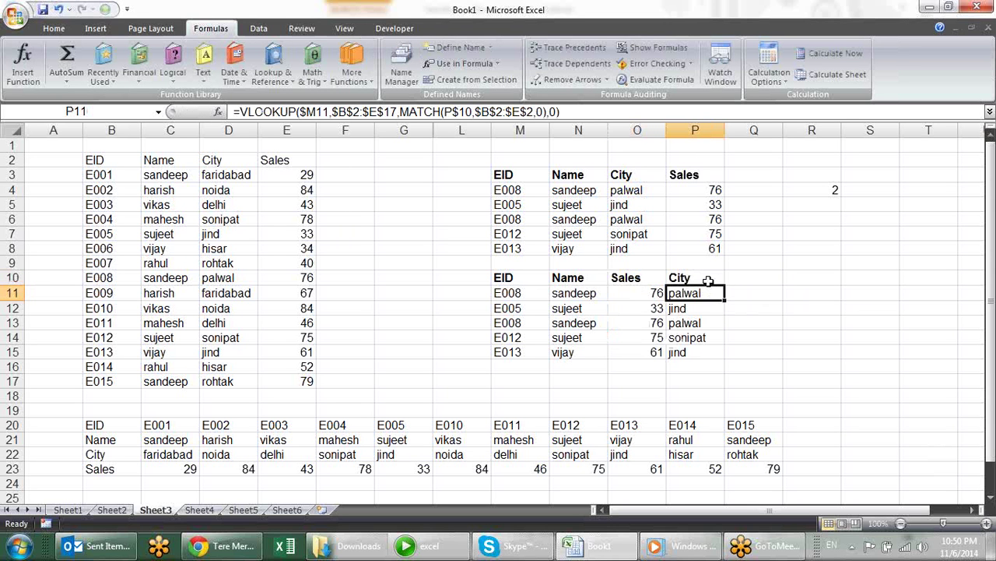
{"action": "key", "text": "Up"}
{"action": "key", "text": "Left"}
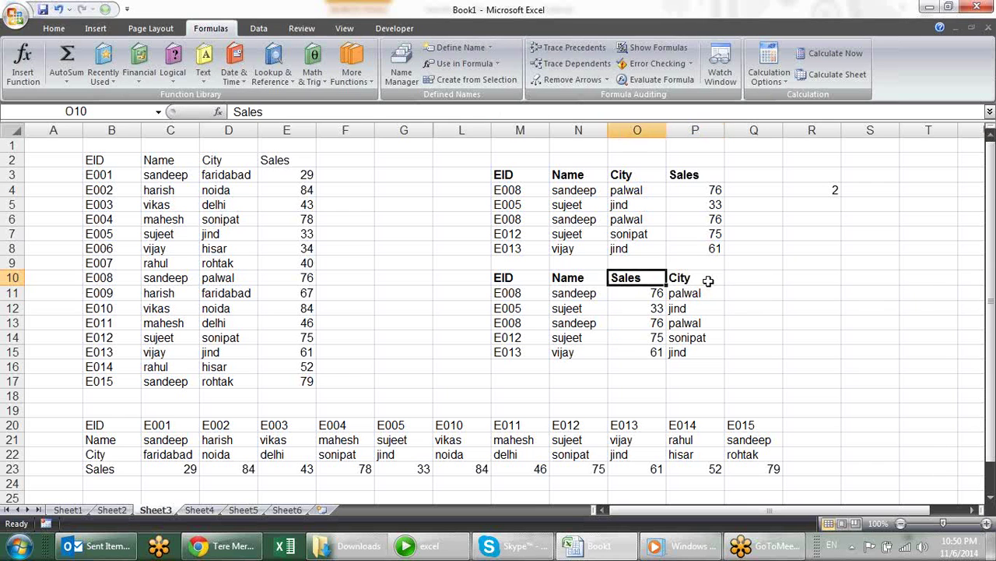
{"action": "key", "text": "Left"}
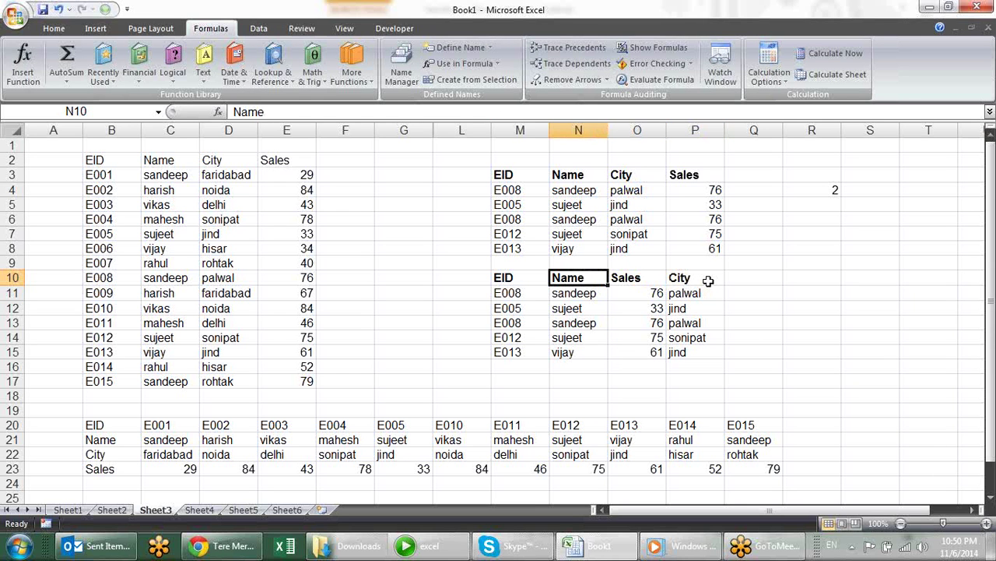
{"action": "type", "text": "City"}
{"action": "key", "text": "Return"}
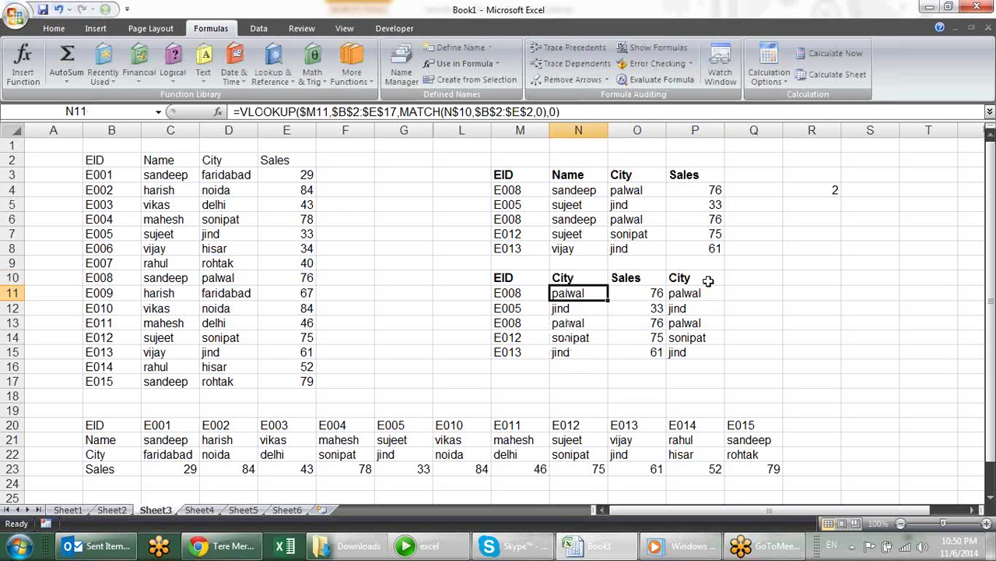
{"action": "key", "text": "Up"}
{"action": "key", "text": "Right"}
{"action": "key", "text": "Right"}
{"action": "type", "text": "N"}
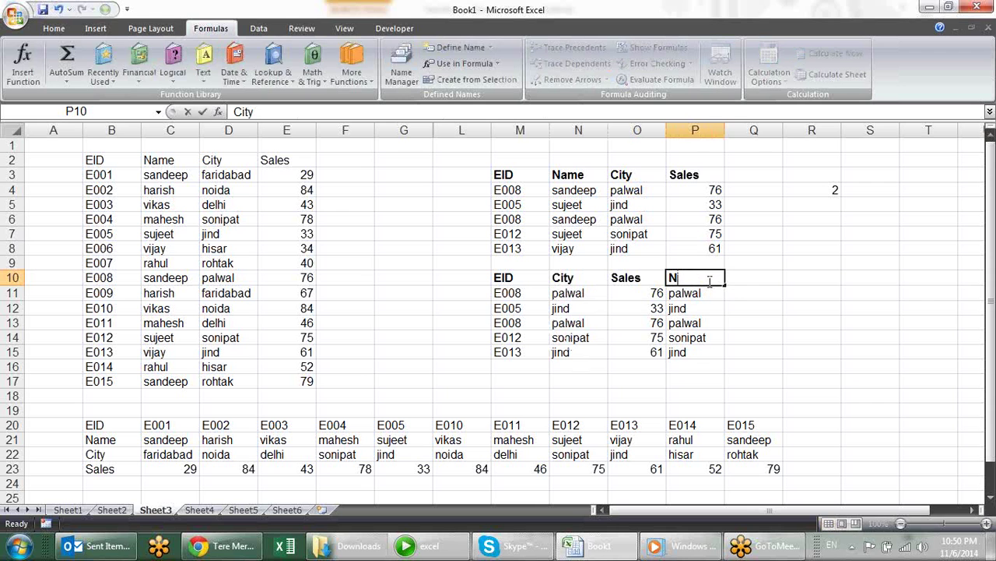
{"action": "type", "text": "ame"}
{"action": "key", "text": "Return"}
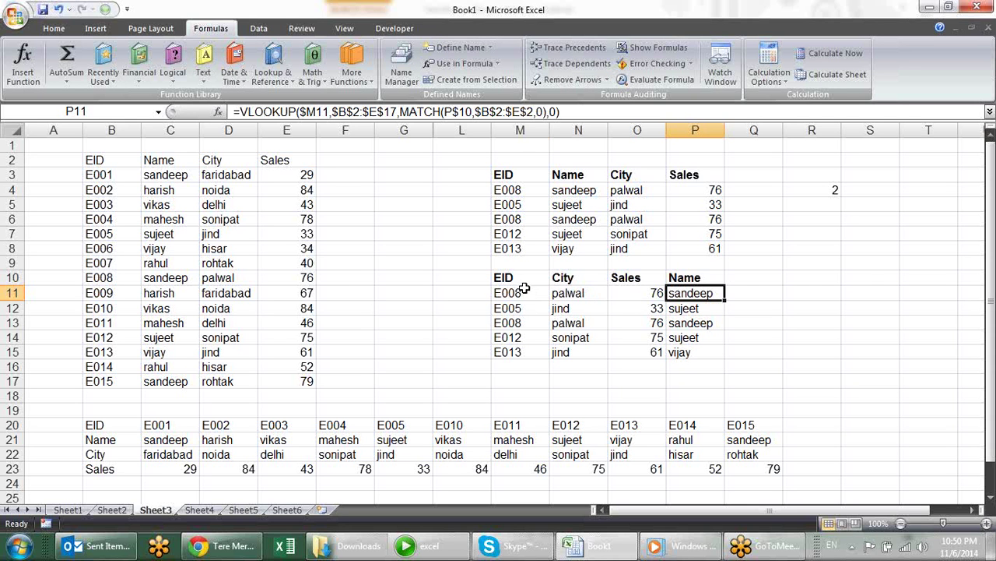
- Review the EIDs, the N10:P10 headers and the P11:P15 lookup formulas
{"action": "left_click_drag", "start_coordinate": [522, 293], "coordinate": [530, 352]}
{"action": "left_click_drag", "start_coordinate": [597, 277], "coordinate": [689, 278]}
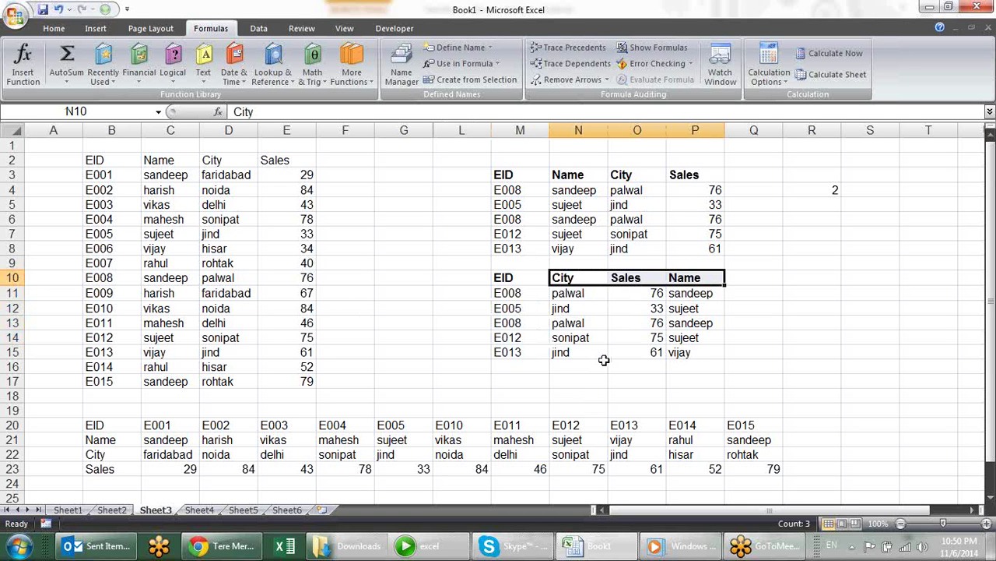
{"action": "left_click", "coordinate": [695, 294]}
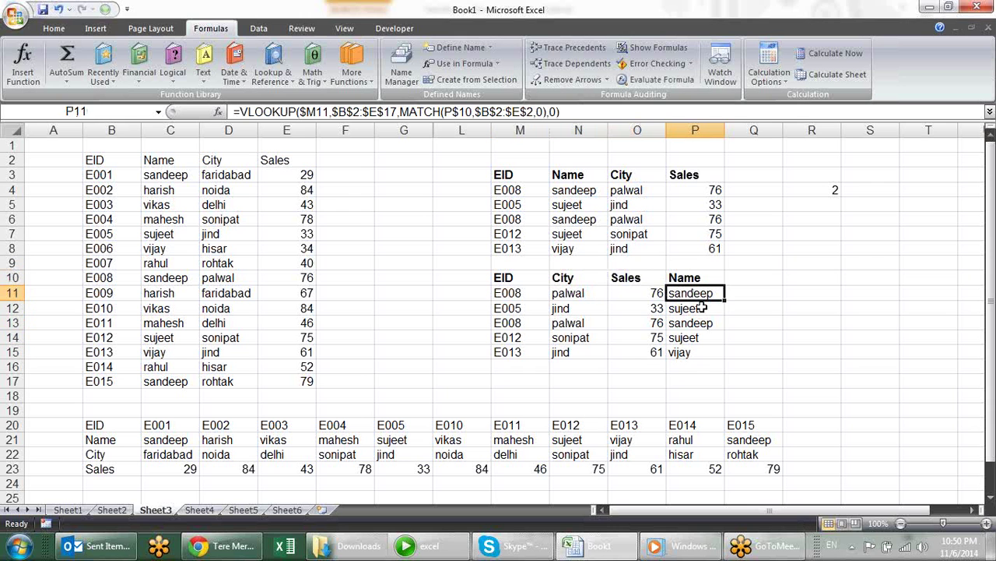
{"action": "mouse_move", "coordinate": [710, 297]}
{"action": "left_mouse_down"}
{"action": "mouse_move", "coordinate": [720, 354]}
{"action": "mouse_move", "coordinate": [756, 352]}
{"action": "left_mouse_up"}
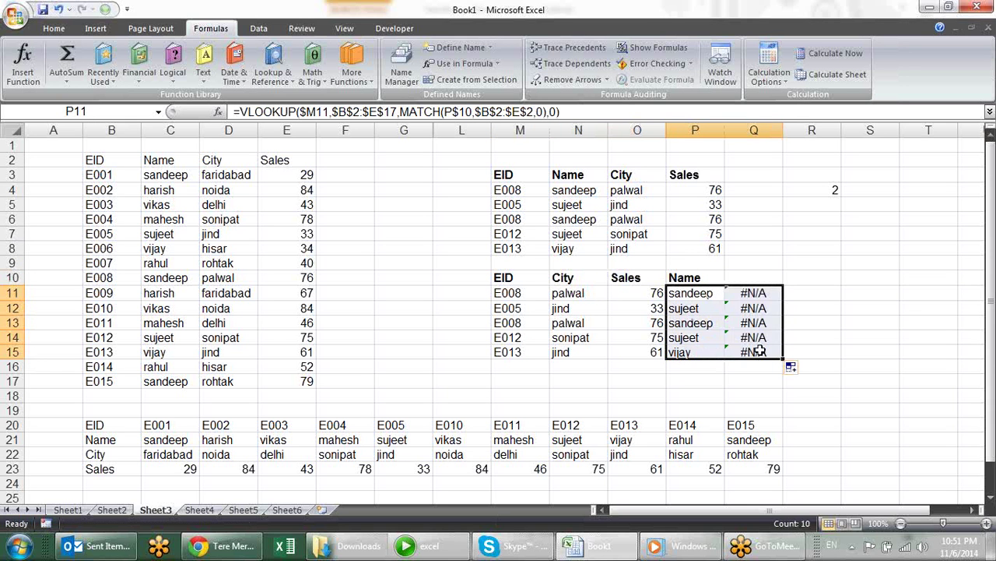
- Extend the lookups into Q11:Q15 and copy the M10:P10 header labels
{"action": "left_click", "coordinate": [755, 294]}
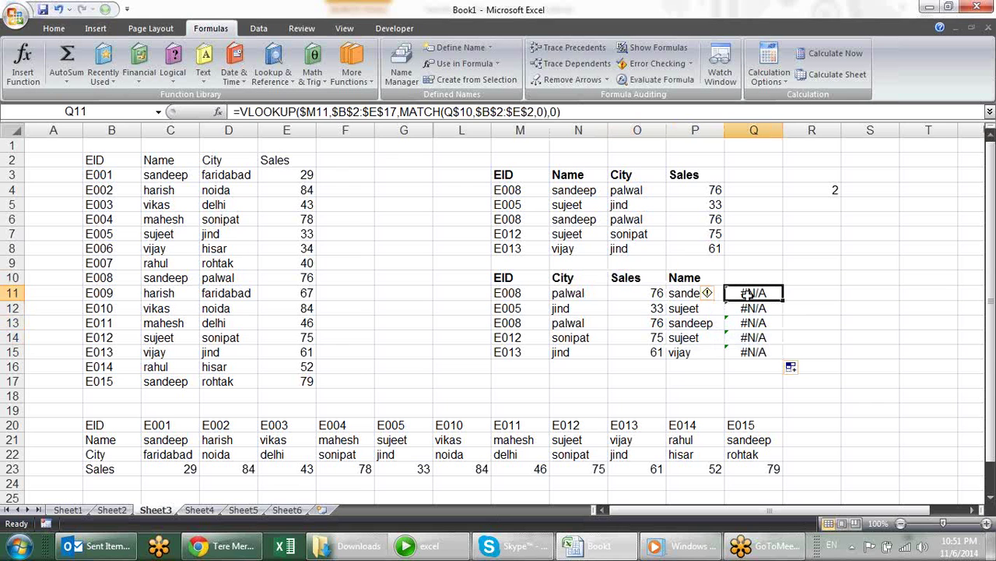
{"action": "left_click", "coordinate": [756, 281]}
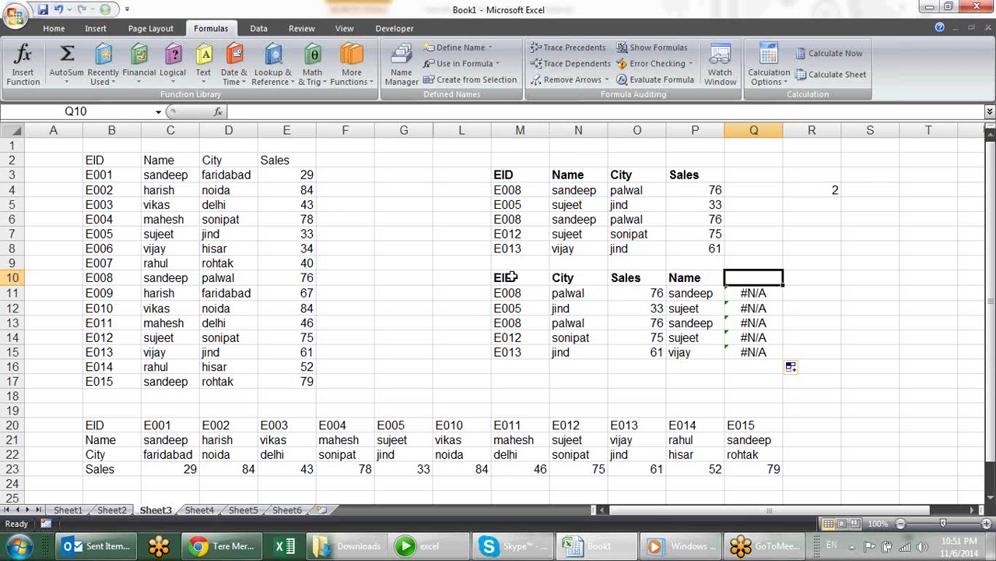
{"action": "left_click_drag", "start_coordinate": [512, 277], "coordinate": [717, 283]}
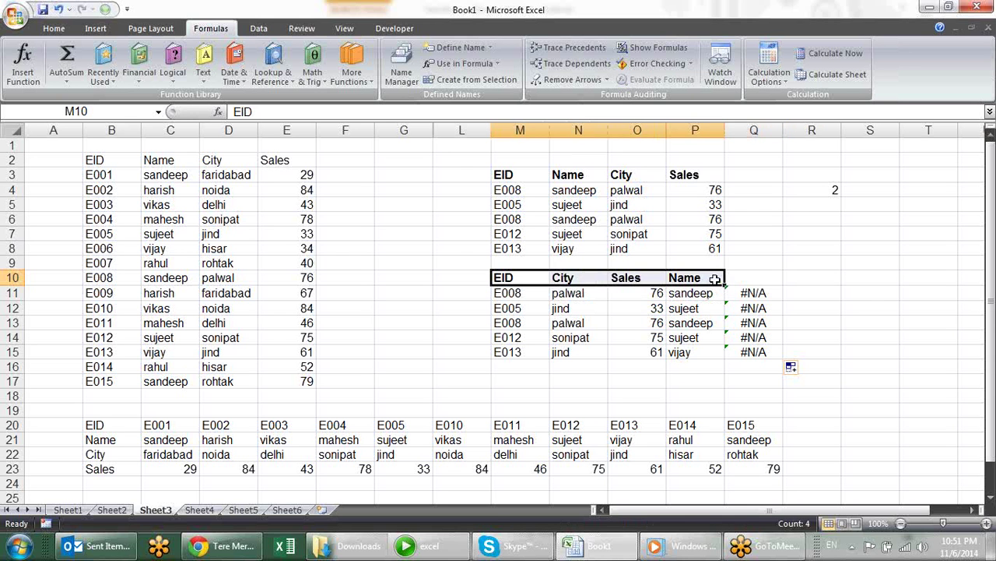
{"action": "key", "text": "ctrl+c"}
- Paste the headers transposed down R5:R8 using Paste Special
{"action": "left_click", "coordinate": [421, 233]}
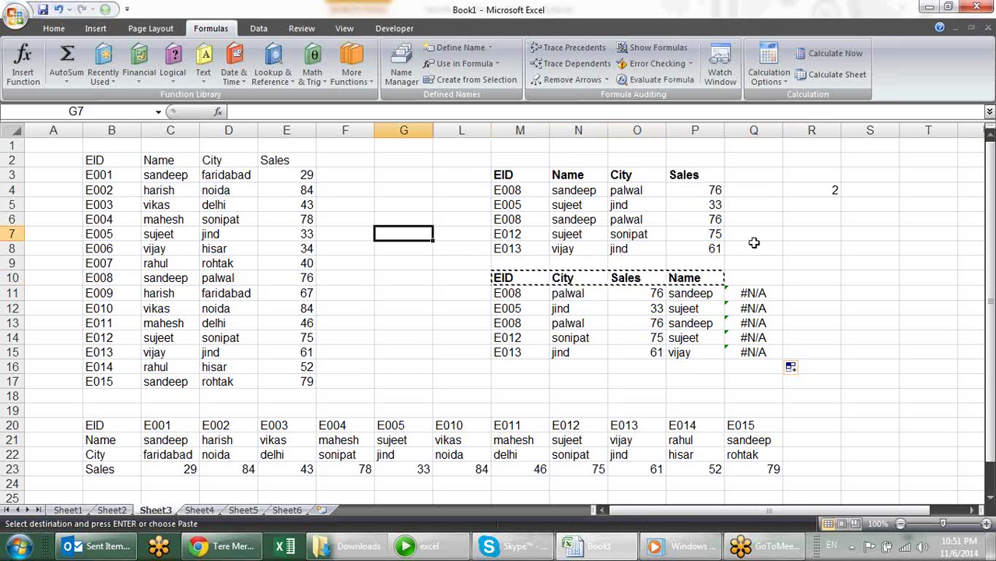
{"action": "left_click", "coordinate": [816, 209]}
{"action": "key", "text": "ctrl+alt+v"}
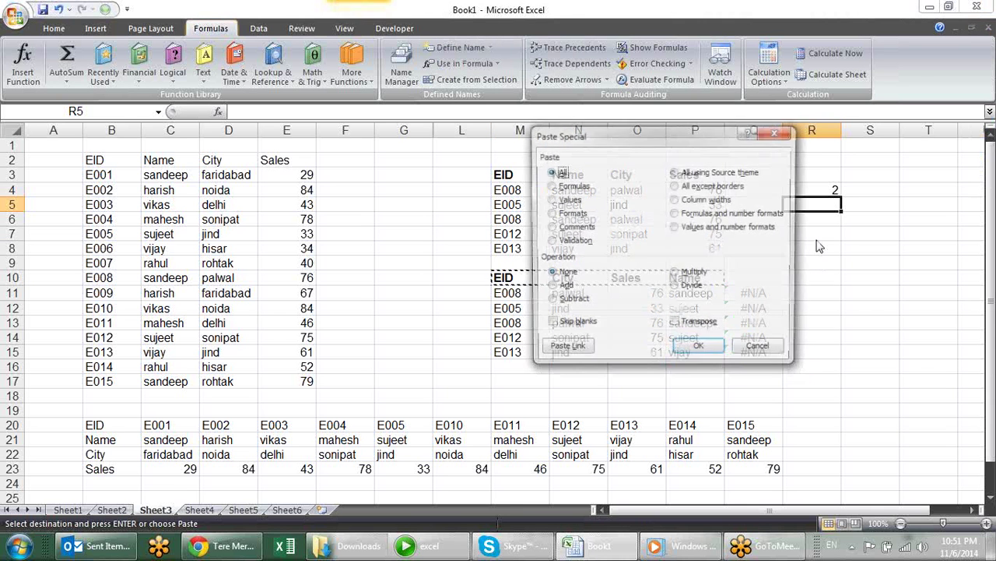
{"action": "key", "text": "e"}
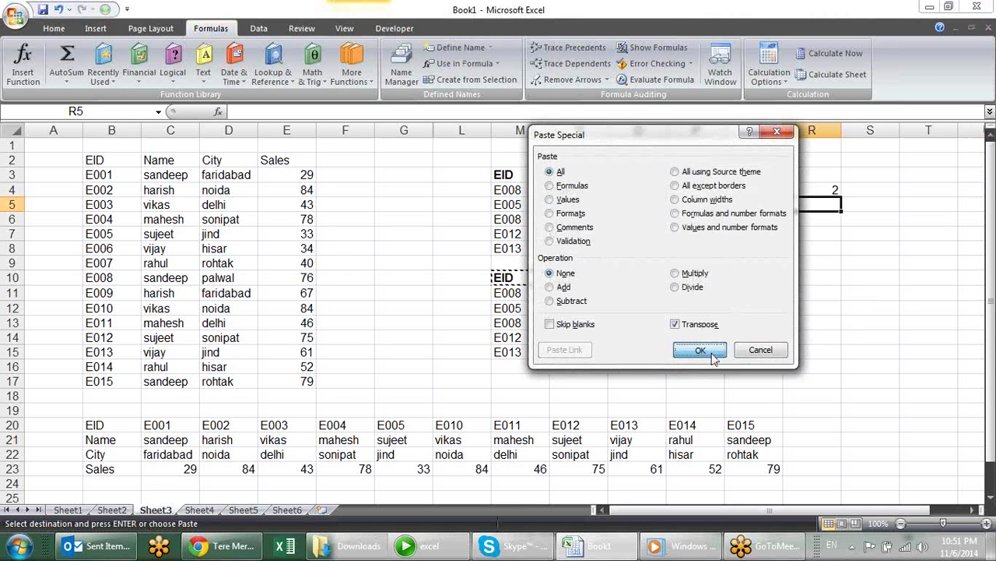
{"action": "left_click", "coordinate": [704, 352]}
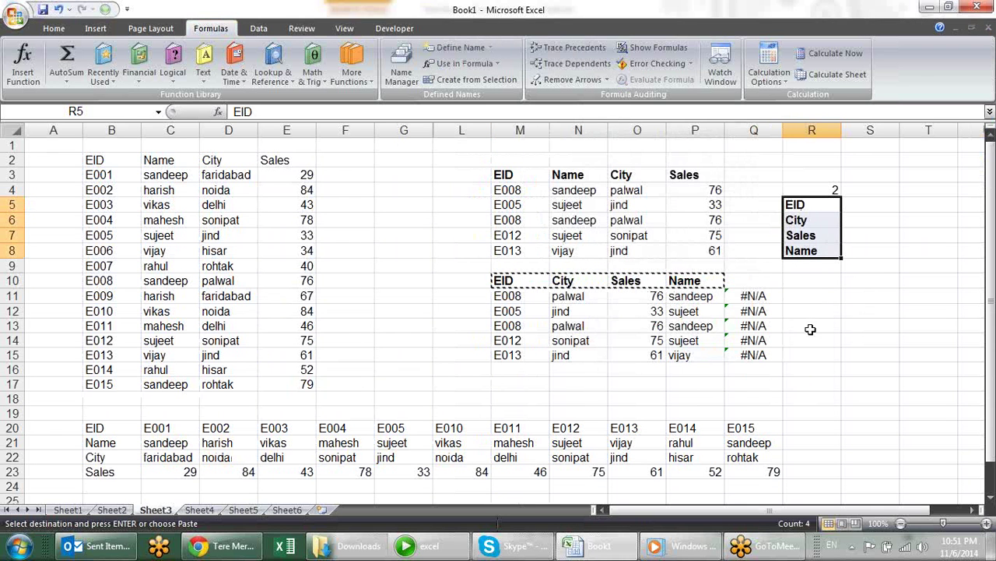
{"action": "key", "text": "Escape"}
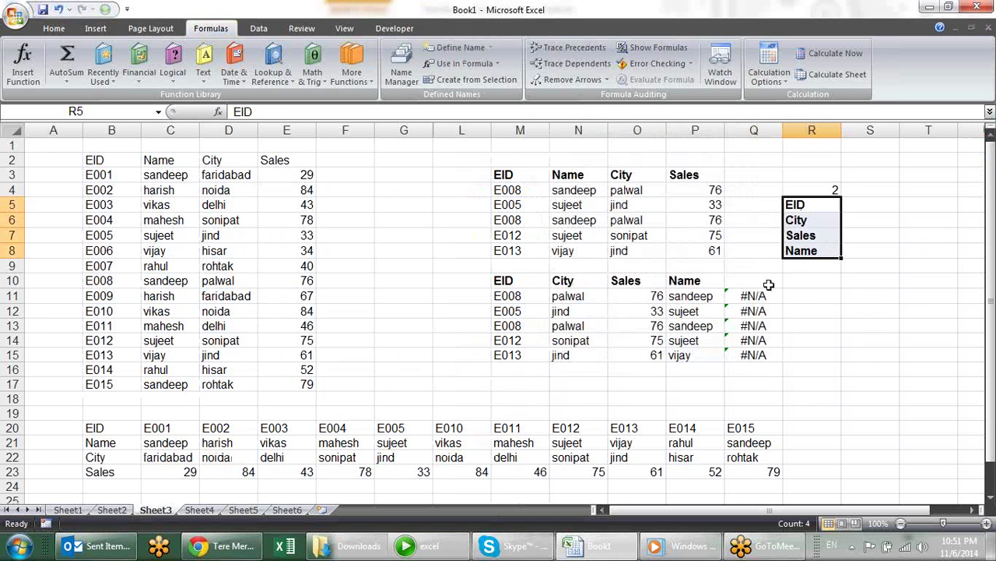
{"action": "left_click", "coordinate": [766, 281]}
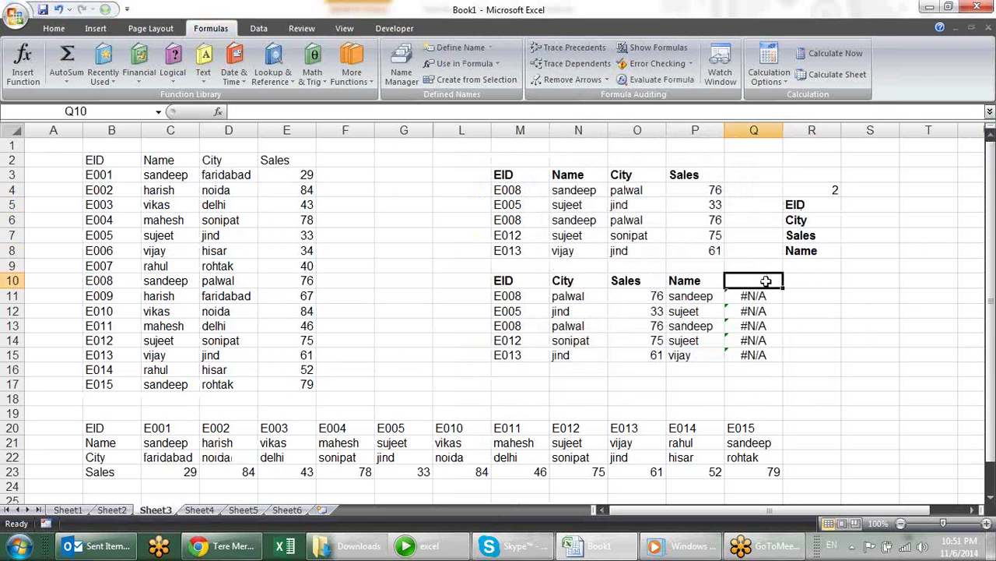
- Add list data validation to Q10 with source =$R$5:$R$8
{"action": "left_click", "coordinate": [260, 28]}
{"action": "left_click", "coordinate": [564, 58]}
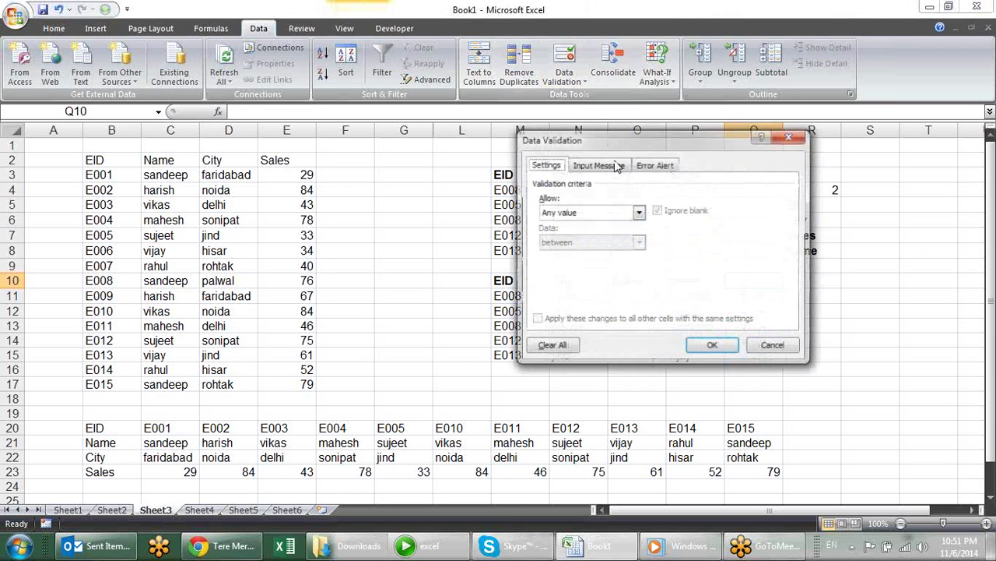
{"action": "left_click", "coordinate": [638, 213]}
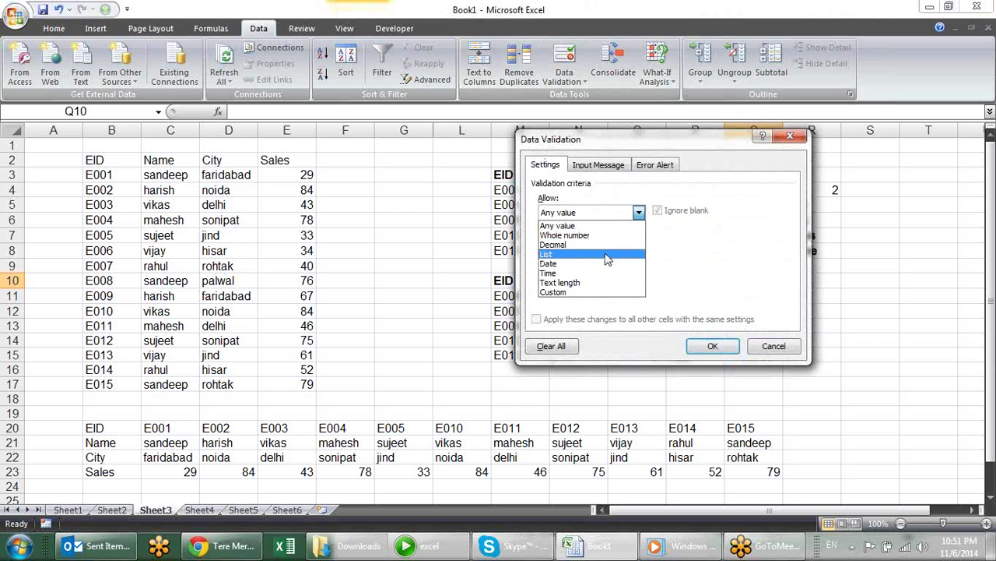
{"action": "left_click", "coordinate": [619, 251]}
{"action": "left_click", "coordinate": [717, 272]}
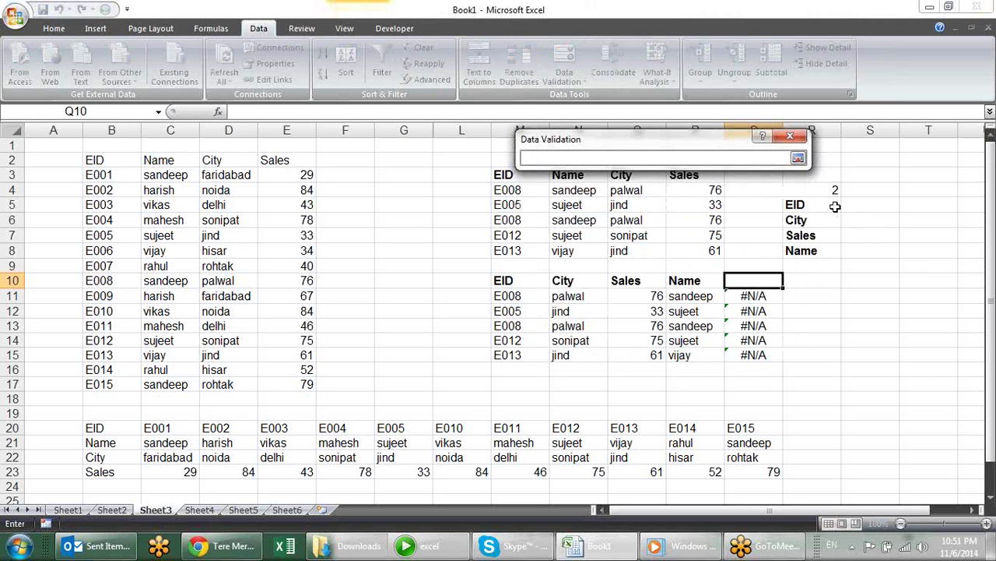
{"action": "left_click_drag", "start_coordinate": [835, 206], "coordinate": [827, 247]}
{"action": "key", "text": "Return"}
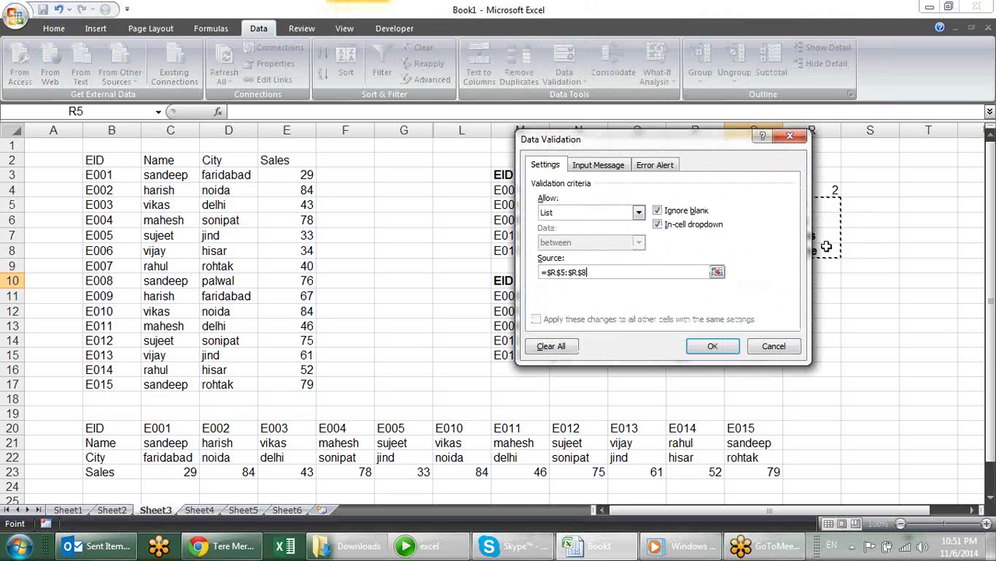
{"action": "left_click", "coordinate": [702, 349]}
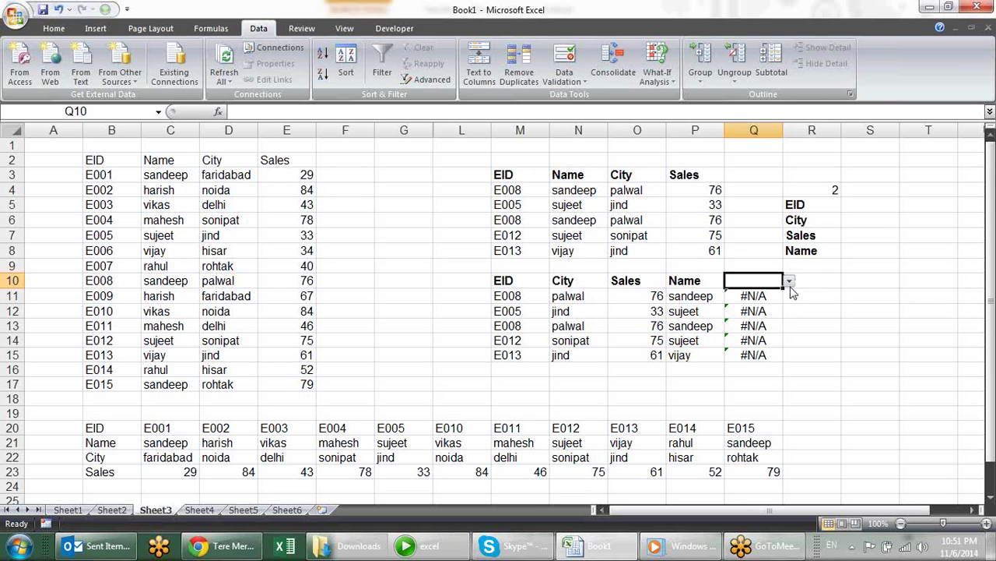
- Try the Q10 dropdown headers City, Sales and Name, ending on Sales
{"action": "left_click", "coordinate": [790, 280]}
{"action": "left_click", "coordinate": [776, 303]}
{"action": "left_click", "coordinate": [789, 280]}
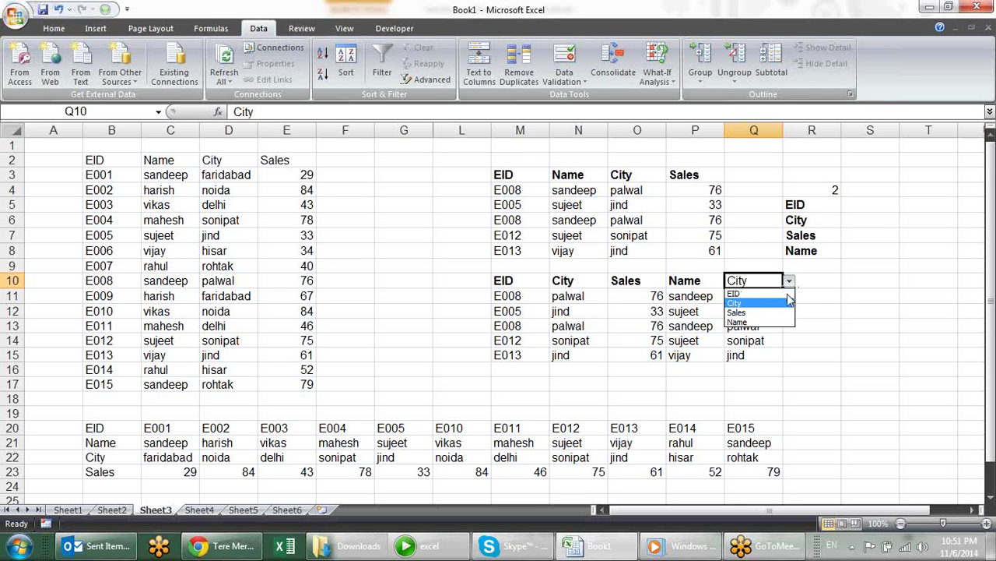
{"action": "left_click", "coordinate": [778, 312]}
{"action": "left_click", "coordinate": [790, 280]}
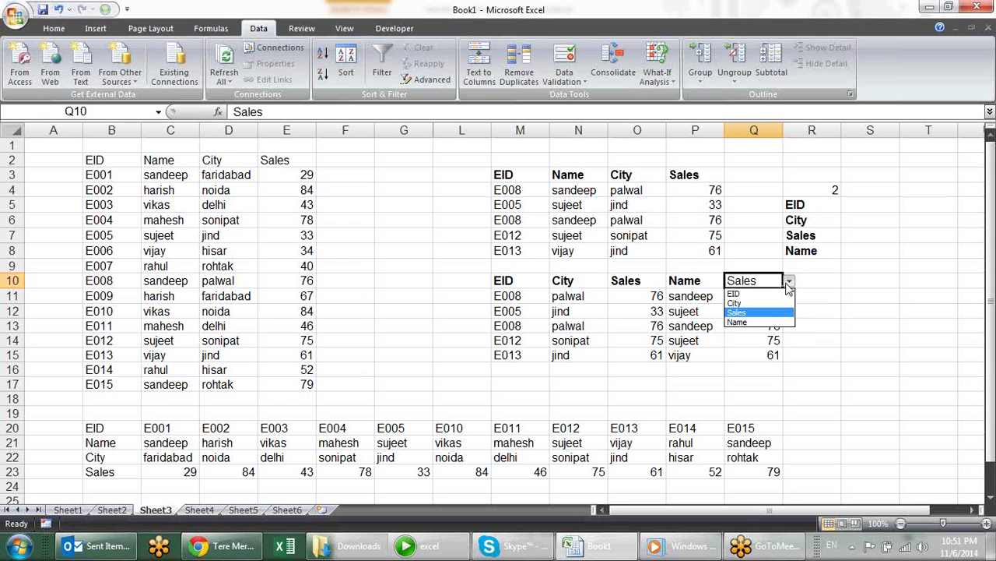
{"action": "left_click", "coordinate": [782, 321]}
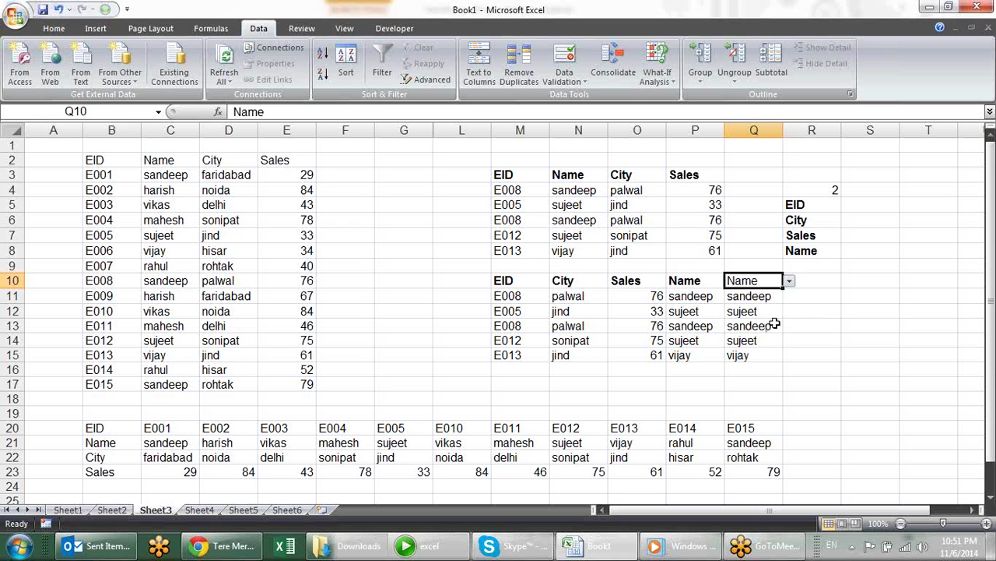
{"action": "left_click", "coordinate": [790, 280]}
{"action": "left_click", "coordinate": [783, 301]}
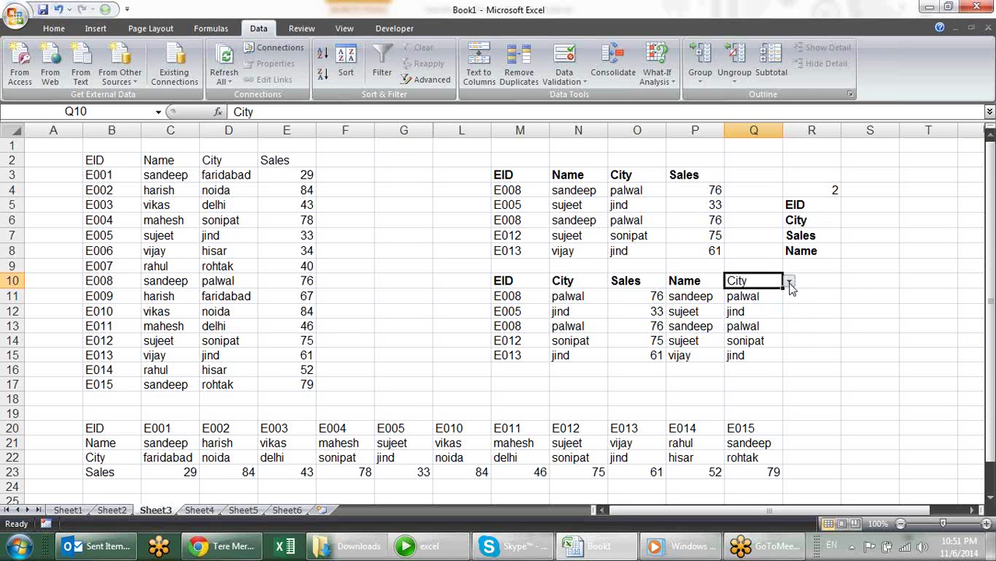
{"action": "left_click", "coordinate": [789, 280]}
{"action": "left_click", "coordinate": [782, 312]}
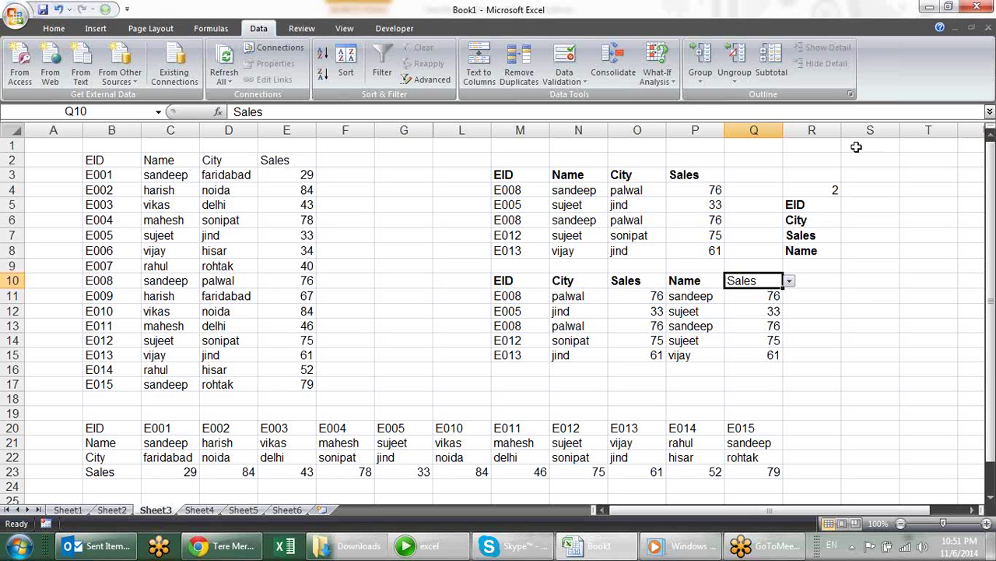
- Unhide the hidden columns H to K
{"action": "left_click", "coordinate": [459, 341]}
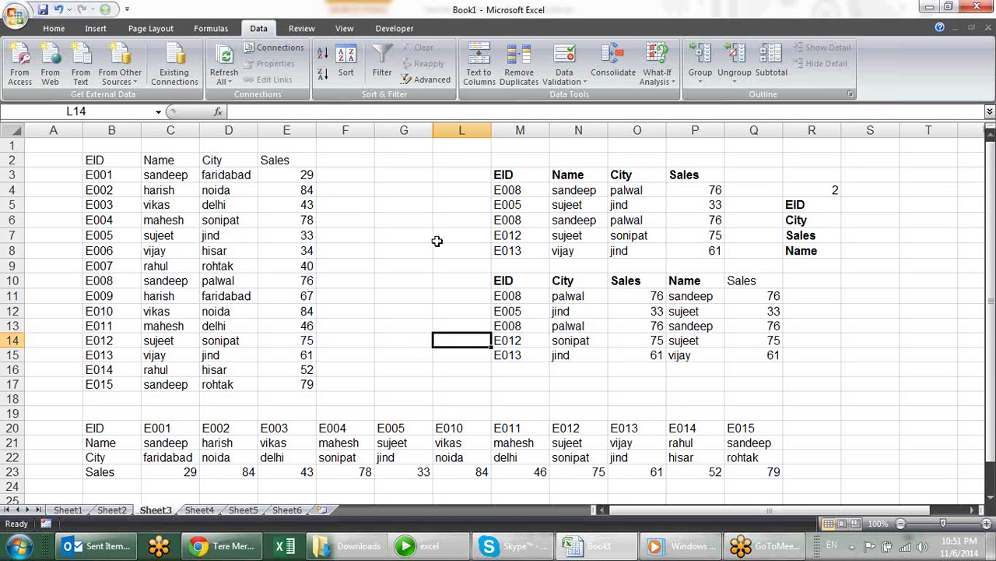
{"action": "left_click_drag", "start_coordinate": [415, 130], "coordinate": [513, 131]}
{"action": "right_click", "coordinate": [513, 134]}
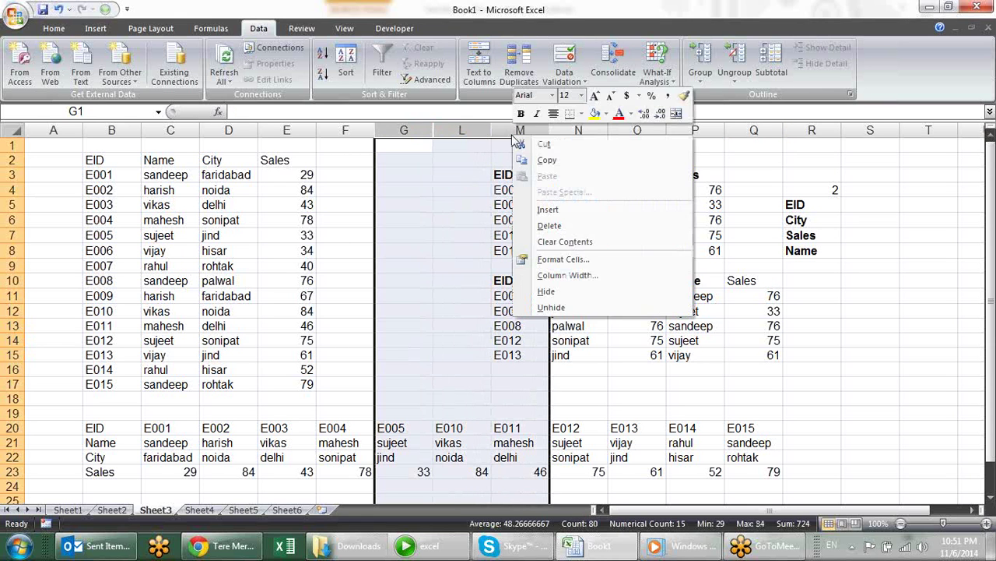
{"action": "left_click", "coordinate": [549, 307]}
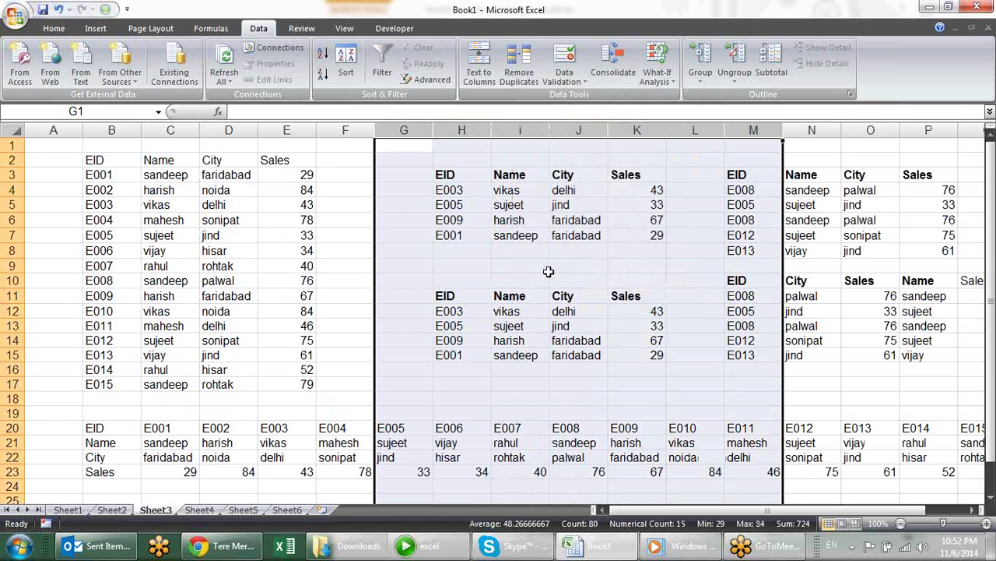
{"action": "left_click", "coordinate": [685, 401]}
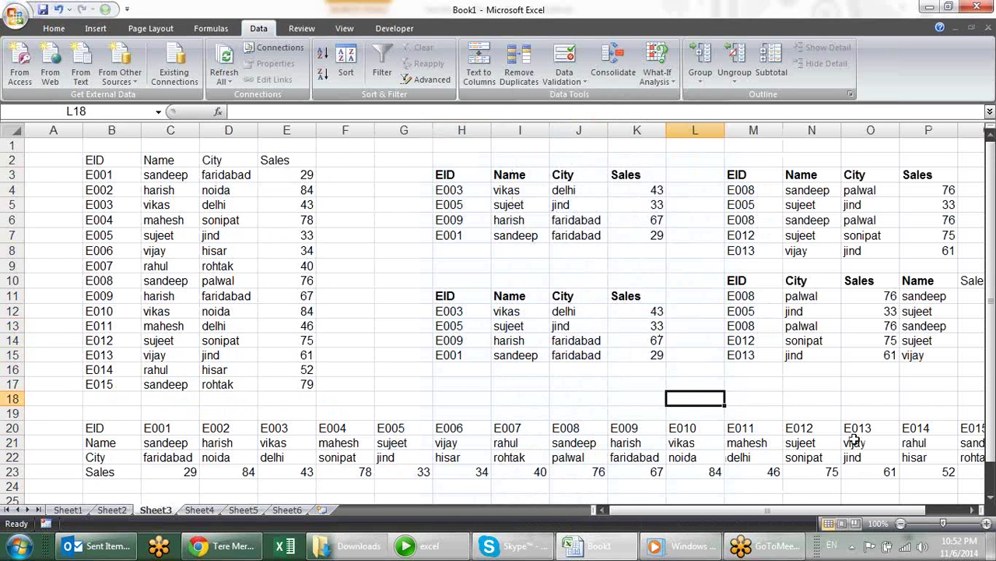
{"action": "mouse_move", "coordinate": [831, 511]}
{"action": "left_mouse_down"}
{"action": "mouse_move", "coordinate": [856, 511]}
{"action": "mouse_move", "coordinate": [832, 511]}
{"action": "left_mouse_up"}
- Hide columns H through R
{"action": "left_click", "coordinate": [470, 128]}
{"action": "mouse_move", "coordinate": [470, 130]}
{"action": "left_mouse_down"}
{"action": "mouse_move", "coordinate": [926, 212]}
{"action": "mouse_move", "coordinate": [926, 127]}
{"action": "left_mouse_up"}
{"action": "right_click", "coordinate": [925, 127]}
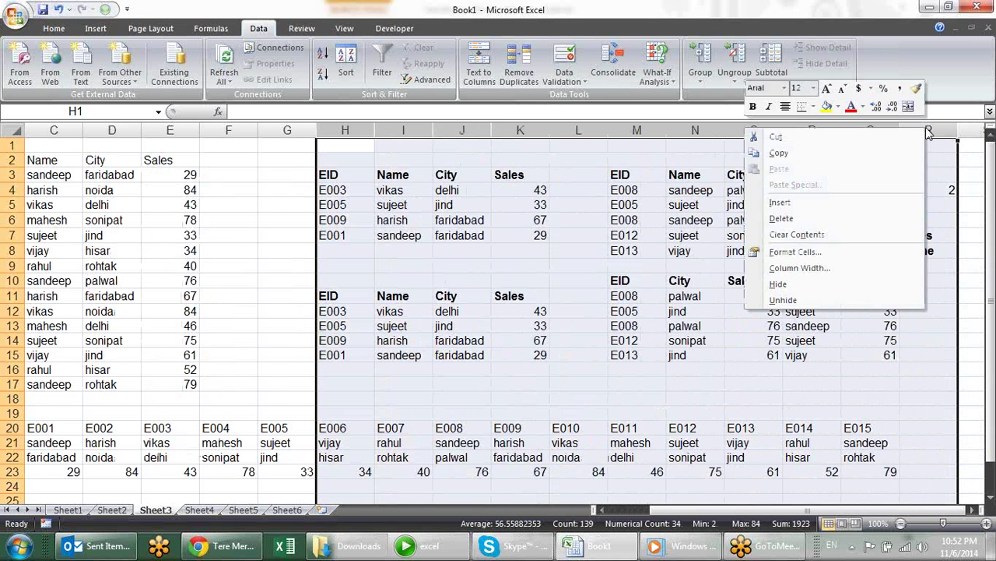
{"action": "left_click", "coordinate": [839, 286]}
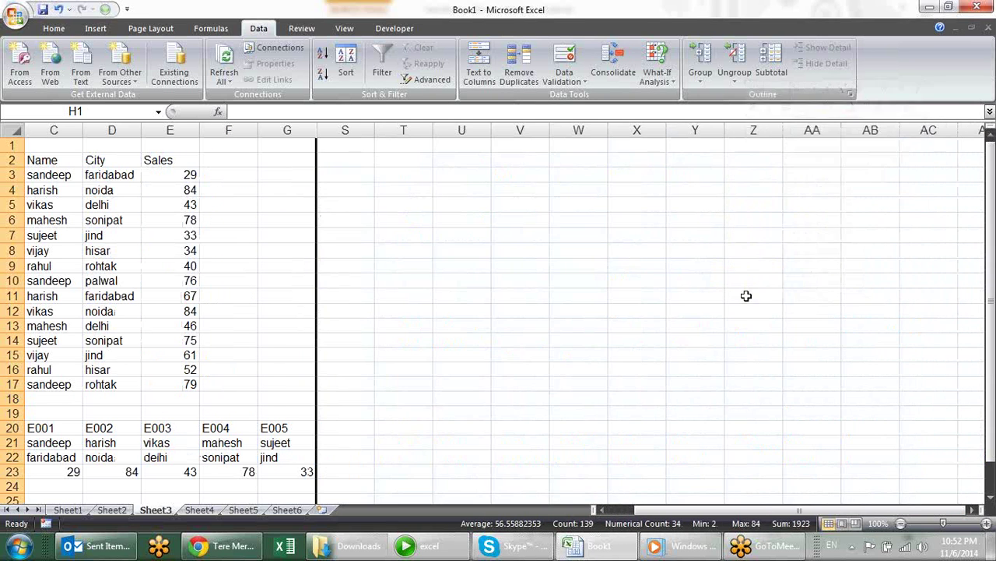
{"action": "left_click", "coordinate": [462, 265]}
{"action": "left_click_drag", "start_coordinate": [725, 513], "coordinate": [666, 507]}
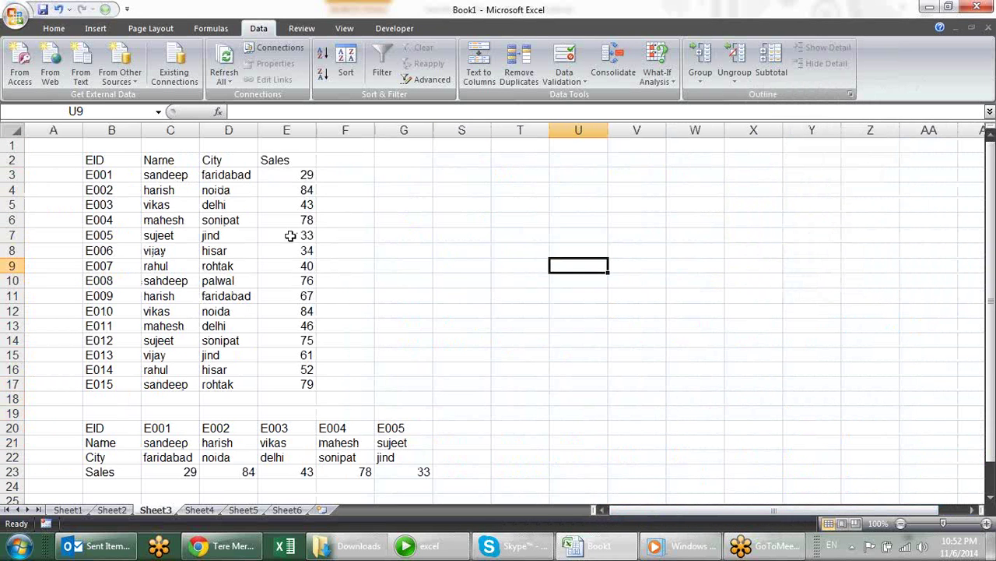
- Copy E2:E17 into A2 and rename the A2 header to Designation
{"action": "left_click_drag", "start_coordinate": [303, 160], "coordinate": [277, 395]}
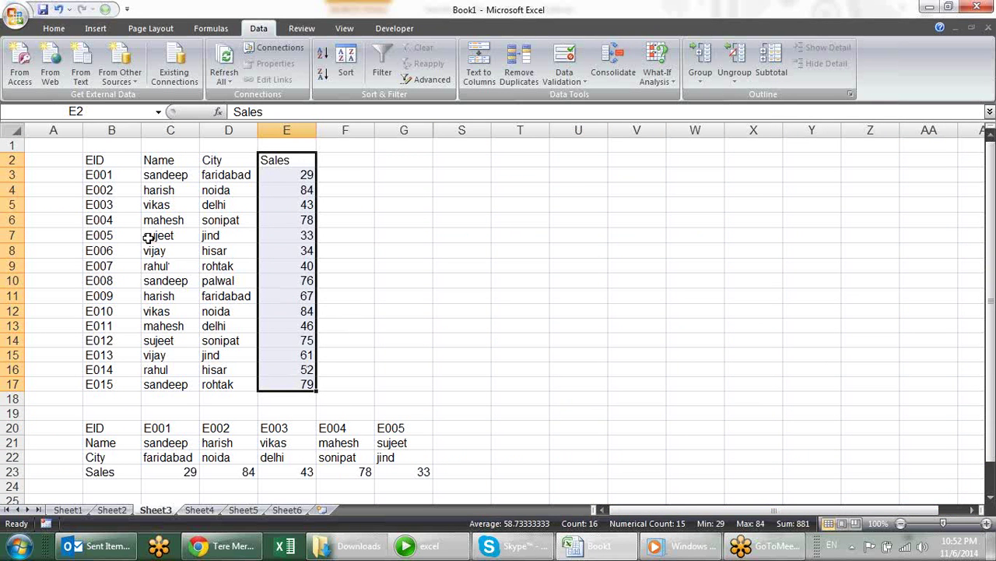
{"action": "key", "text": "ctrl+c"}
{"action": "left_click", "coordinate": [70, 161]}
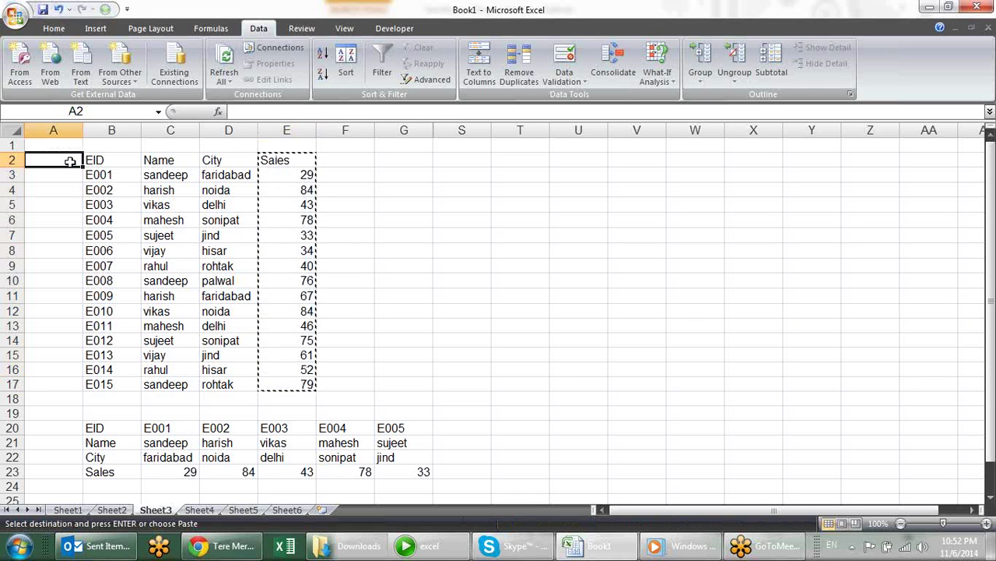
{"action": "key", "text": "Return"}
{"action": "left_click", "coordinate": [70, 161]}
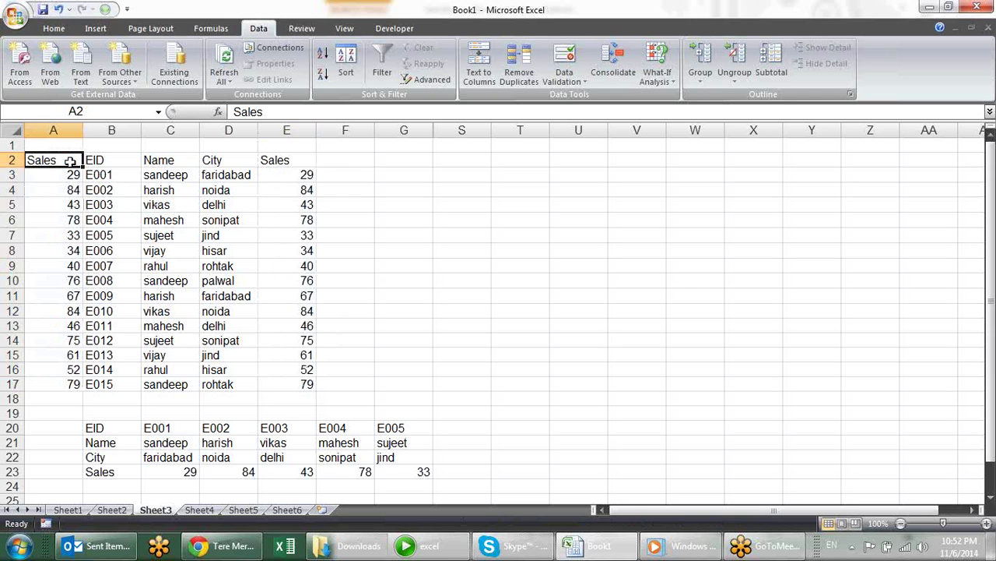
{"action": "type", "text": "Di"}
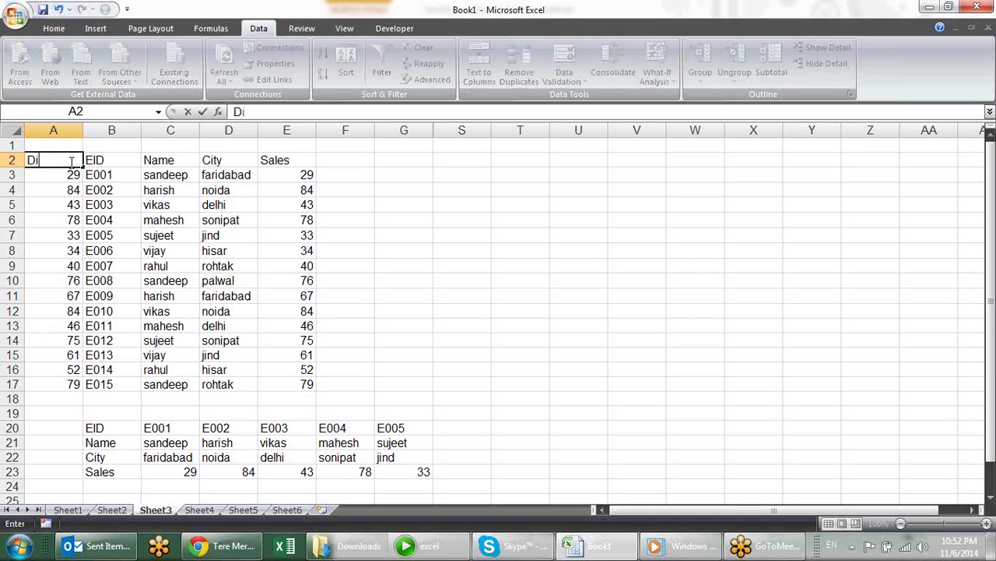
{"action": "type", "text": "esigna"}
{"action": "type", "text": "tion"}
{"action": "key", "text": "Return"}
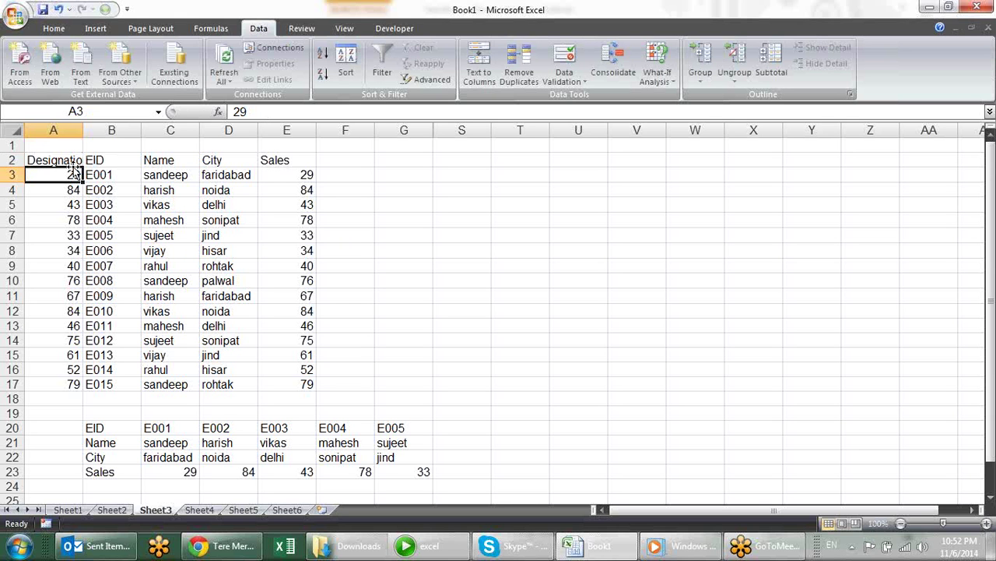
- Enter VP in A3, fill designations down to A17, and autofit column A
{"action": "type", "text": "VP"}
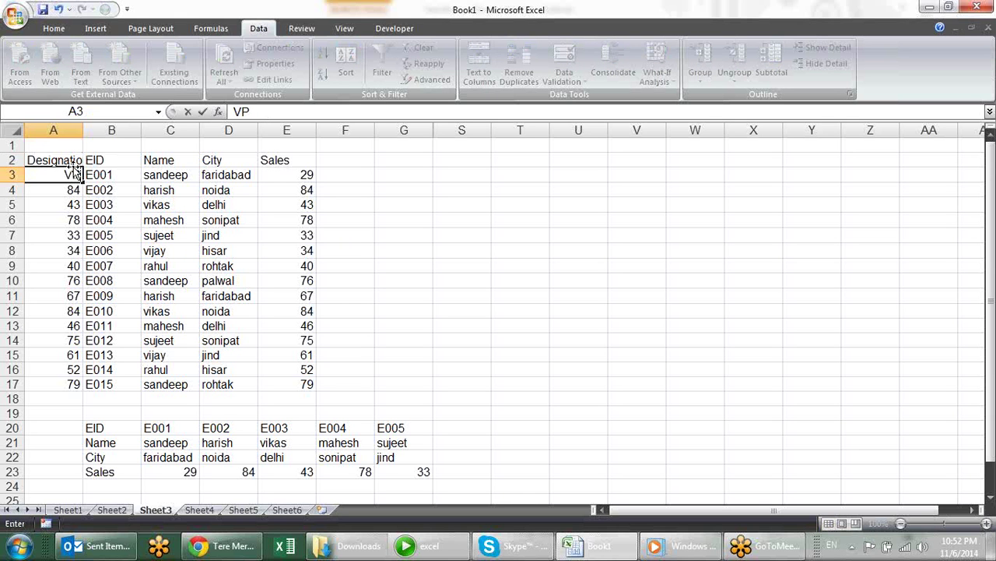
{"action": "key", "text": "Return"}
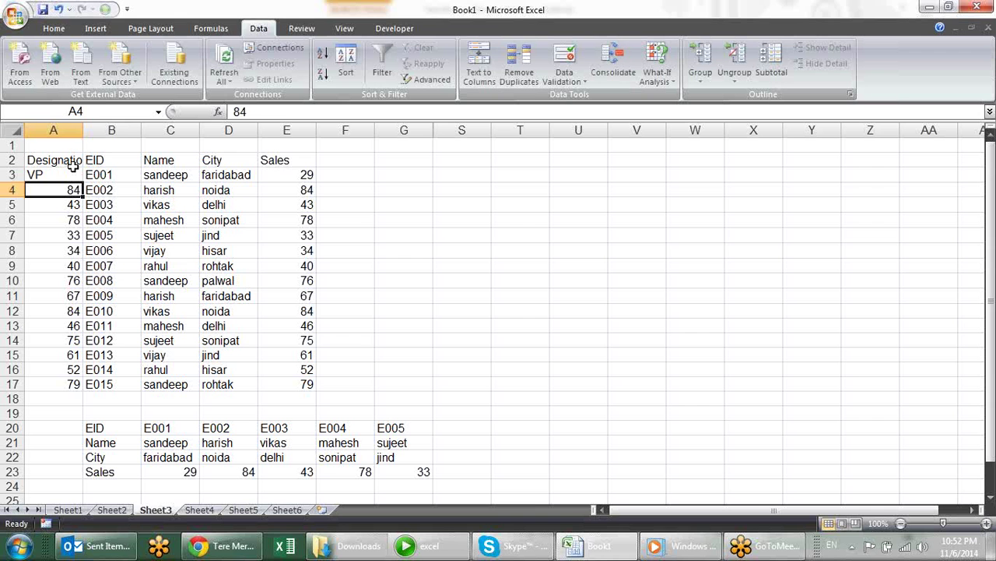
{"action": "left_click", "coordinate": [70, 175]}
{"action": "left_click_drag", "start_coordinate": [81, 182], "coordinate": [78, 387]}
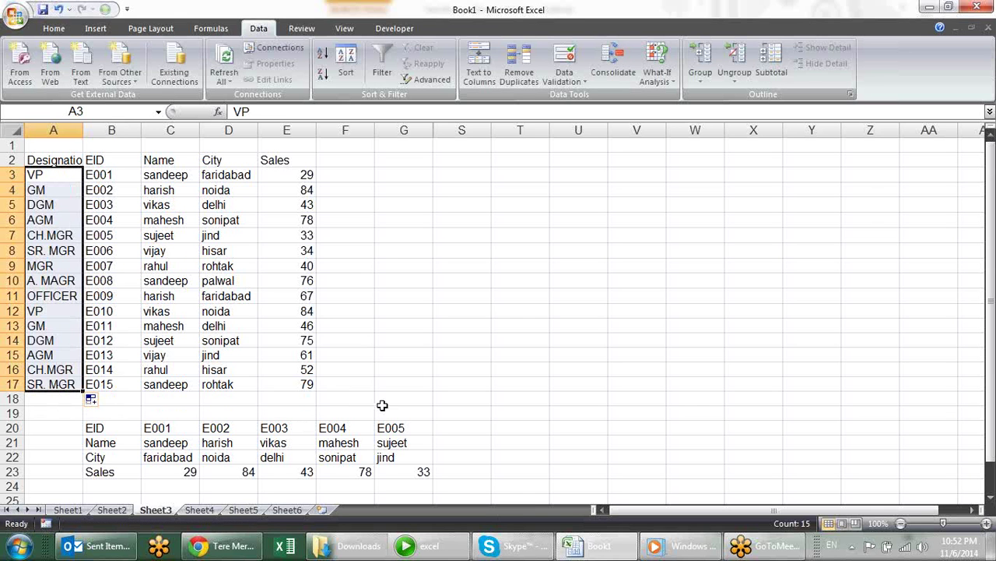
{"action": "left_click", "coordinate": [400, 245]}
{"action": "left_click_drag", "start_coordinate": [108, 164], "coordinate": [105, 251]}
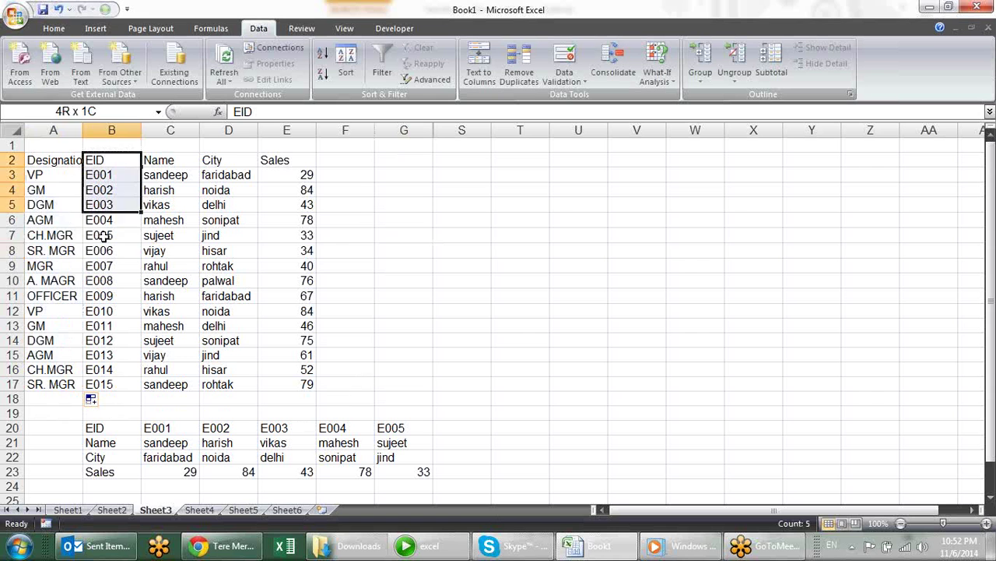
{"action": "left_click_drag", "start_coordinate": [66, 171], "coordinate": [60, 272]}
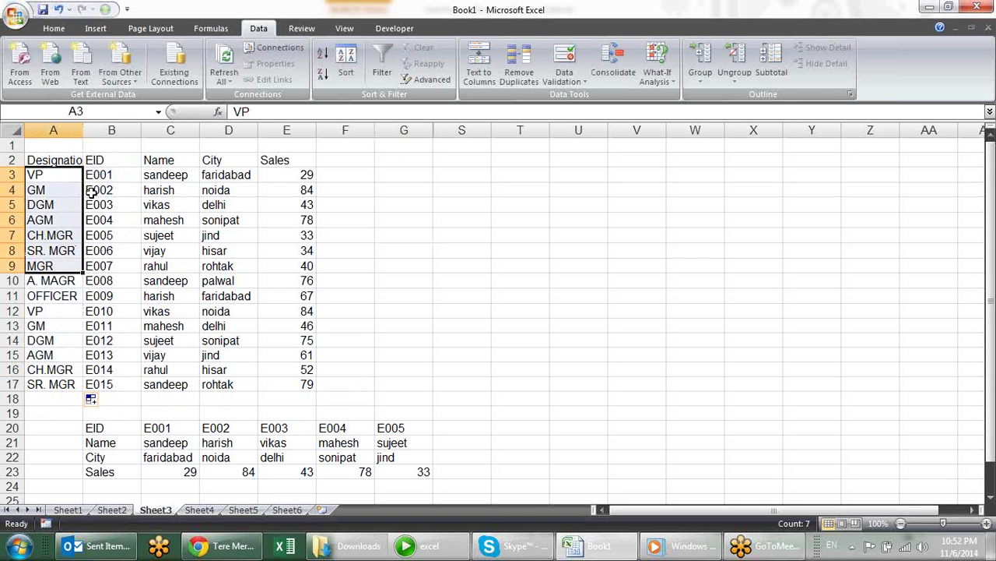
{"action": "left_click_drag", "start_coordinate": [94, 164], "coordinate": [117, 322]}
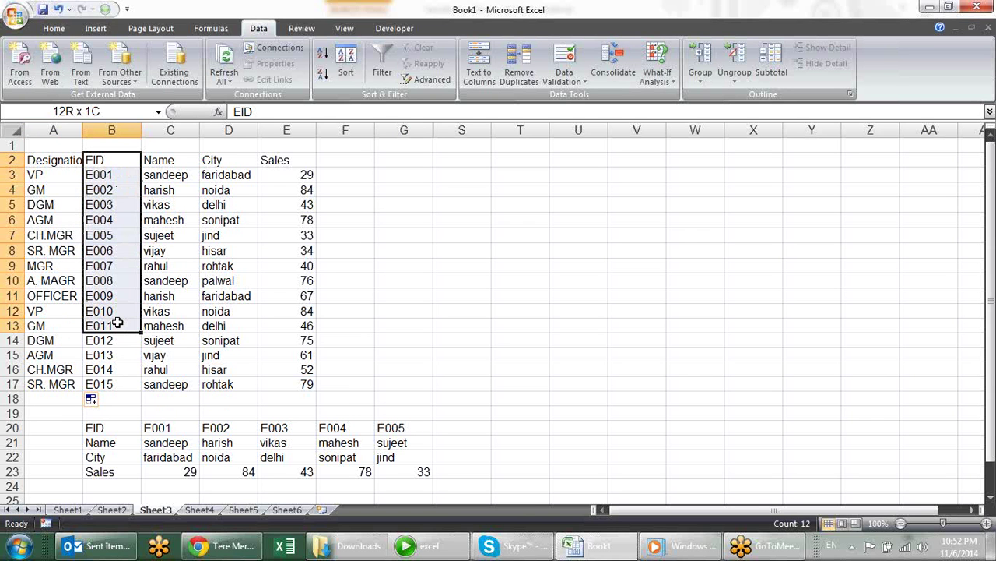
{"action": "left_click", "coordinate": [47, 190]}
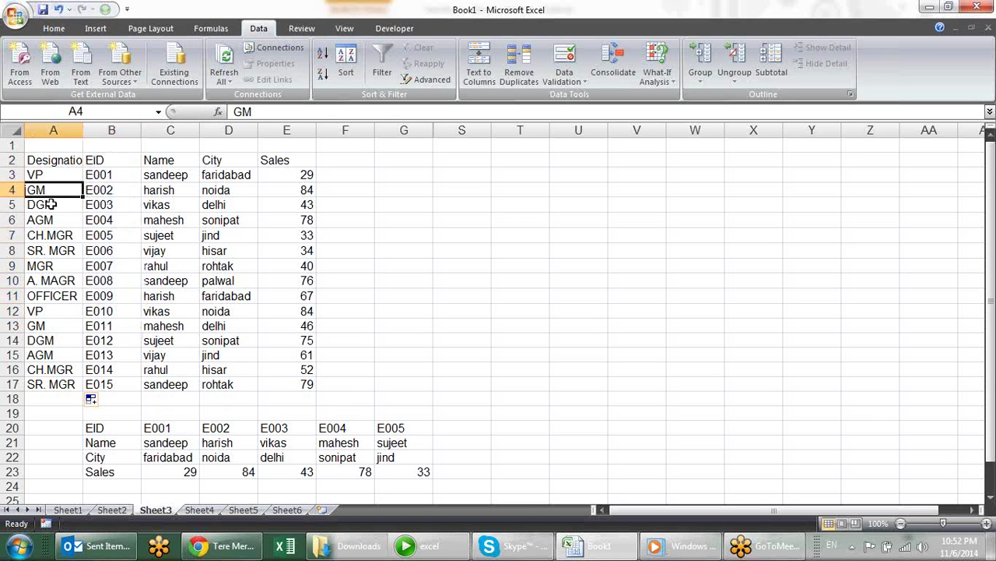
{"action": "double_click", "coordinate": [83, 132]}
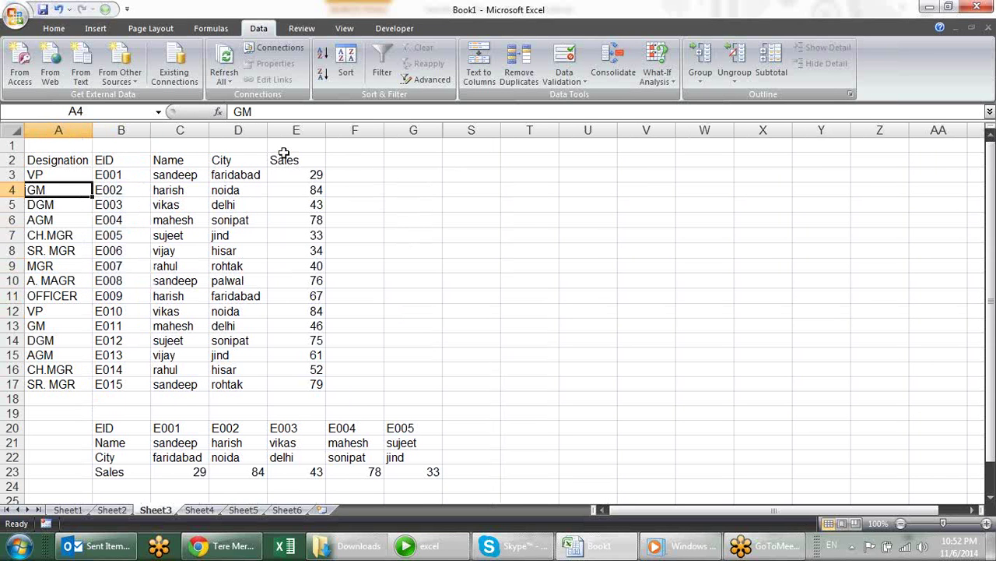
- Copy the EID, Name and Designation headers into T2:V2
{"action": "left_click", "coordinate": [421, 173]}
{"action": "left_click", "coordinate": [475, 163]}
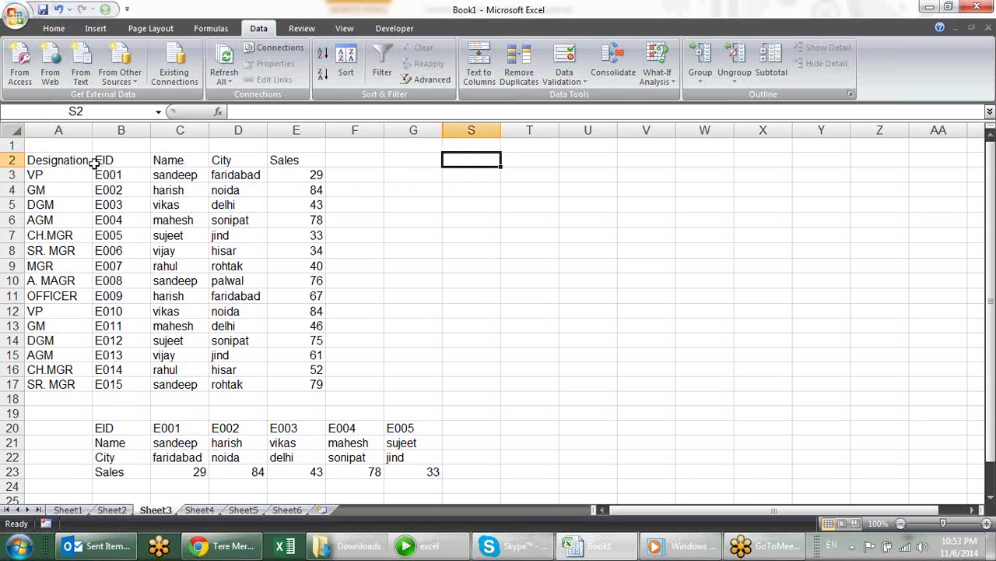
{"action": "left_click", "coordinate": [122, 163]}
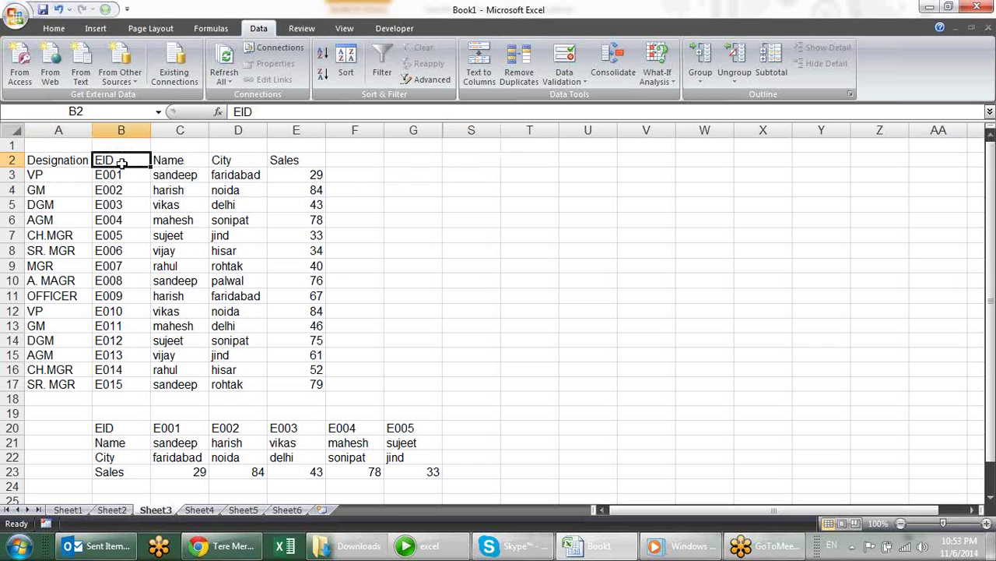
{"action": "key", "text": "ctrl+c"}
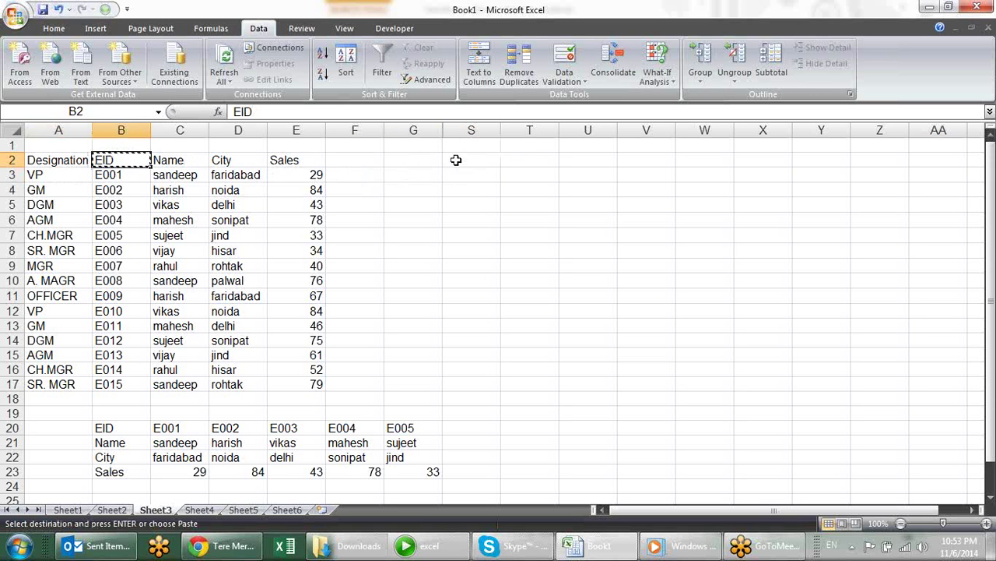
{"action": "left_click", "coordinate": [456, 159]}
{"action": "left_click", "coordinate": [518, 163]}
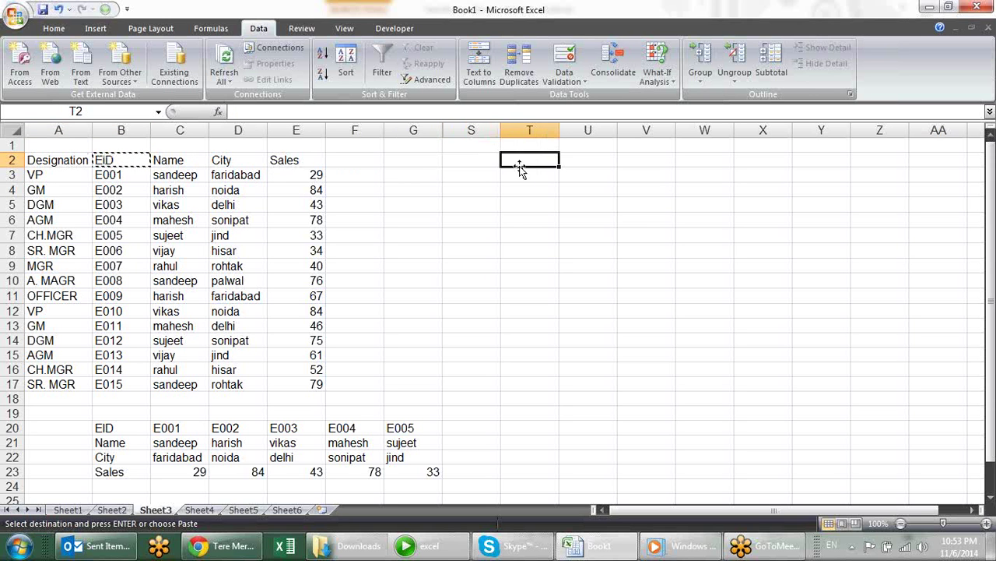
{"action": "key", "text": "Escape"}
{"action": "left_click_drag", "start_coordinate": [137, 160], "coordinate": [190, 159]}
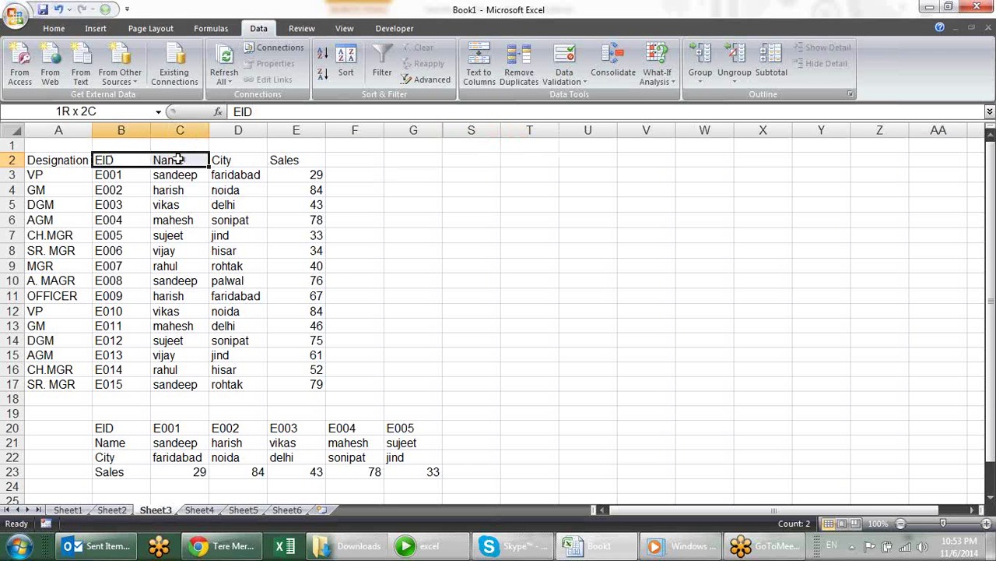
{"action": "key", "text": "ctrl+c"}
{"action": "left_click", "coordinate": [510, 158]}
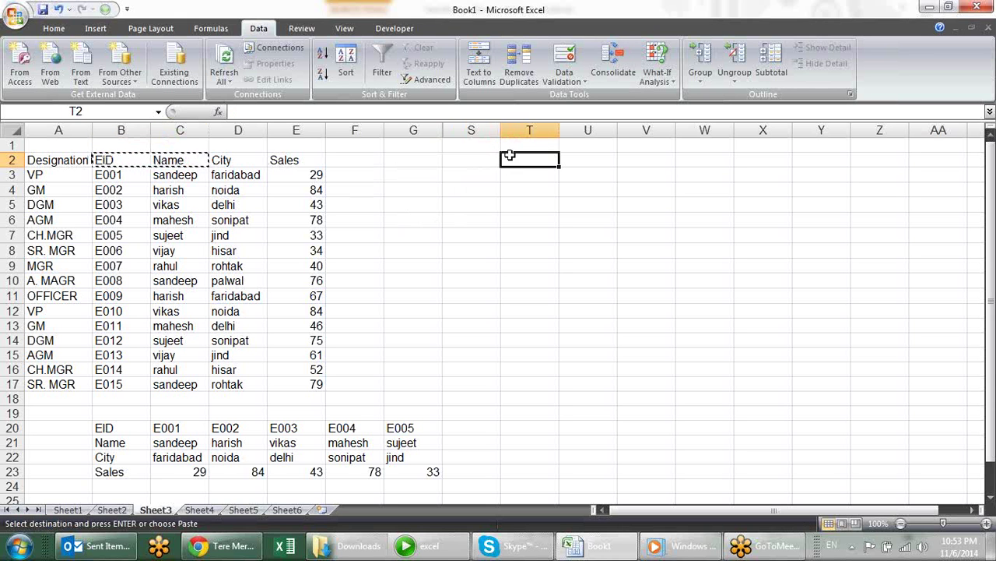
{"action": "key", "text": "ctrl+v"}
{"action": "left_click", "coordinate": [645, 160]}
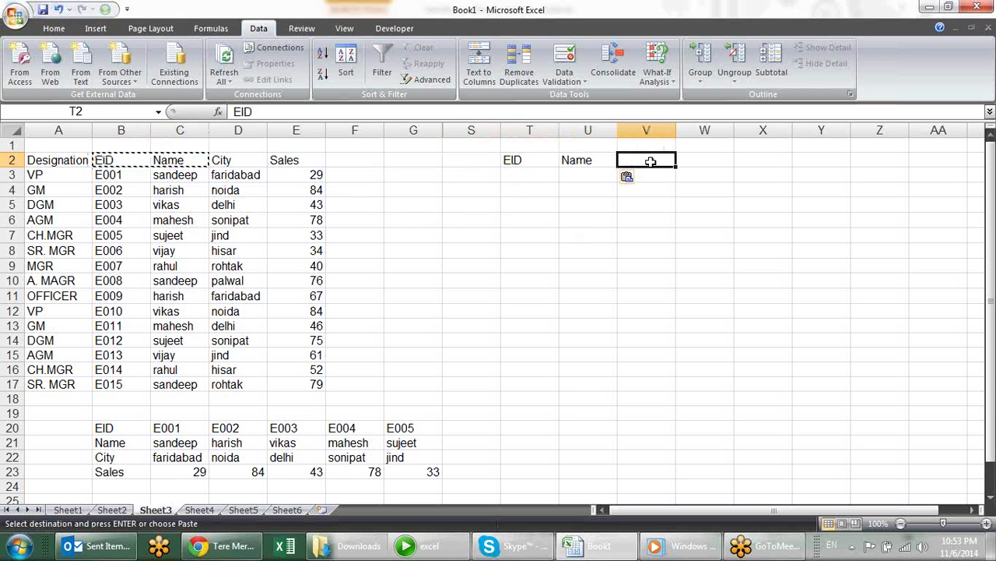
{"action": "left_click", "coordinate": [81, 160]}
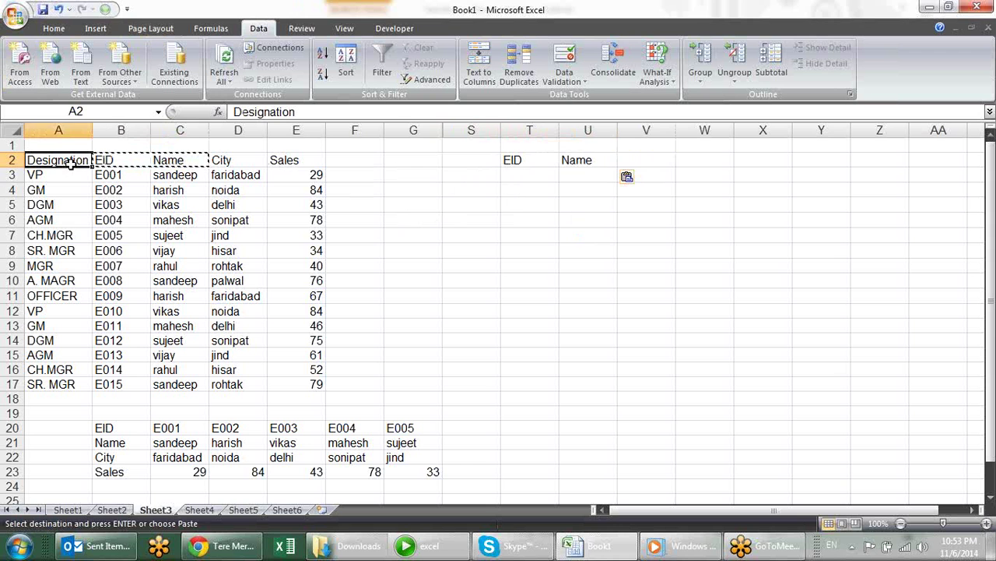
{"action": "key", "text": "ctrl+c"}
{"action": "left_click", "coordinate": [643, 161]}
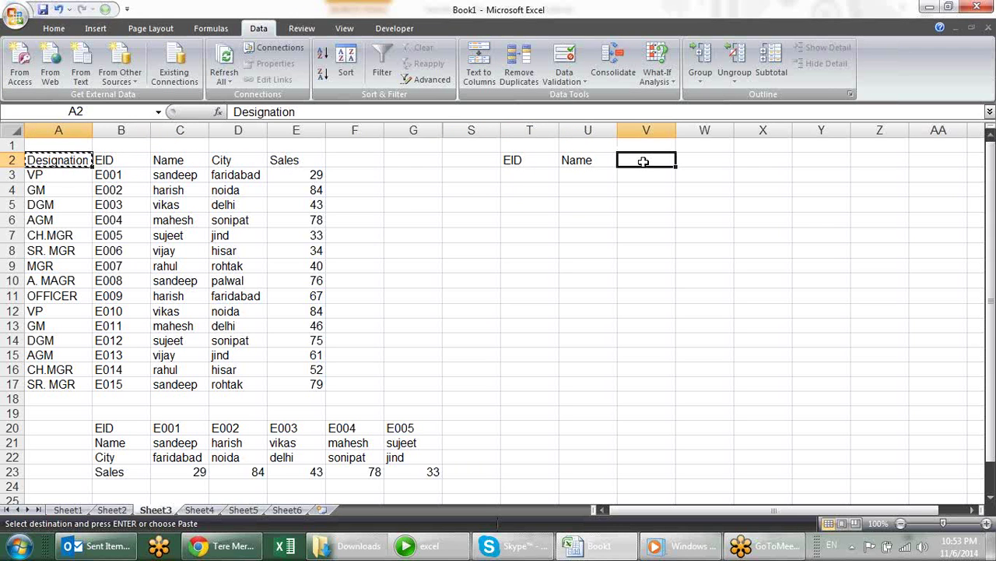
{"action": "key", "text": "Return"}
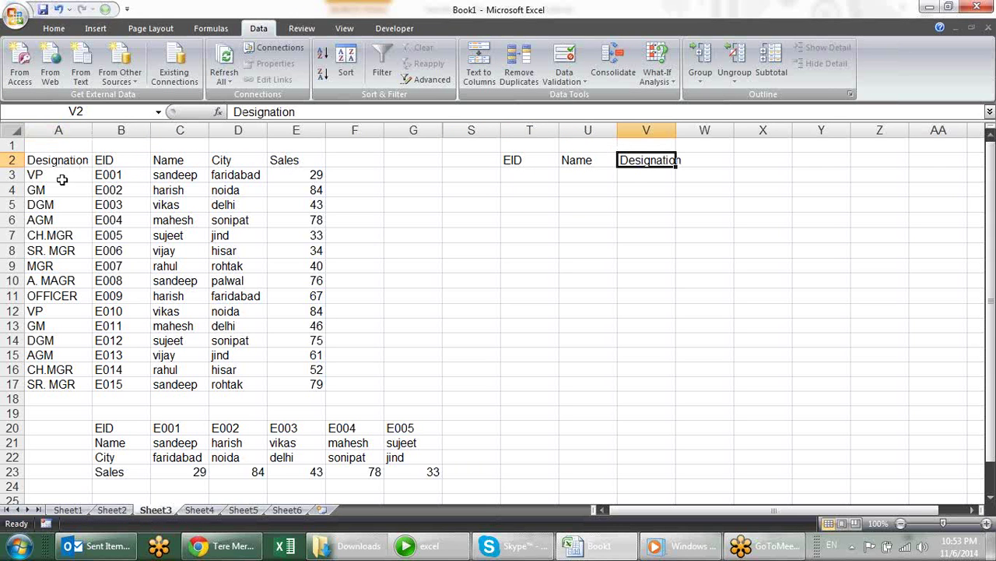
- Copy IDs E002, E005, E009 and E013 into T3 under EID
{"action": "left_click", "coordinate": [120, 190], "text": "ctrl"}
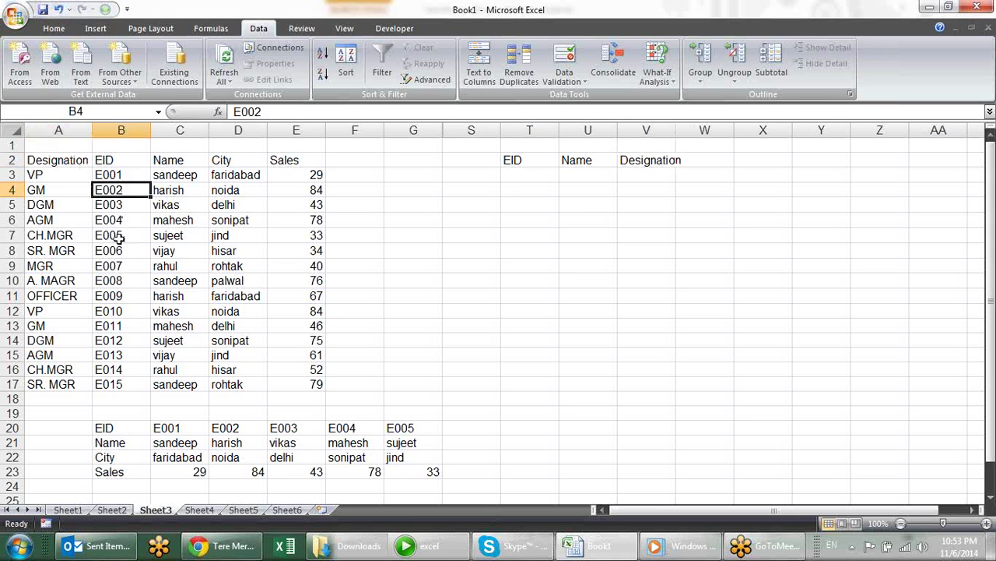
{"action": "left_click", "coordinate": [111, 235], "text": "ctrl"}
{"action": "left_click", "coordinate": [123, 301], "text": "ctrl"}
{"action": "left_click", "coordinate": [122, 354], "text": "ctrl"}
{"action": "key", "text": "ctrl+c"}
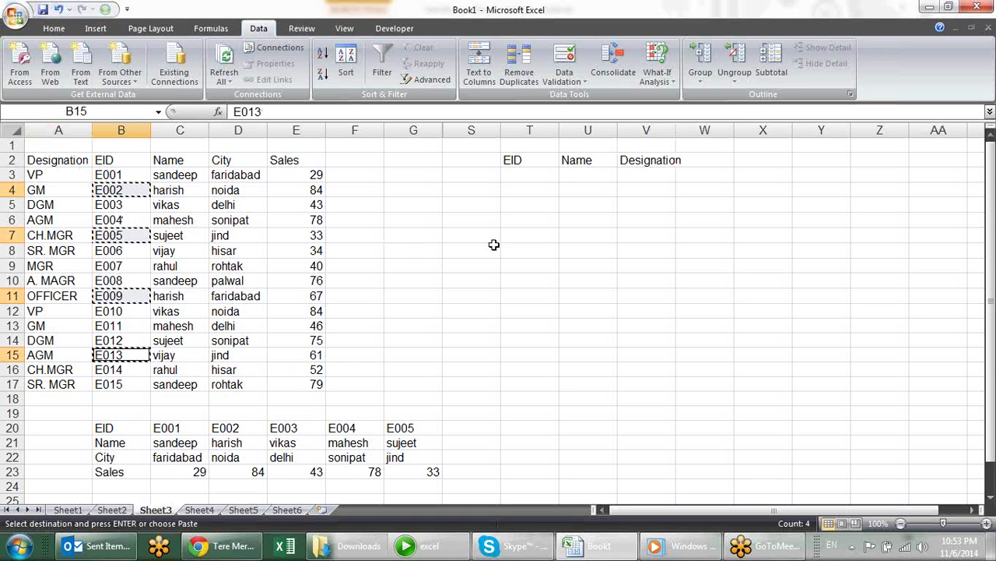
{"action": "left_click", "coordinate": [529, 178]}
{"action": "key", "text": "Return"}
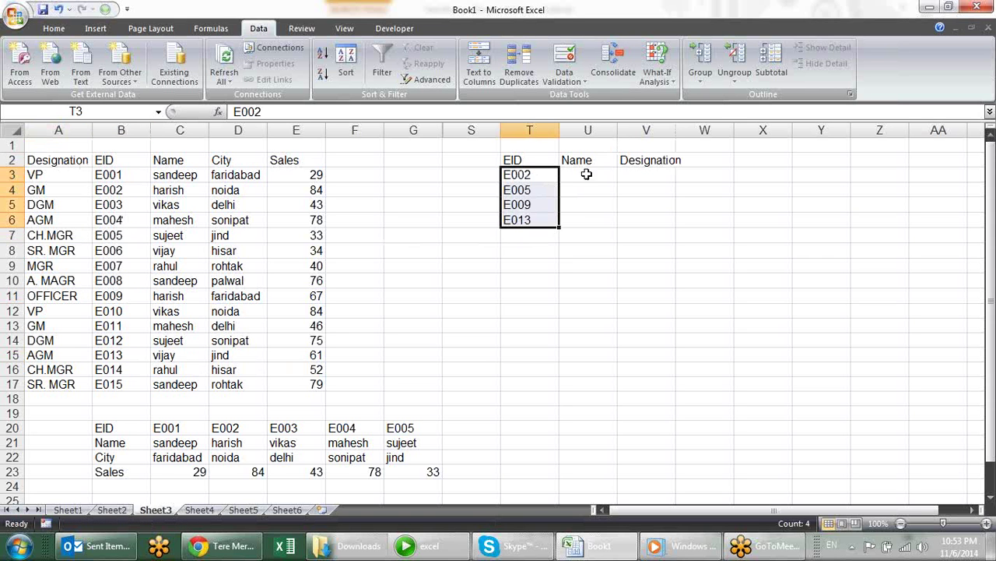
{"action": "left_click", "coordinate": [586, 170]}
- Enter =INDEX(C2:C17,MATCH(T3,B2:B17,0)) in U3
{"action": "type", "text": "="}
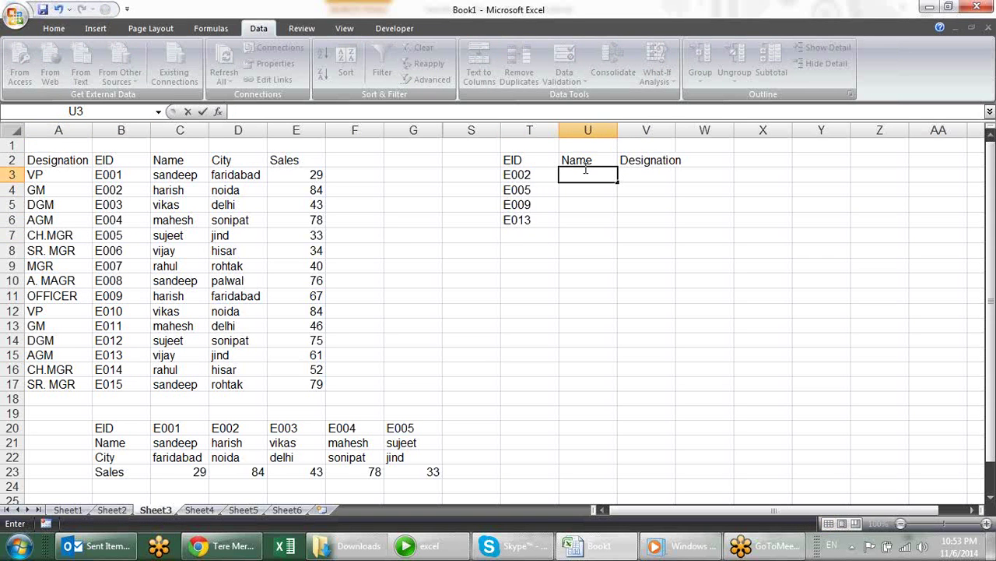
{"action": "type", "text": "ind"}
{"action": "key", "text": "Tab"}
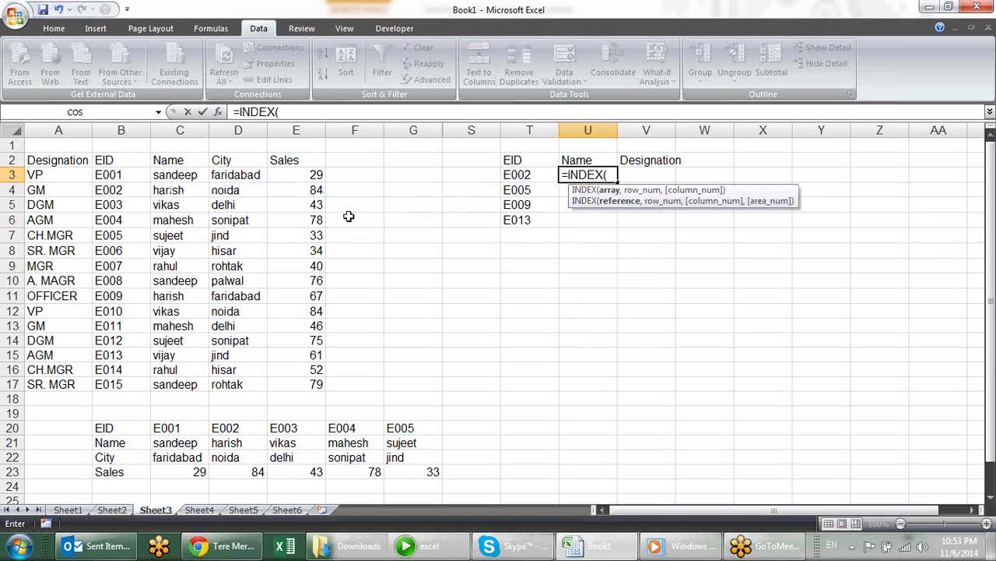
{"action": "left_click_drag", "start_coordinate": [190, 161], "coordinate": [176, 384]}
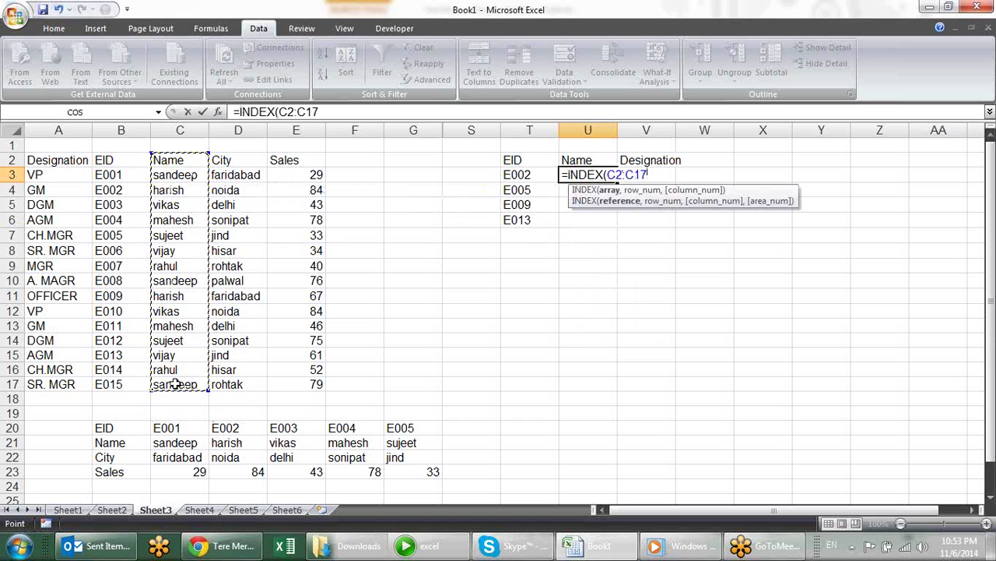
{"action": "type", "text": ","}
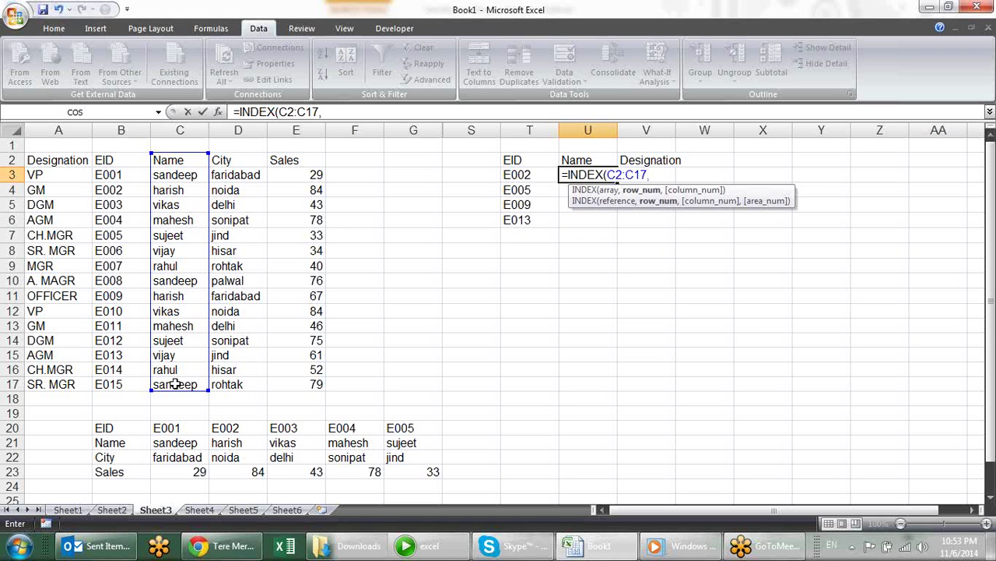
{"action": "type", "text": "ma"}
{"action": "key", "text": "Tab"}
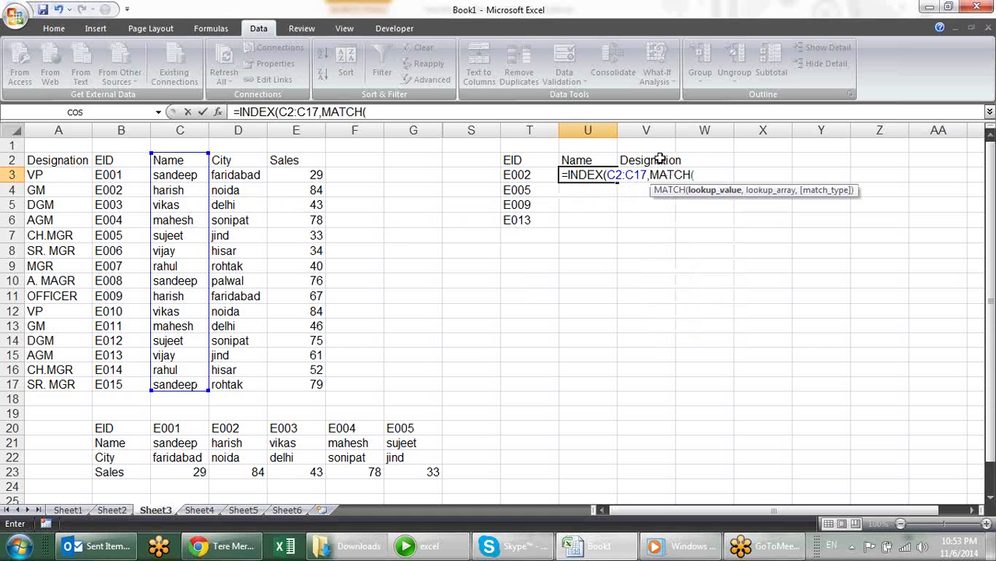
{"action": "left_click", "coordinate": [541, 174]}
{"action": "type", "text": ","}
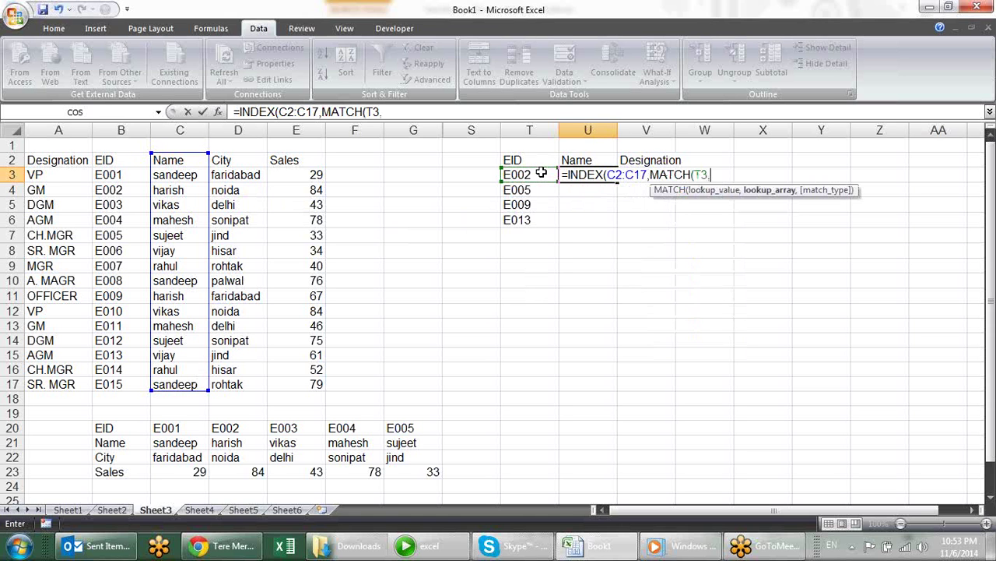
{"action": "left_click_drag", "start_coordinate": [117, 160], "coordinate": [113, 385]}
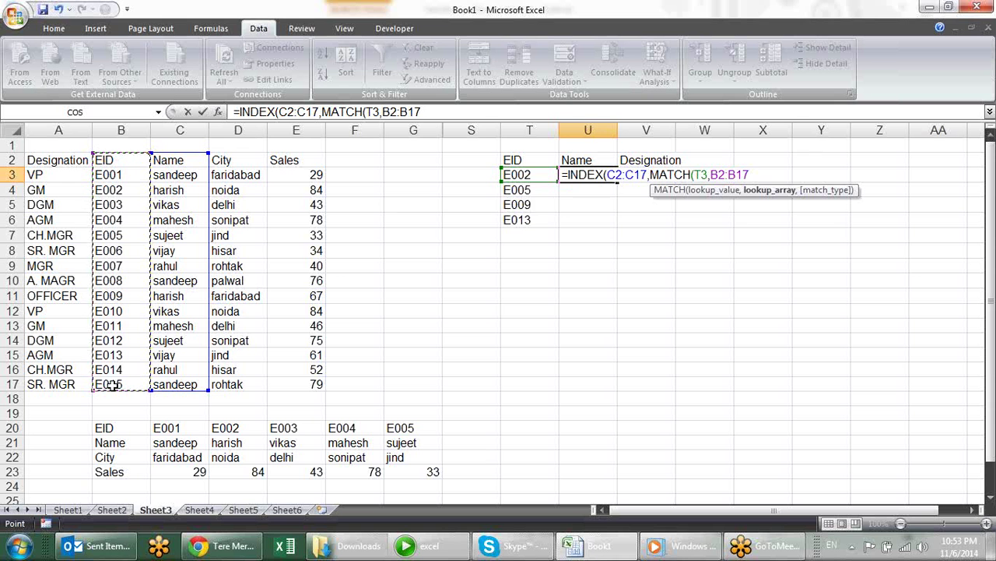
{"action": "type", "text": ",0)"}
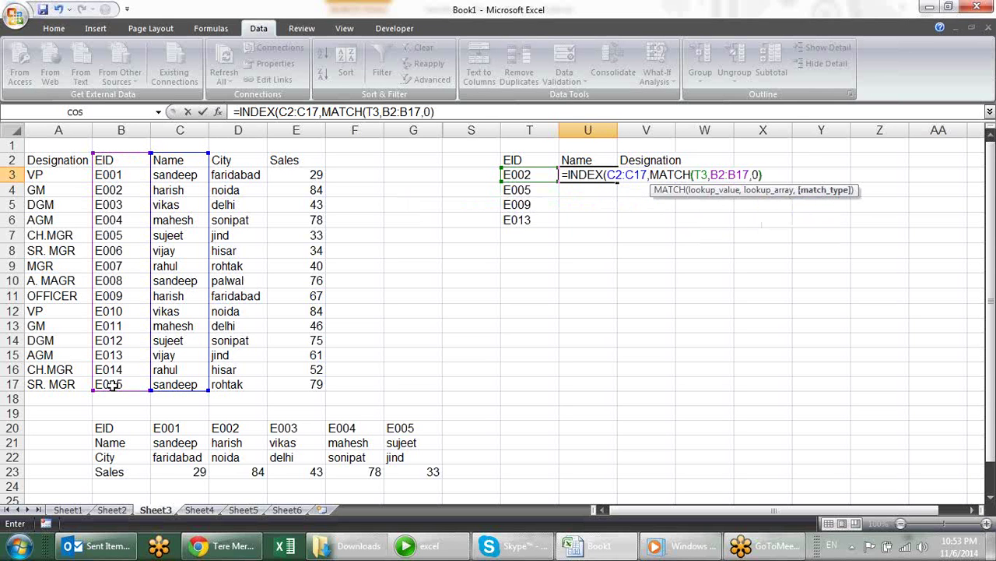
{"action": "key", "text": "Return"}
{"action": "key", "text": "Return"}
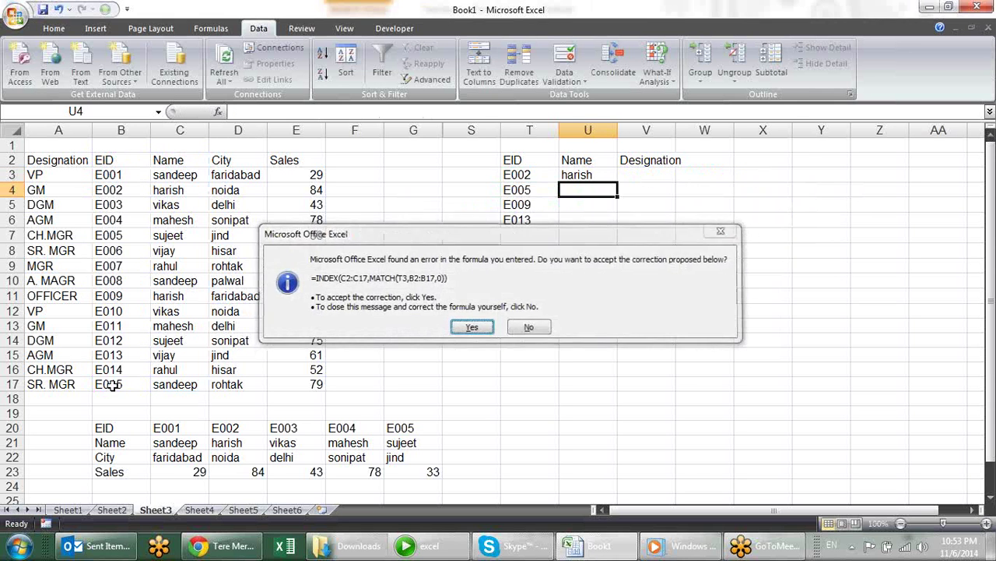
- Anchor U3's references as C$2:C$17, $T3 and $B$2:$B$17
{"action": "left_click", "coordinate": [574, 176]}
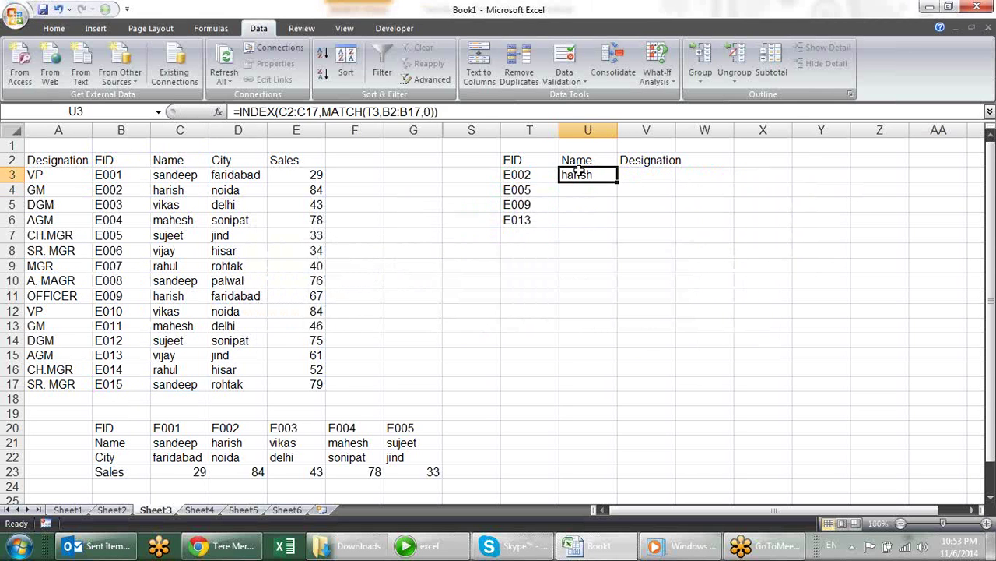
{"action": "double_click", "coordinate": [579, 178]}
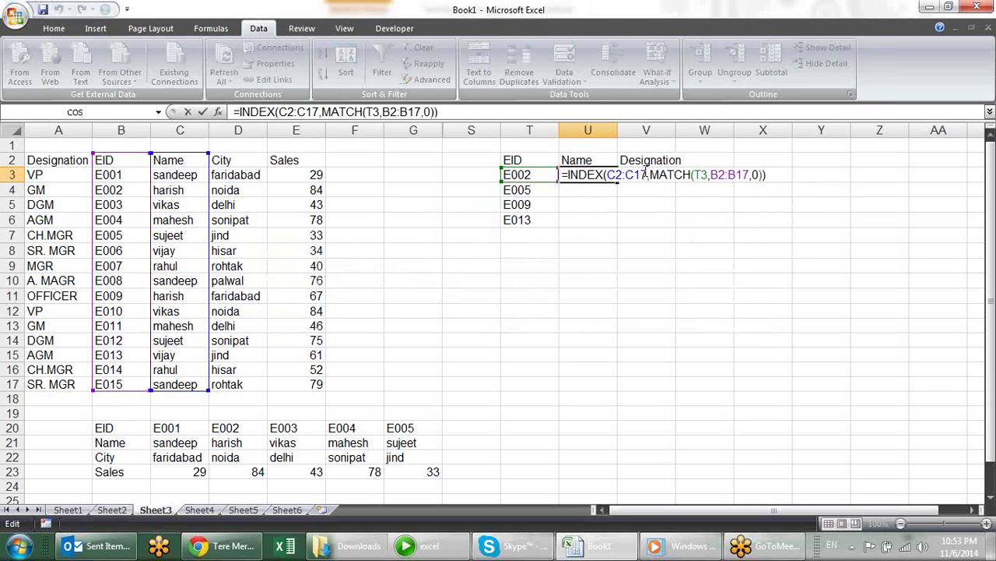
{"action": "left_click_drag", "start_coordinate": [646, 175], "coordinate": [606, 174]}
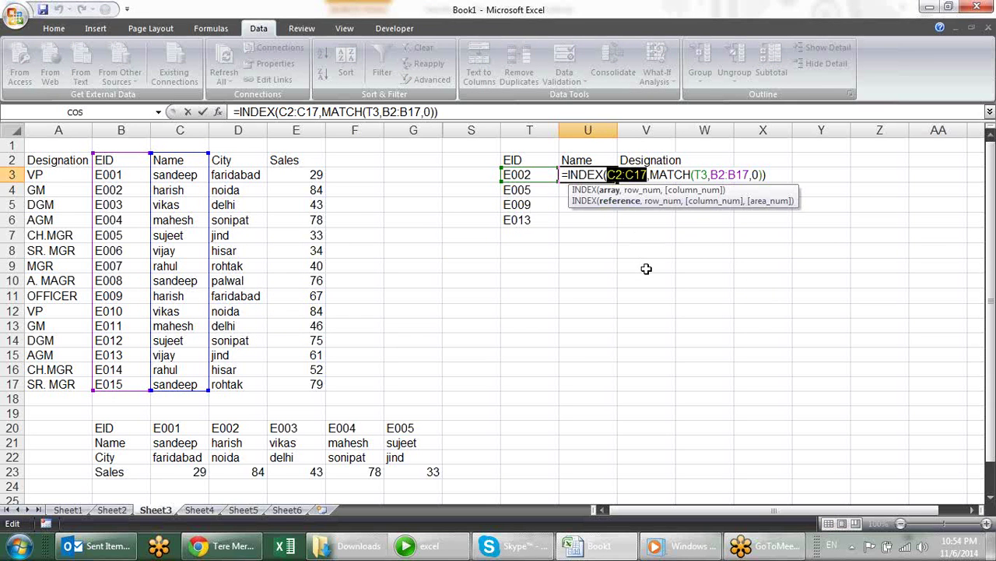
{"action": "key", "text": "F4"}
{"action": "key", "text": "F4"}
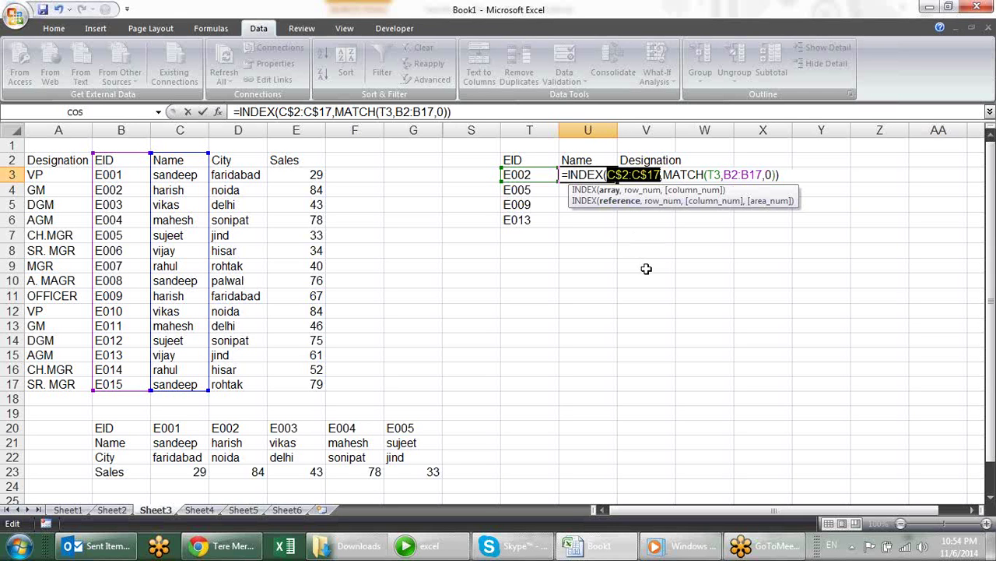
{"action": "key", "text": "F4"}
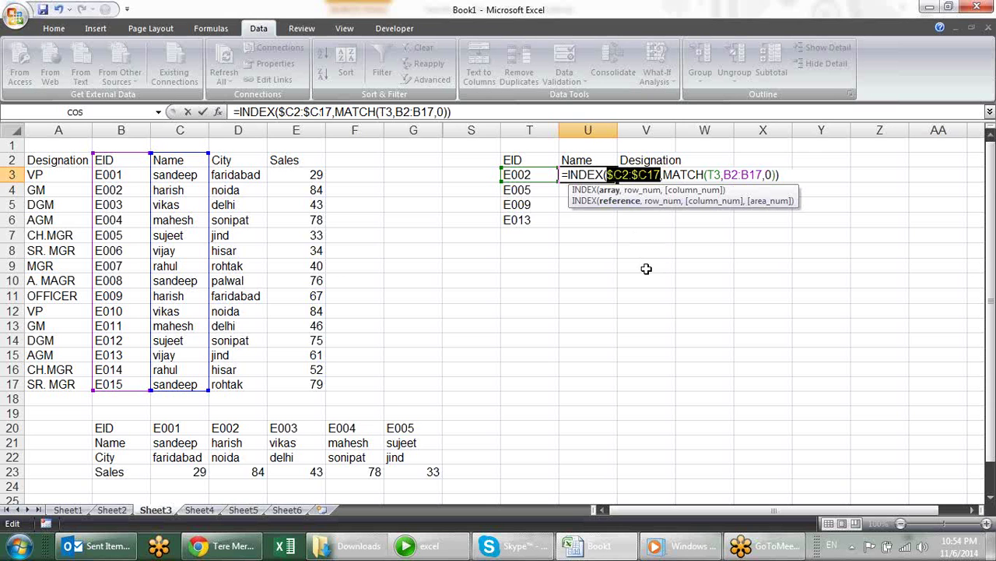
{"action": "key", "text": "F4"}
{"action": "key", "text": "F4"}
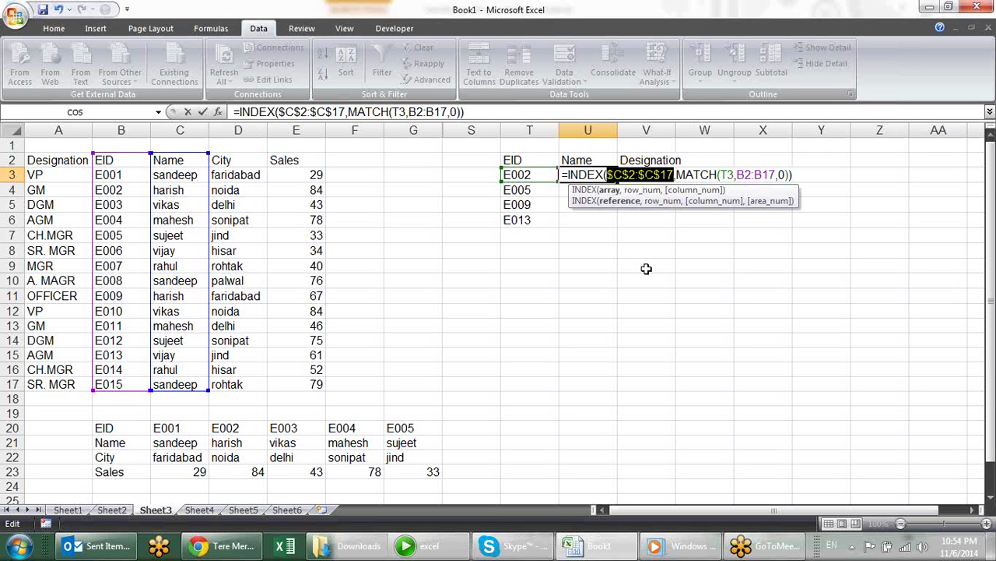
{"action": "key", "text": "F4"}
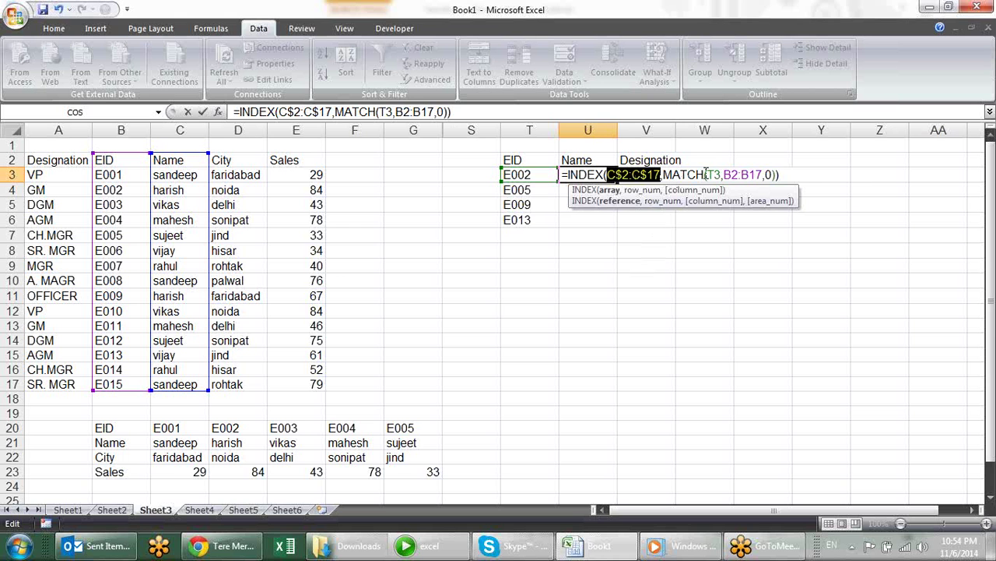
{"action": "left_click", "coordinate": [714, 174]}
{"action": "key", "text": "F4"}
{"action": "key", "text": "F4"}
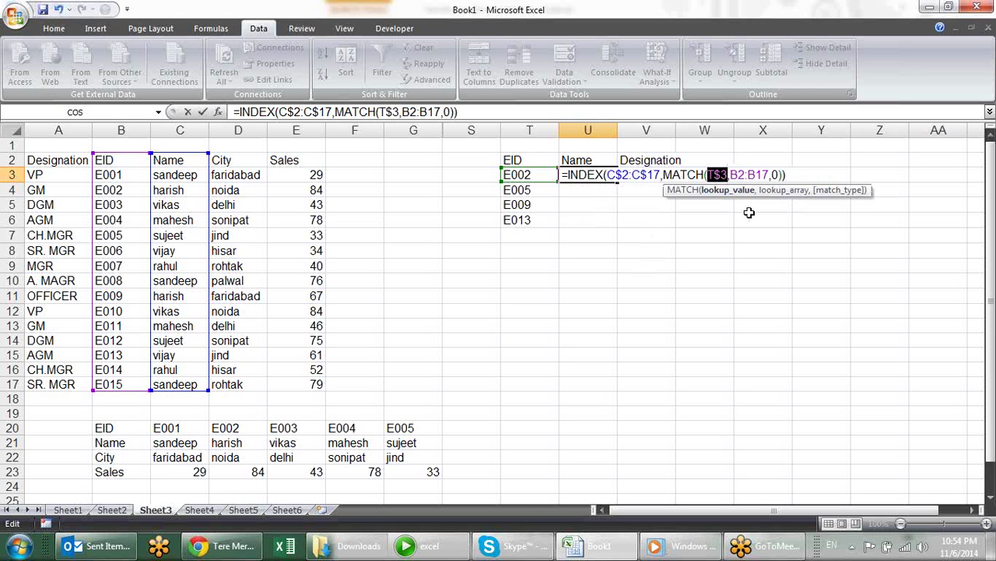
{"action": "key", "text": "F4"}
{"action": "left_click_drag", "start_coordinate": [731, 175], "coordinate": [773, 176]}
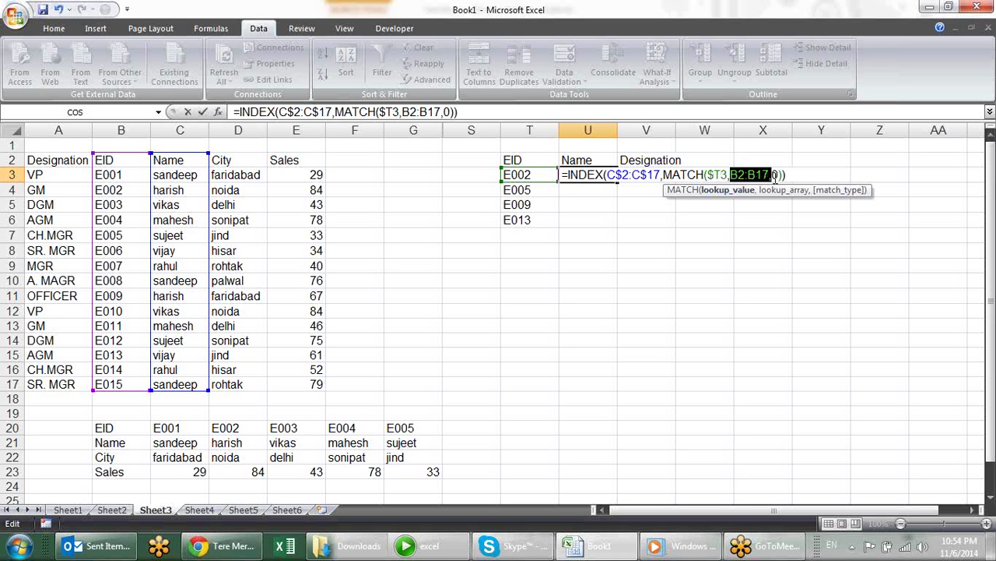
{"action": "key", "text": "F4"}
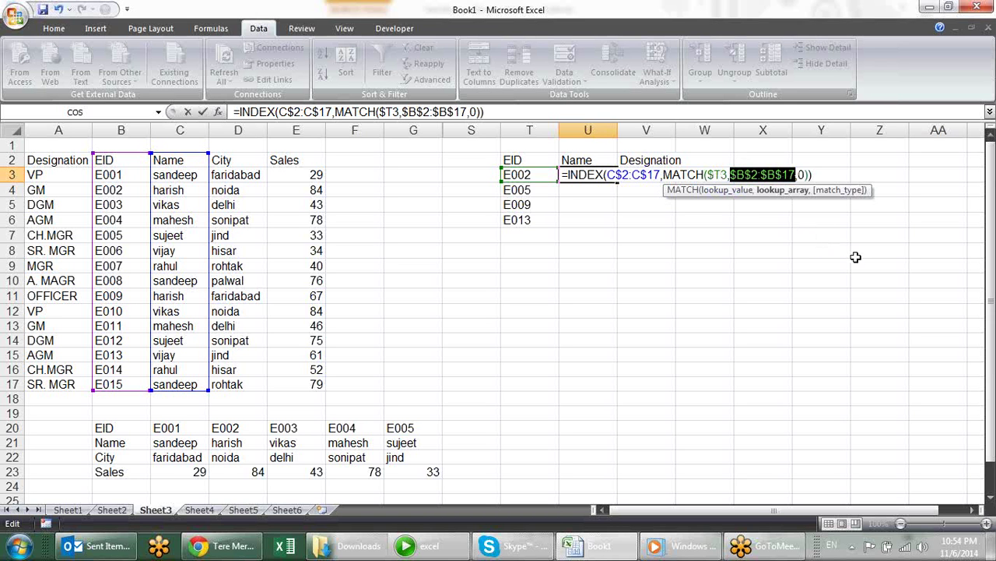
{"action": "key", "text": "Return"}
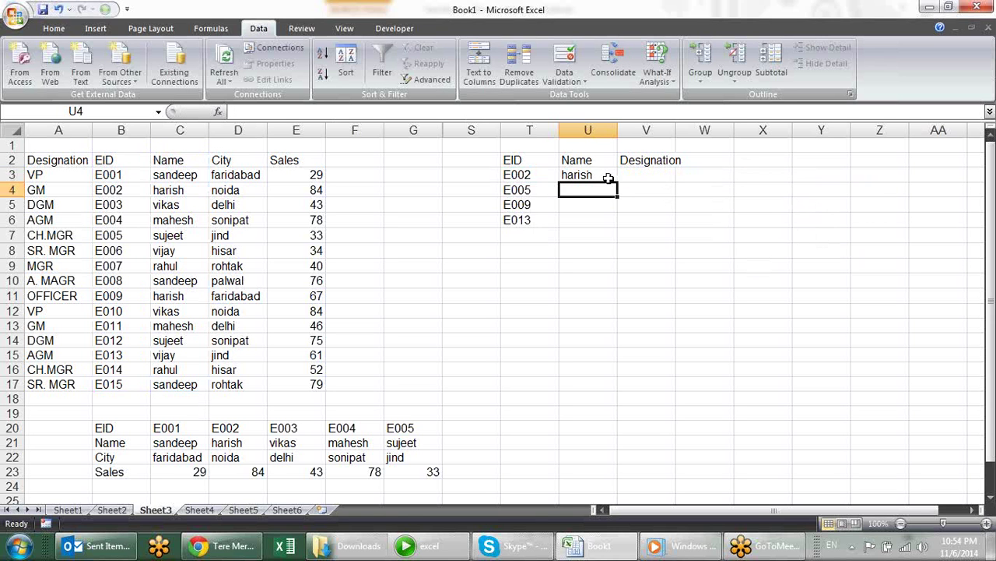
- Fill the Name formula down to U6 and across into the Designation column
{"action": "left_click", "coordinate": [608, 178]}
{"action": "left_click_drag", "start_coordinate": [618, 181], "coordinate": [617, 226]}
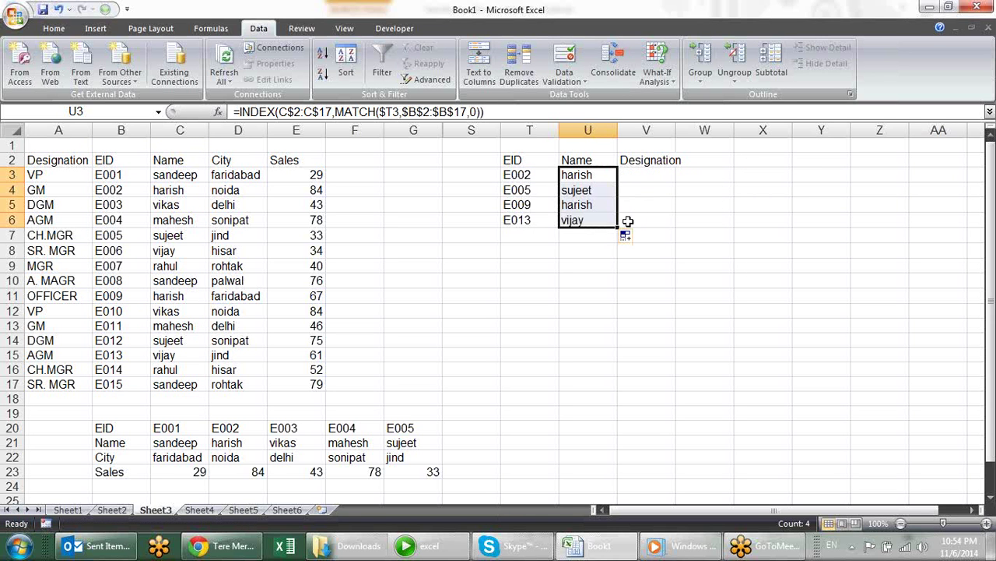
{"action": "left_click_drag", "start_coordinate": [617, 226], "coordinate": [660, 227]}
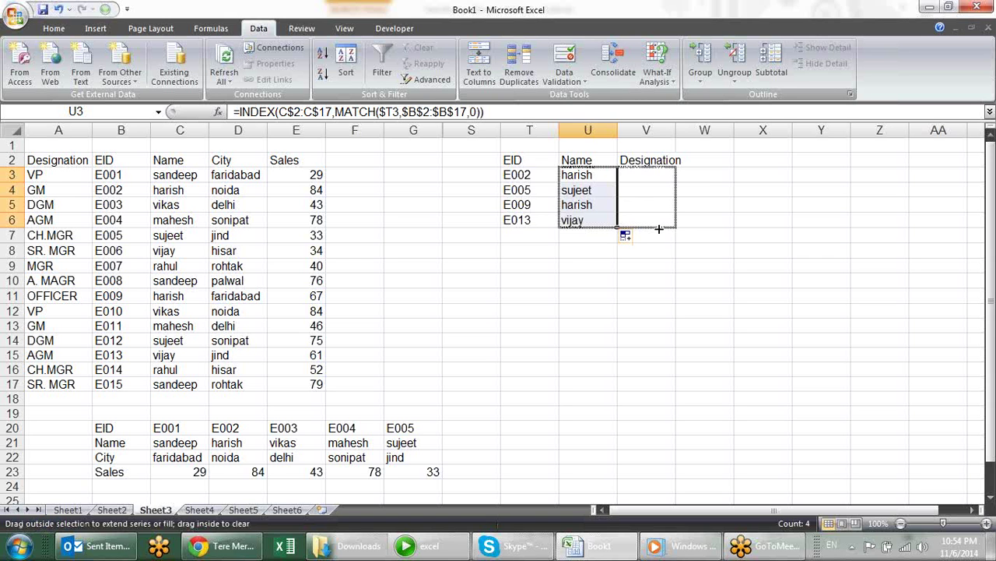
- Point V3's lookup at column A and fill it to V6, giving GM, CH.MGR, OFFICER, AGM
{"action": "left_click", "coordinate": [651, 176]}
{"action": "key", "text": "F2"}
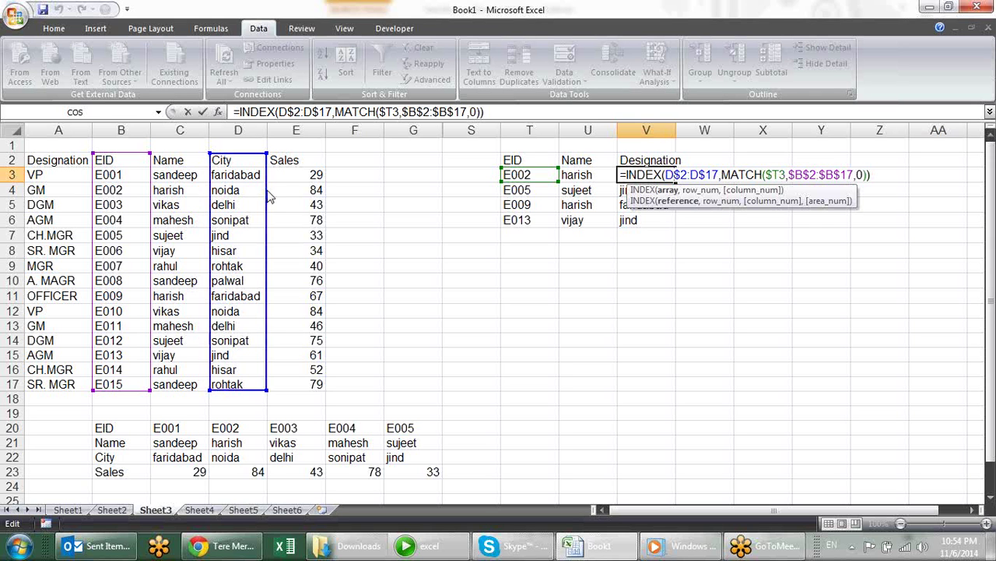
{"action": "left_click_drag", "start_coordinate": [269, 190], "coordinate": [93, 190]}
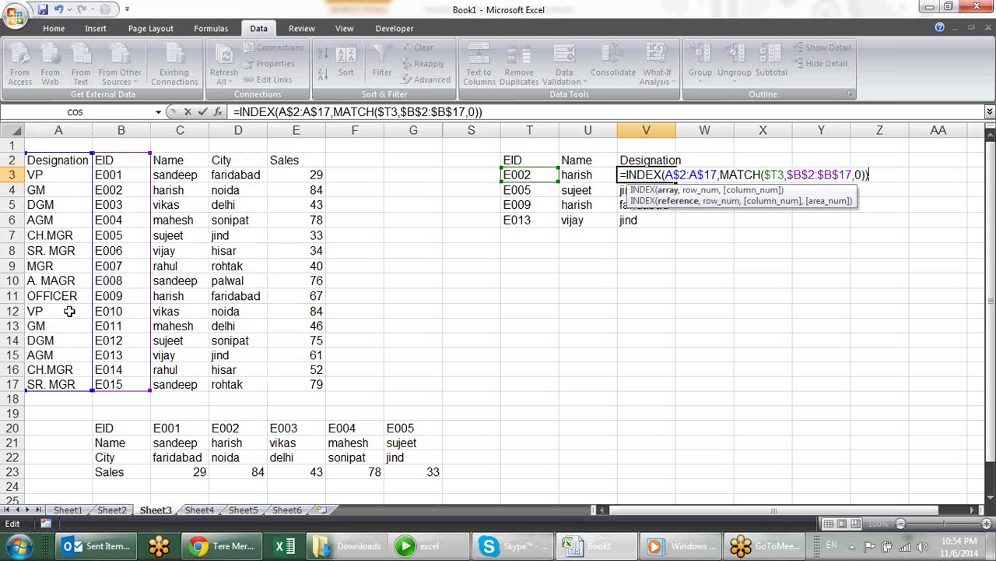
{"action": "key", "text": "Return"}
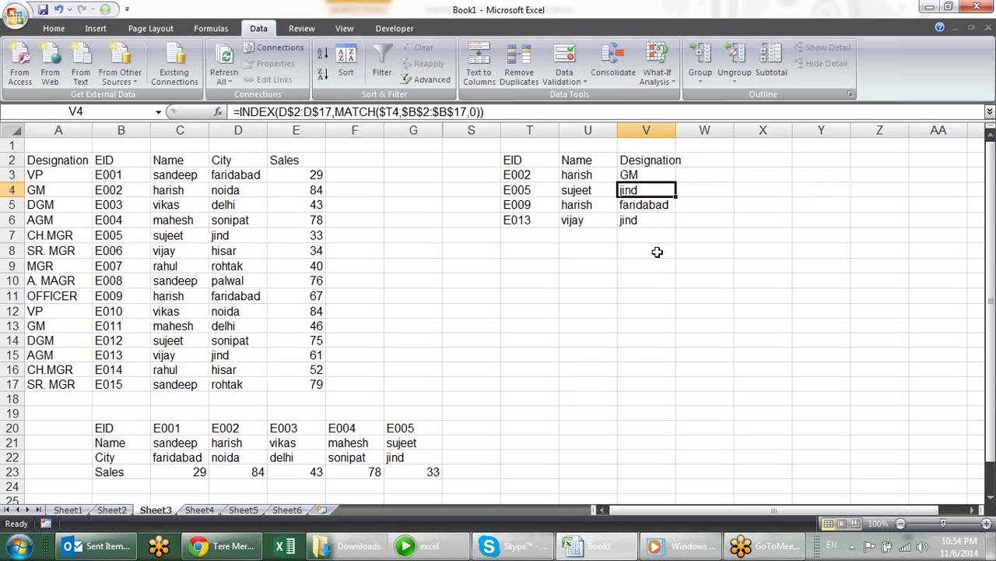
{"action": "left_click", "coordinate": [654, 179]}
{"action": "left_click_drag", "start_coordinate": [676, 181], "coordinate": [676, 226]}
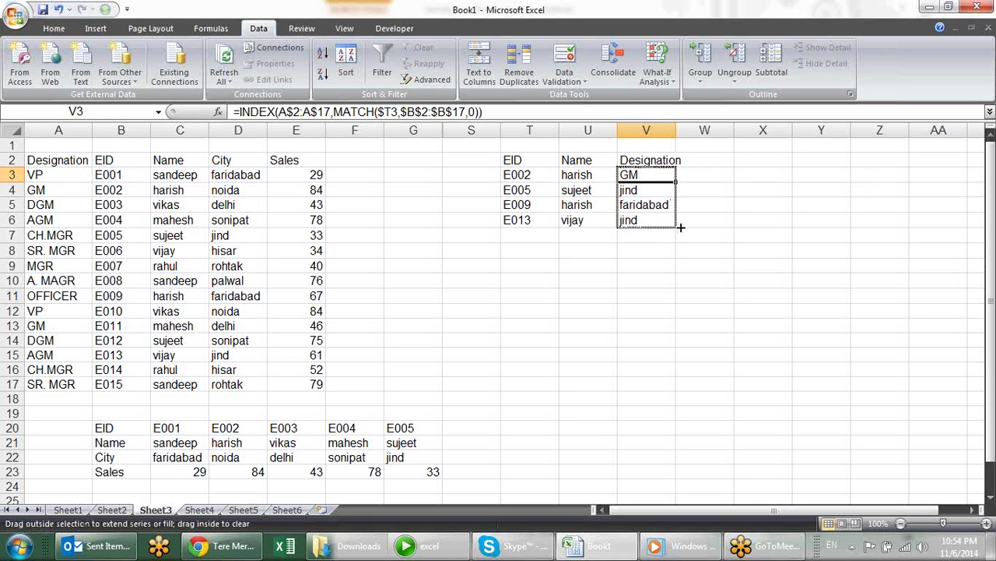
{"action": "left_click", "coordinate": [647, 247]}
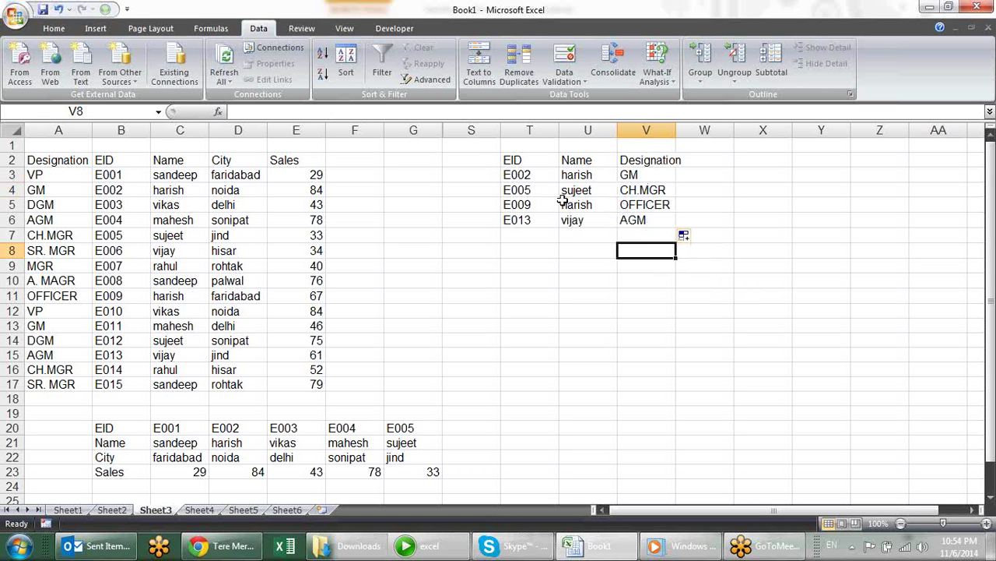
- Unhide columns H through R
{"action": "left_click_drag", "start_coordinate": [432, 127], "coordinate": [462, 122]}
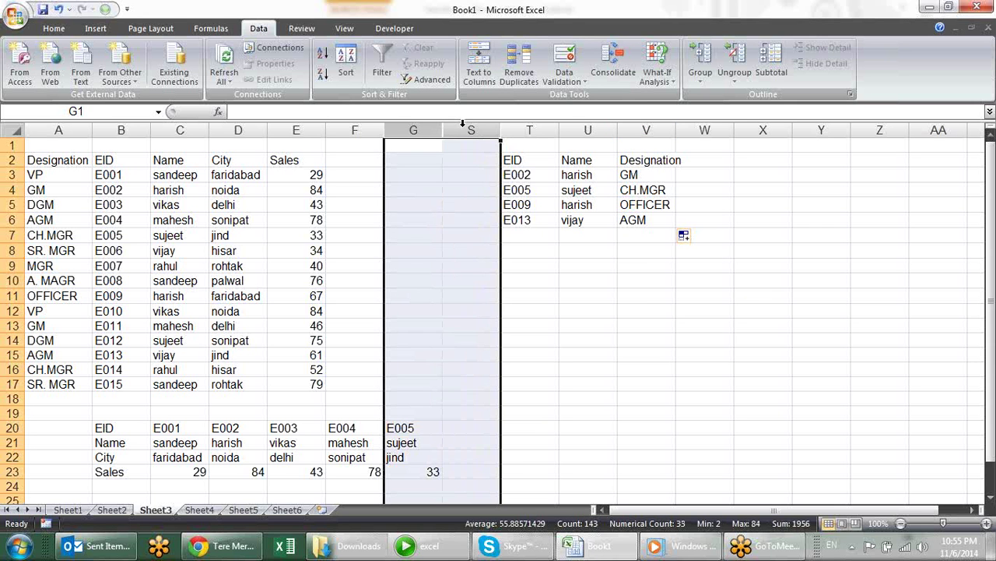
{"action": "right_click", "coordinate": [466, 132]}
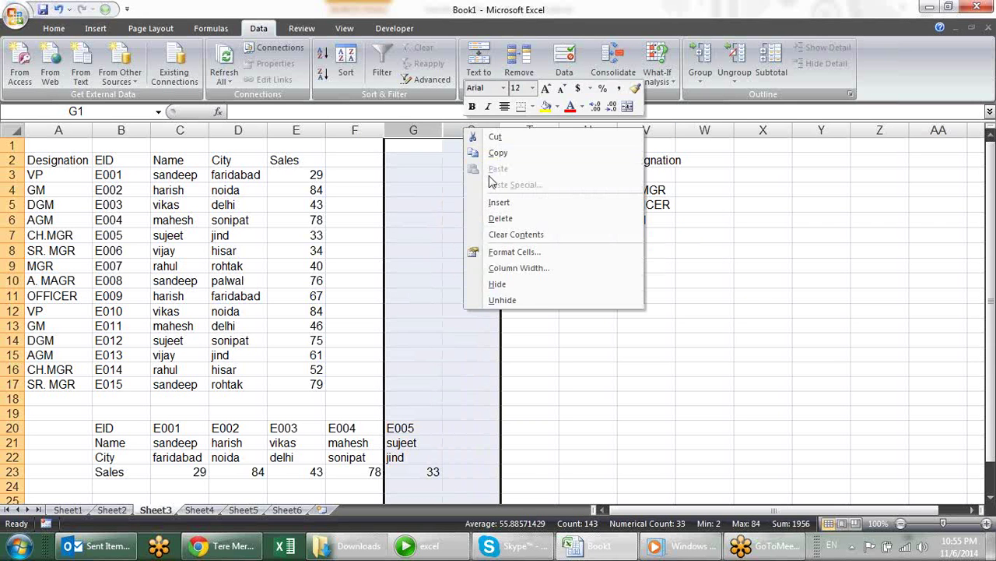
{"action": "left_click", "coordinate": [549, 295]}
{"action": "left_click", "coordinate": [645, 361]}
{"action": "mouse_move", "coordinate": [740, 509]}
{"action": "left_mouse_down"}
{"action": "mouse_move", "coordinate": [849, 506]}
{"action": "mouse_move", "coordinate": [719, 512]}
{"action": "left_mouse_up"}
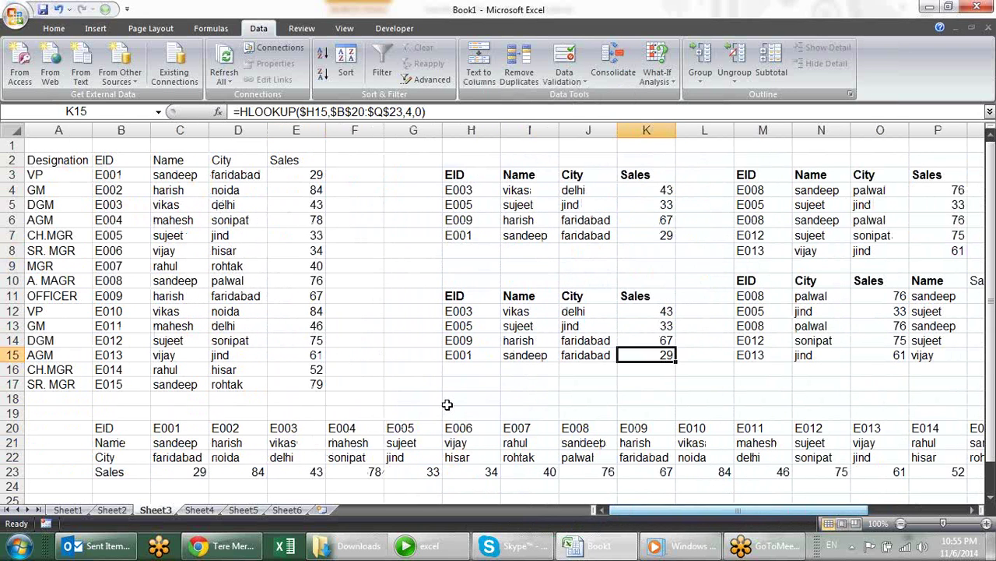
{"action": "left_click", "coordinate": [414, 360]}
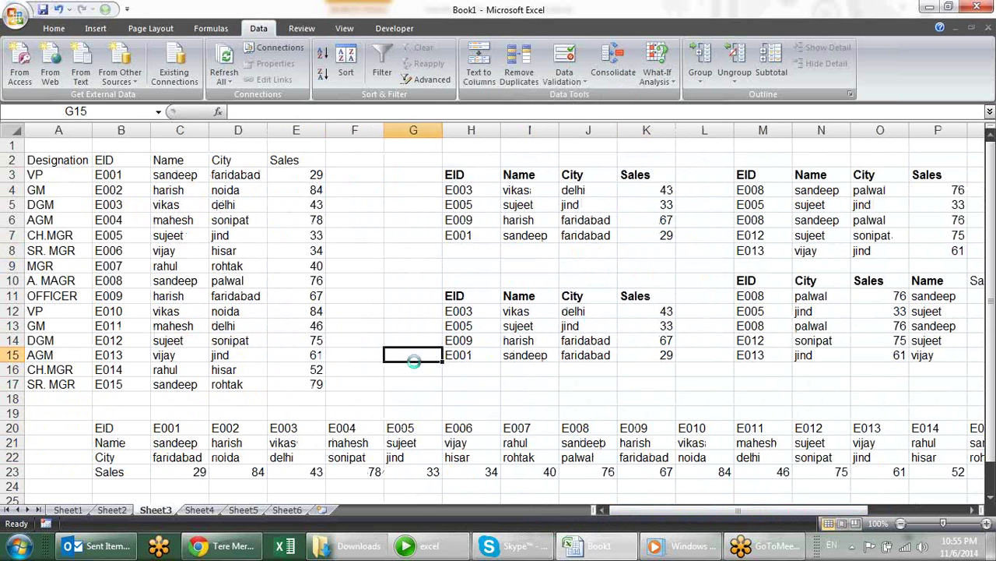
- Save the workbook to the Desktop as 'Lookup and Reference'
{"action": "key", "text": "ctrl+s"}
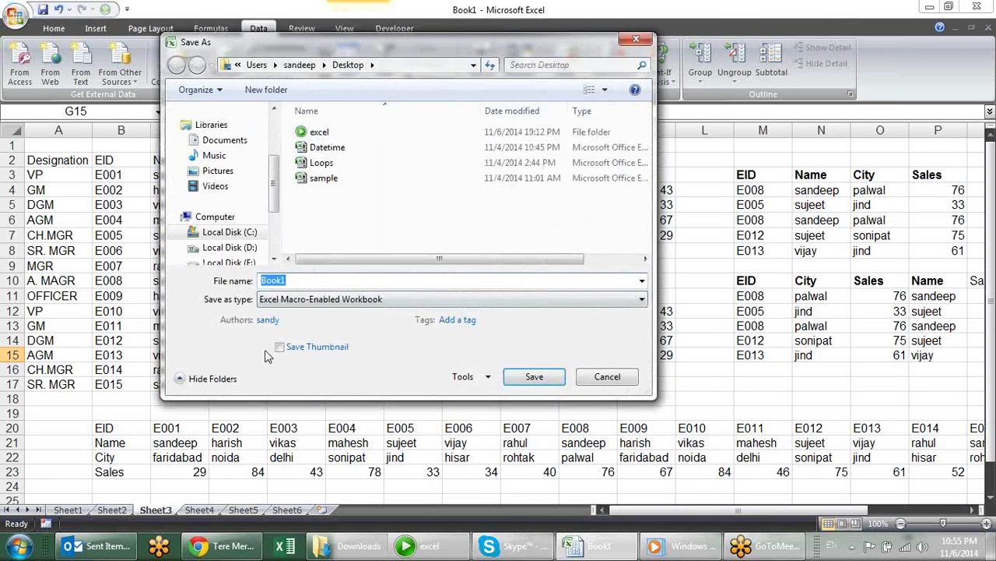
{"action": "left_click_drag", "start_coordinate": [270, 203], "coordinate": [274, 118]}
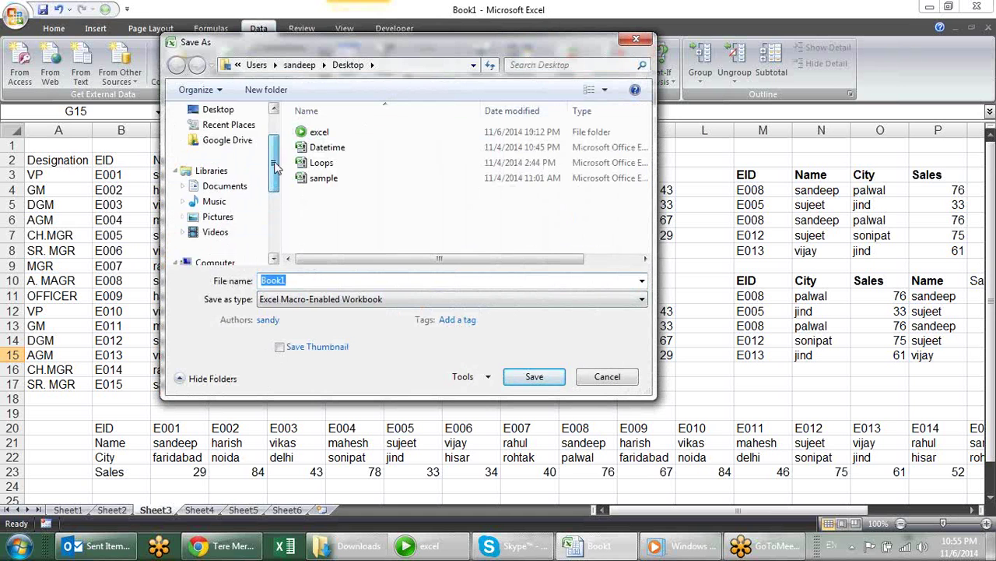
{"action": "left_click", "coordinate": [249, 162]}
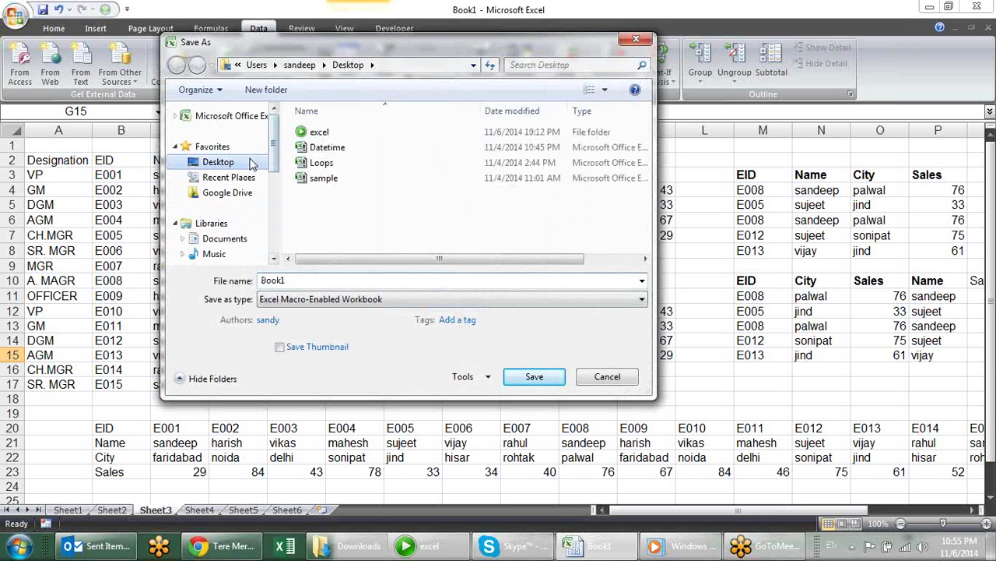
{"action": "left_click", "coordinate": [313, 280]}
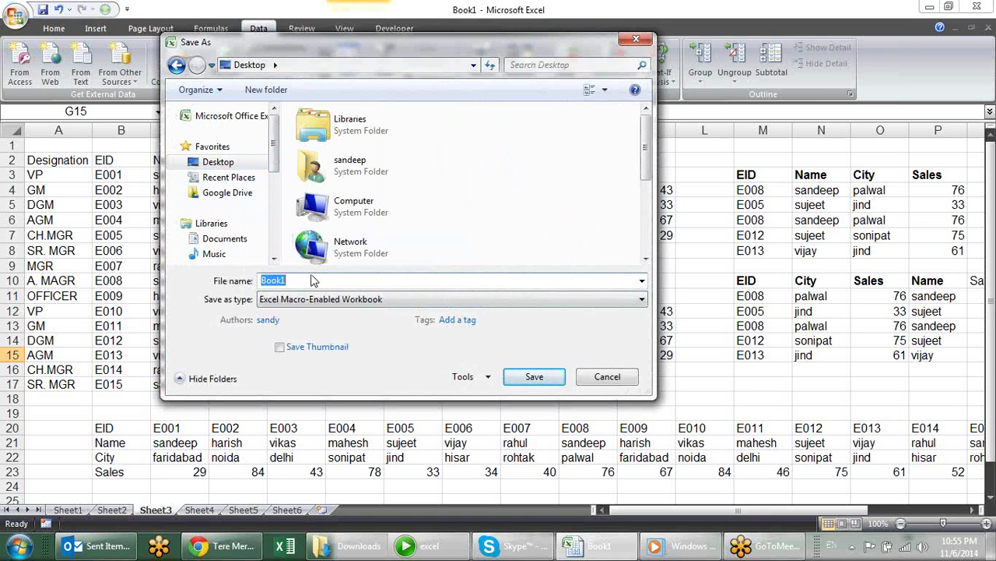
{"action": "type", "text": "Lookup and Reference"}
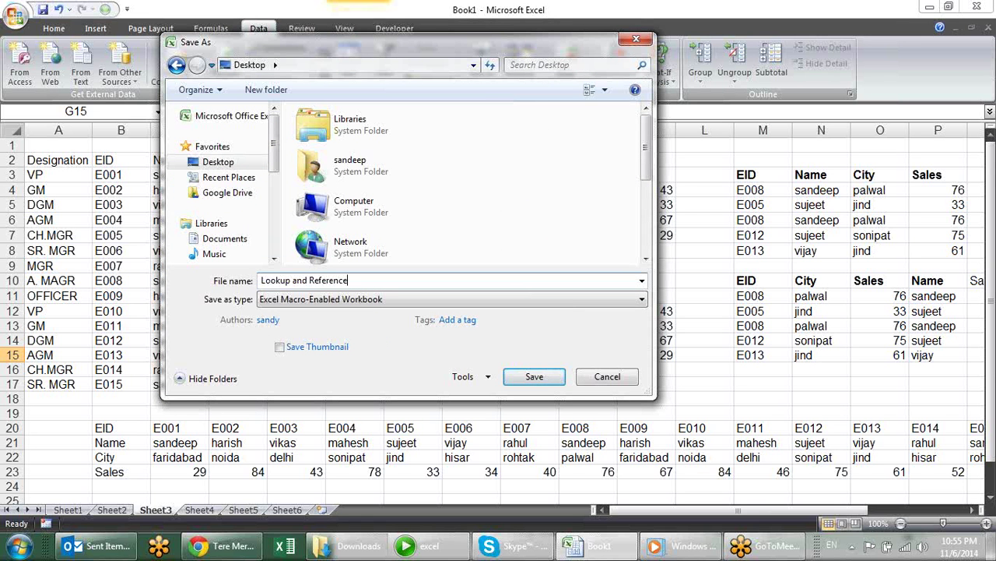
{"action": "key", "text": "Return"}
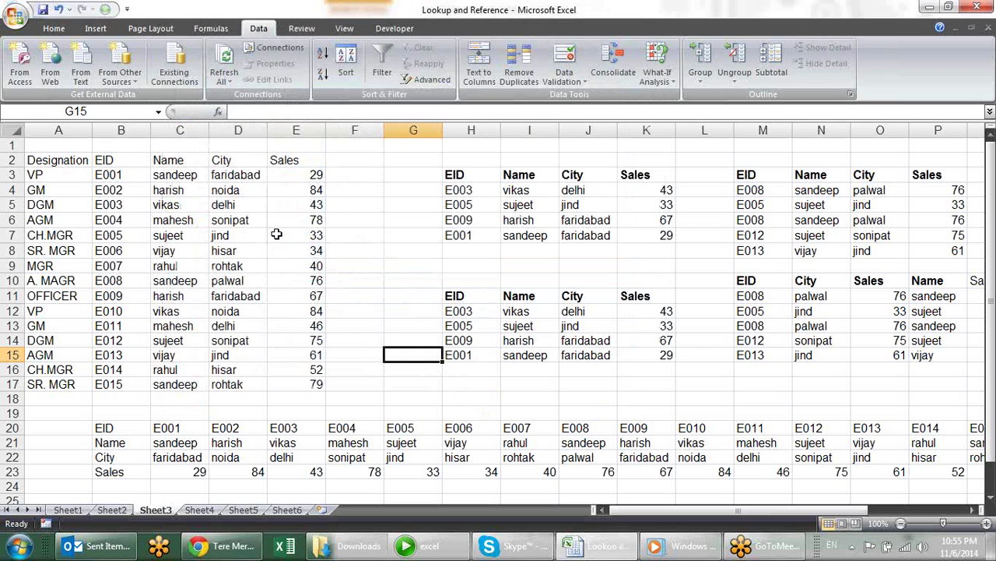
- Close the workbook, minimize Outlook and Explorer, and restore Chrome
{"action": "left_click", "coordinate": [977, 6]}
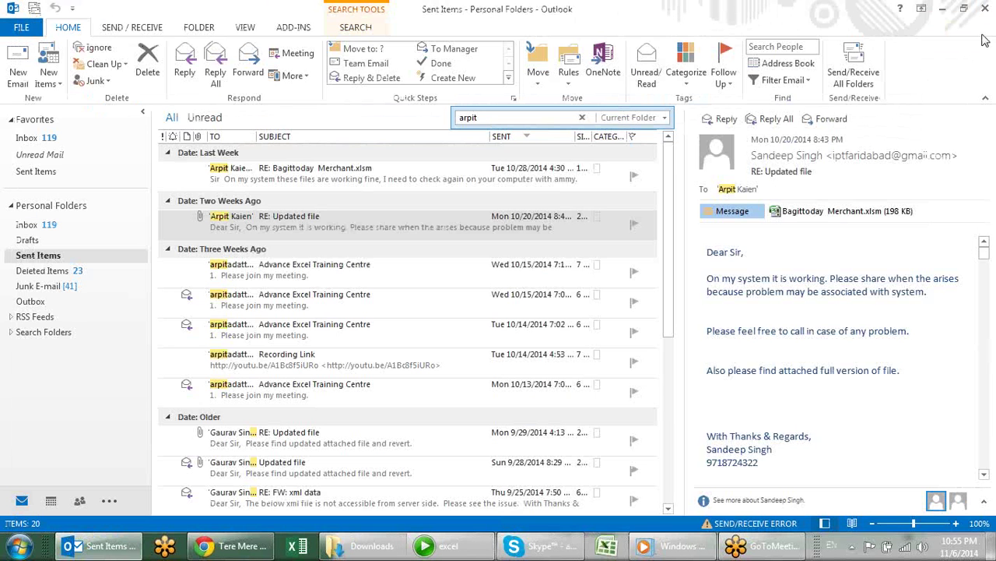
{"action": "left_click", "coordinate": [942, 8]}
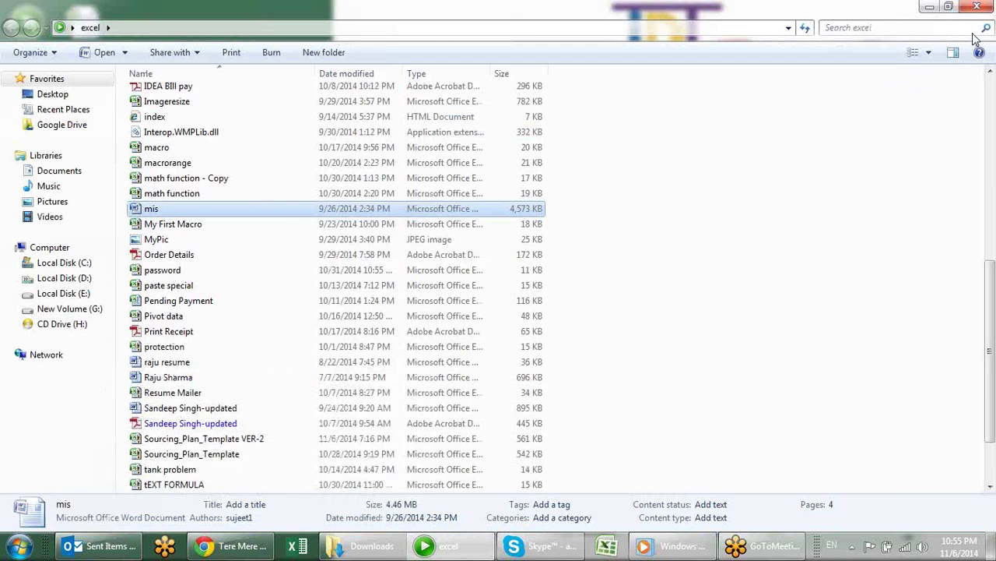
{"action": "left_click", "coordinate": [948, 6]}
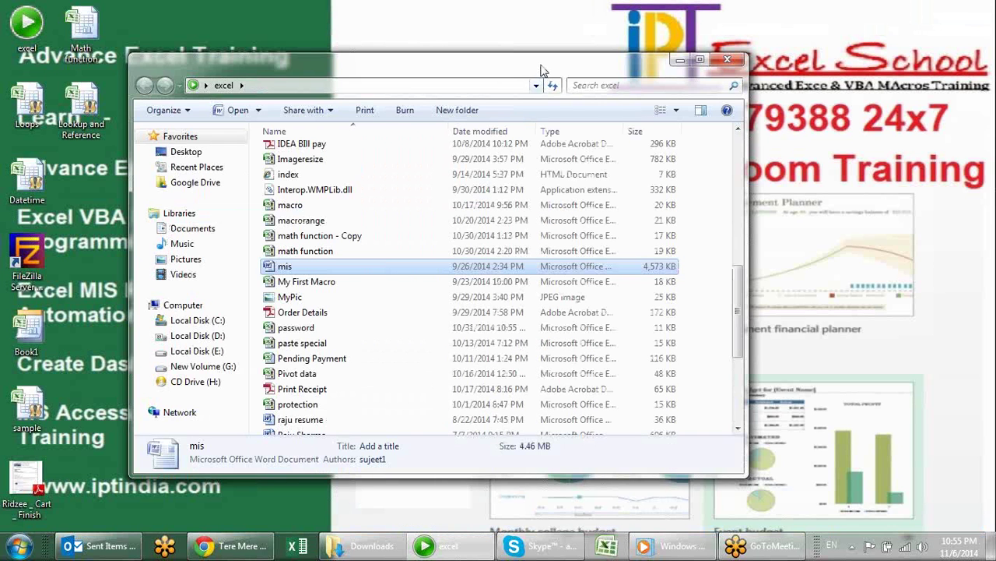
{"action": "left_click", "coordinate": [679, 60]}
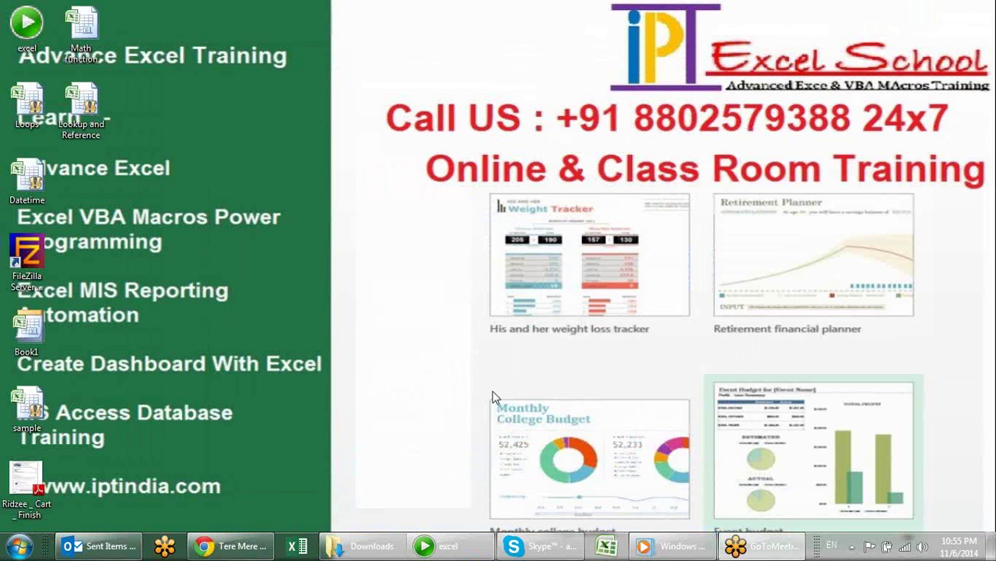
{"action": "left_click", "coordinate": [233, 546]}
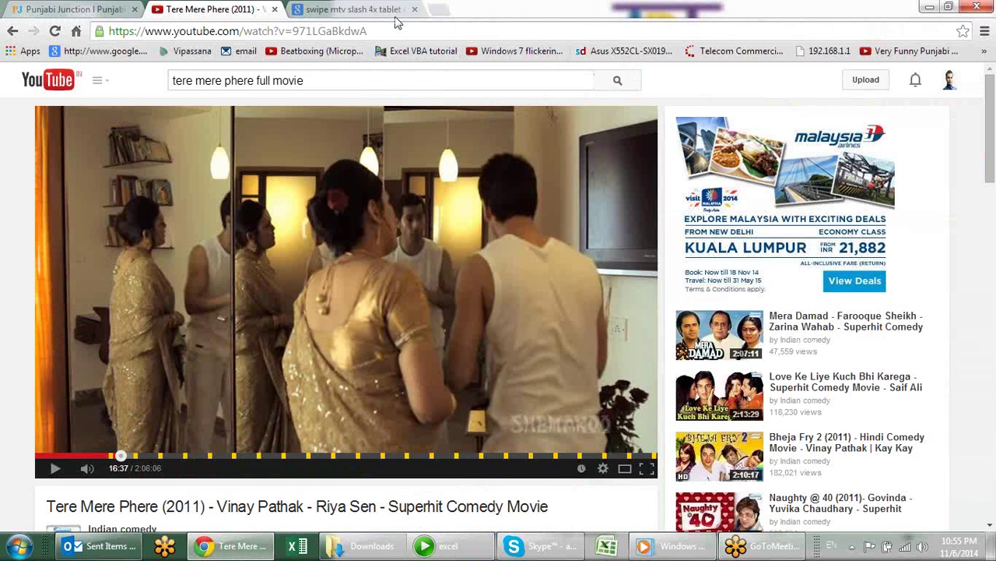
- Go to YouTube and search for '26 vlookup'
{"action": "left_click", "coordinate": [396, 10]}
{"action": "left_click", "coordinate": [384, 31]}
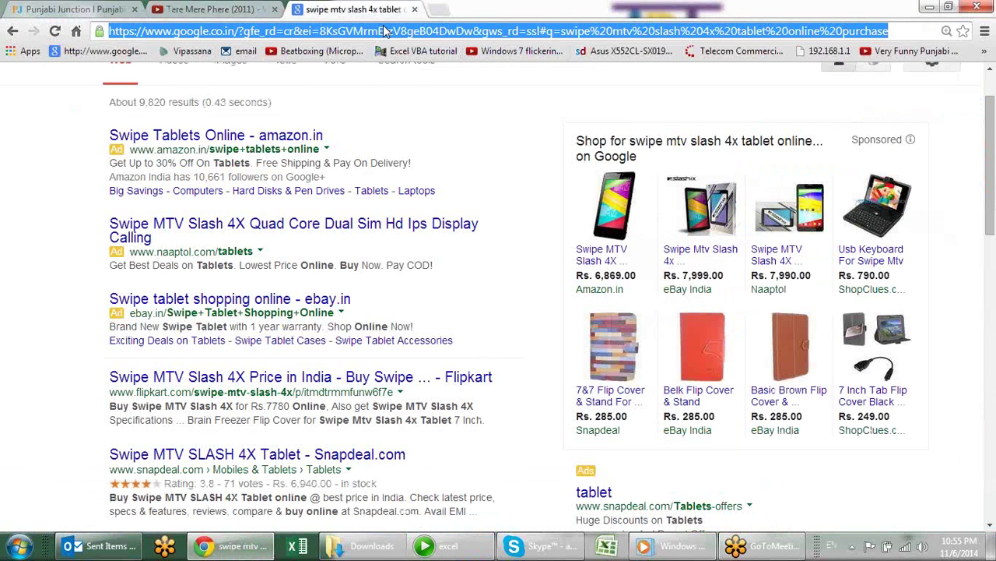
{"action": "type", "text": "yo"}
{"action": "key", "text": "Return"}
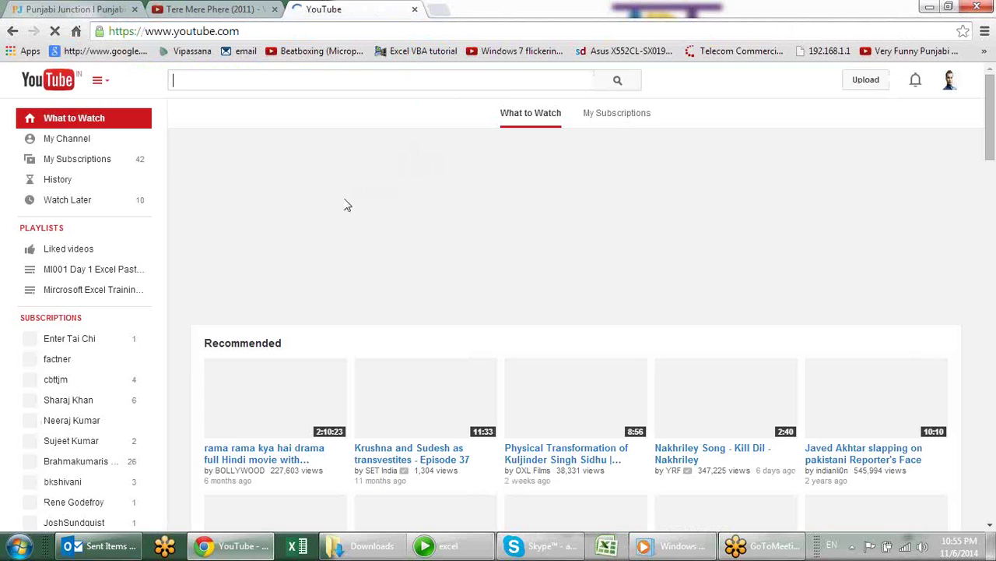
{"action": "type", "text": "26"}
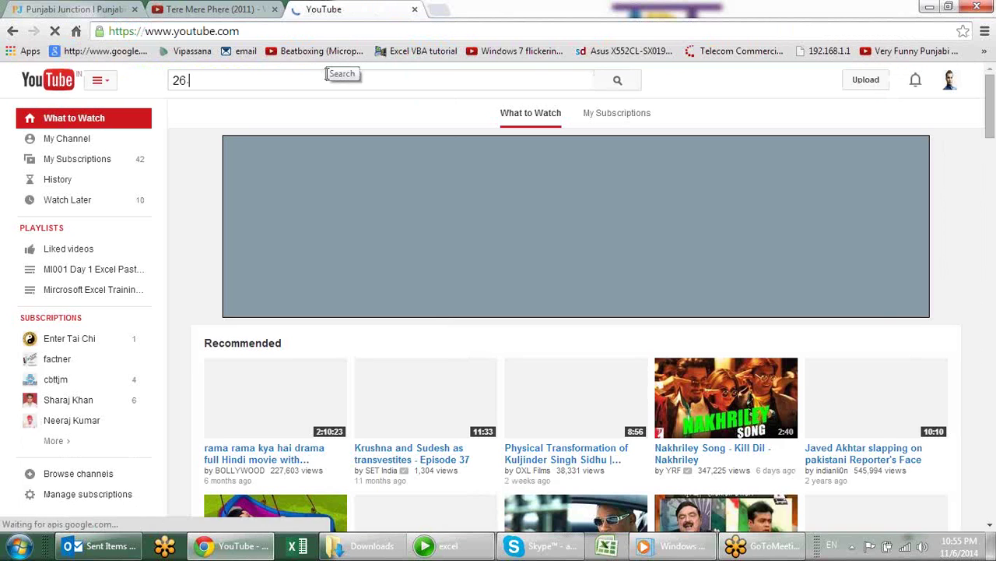
{"action": "type", "text": " vlookup"}
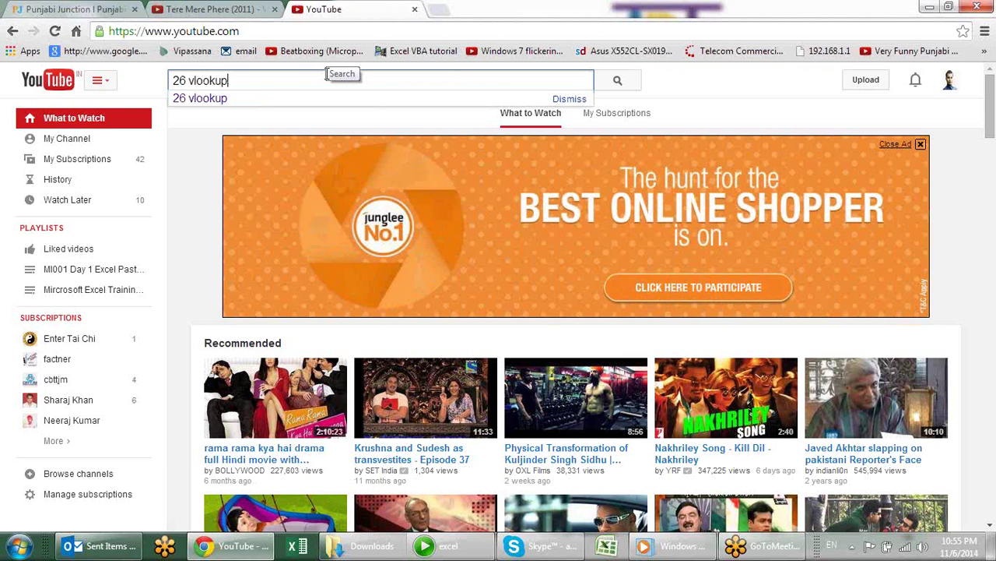
{"action": "key", "text": "Return"}
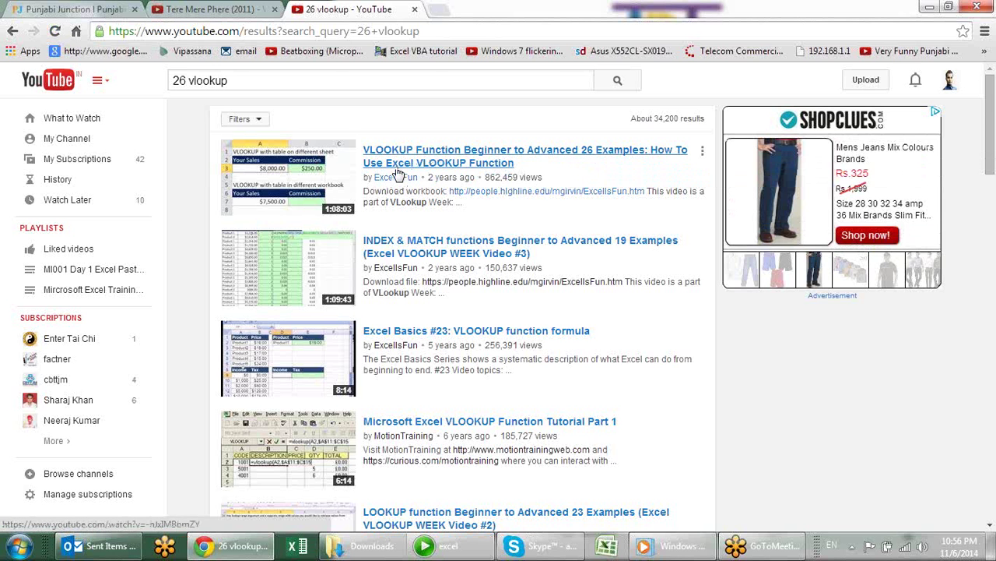
- Play the first VLOOKUP tutorial muted, skipping the ad and jumping to about 3:37
{"action": "left_click", "coordinate": [346, 176]}
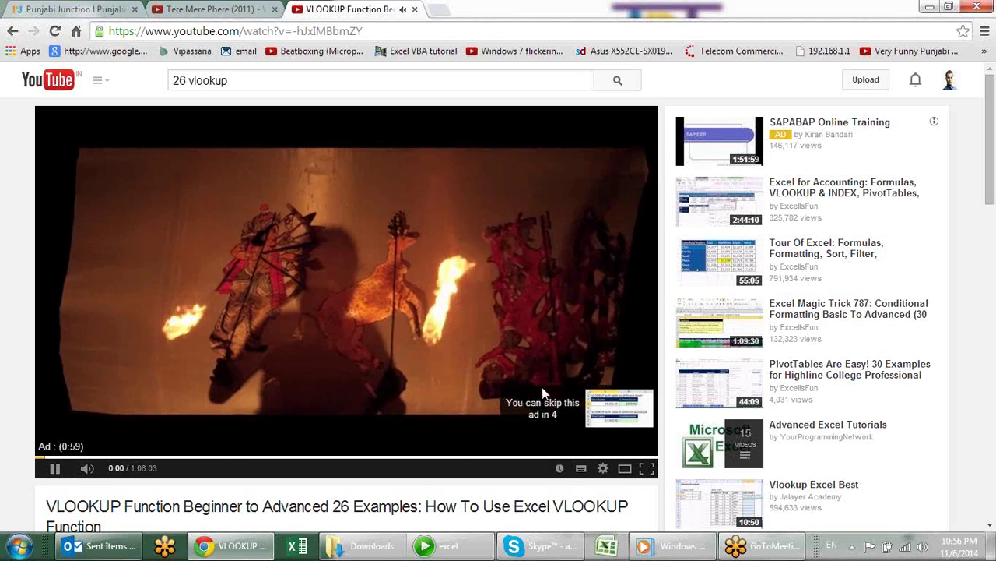
{"action": "left_click", "coordinate": [87, 467]}
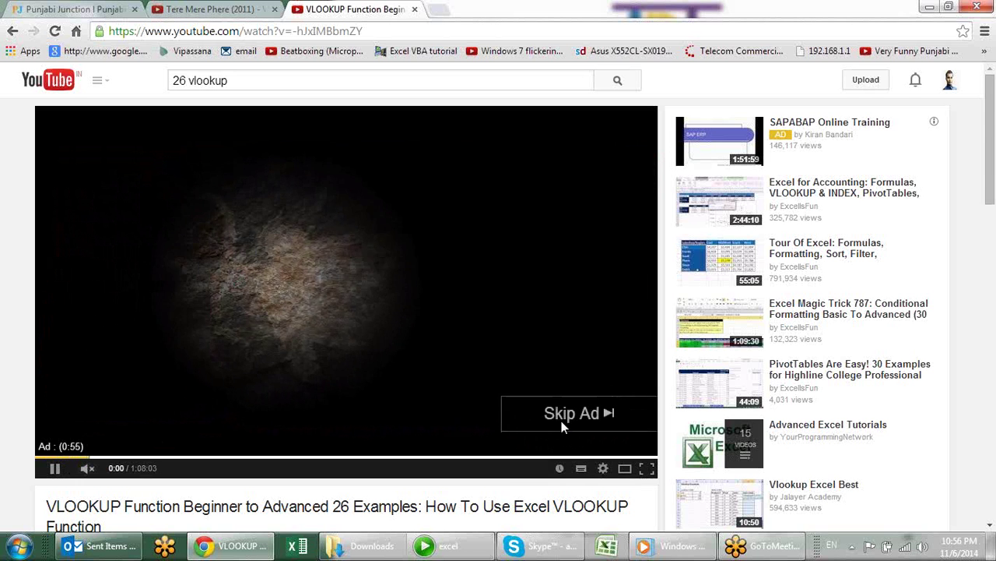
{"action": "left_click", "coordinate": [562, 420]}
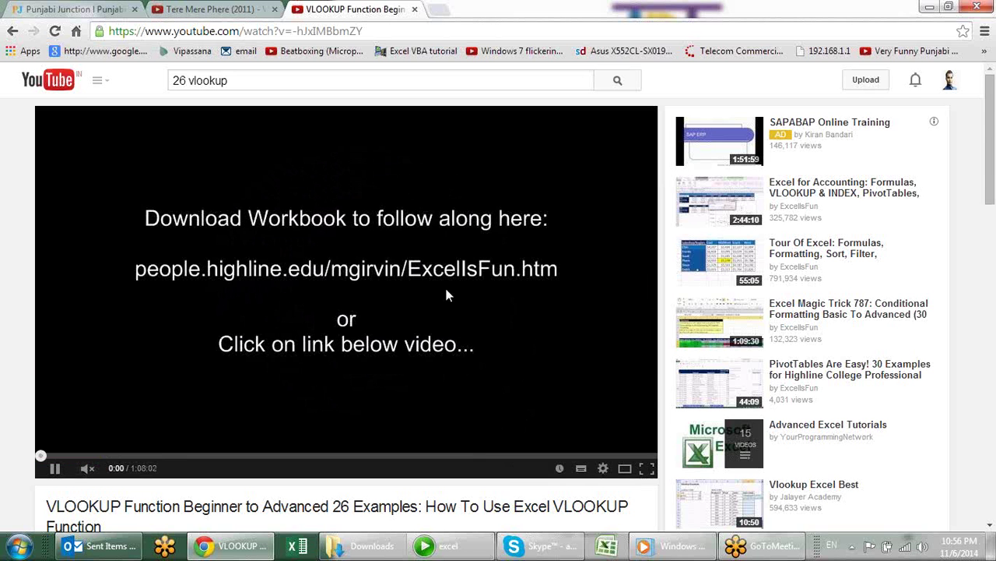
{"action": "left_click", "coordinate": [69, 456]}
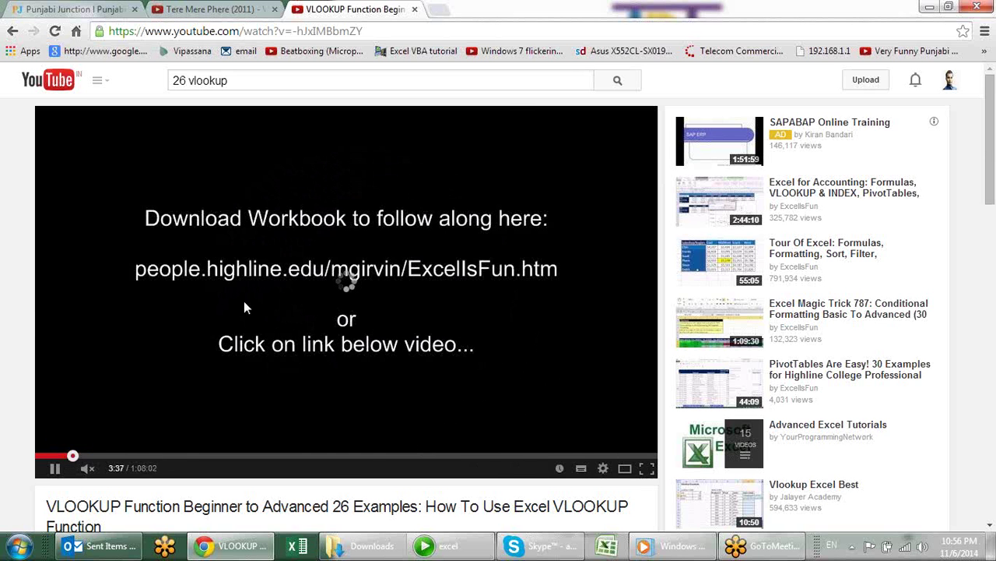
- Close the VLOOKUP tutorial tab
{"action": "scroll", "coordinate": [436, 239], "scroll_direction": "down", "scroll_amount": 4}
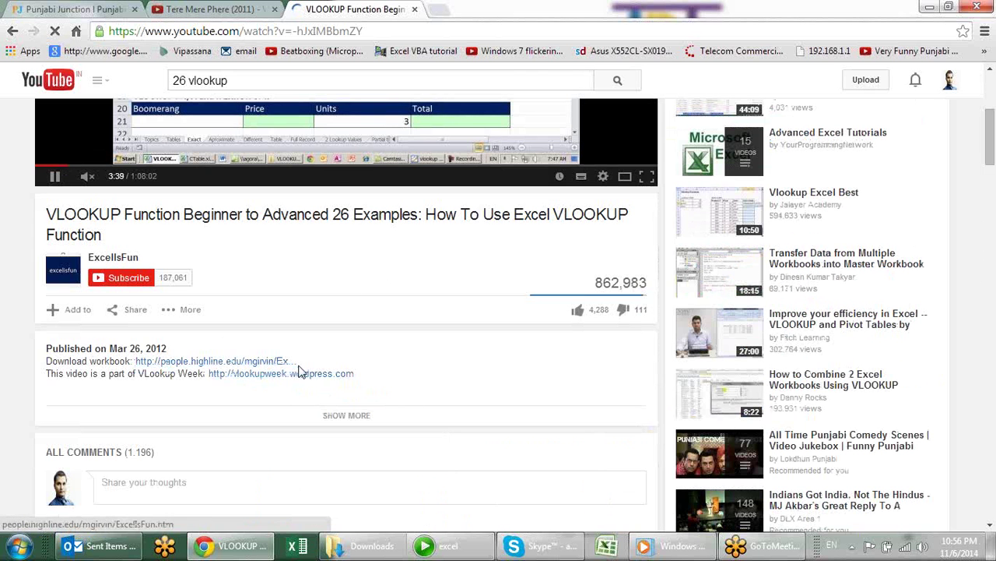
{"action": "scroll", "coordinate": [301, 362], "scroll_direction": "up", "scroll_amount": 3}
{"action": "scroll", "coordinate": [300, 363], "scroll_direction": "up", "scroll_amount": 1}
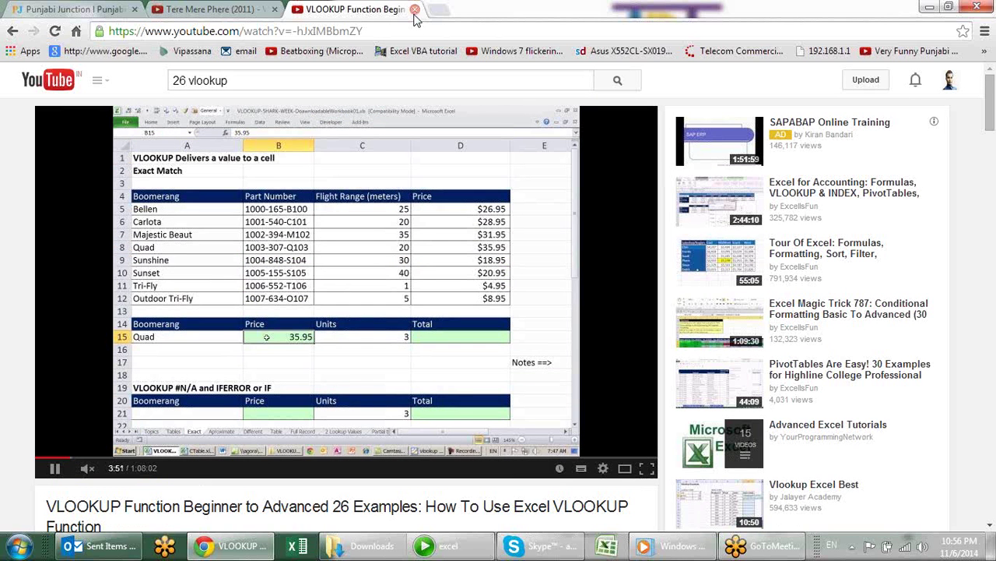
{"action": "left_click", "coordinate": [414, 10]}
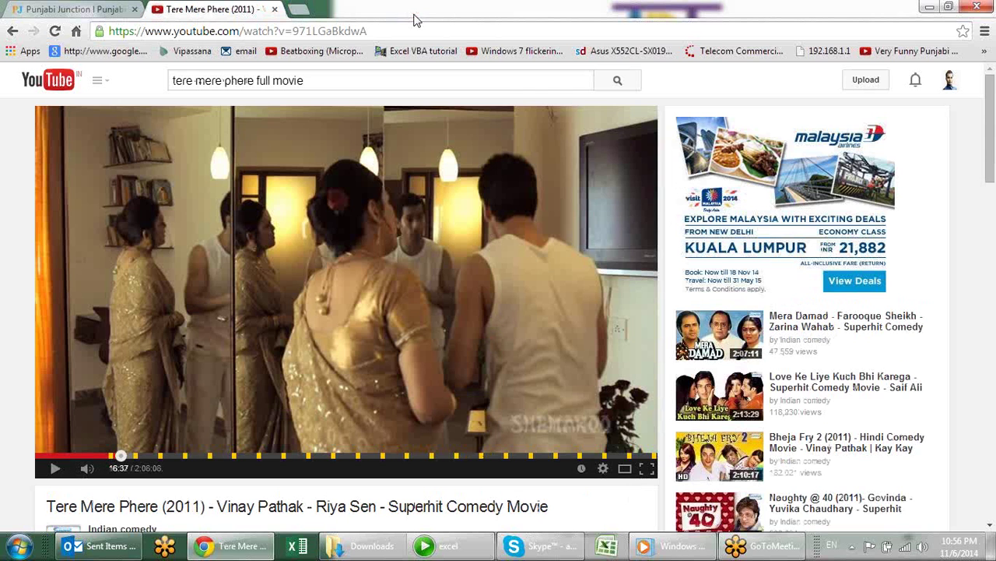